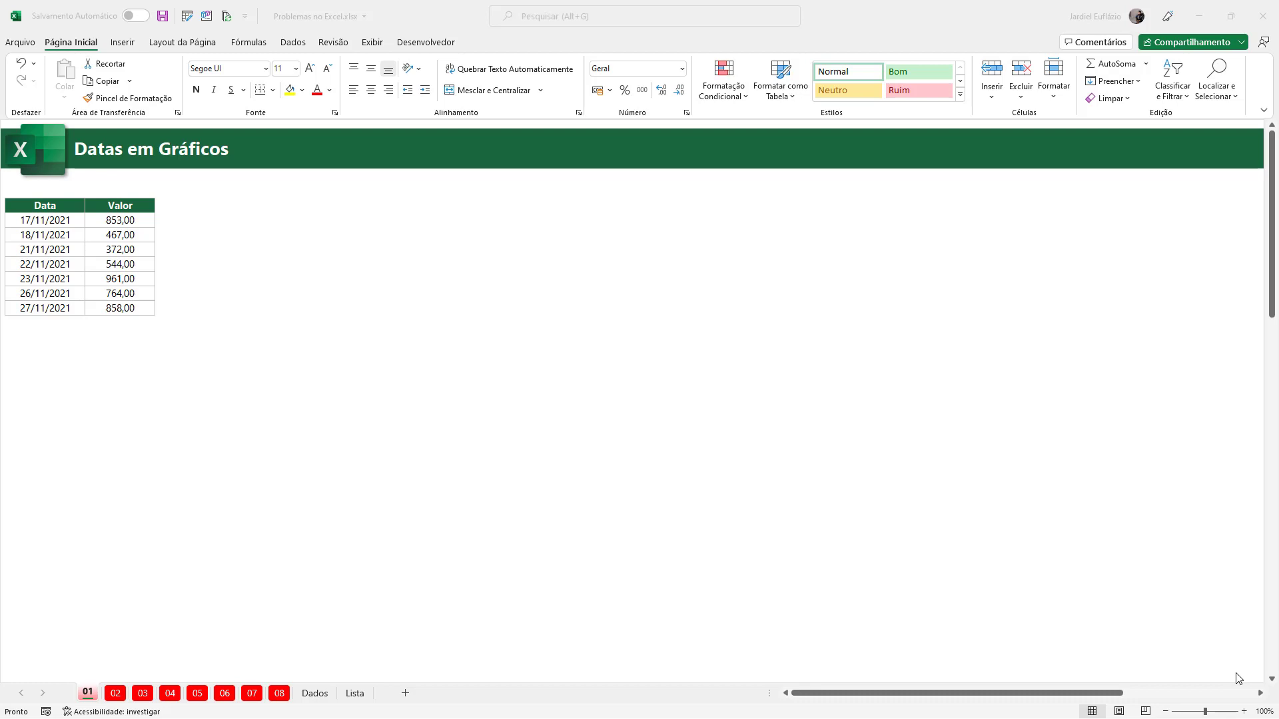
# - Insert a 2D clustered column chart of the Data/Valor table, place it beside the table and widen it
pyautogui.click(130, 234)
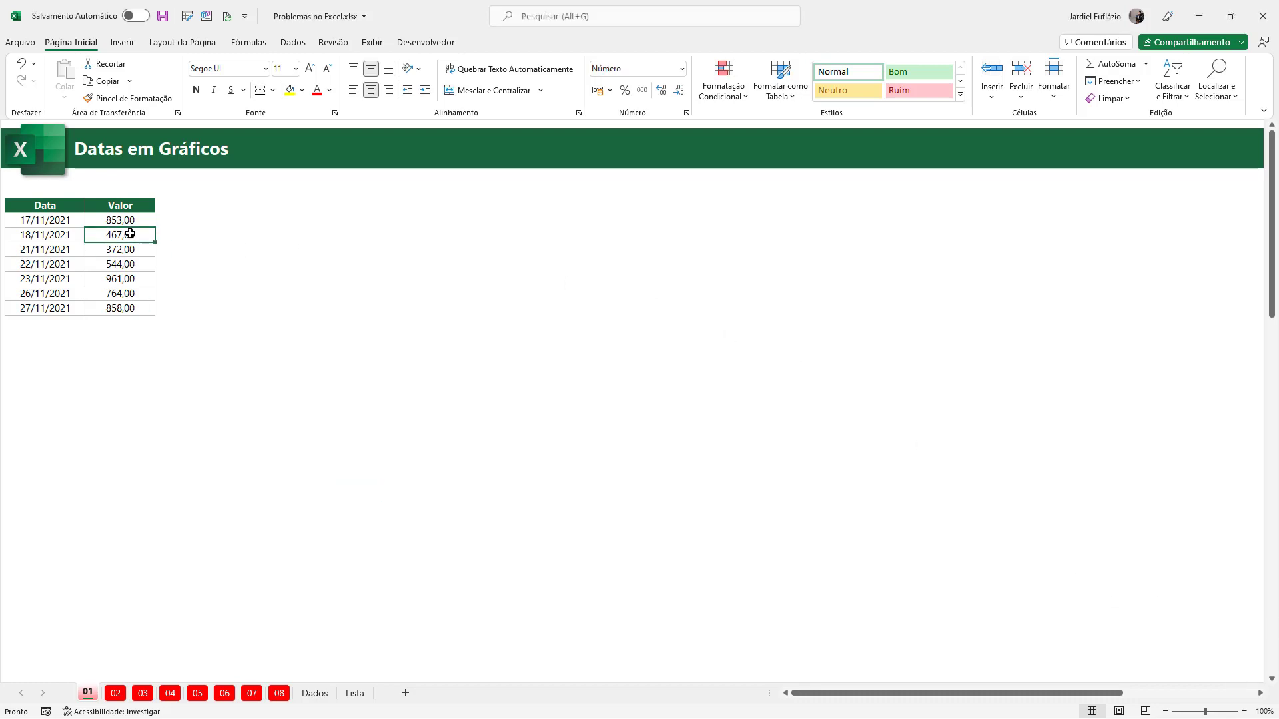
pyautogui.click(123, 41)
pyautogui.click(558, 63)
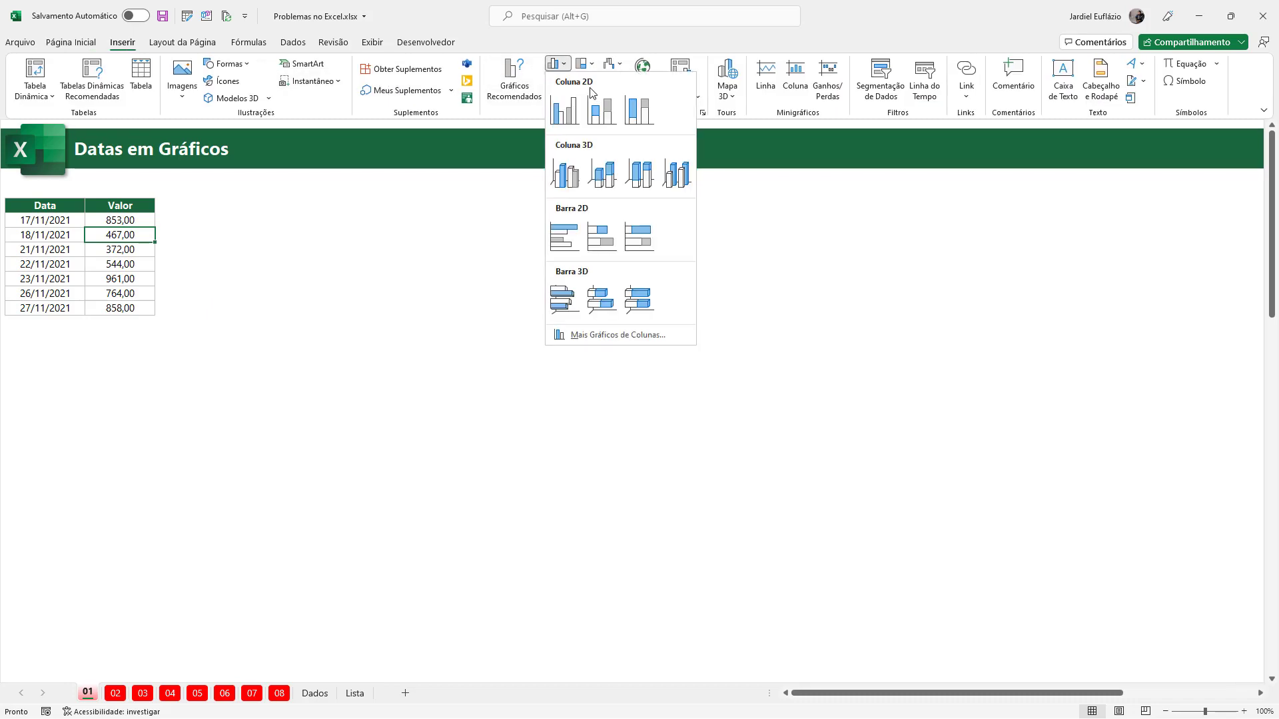
pyautogui.click(564, 110)
pyautogui.moveTo(791, 400); pyautogui.dragTo(1002, 413)
pyautogui.moveTo(825, 499); pyautogui.dragTo(520, 371)
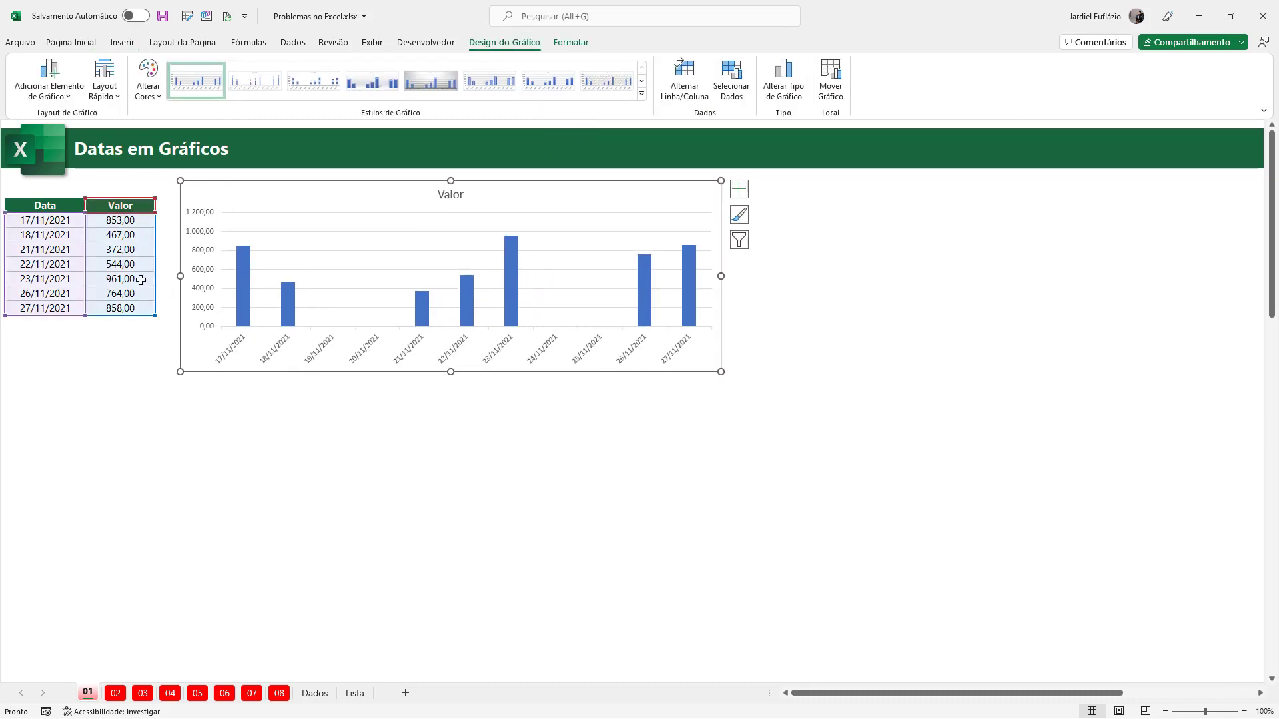
# - Insert a 2D clustered bar chart of the same table, place it beside the column chart and make it taller
pyautogui.click(137, 264)
pyautogui.click(123, 42)
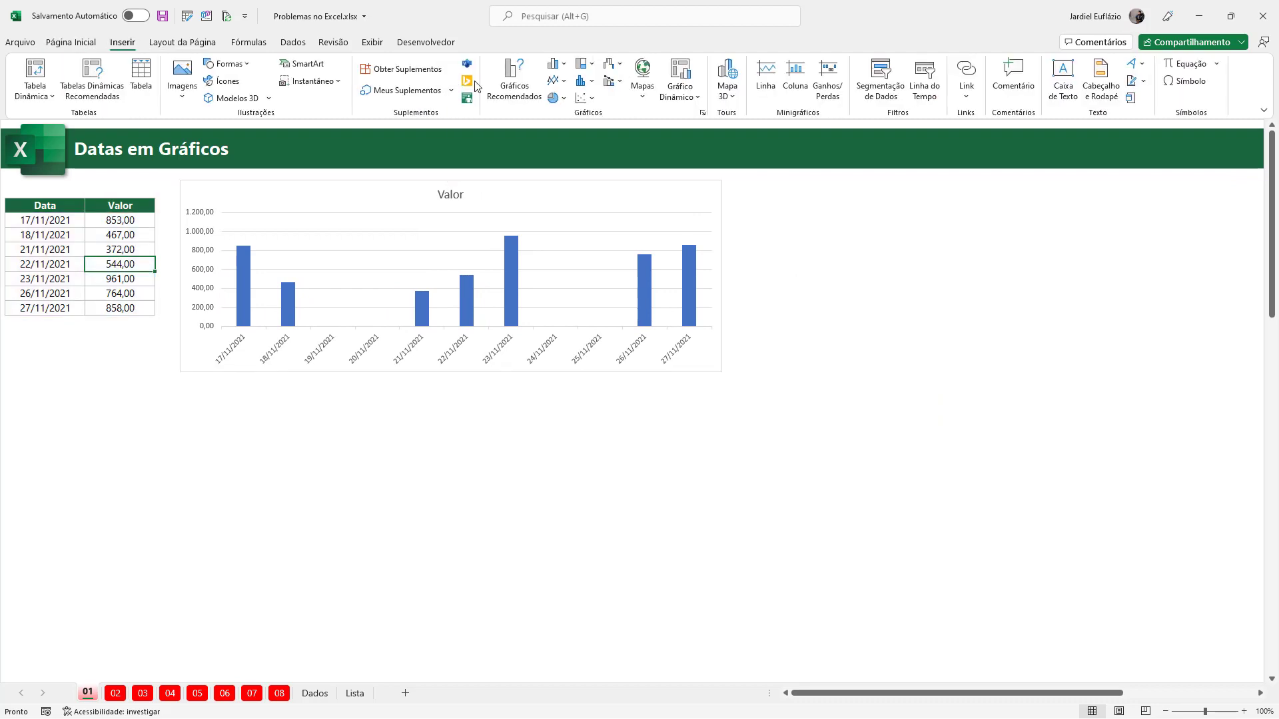
pyautogui.click(558, 68)
pyautogui.click(562, 231)
pyautogui.moveTo(792, 496); pyautogui.dragTo(973, 457)
pyautogui.moveTo(850, 527); pyautogui.dragTo(840, 608)
# - Insert a line chart with markers from the table and fit it beneath the column chart, aligned with the bar chart's lower edge
pyautogui.click(125, 265)
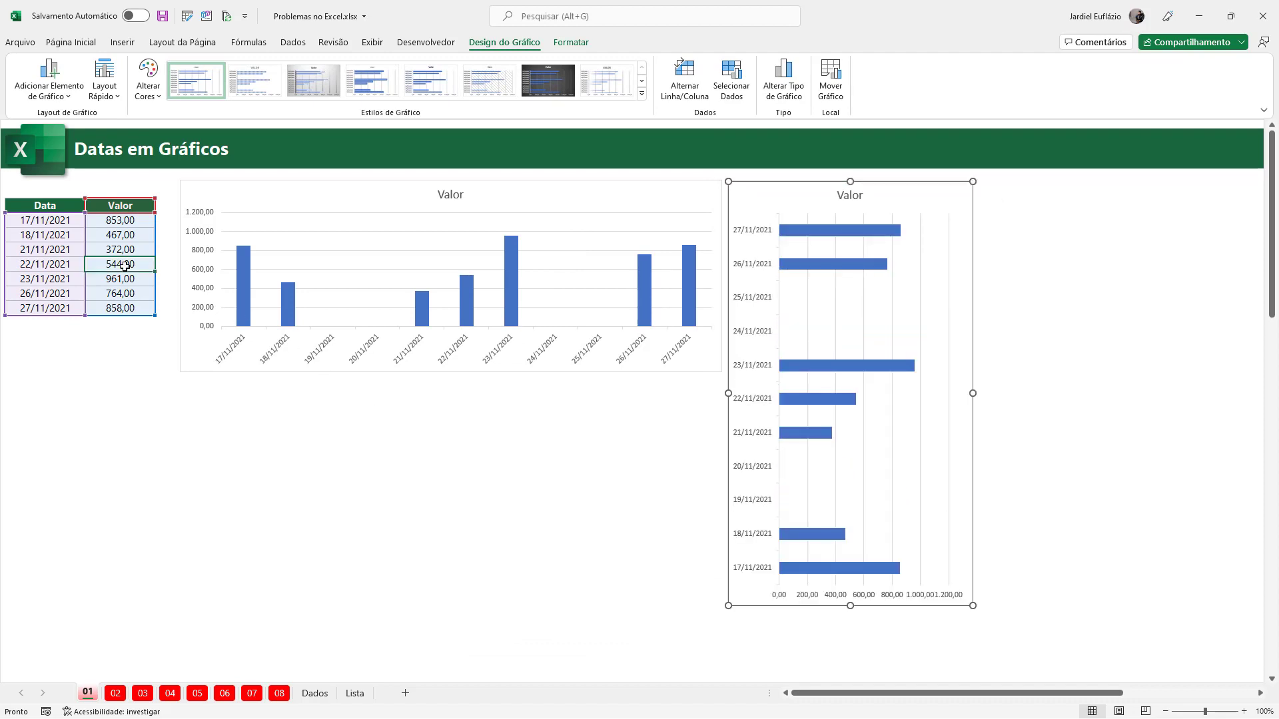
pyautogui.click(122, 41)
pyautogui.click(555, 80)
pyautogui.click(676, 126)
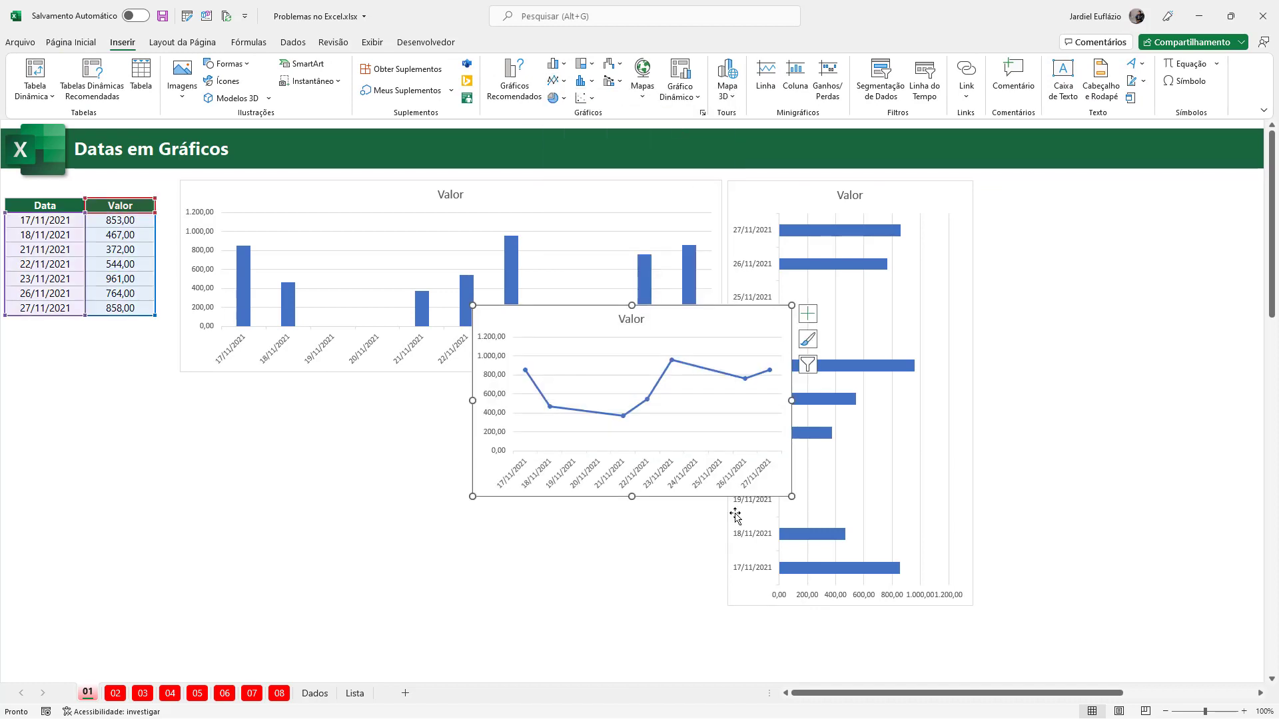
pyautogui.moveTo(733, 494); pyautogui.dragTo(439, 570)
pyautogui.moveTo(500, 476); pyautogui.dragTo(722, 477)
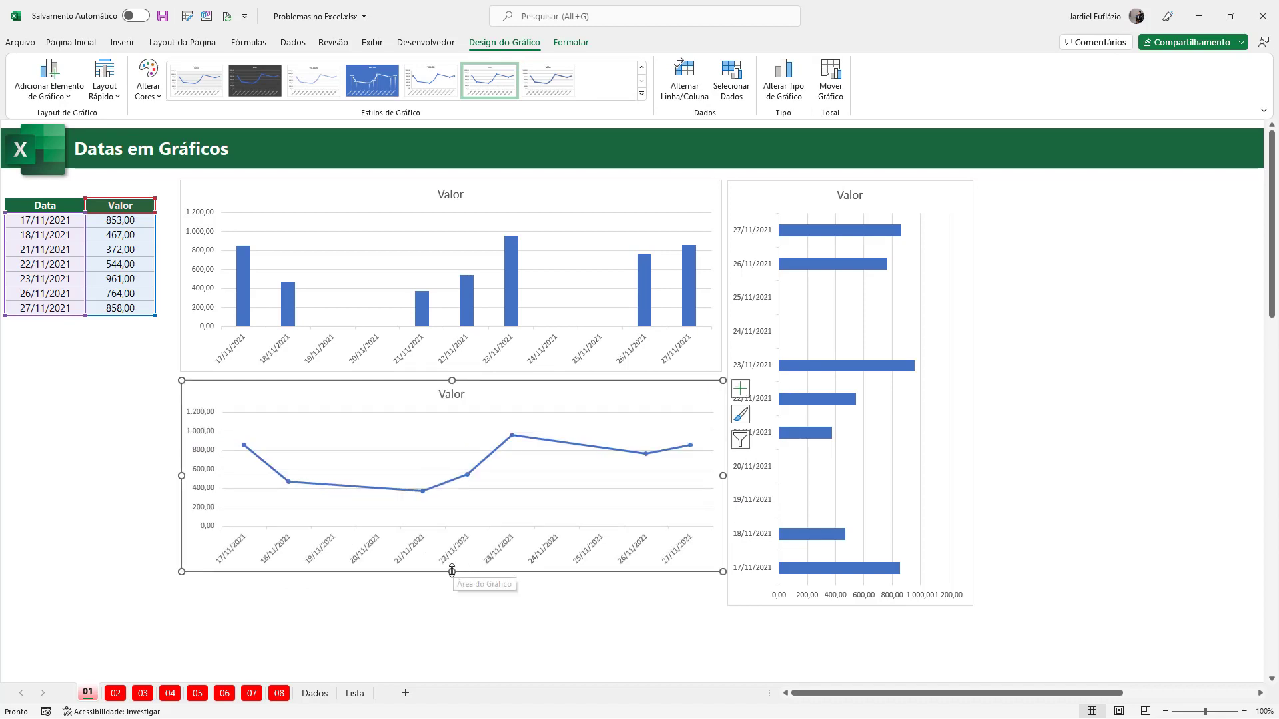
pyautogui.moveTo(452, 571); pyautogui.dragTo(451, 606)
pyautogui.click(20, 443)
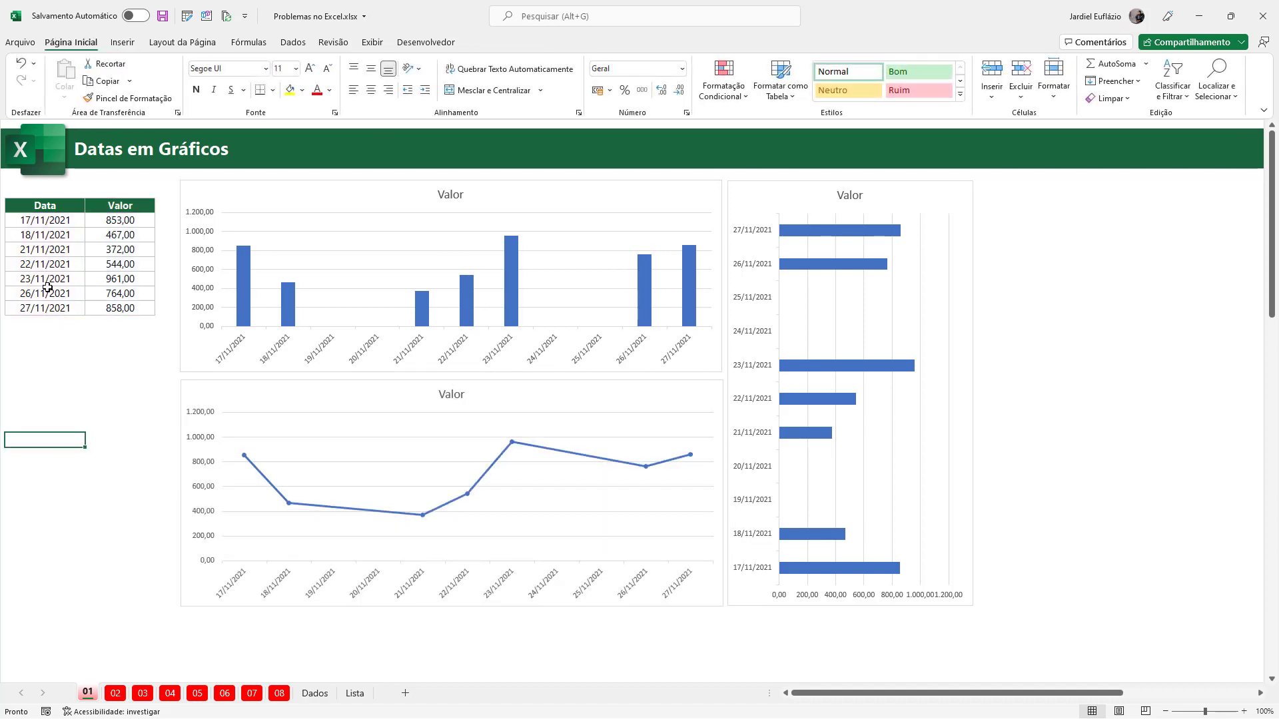
# - Highlight the table rows for 18/11/2021, 21/11/2021, 23/11/2021 and 26/11/2021 with yellow fill
pyautogui.moveTo(36, 236); pyautogui.dragTo(120, 252)
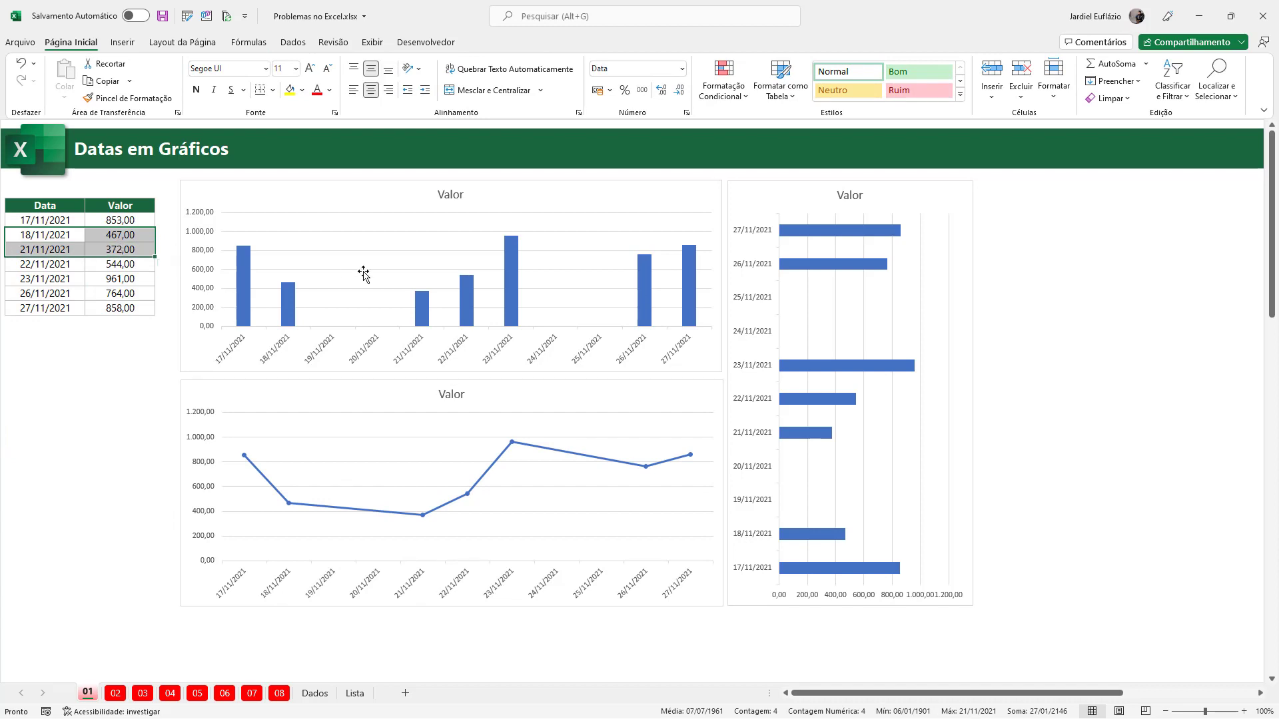
pyautogui.click(289, 90)
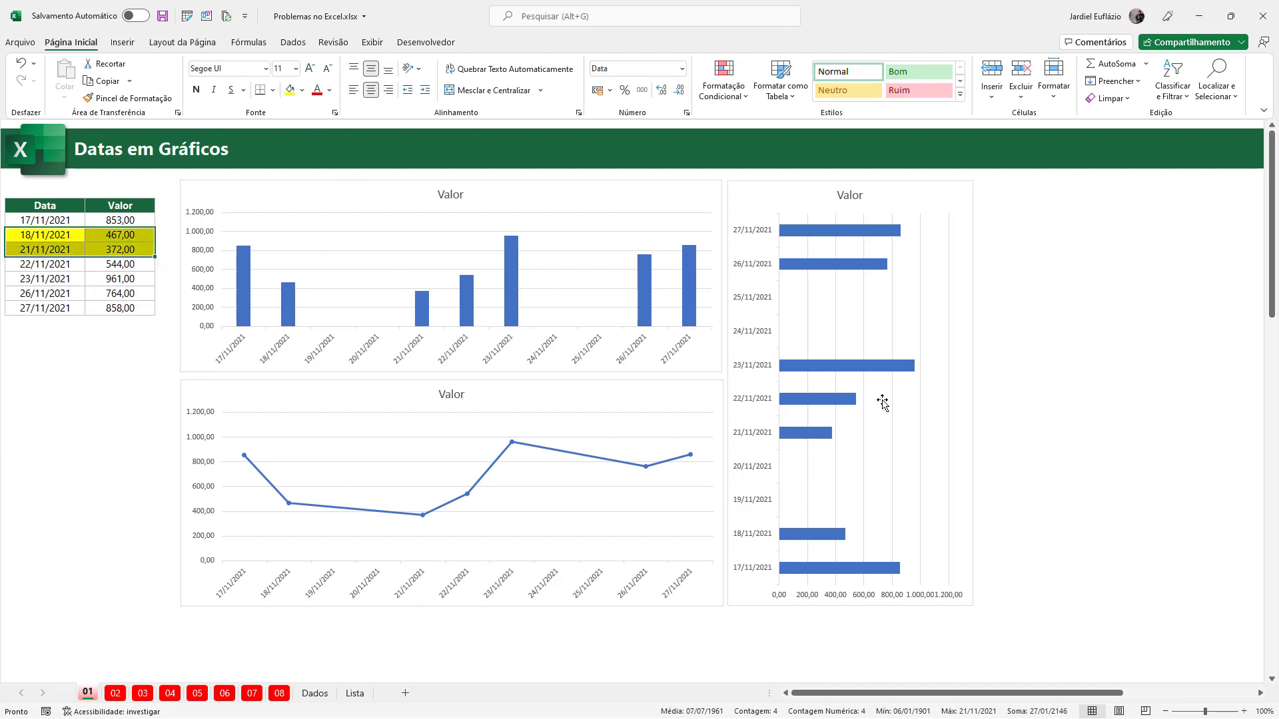
pyautogui.click(46, 244)
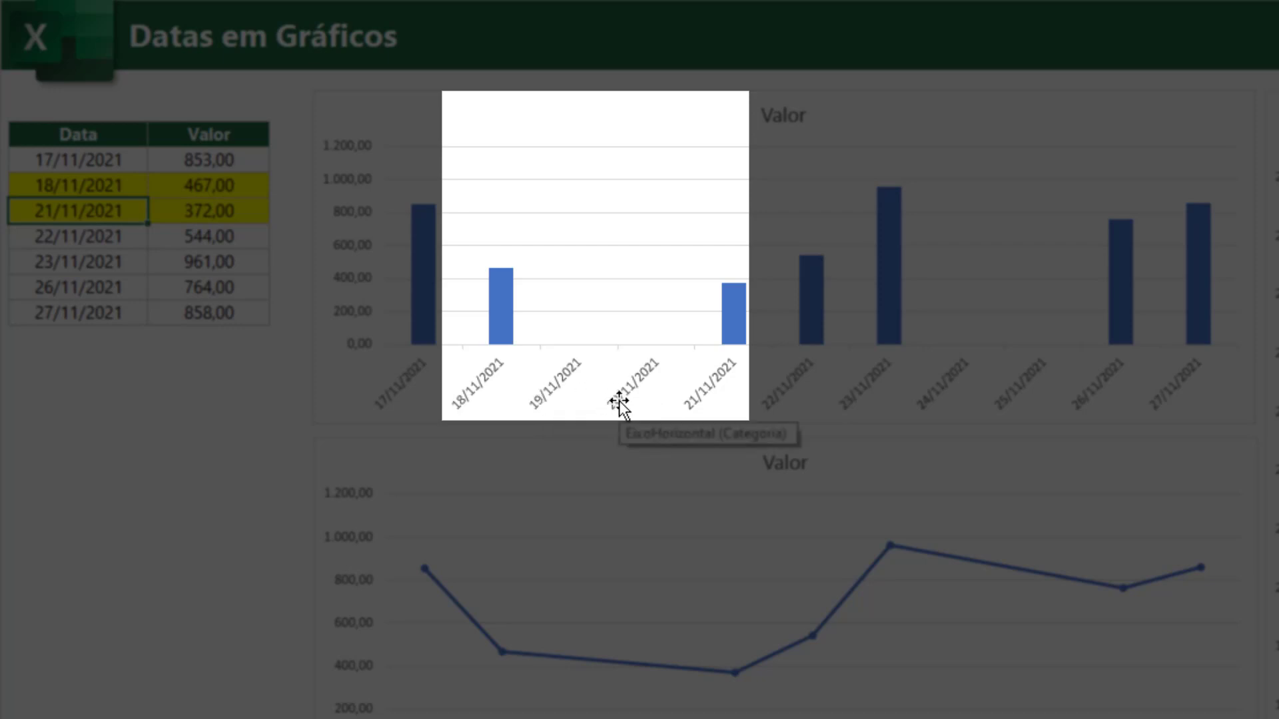
pyautogui.moveTo(69, 262); pyautogui.dragTo(240, 287)
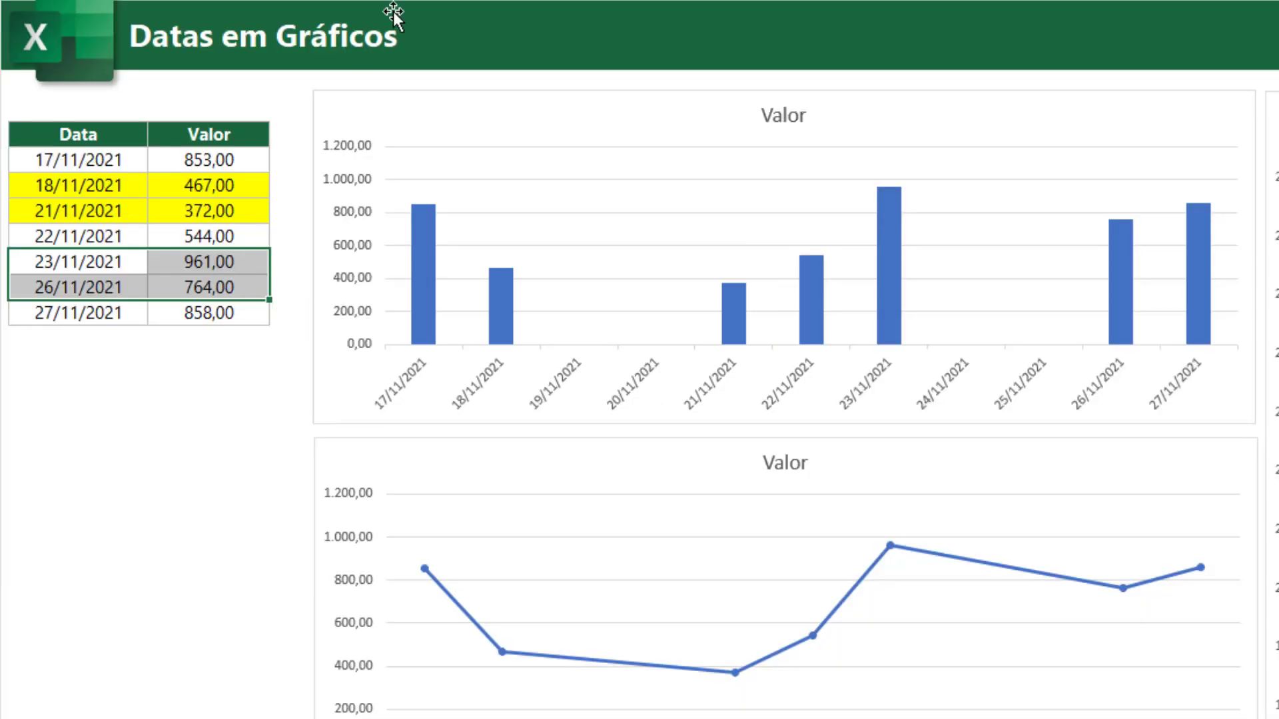
pyautogui.press('F4')
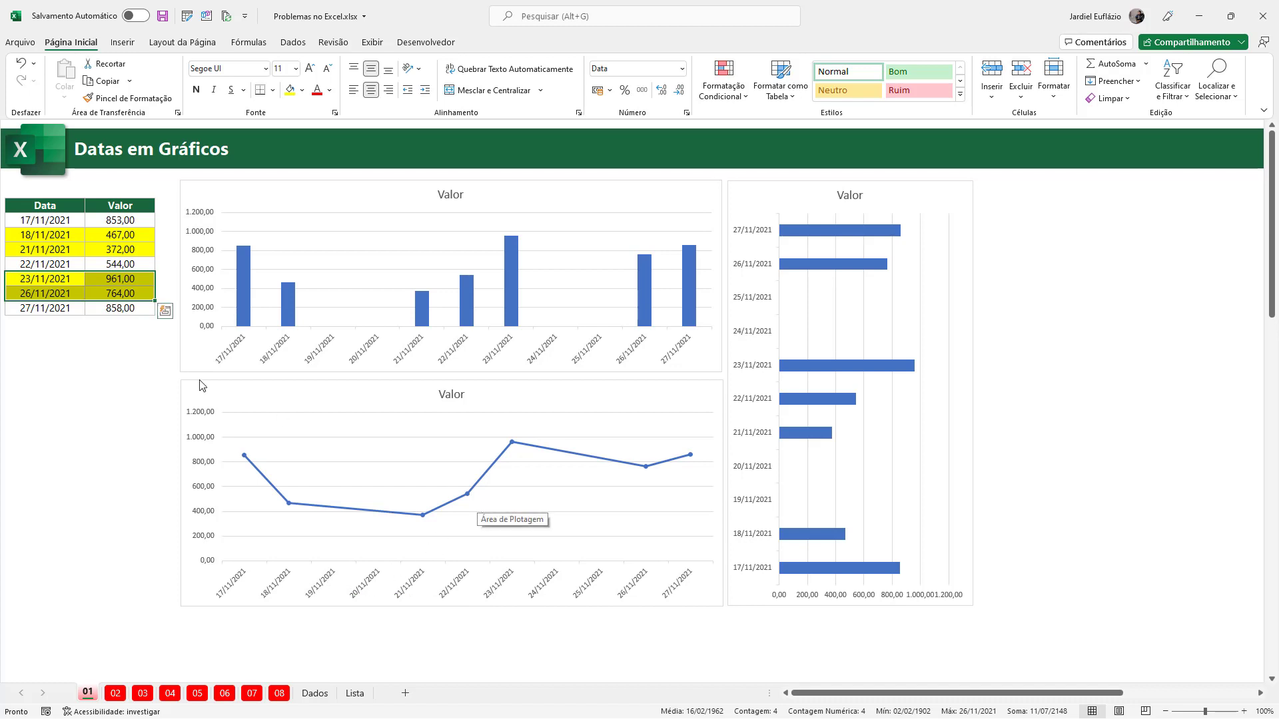
pyautogui.click(54, 220)
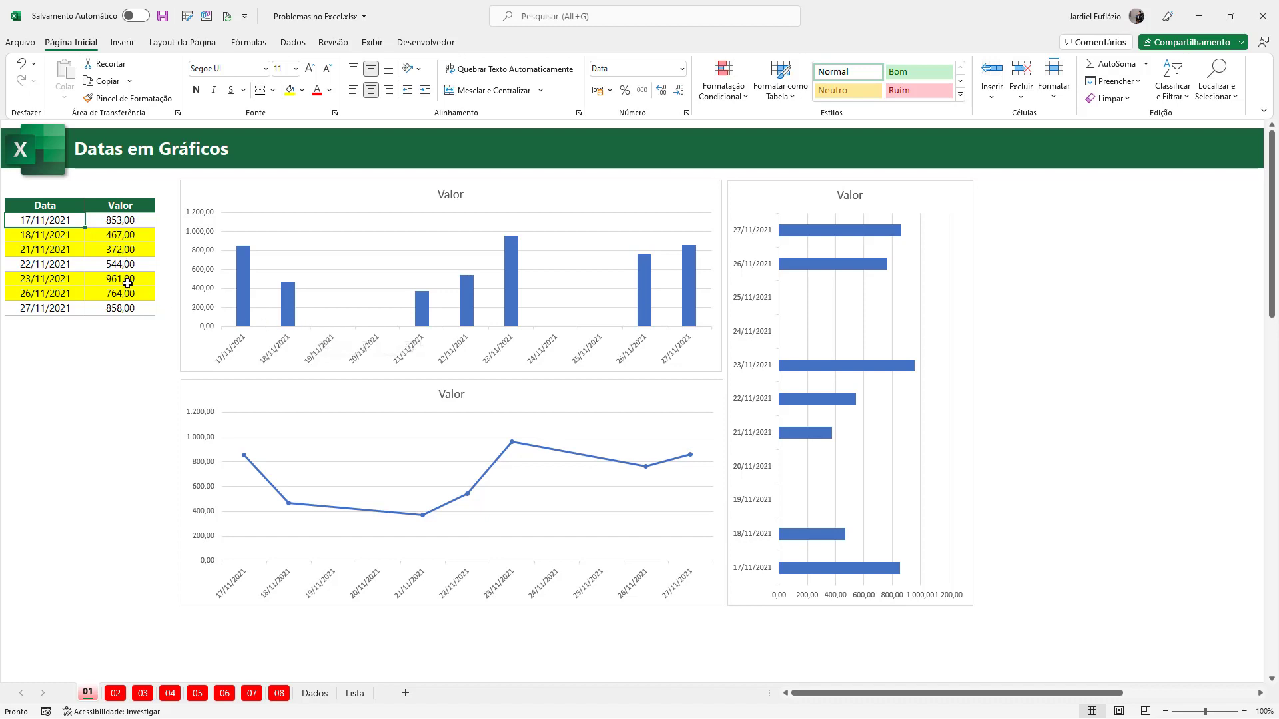
pyautogui.moveTo(52, 220); pyautogui.dragTo(52, 308)
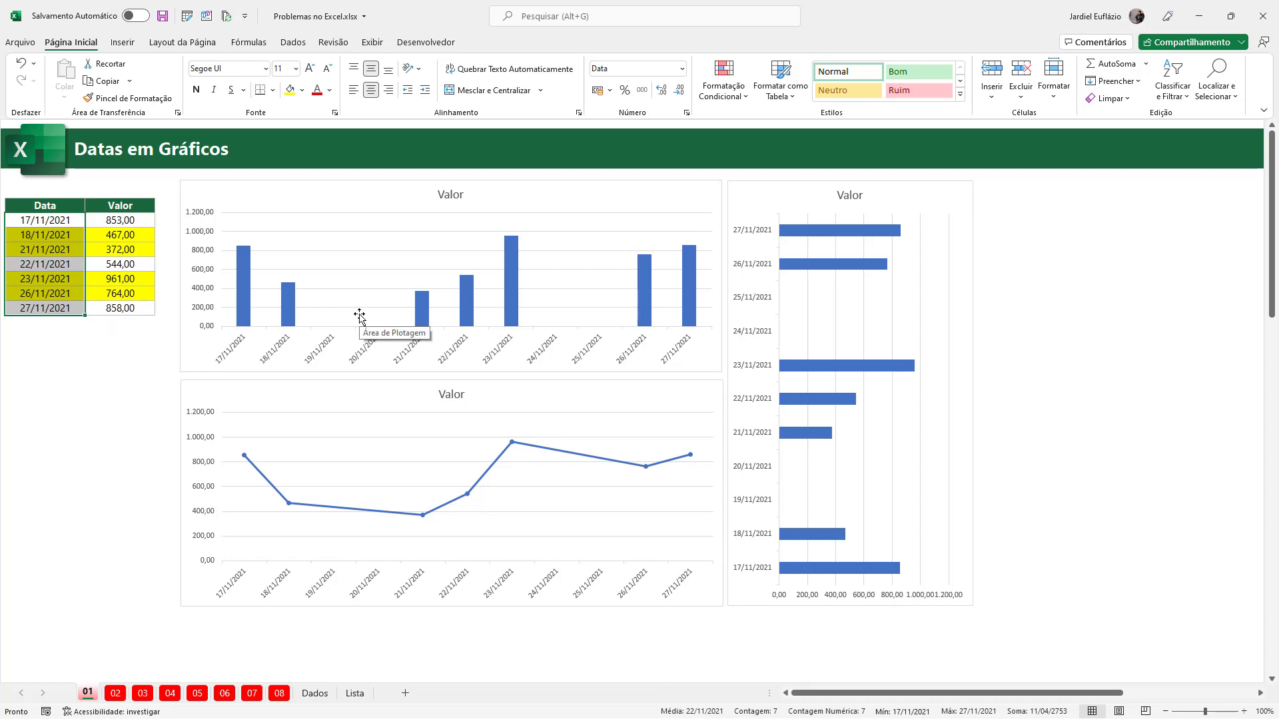
# - Set the column chart's horizontal axis type to text axis (Eixo de texto)
pyautogui.rightClick(326, 350)
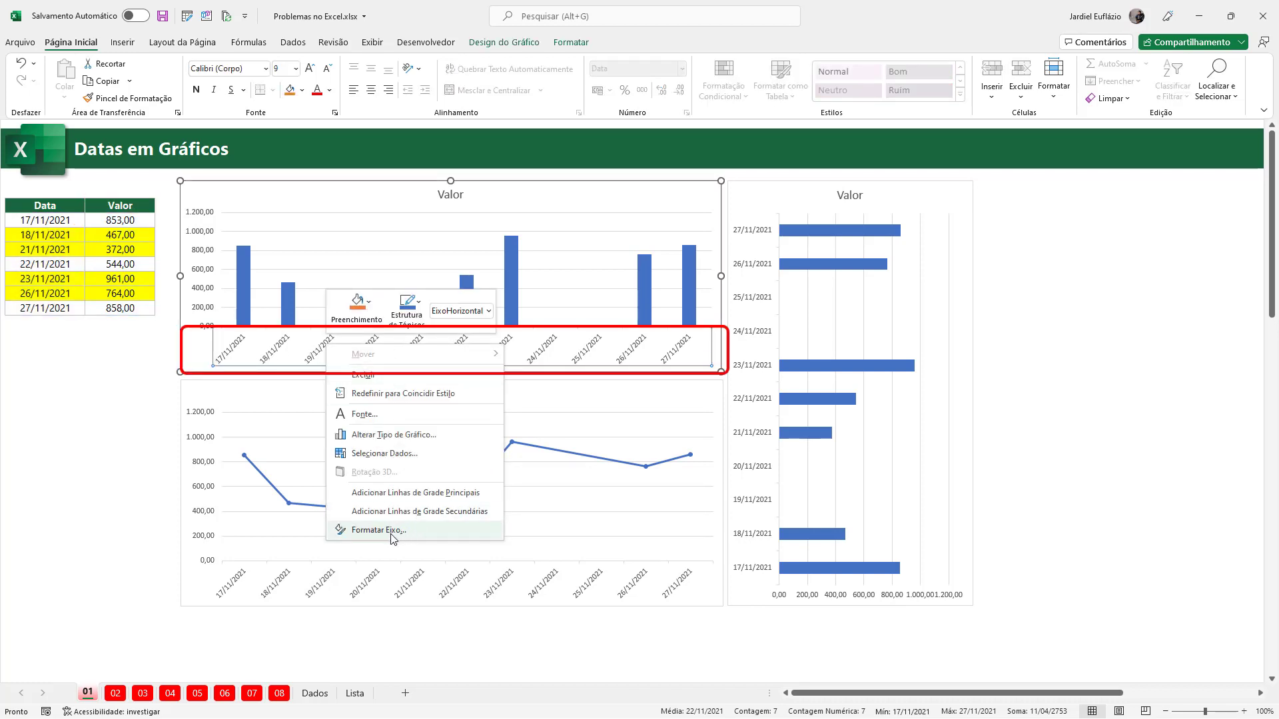
pyautogui.click(368, 531)
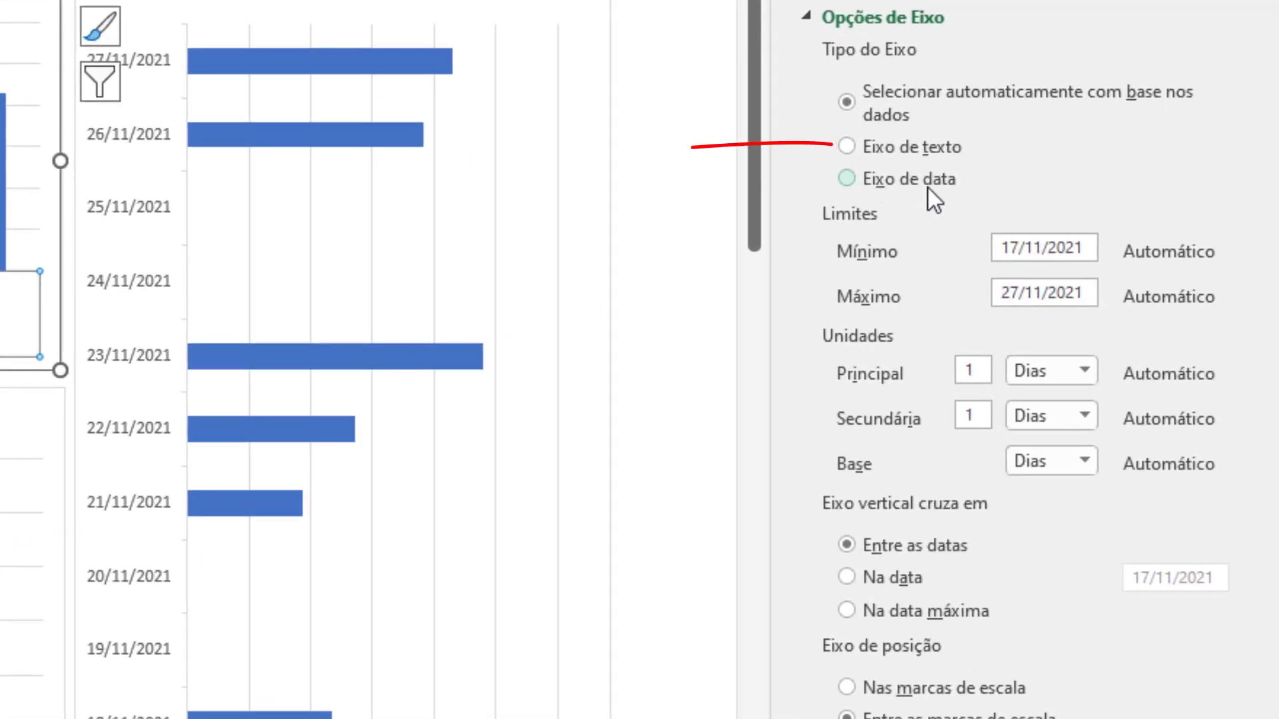
pyautogui.click(887, 154)
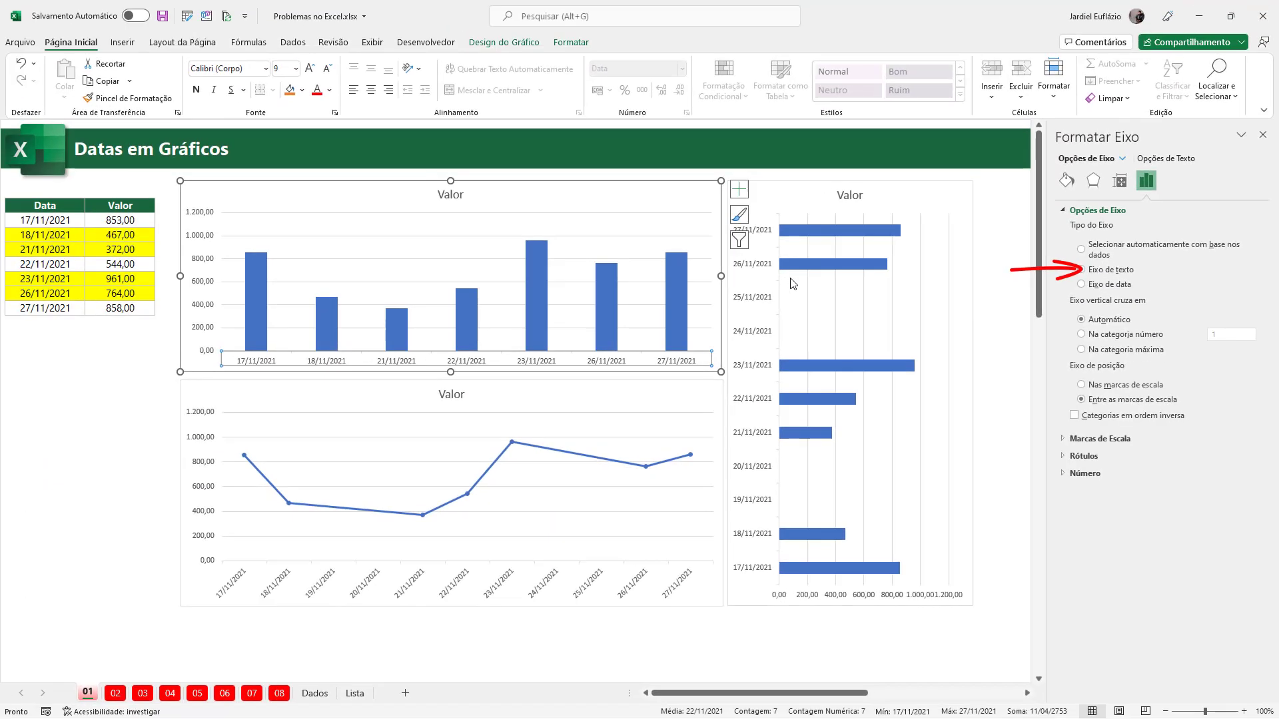
# - Change the bar chart's vertical date axis to a text axis and close the axis formatting
pyautogui.click(169, 147)
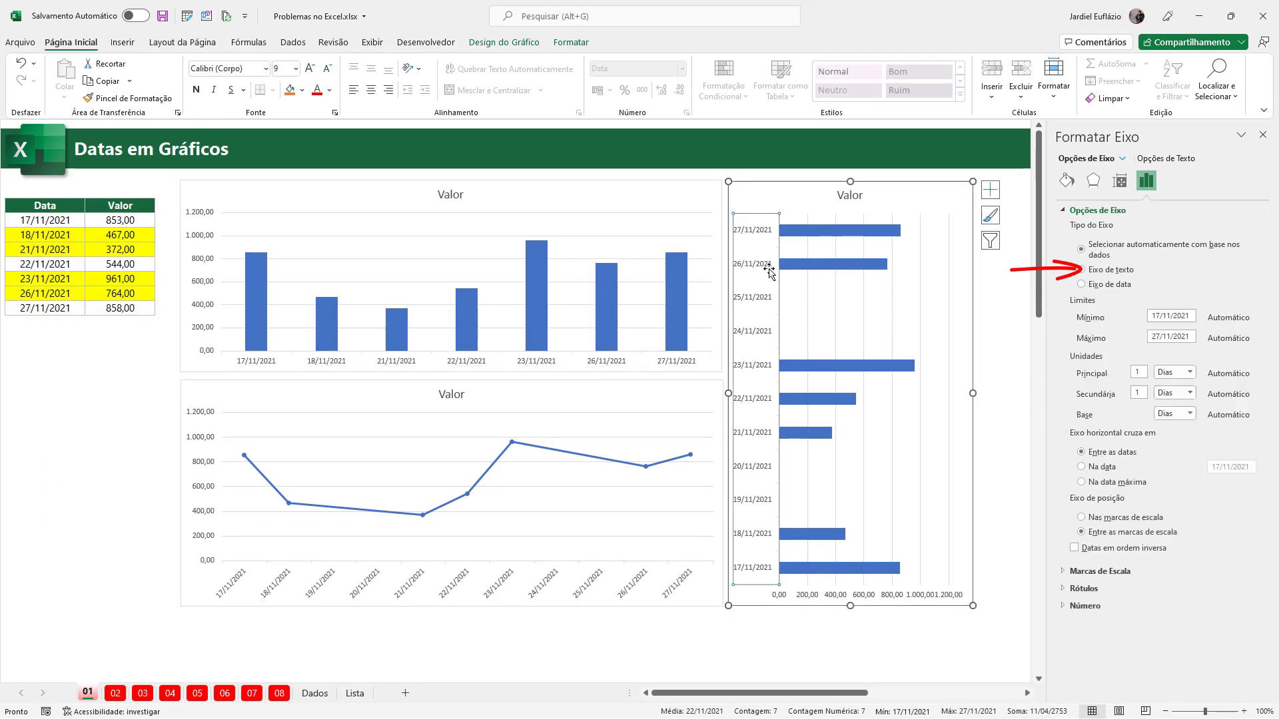
pyautogui.click(1104, 269)
pyautogui.click(1265, 134)
pyautogui.click(1135, 292)
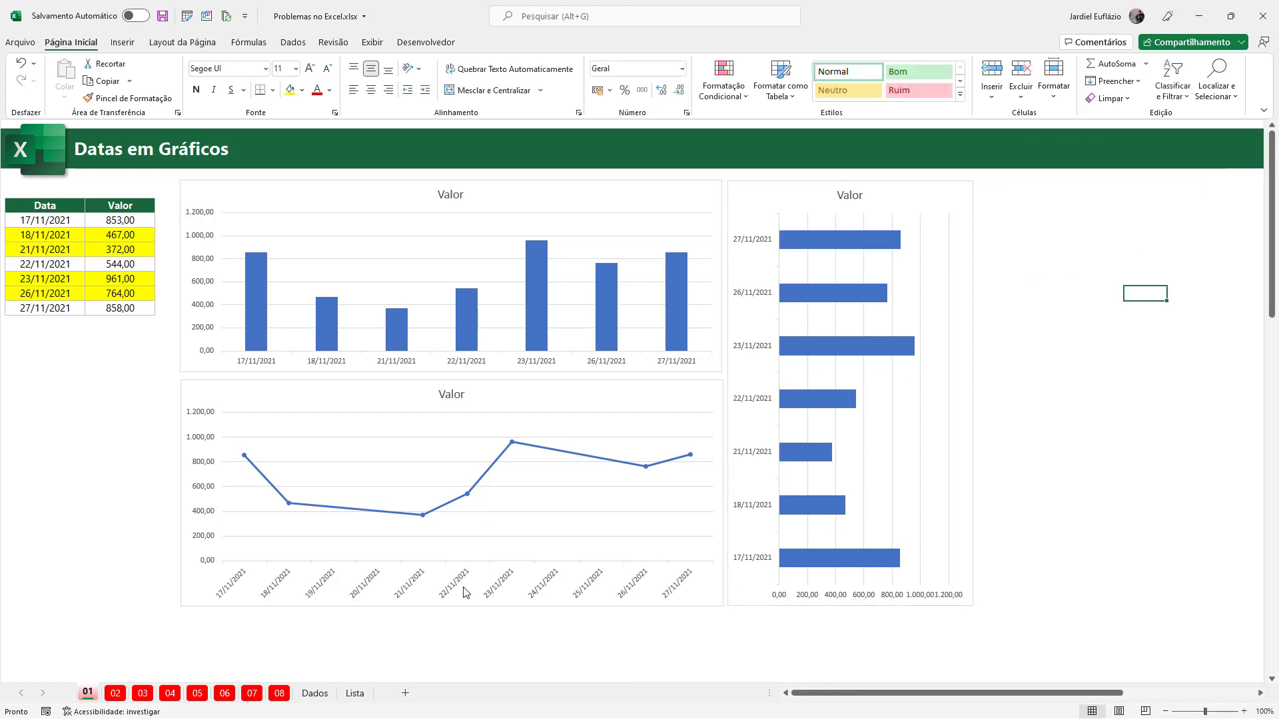
# - Format the line chart's horizontal axis as a text axis
pyautogui.click(361, 589)
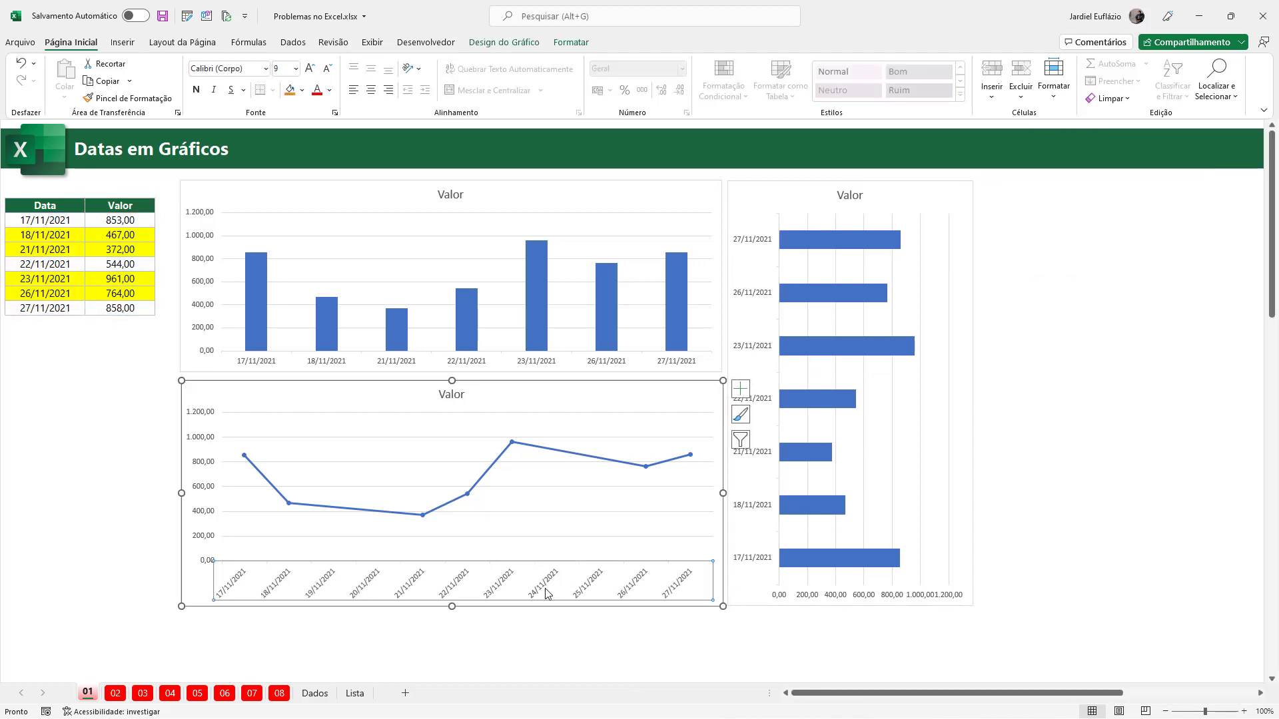
pyautogui.hotkey('ctrl', '1')
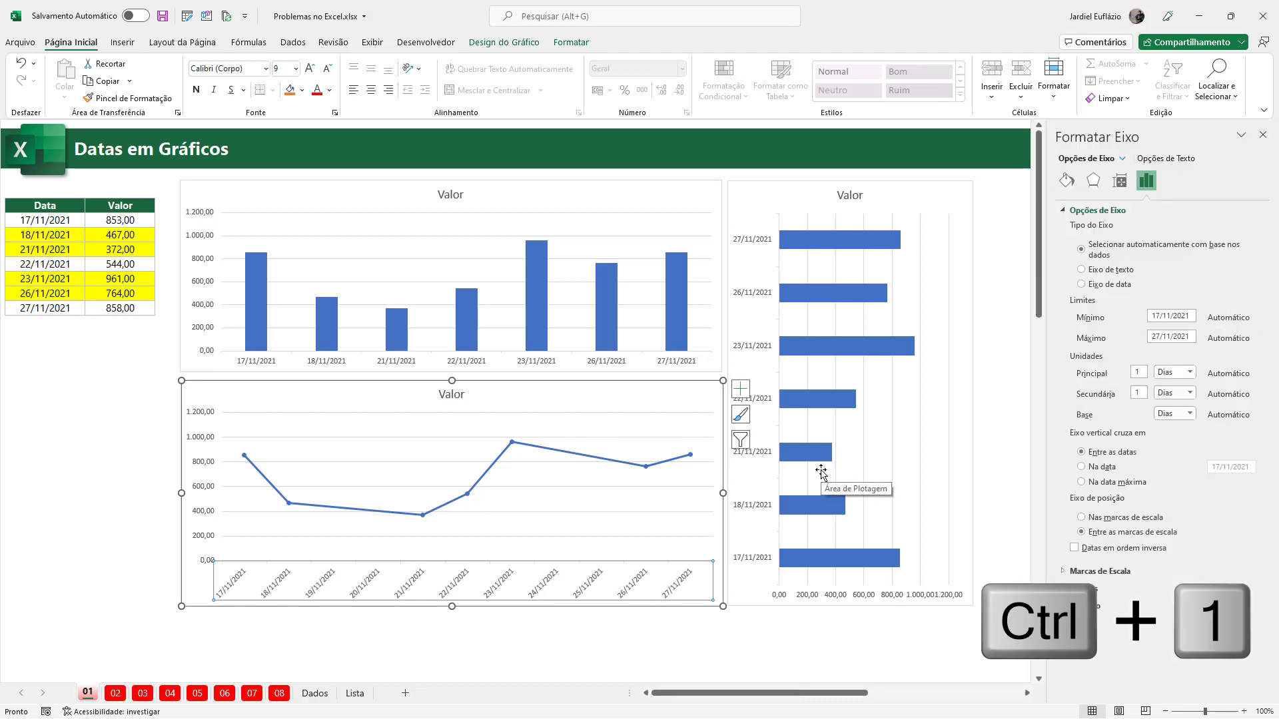
pyautogui.click(1106, 270)
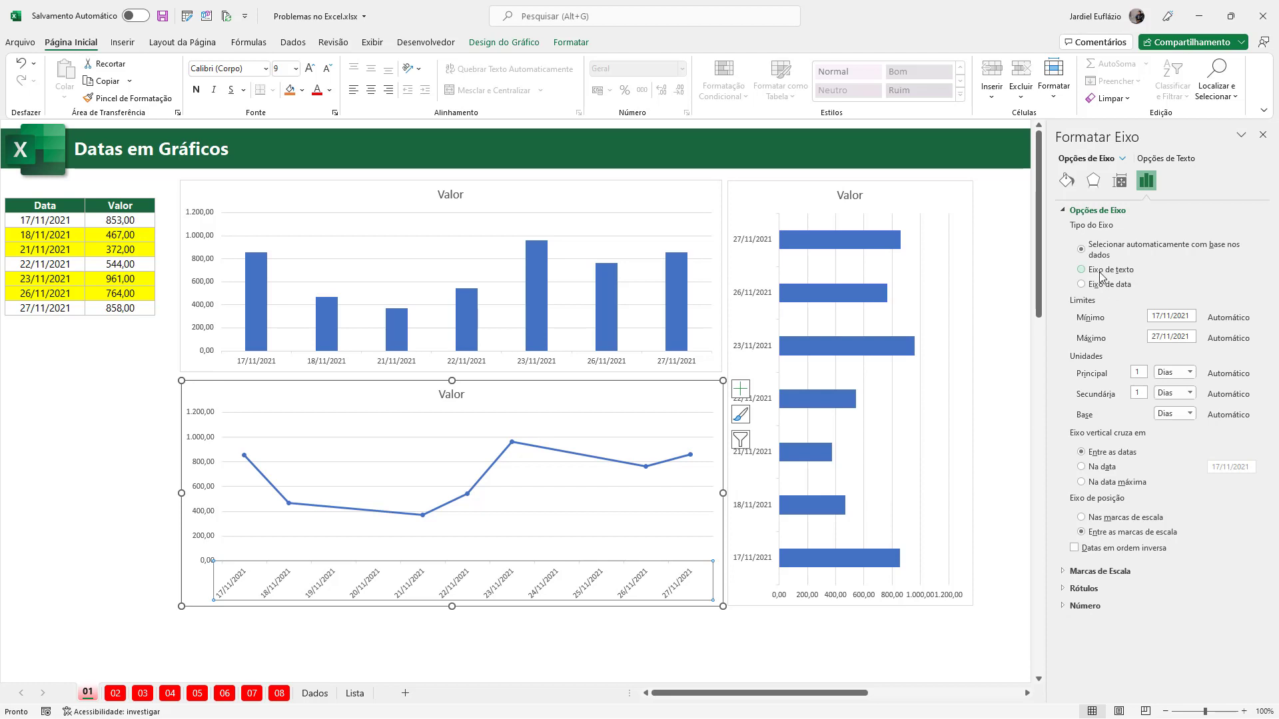
pyautogui.click(999, 335)
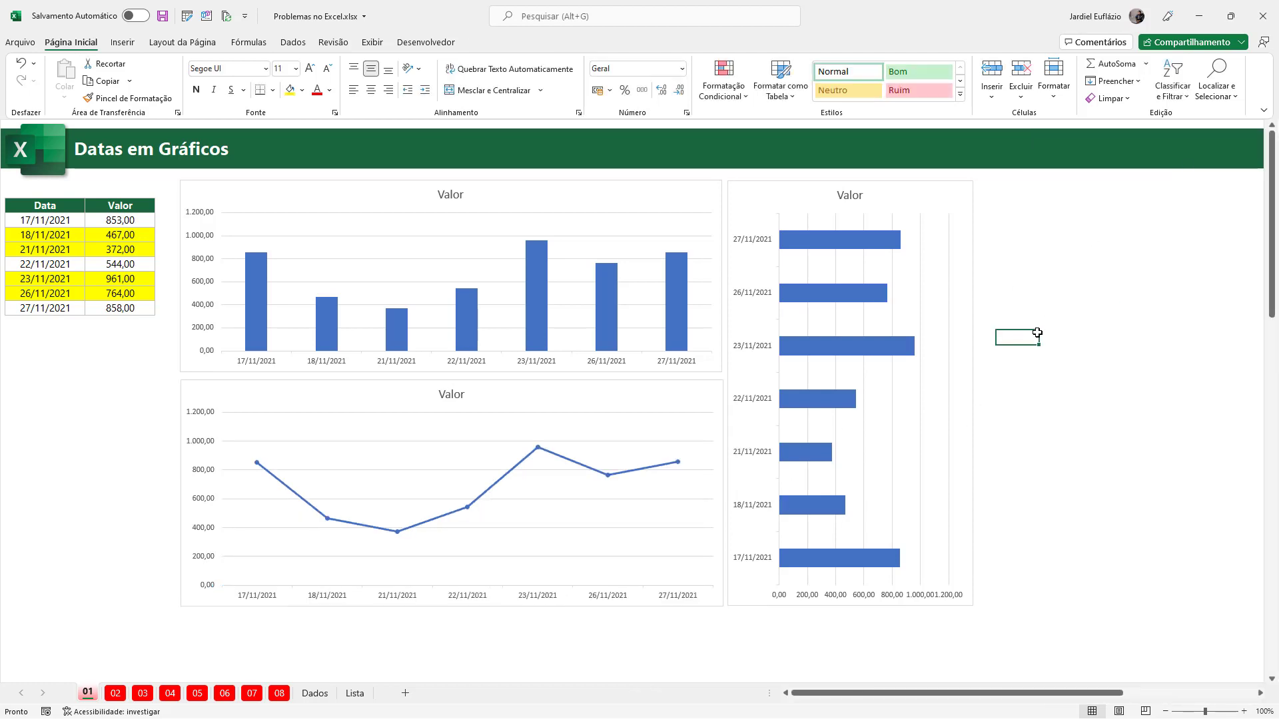
# - Create a pivot table at cell B5 of sheet 02 from the fVendas table on the Dados sheet
pyautogui.click(115, 693)
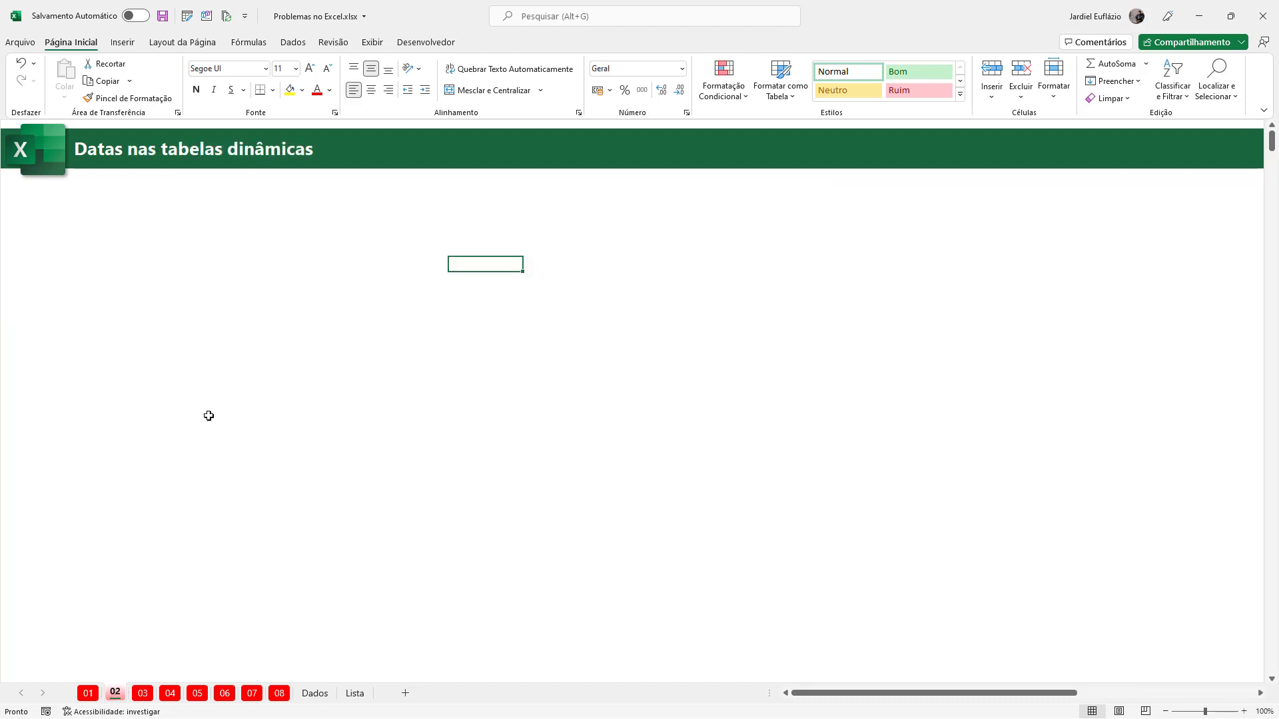
pyautogui.click(32, 208)
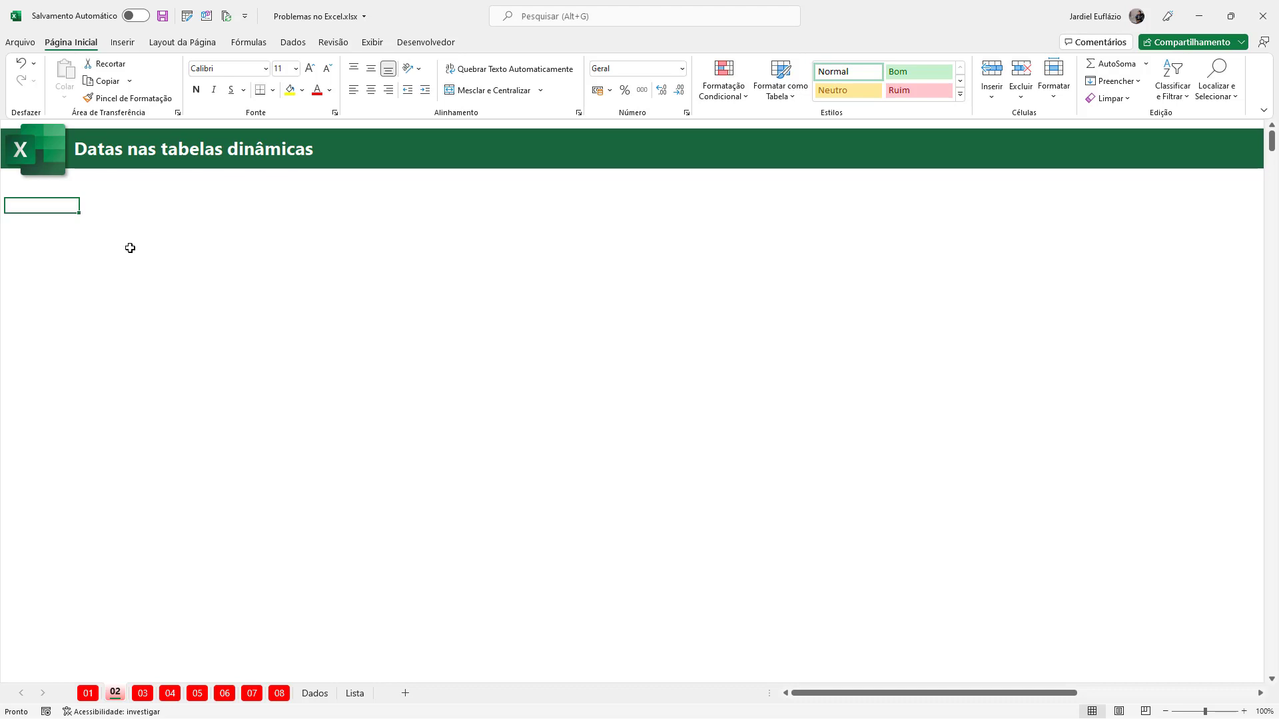
pyautogui.click(123, 42)
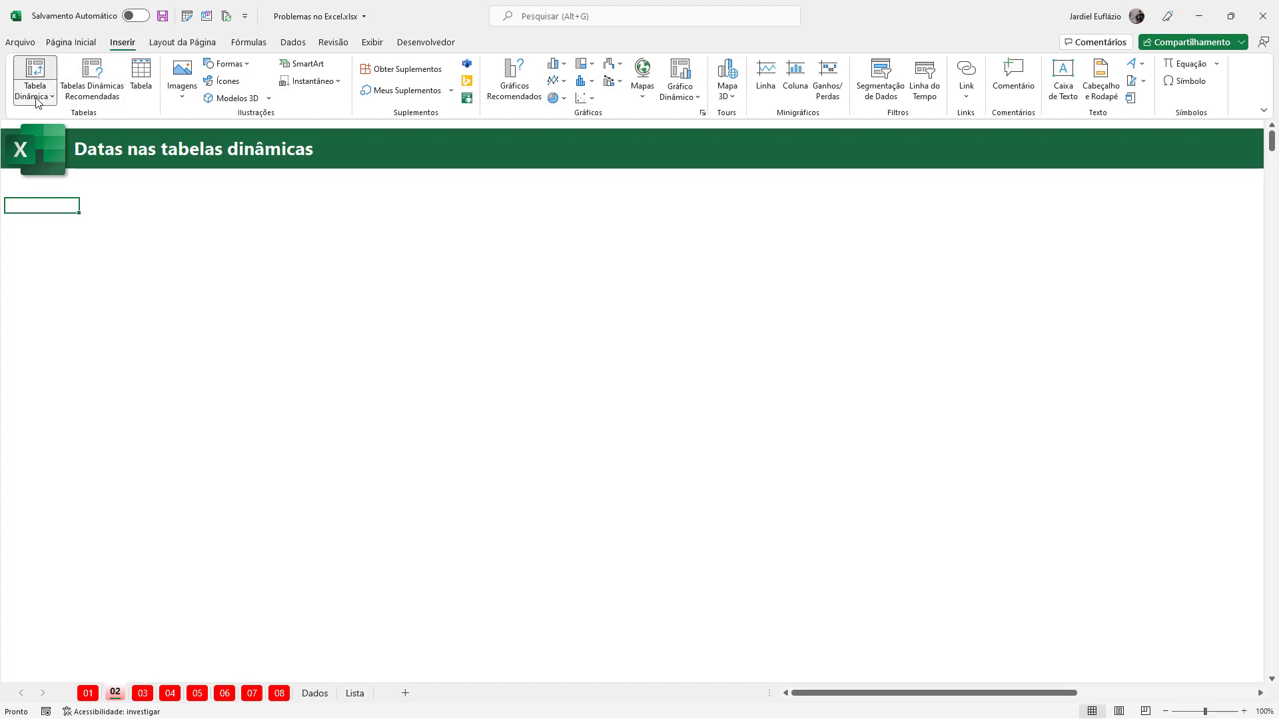
pyautogui.click(315, 692)
pyautogui.click(239, 300)
pyautogui.hotkey('ctrl', 'a')
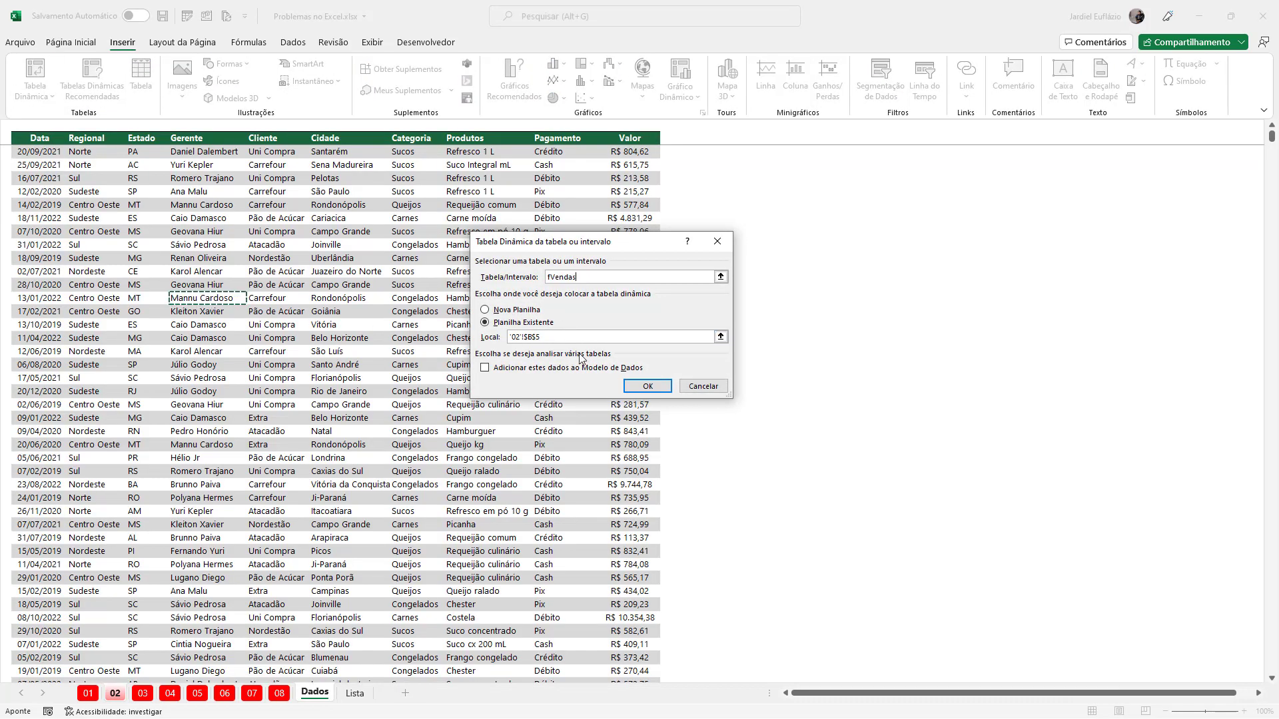
pyautogui.click(647, 387)
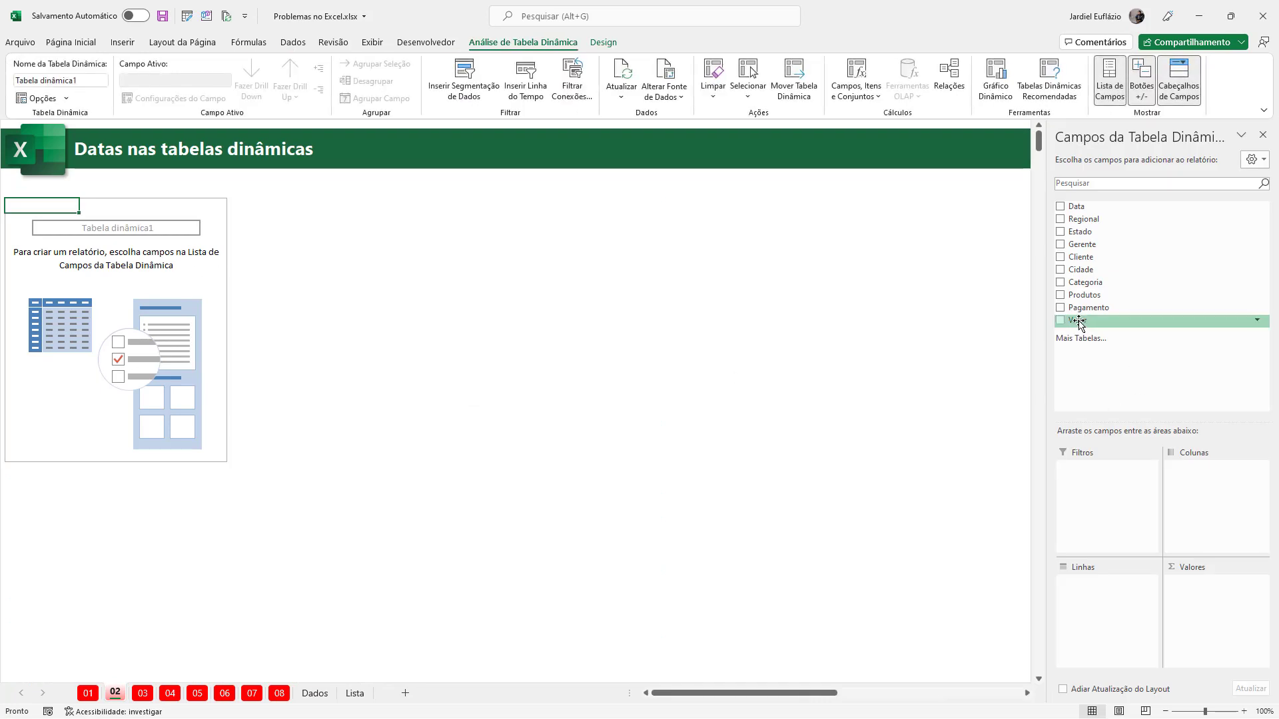
# - Add the Valor field to the pivot table's values and format the sum as R$ currency without decimal places
pyautogui.moveTo(1077, 320); pyautogui.dragTo(1202, 613)
pyautogui.rightClick(41, 205)
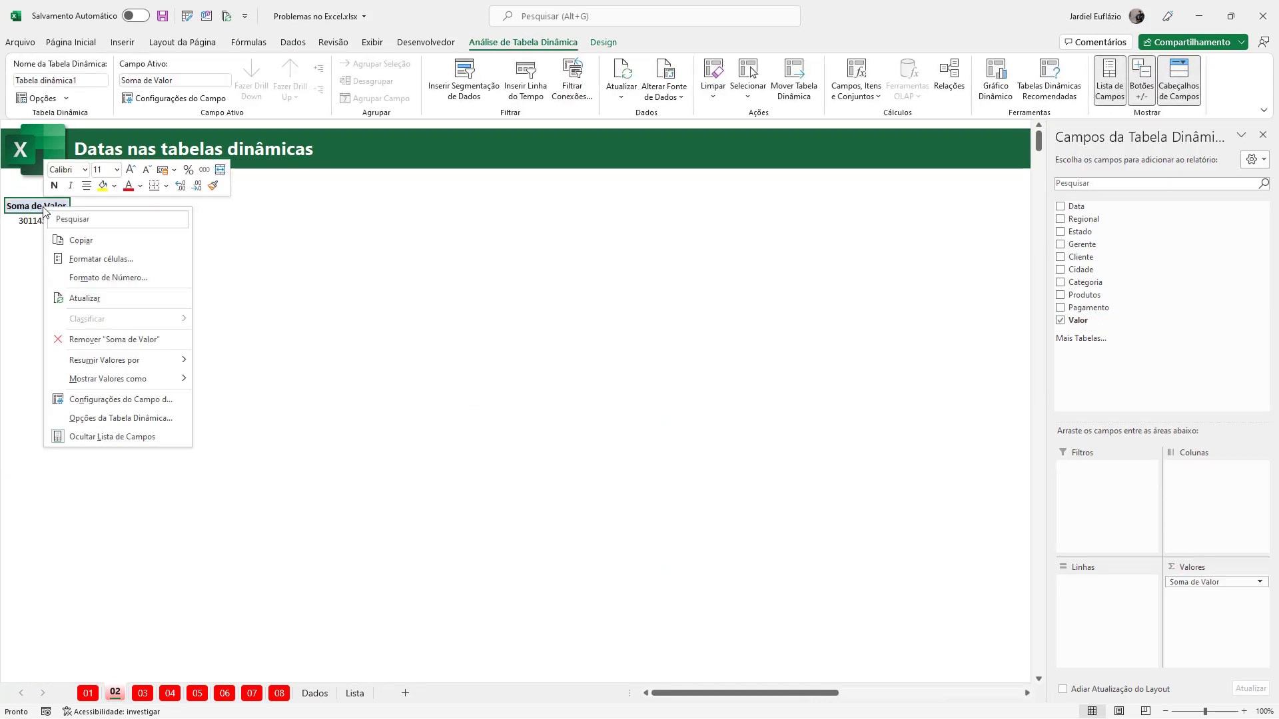
pyautogui.click(120, 399)
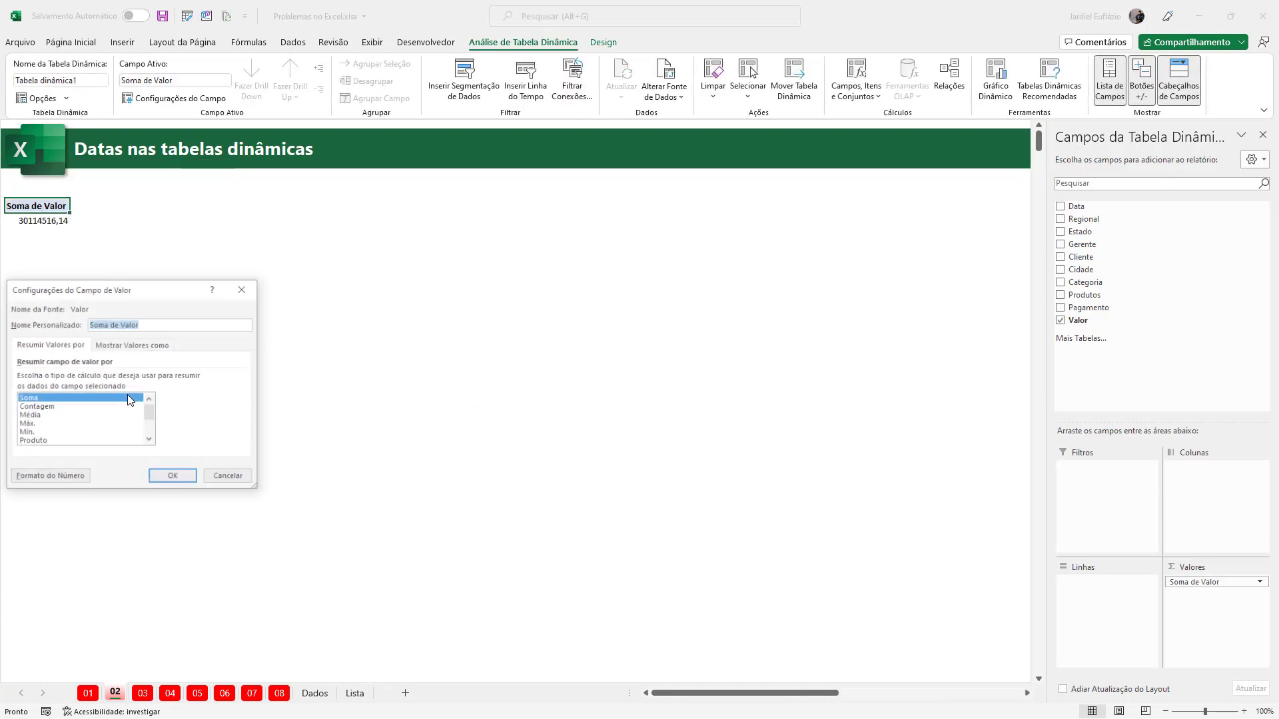
pyautogui.click(69, 477)
pyautogui.click(33, 303)
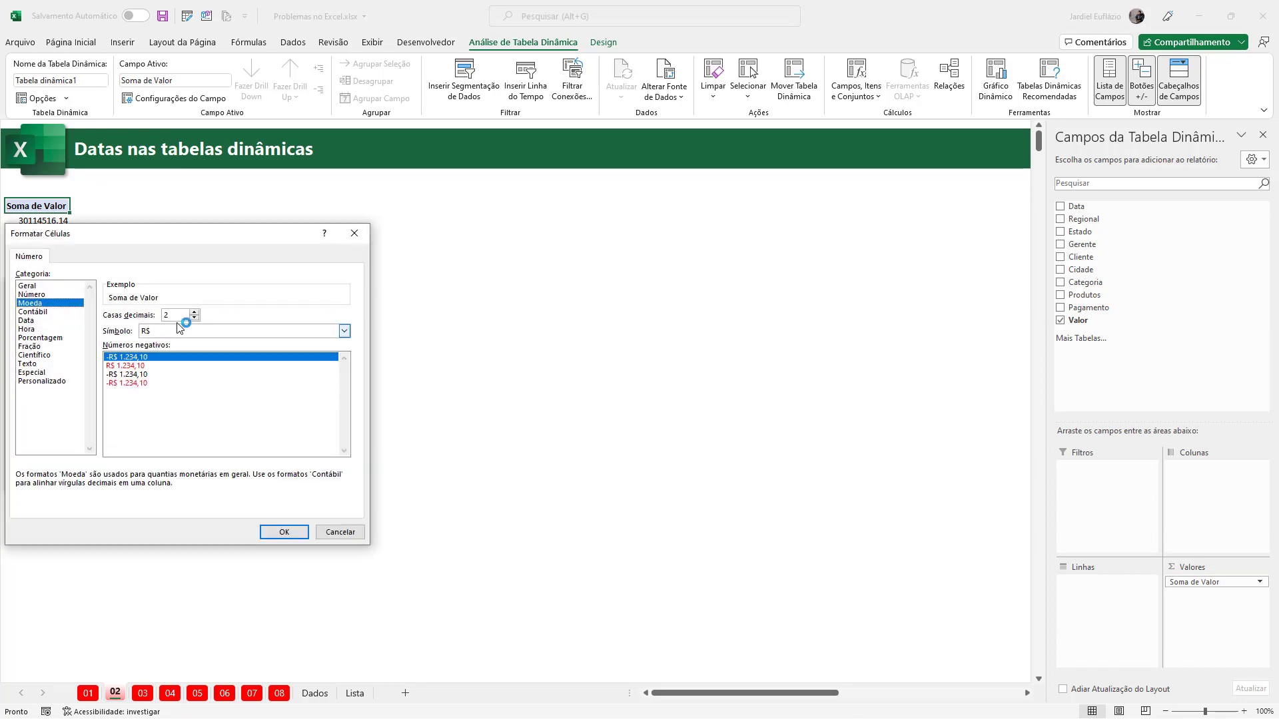
pyautogui.click(284, 531)
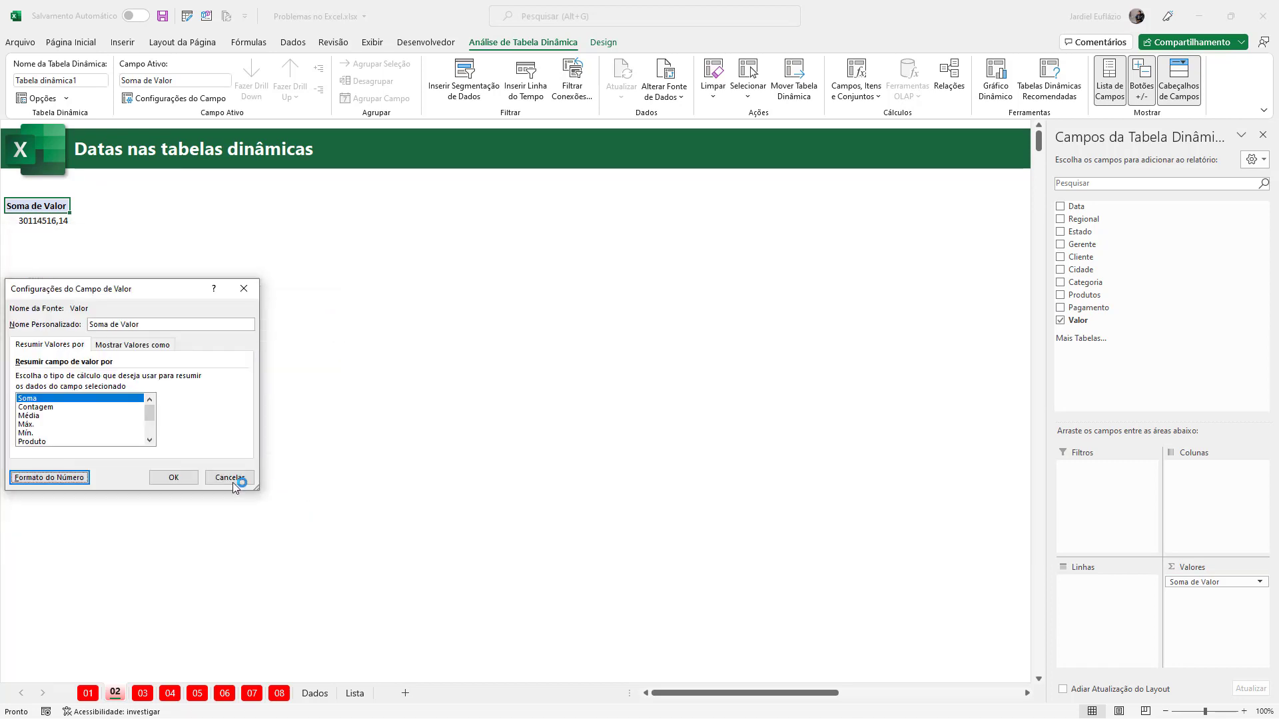
pyautogui.click(230, 478)
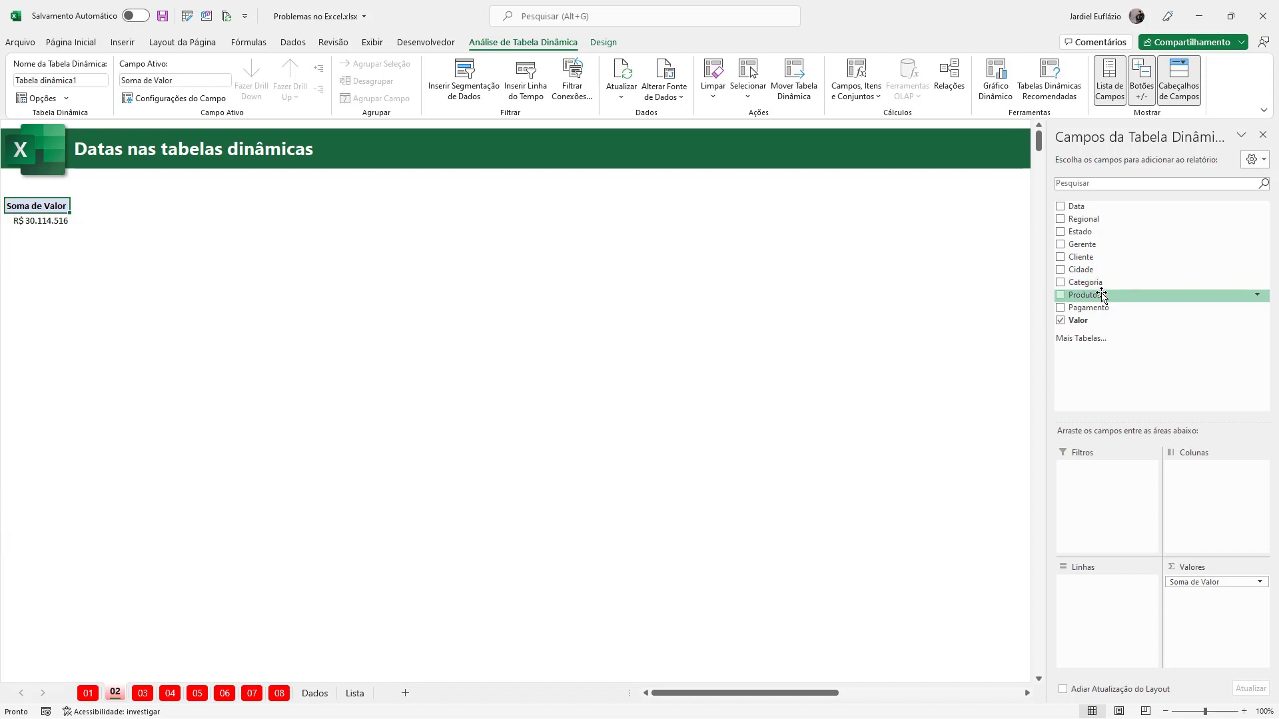
# - Add the Data field to the pivot table's rows
pyautogui.moveTo(1070, 207); pyautogui.dragTo(913, 566)
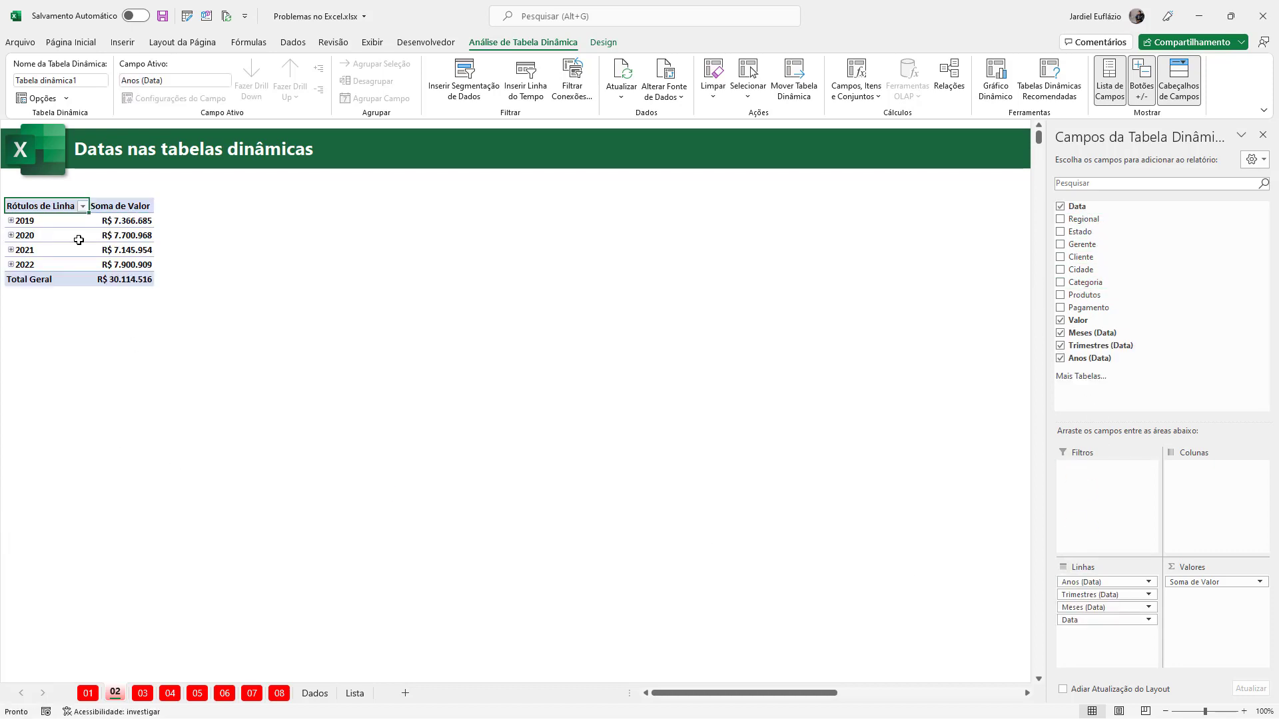
# - Duplicate the yearly sales pivot table beside the original on sheet 02
pyautogui.hotkey('ctrl', 'a')
pyautogui.hotkey('ctrl', 'c')
pyautogui.click(237, 203)
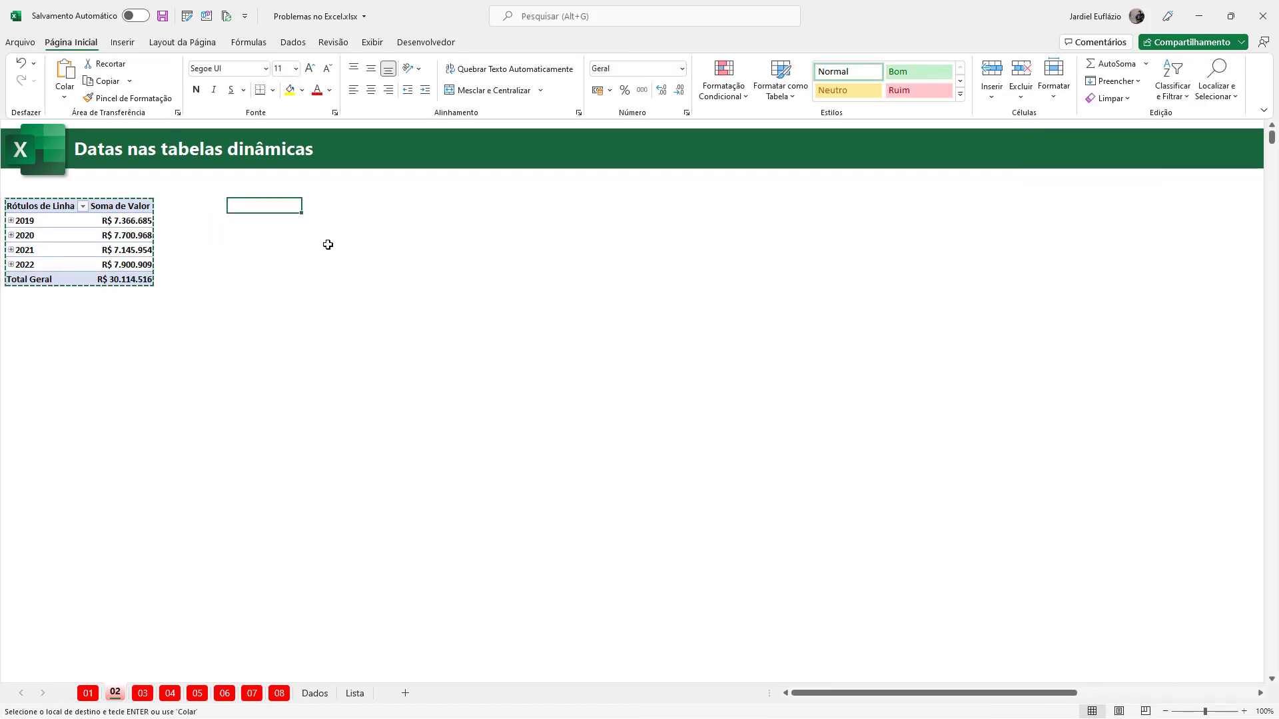
pyautogui.hotkey('ctrl', 'v')
# - Try to group the copied pivot table's dates by Meses only
pyautogui.click(290, 237)
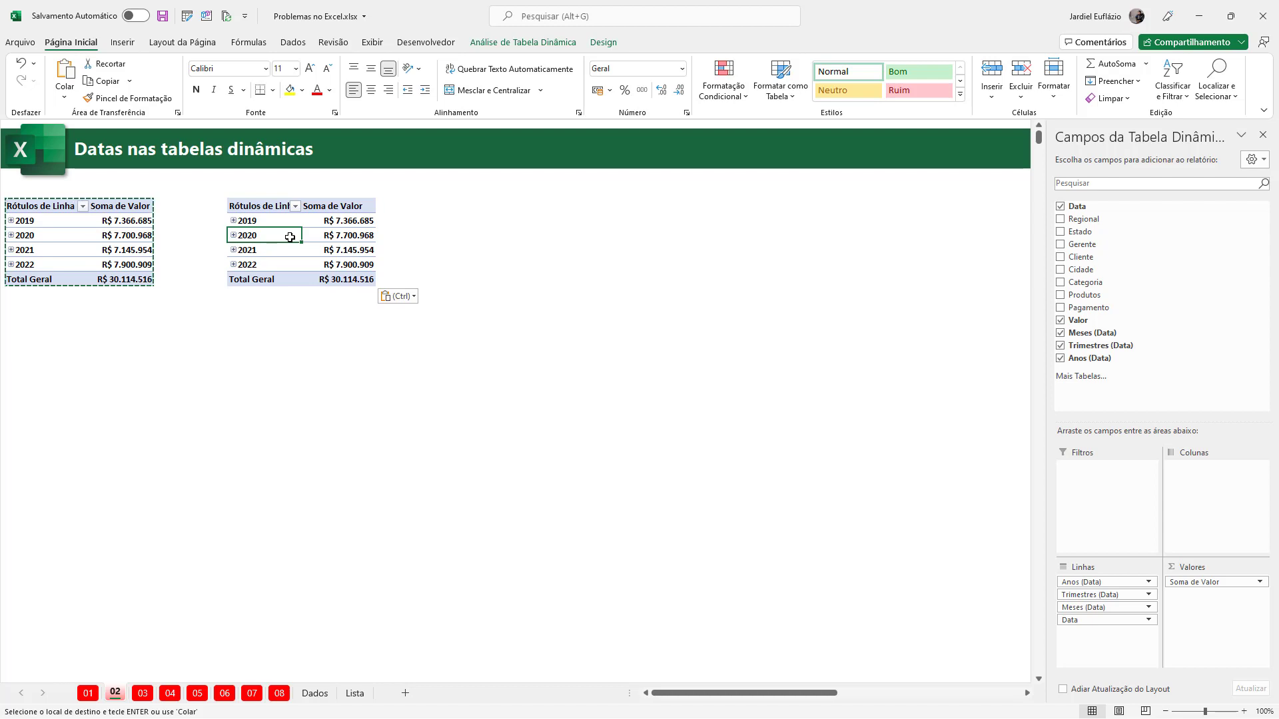
pyautogui.rightClick(289, 237)
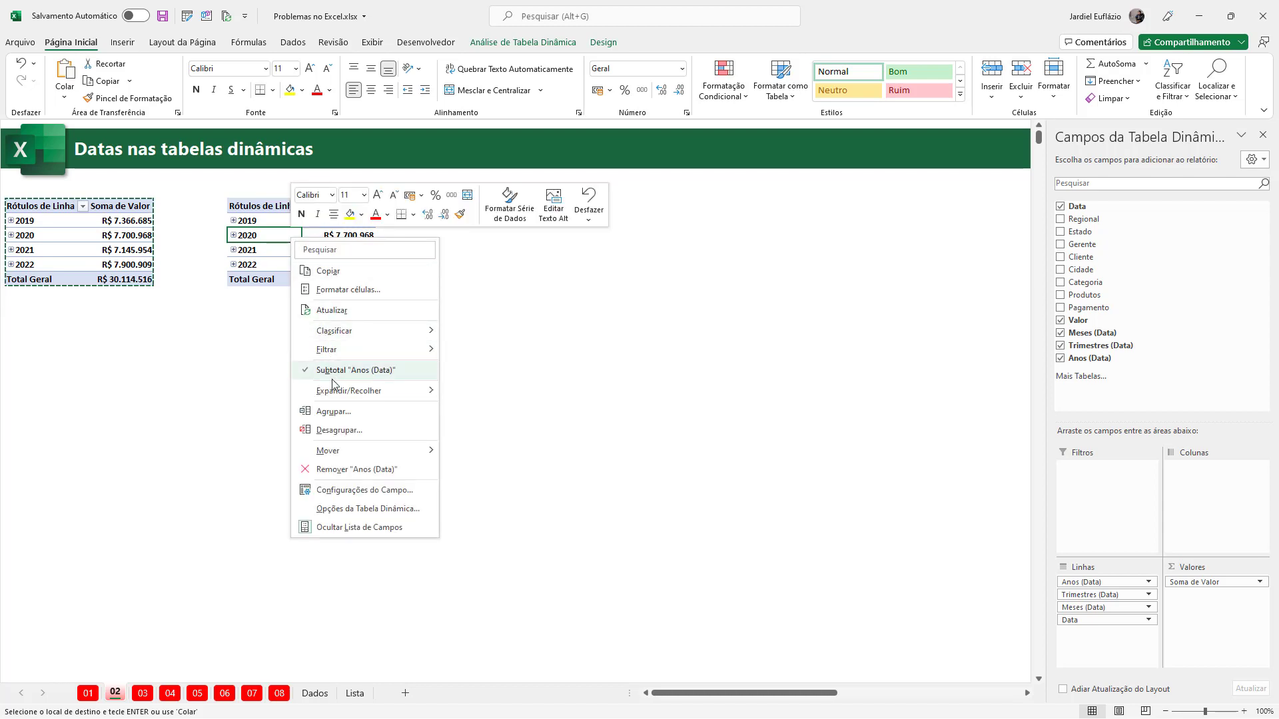
pyautogui.click(337, 411)
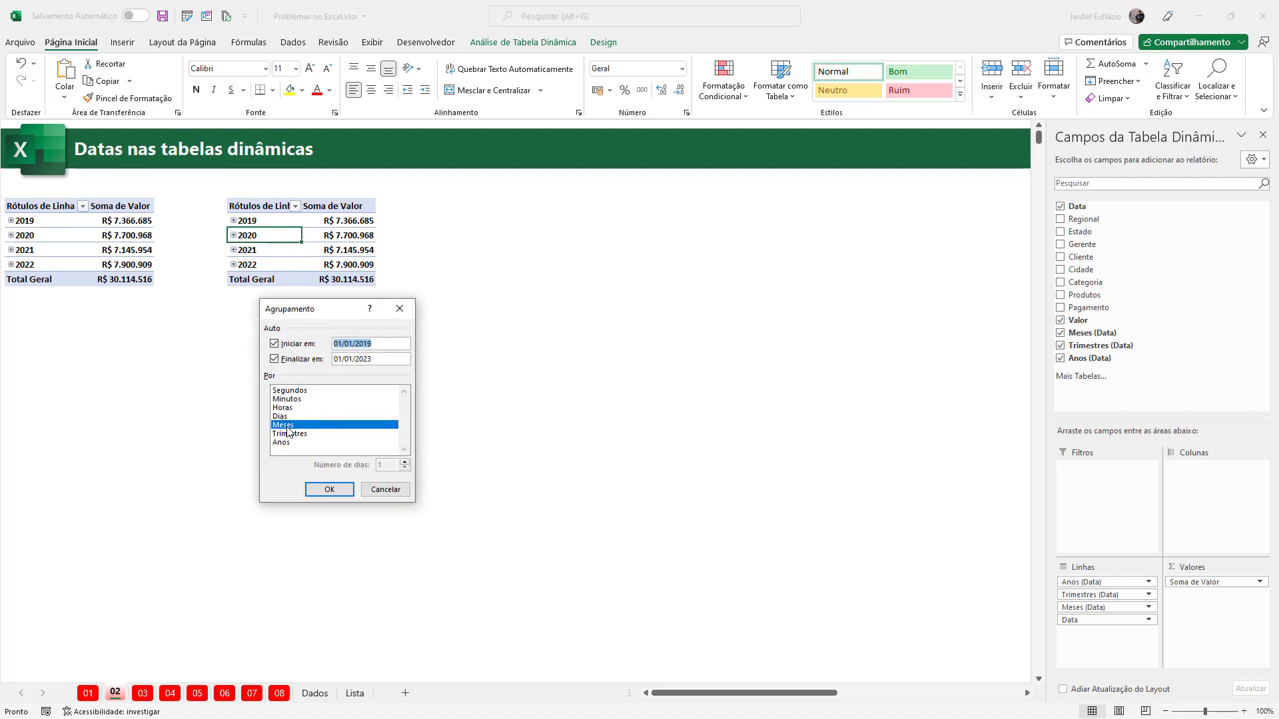
pyautogui.click(329, 489)
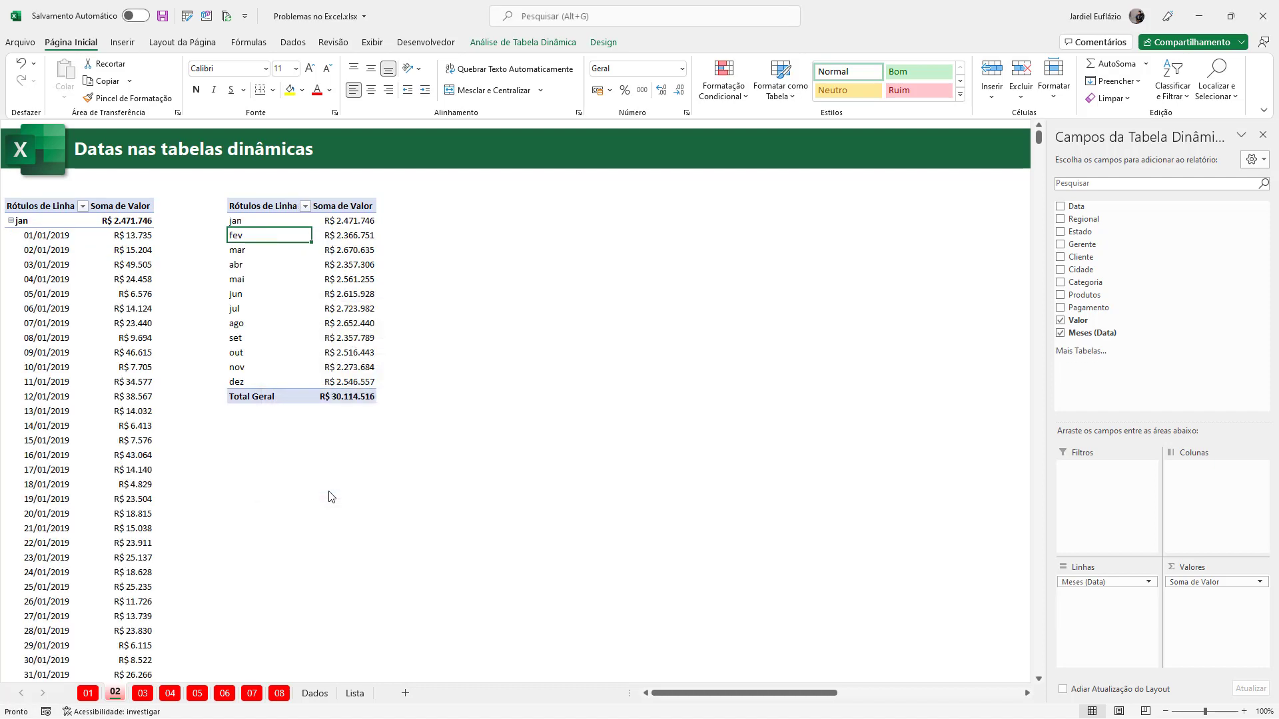
pyautogui.click(33, 222)
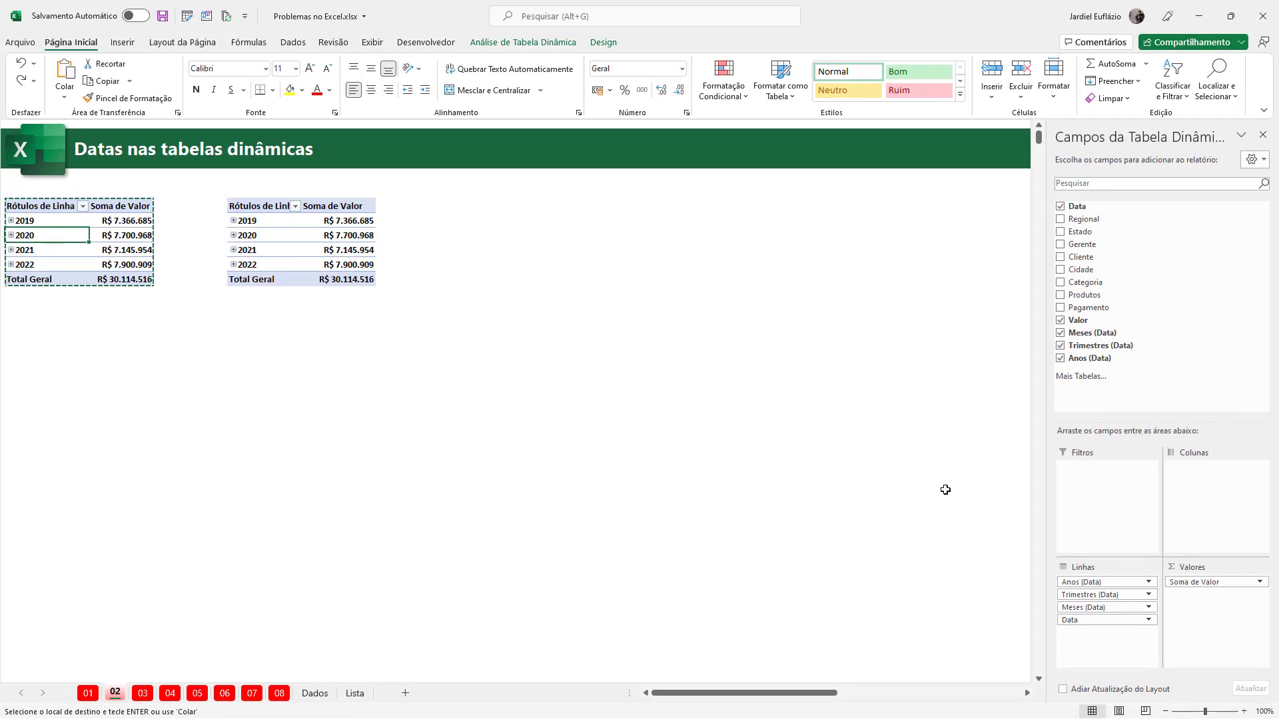
# - Remove Trimestres (Data), Meses (Data) and Data from the original pivot table's rows, keeping only Anos (Data)
pyautogui.moveTo(1108, 585); pyautogui.dragTo(303, 364)
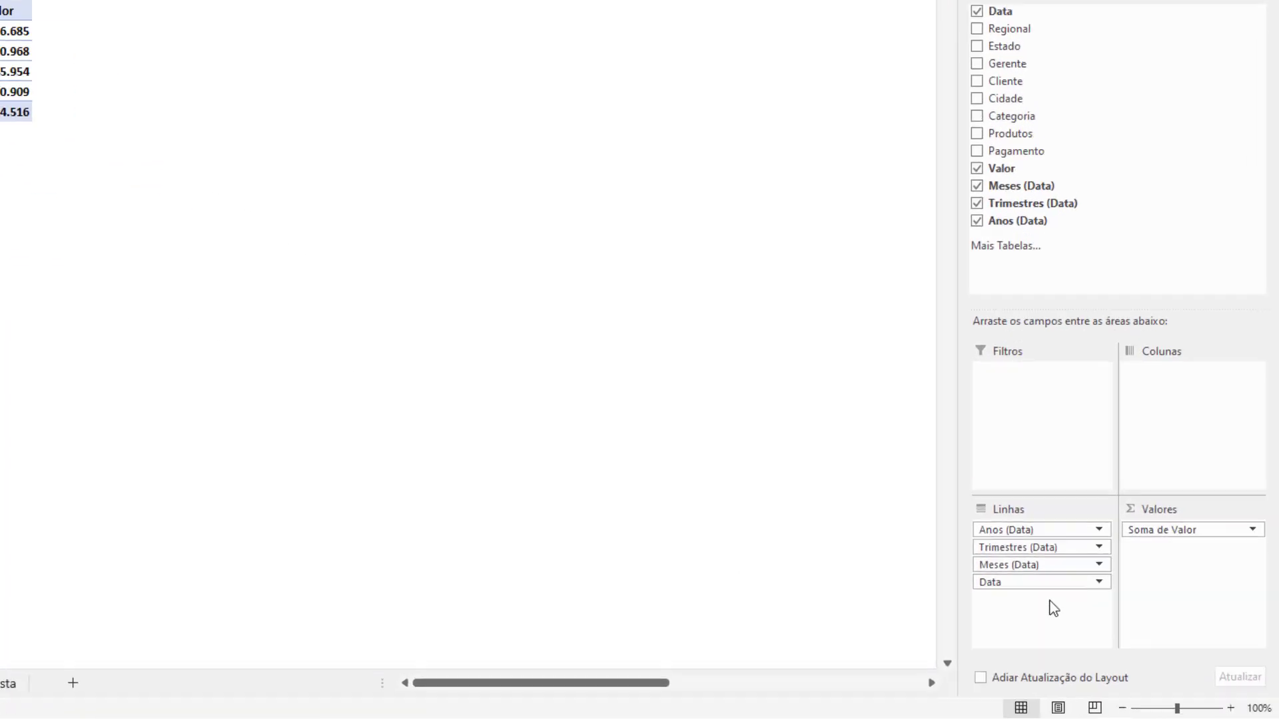
pyautogui.moveTo(913, 509); pyautogui.dragTo(593, 508)
pyautogui.moveTo(927, 504); pyautogui.dragTo(480, 497)
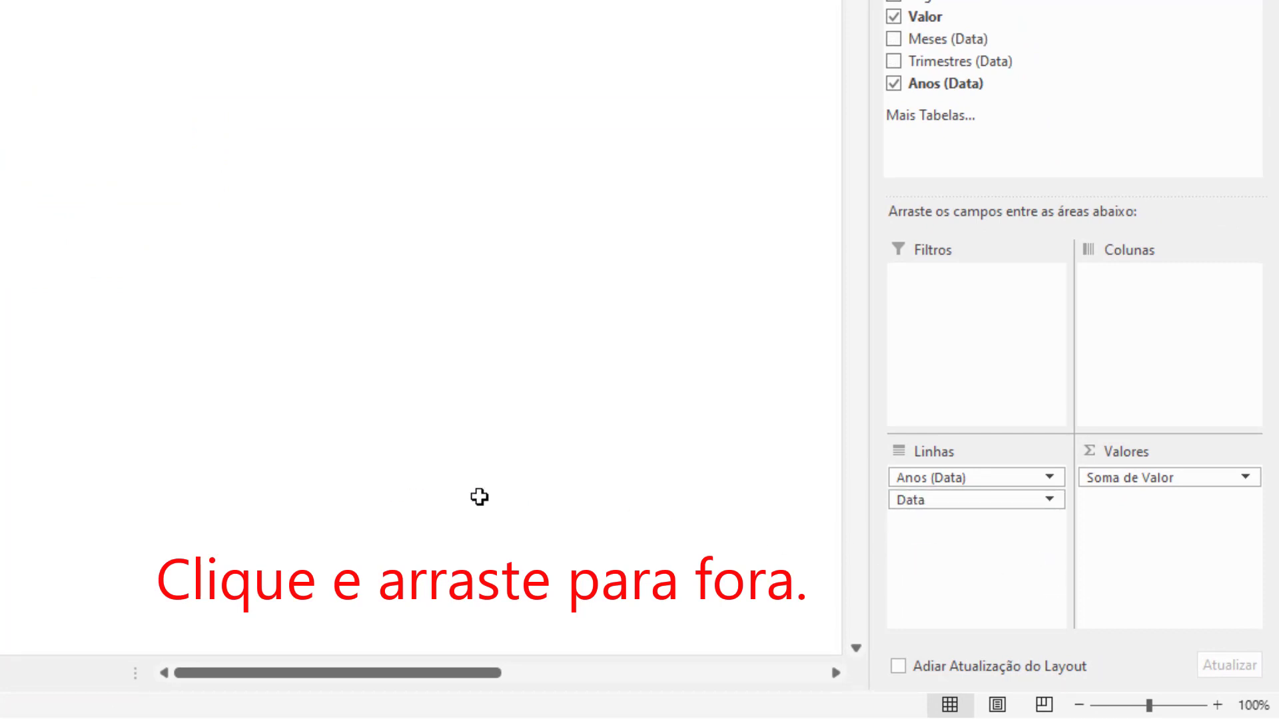
pyautogui.moveTo(927, 508); pyautogui.dragTo(313, 506)
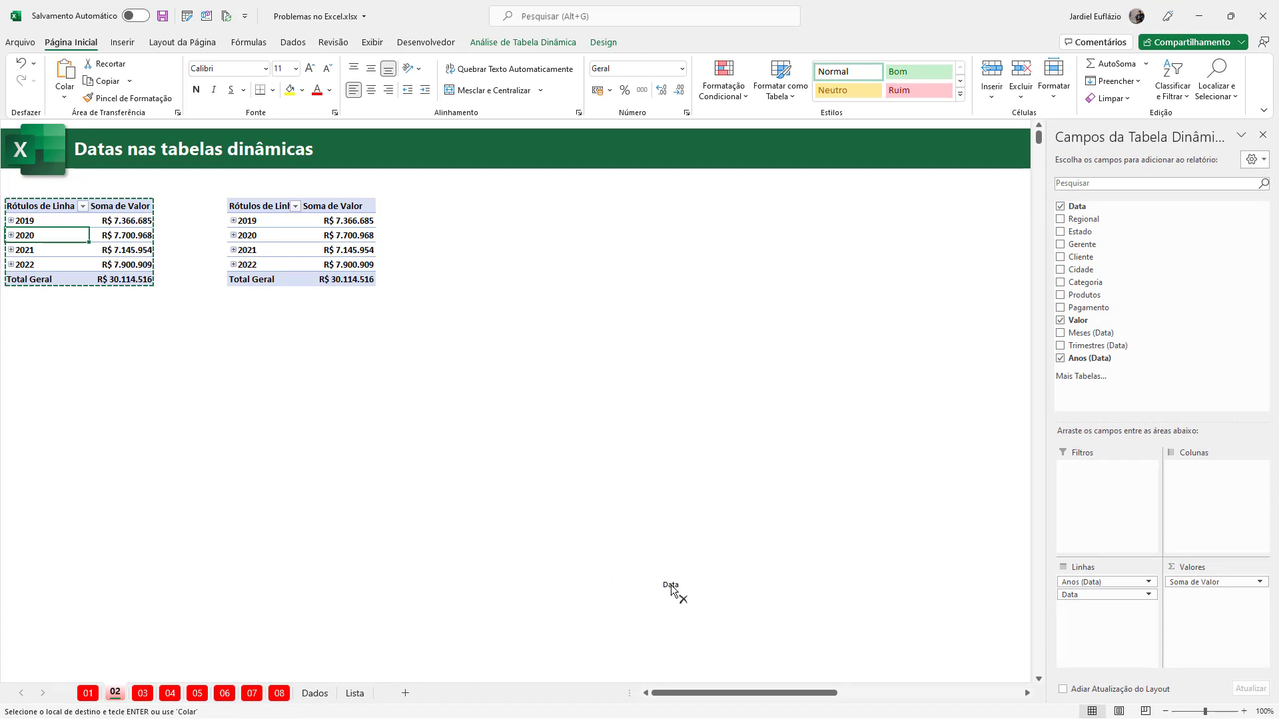
pyautogui.moveTo(656, 582); pyautogui.dragTo(648, 580)
# - Remove Anos (Data), Trimestres (Data) and Data from the copied pivot table's rows, keeping only Meses (Data)
pyautogui.click(280, 239)
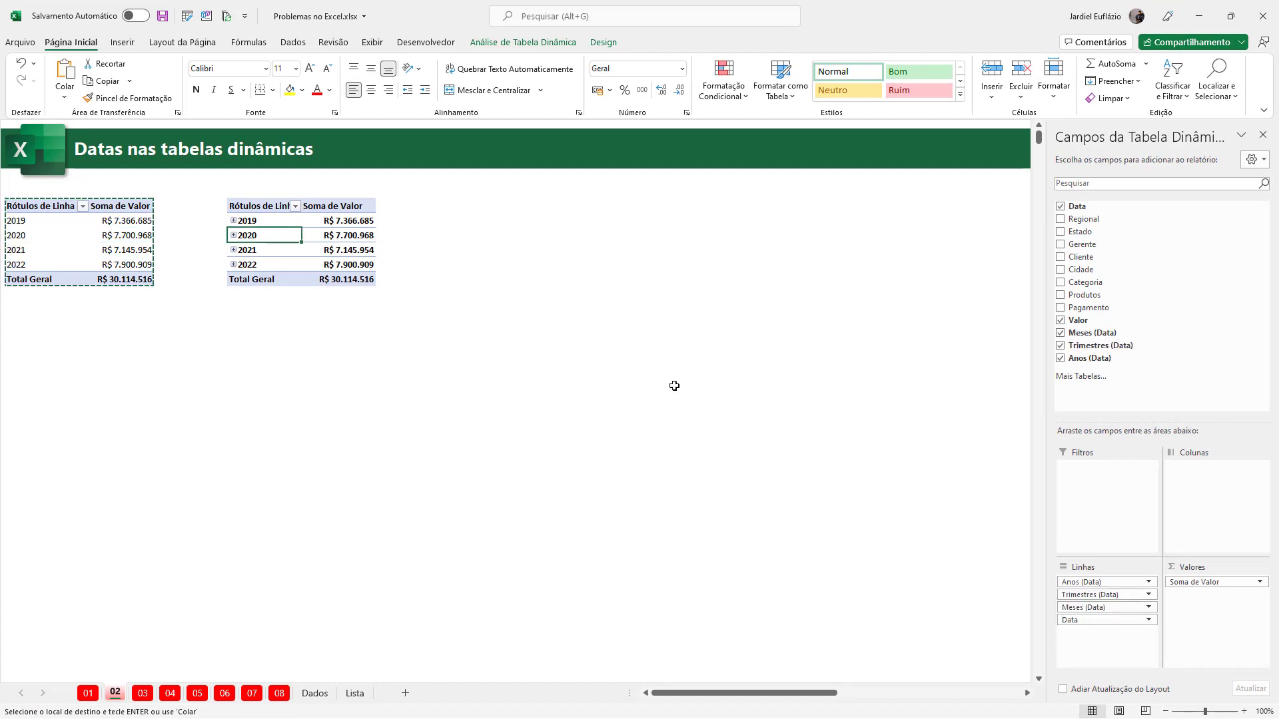
pyautogui.moveTo(1093, 591); pyautogui.dragTo(1124, 600)
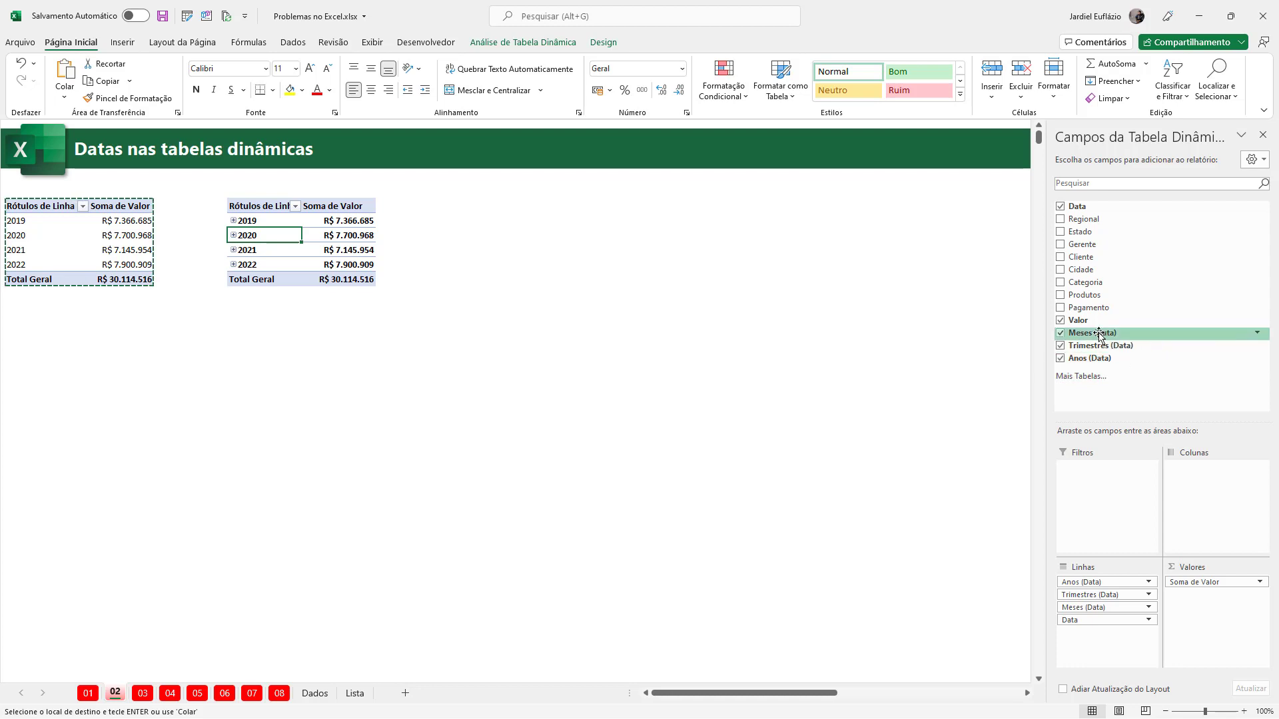
pyautogui.click(1061, 358)
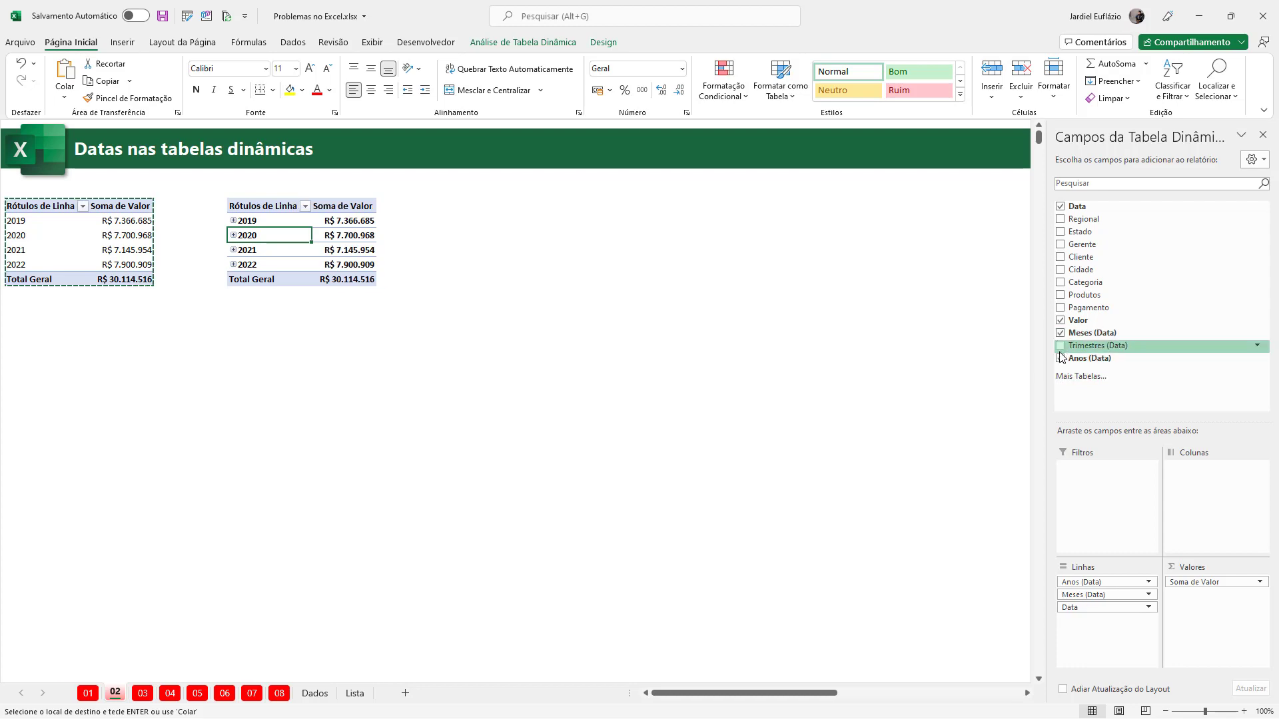
pyautogui.click(1061, 346)
pyautogui.click(1060, 206)
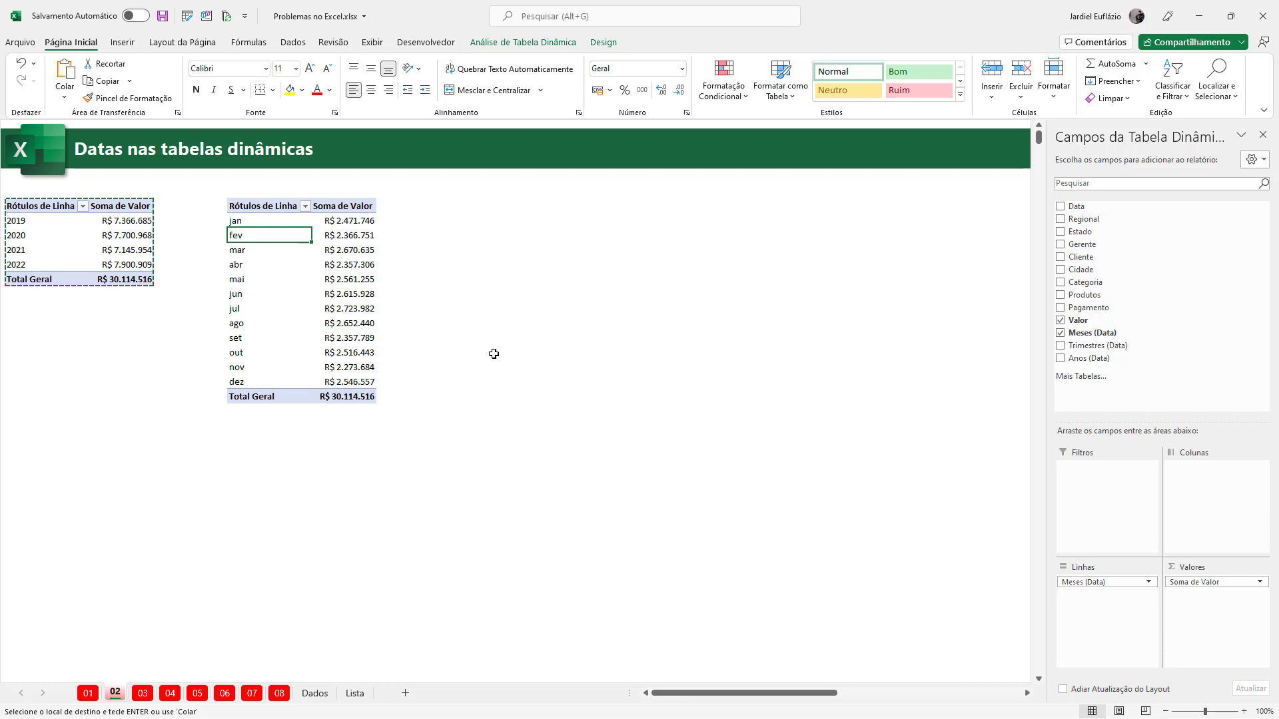
# - Create a pivot table at cell B5 of sheet 03 from the fvendas table
pyautogui.click(146, 695)
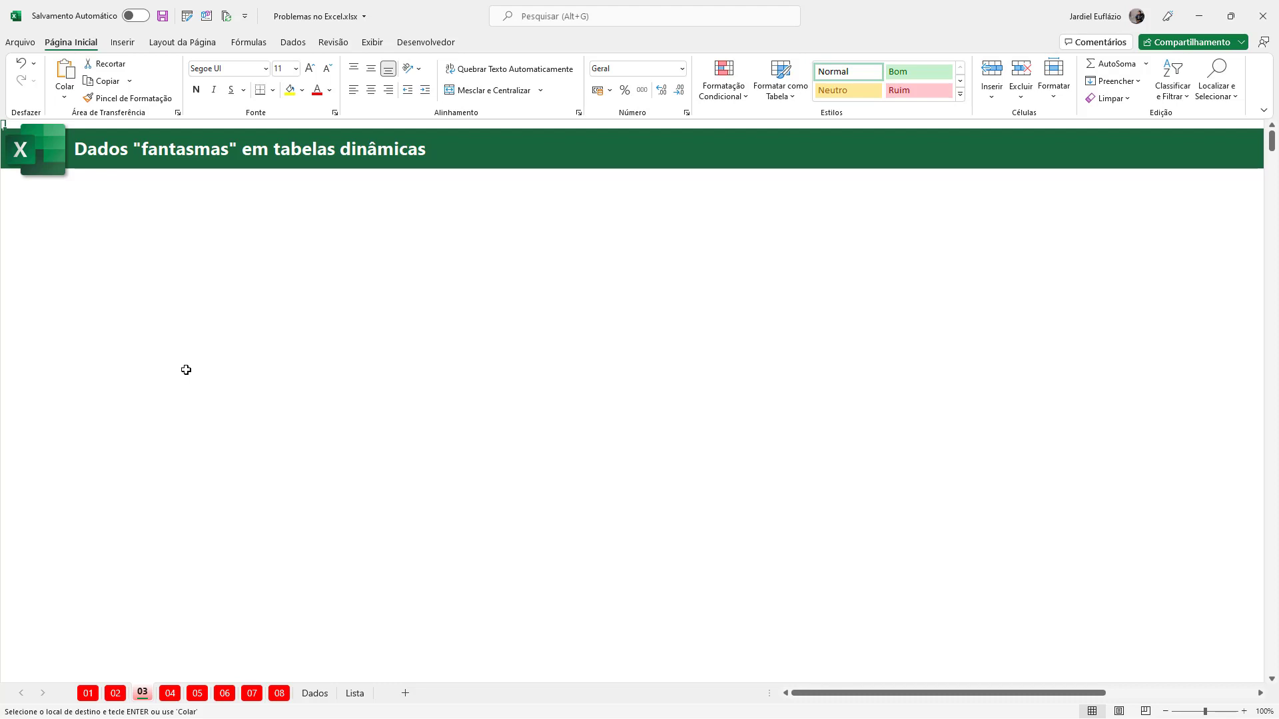
pyautogui.click(54, 204)
pyautogui.click(122, 42)
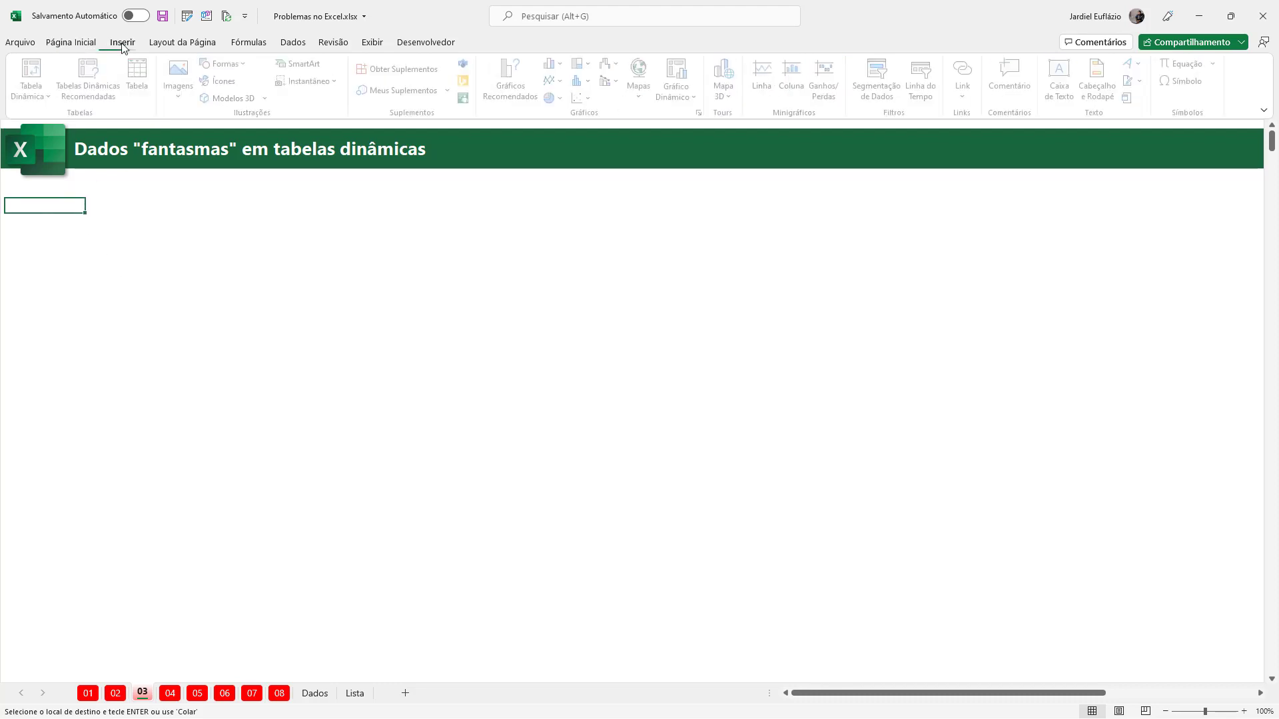
pyautogui.click(31, 89)
pyautogui.click(57, 118)
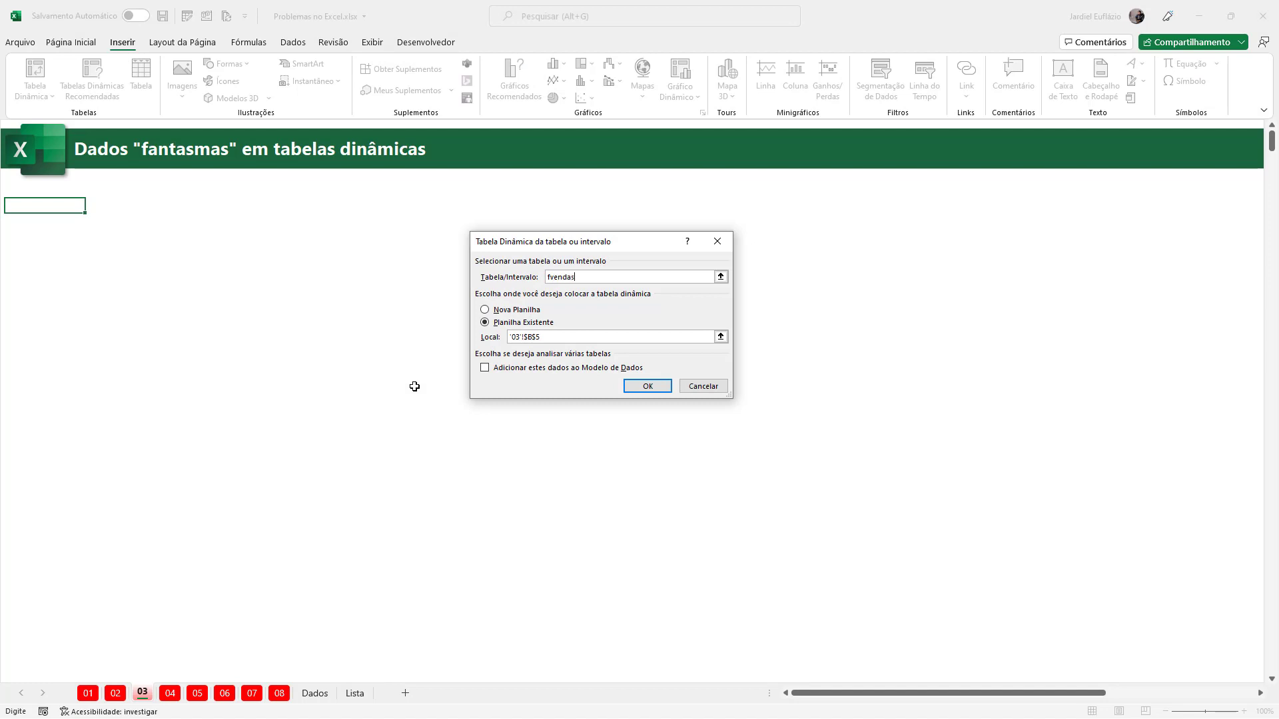
pyautogui.click(647, 386)
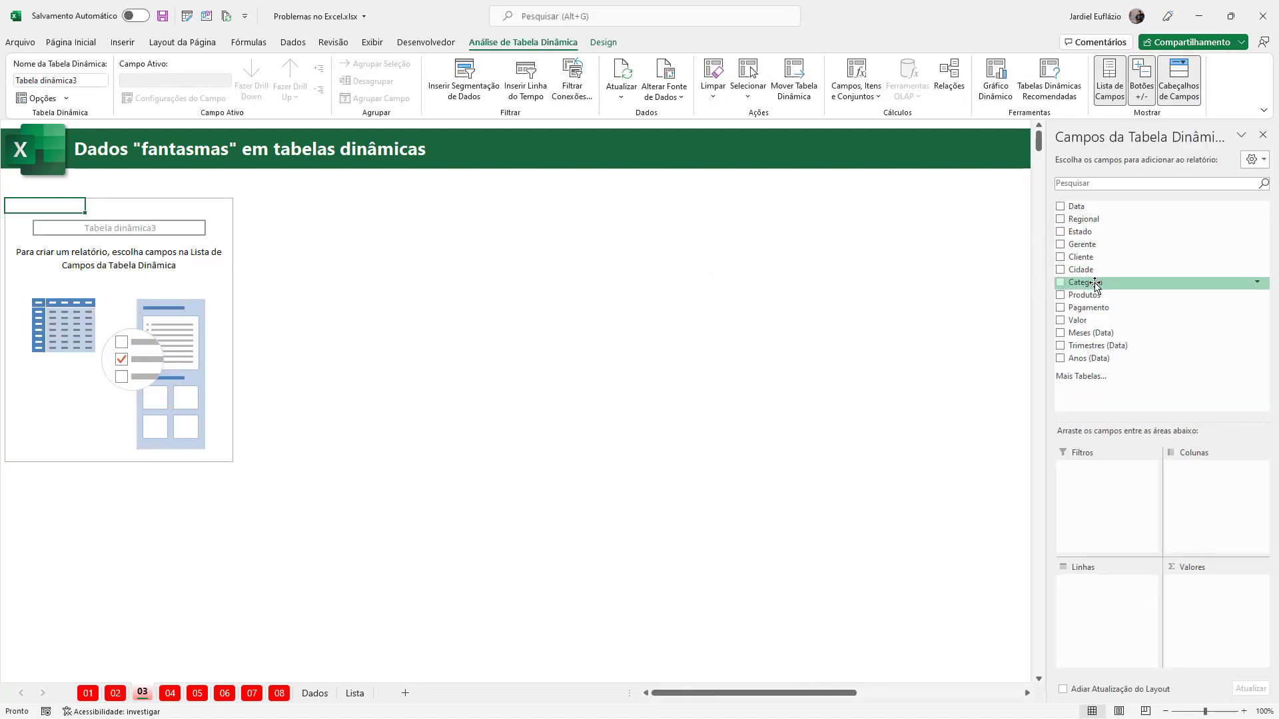
# - Lay out the new pivot table with Categoria in rows and the sum of Valor as R$ currency with 0 decimal places
pyautogui.moveTo(1094, 282); pyautogui.dragTo(1139, 634)
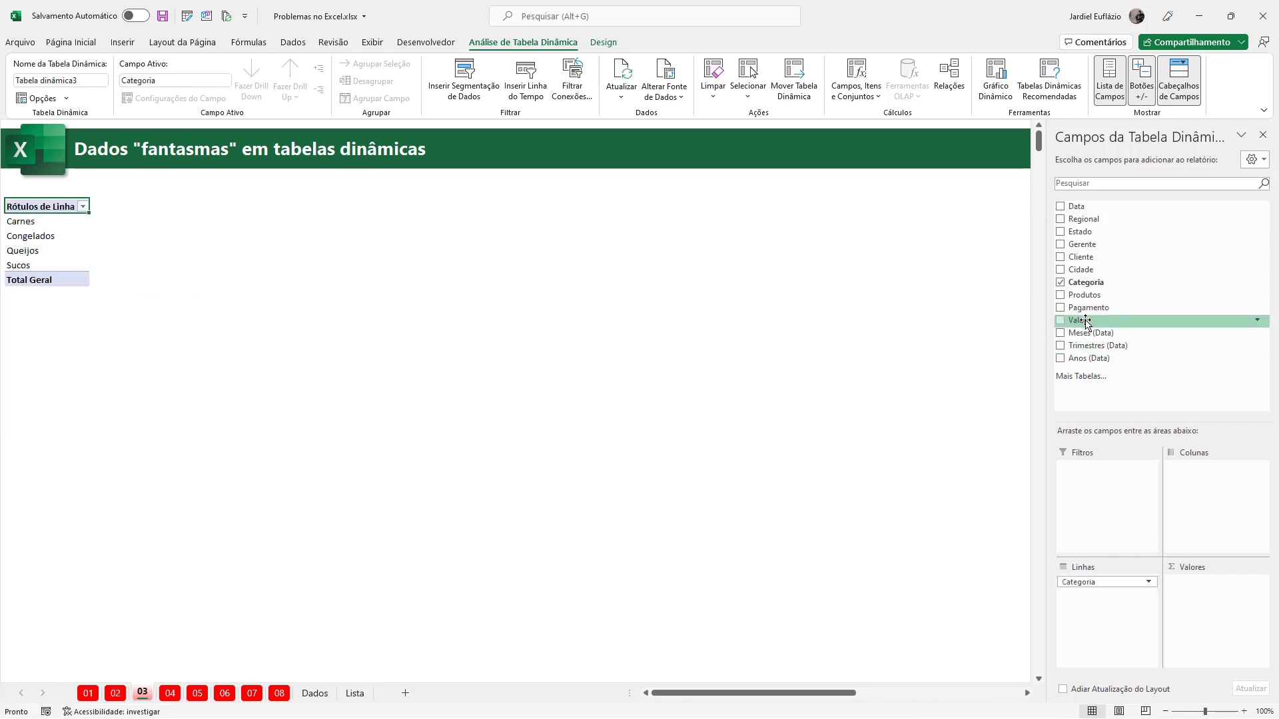
pyautogui.moveTo(1086, 322); pyautogui.dragTo(1216, 617)
pyautogui.rightClick(133, 220)
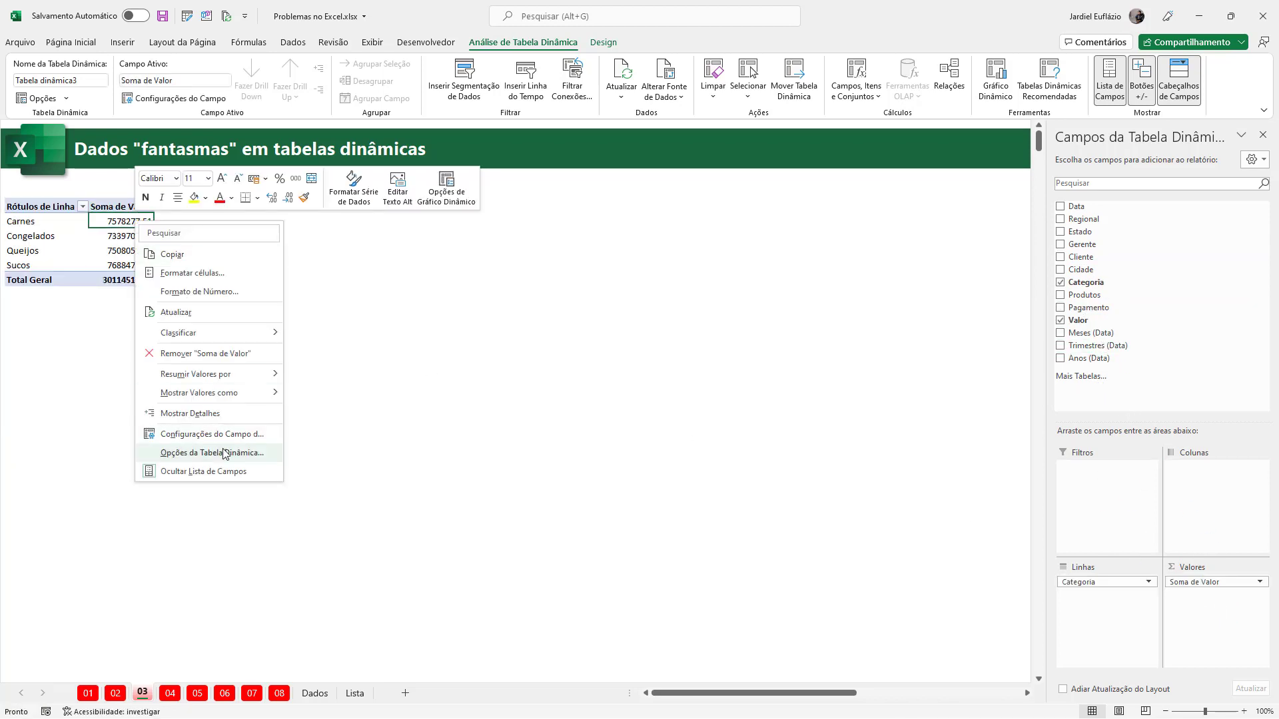
pyautogui.click(212, 434)
pyautogui.click(143, 520)
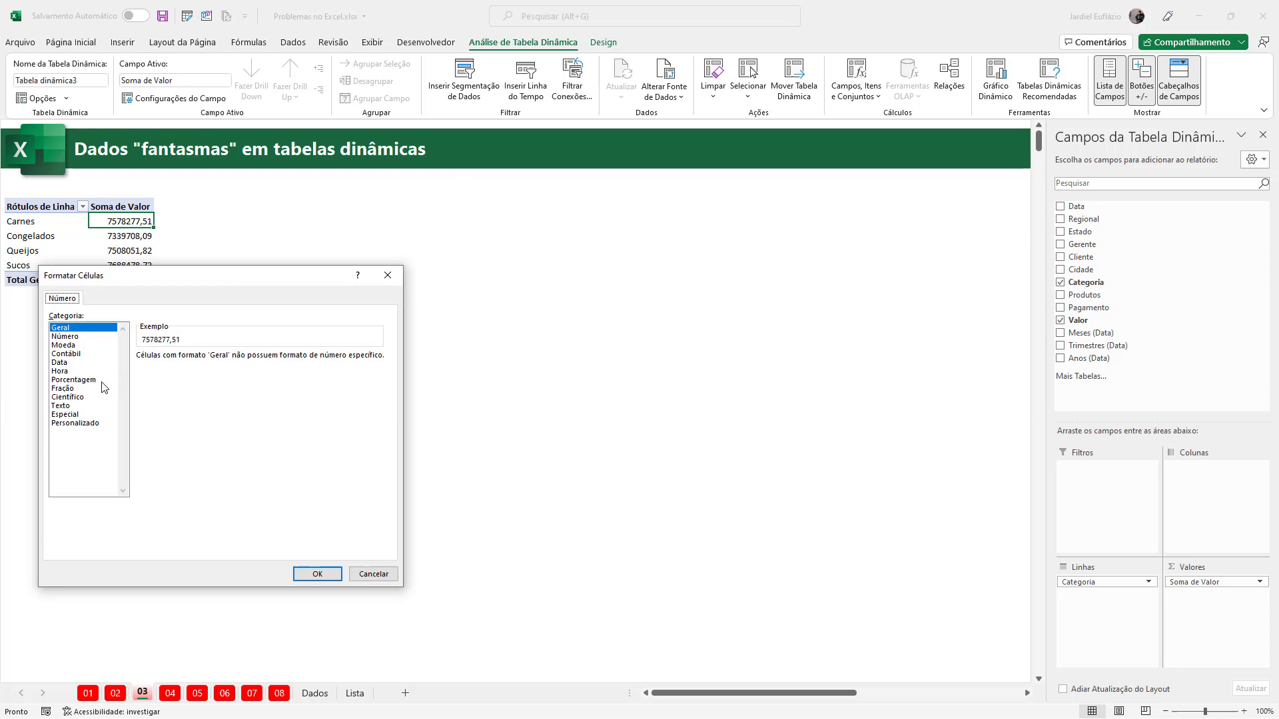
pyautogui.click(64, 345)
pyautogui.click(227, 360)
pyautogui.click(228, 361)
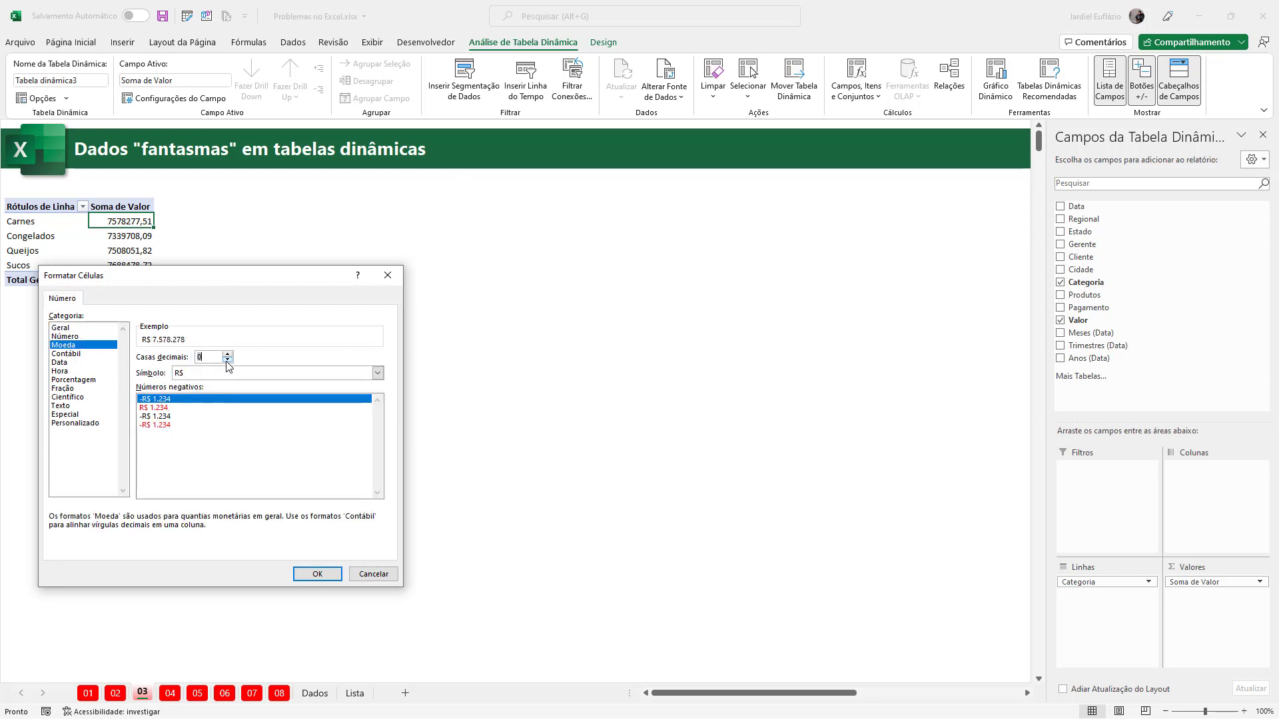
pyautogui.click(304, 578)
pyautogui.click(259, 519)
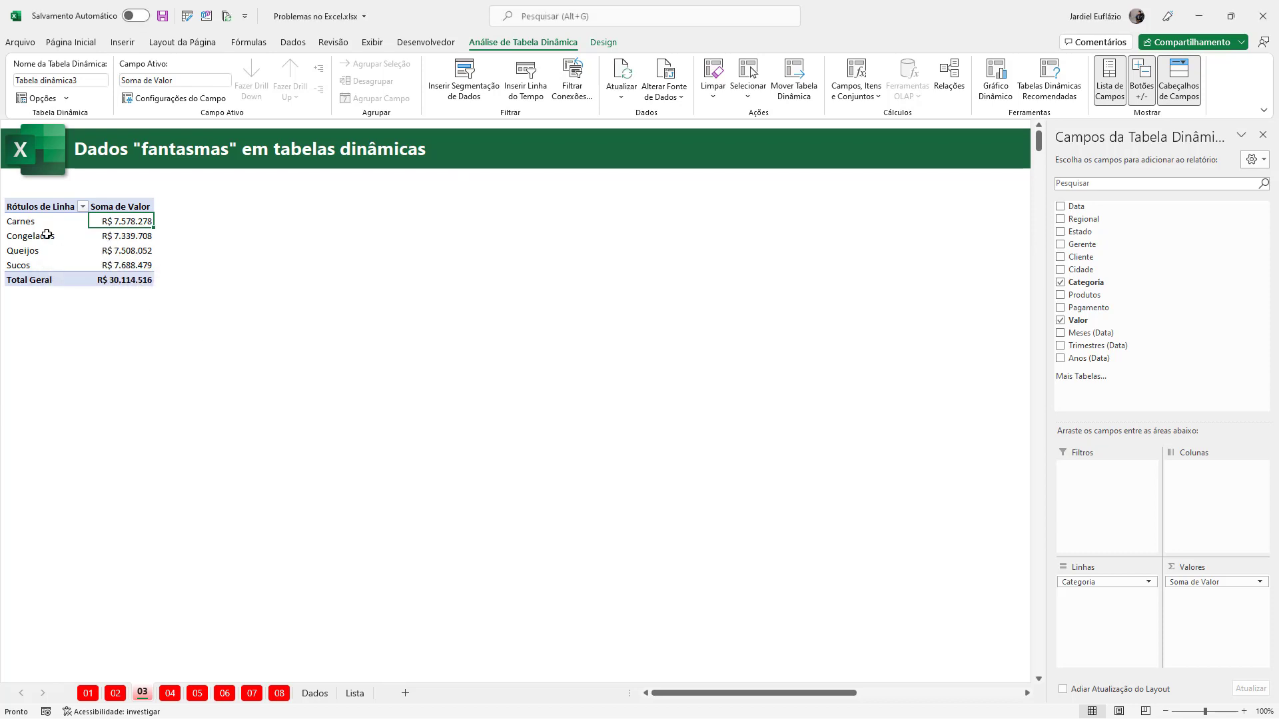
pyautogui.moveTo(34, 232); pyautogui.dragTo(33, 266)
pyautogui.click(265, 307)
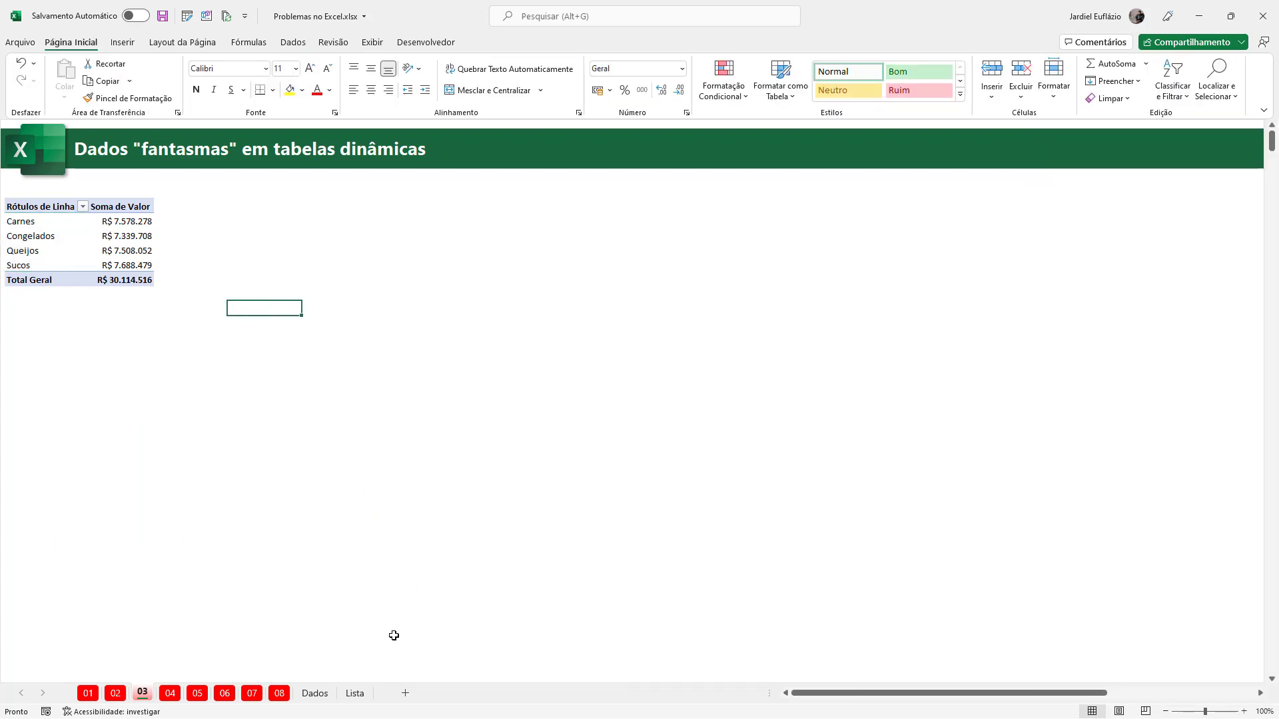
# - Duplicate the last record of the sales table on the Dados sheet into the empty row directly below it
pyautogui.click(315, 694)
pyautogui.click(173, 445)
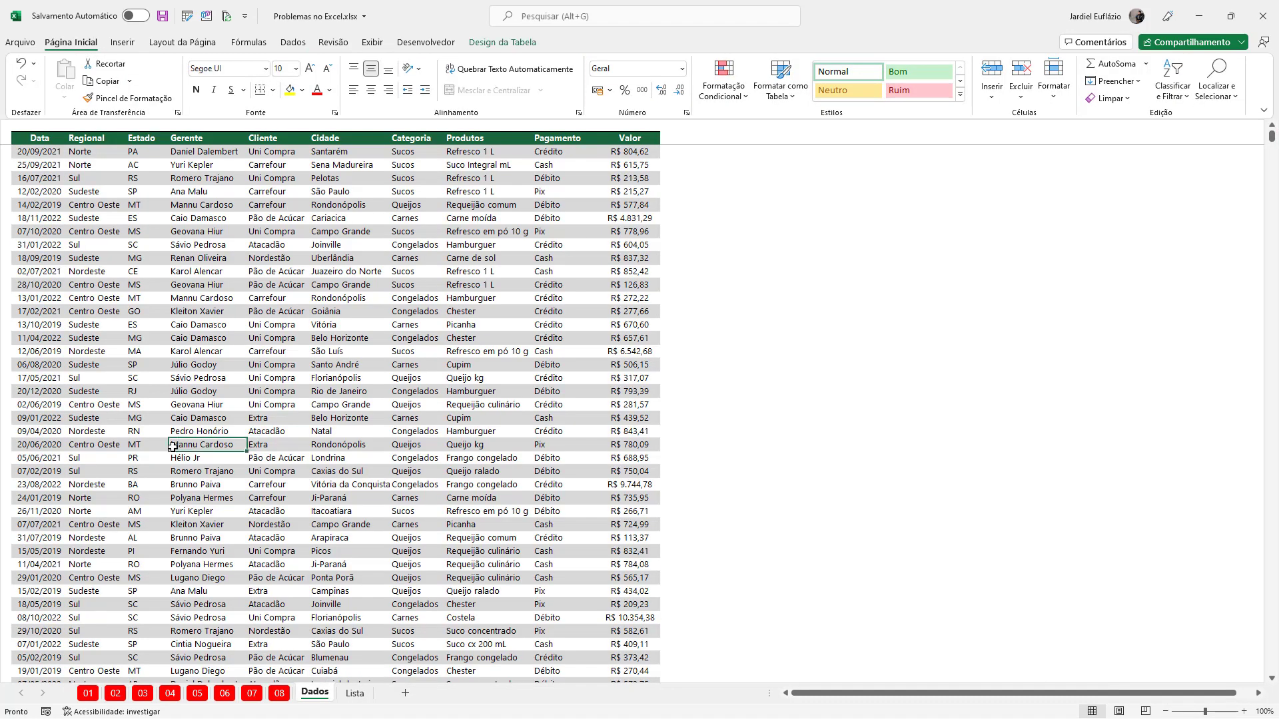
pyautogui.hotkey('ctrl', 'Down')
pyautogui.scroll(-9, 57, 503)
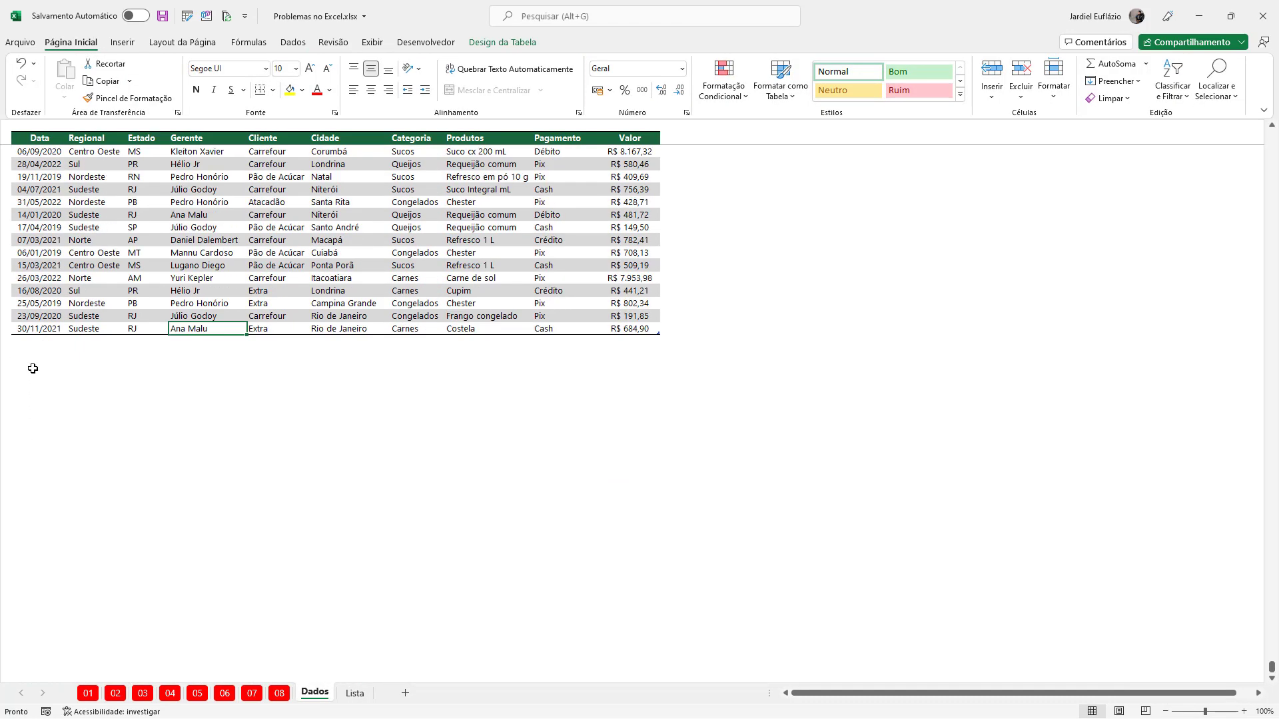
pyautogui.moveTo(33, 341); pyautogui.dragTo(600, 345)
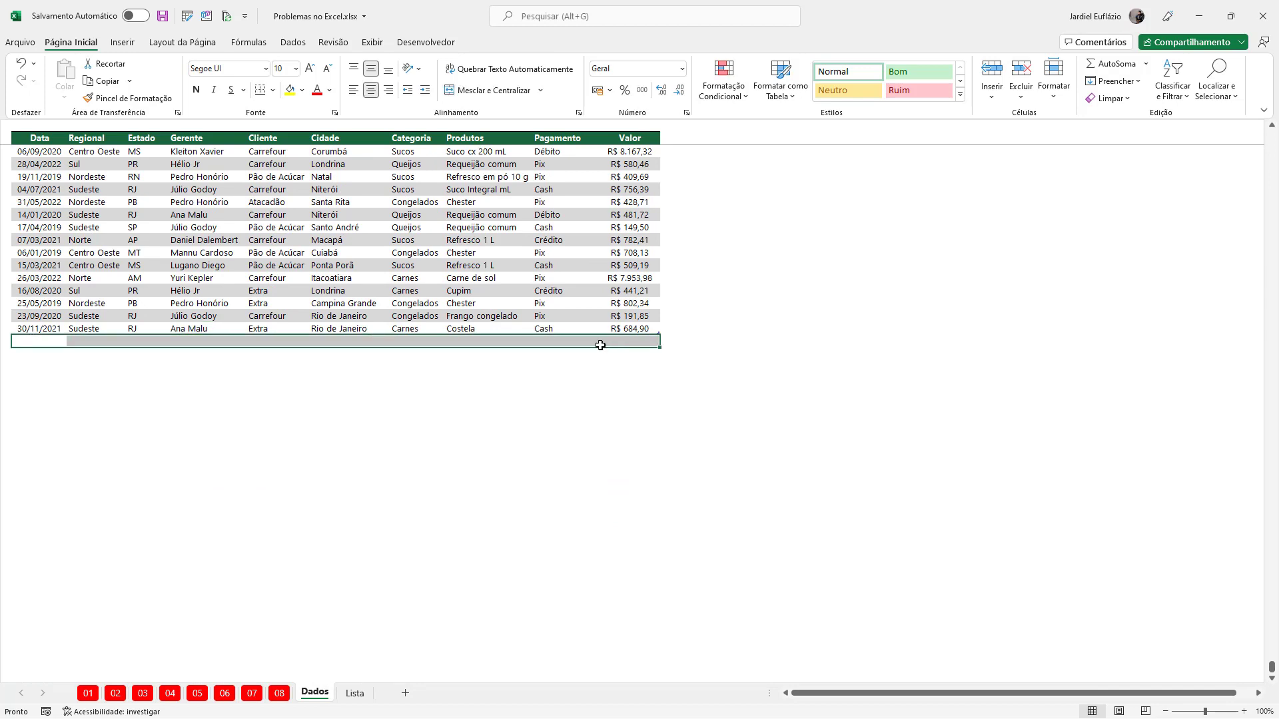
pyautogui.hotkey('ctrl', 'd')
# - In the duplicated record, set Categoria to Resfriados, Produtos to Camarão resfriado and Valor to 7900000
pyautogui.click(413, 342)
pyautogui.write('Re')
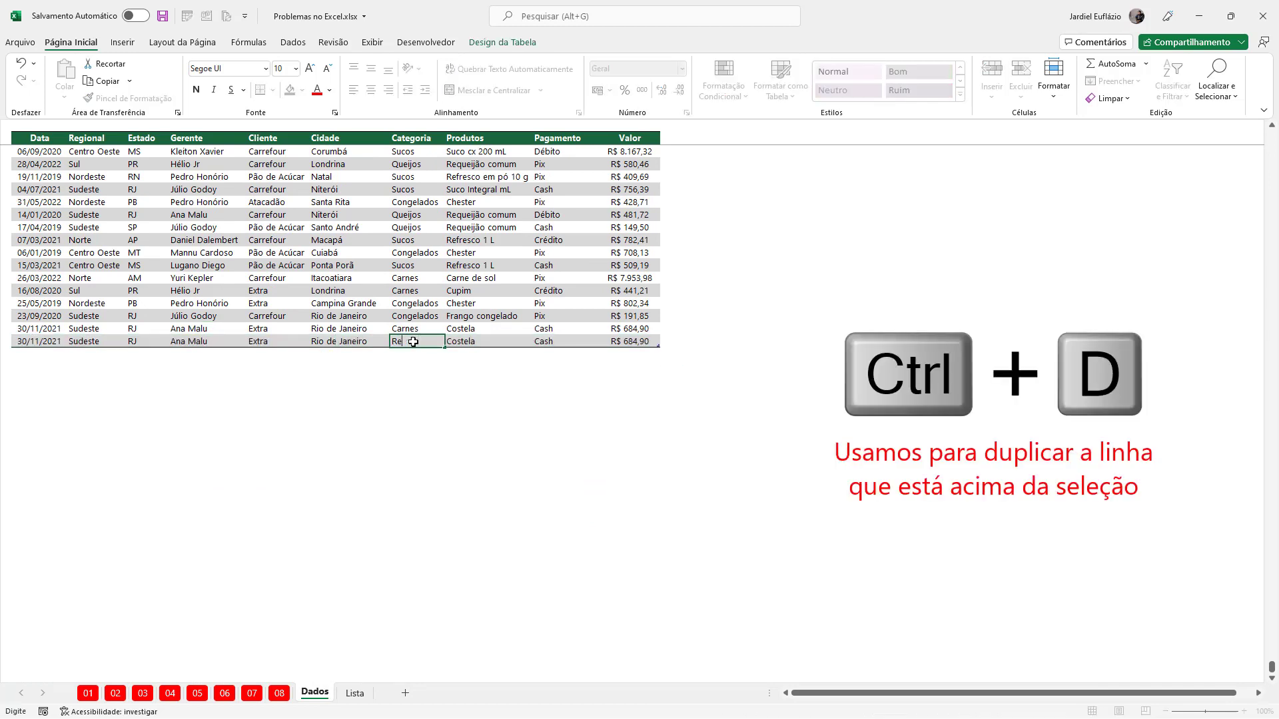
pyautogui.write('sfriados')
pyautogui.press('Tab')
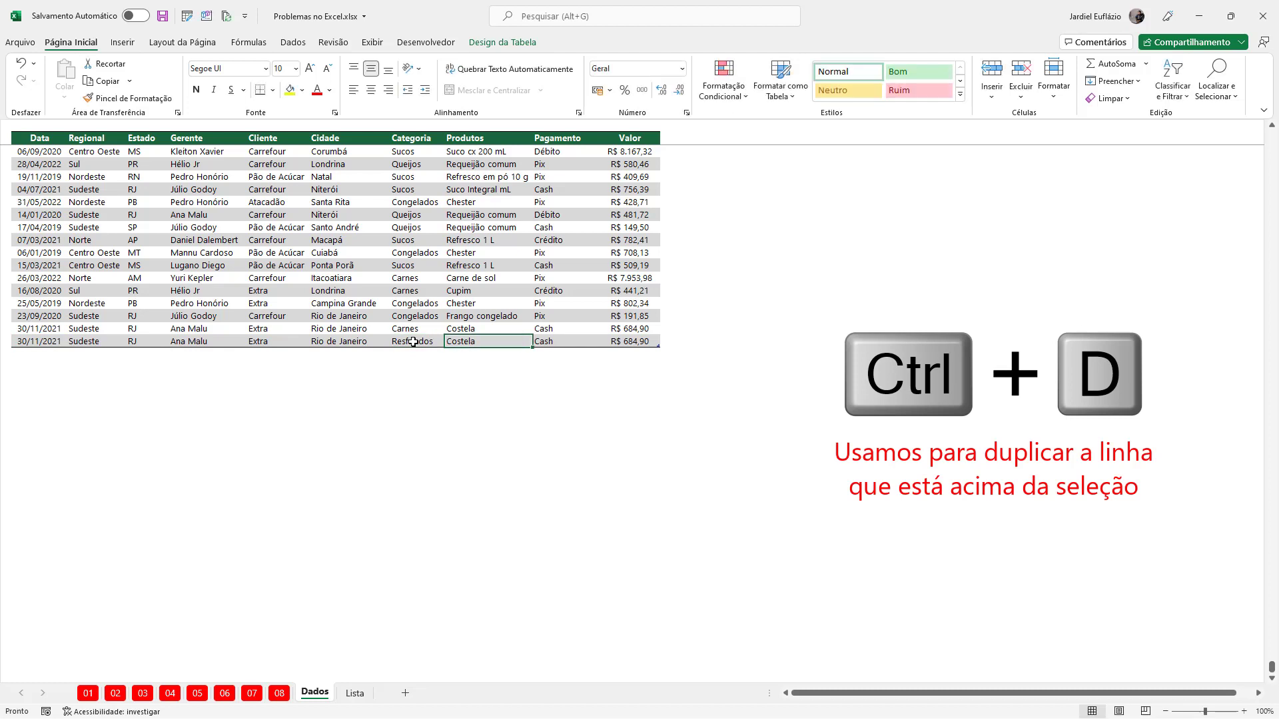
pyautogui.write('Camar')
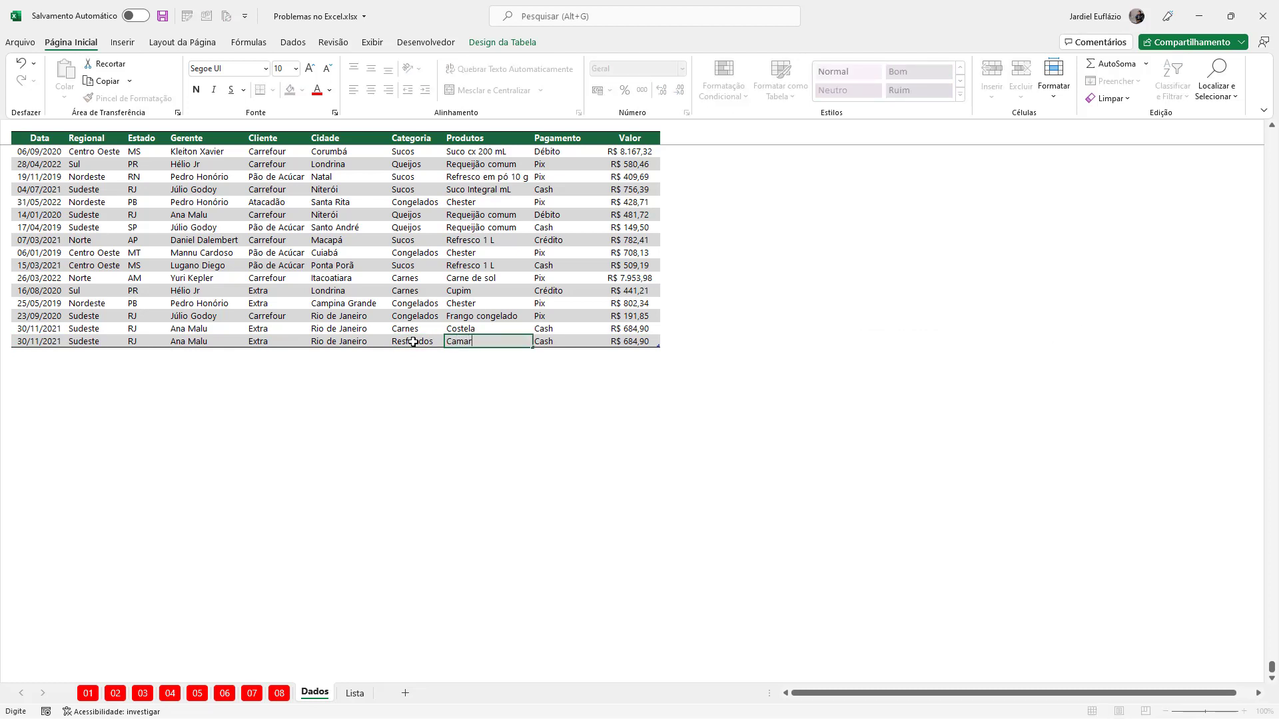
pyautogui.write('ão resfriado')
pyautogui.press('Tab')
pyautogui.press('Tab')
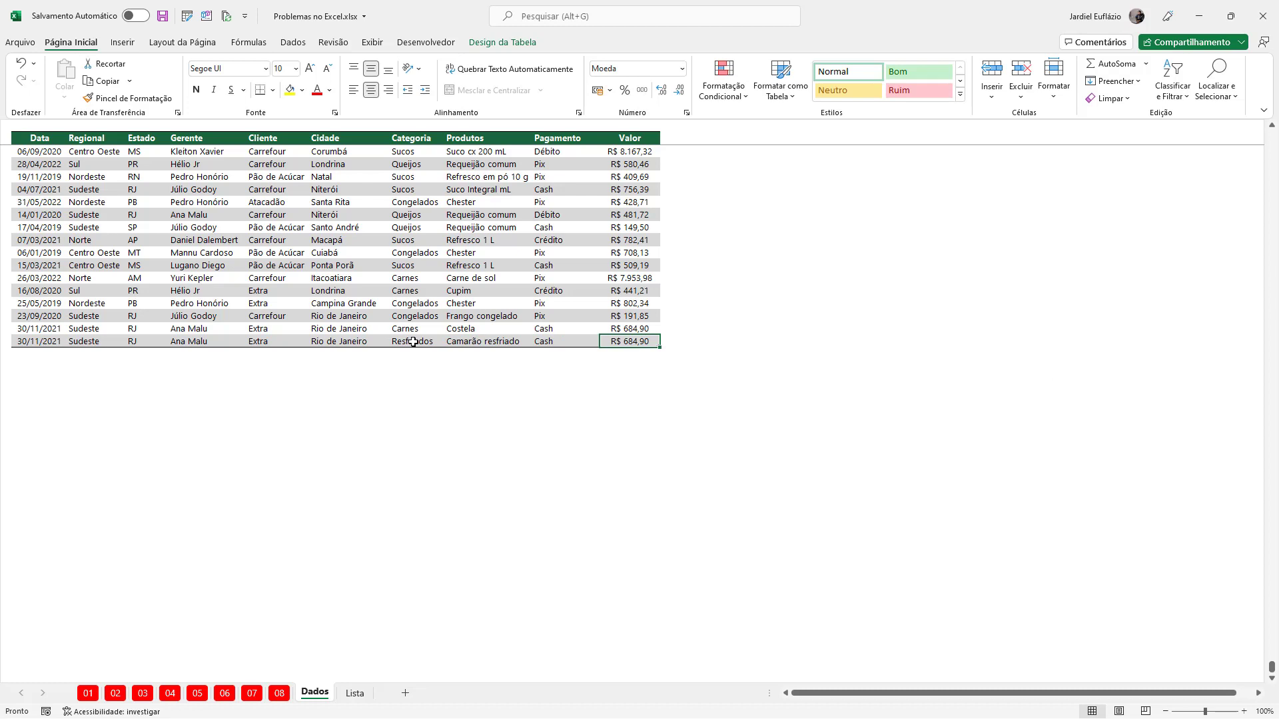
pyautogui.write('7900000')
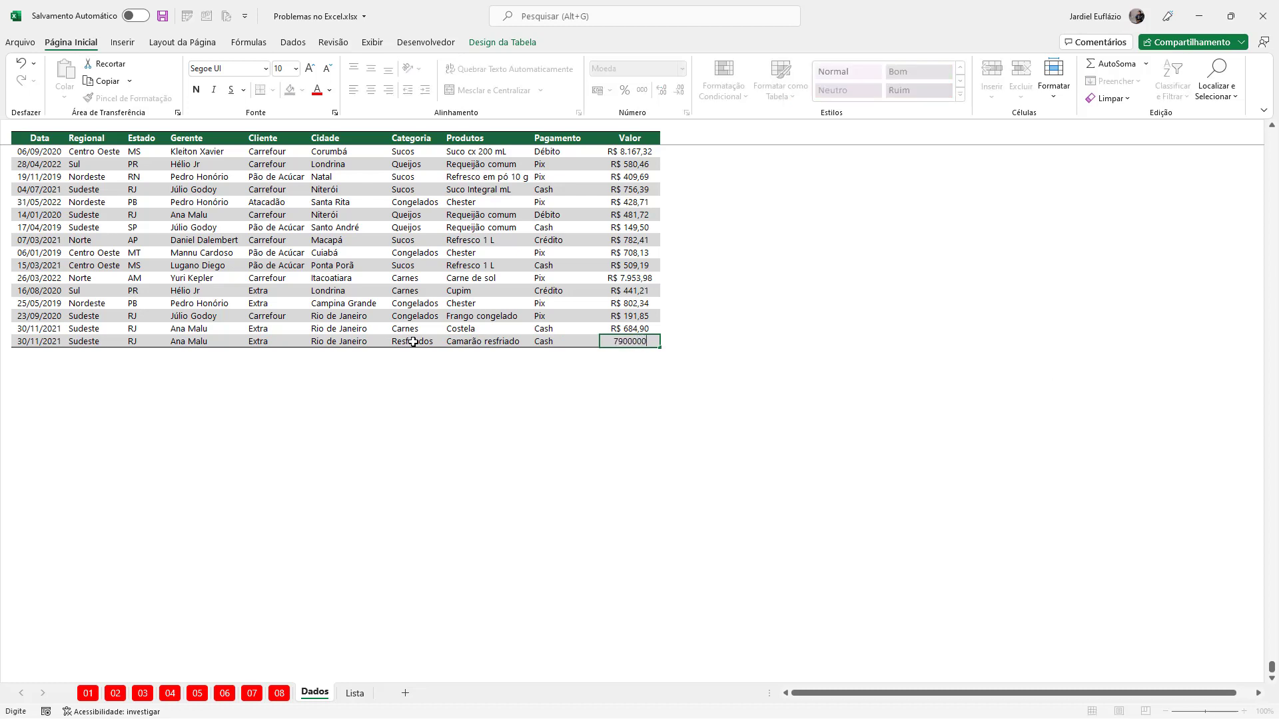
pyautogui.press('Return')
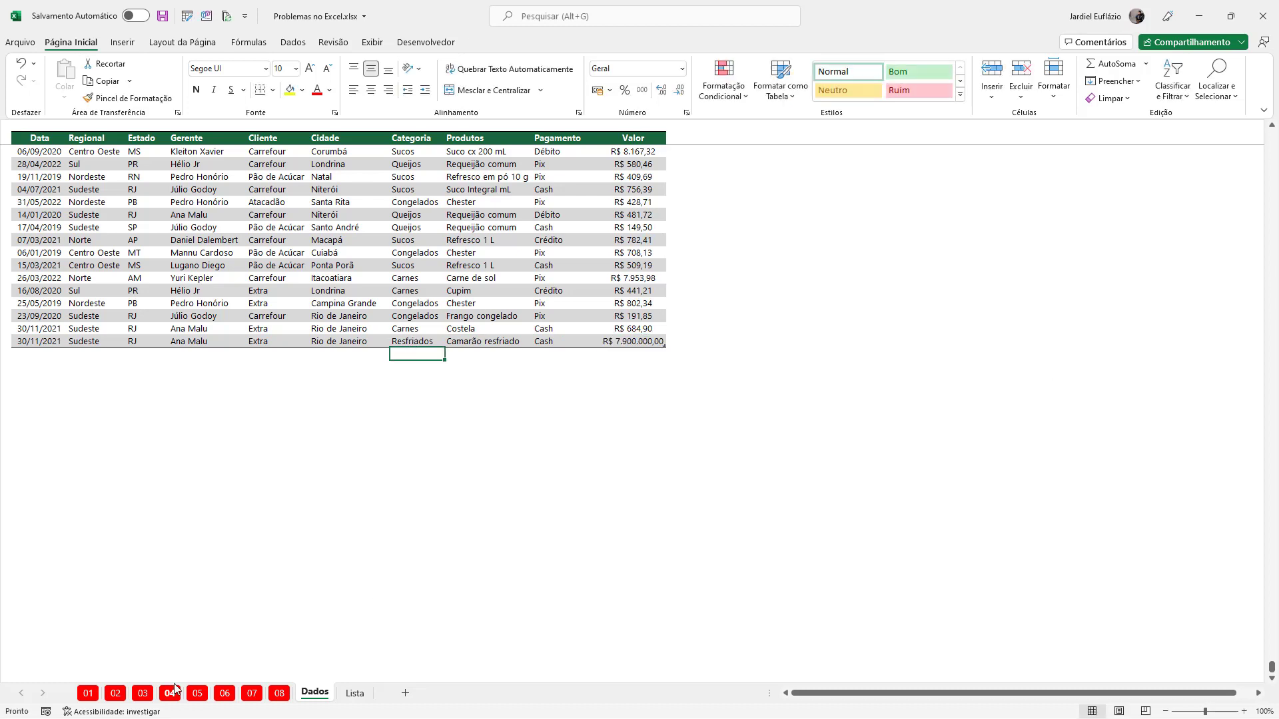
# - Refresh the category pivot table on sheet 03 with the updated source data
pyautogui.click(143, 693)
pyautogui.rightClick(97, 242)
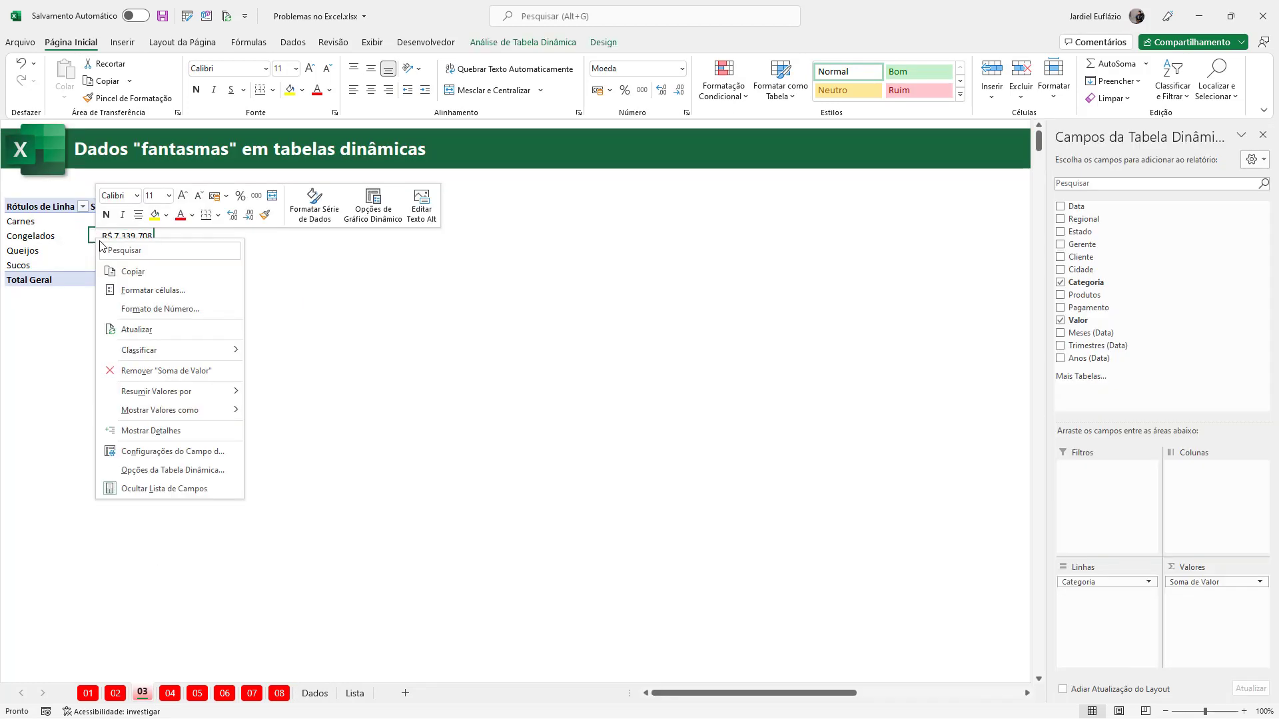
pyautogui.click(136, 329)
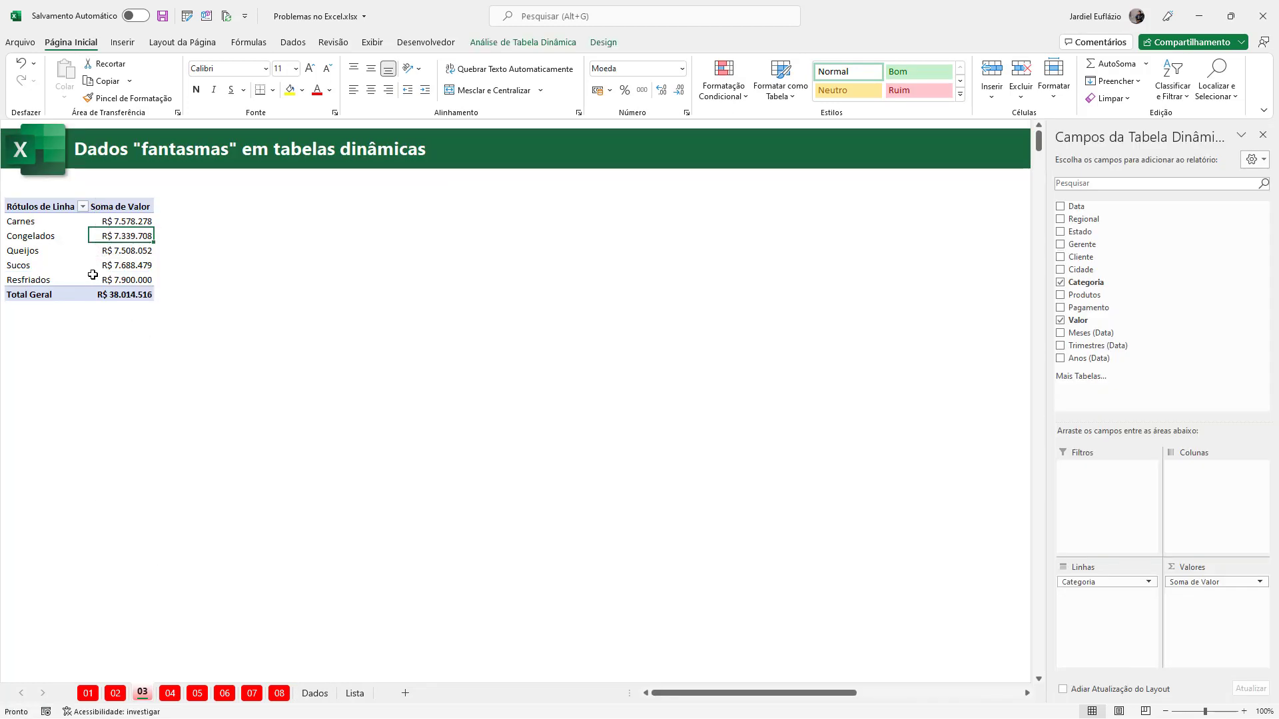
# - Insert a Categoria slicer for the category pivot table and place it directly beside the table
pyautogui.click(522, 42)
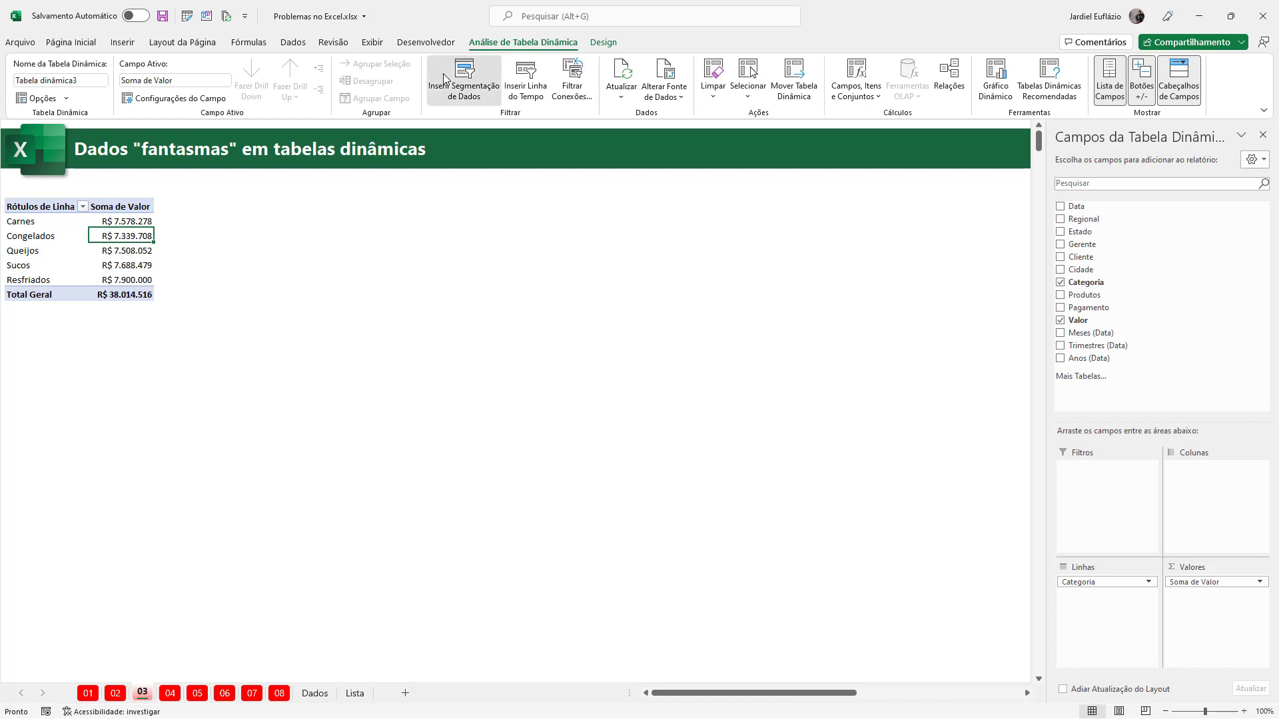
pyautogui.click(464, 76)
pyautogui.click(536, 290)
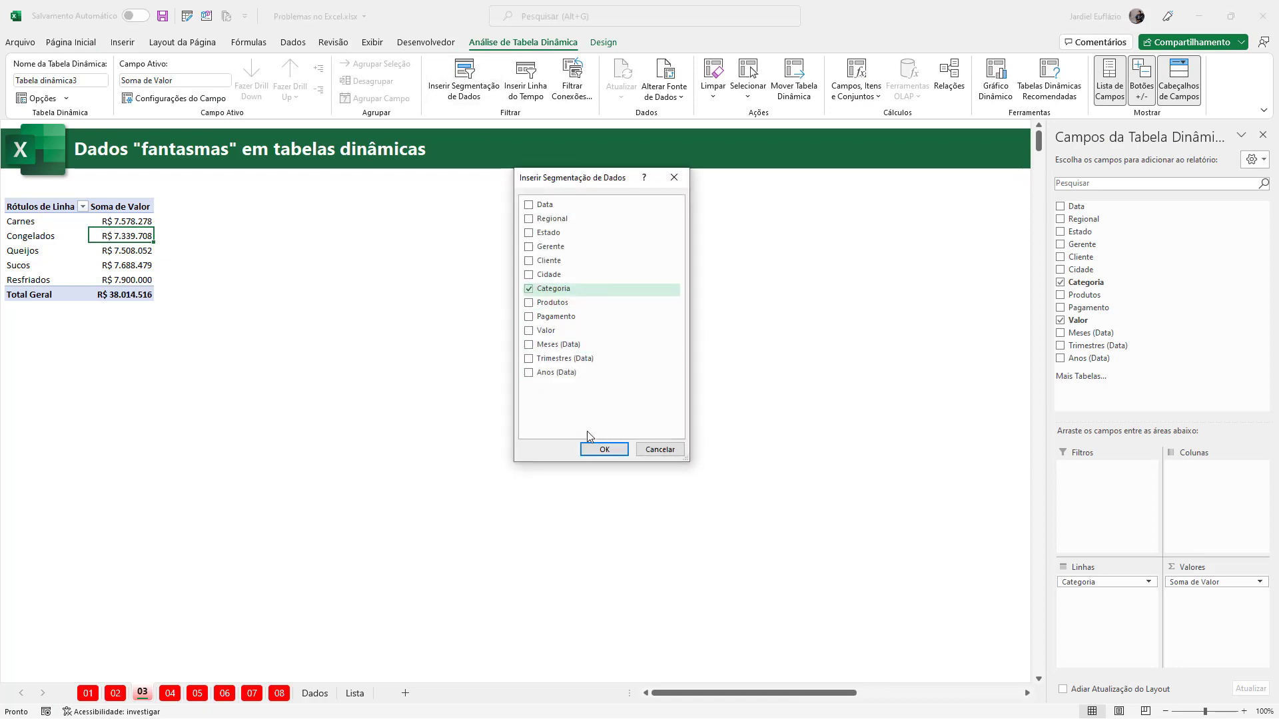
pyautogui.click(591, 444)
pyautogui.moveTo(466, 323); pyautogui.dragTo(194, 211)
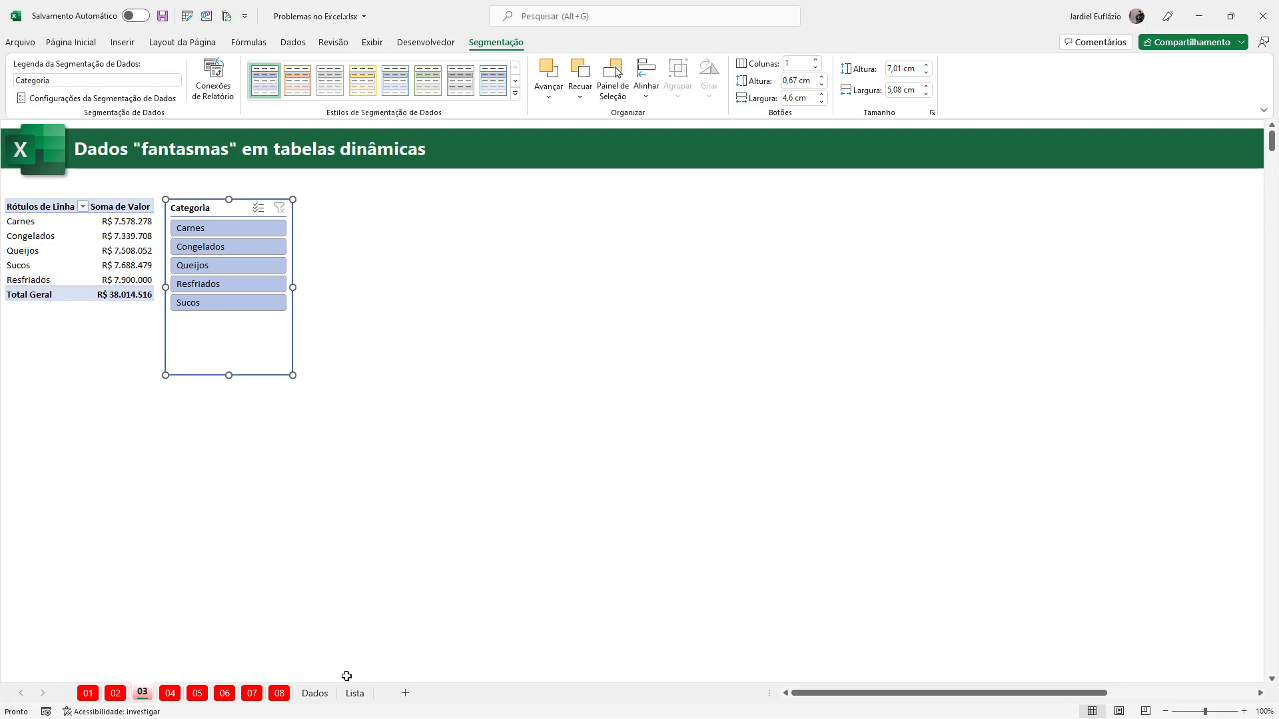
# - Delete the last record, the Resfriados row, from the sales table on the Dados sheet
pyautogui.click(315, 693)
pyautogui.click(150, 341)
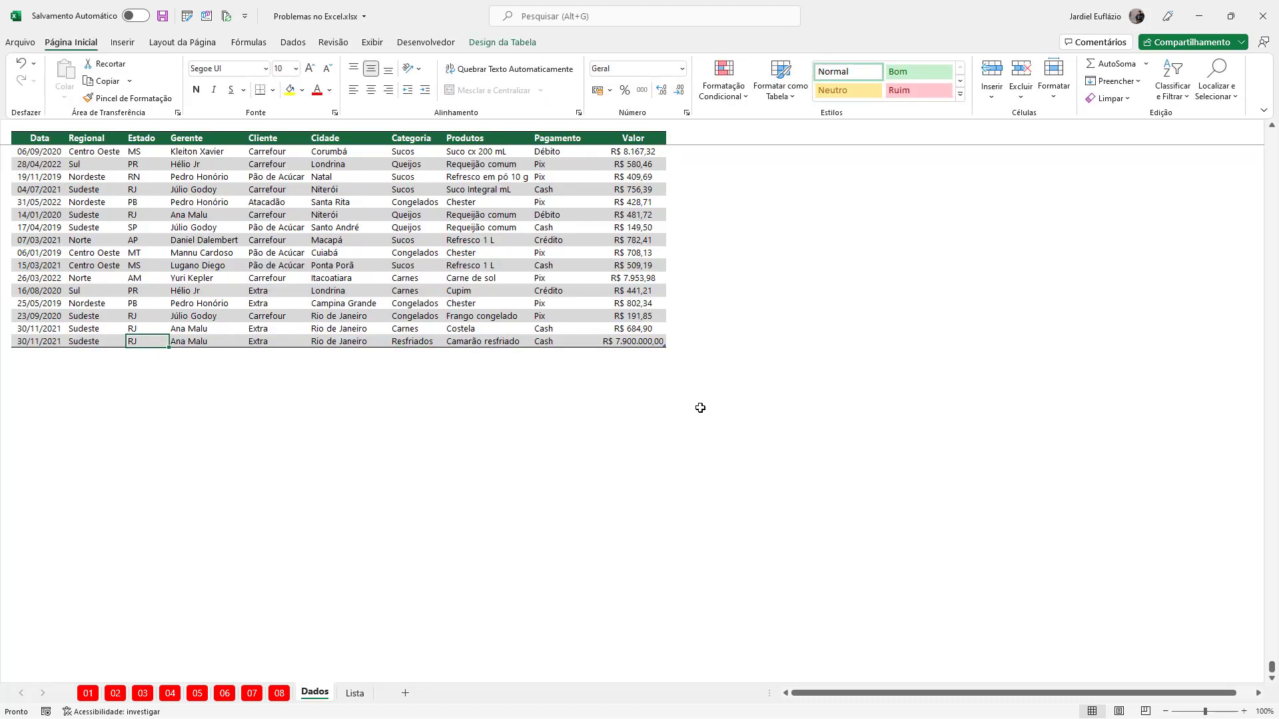
pyautogui.hotkey('shift', 'space')
pyautogui.hotkey('ctrl', '-')
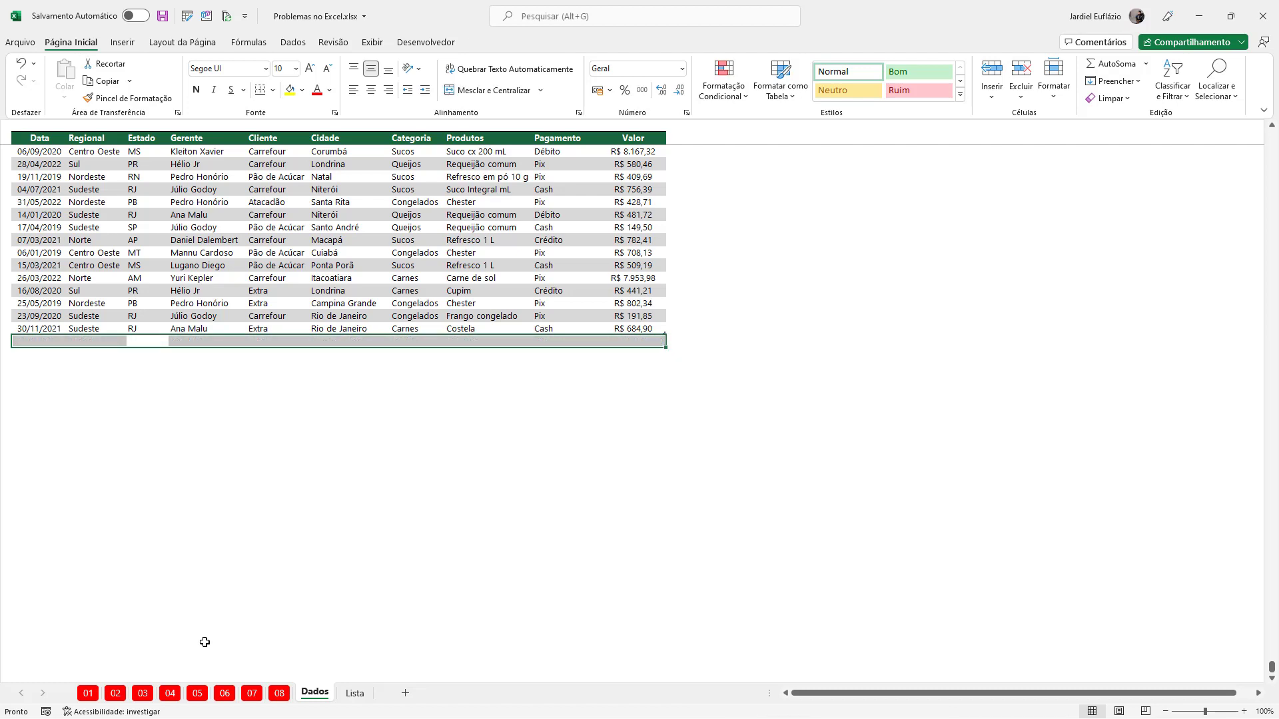
# - Refresh the pivot table on sheet 03 and shift the Categoria slicer slightly away from it
pyautogui.click(143, 693)
pyautogui.rightClick(100, 238)
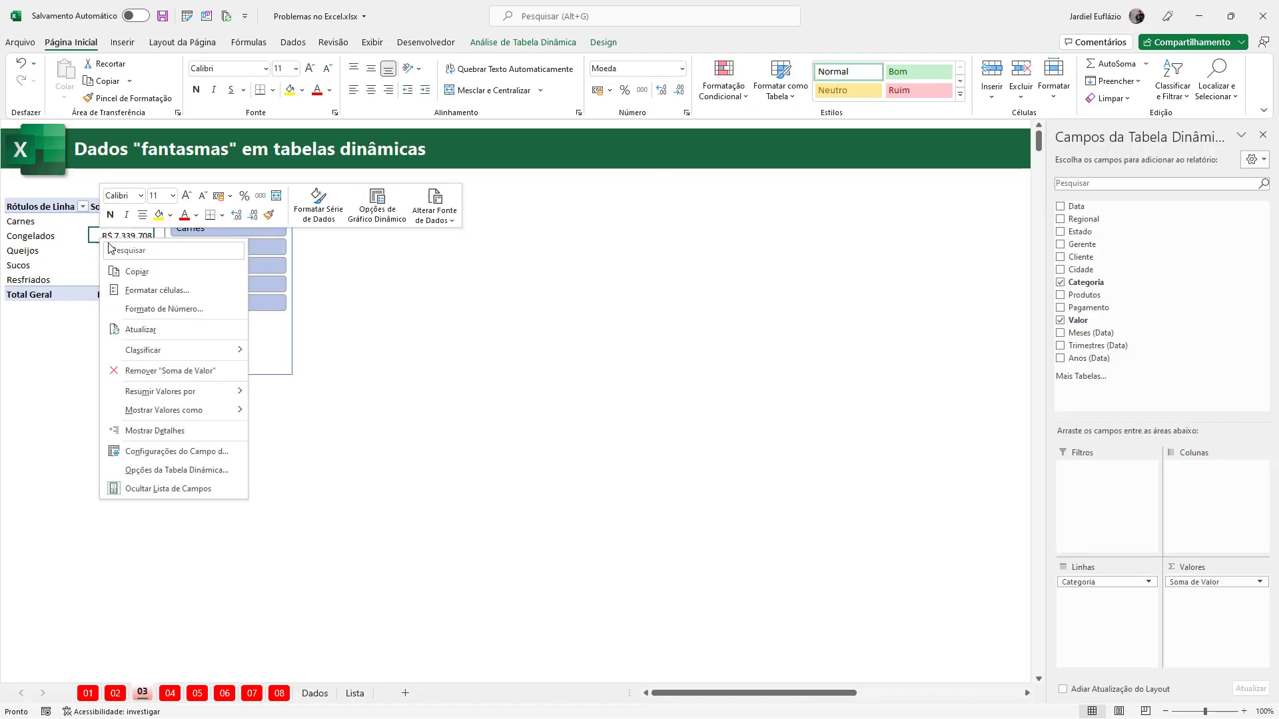
pyautogui.click(157, 333)
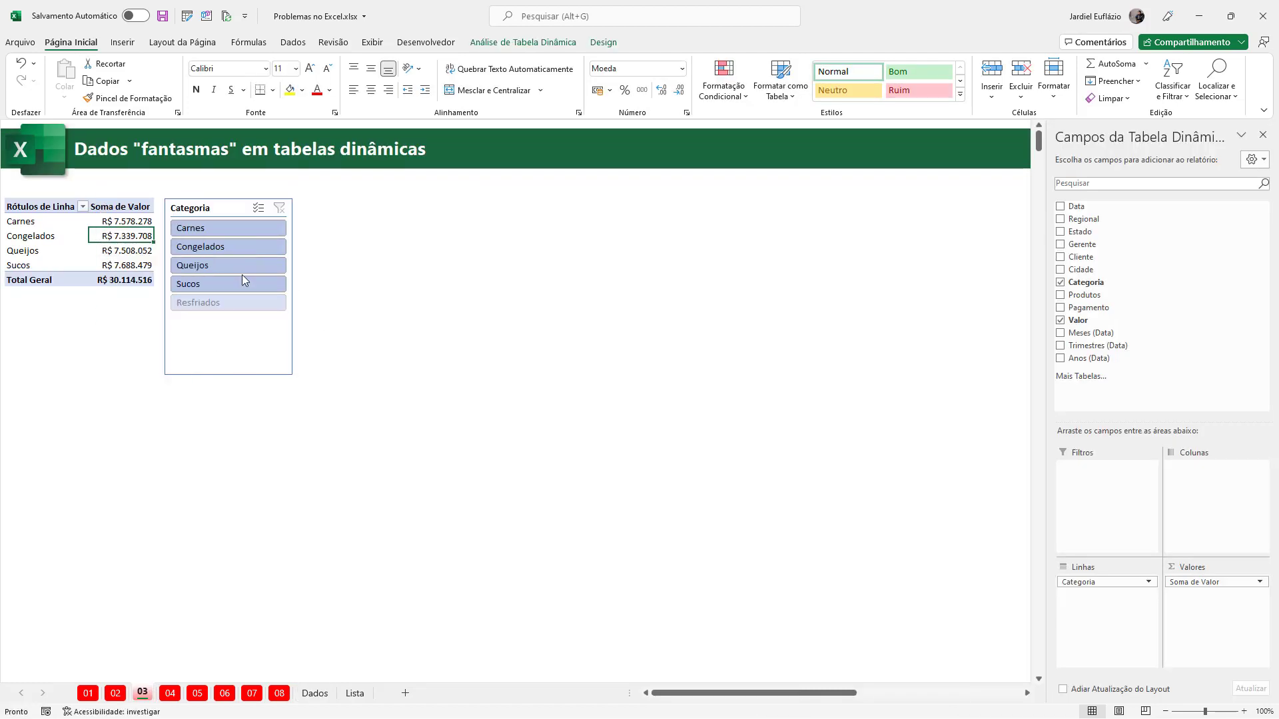
pyautogui.moveTo(210, 212)
pyautogui.mouseDown()
pyautogui.moveTo(229, 217)
pyautogui.moveTo(220, 208)
pyautogui.mouseUp()
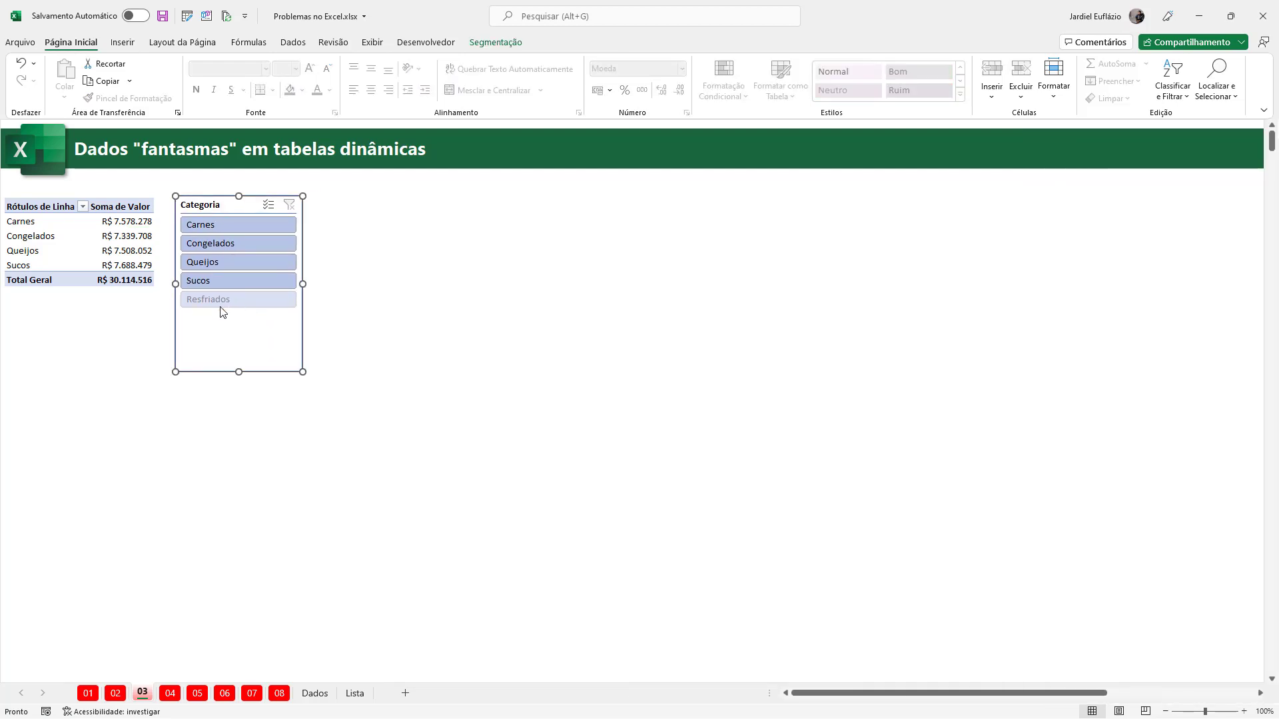
# - Check the Categoria slicer and row label filter for the deleted Resfriados item, filter by it and clear the filter
pyautogui.click(219, 300)
pyautogui.click(289, 204)
pyautogui.click(268, 204)
pyautogui.click(83, 208)
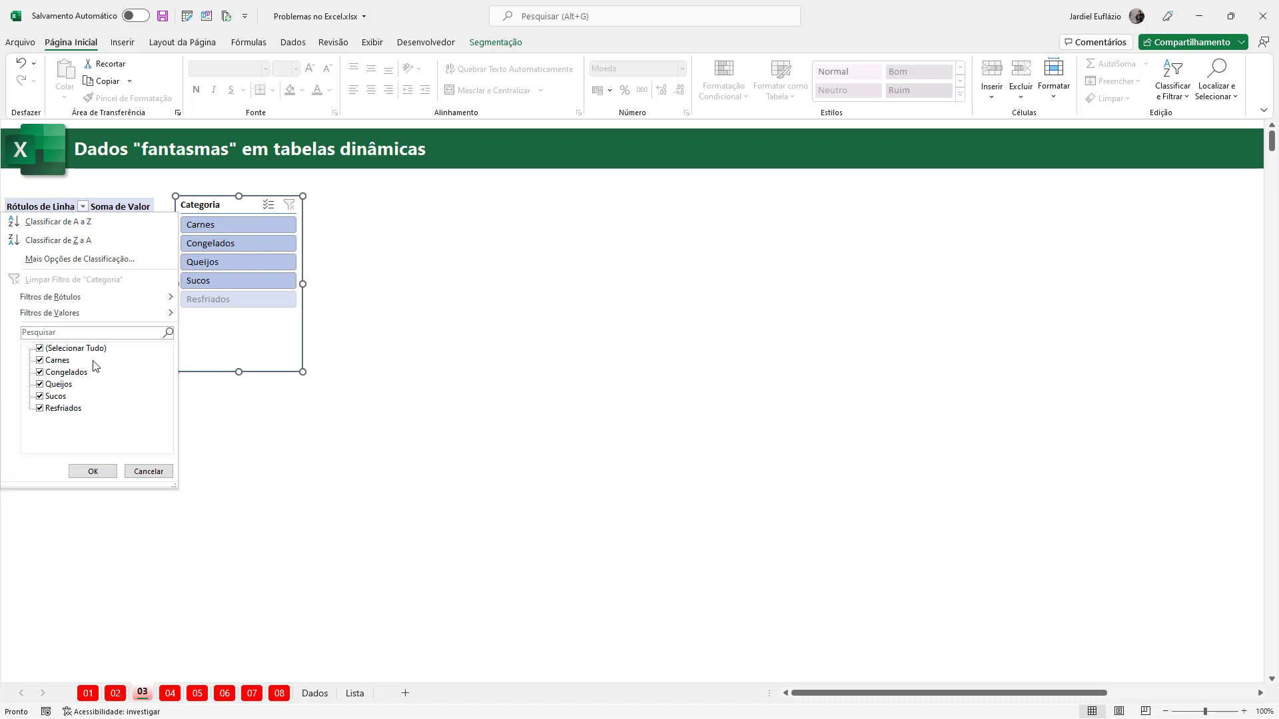
pyautogui.click(92, 471)
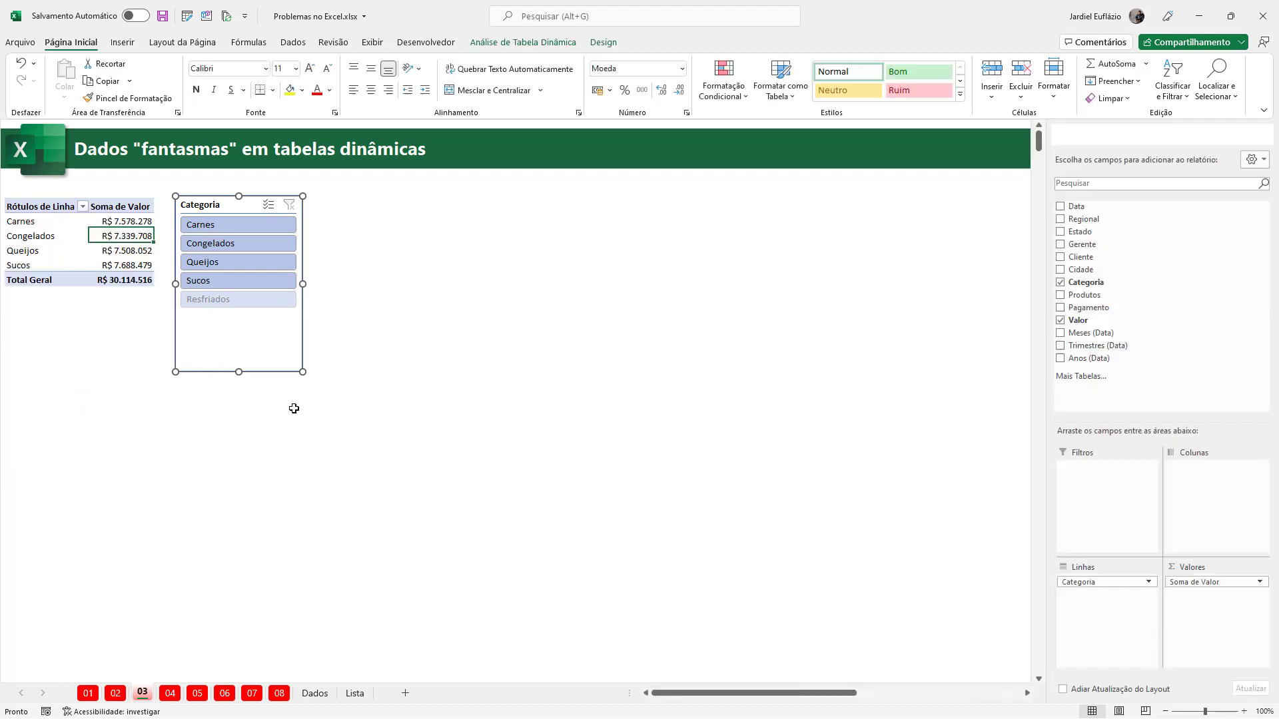
pyautogui.click(222, 300)
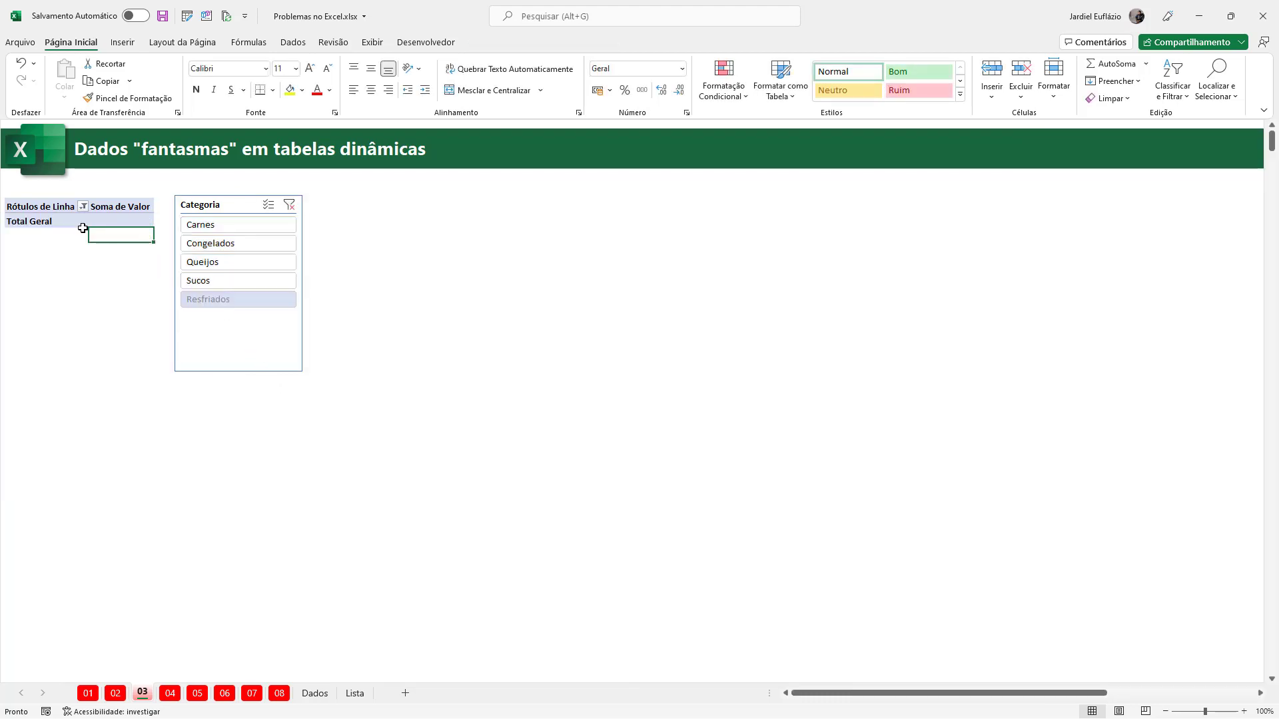
pyautogui.click(289, 206)
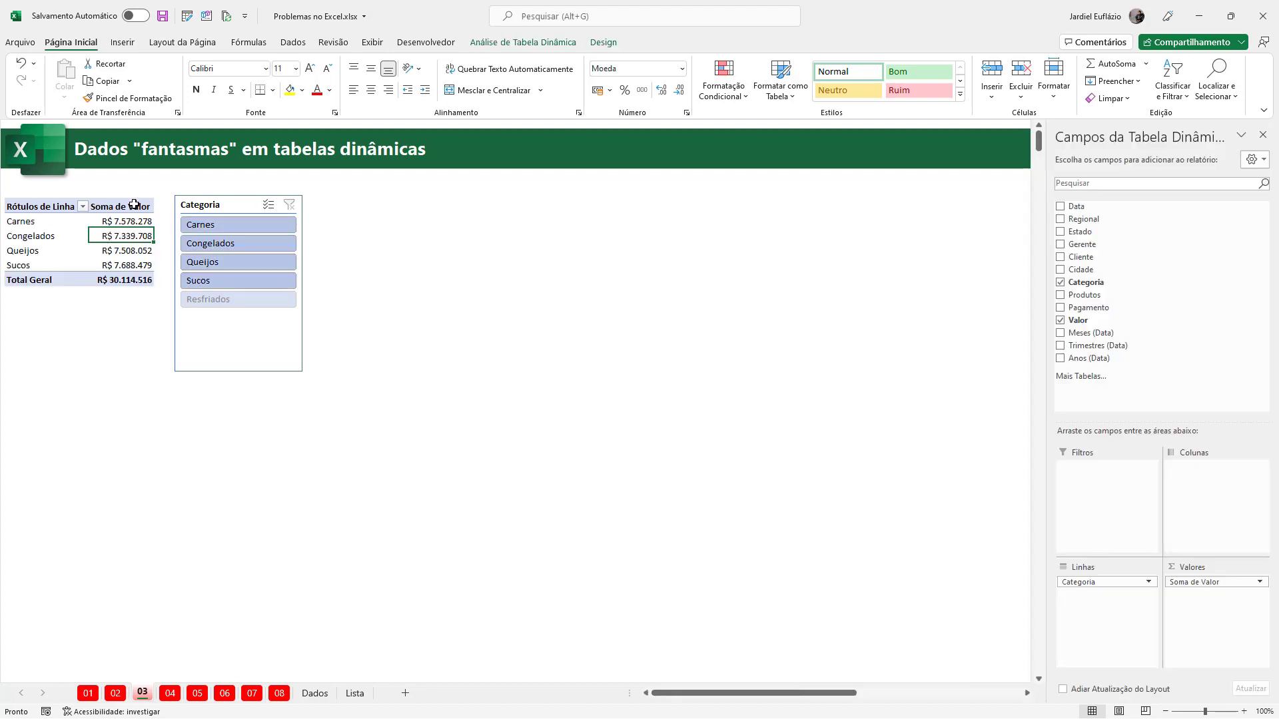
# - In the Categoria slicer settings, turn off showing items deleted from the data source
pyautogui.rightClick(249, 323)
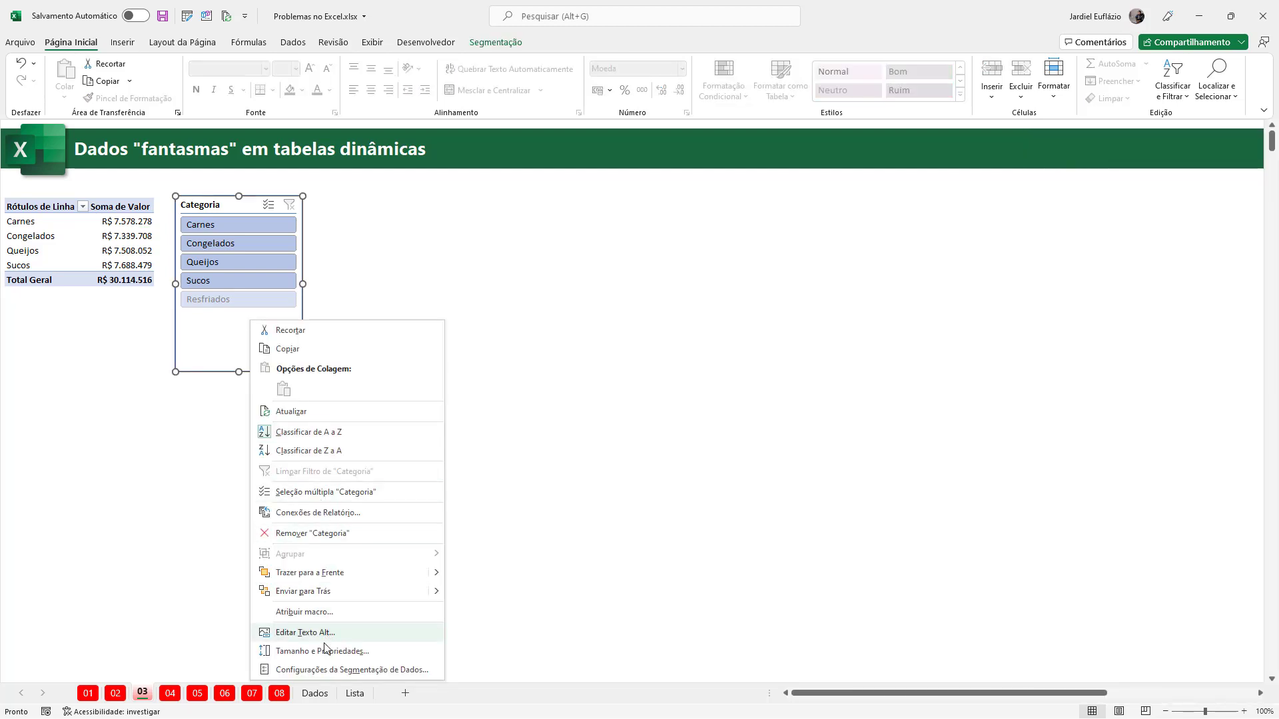
pyautogui.click(319, 672)
pyautogui.moveTo(357, 533); pyautogui.dragTo(561, 261)
pyautogui.click(572, 377)
pyautogui.click(611, 434)
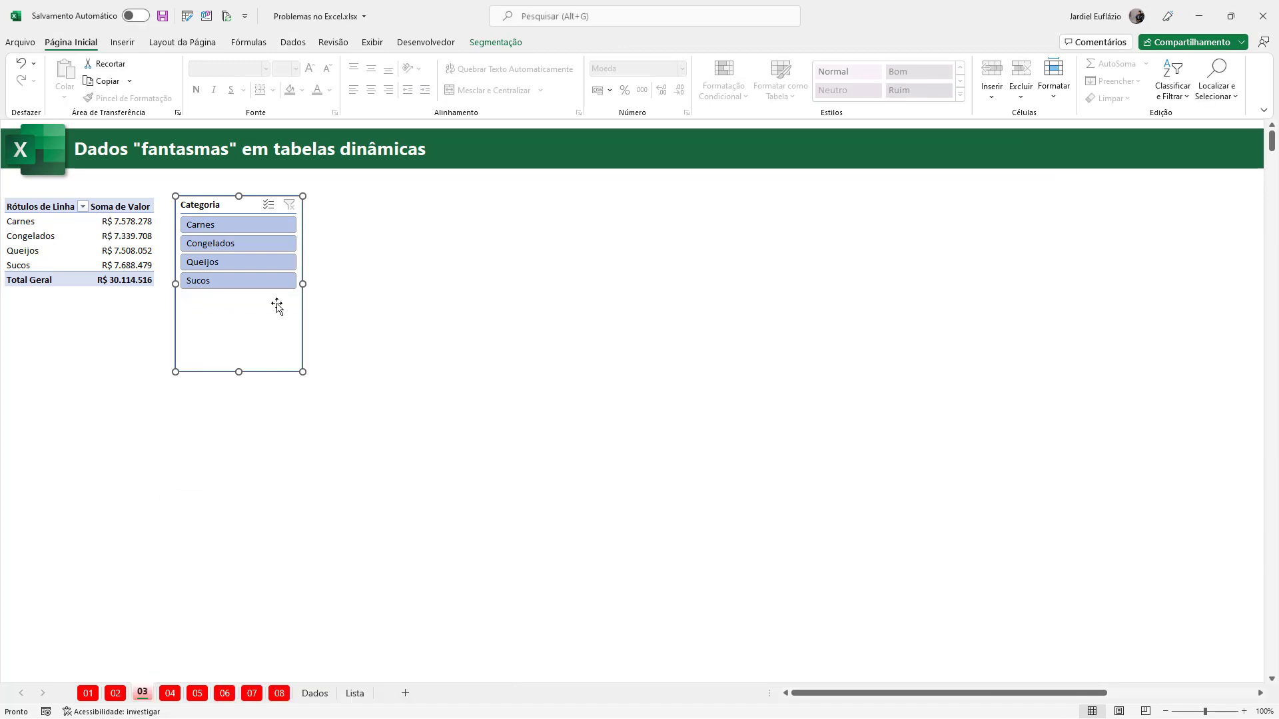
# - Check the pivot table's row label filter for Resfriados and undo the slicer settings change
pyautogui.click(83, 206)
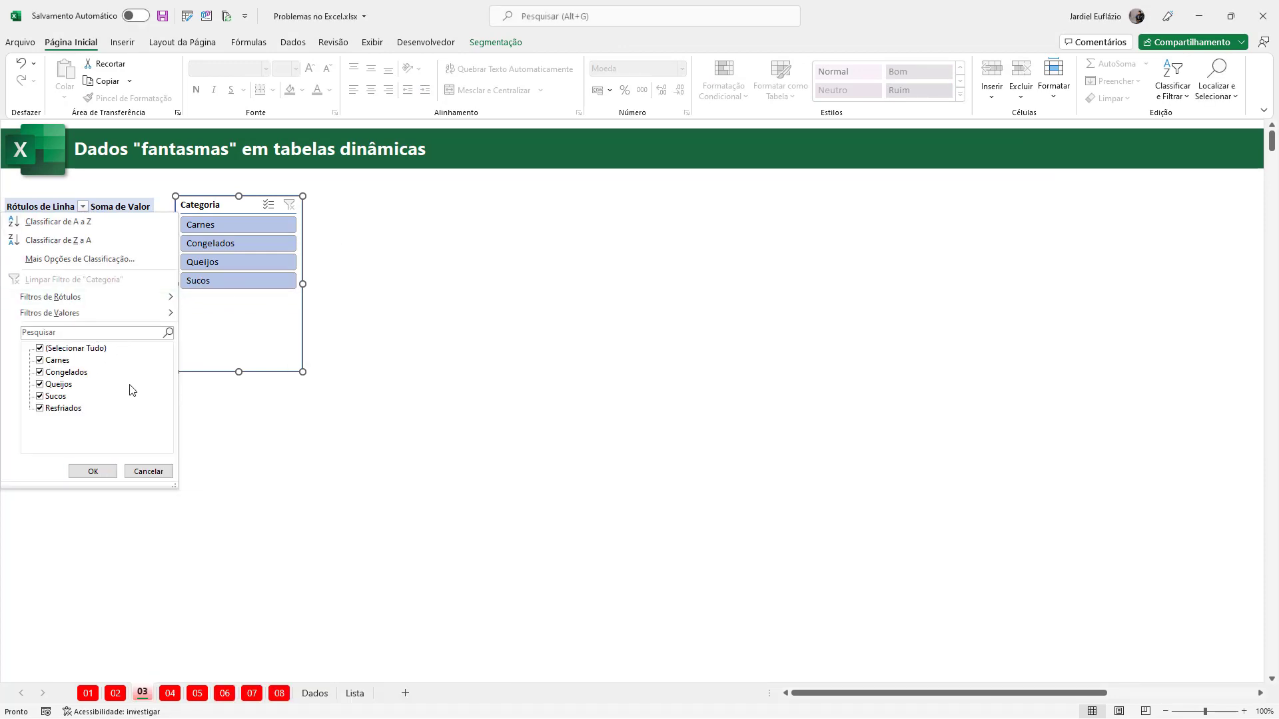
pyautogui.click(92, 471)
pyautogui.hotkey('ctrl', 'z')
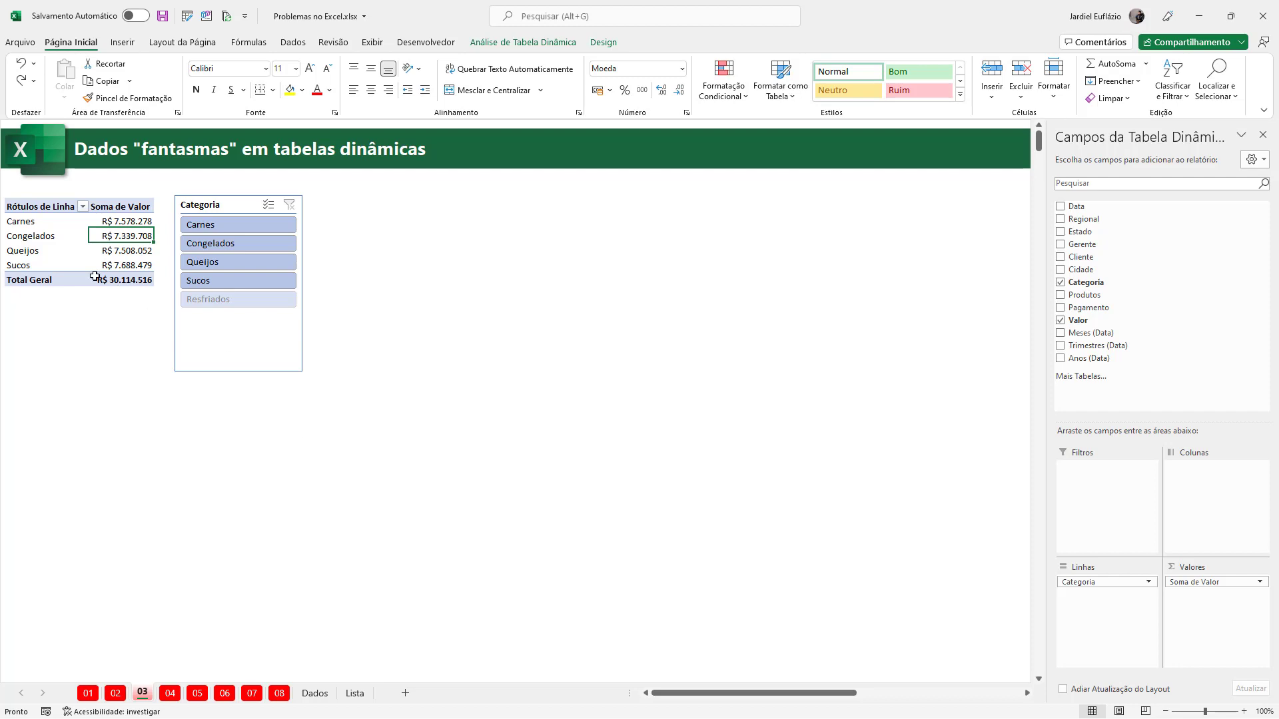
# - Set the number of items retained per field to Nenhum in the category pivot table's options and refresh the table
pyautogui.rightClick(48, 238)
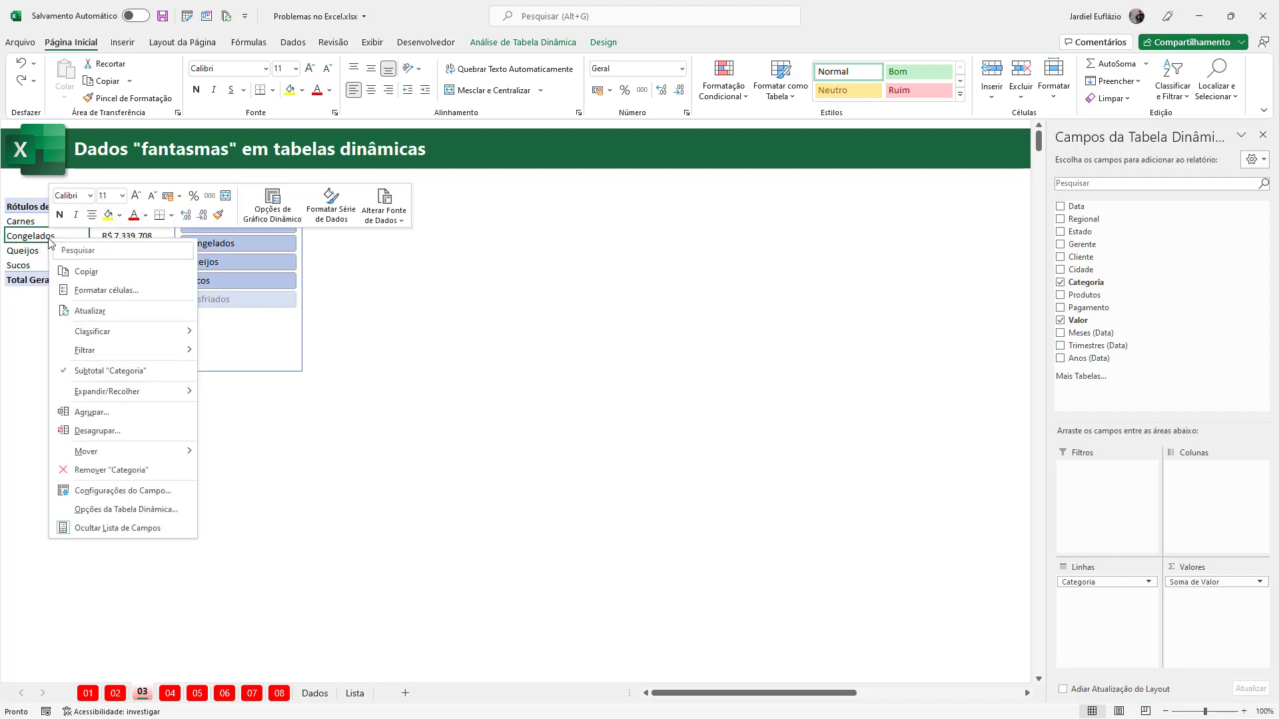
pyautogui.click(124, 510)
pyautogui.moveTo(237, 356); pyautogui.dragTo(601, 235)
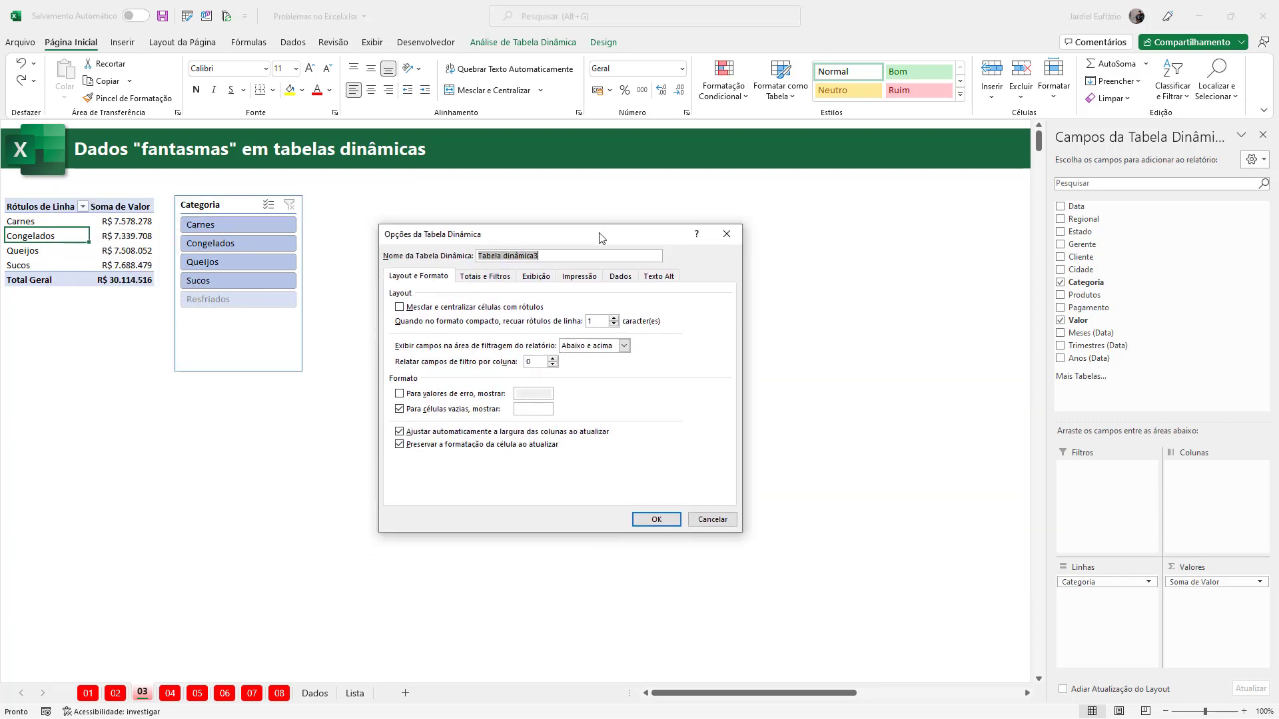
pyautogui.click(625, 276)
pyautogui.click(574, 363)
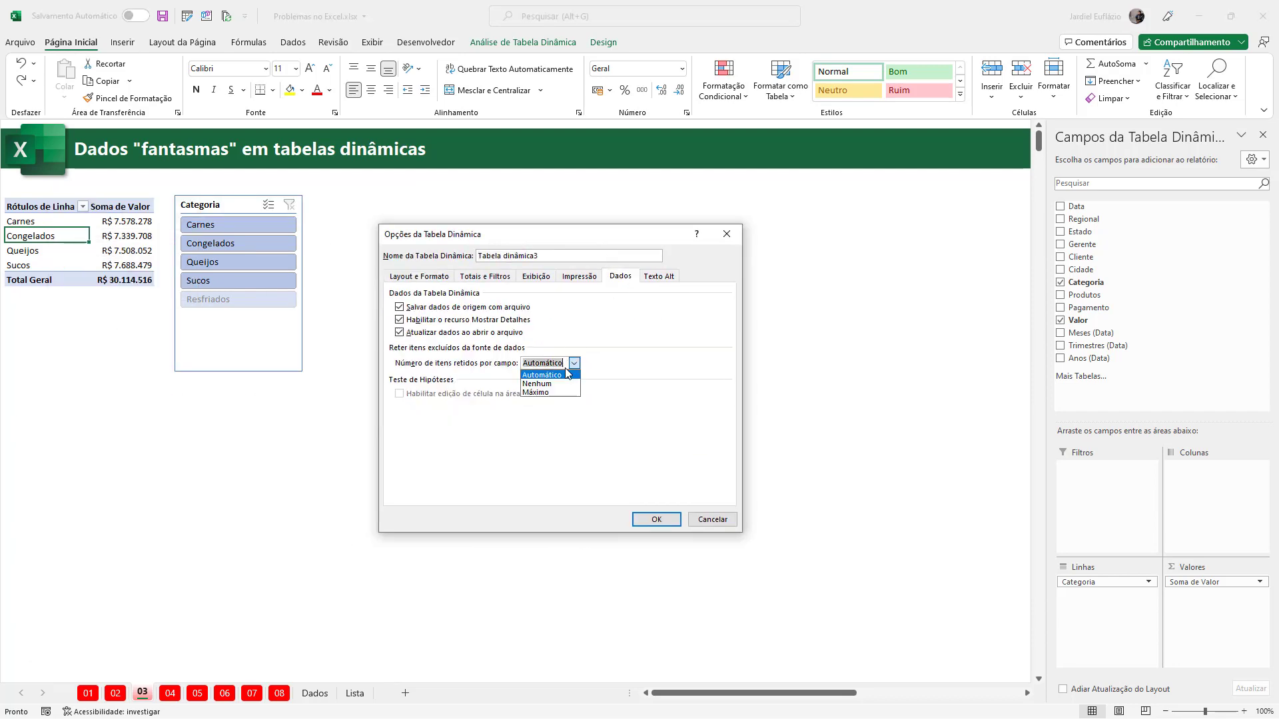
pyautogui.click(551, 387)
pyautogui.moveTo(489, 241); pyautogui.dragTo(459, 198)
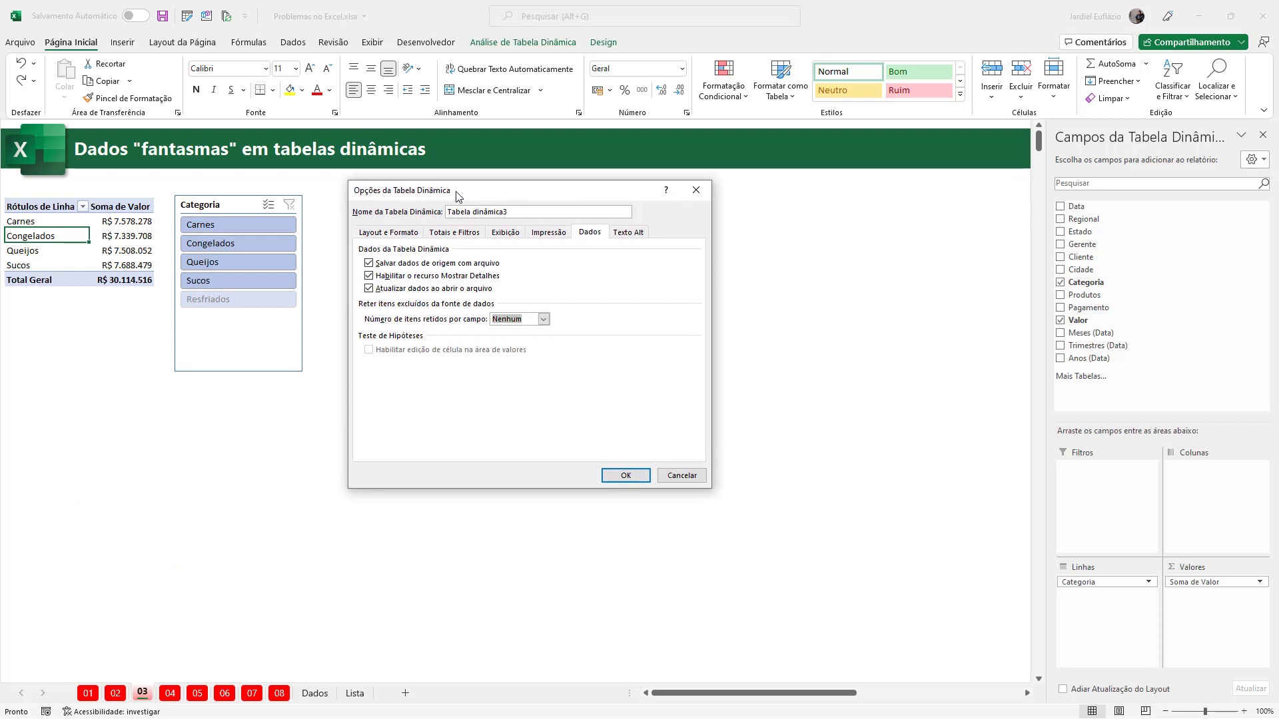
pyautogui.click(627, 475)
pyautogui.rightClick(108, 237)
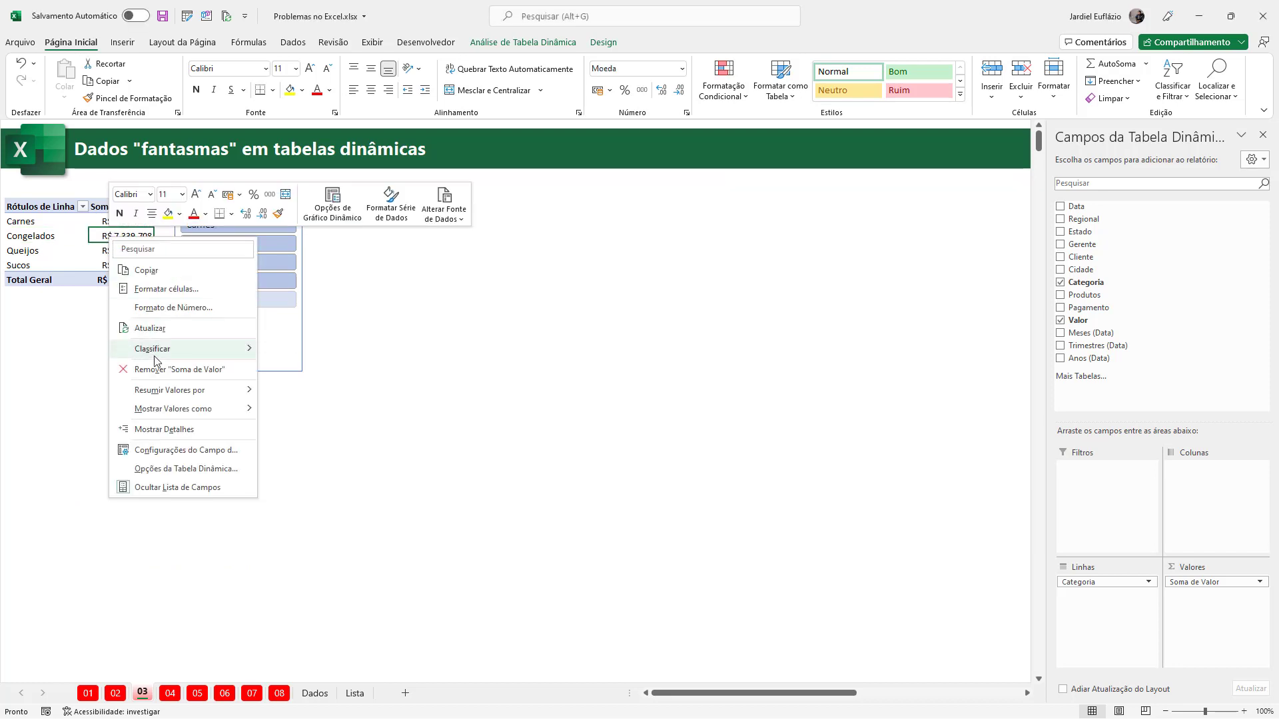
pyautogui.click(152, 333)
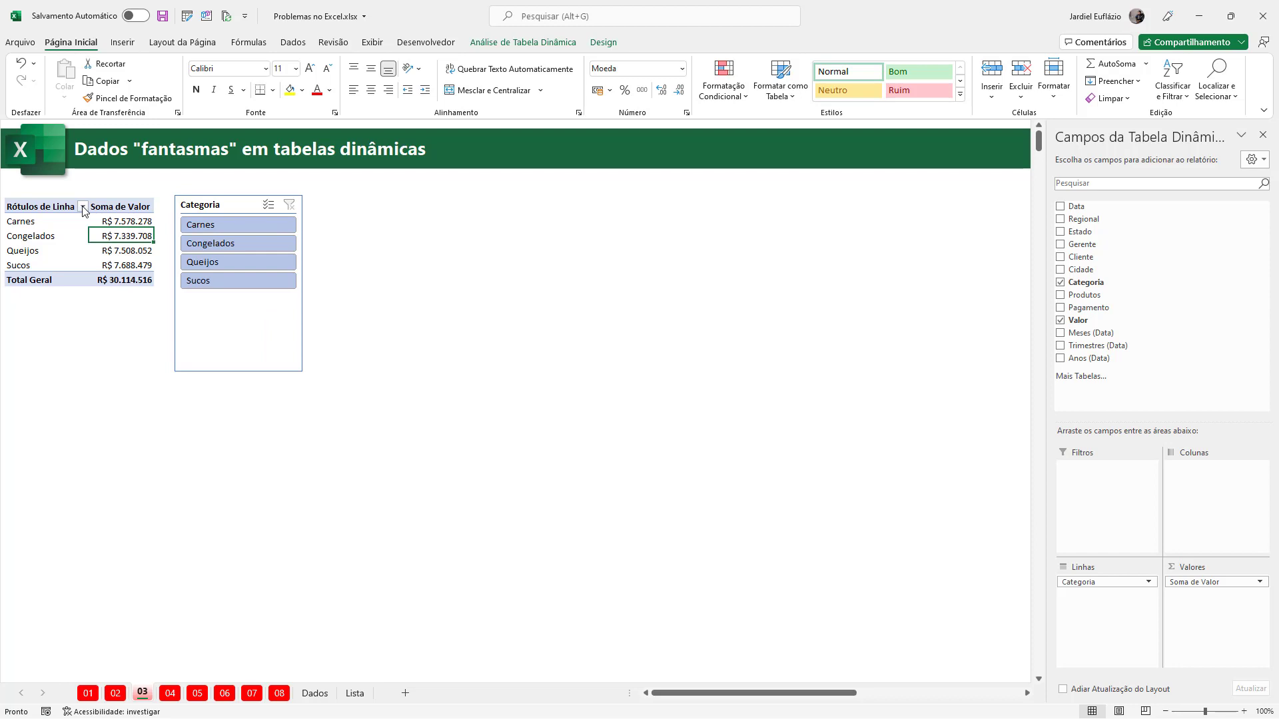
# - On sheet 04, test the Estado slicer with AL and several ranges of states, then clear its filter
pyautogui.click(170, 693)
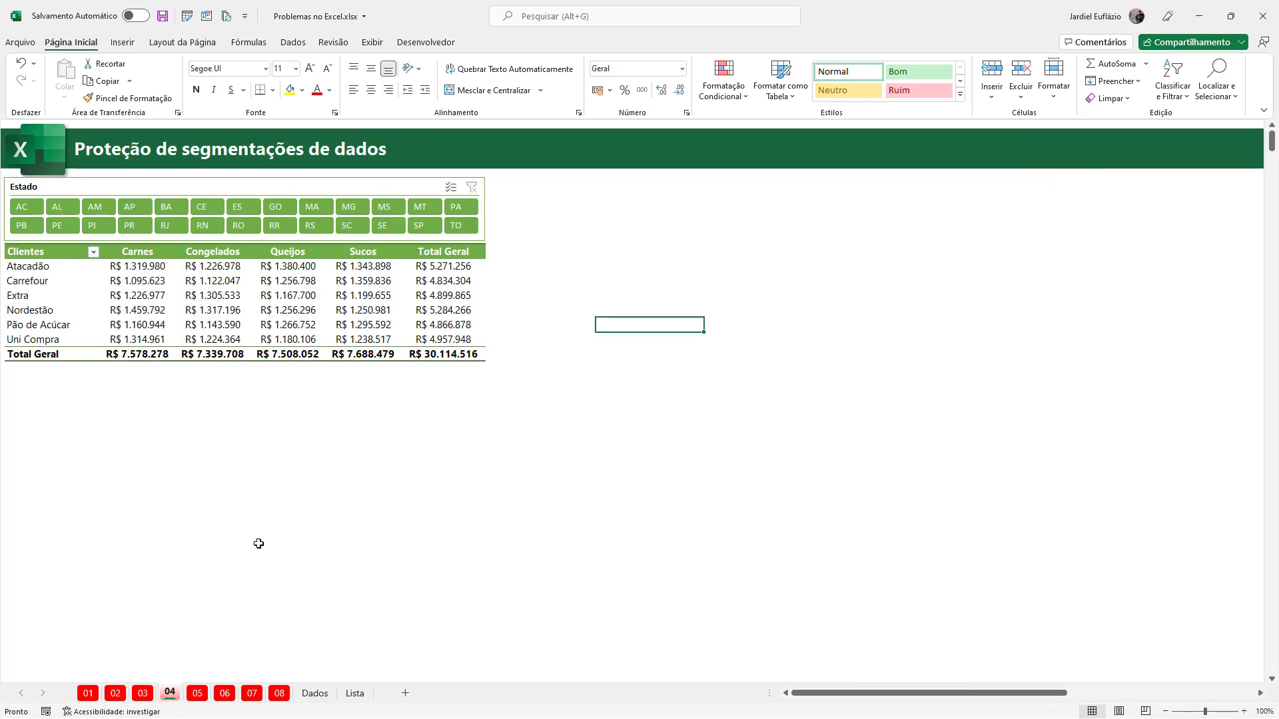
pyautogui.click(307, 307)
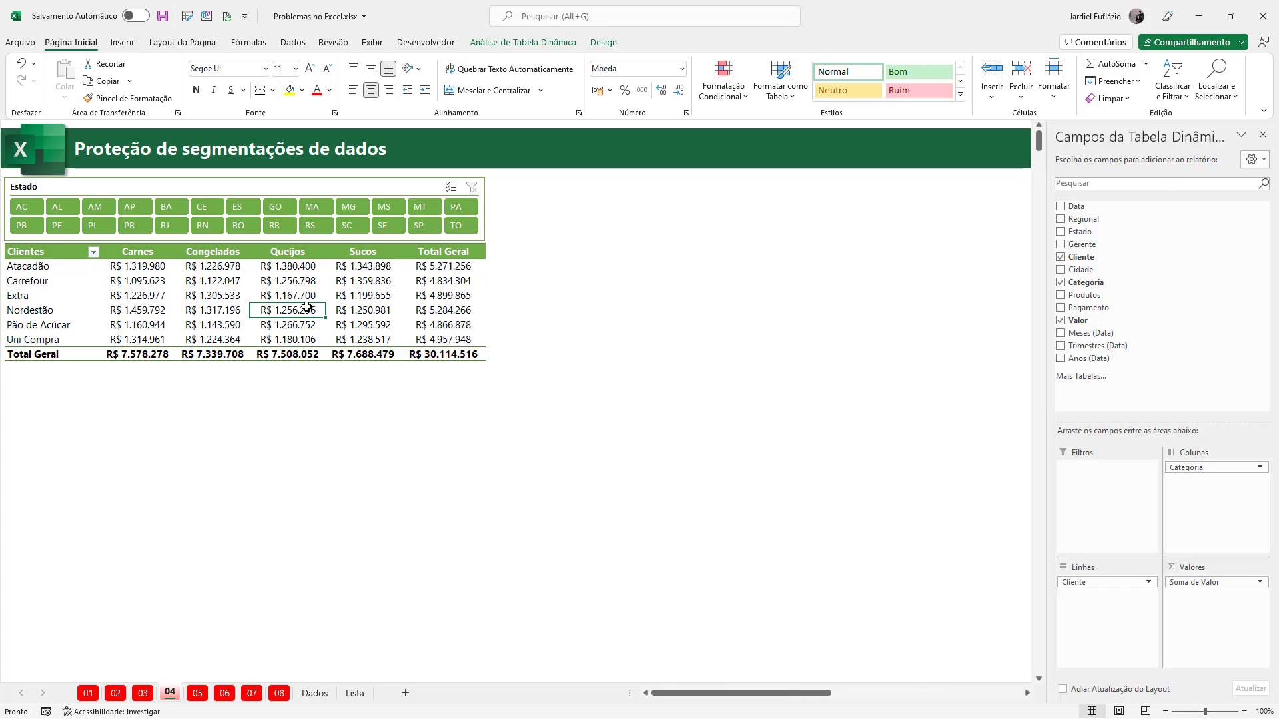
pyautogui.click(59, 207)
pyautogui.click(426, 309)
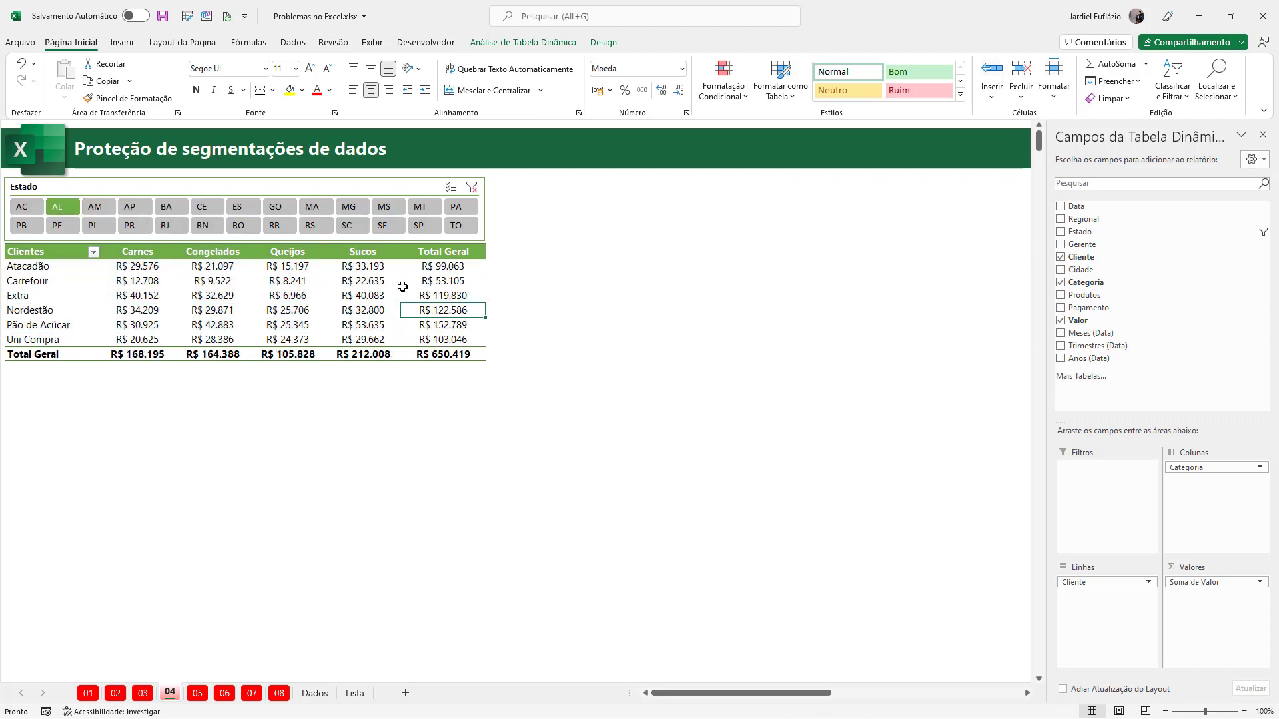
pyautogui.click(352, 227)
pyautogui.click(241, 207)
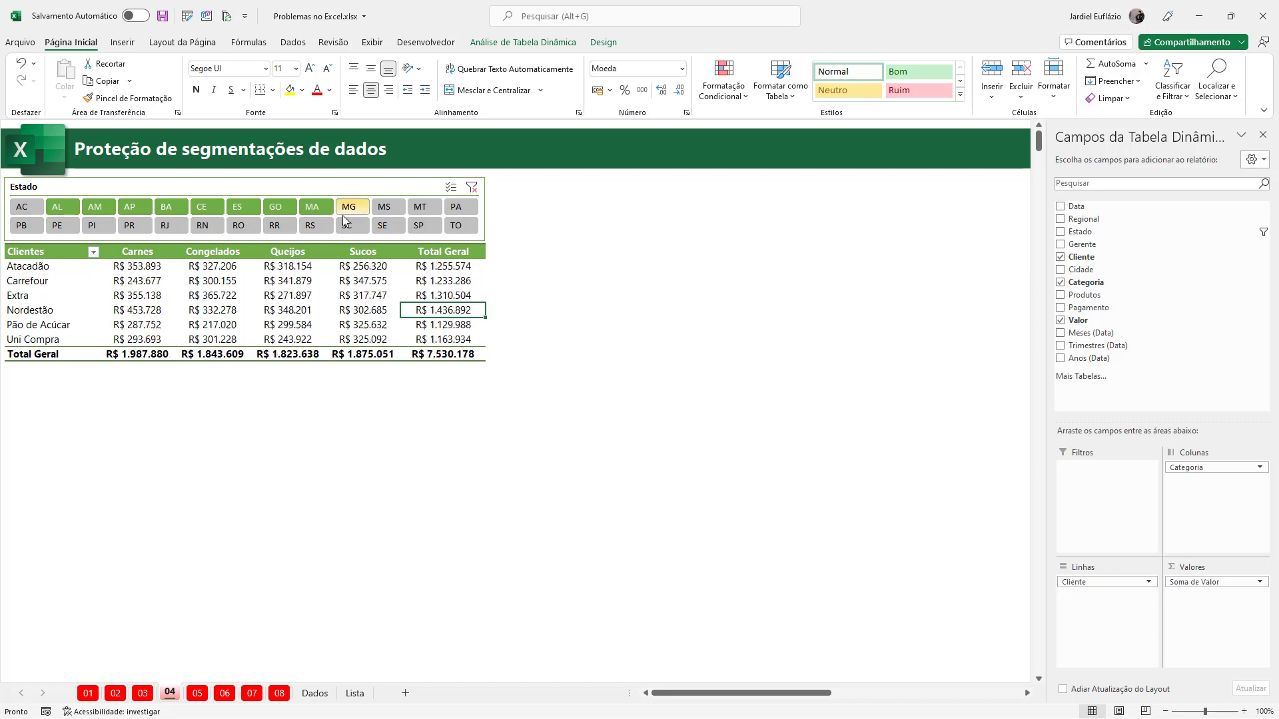
pyautogui.moveTo(313, 226); pyautogui.dragTo(152, 226)
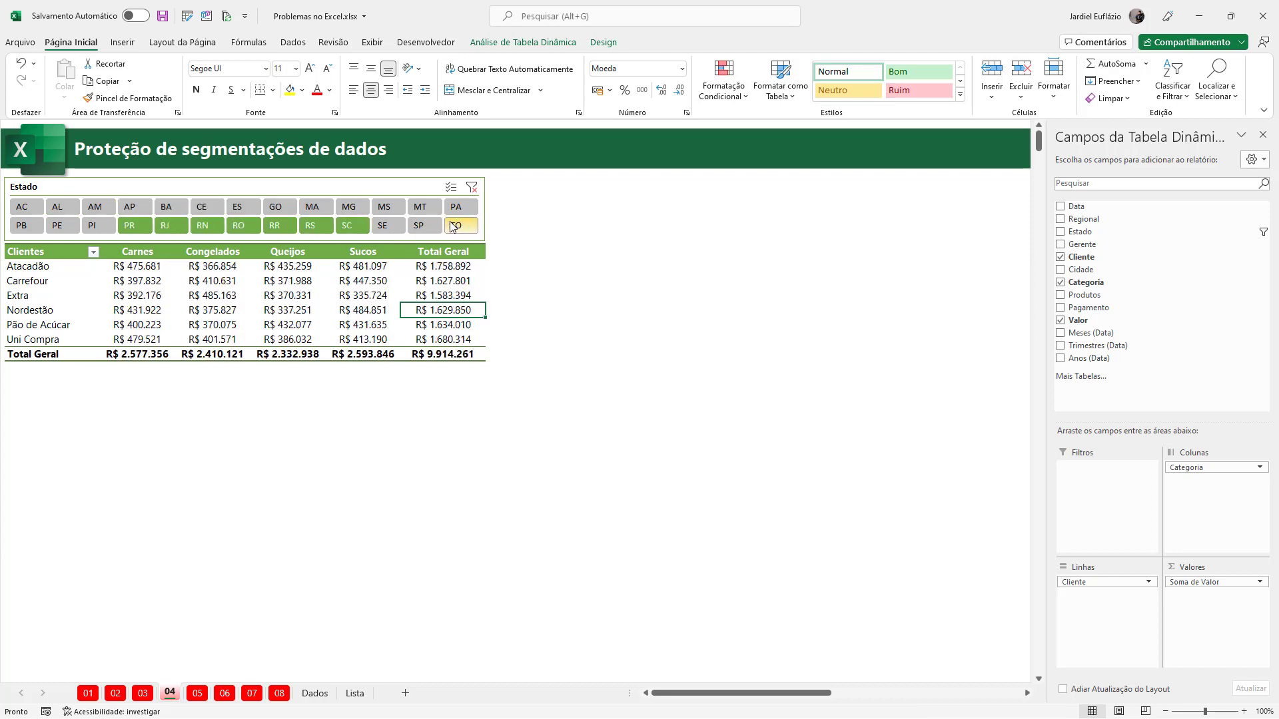
pyautogui.moveTo(457, 228); pyautogui.dragTo(330, 210)
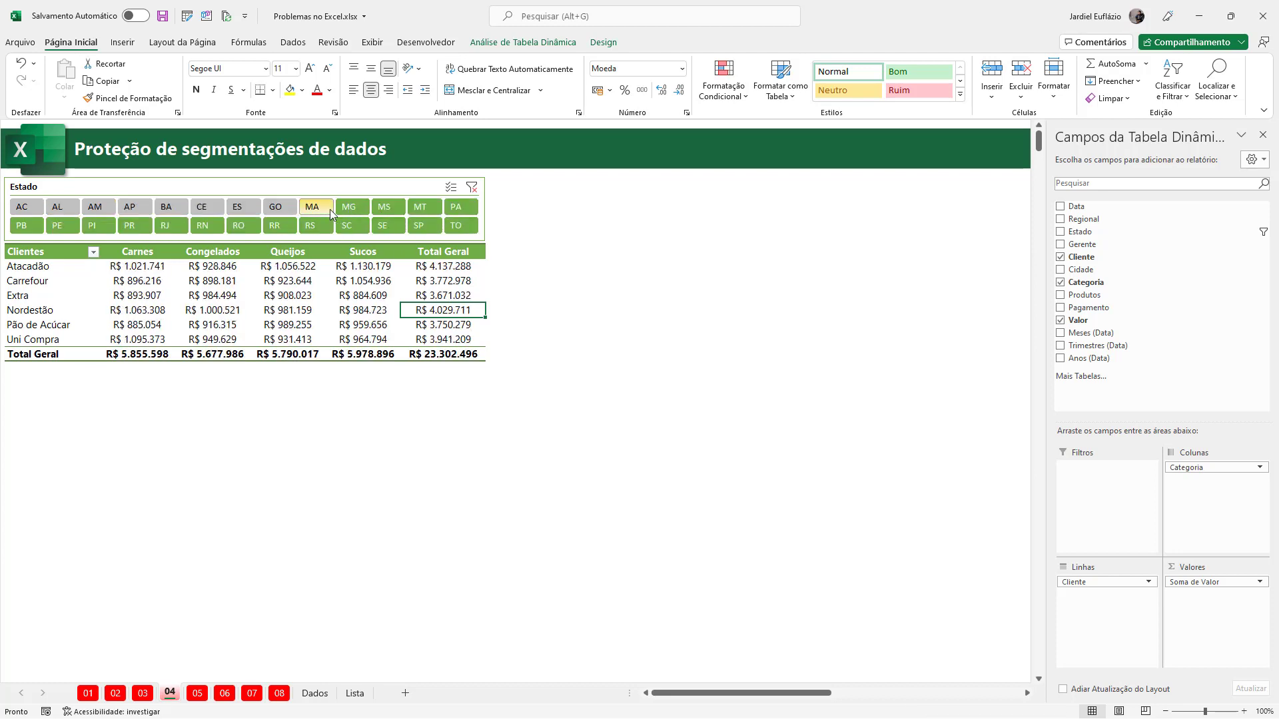
pyautogui.click(471, 187)
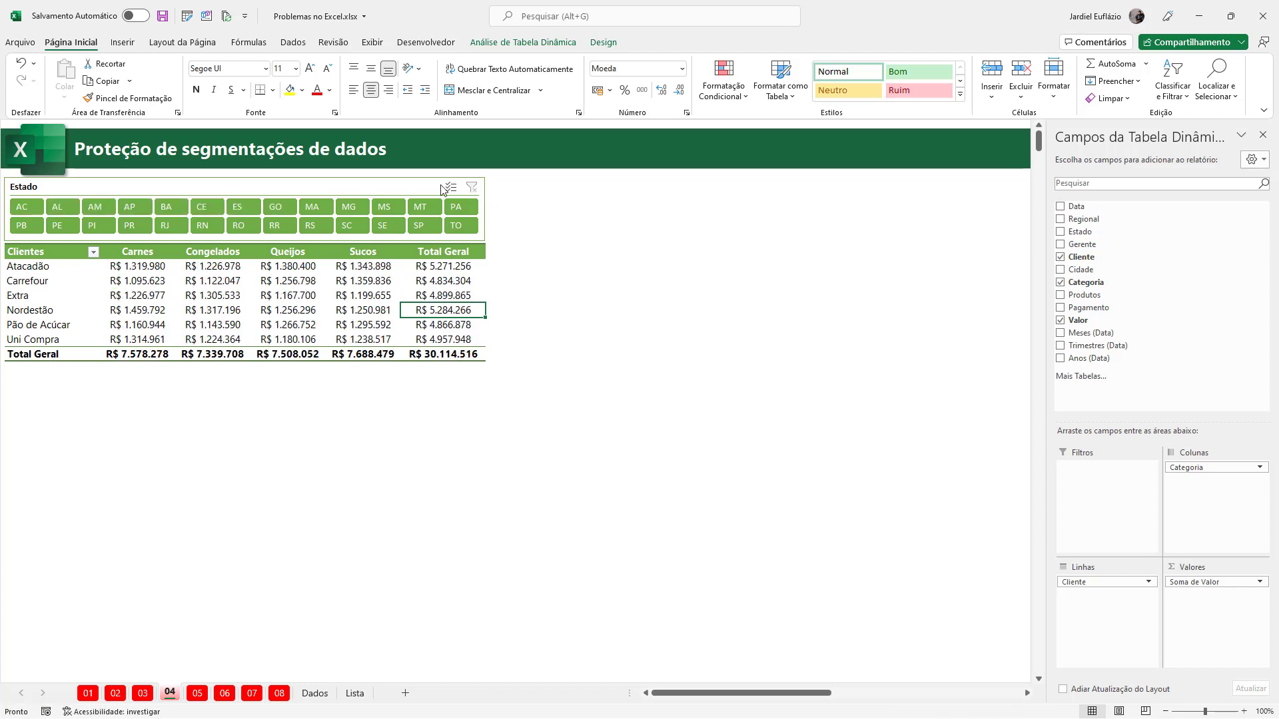
# - Protect sheet 04 without a password, disallowing selection of both locked and unlocked cells
pyautogui.click(333, 42)
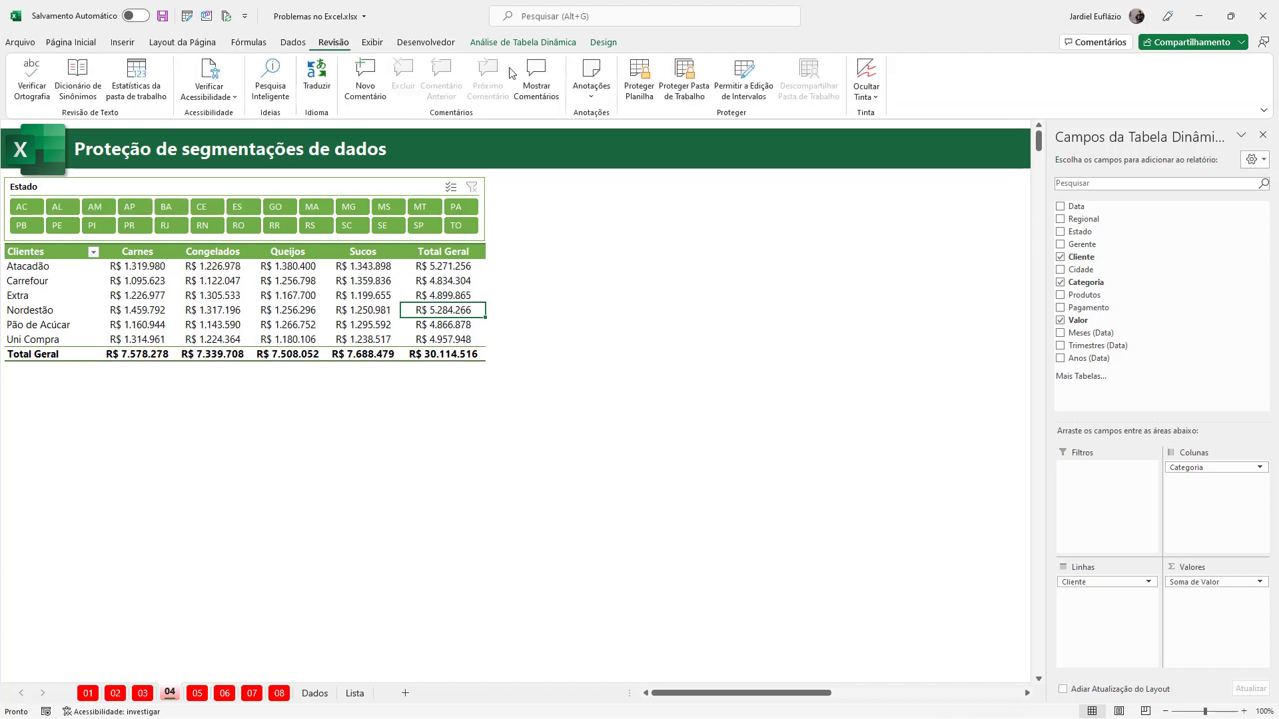
pyautogui.click(630, 84)
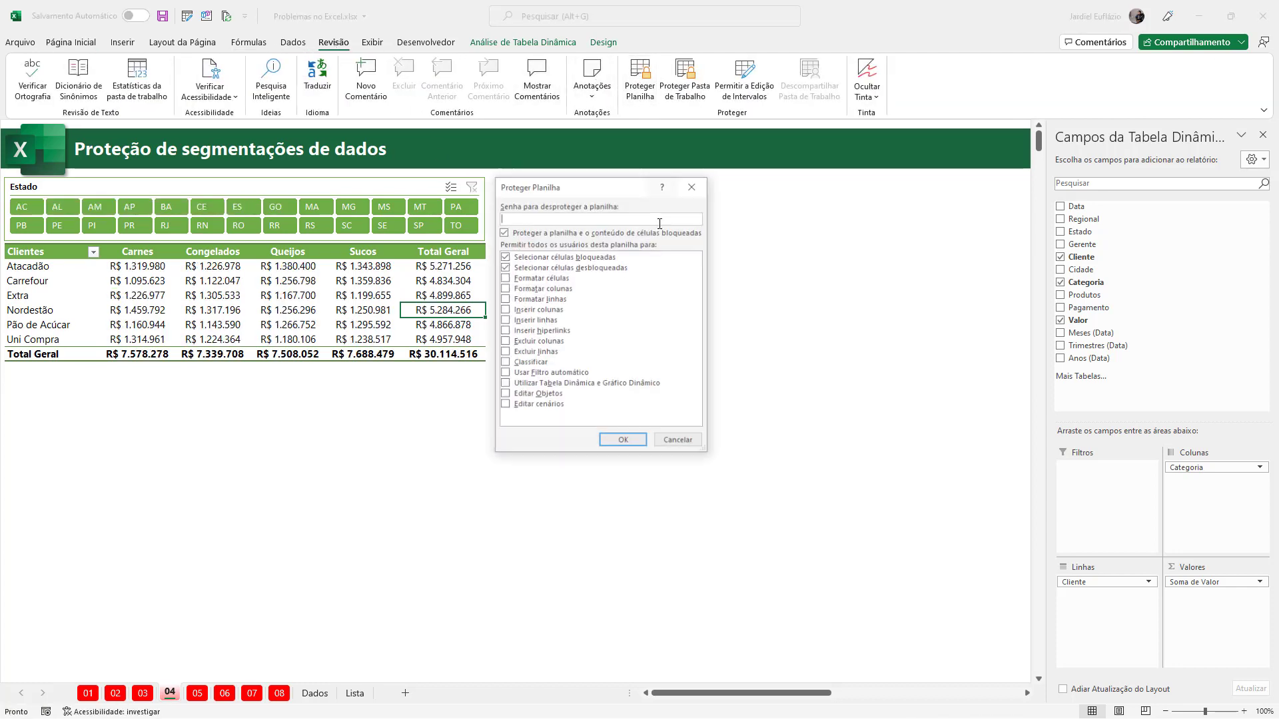
pyautogui.click(505, 268)
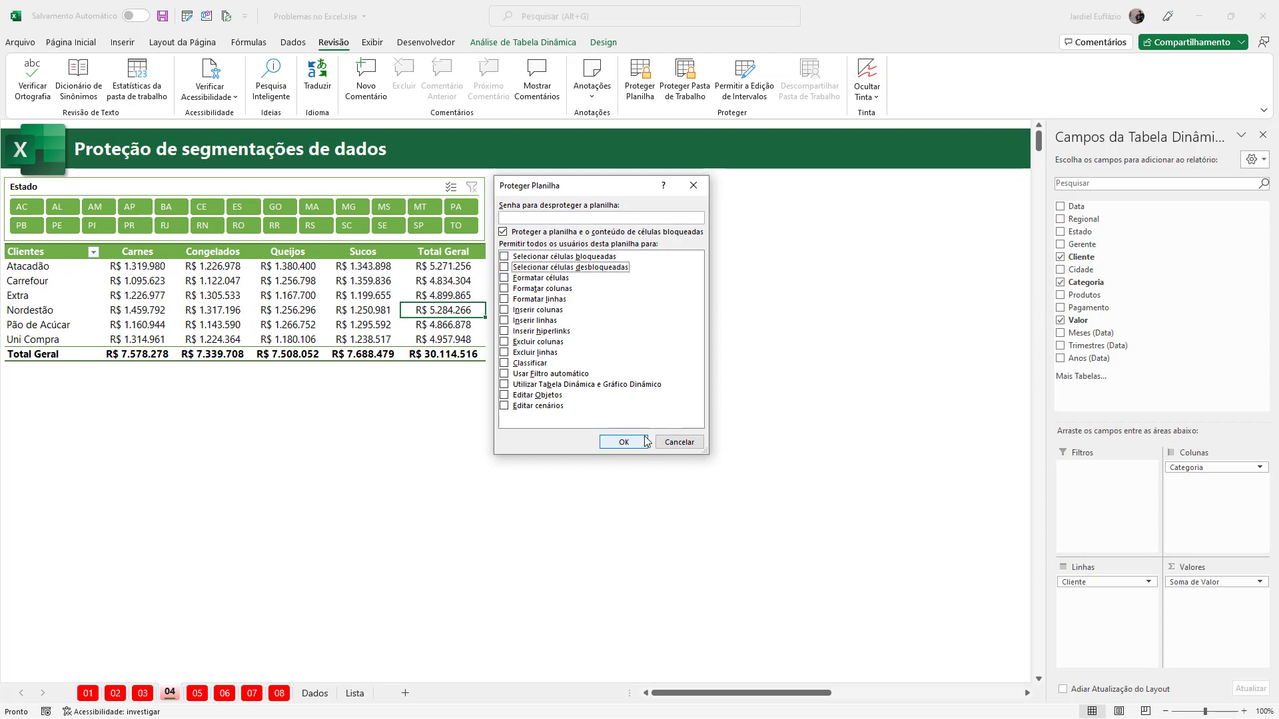
pyautogui.click(623, 442)
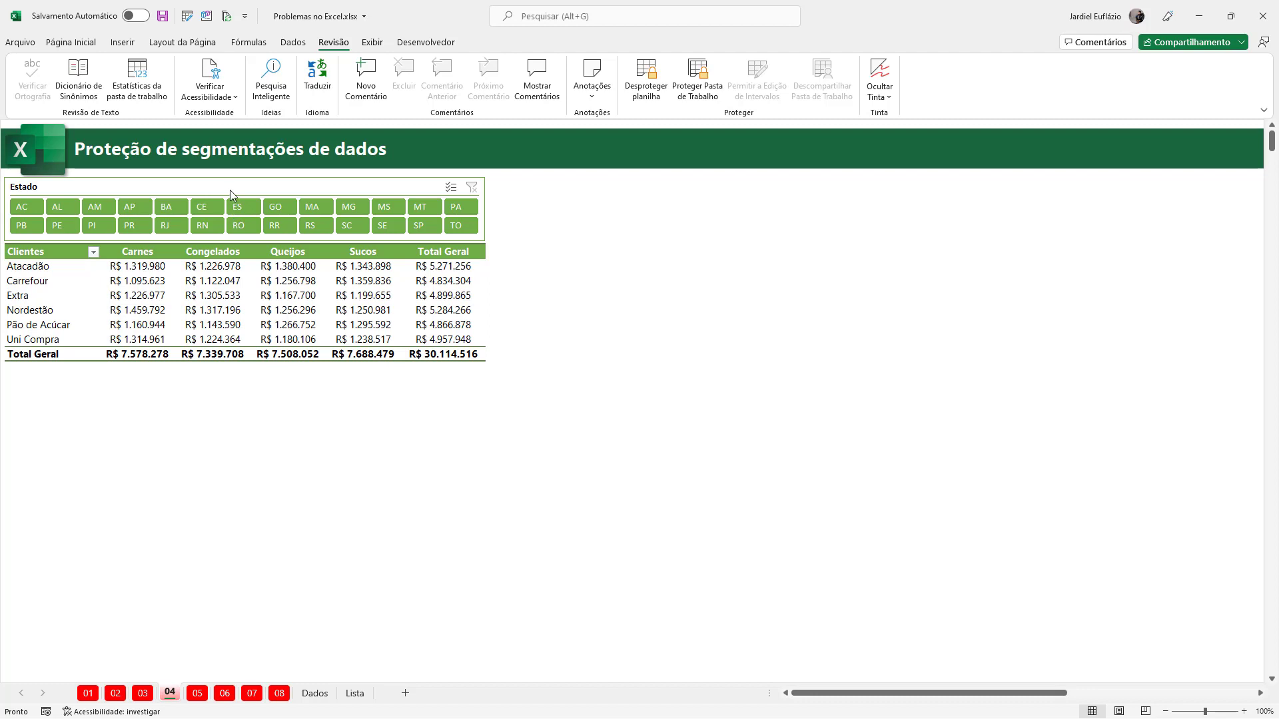
# - Unprotect sheet 04 and review the sheet protection permissions without applying them
pyautogui.click(646, 79)
pyautogui.click(640, 78)
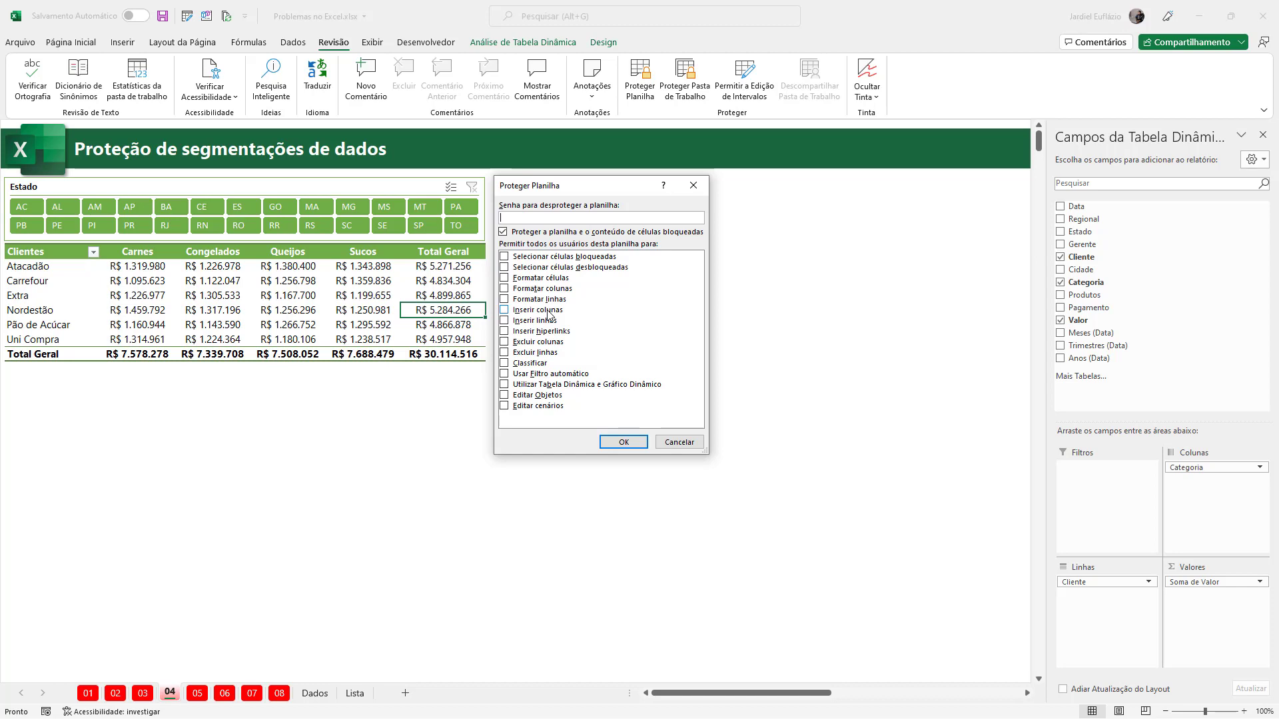
pyautogui.click(673, 443)
# - Unlock the Estado slicer by clearing the Bloqueado option in its size and properties settings
pyautogui.rightClick(200, 184)
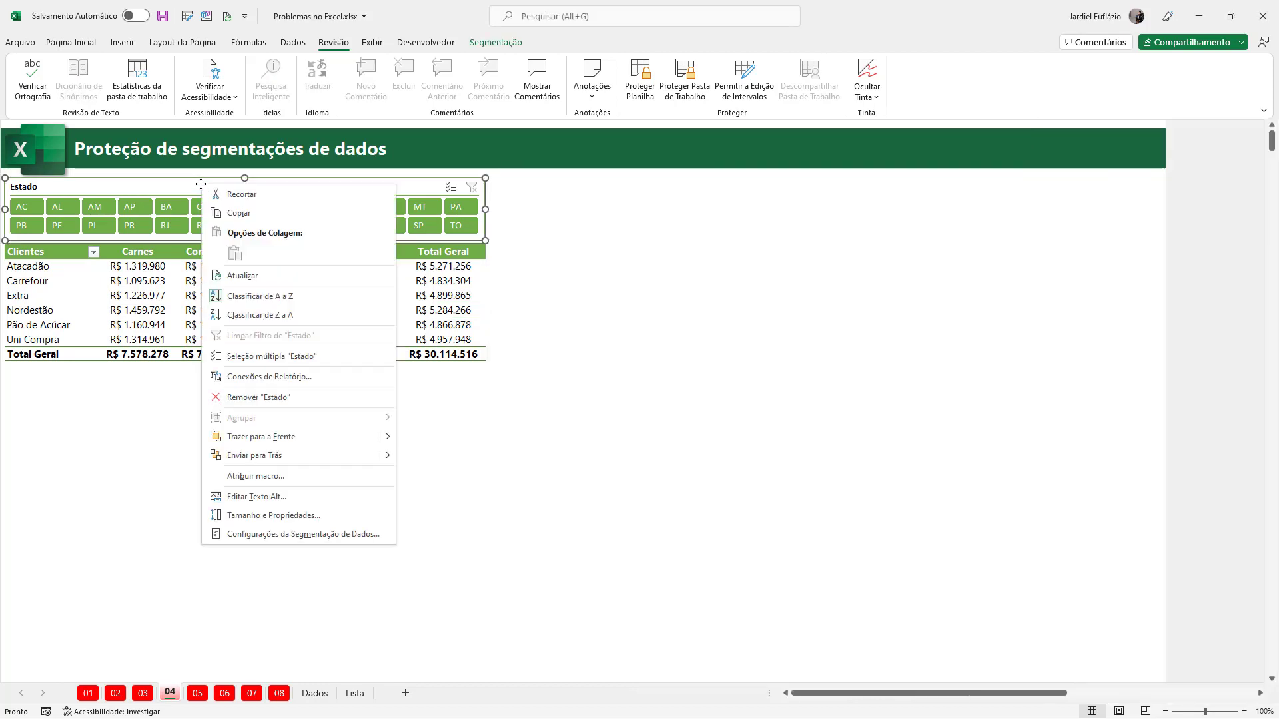
pyautogui.click(295, 516)
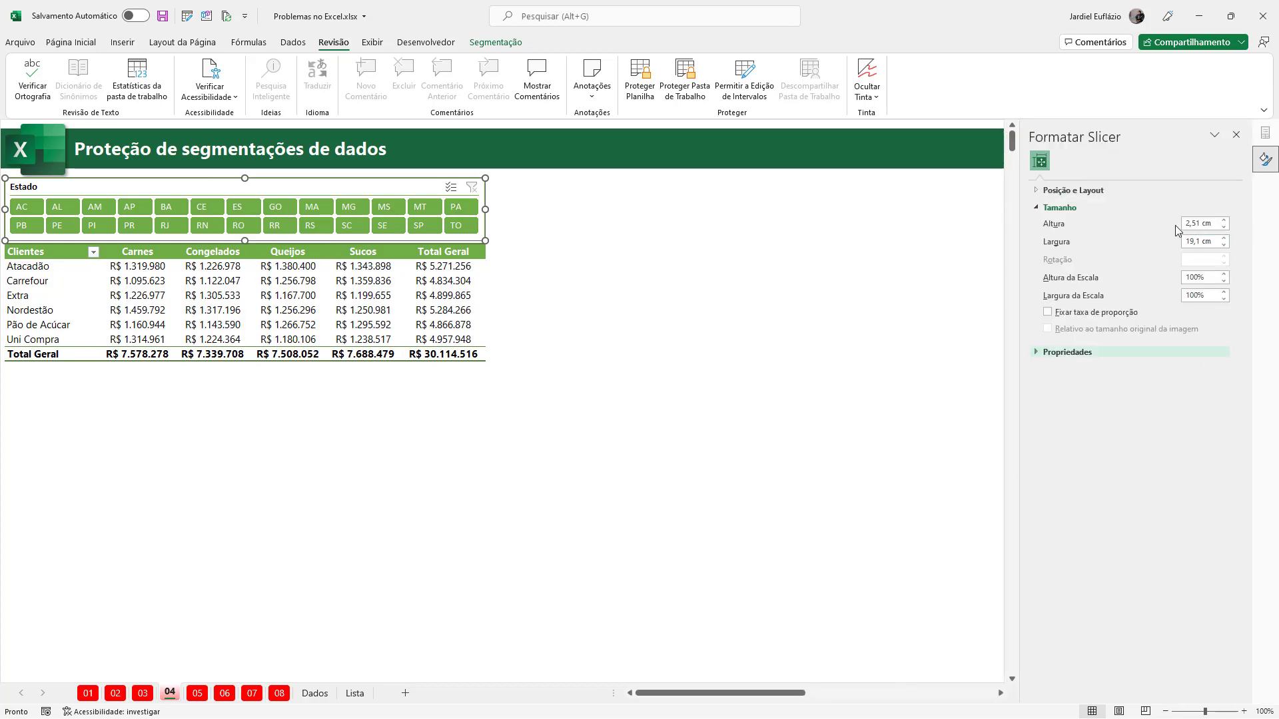
pyautogui.click(1237, 135)
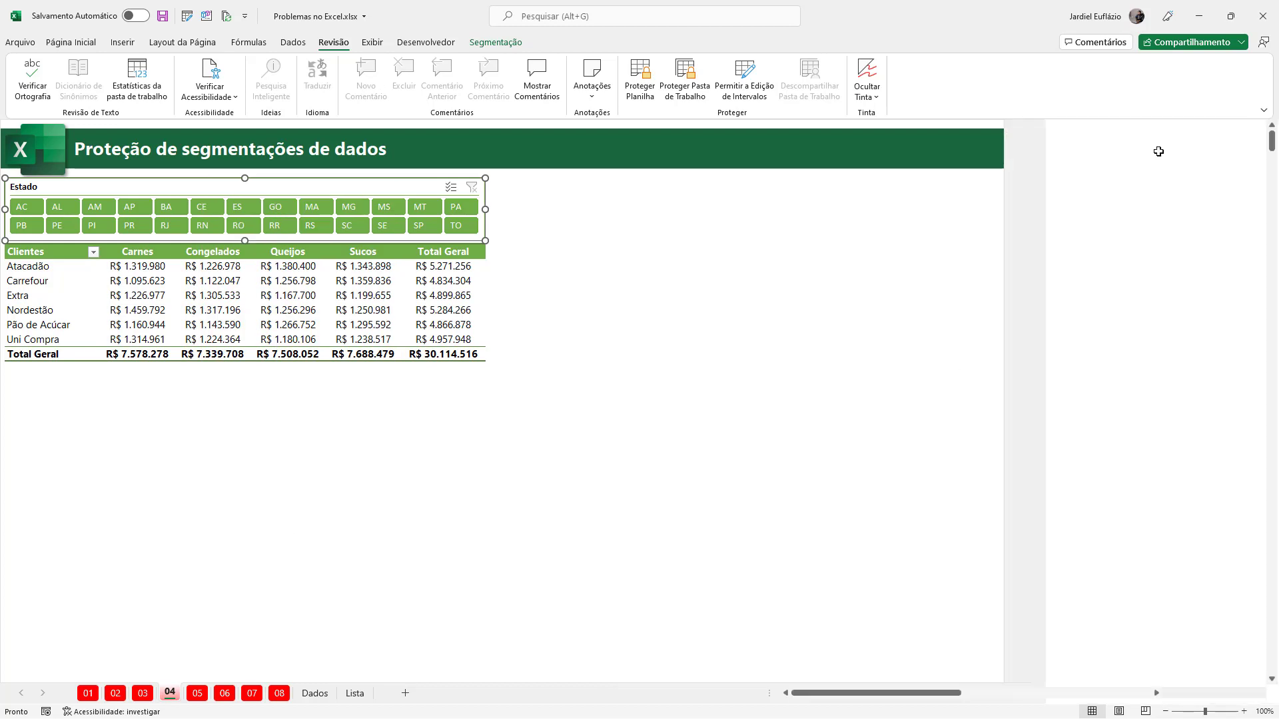
pyautogui.doubleClick(198, 184)
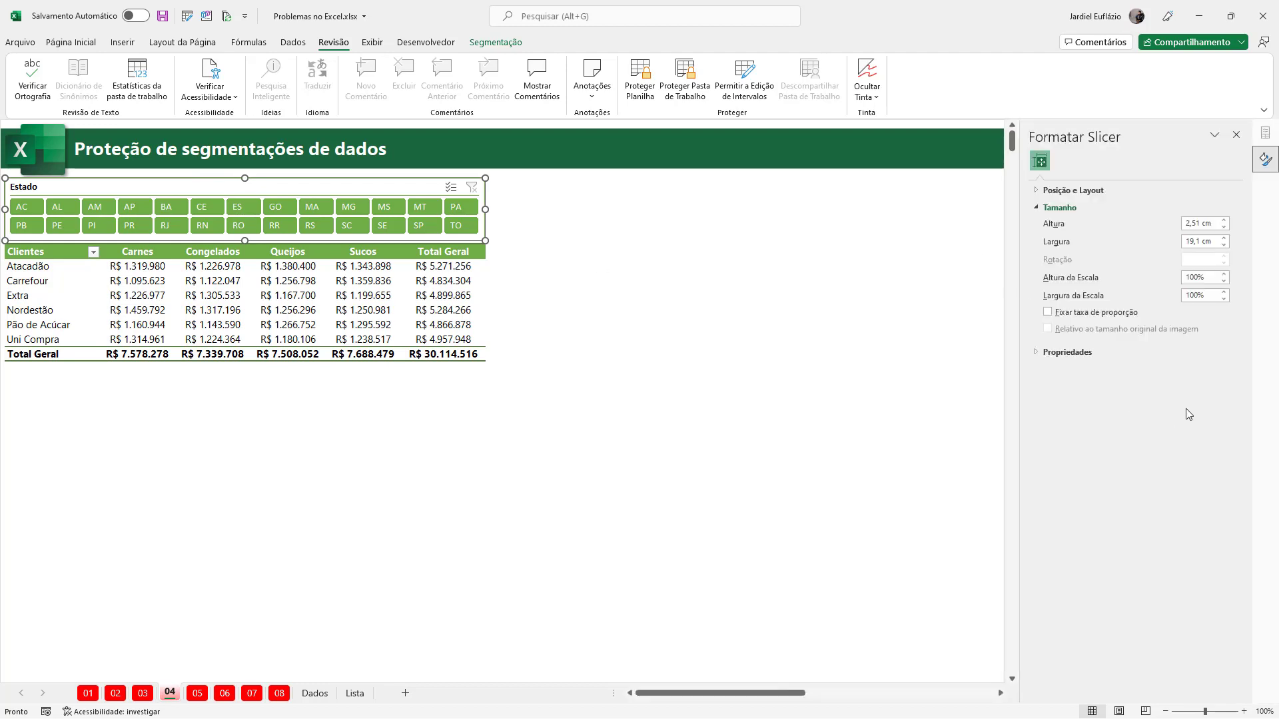
pyautogui.click(1037, 352)
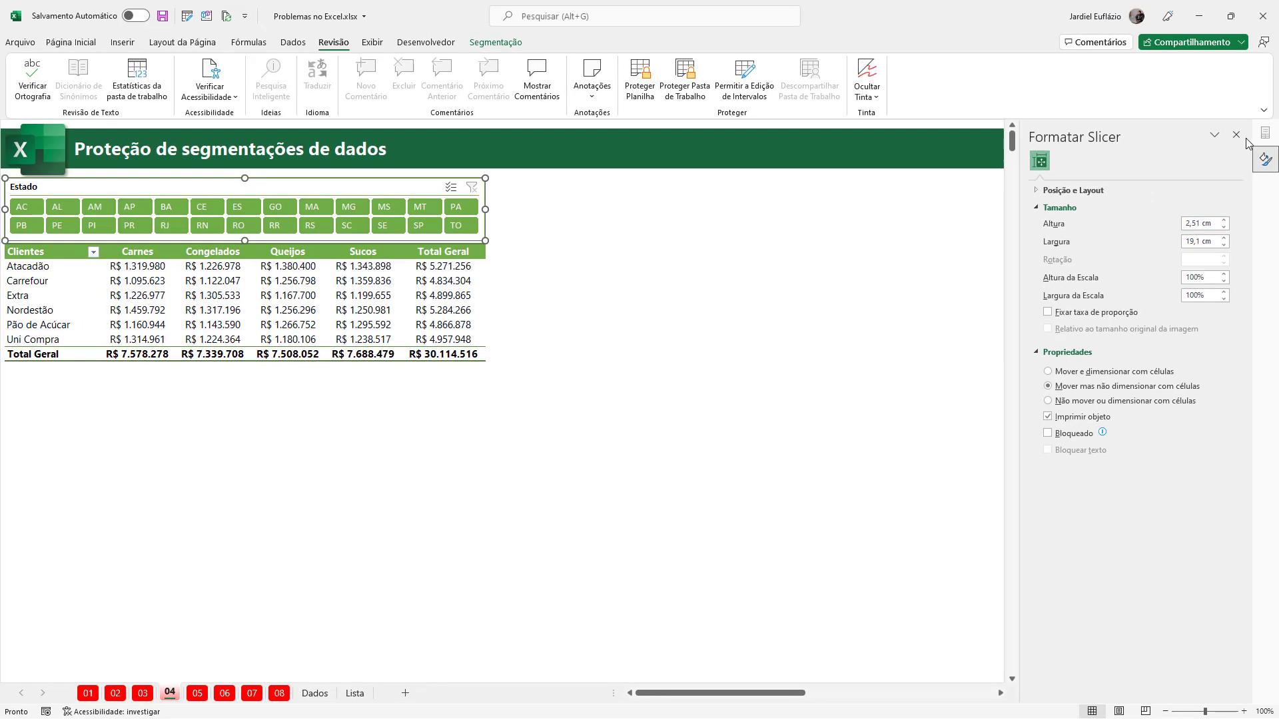
pyautogui.click(1236, 135)
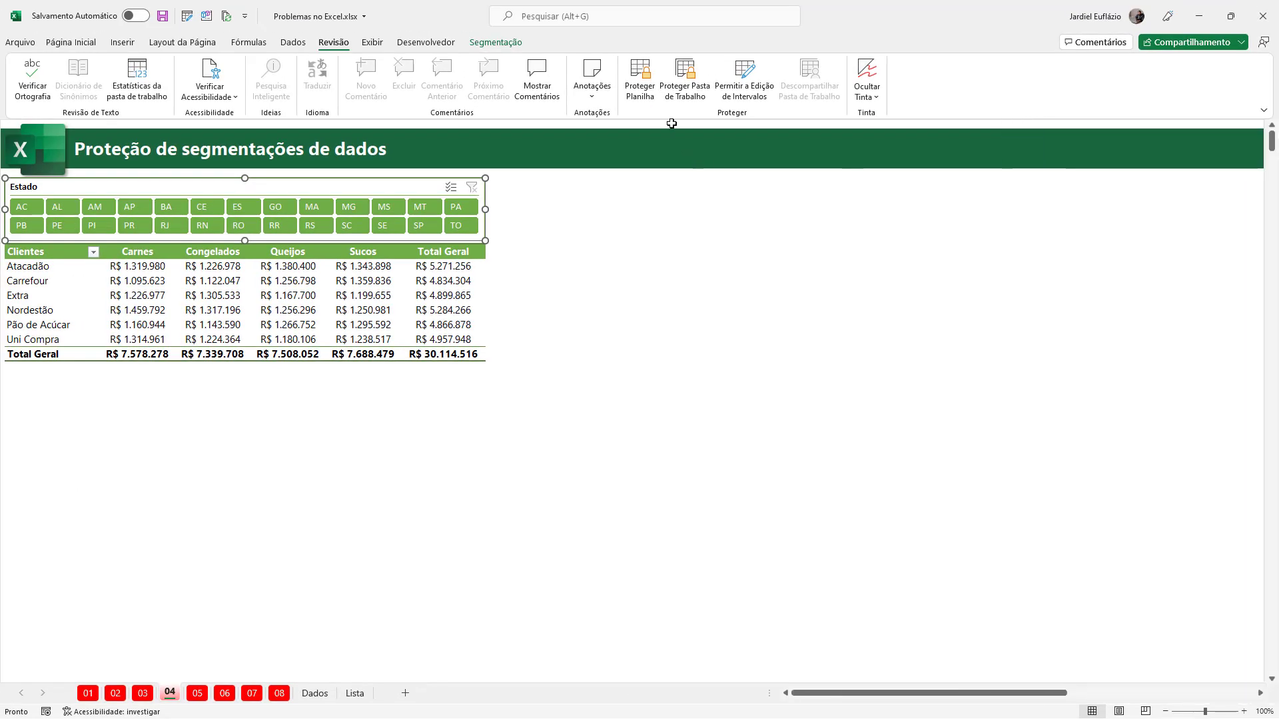
# - Protect sheet 04 without a password or any user permissions, and try filtering the Estado slicer by MG
pyautogui.click(641, 87)
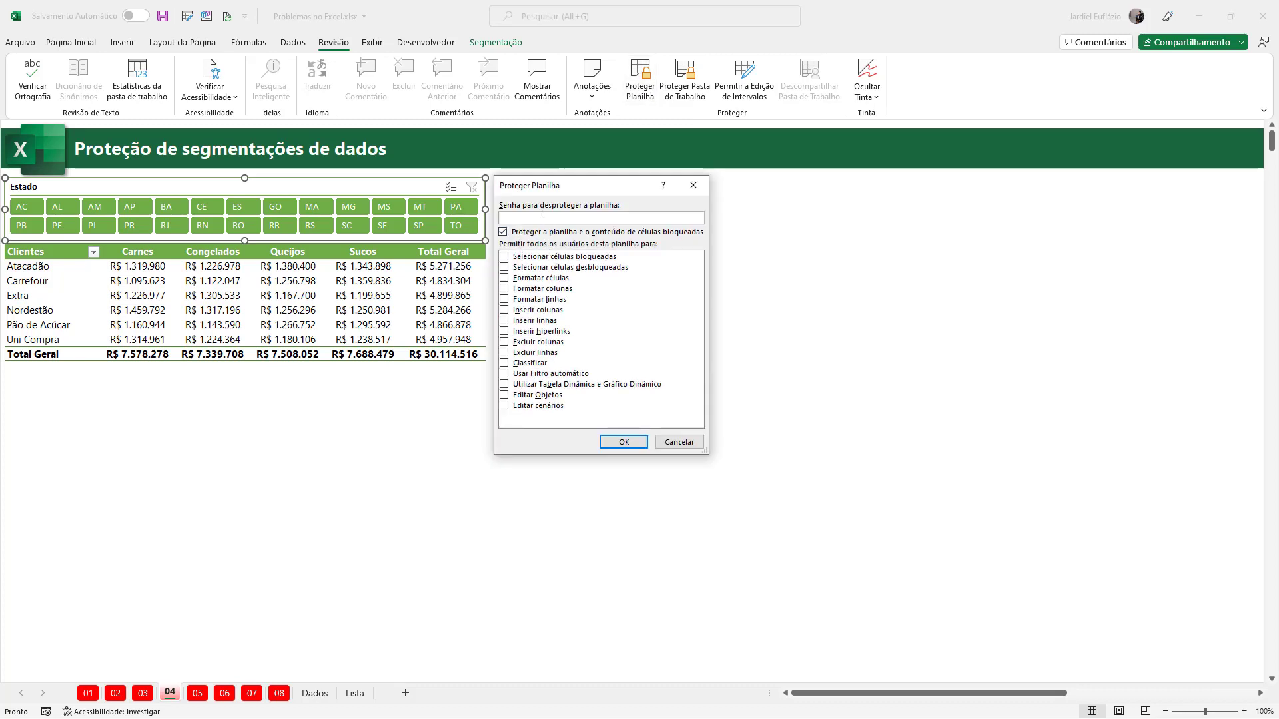
pyautogui.click(619, 442)
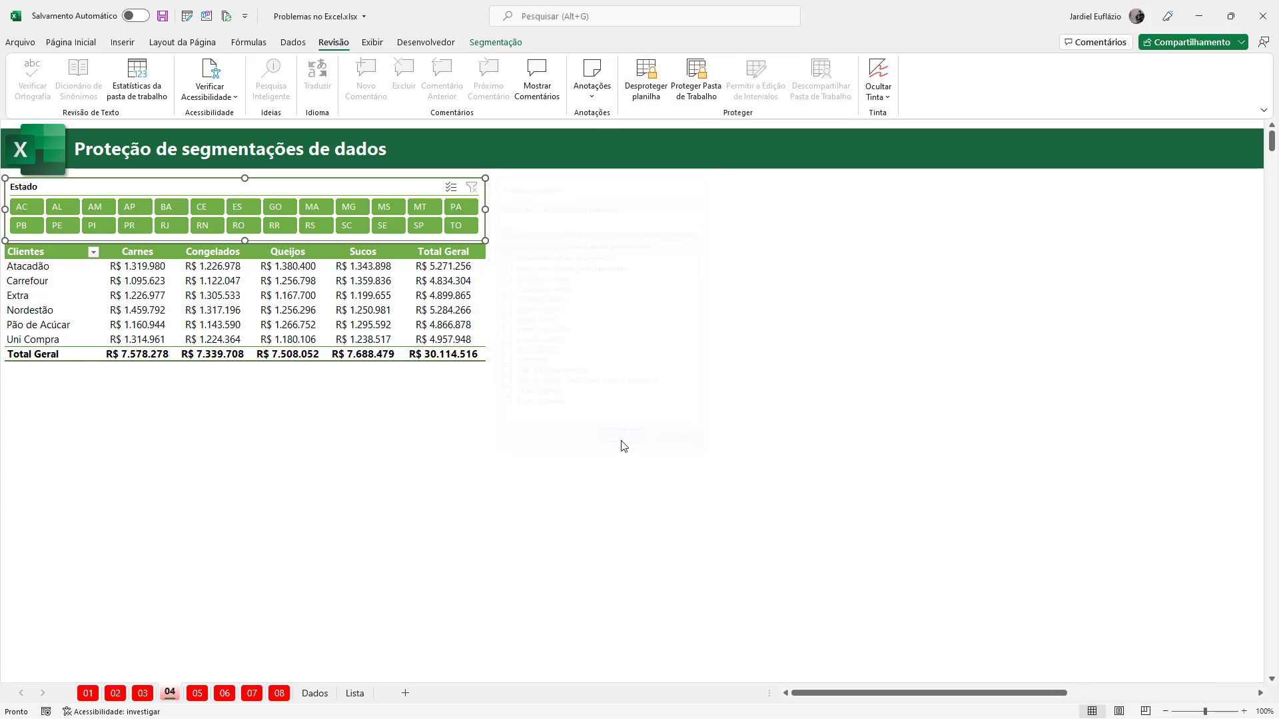
pyautogui.click(478, 310)
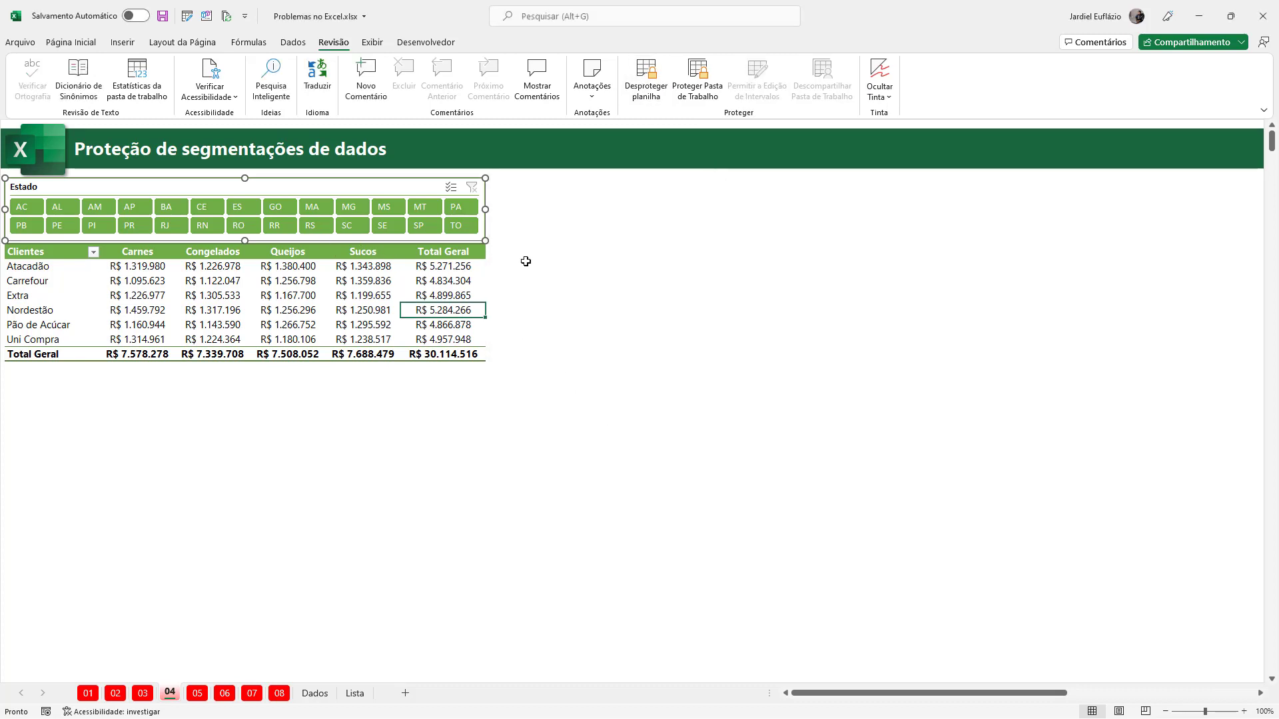
pyautogui.click(353, 209)
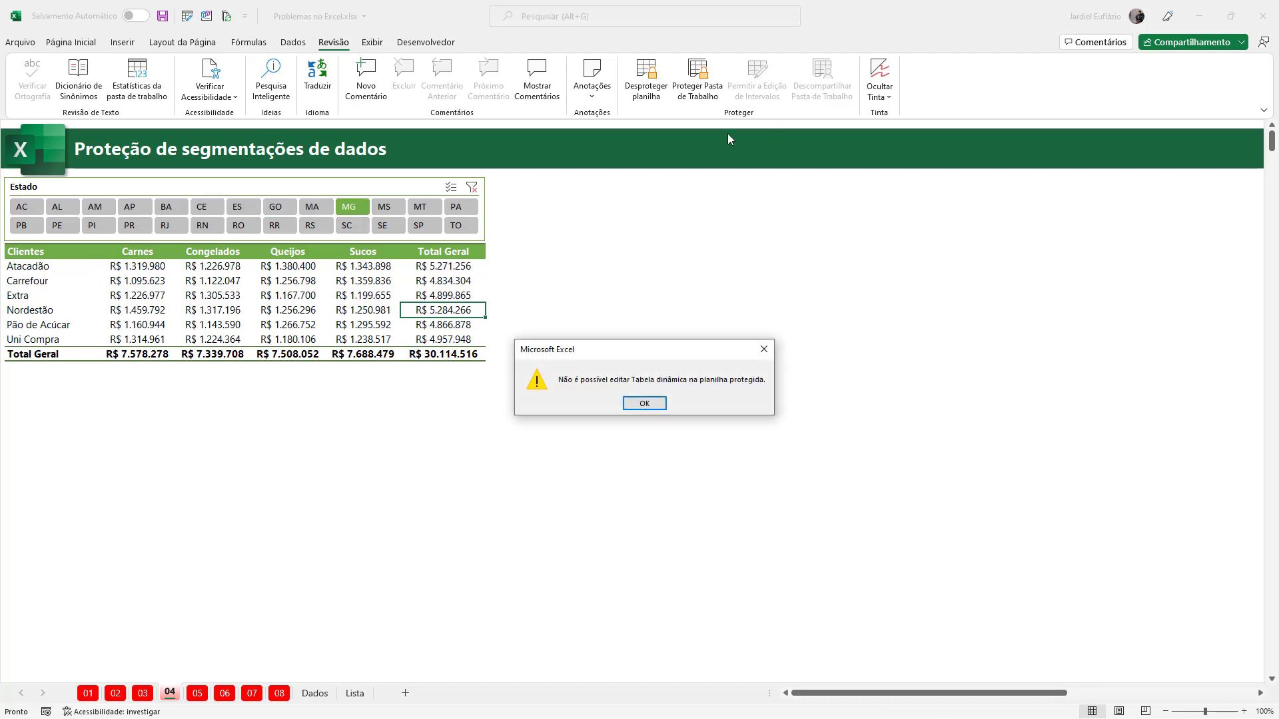
pyautogui.click(648, 401)
# - Unprotect sheet 04 and protect it again without a password, allowing only Utilizar Tabela Dinâmica e Gráfico Dinâmico
pyautogui.click(646, 78)
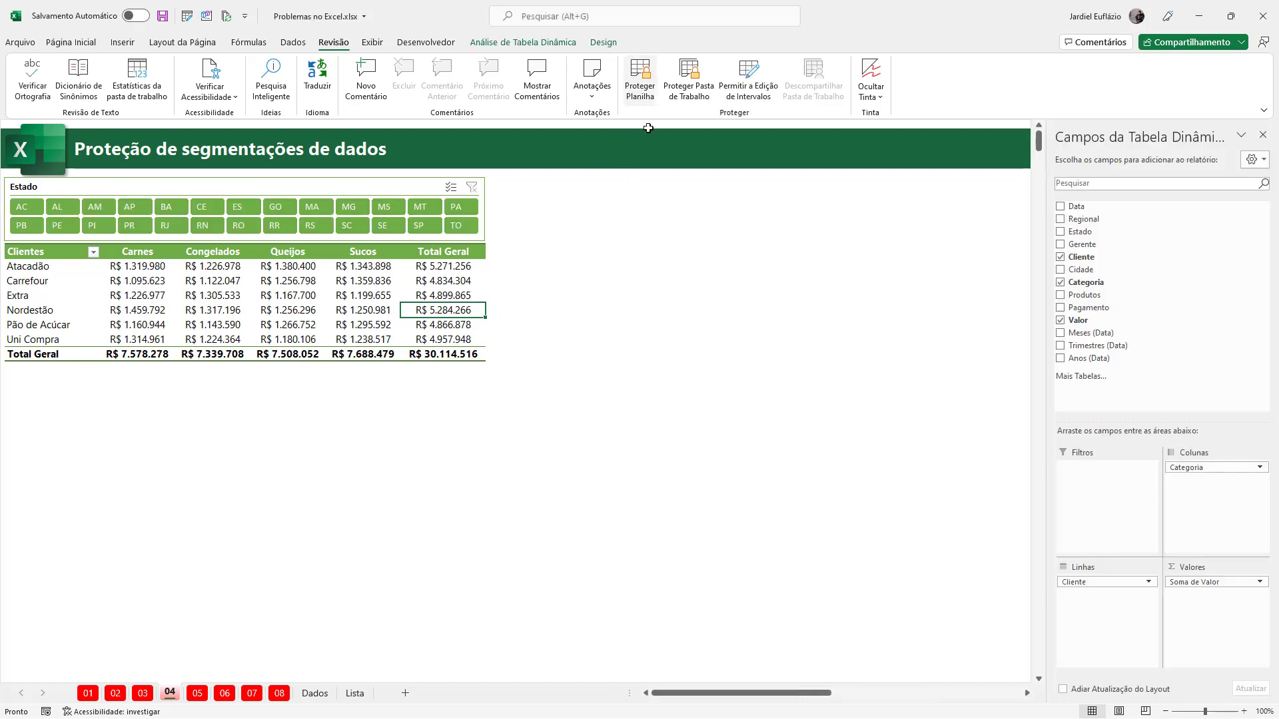
pyautogui.click(639, 80)
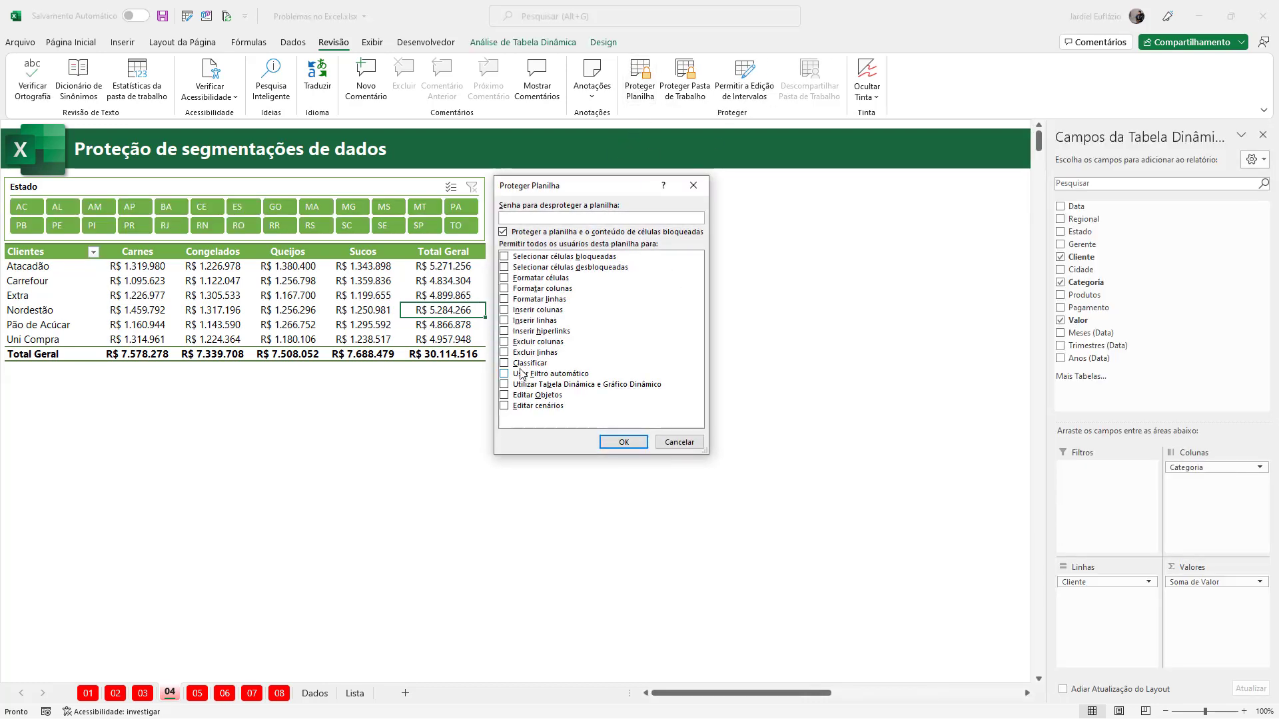
pyautogui.click(505, 385)
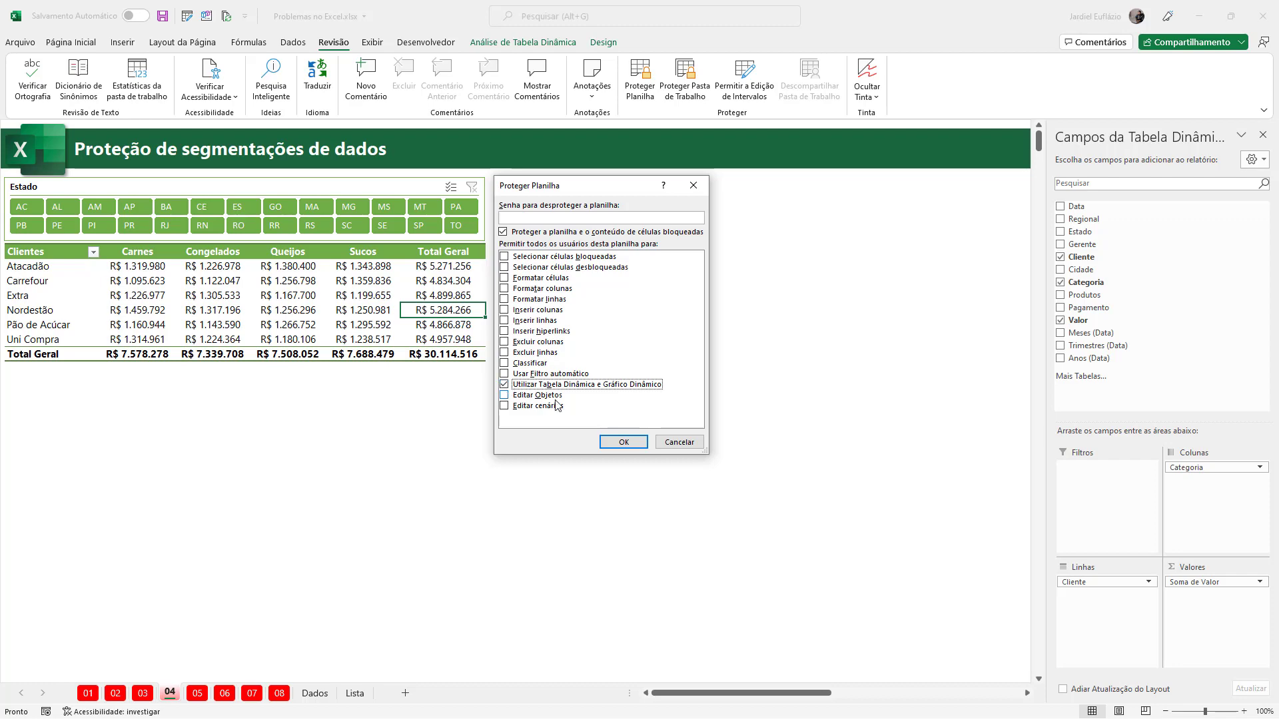
pyautogui.click(626, 442)
# - Test the Estado slicer on the protected sheet by filtering by MT, MG, GO, RN and CE
pyautogui.click(425, 207)
pyautogui.click(349, 207)
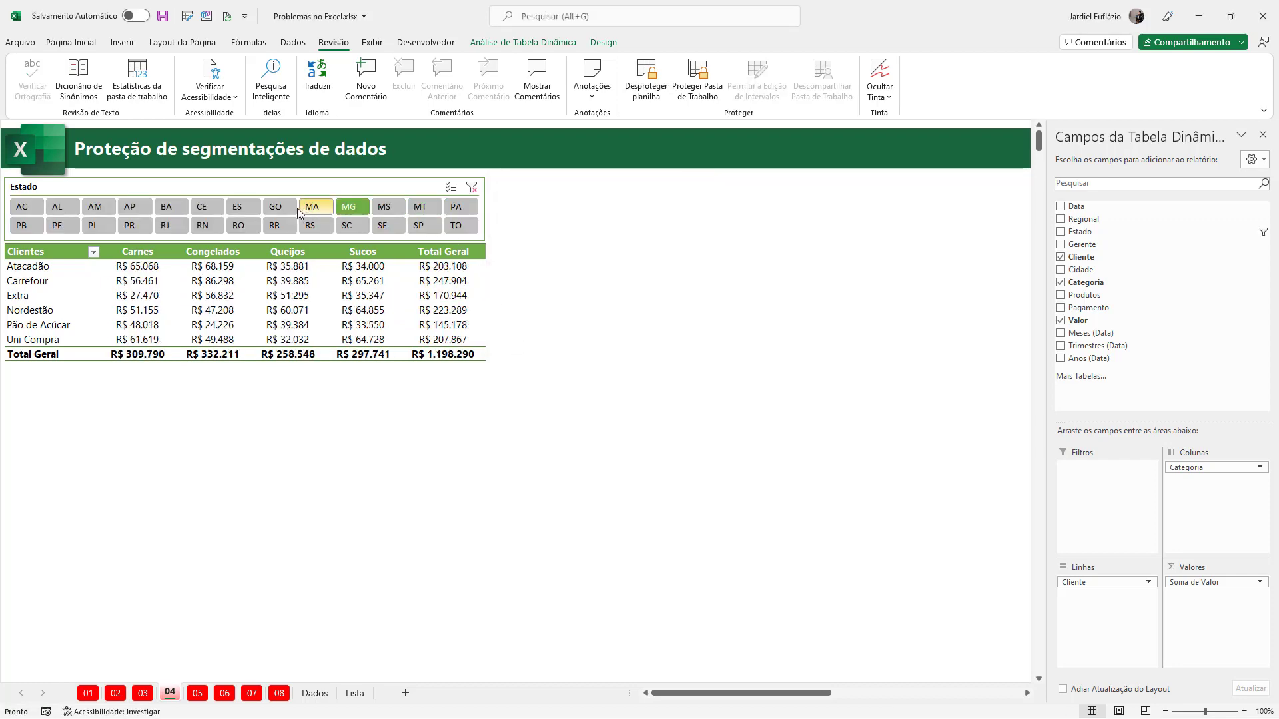
pyautogui.click(275, 207)
pyautogui.click(208, 227)
pyautogui.click(207, 207)
# - Try moving the Estado slicer over the pivot table and enlarging it, undoing each change
pyautogui.click(266, 190)
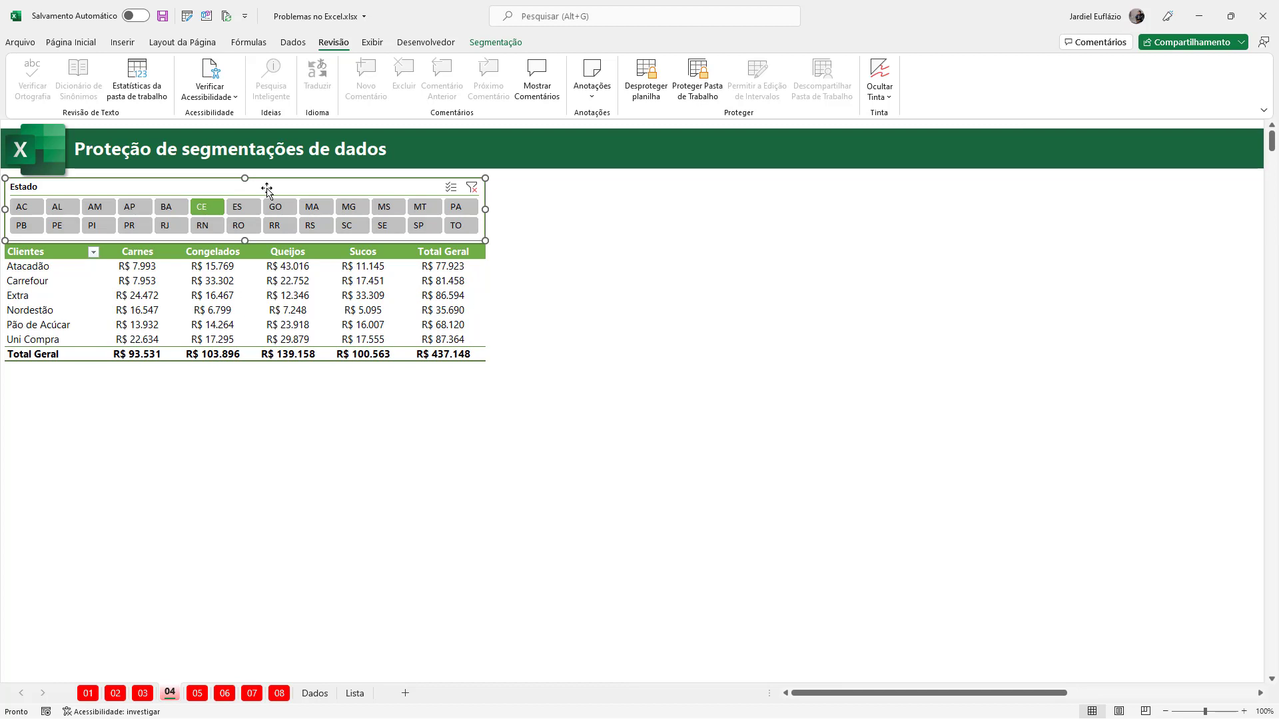
pyautogui.moveTo(266, 190); pyautogui.dragTo(613, 249)
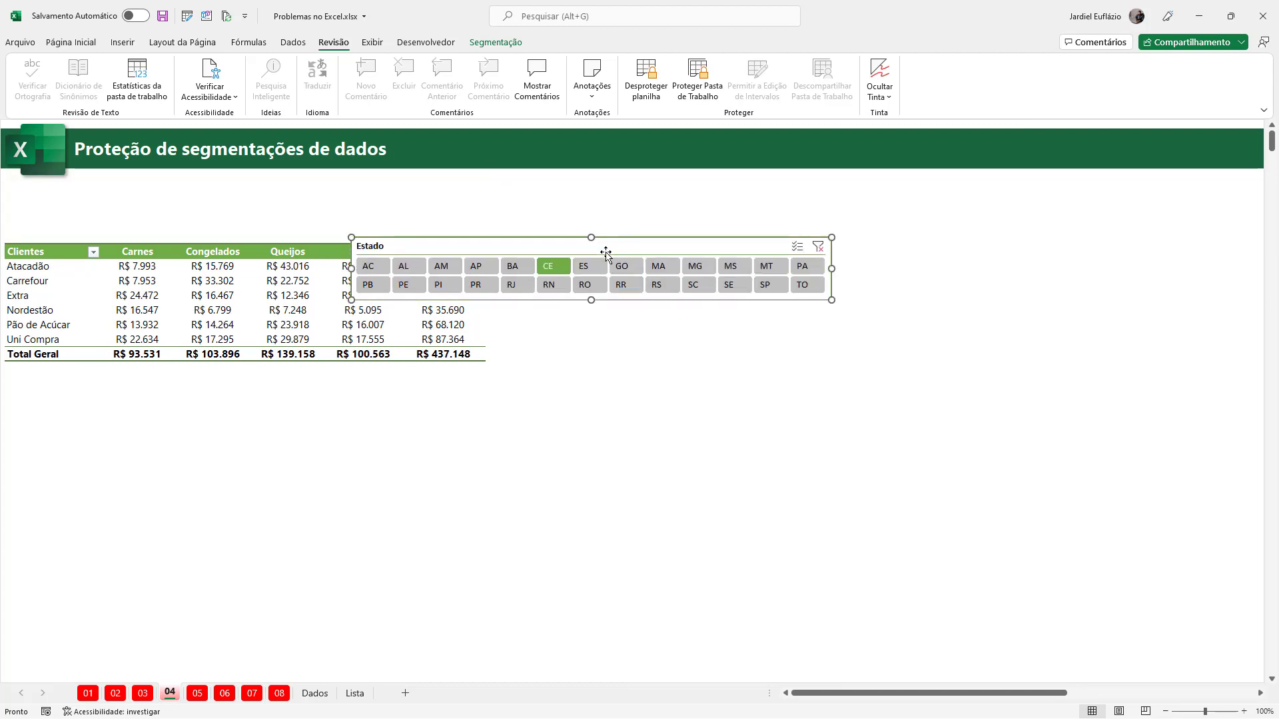
pyautogui.hotkey('ctrl', 'z')
pyautogui.moveTo(490, 241); pyautogui.dragTo(525, 362)
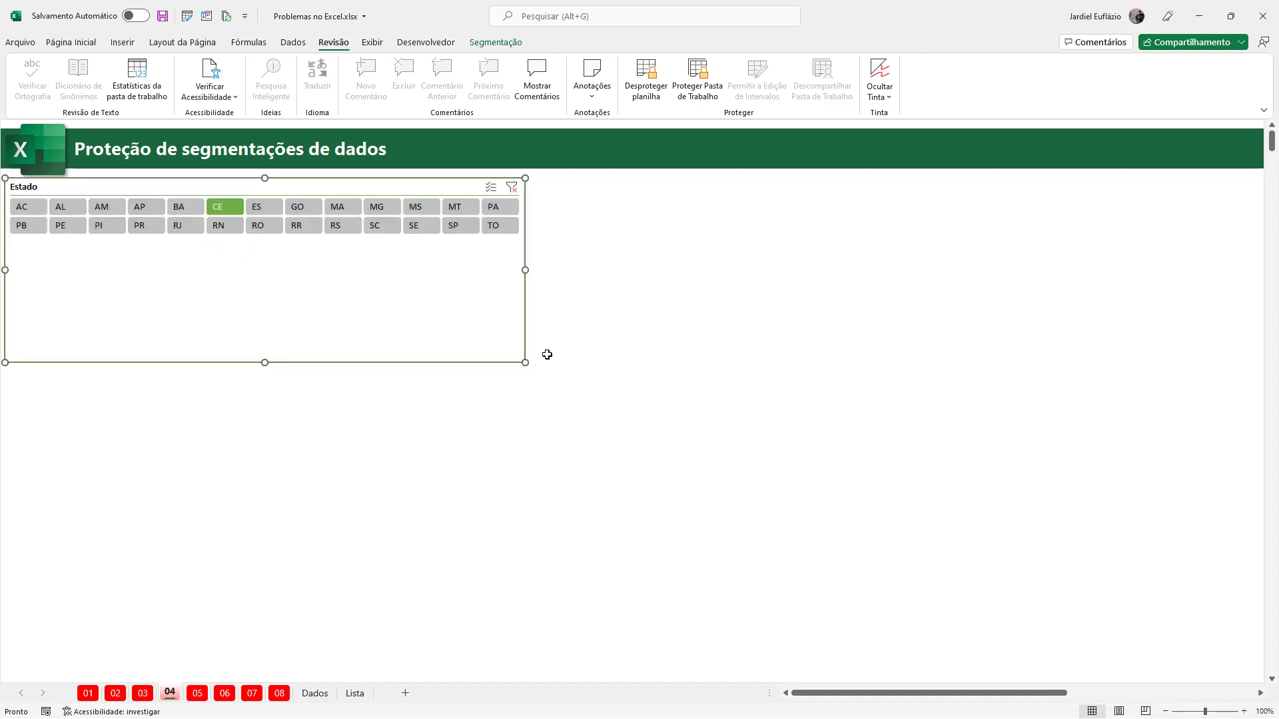
pyautogui.hotkey('ctrl', 'z')
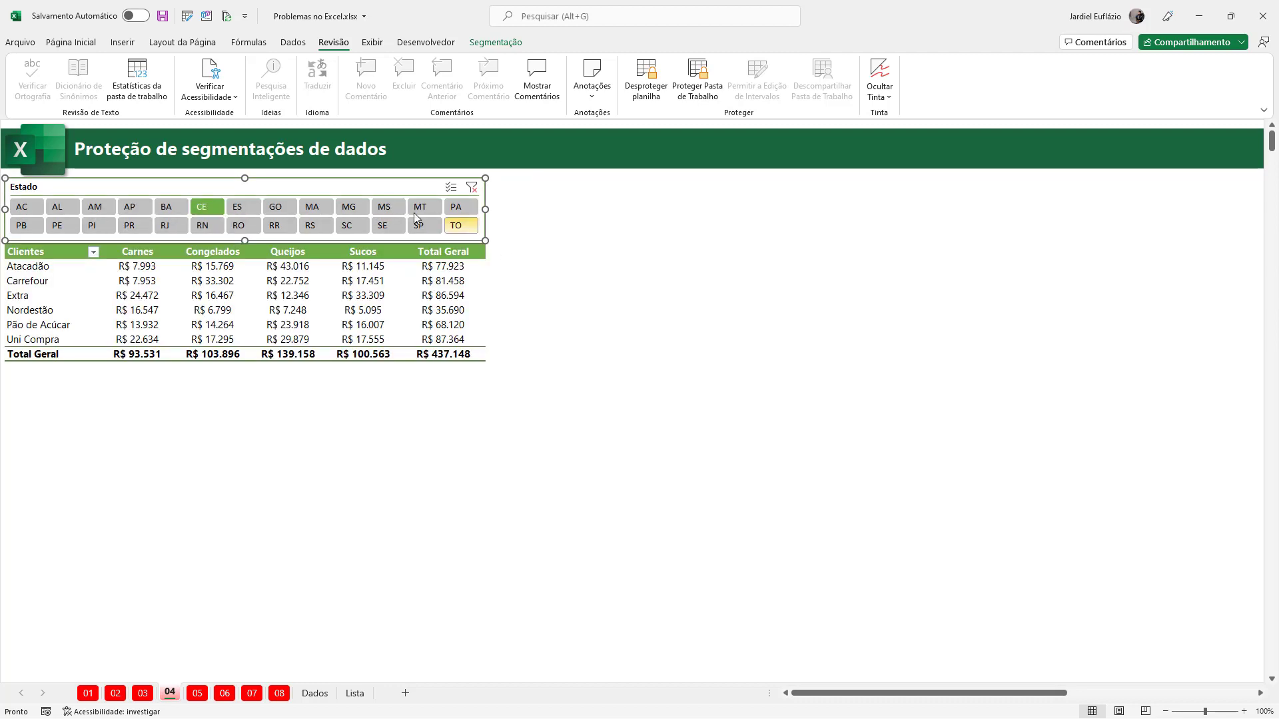
# - Turn on Desabilitar redimensionamento e movimentação in the Estado slicer's position and layout settings
pyautogui.rightClick(333, 188)
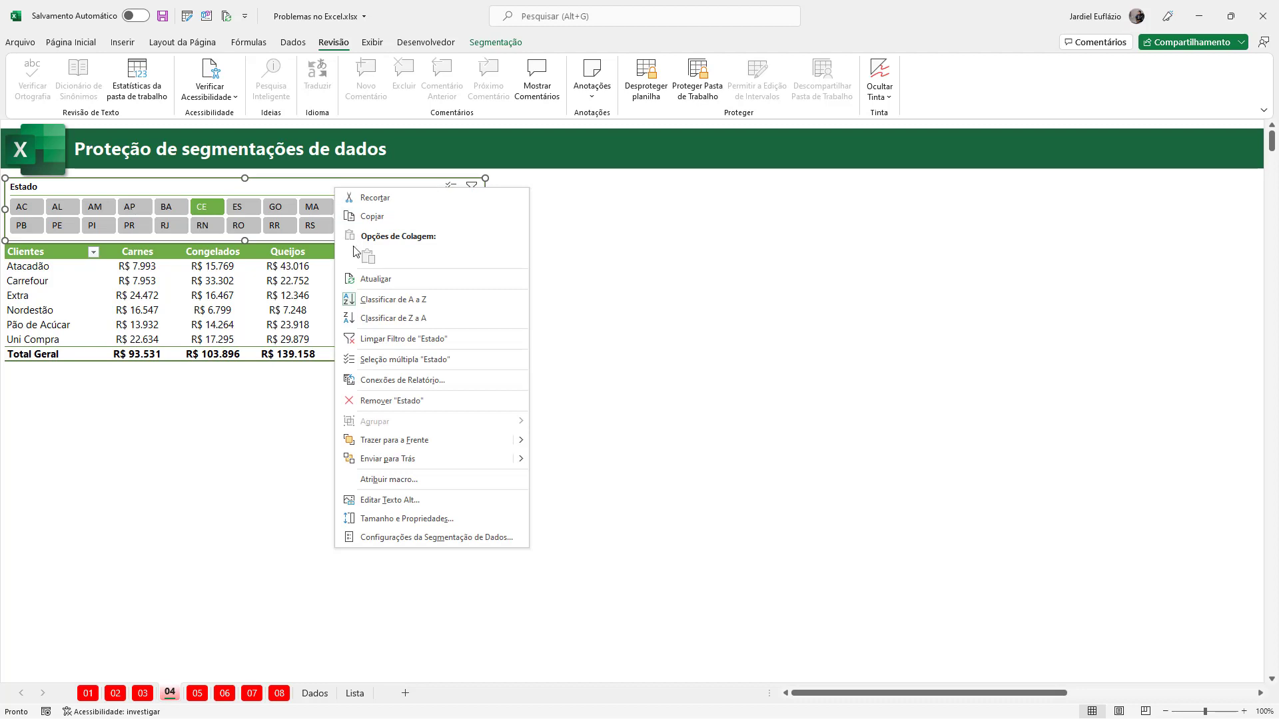
pyautogui.click(407, 519)
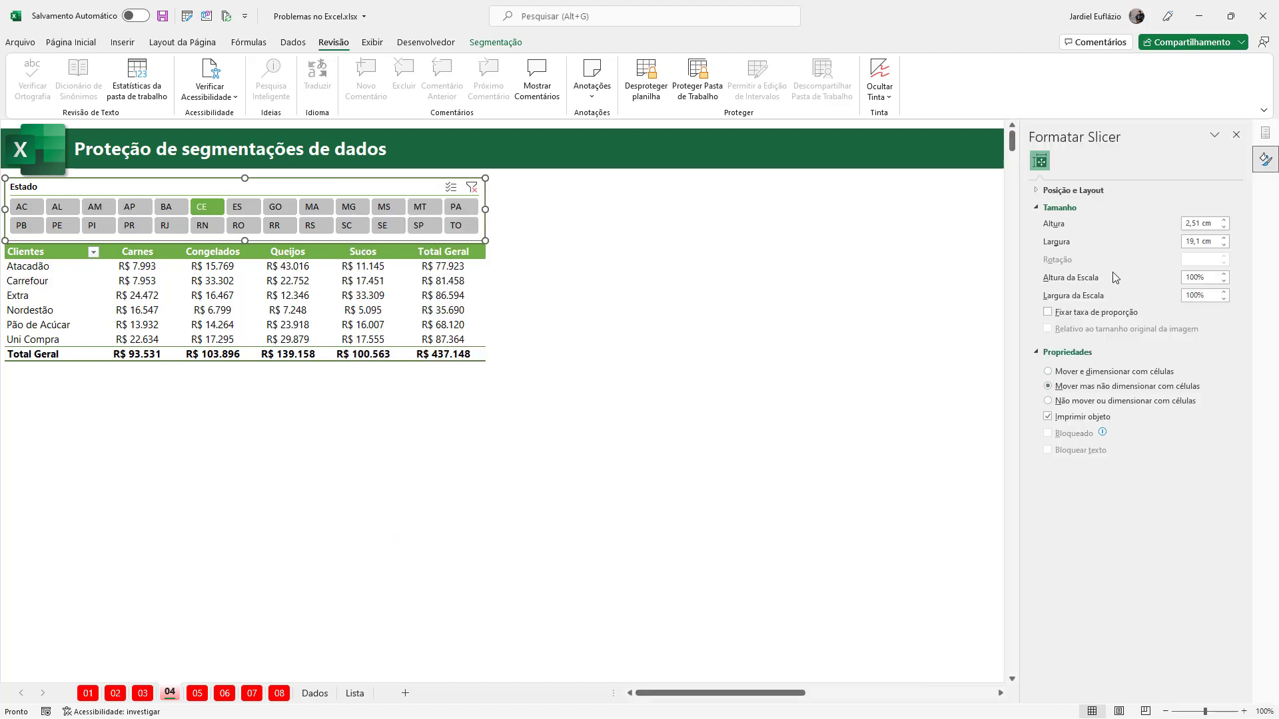
pyautogui.click(1039, 192)
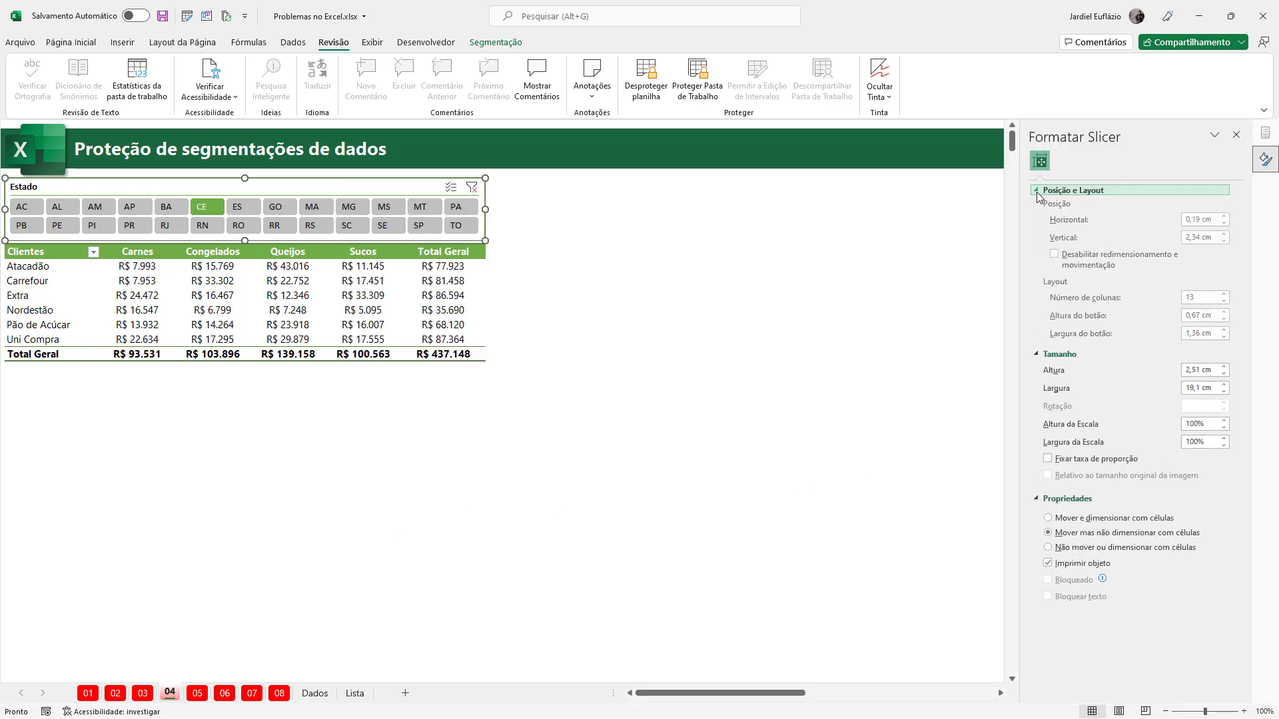
pyautogui.click(1065, 262)
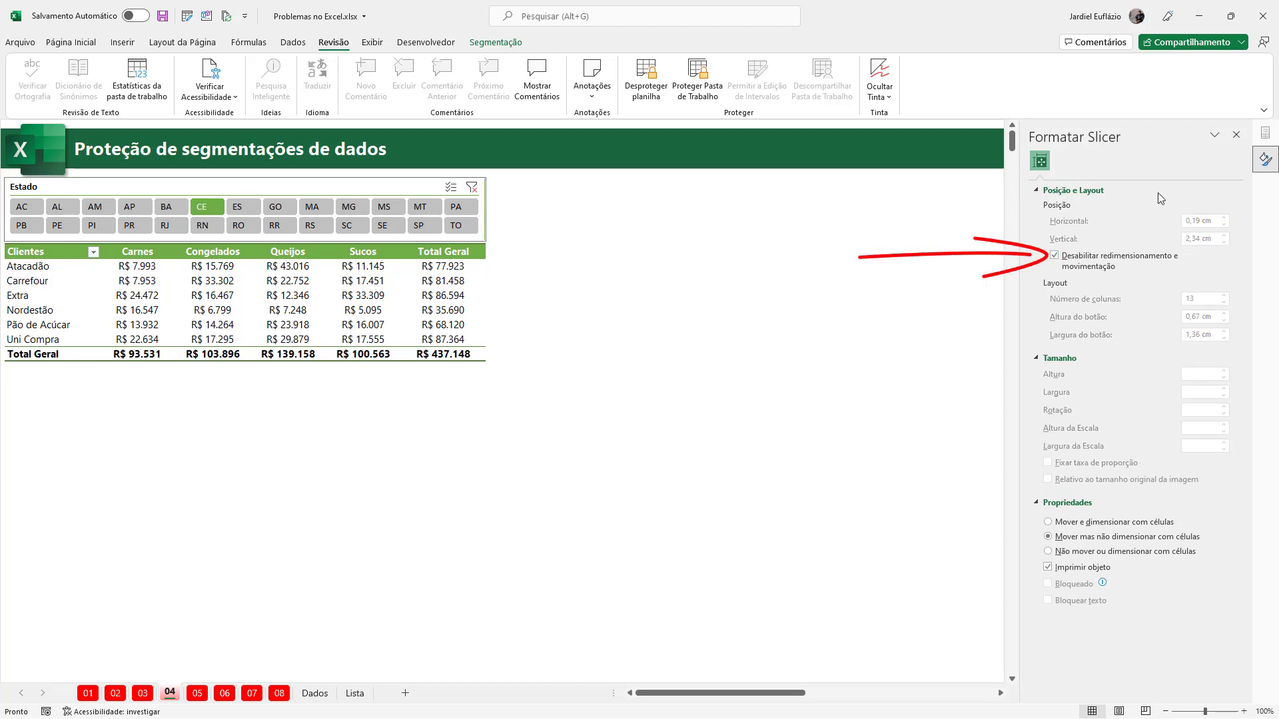
pyautogui.click(1236, 135)
# - Filter the pivot table with the fixed Estado slicer by MG, CE, MG again, RS and finally RR
pyautogui.click(349, 207)
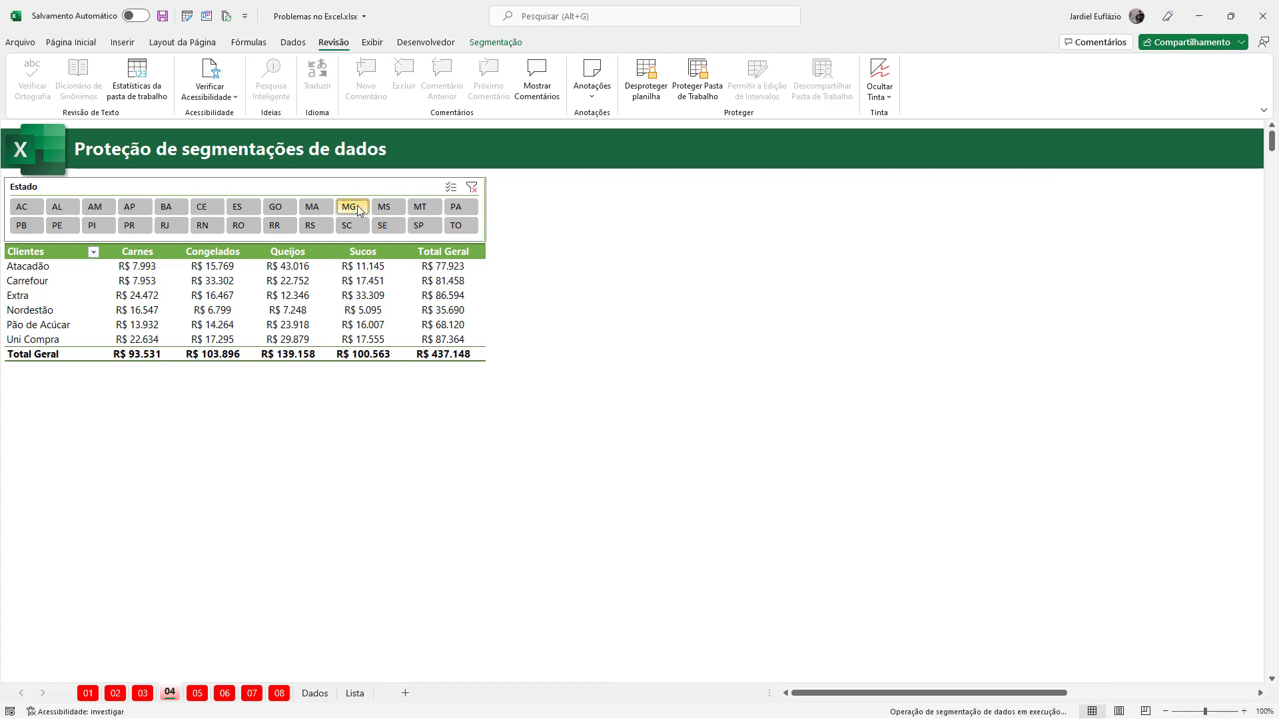
pyautogui.click(208, 208)
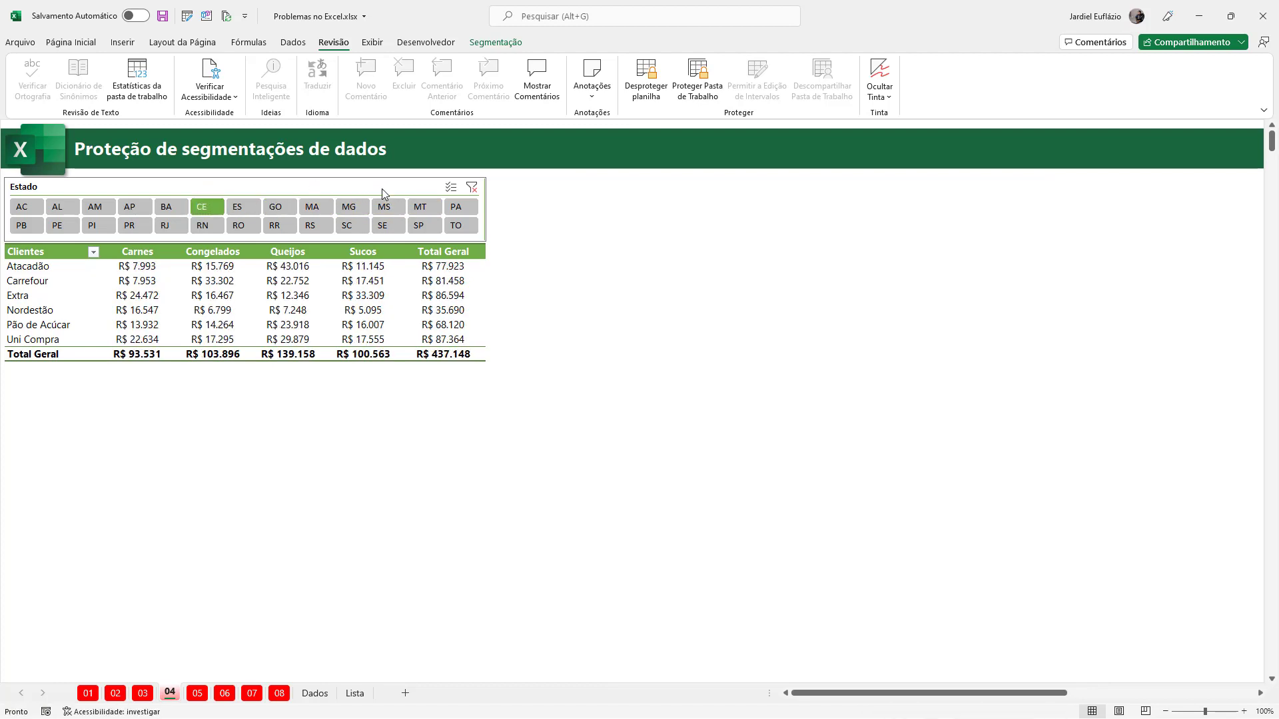
pyautogui.click(348, 206)
pyautogui.click(309, 225)
pyautogui.click(275, 226)
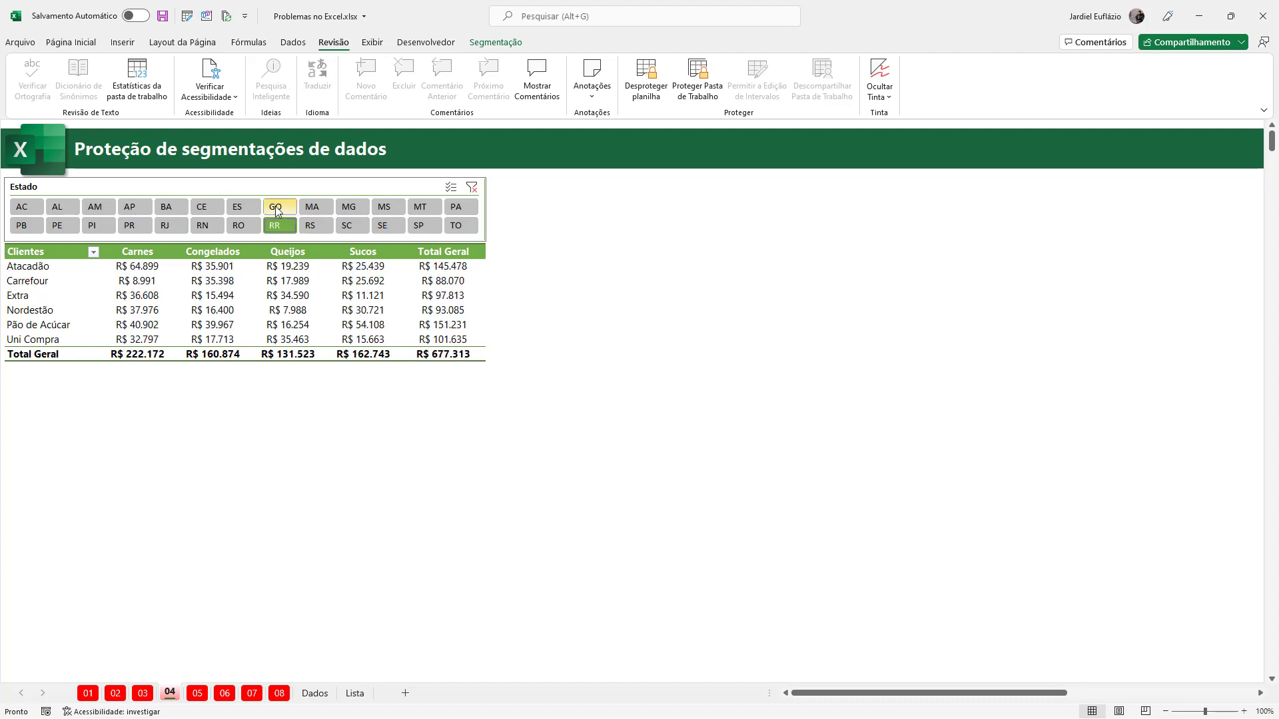
# - Examine the Regional and Valor table on sheet 05 and its source data on the Dados sheet
pyautogui.click(197, 693)
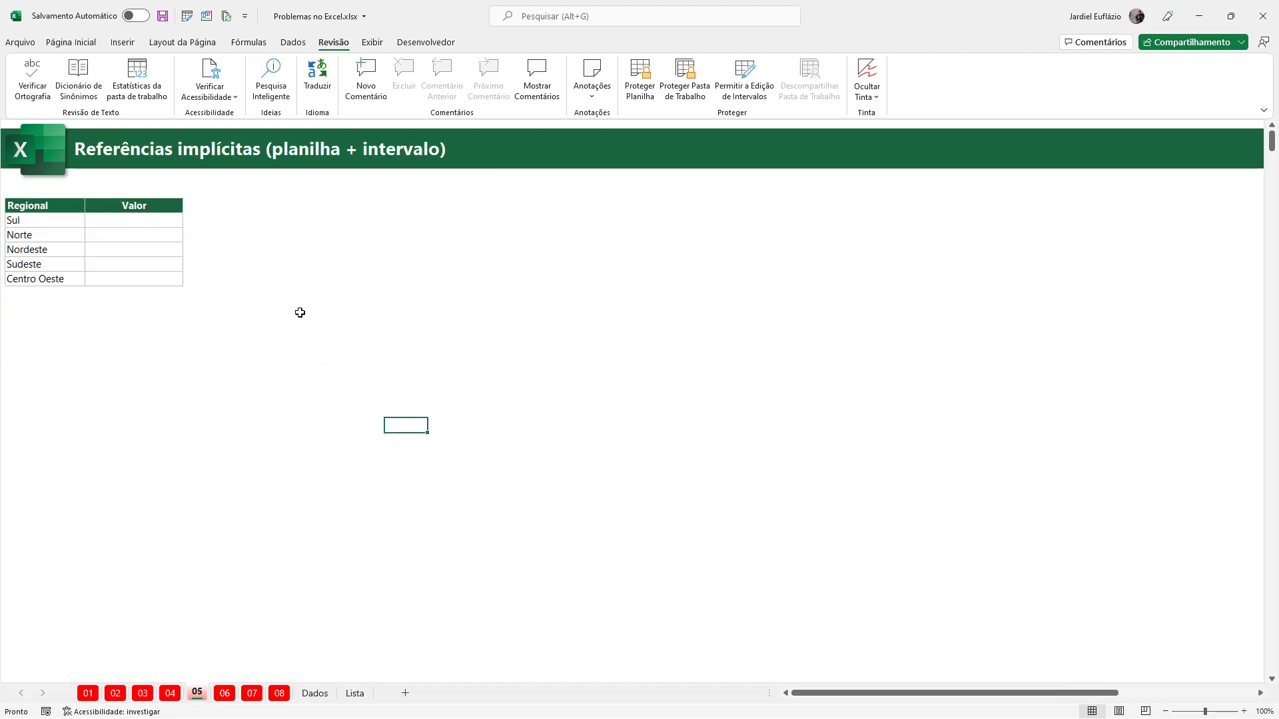
pyautogui.click(136, 223)
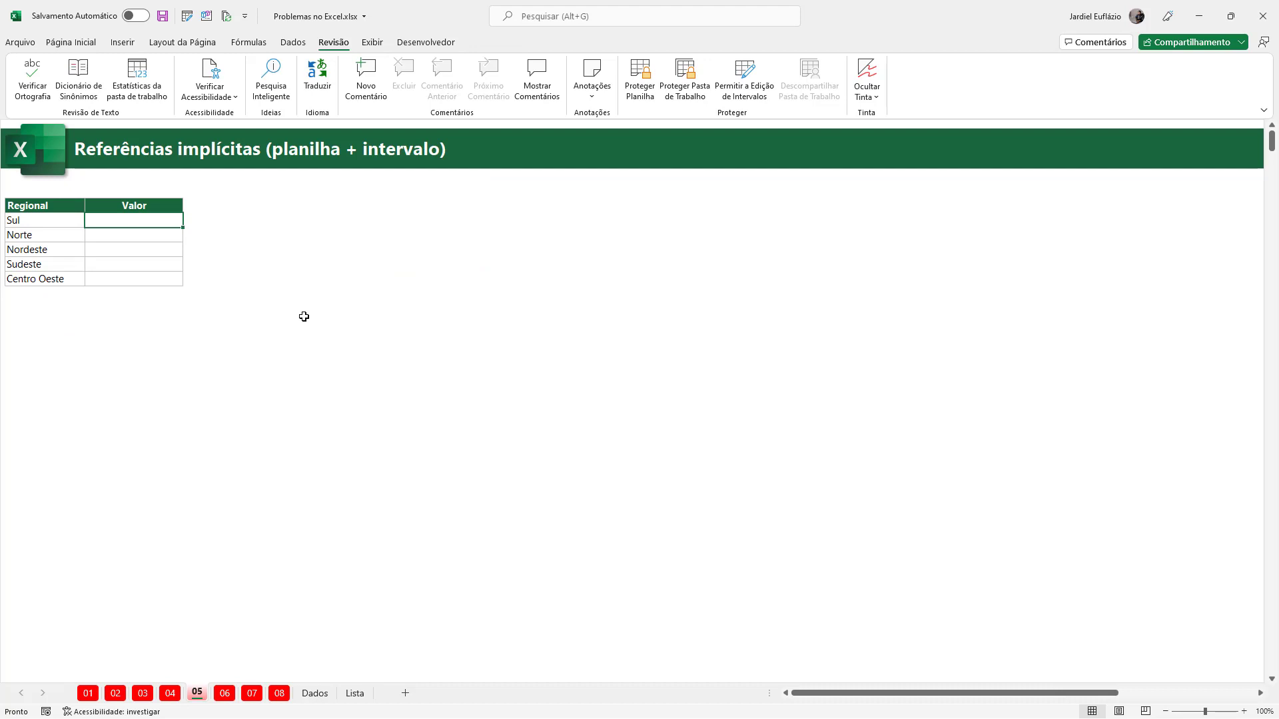
pyautogui.moveTo(67, 220); pyautogui.dragTo(57, 278)
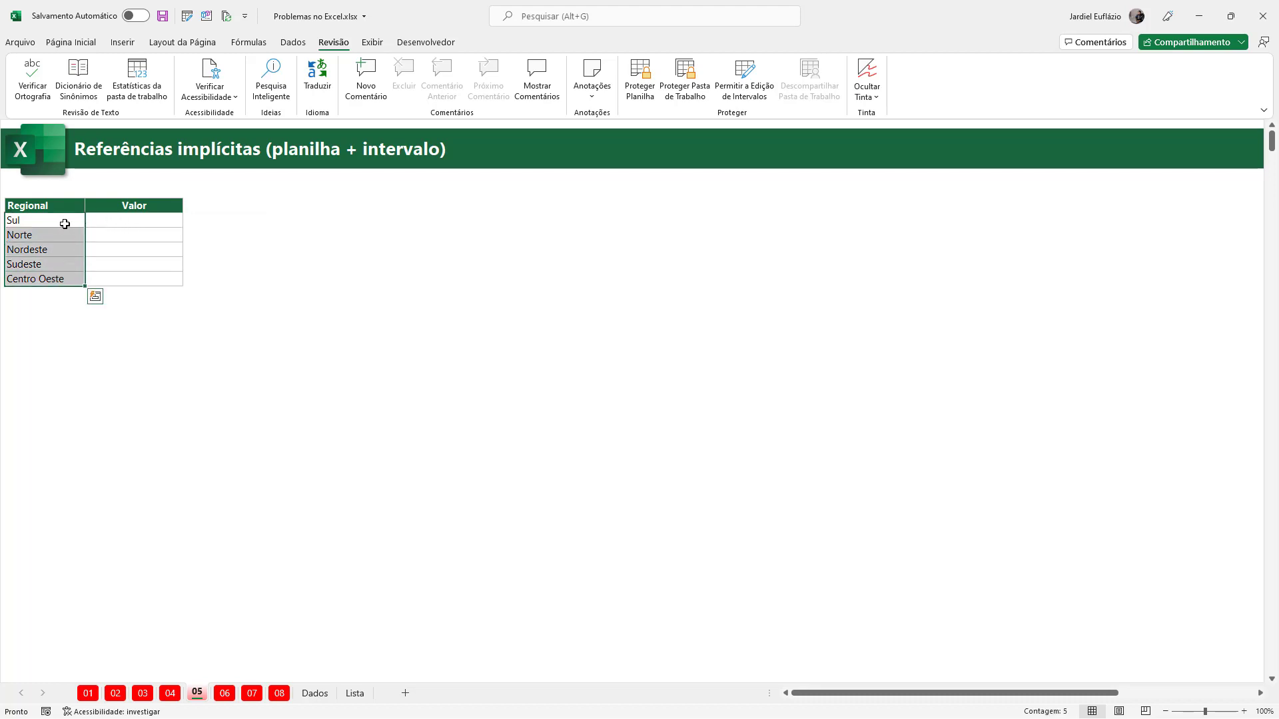
pyautogui.click(104, 220)
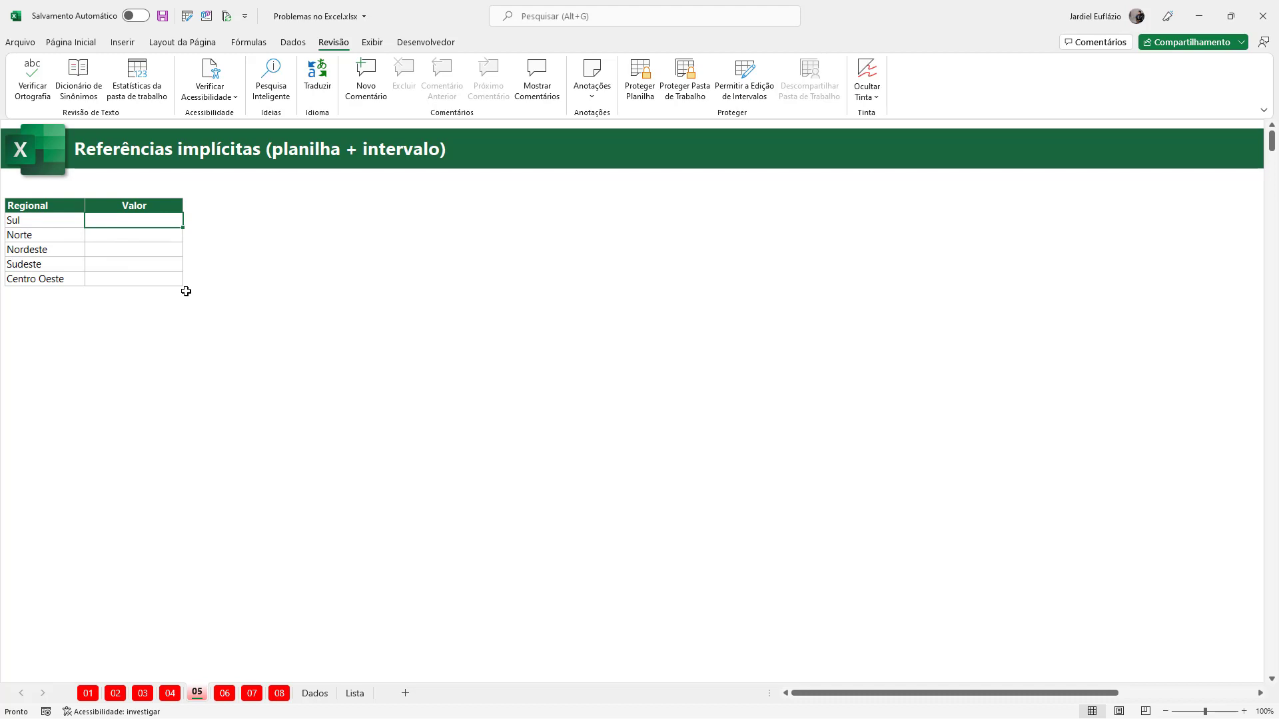
pyautogui.click(315, 693)
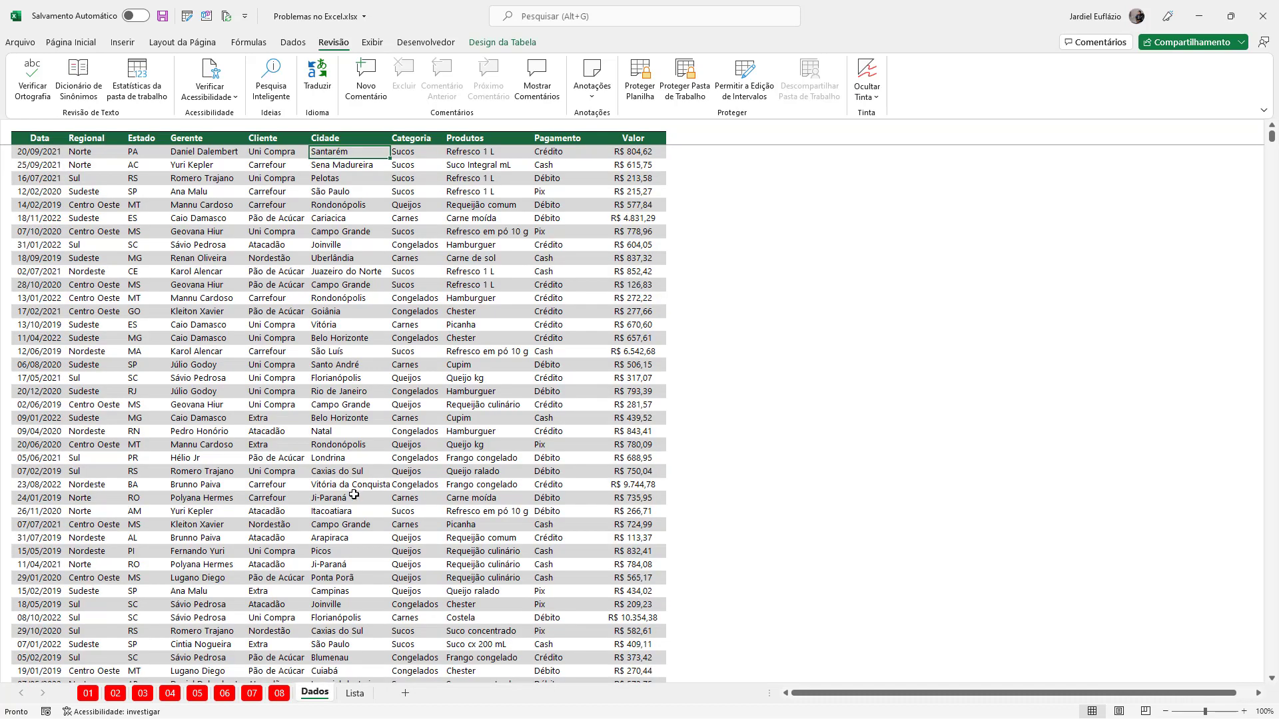
pyautogui.click(197, 692)
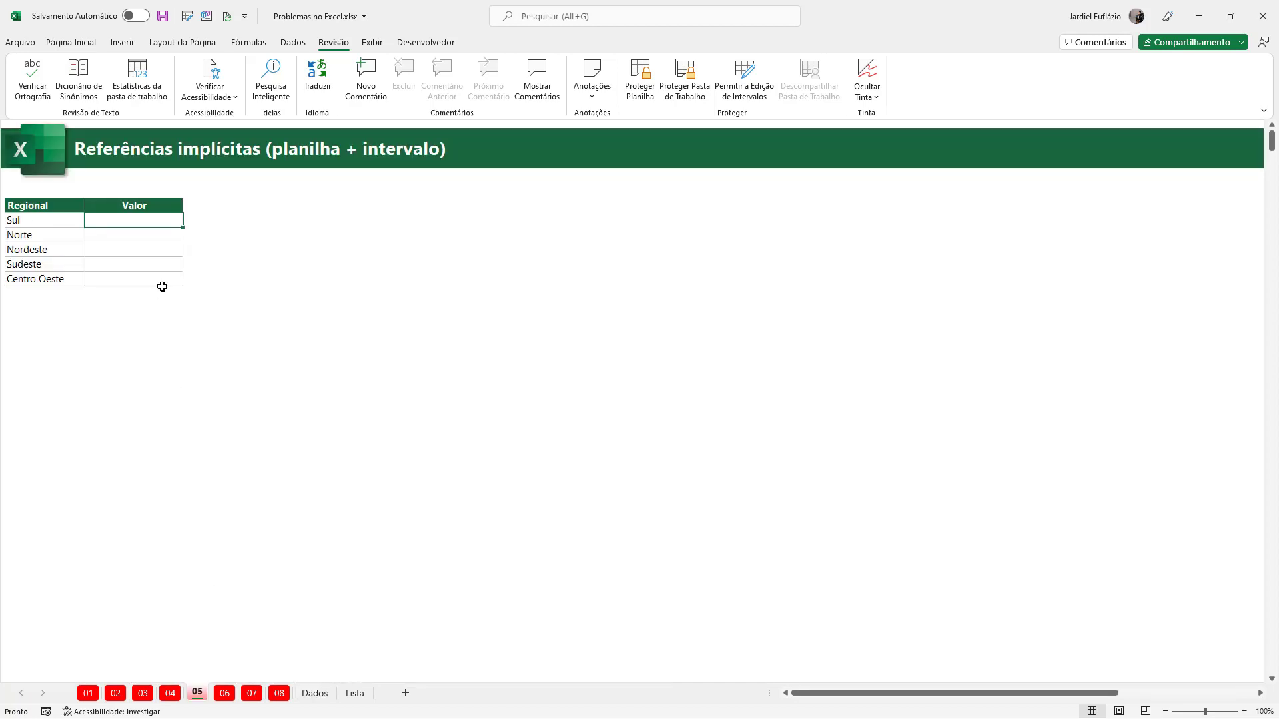
# - Start a SOMASES formula in Sul's Valor cell on sheet 05, summing fVendas[Valor] with fVendas[Regional] as the criteria range
pyautogui.write('=SOMASES(')
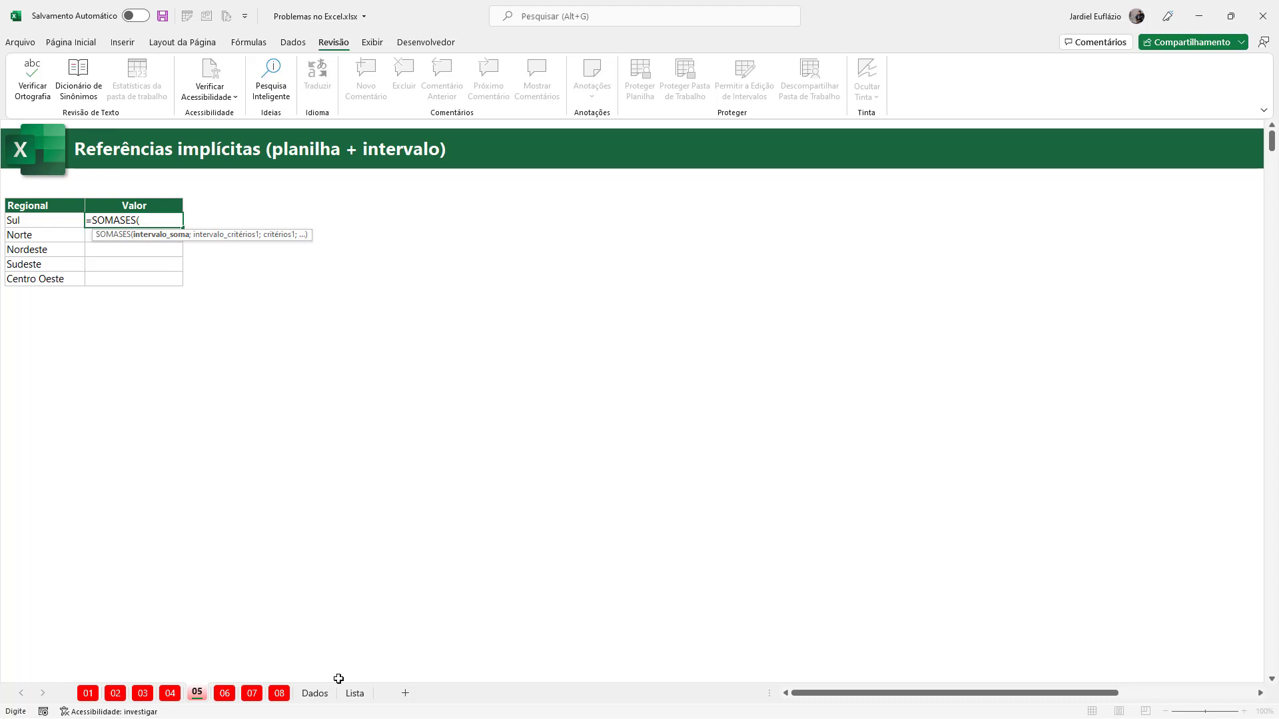
pyautogui.click(322, 698)
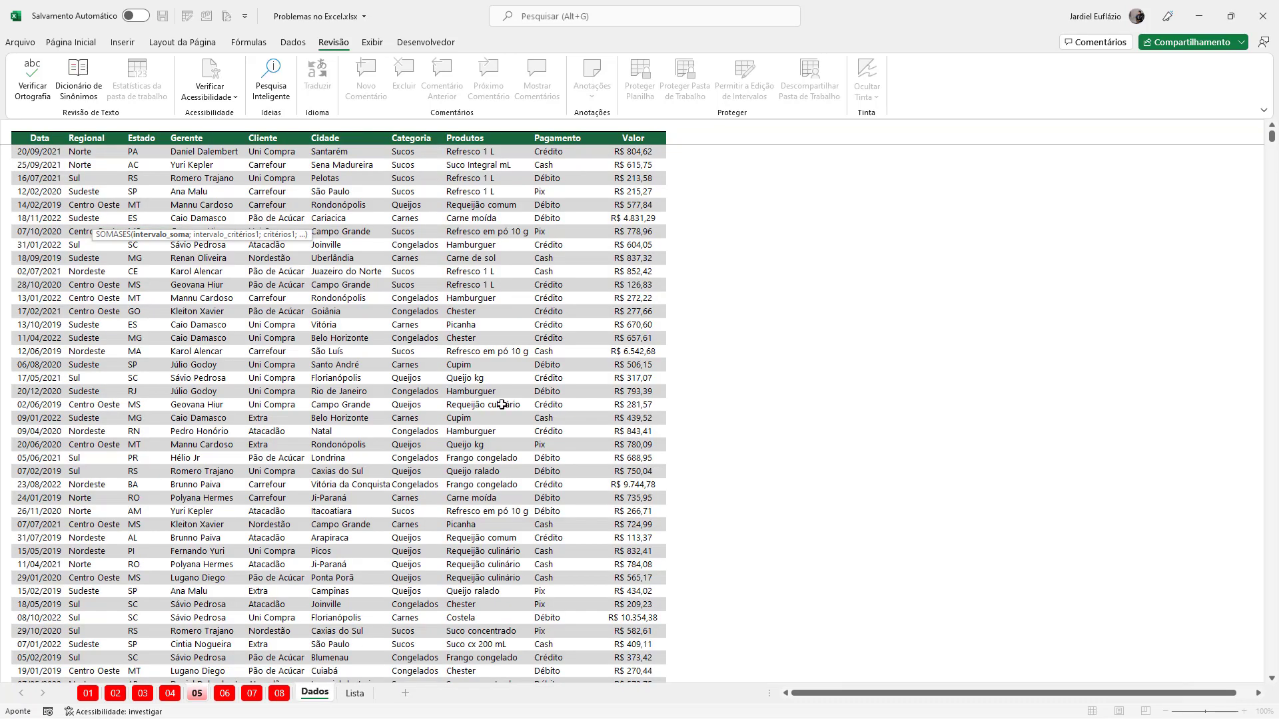
pyautogui.click(646, 200)
pyautogui.hotkey('ctrl', 'space')
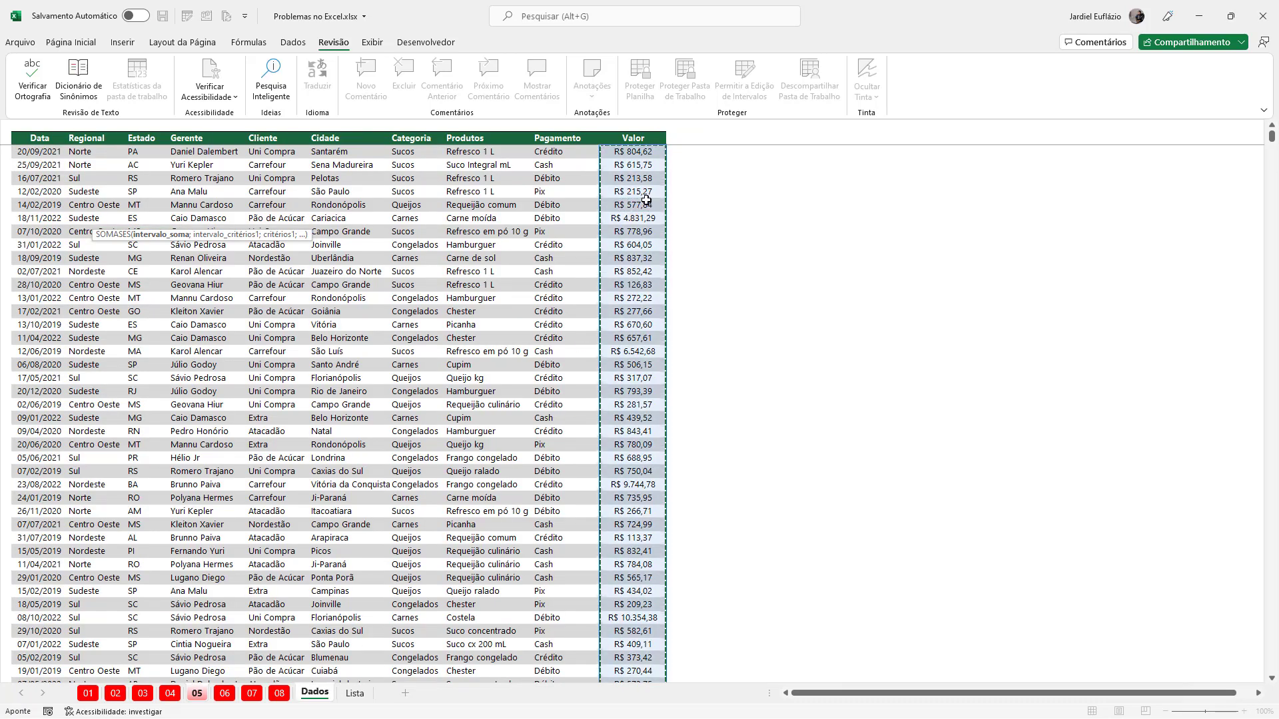
pyautogui.write(';')
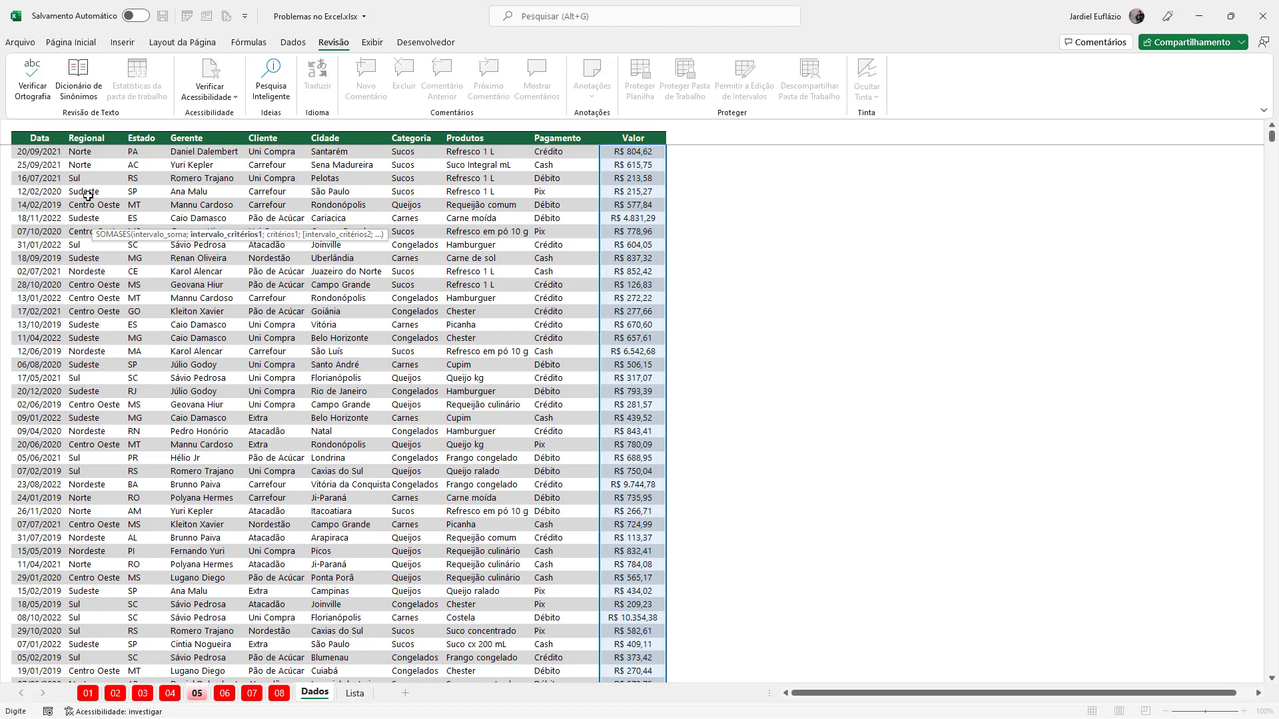
pyautogui.click(88, 193)
pyautogui.hotkey('ctrl', 'space')
pyautogui.write(';')
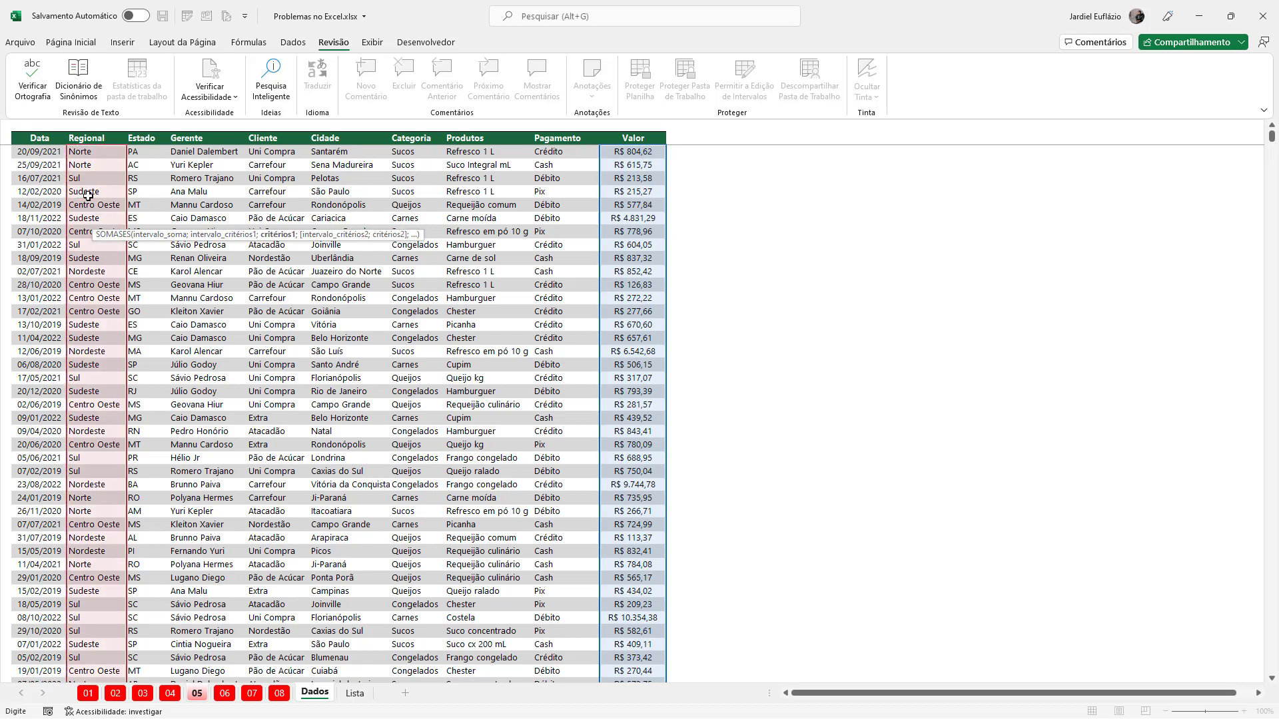
# - Complete the SOMASES formula with '05'!B6 as the criterion and fill it down to Centro Oeste
pyautogui.click(197, 694)
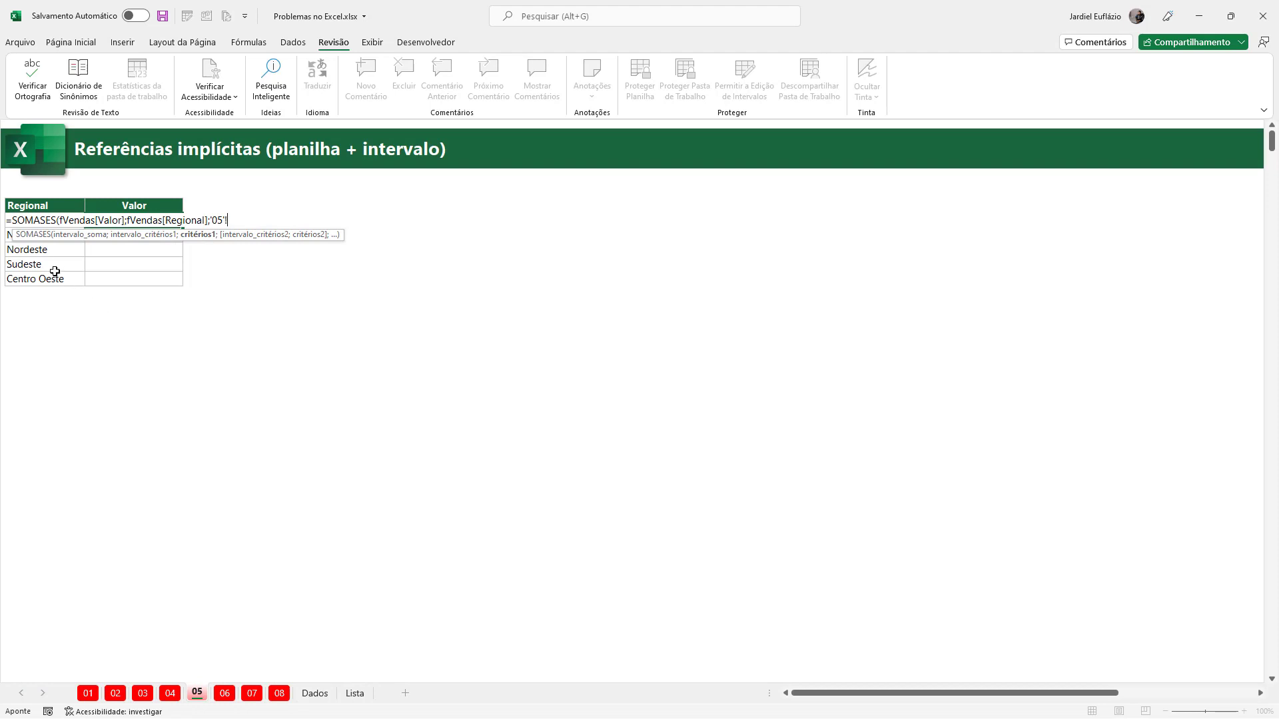
pyautogui.click(45, 192)
pyautogui.press('Down')
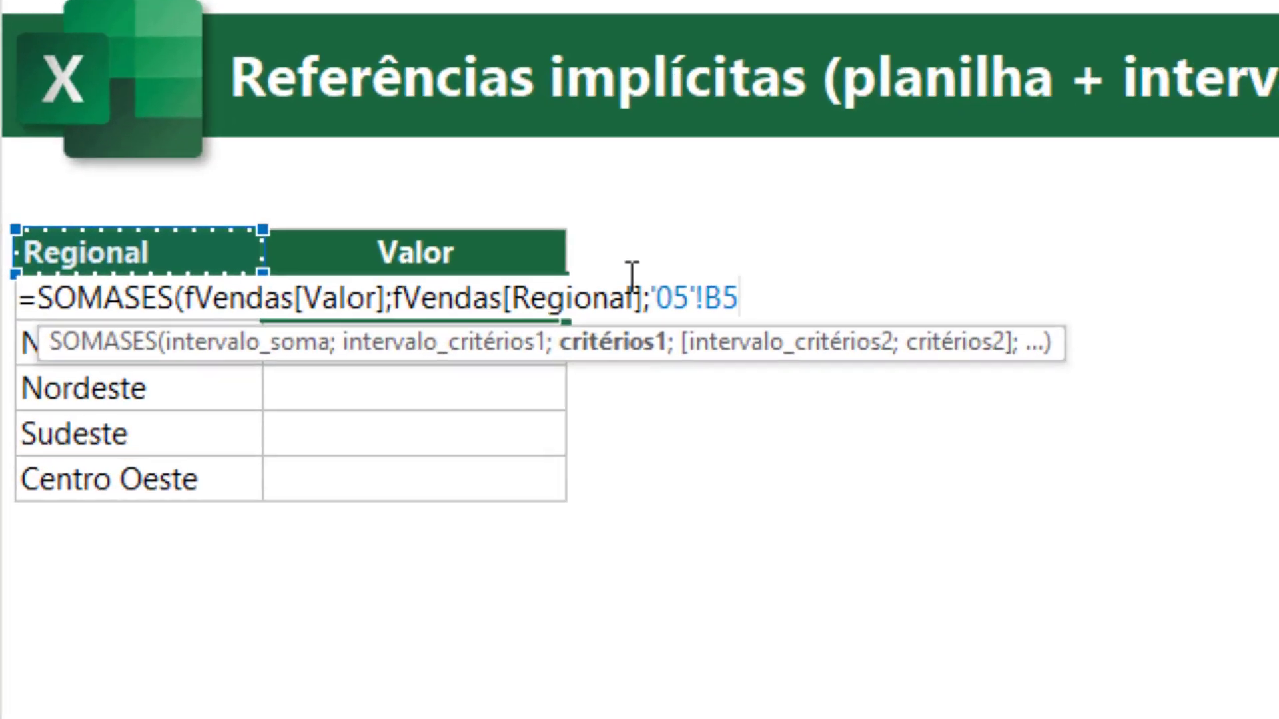
pyautogui.press('Down')
pyautogui.write(')')
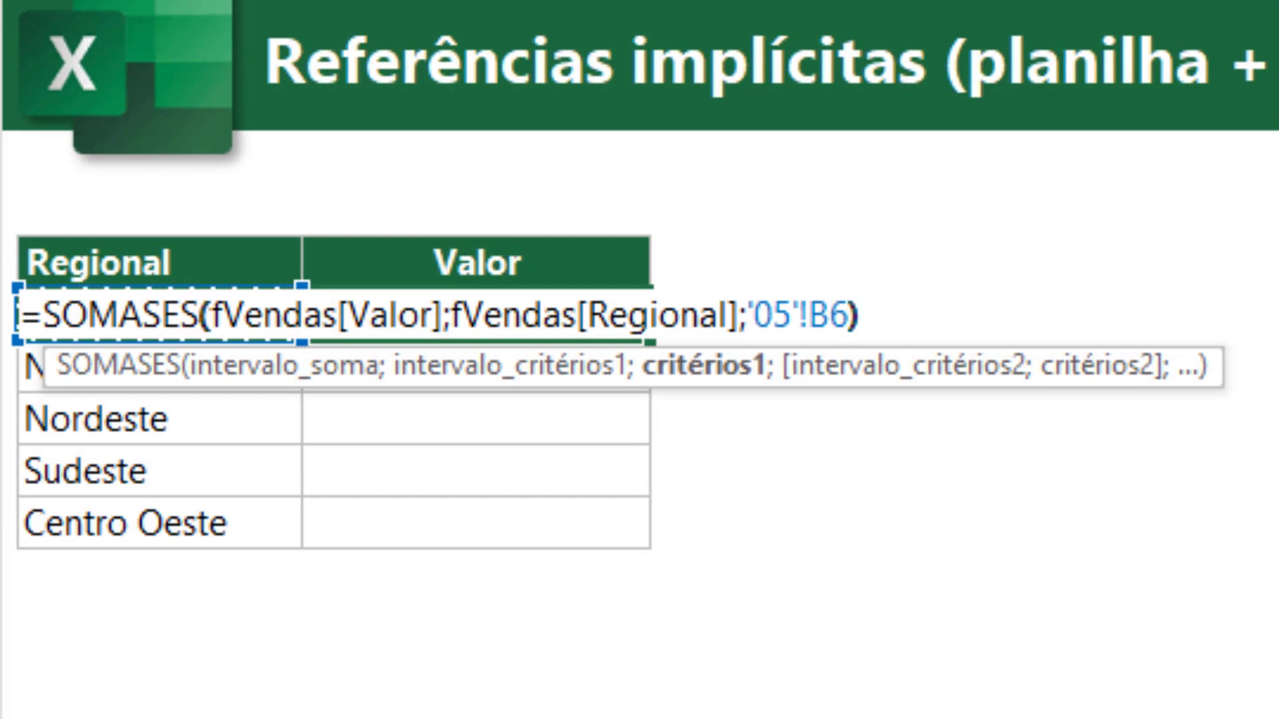
pyautogui.press('Return')
pyautogui.moveTo(628, 303); pyautogui.dragTo(580, 509)
pyautogui.hotkey('ctrl', 'd')
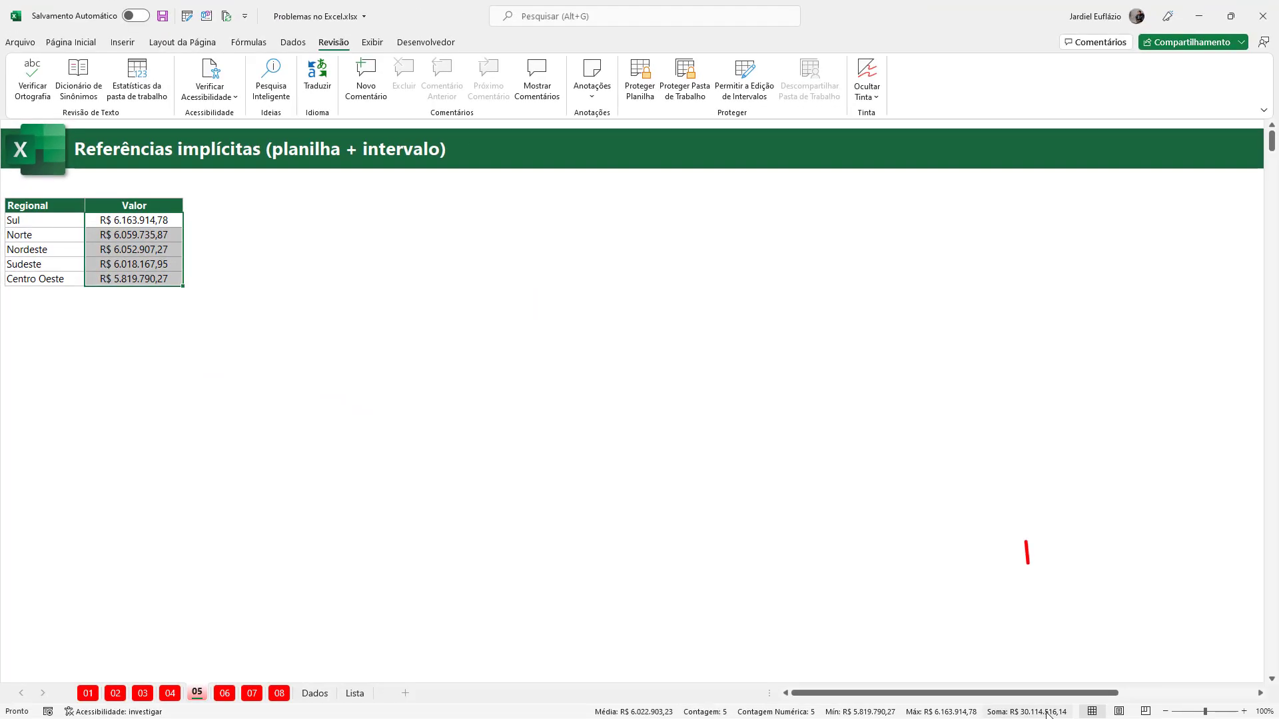
# - Check the sum of the Valor column on the Dados sheet against the regional table's total
pyautogui.click(320, 694)
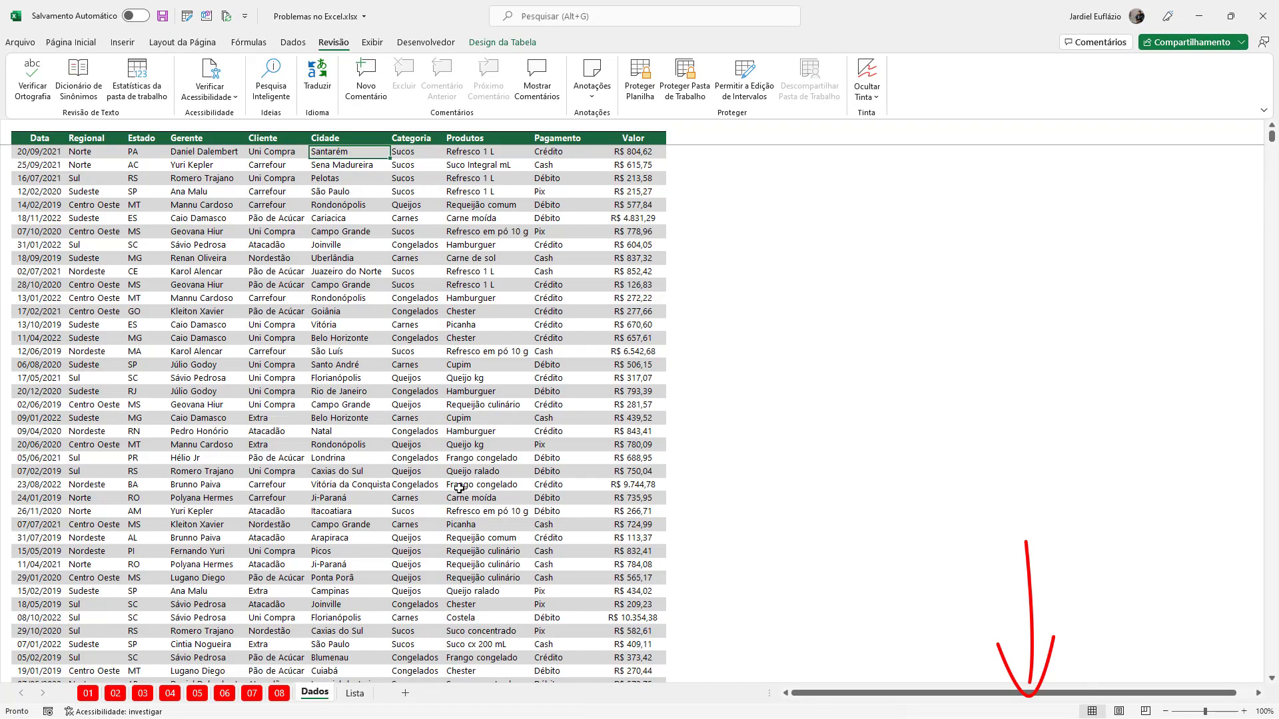
pyautogui.click(629, 245)
pyautogui.hotkey('ctrl', 'space')
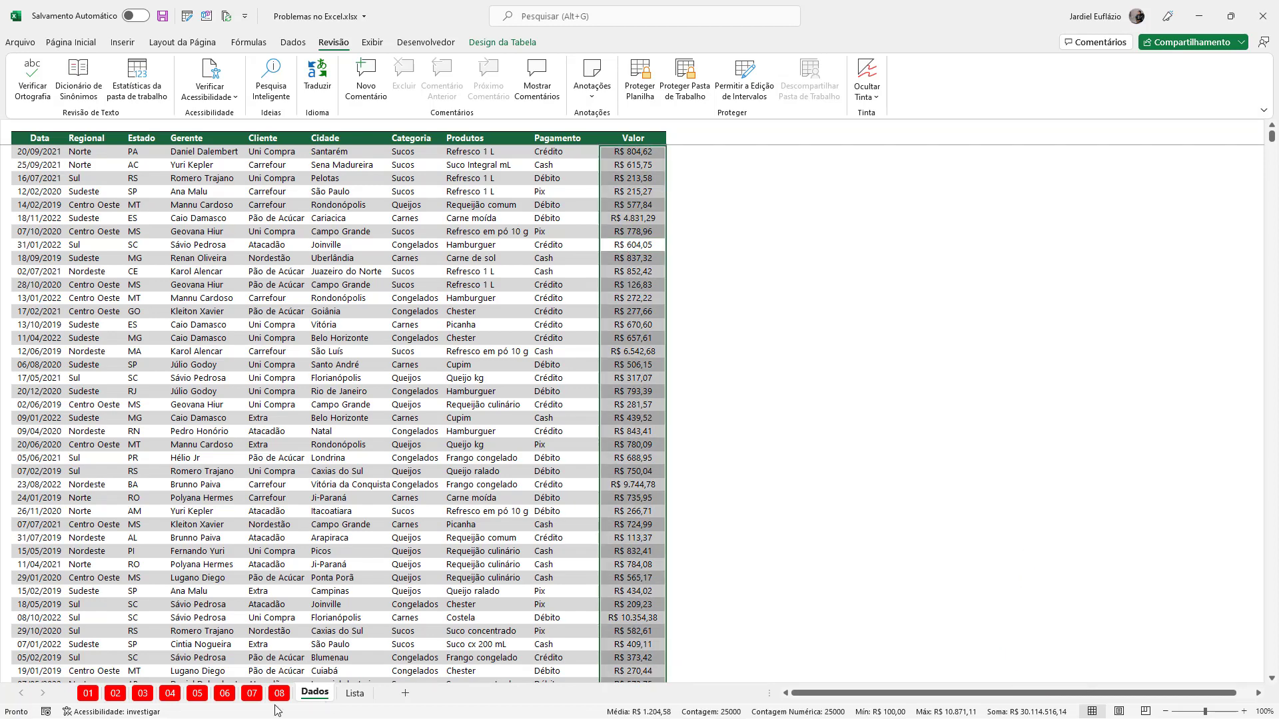
# - Add filters to the regional table on sheet 05 and sort the Regional column from A to Z
pyautogui.click(197, 693)
pyautogui.click(51, 254)
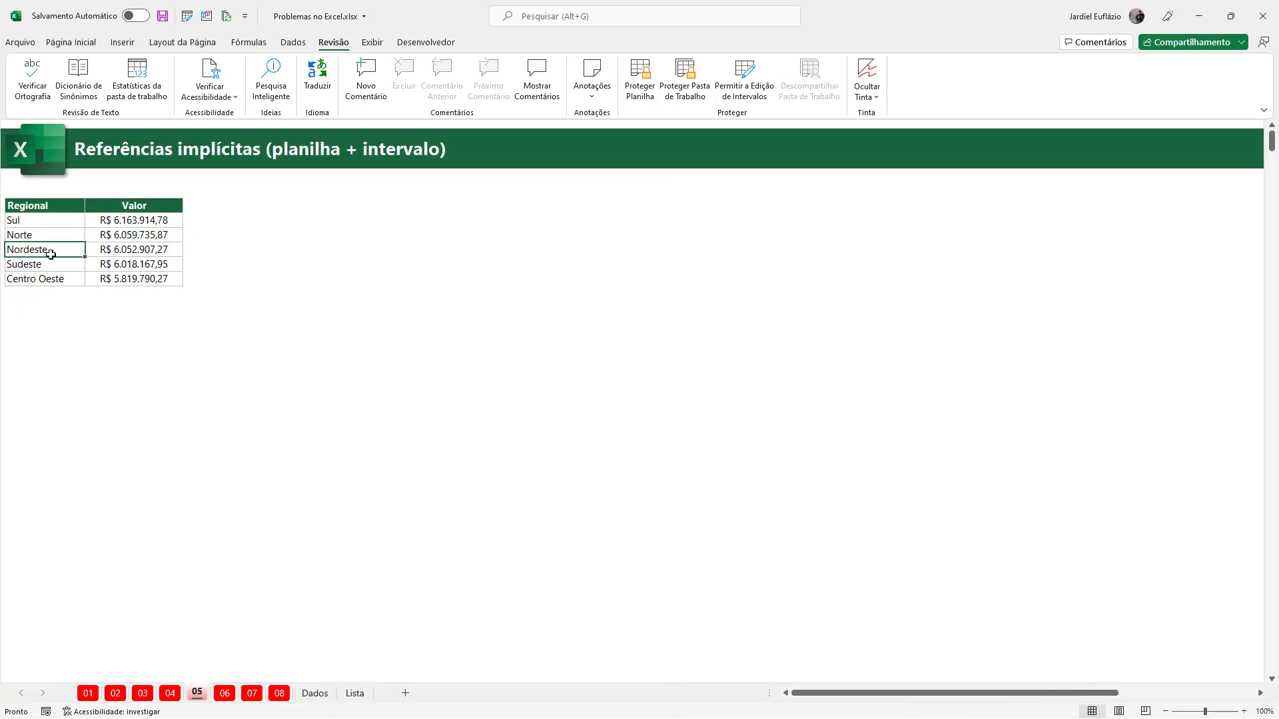
pyautogui.hotkey('ctrl', 'shift', 'l')
pyautogui.click(78, 206)
pyautogui.click(69, 221)
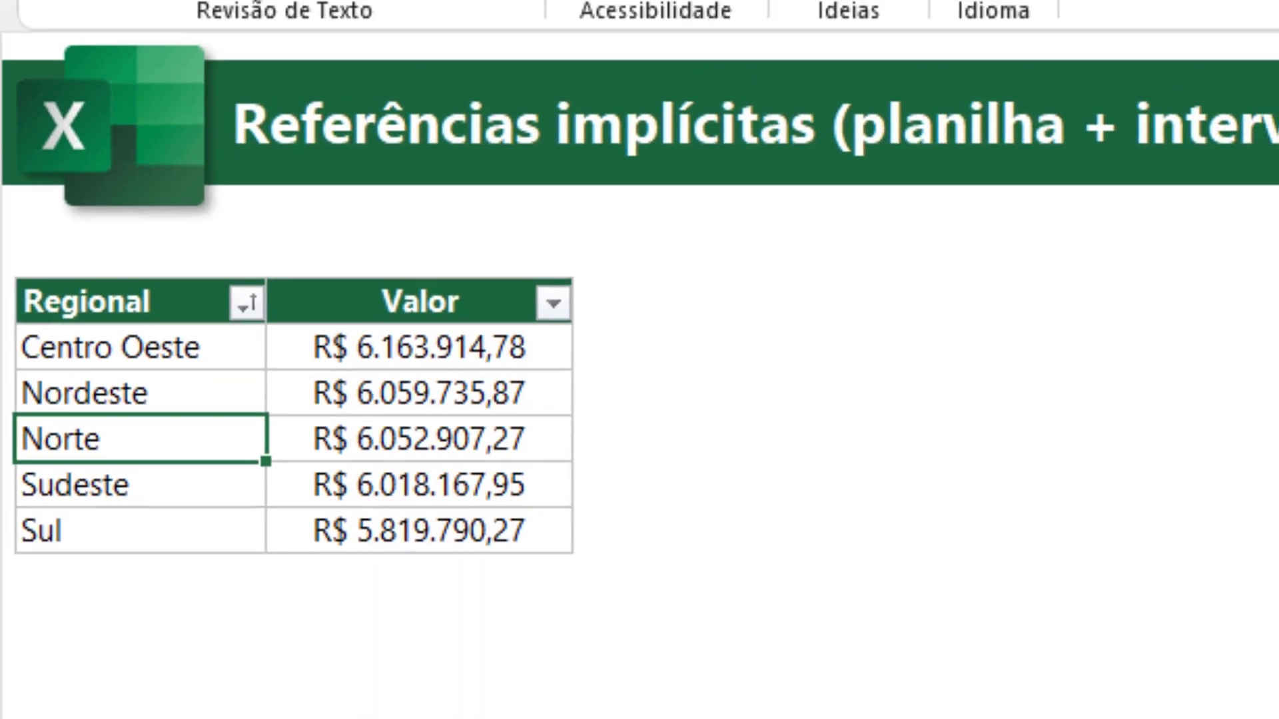
# - Inspect which Regional cell each Valor formula in the sorted table refers to
pyautogui.click(152, 4)
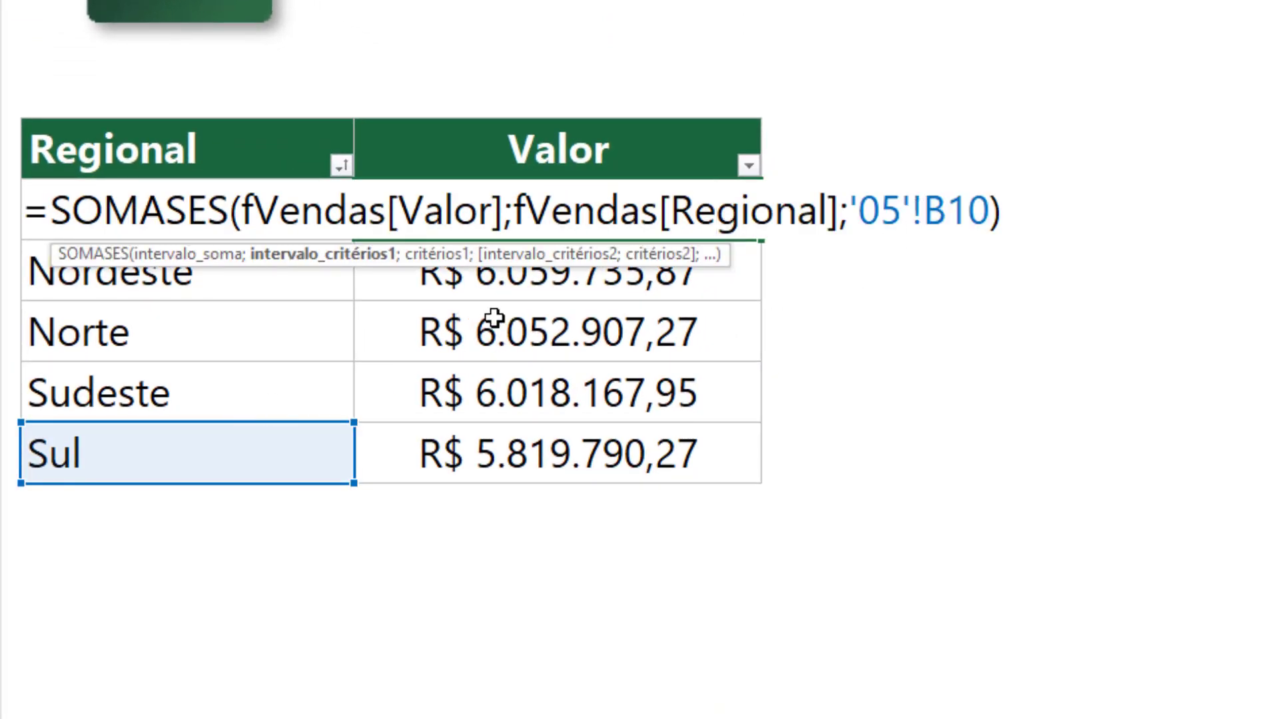
pyautogui.hotkey('ctrl', 'Return')
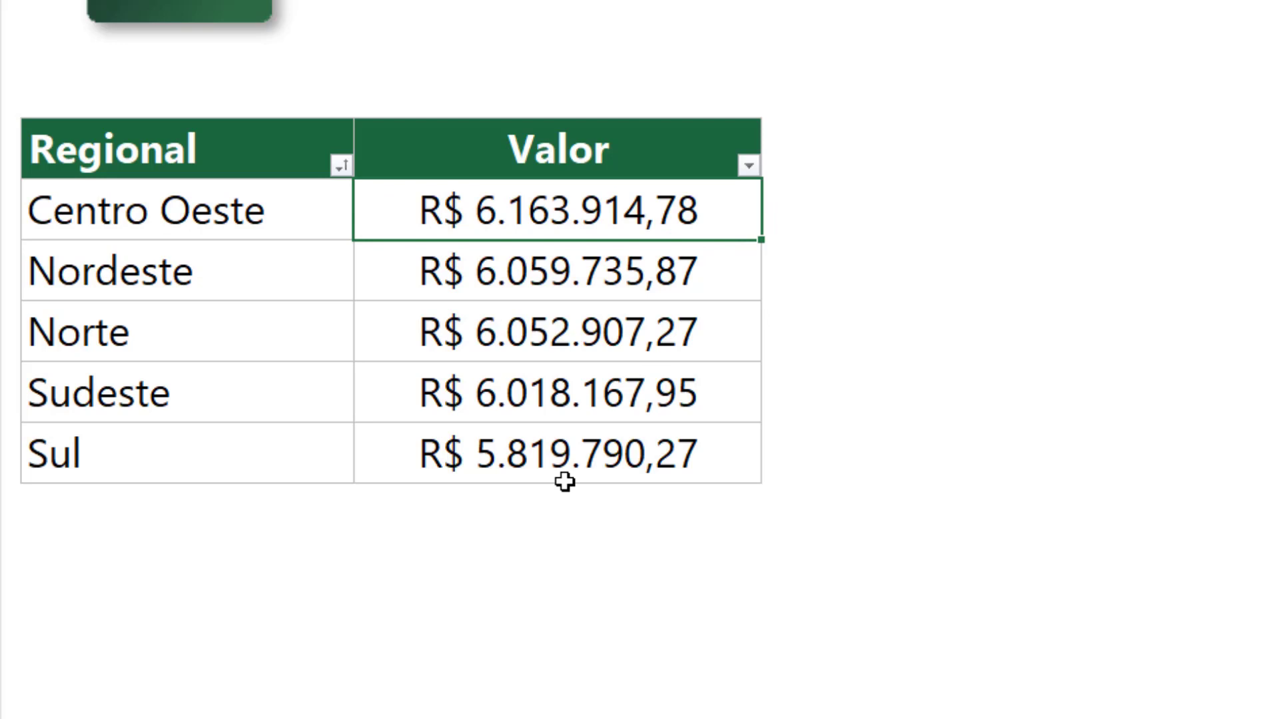
pyautogui.doubleClick(591, 455)
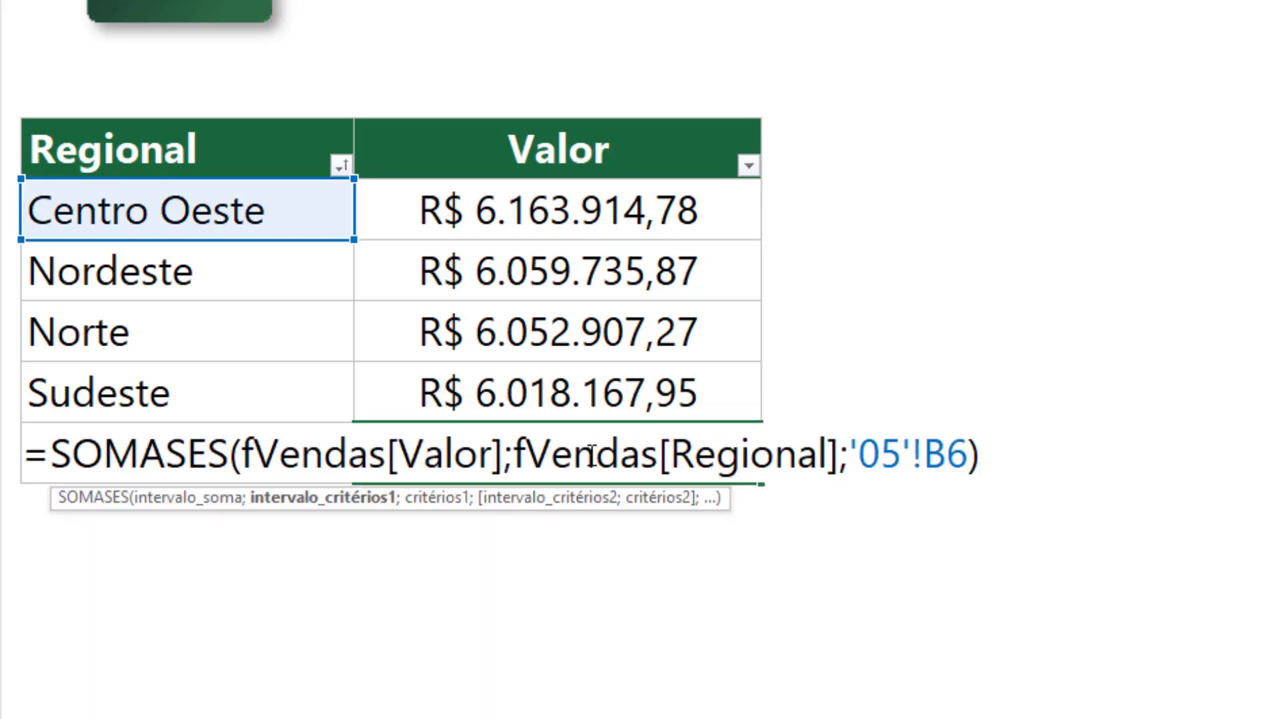
pyautogui.press('Escape')
pyautogui.doubleClick(664, 272)
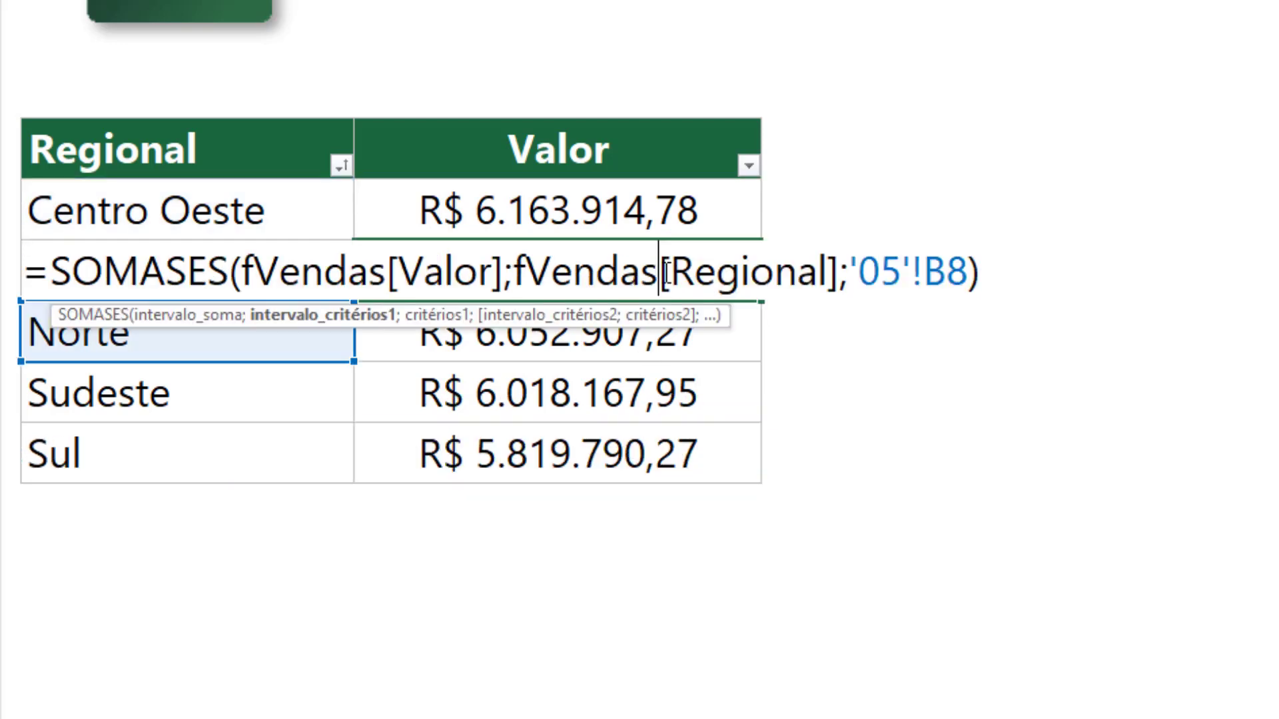
pyautogui.press('Escape')
pyautogui.doubleClick(563, 379)
pyautogui.press('Escape')
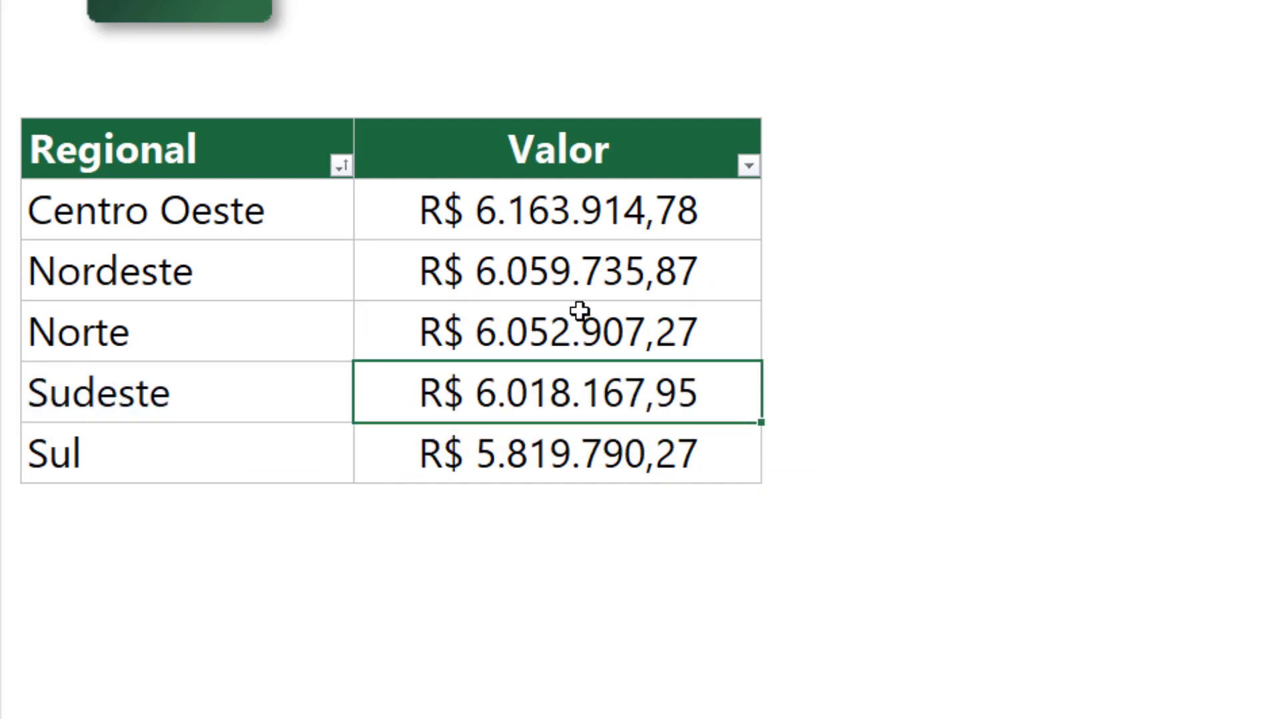
pyautogui.doubleClick(569, 330)
pyautogui.press('Escape')
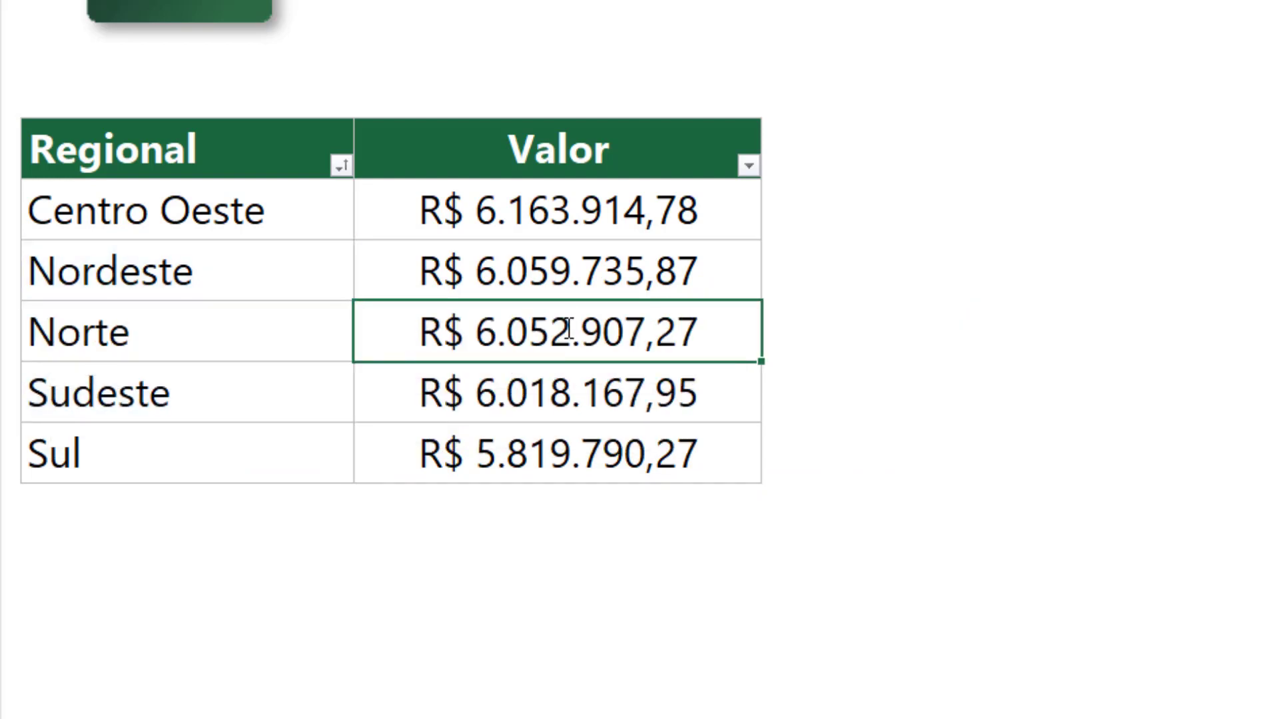
# - Show the formula bar (Barra de Fórmulas)
pyautogui.keyDown('ctrl'); pyautogui.scroll(-5, 570, 329); pyautogui.keyUp('ctrl')
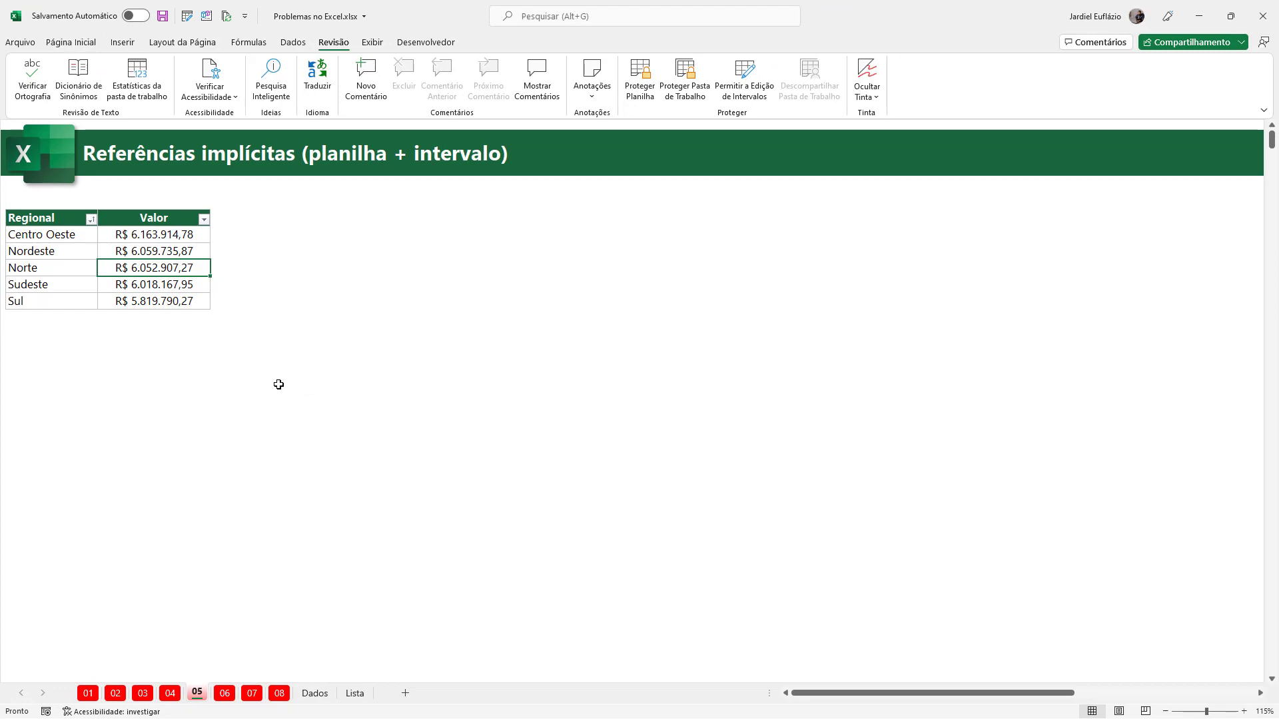
pyautogui.click(372, 42)
pyautogui.click(578, 70)
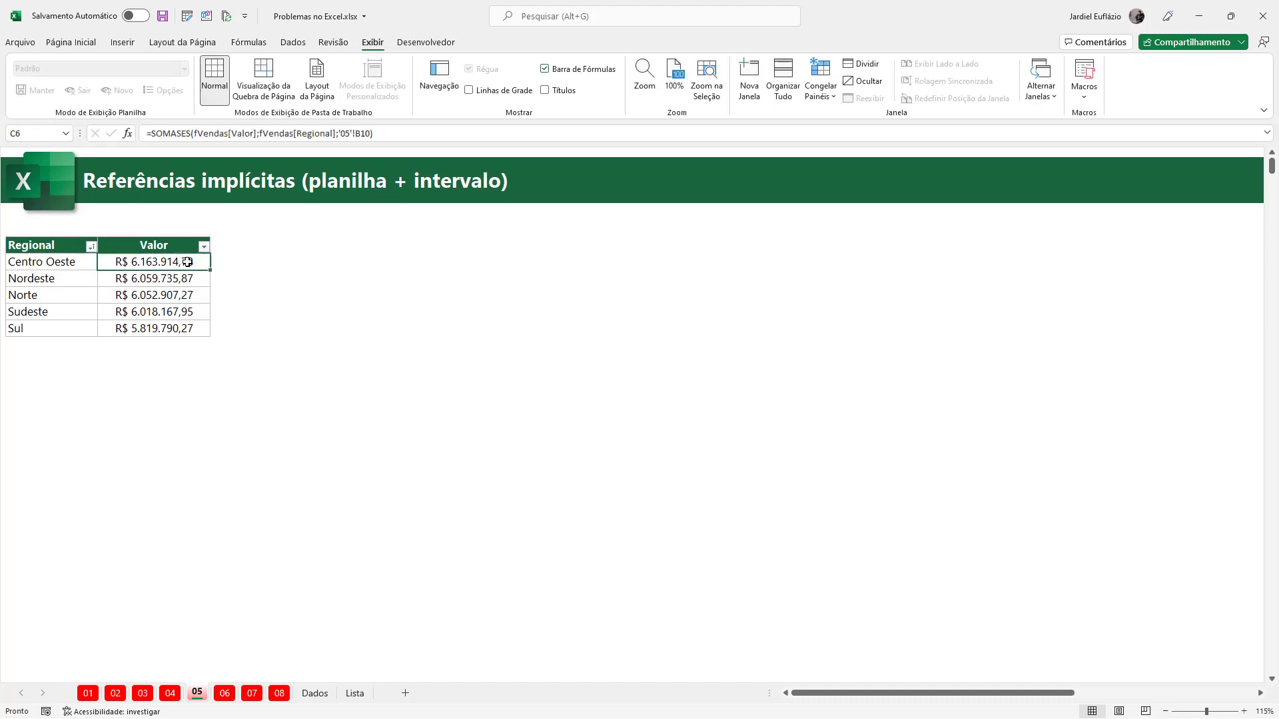
# - Examine the '05'! sheet prefix and the B10 reference in the Centro Oeste formula
pyautogui.doubleClick(179, 264)
pyautogui.doubleClick(242, 261)
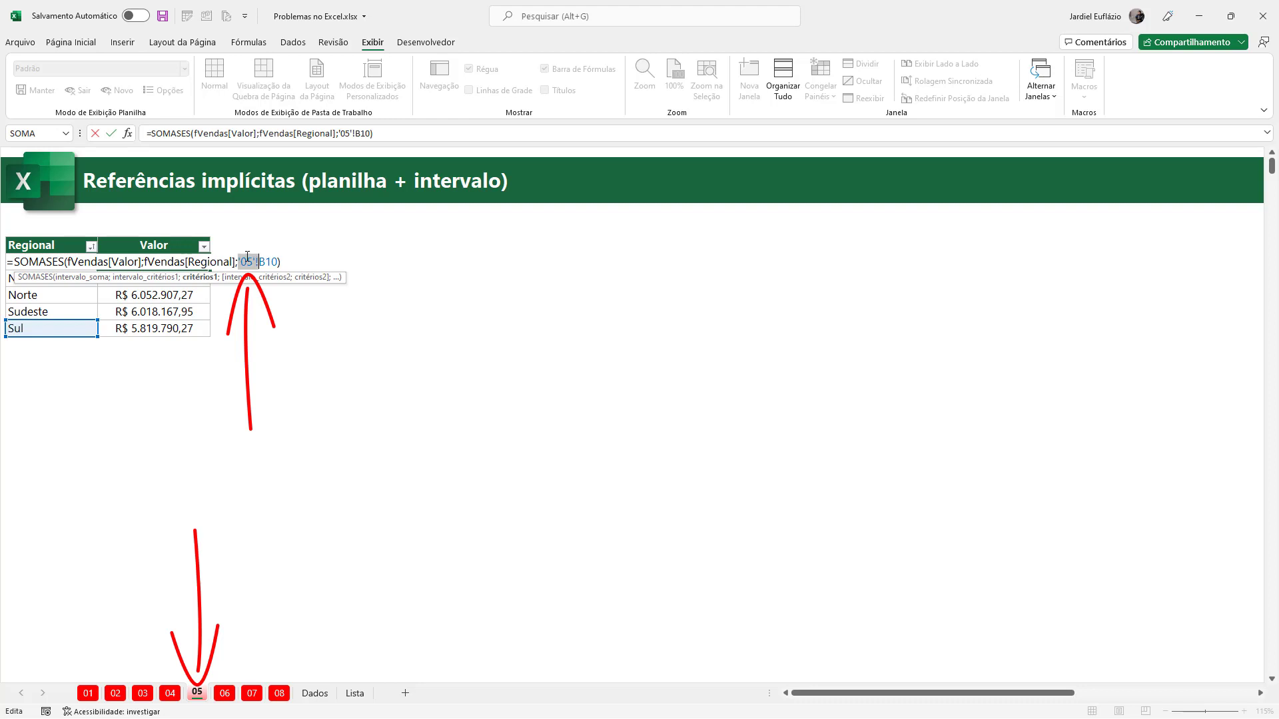
pyautogui.moveTo(259, 261); pyautogui.dragTo(273, 265)
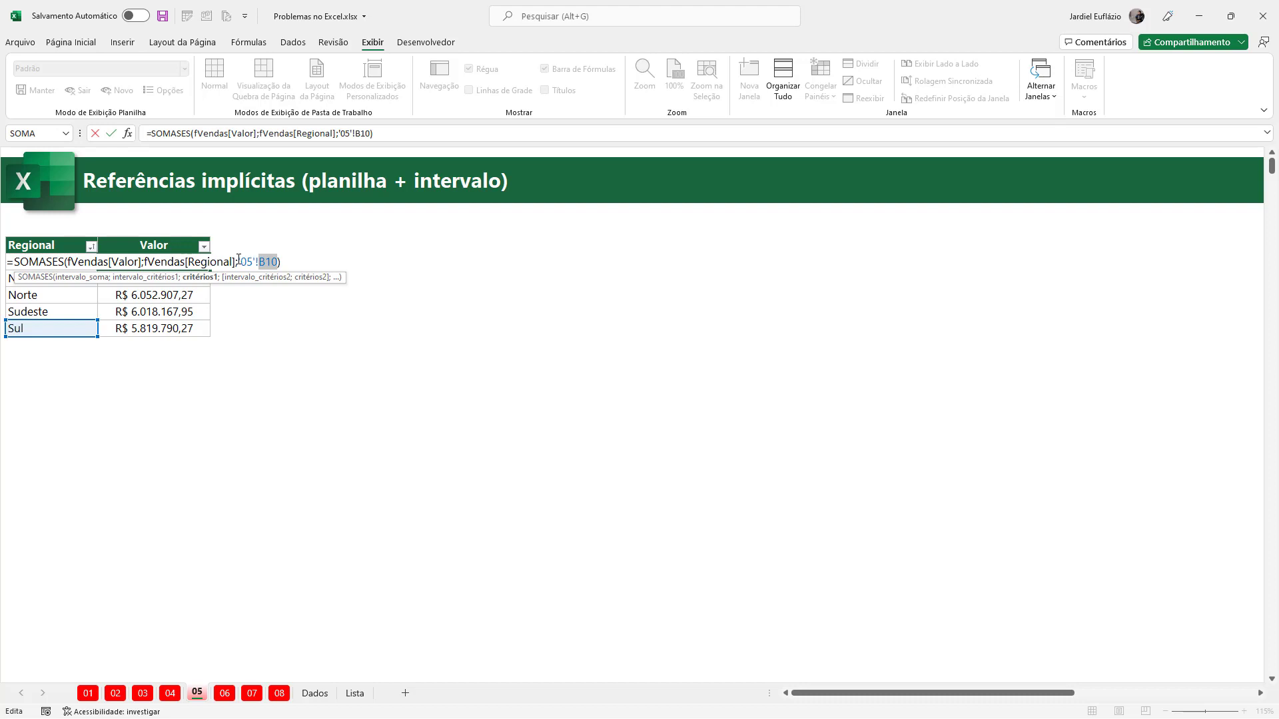
pyautogui.moveTo(238, 261); pyautogui.dragTo(258, 261)
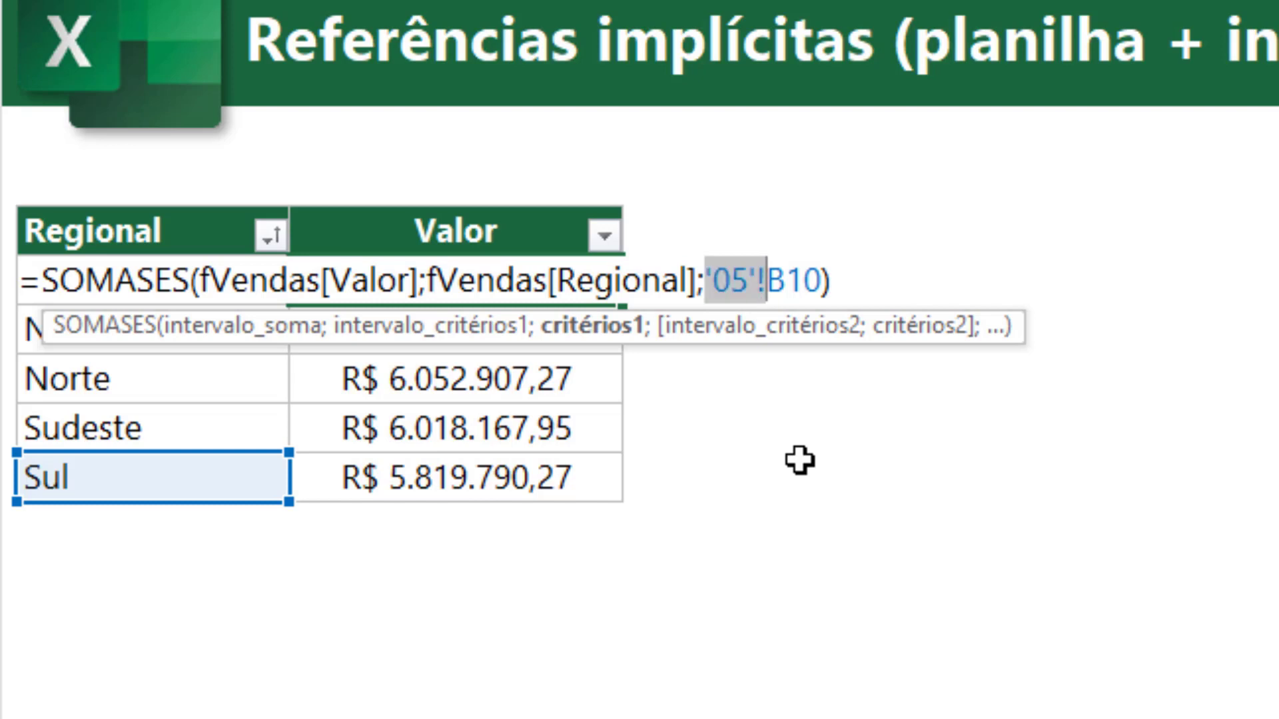
pyautogui.hotkey('ctrl', 'Return')
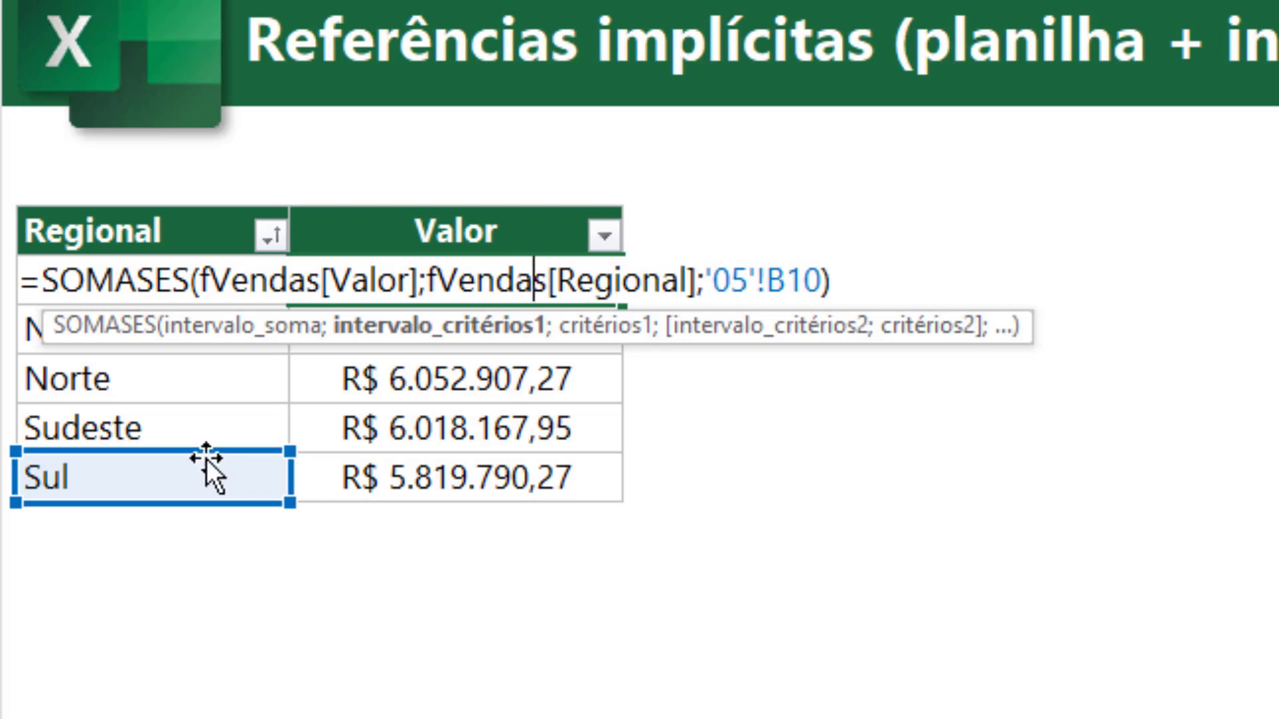
# - Change the Centro Oeste formula's criterion to B6 without the '05'! prefix and fill the formula down to Sul
pyautogui.click(213, 378)
pyautogui.click(203, 294)
pyautogui.moveTo(704, 280); pyautogui.dragTo(765, 278)
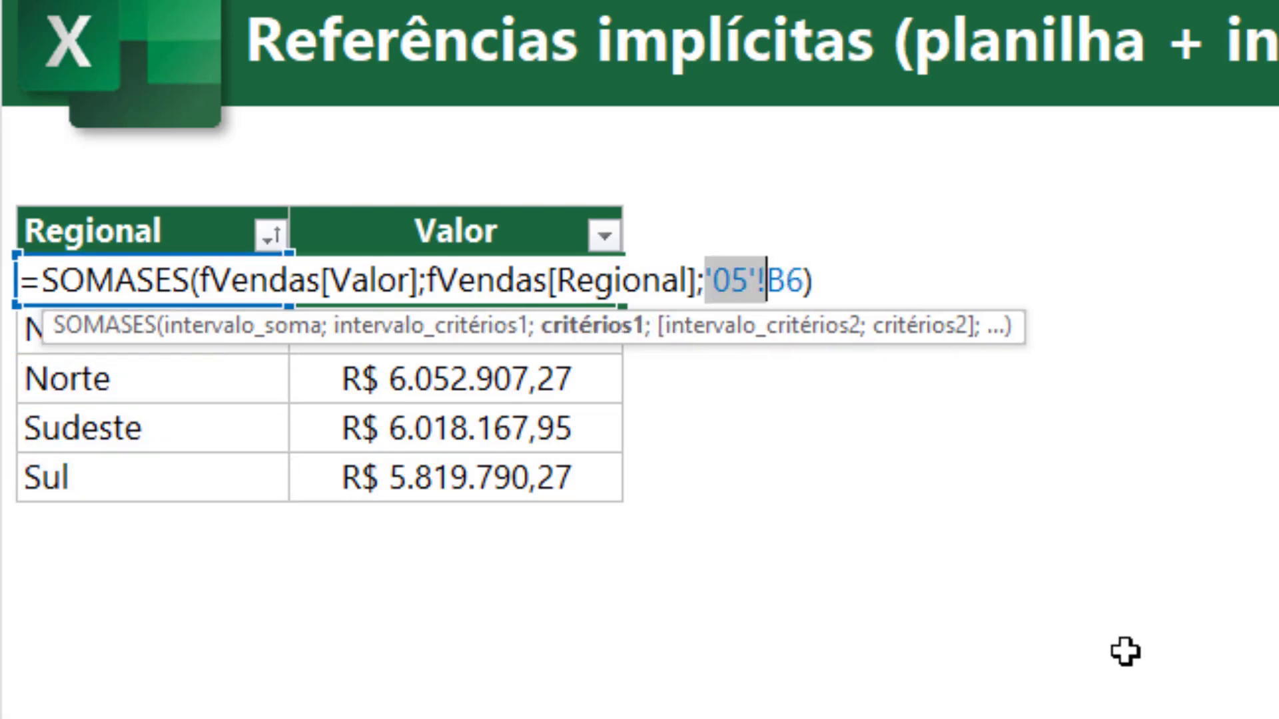
pyautogui.press('BackSpace')
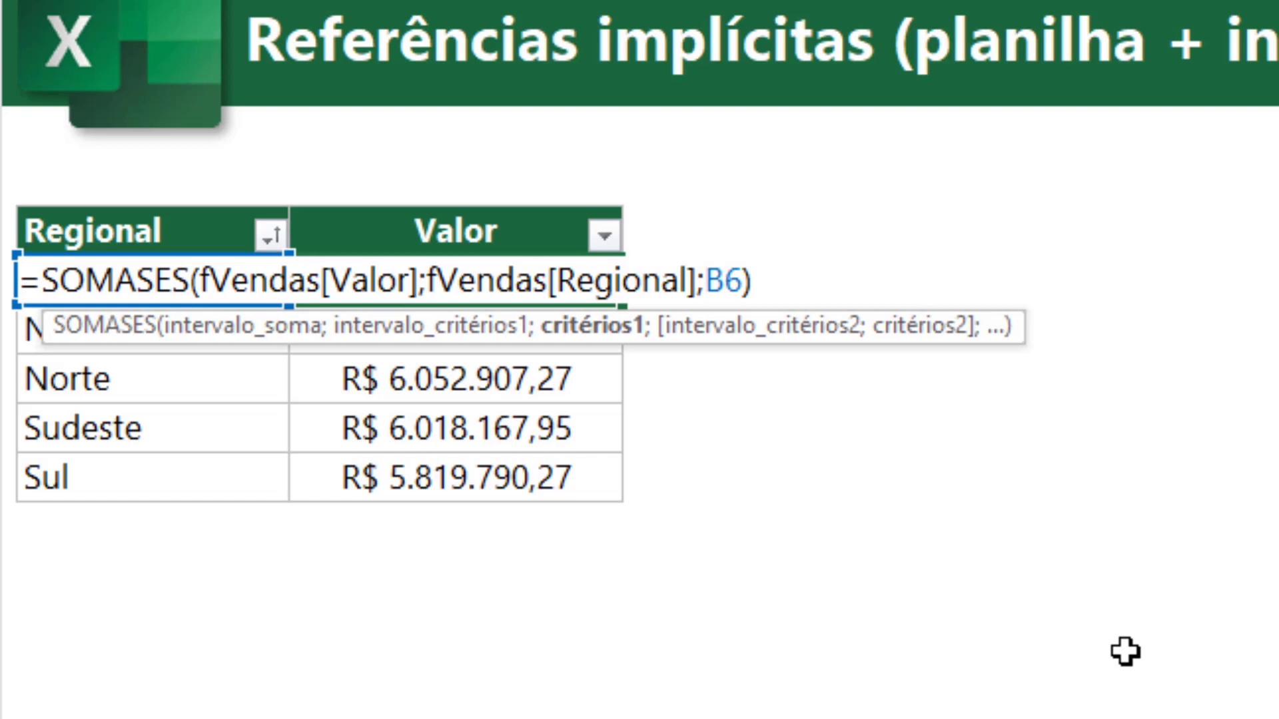
pyautogui.press('Return')
pyautogui.press('Up')
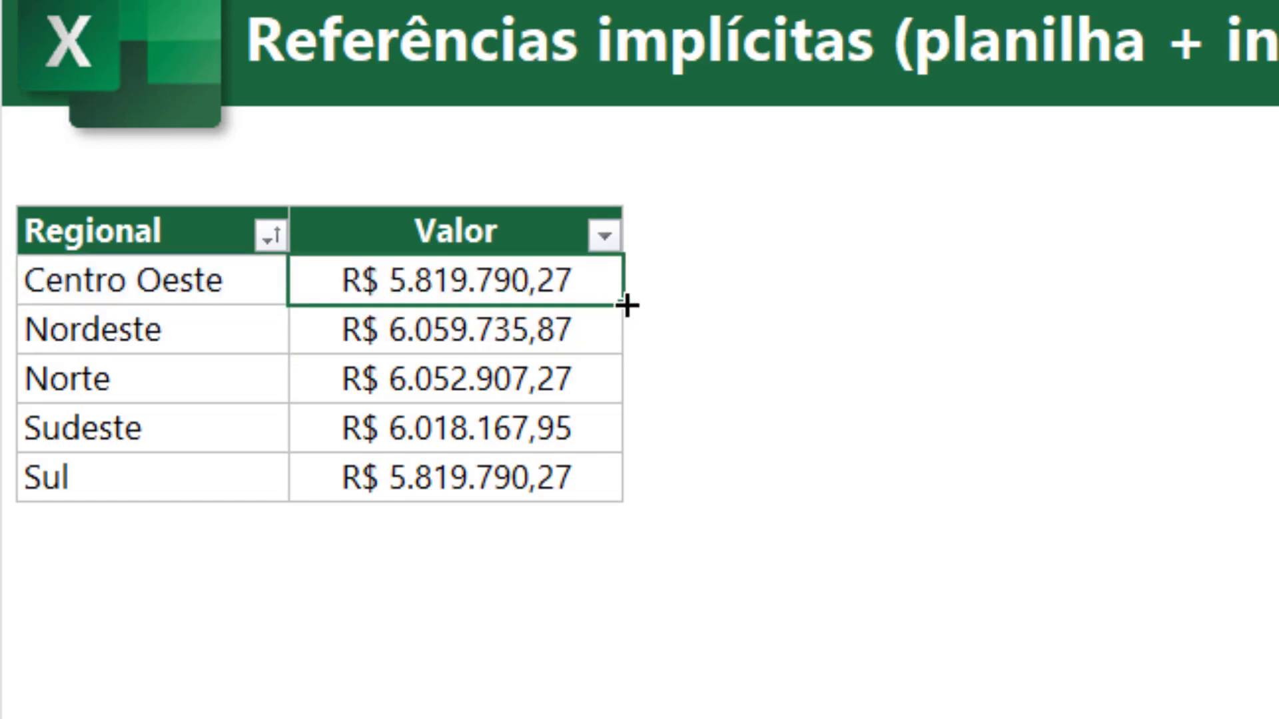
pyautogui.moveTo(623, 304); pyautogui.dragTo(596, 484)
# - Sort the regional table by Valor from largest to smallest
pyautogui.click(438, 381)
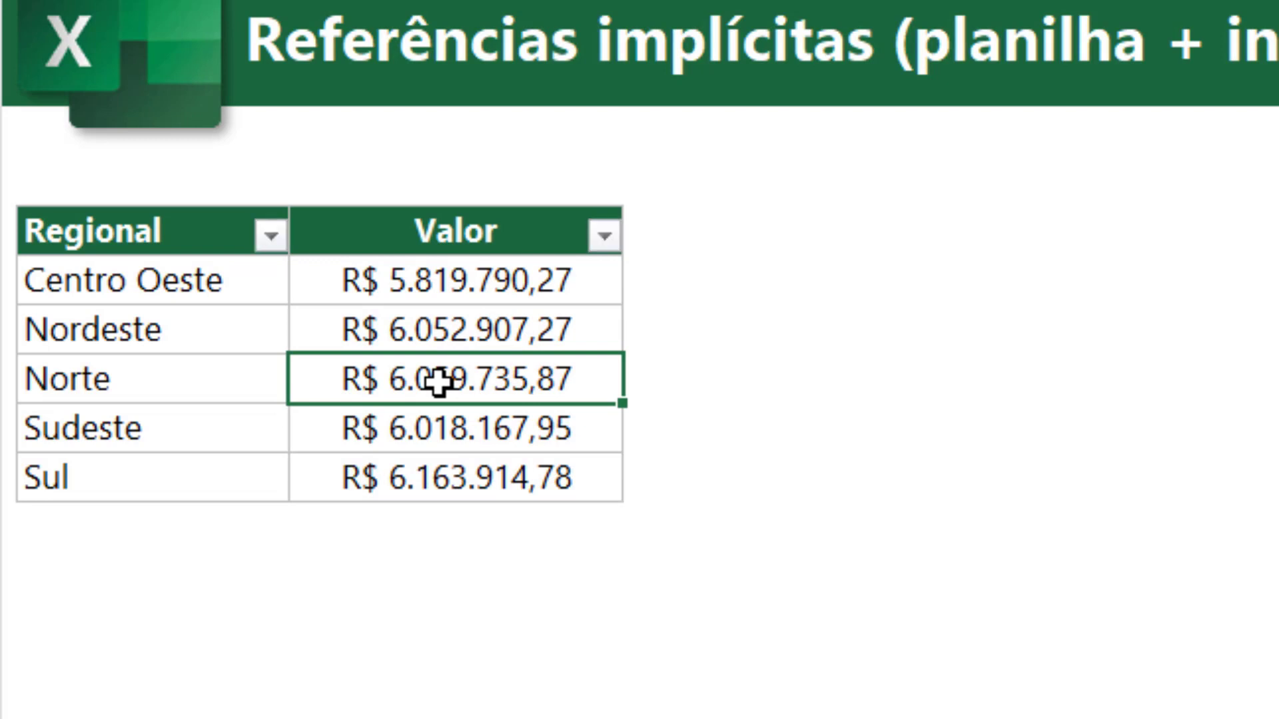
pyautogui.click(606, 240)
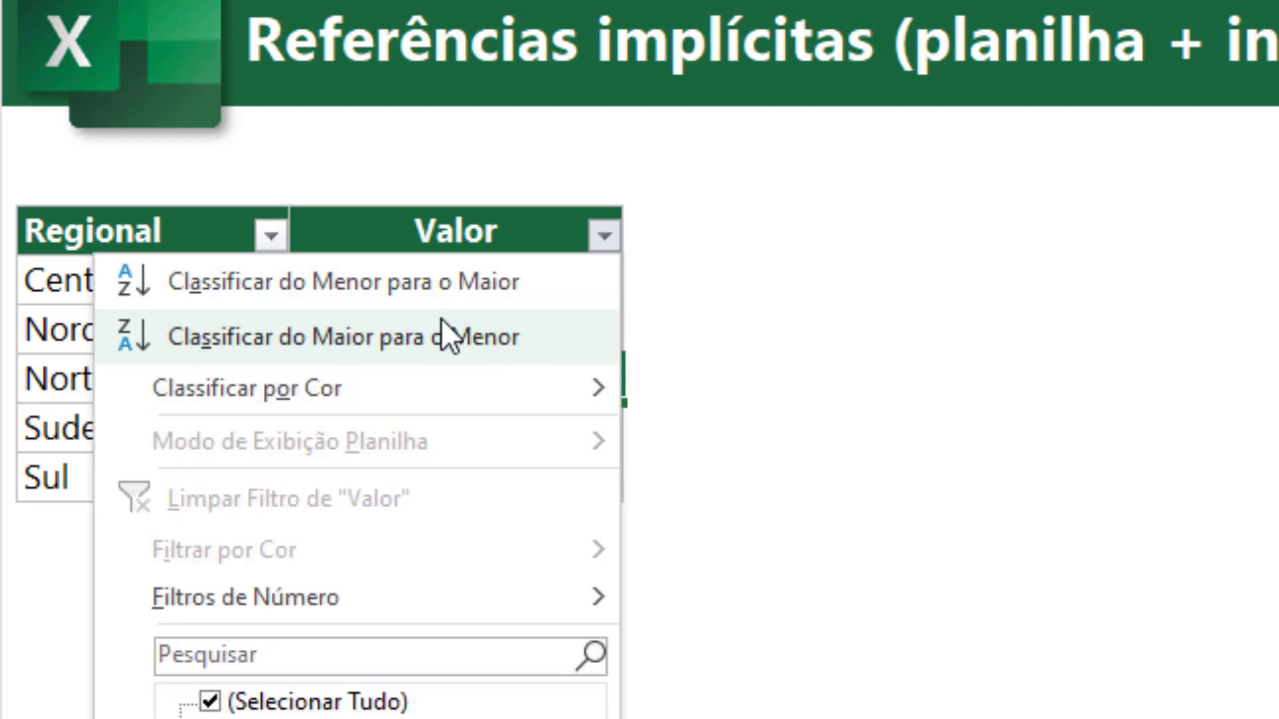
pyautogui.click(448, 334)
# - Check that the Valor formulas from Sul to Sudeste each refer to the region in their own row
pyautogui.doubleClick(502, 288)
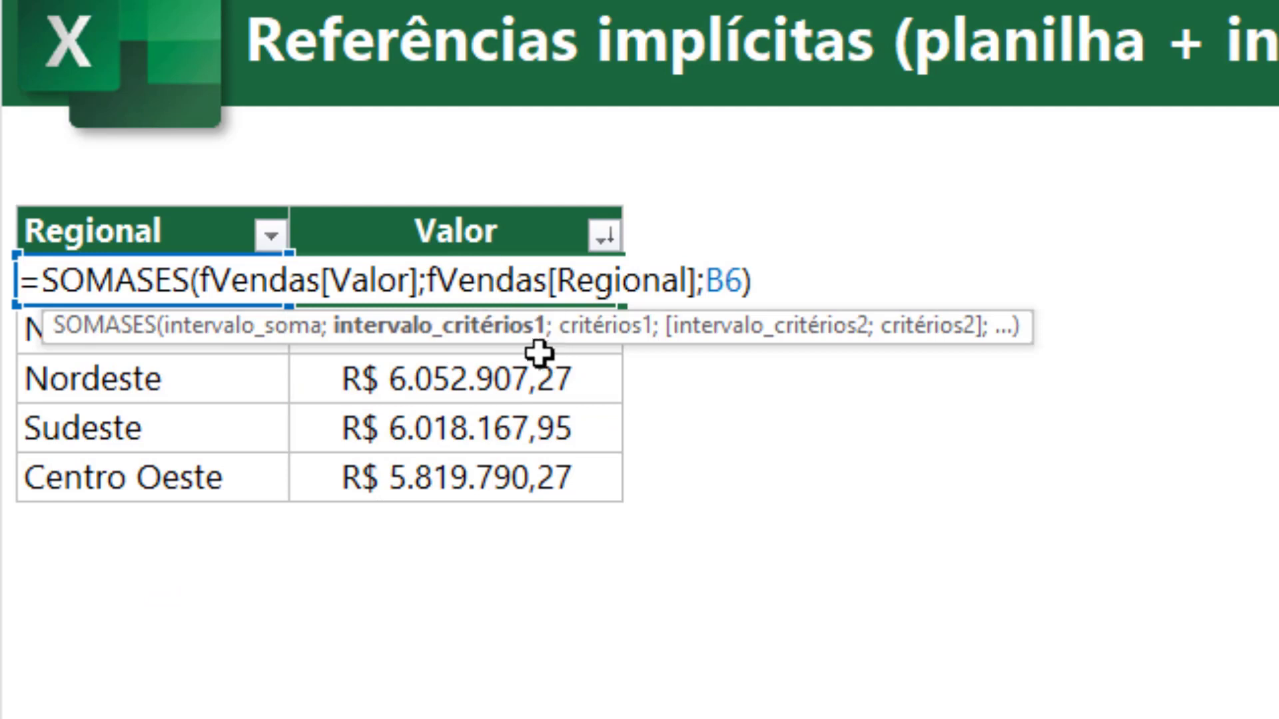
pyautogui.doubleClick(534, 331)
pyautogui.press('Escape')
pyautogui.doubleClick(522, 380)
pyautogui.press('Escape')
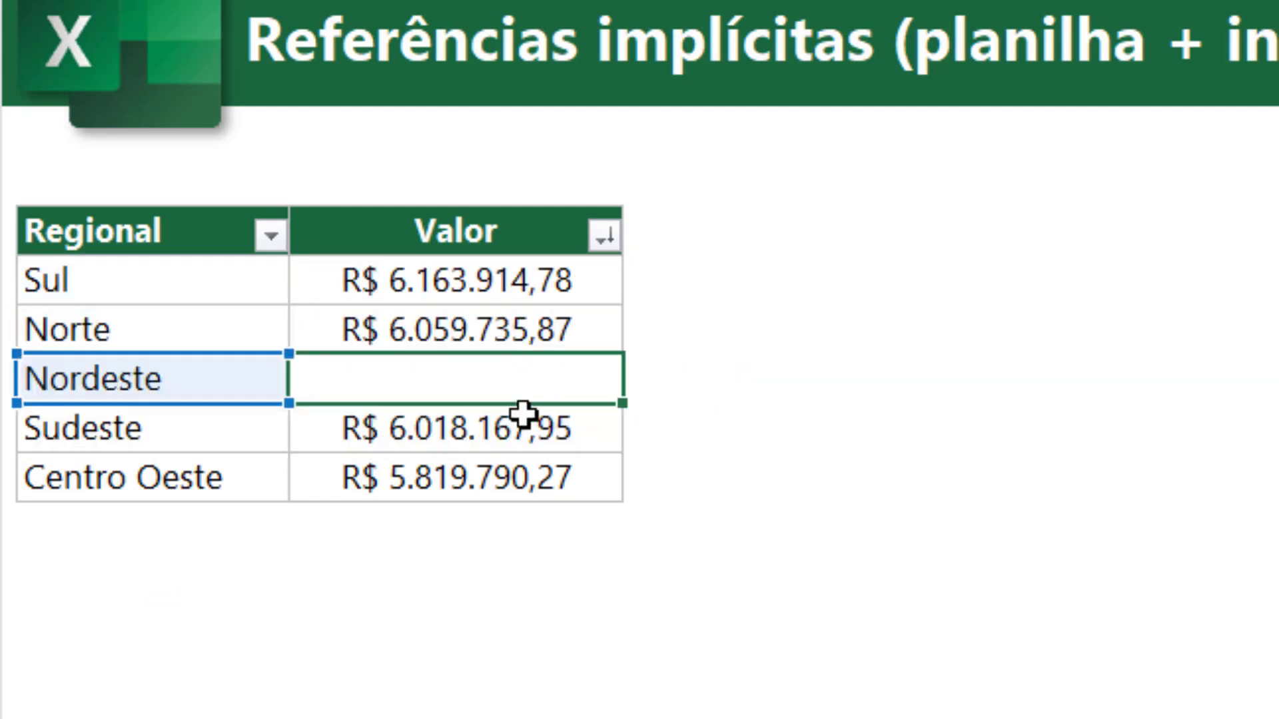
pyautogui.click(521, 433)
pyautogui.doubleClick(520, 440)
pyautogui.press('Return')
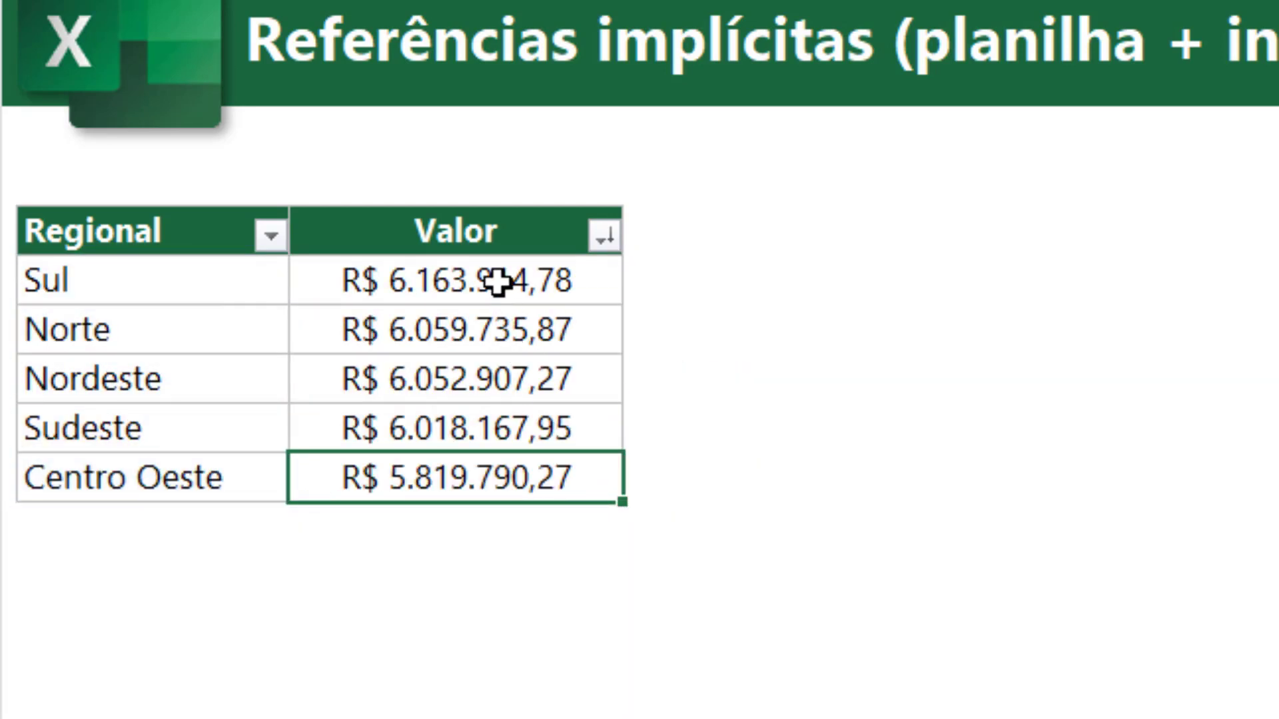
# - Clear all Valor formulas from Sul to Centro Oeste and remove the filters from the table
pyautogui.moveTo(499, 280); pyautogui.dragTo(493, 483)
pyautogui.press('Delete')
pyautogui.click(303, 342)
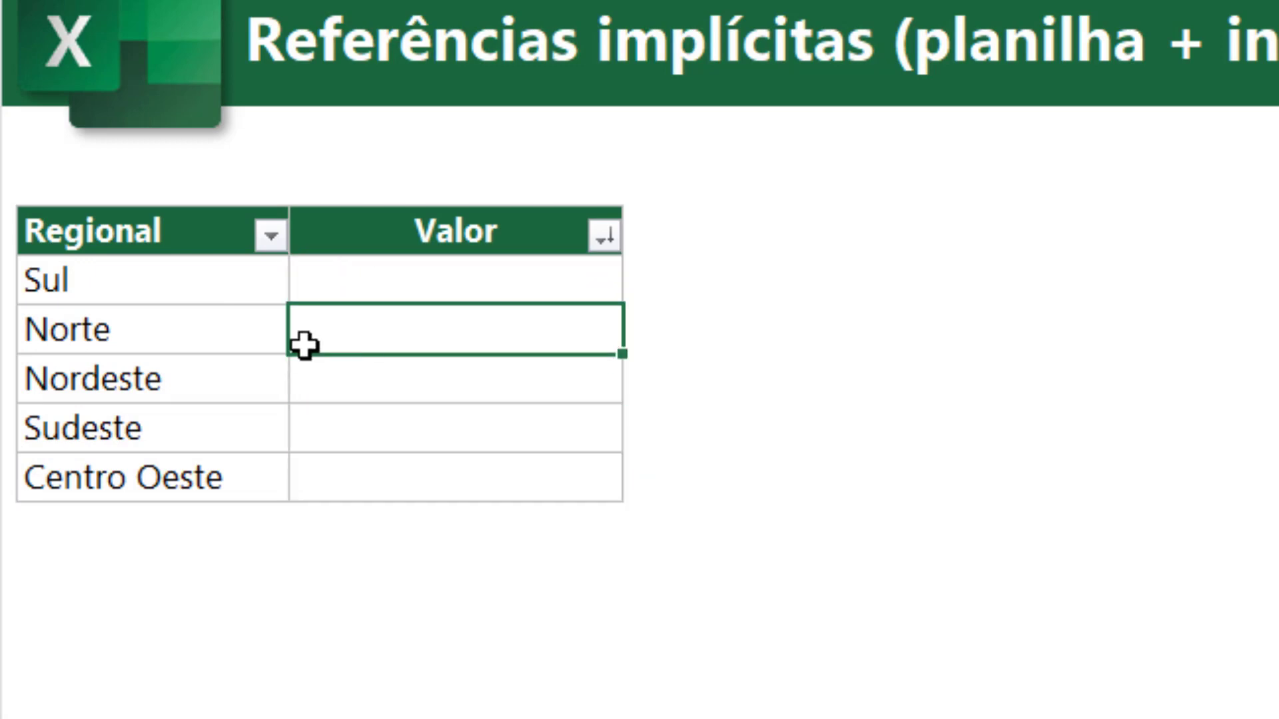
pyautogui.click(265, 341)
pyautogui.hotkey('ctrl', 'shift', 'l')
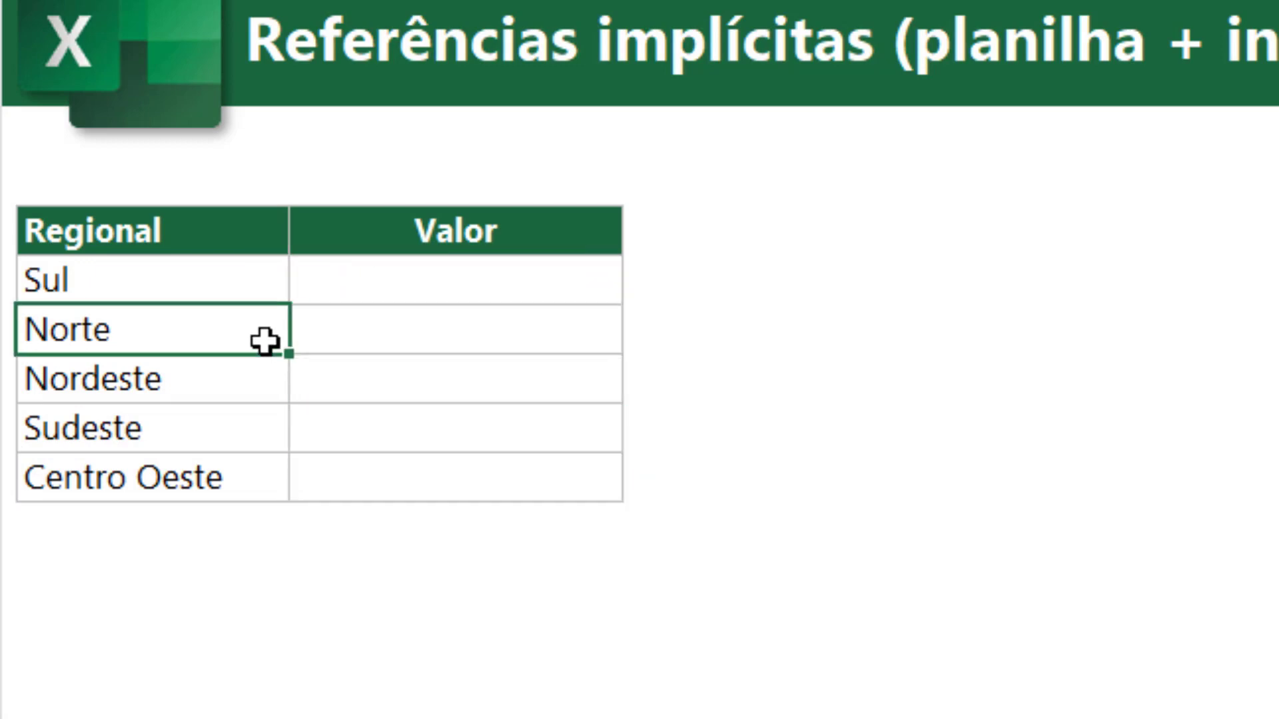
# - Enter a SOMASES formula in Sul's Valor cell that sums fVendas[Valor] using fVendas[Regional] as the criteria range
pyautogui.click(533, 299)
pyautogui.write('=somases')
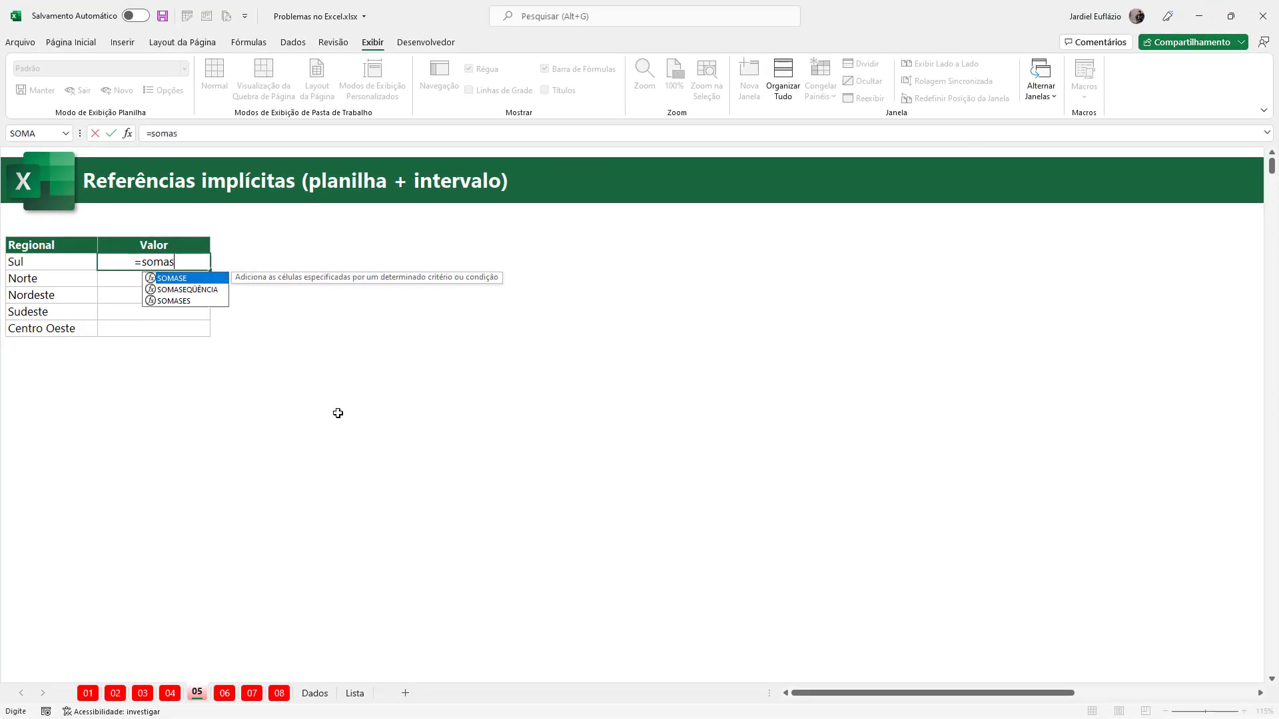
pyautogui.press('Tab')
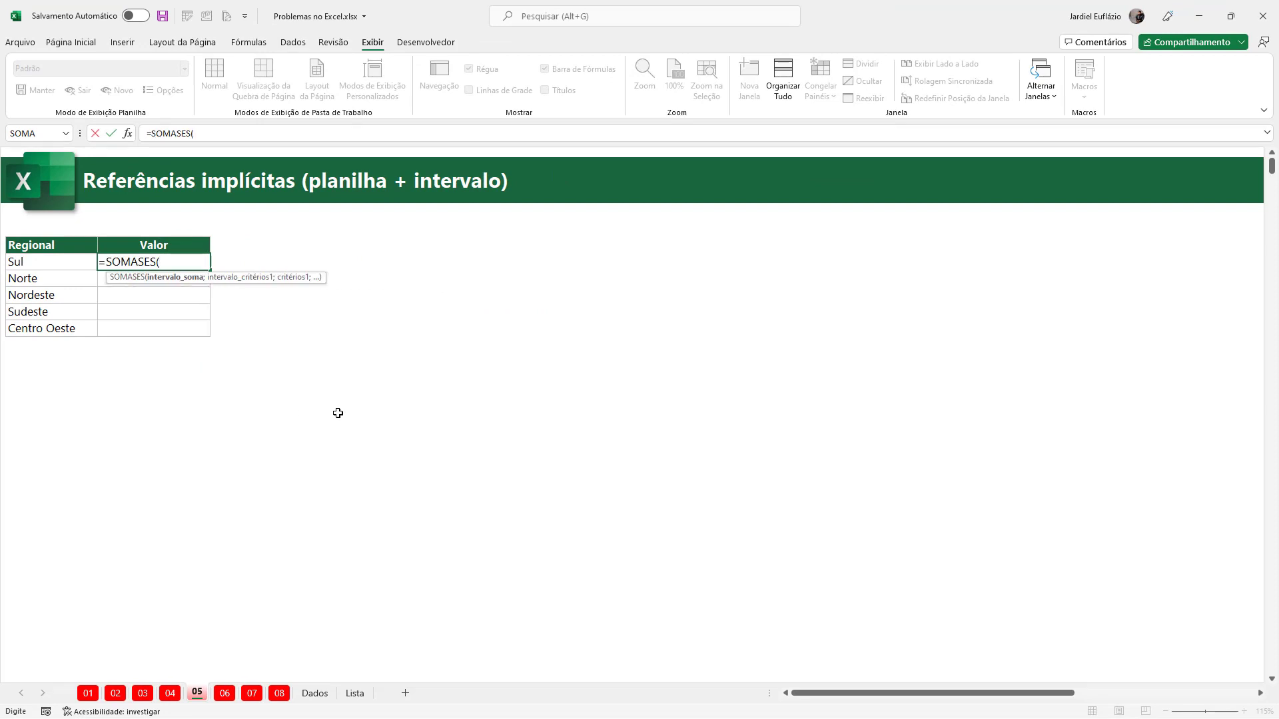
pyautogui.click(314, 692)
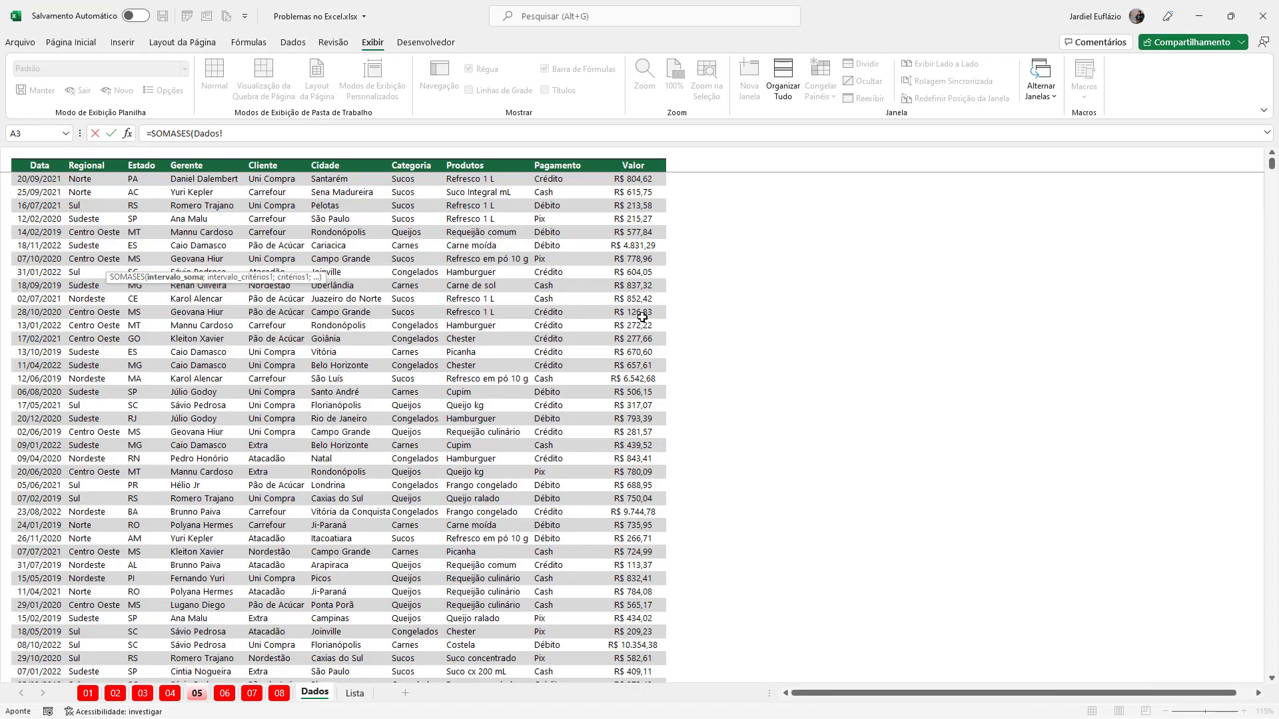
pyautogui.click(641, 278)
pyautogui.hotkey('ctrl', 'space')
pyautogui.write(';')
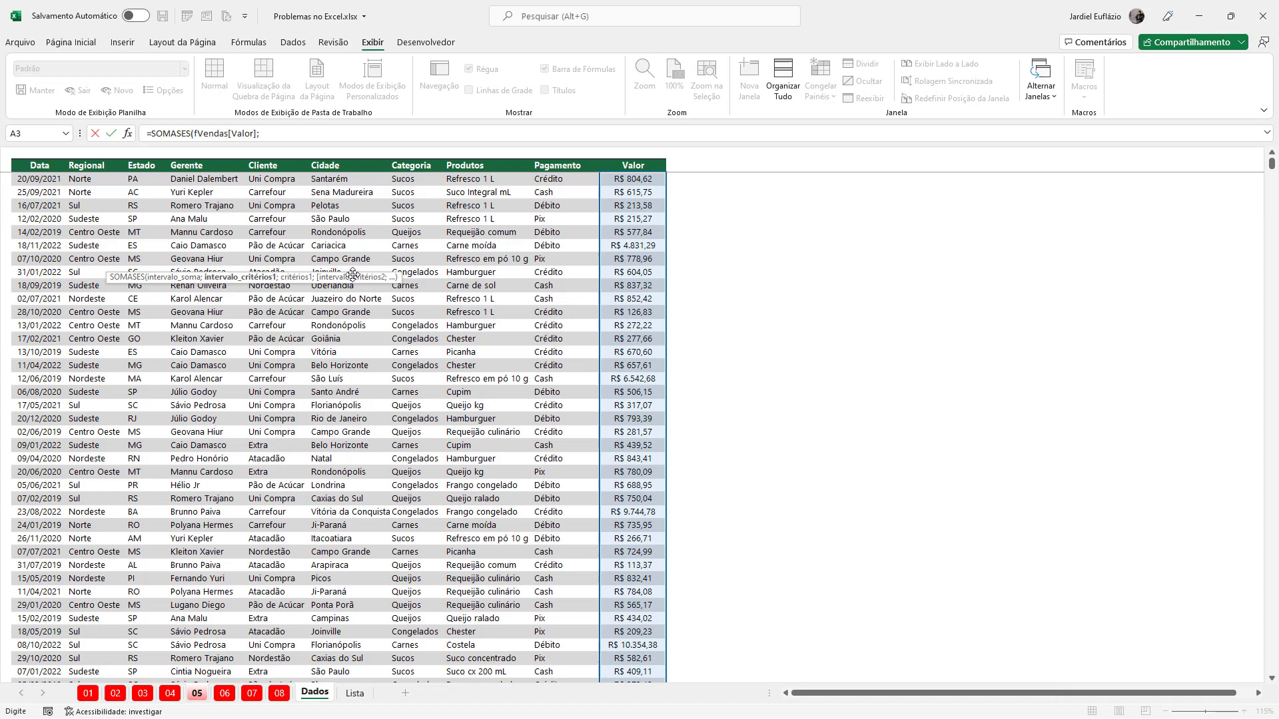
pyautogui.click(87, 233)
pyautogui.hotkey('ctrl', 'space')
pyautogui.write(';')
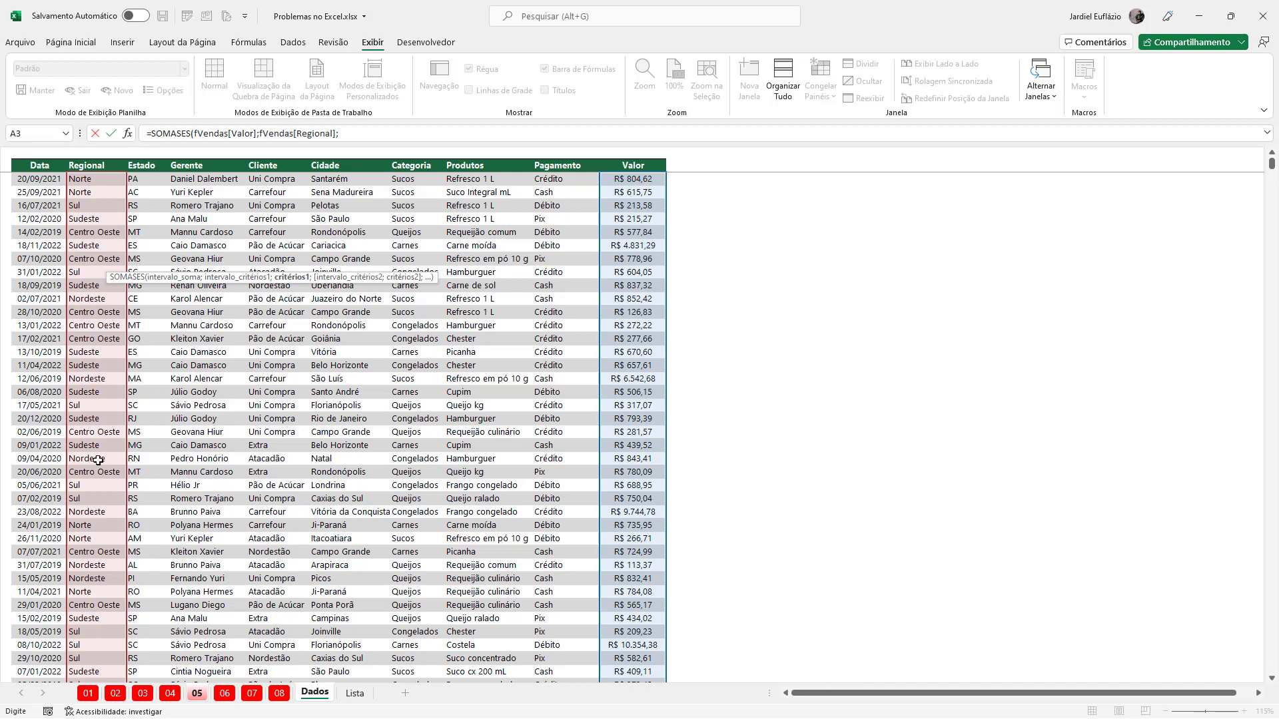
pyautogui.press('Return')
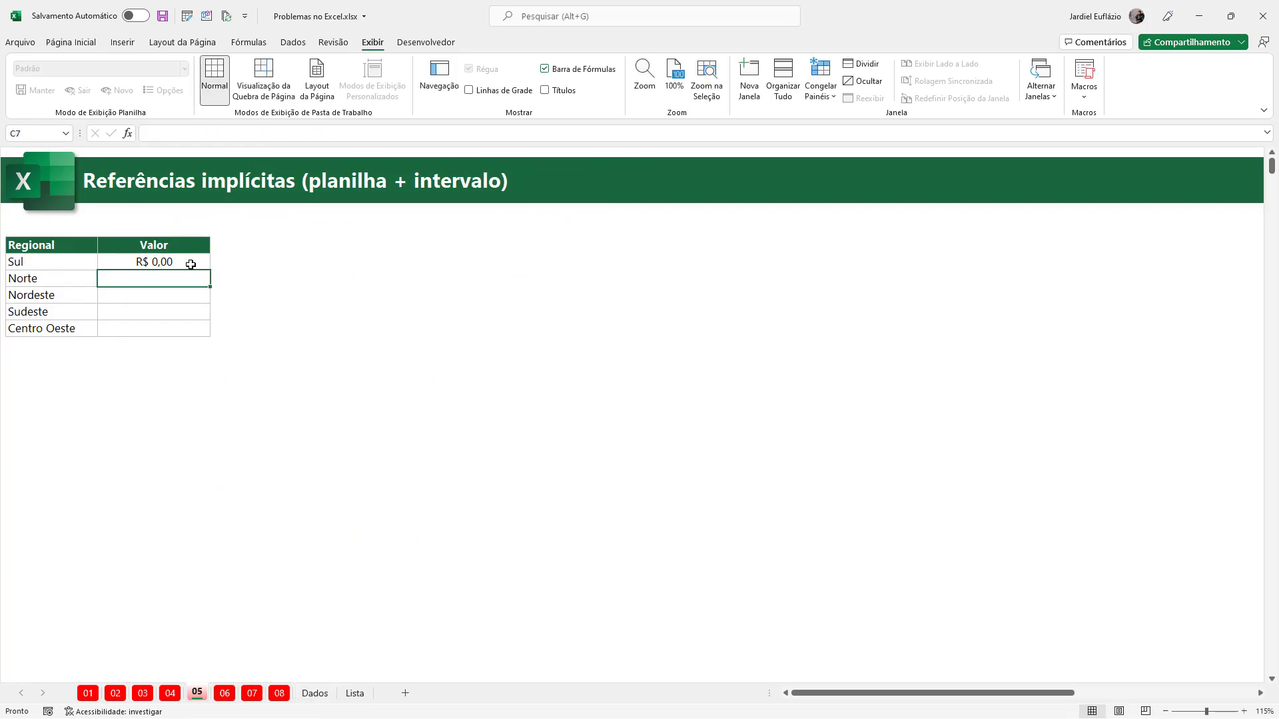
# - Complete Sul's SOMASES formula with B6 as the criterion, without a sheet prefix
pyautogui.doubleClick(189, 261)
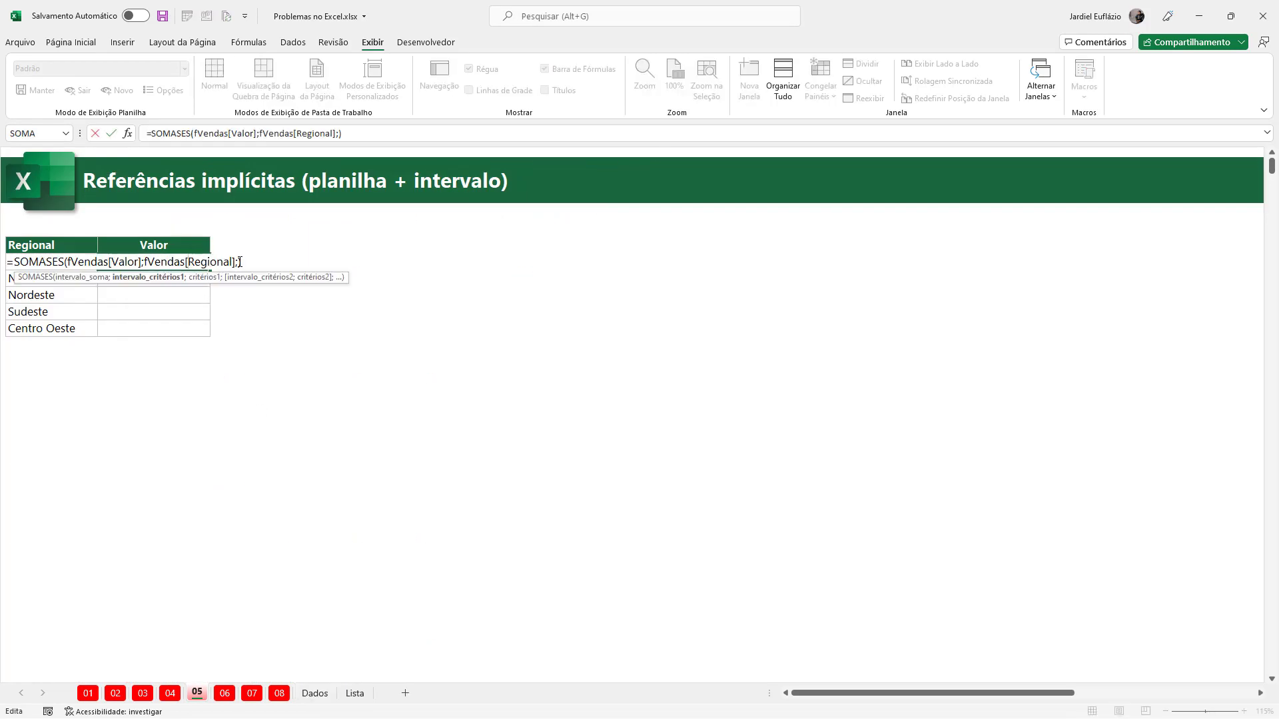
pyautogui.click(240, 261)
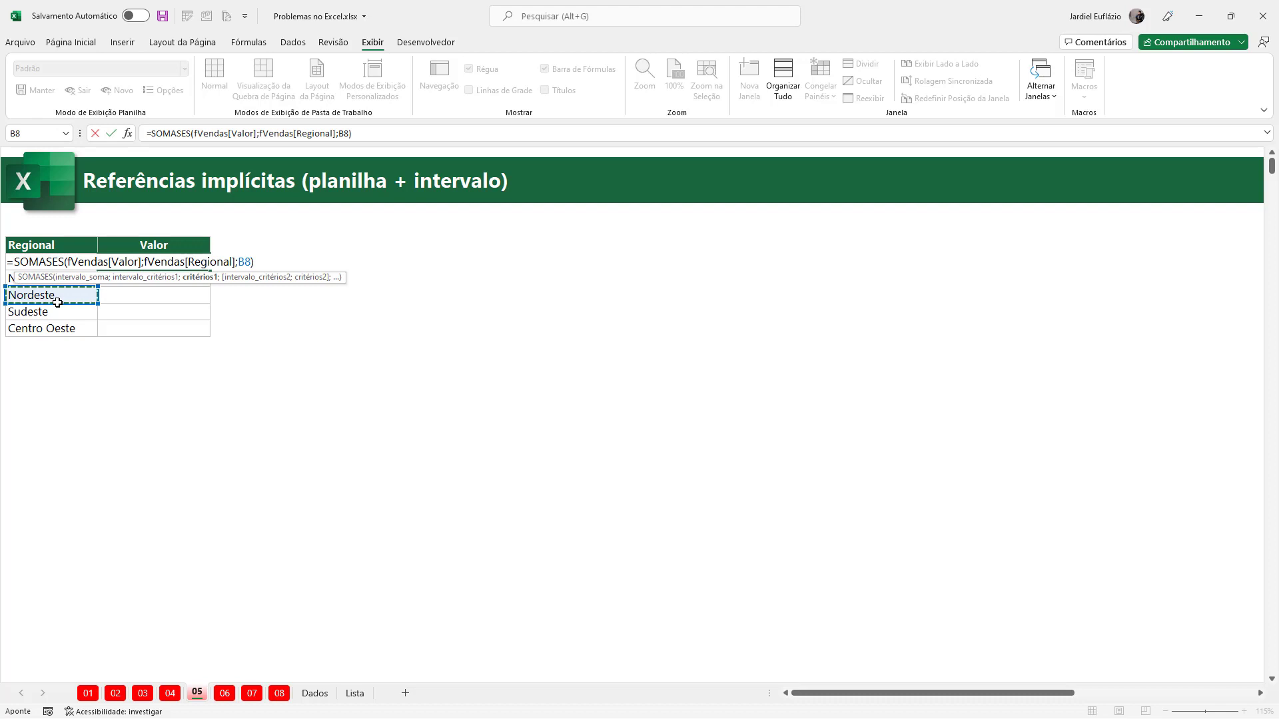
pyautogui.press('Up')
pyautogui.press('Up')
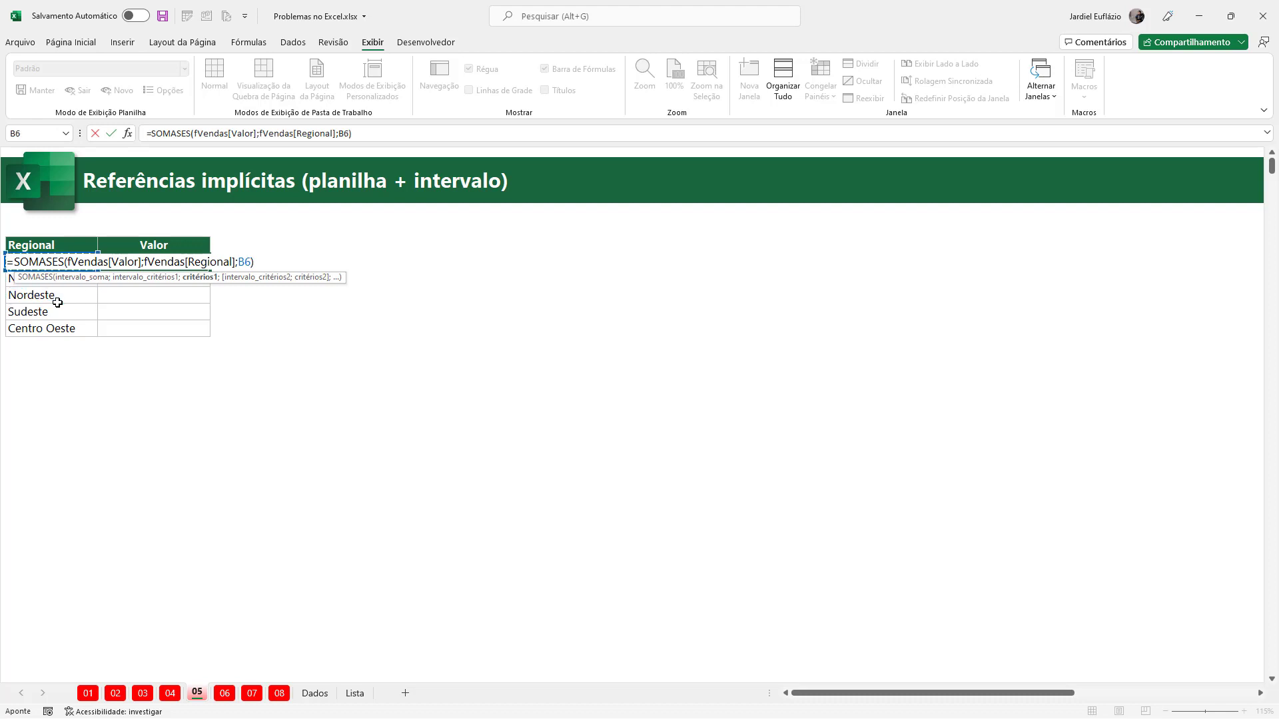
pyautogui.press('Return')
pyautogui.press('Up')
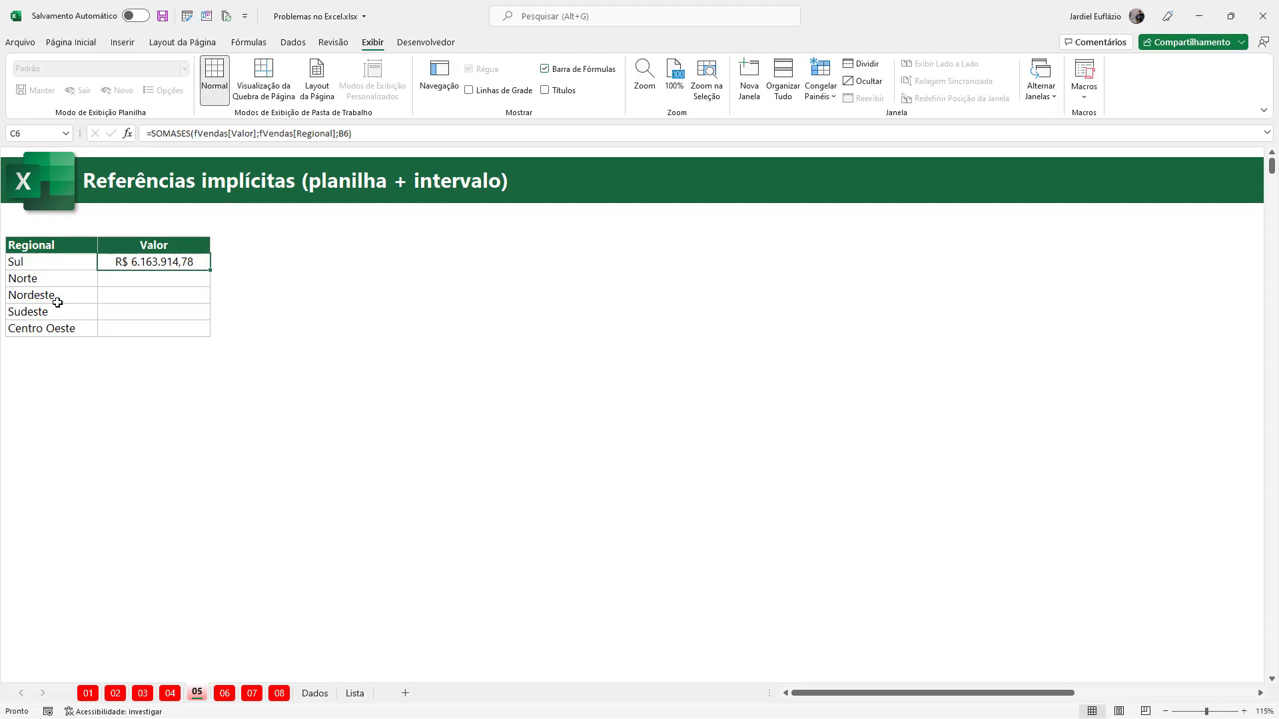
# - Fill Sul's SOMASES formula down to Centro Oeste and review its references
pyautogui.hotkey('shift', 'Down')
pyautogui.hotkey('shift', 'Down')
pyautogui.hotkey('shift', 'Down')
pyautogui.hotkey('shift', 'Down')
pyautogui.hotkey('ctrl', 'd')
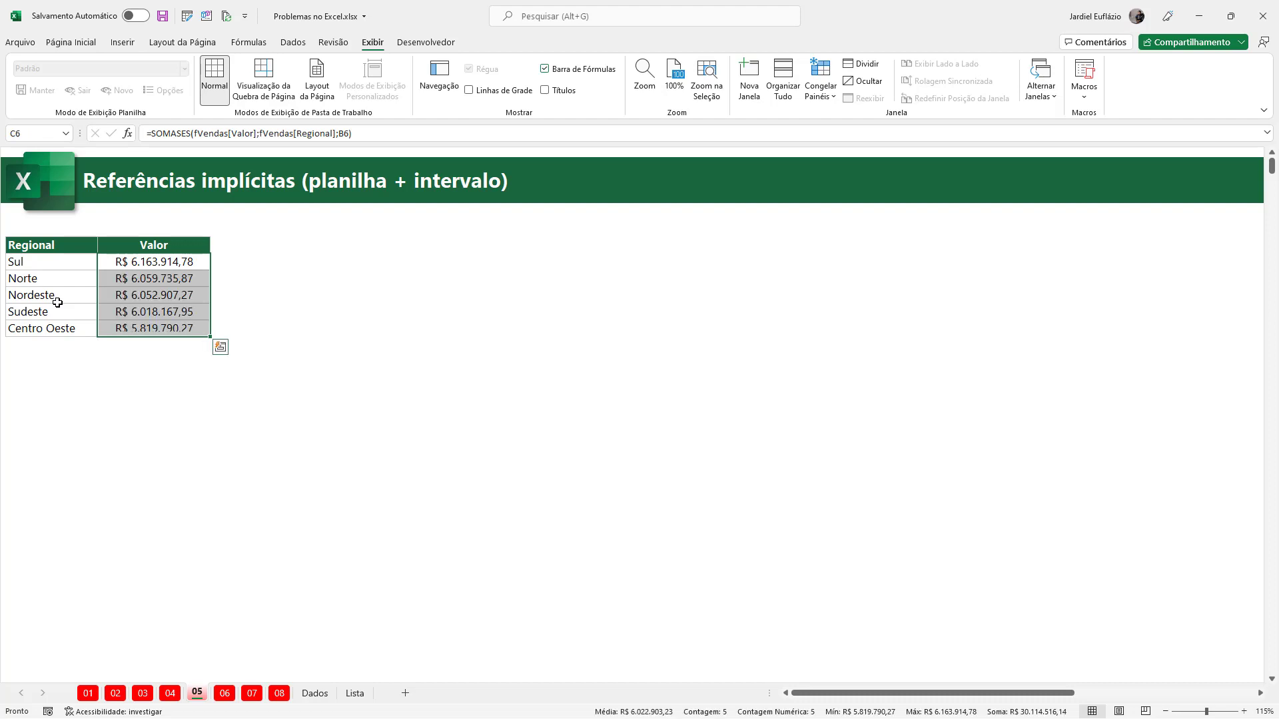
pyautogui.press('F2')
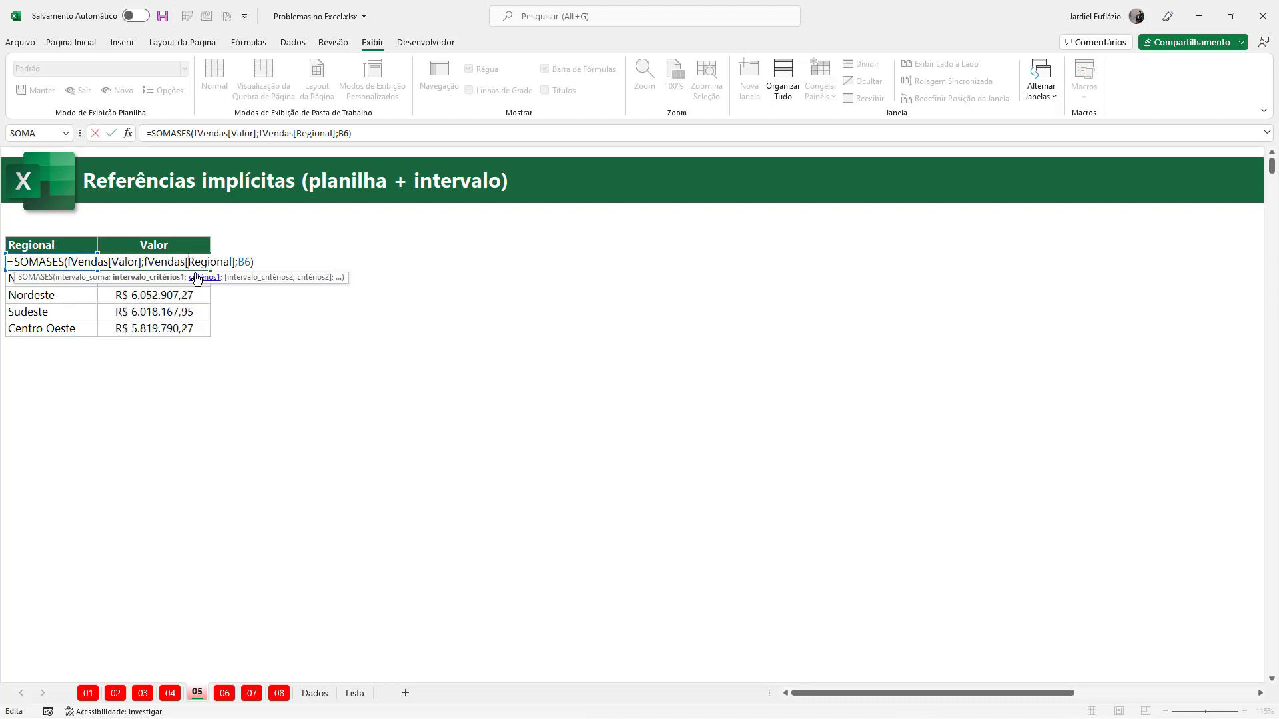
pyautogui.press('Escape')
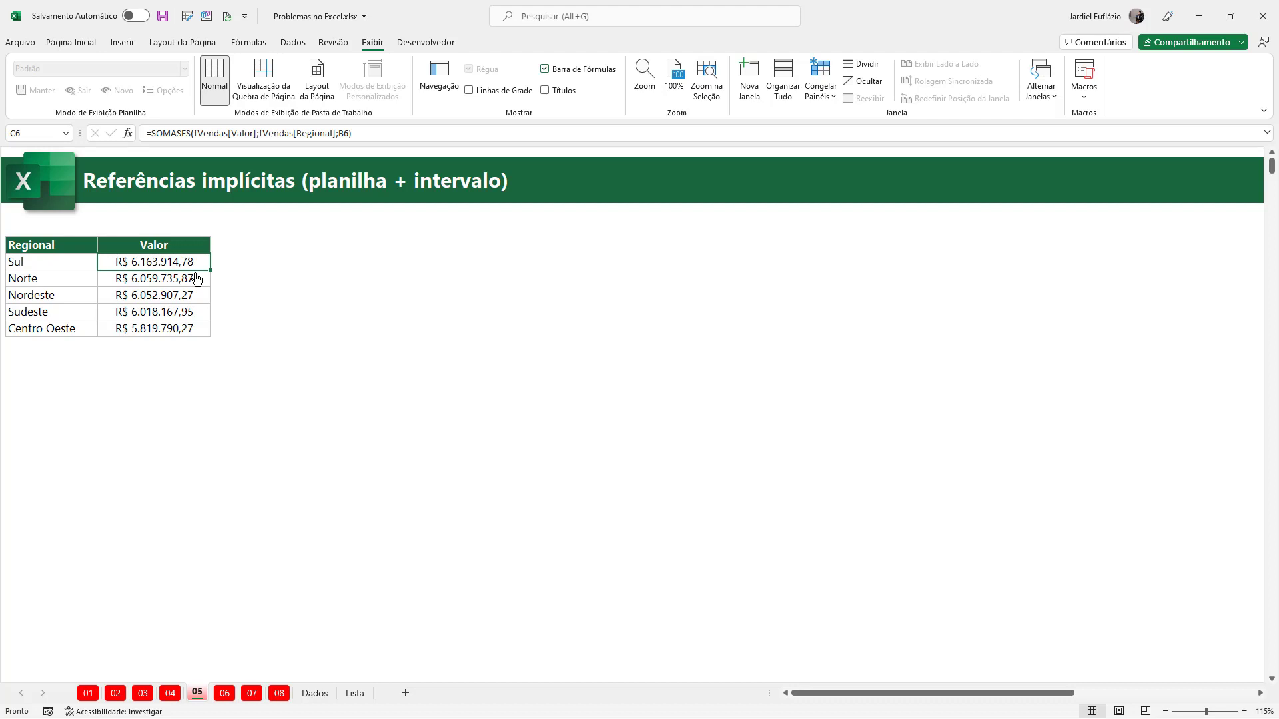
# - Open sheet 06 and highlight row 9, a BA record, from Estado to Valor
pyautogui.hotkey('alt', 'c')
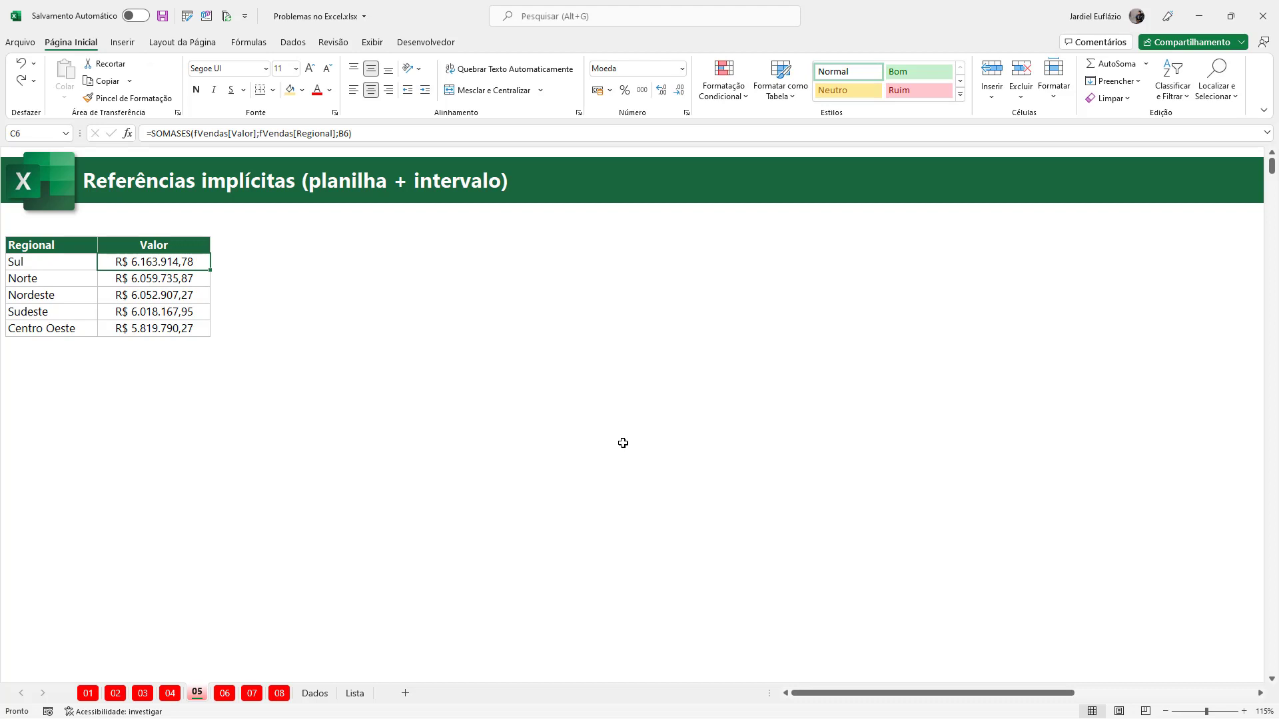
pyautogui.click(224, 693)
pyautogui.click(304, 354)
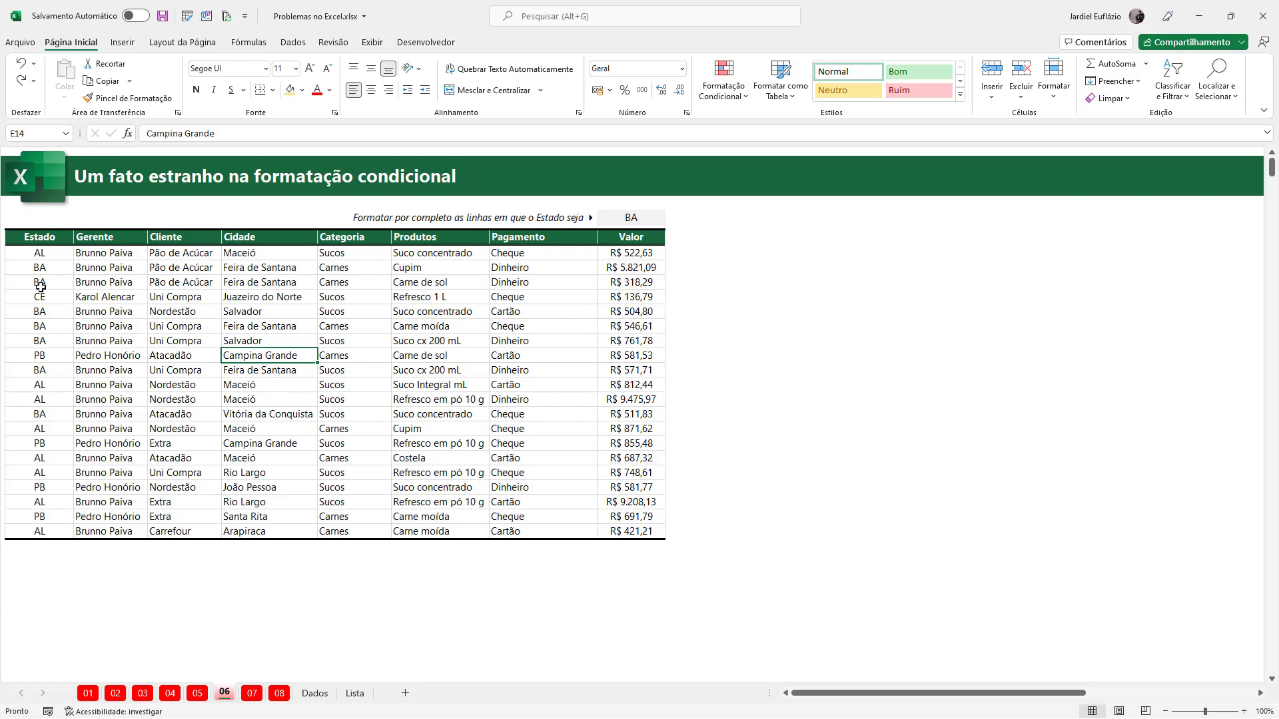
pyautogui.moveTo(40, 287); pyautogui.dragTo(609, 284)
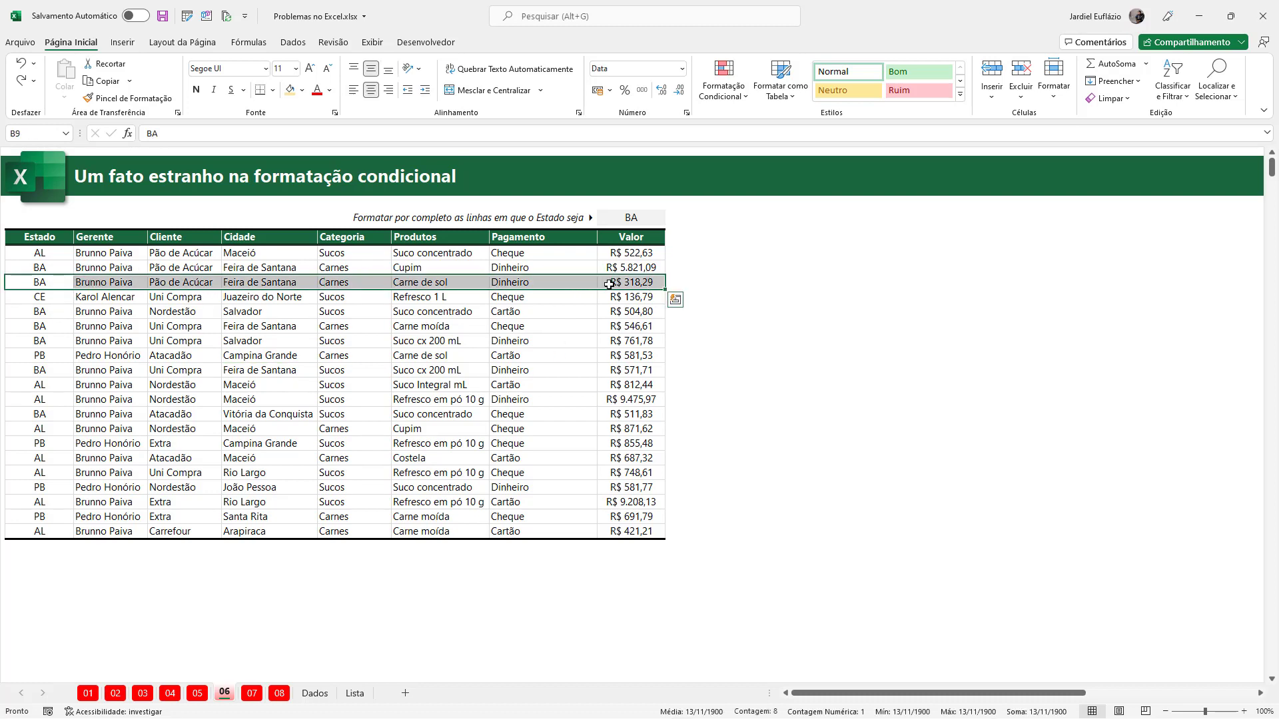
# - Switch the Estado criterion in I4 to PB and back to BA
pyautogui.click(634, 222)
pyautogui.click(671, 219)
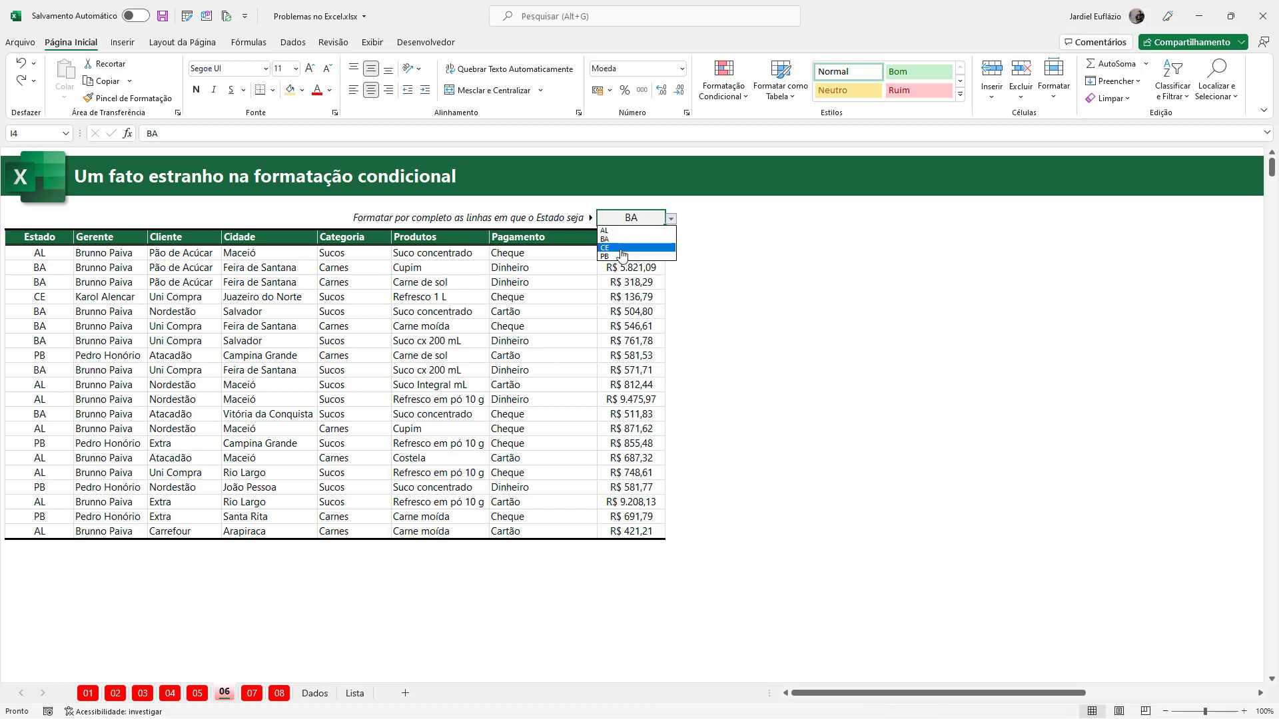
pyautogui.click(621, 256)
pyautogui.click(671, 220)
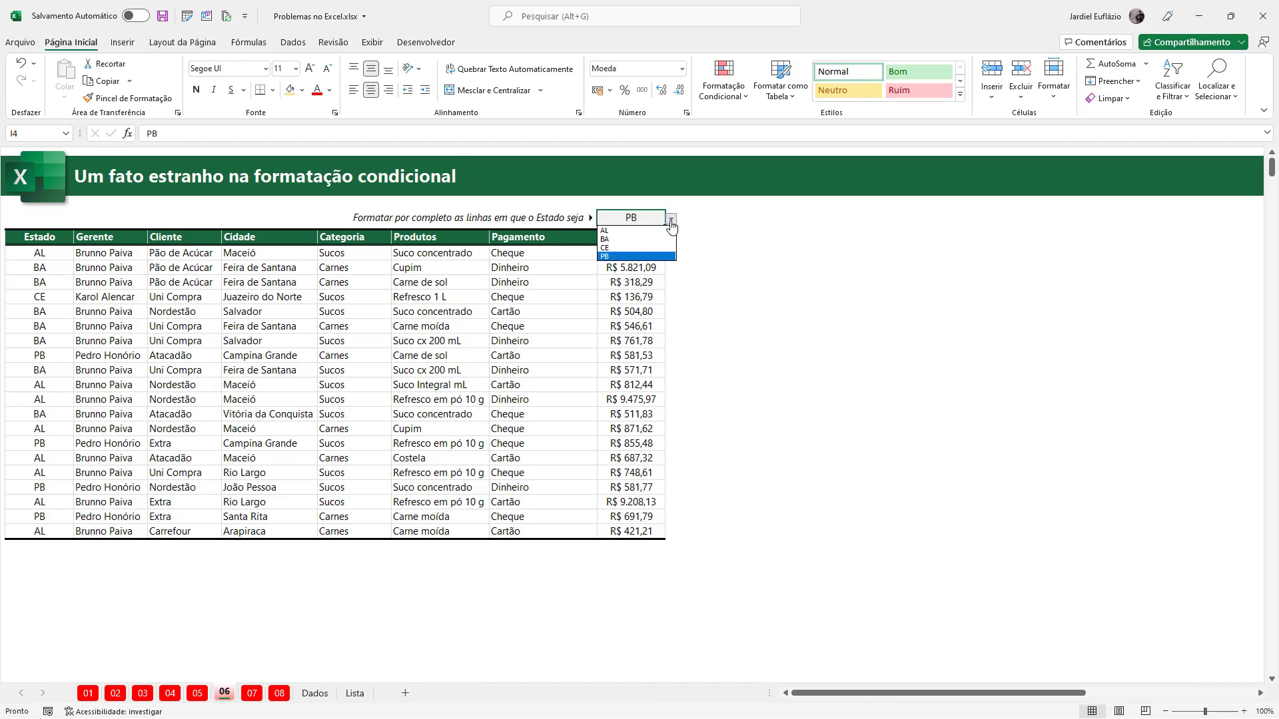
pyautogui.click(632, 240)
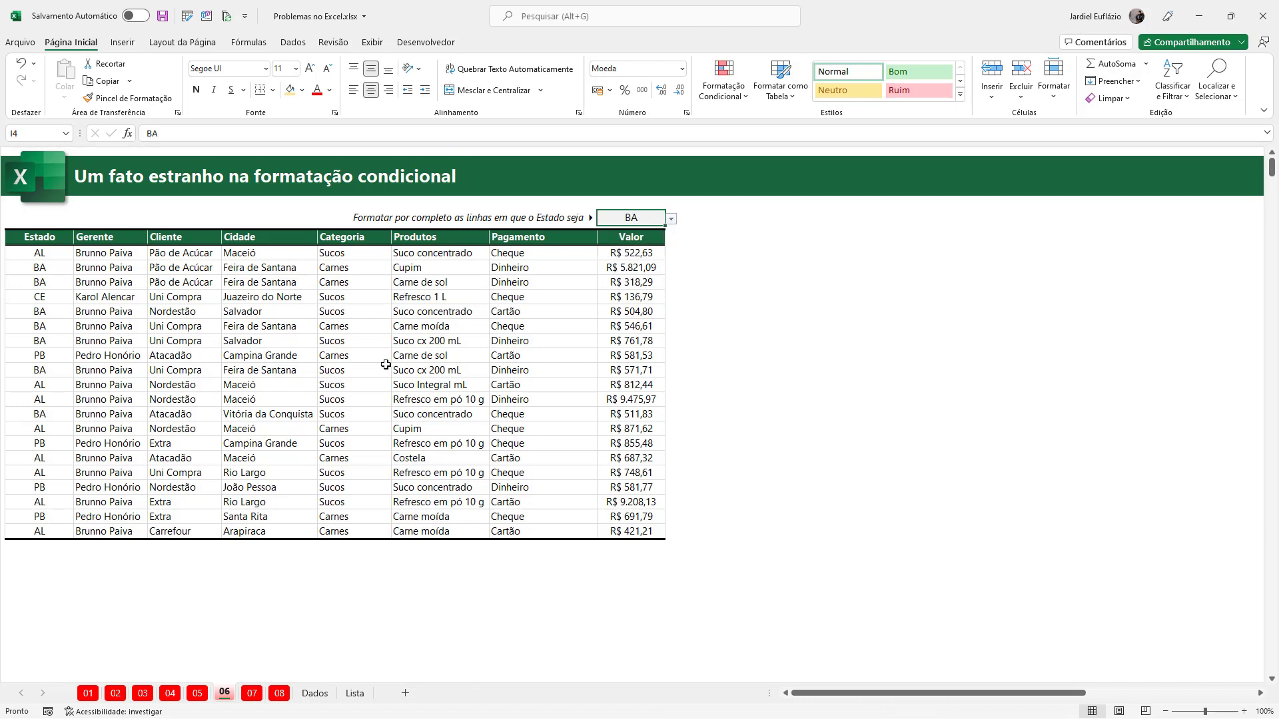
# - Select the table data from I26 back to B7 and start a formula-based conditional formatting rule
pyautogui.moveTo(620, 530); pyautogui.dragTo(38, 253)
pyautogui.click(724, 80)
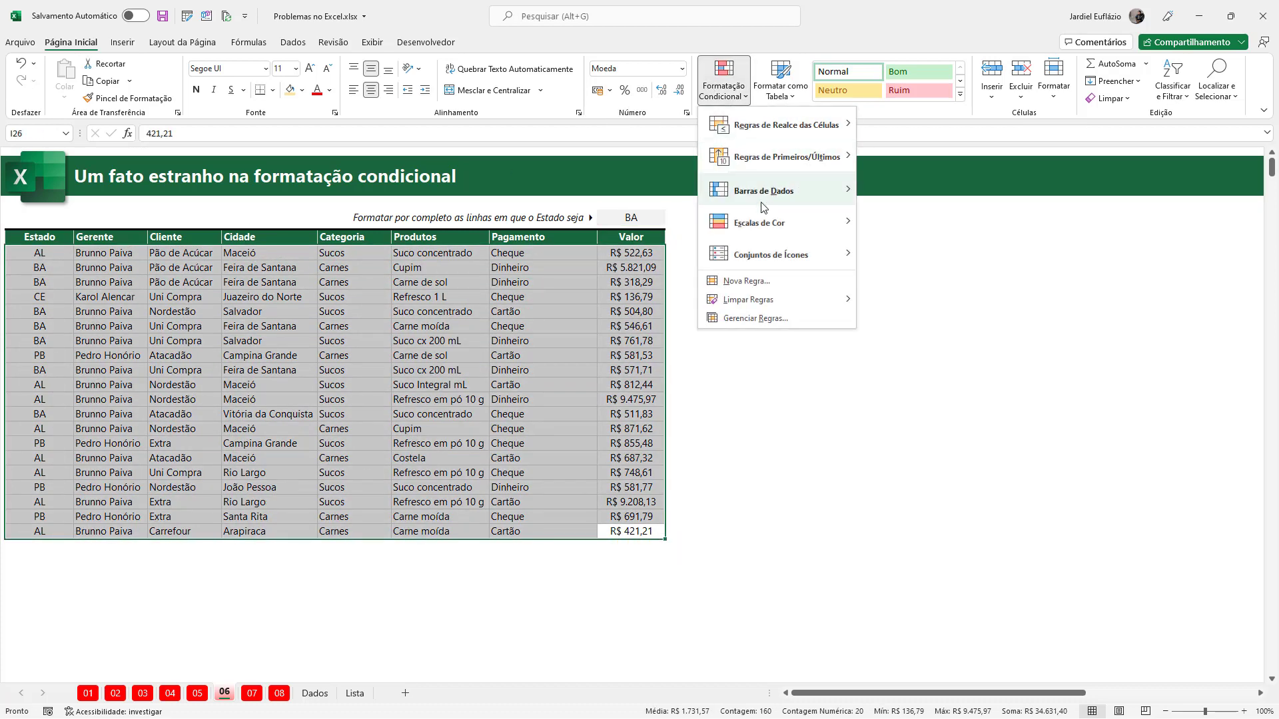
pyautogui.click(746, 280)
pyautogui.click(771, 252)
pyautogui.click(766, 305)
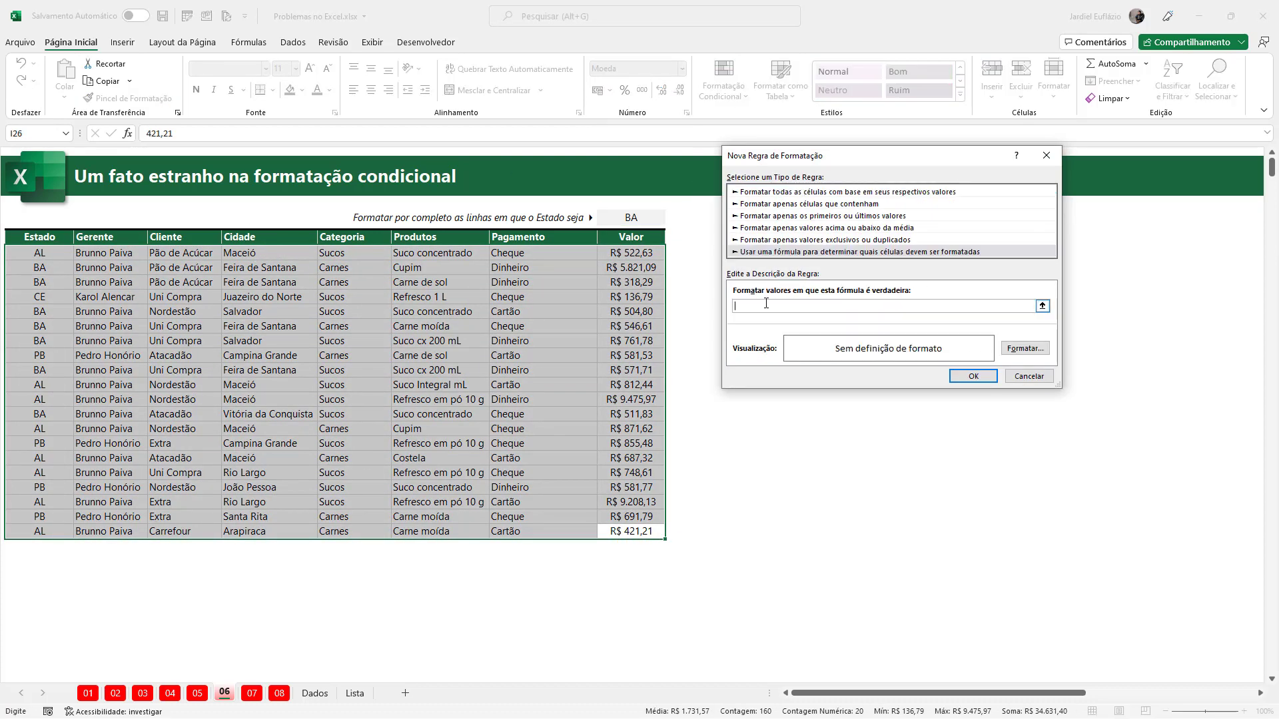
# - Set the rule's formula to =$I$4=$B7, fixing only the column of the Estado reference
pyautogui.write('=')
pyautogui.click(638, 218)
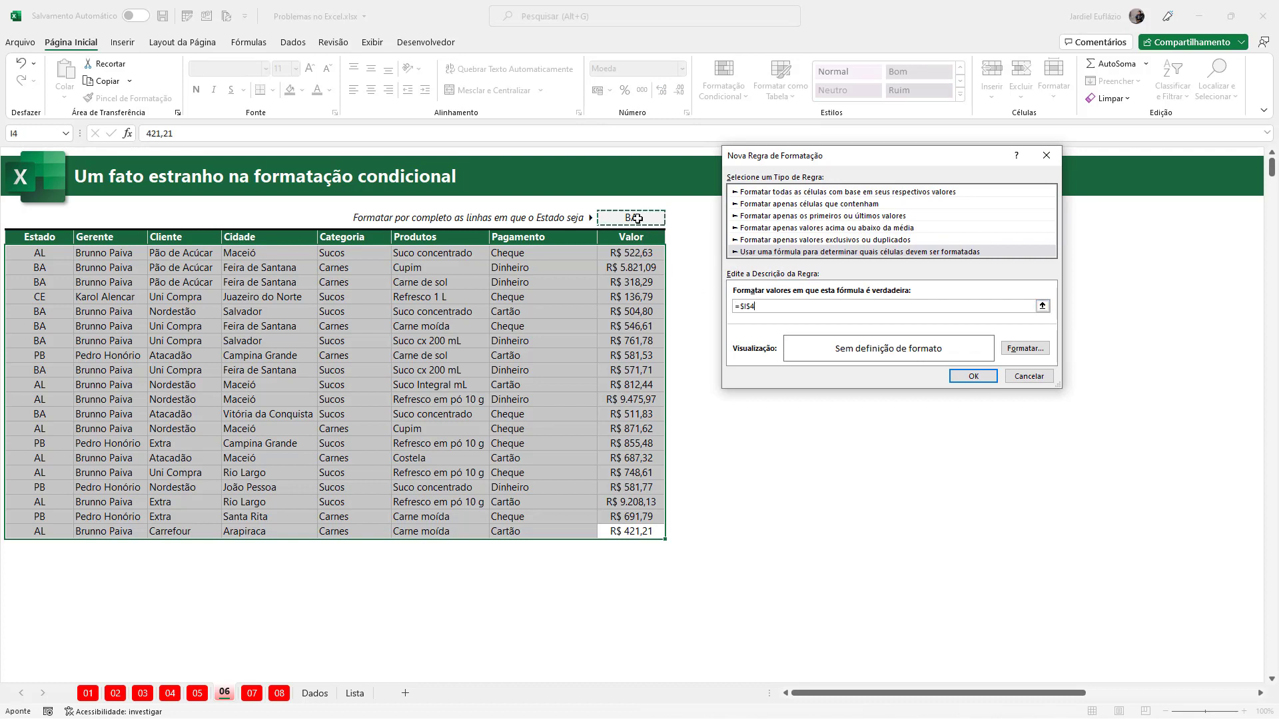
pyautogui.write('=')
pyautogui.click(56, 253)
pyautogui.press('F4')
pyautogui.press('F4')
pyautogui.press('F4')
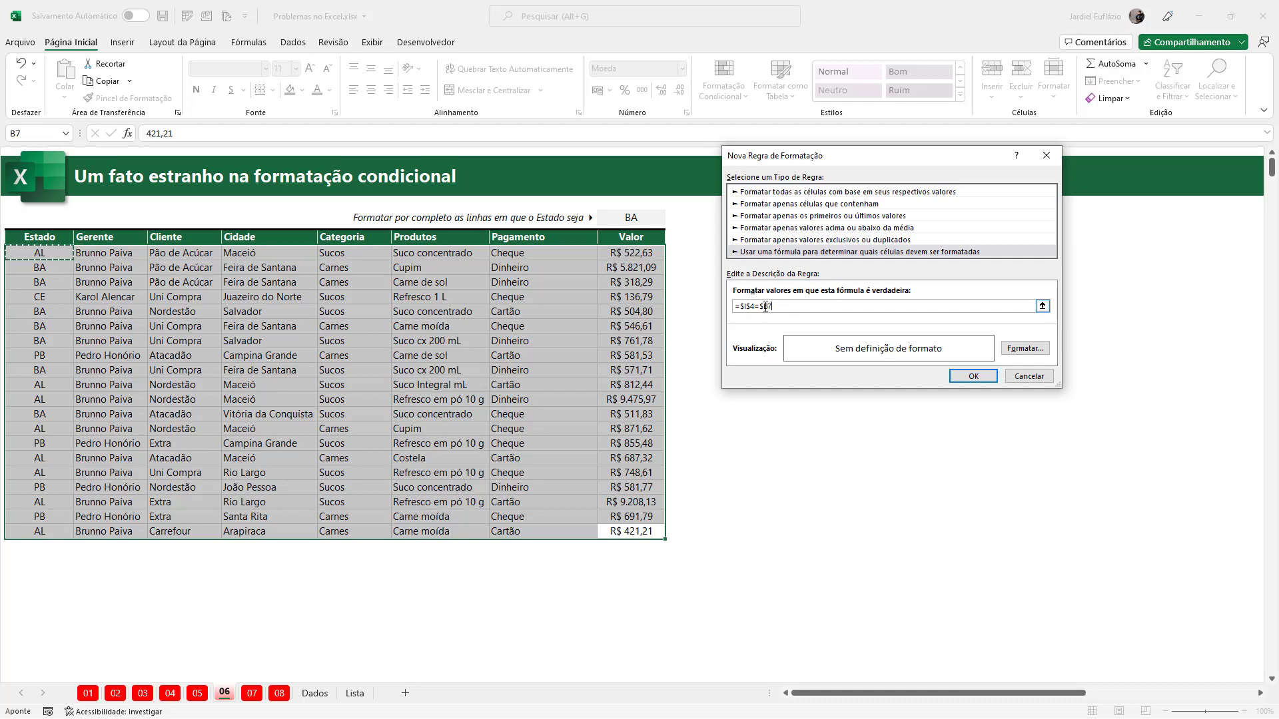
pyautogui.moveTo(760, 306); pyautogui.dragTo(766, 306)
# - Give the rule a light gold fill and apply it to the selected table data
pyautogui.click(1024, 347)
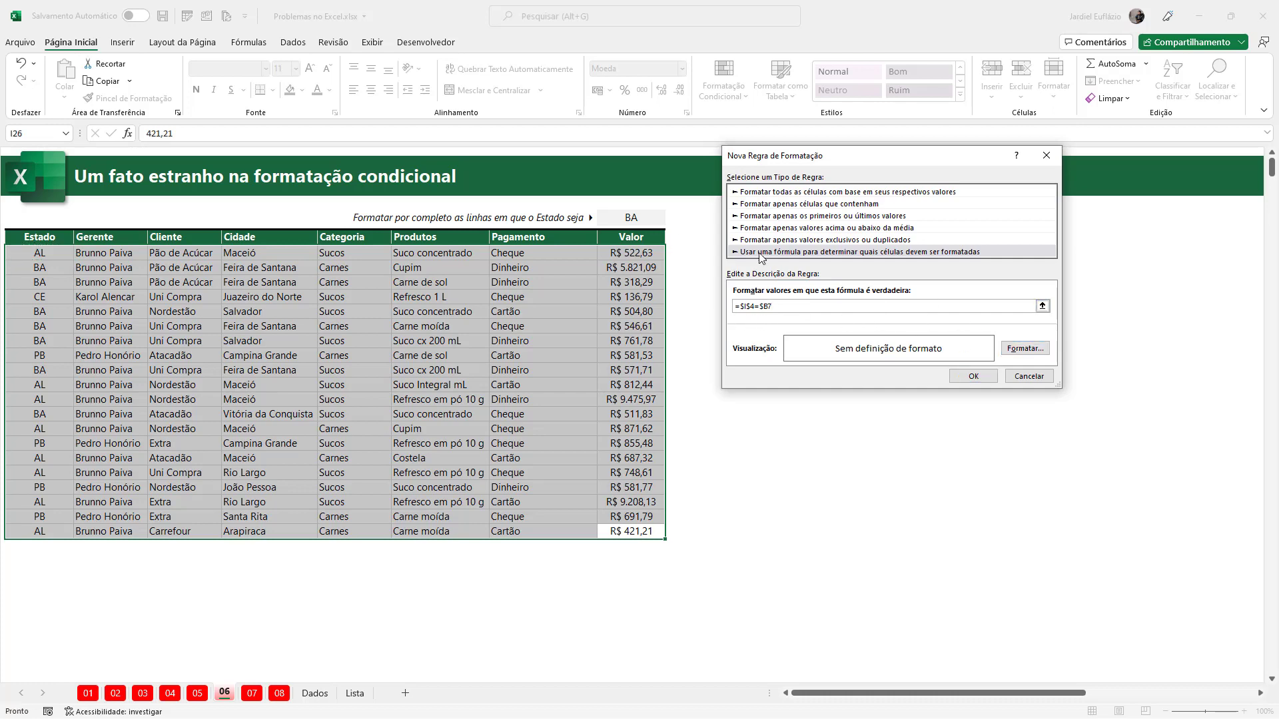
pyautogui.click(821, 210)
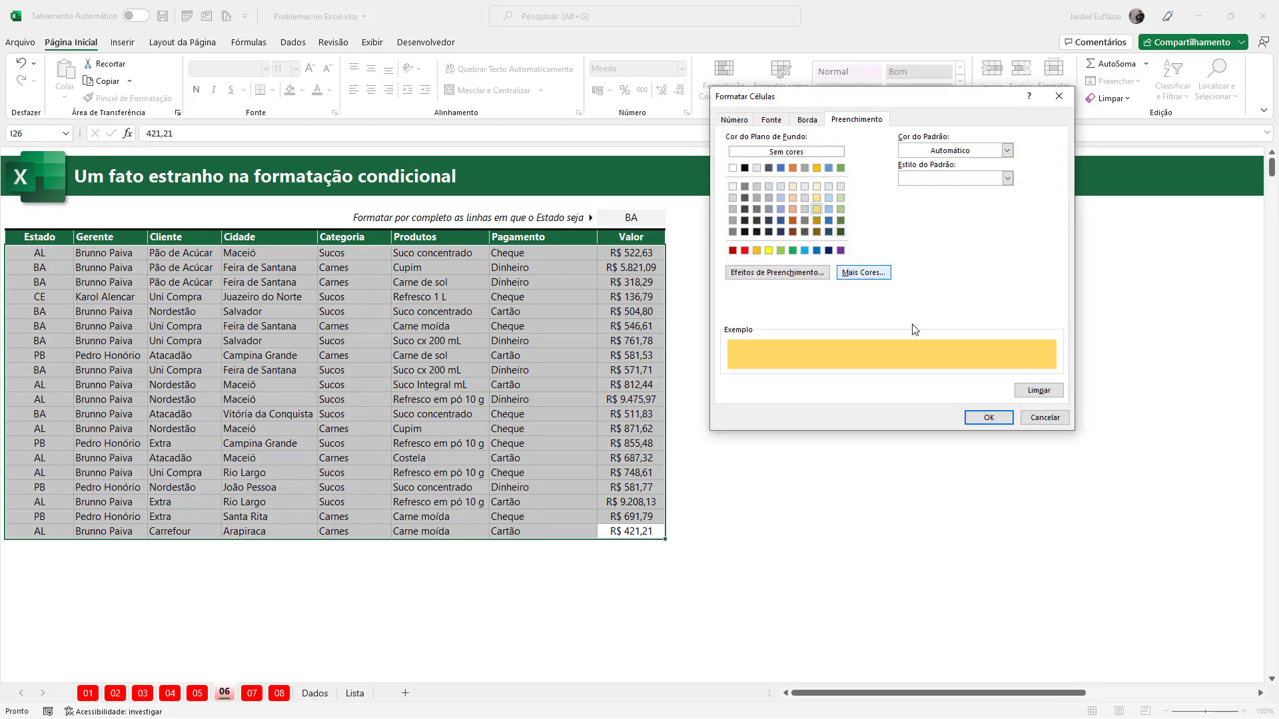
pyautogui.click(988, 418)
pyautogui.click(972, 379)
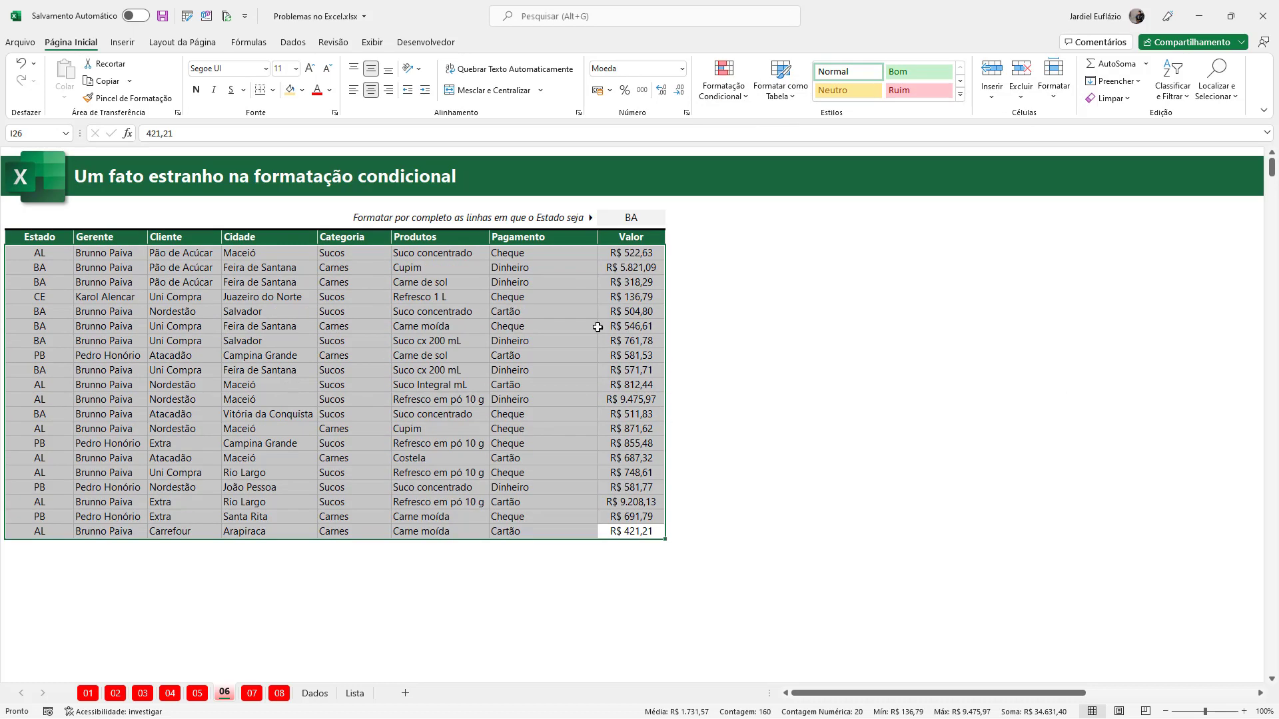
# - Inspect the conditional formatting rule's formula and applied range without changing them
pyautogui.click(211, 264)
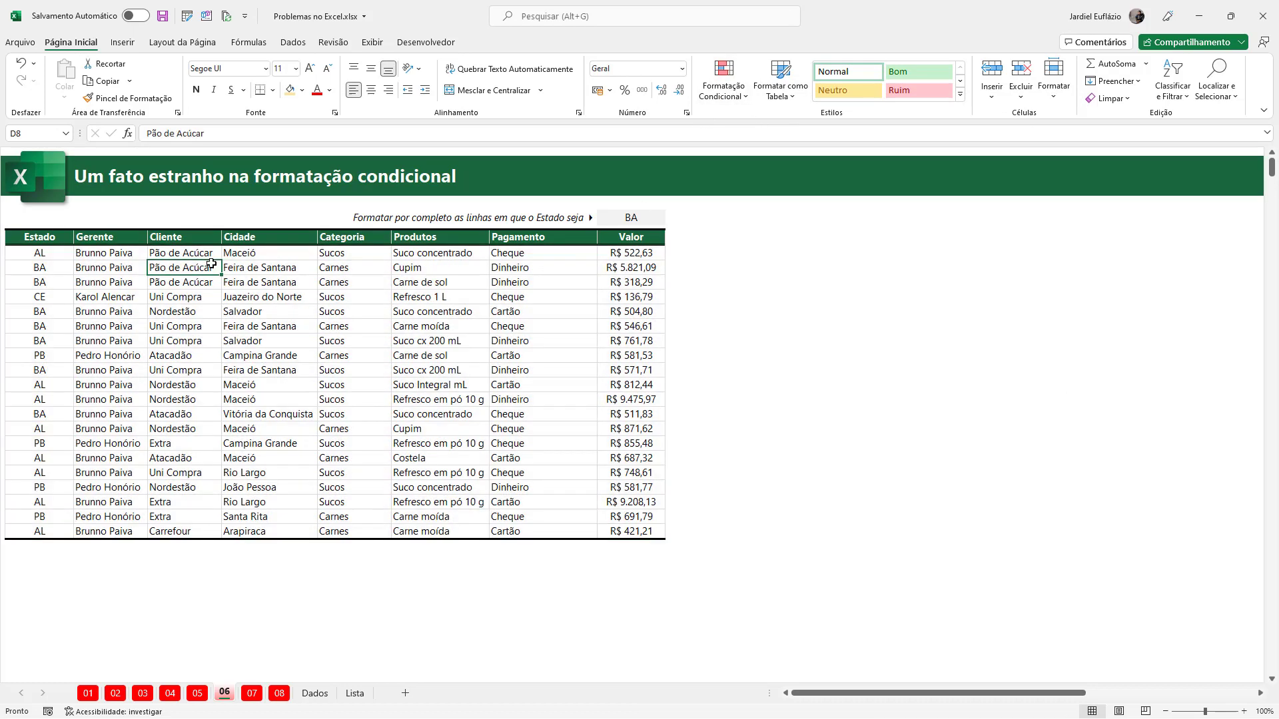
pyautogui.click(724, 78)
pyautogui.click(759, 322)
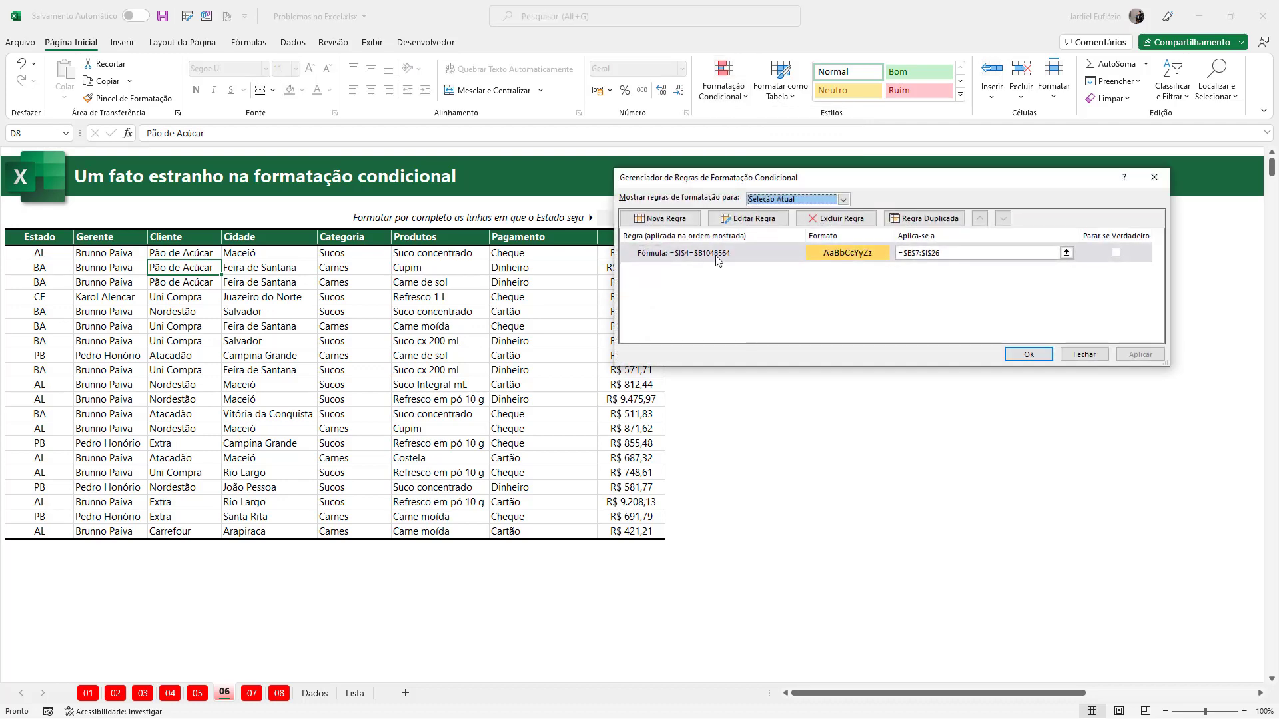
pyautogui.doubleClick(715, 253)
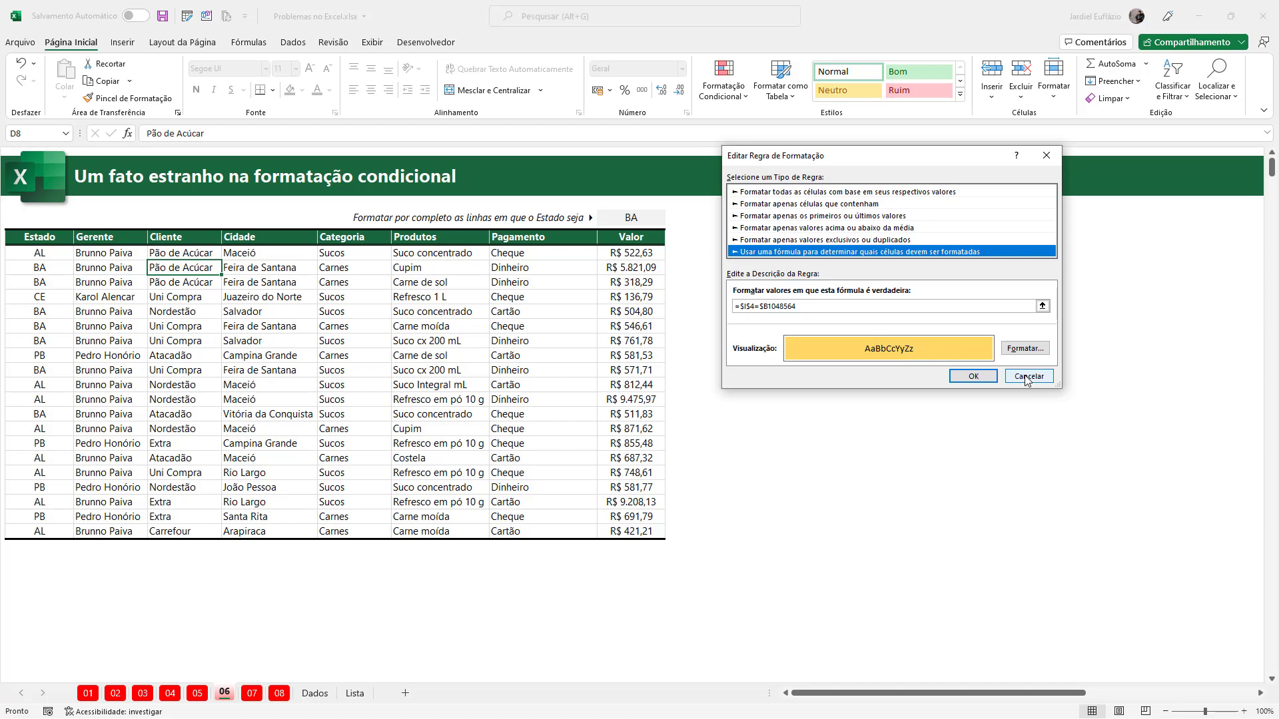
pyautogui.click(1026, 377)
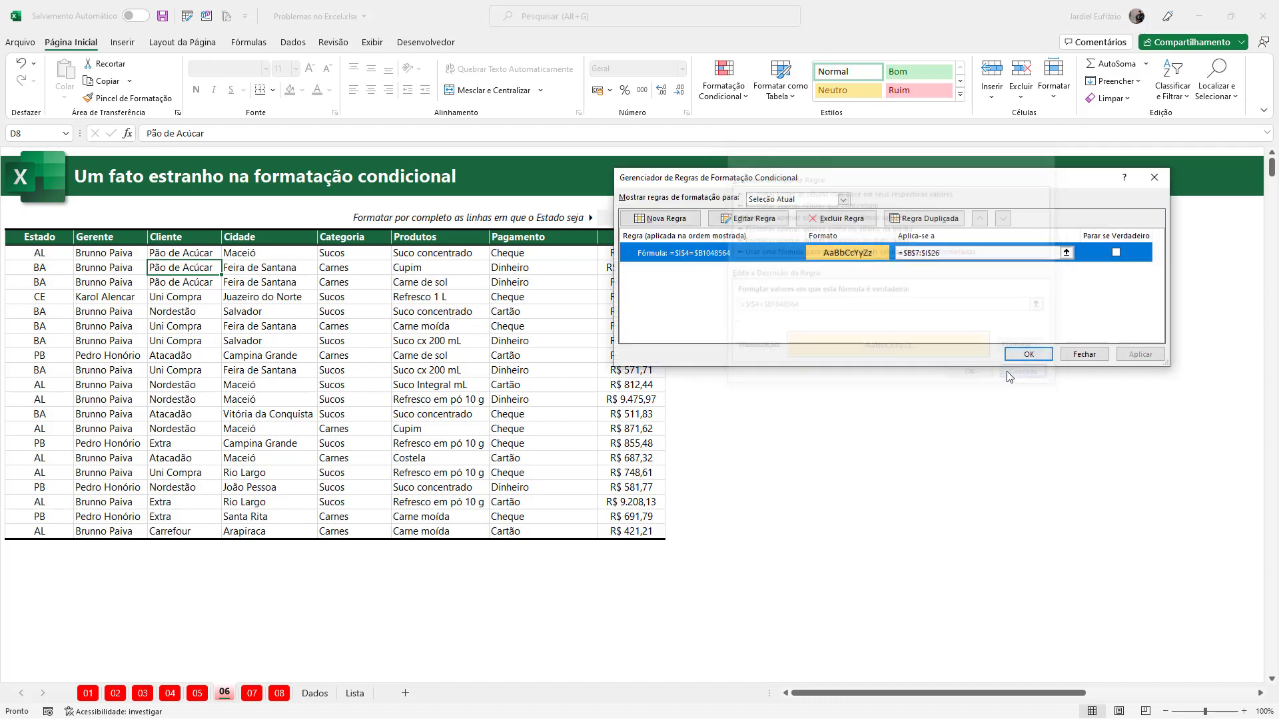
# - Delete the table's conditional formatting rule and apply the removal
pyautogui.moveTo(696, 182); pyautogui.dragTo(753, 250)
pyautogui.click(891, 281)
pyautogui.click(1195, 417)
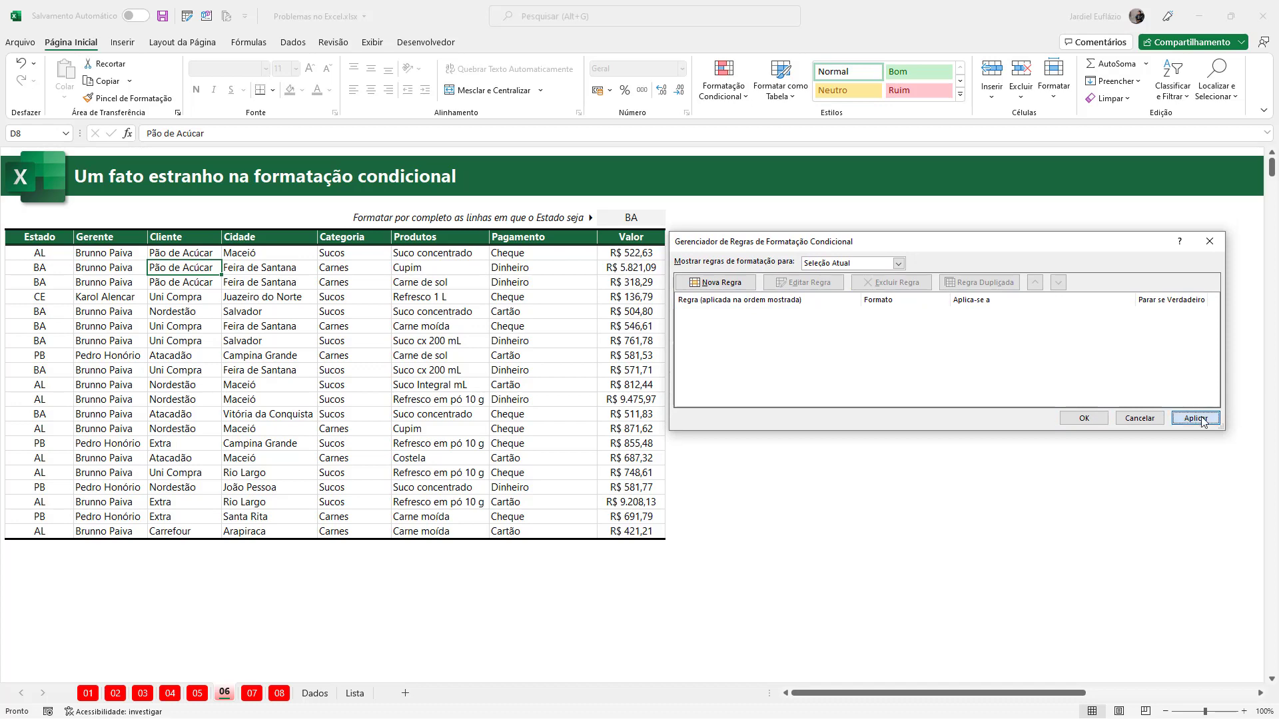
pyautogui.click(1083, 418)
# - Select all table data from the first Estado cell to the last Valor cell and create a formula-based conditional formatting rule =$I$4=$B7
pyautogui.moveTo(54, 253); pyautogui.dragTo(645, 533)
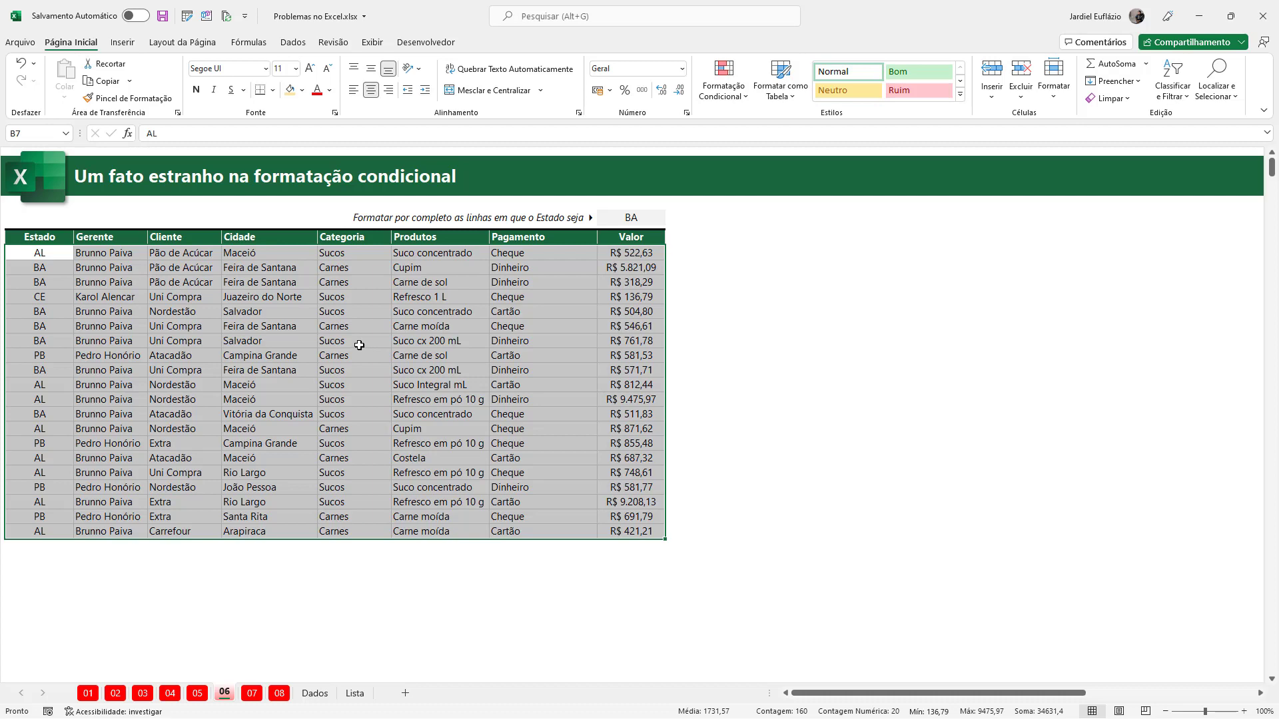
pyautogui.click(257, 327)
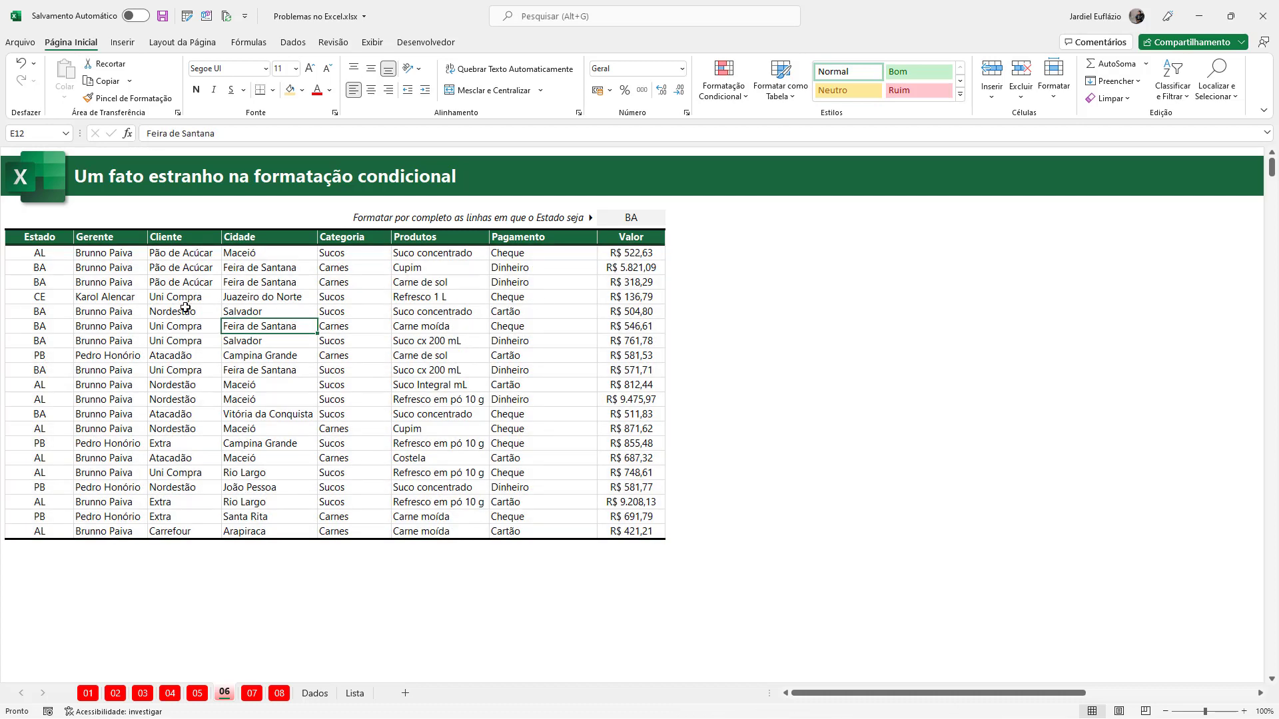
pyautogui.moveTo(31, 253); pyautogui.dragTo(644, 532)
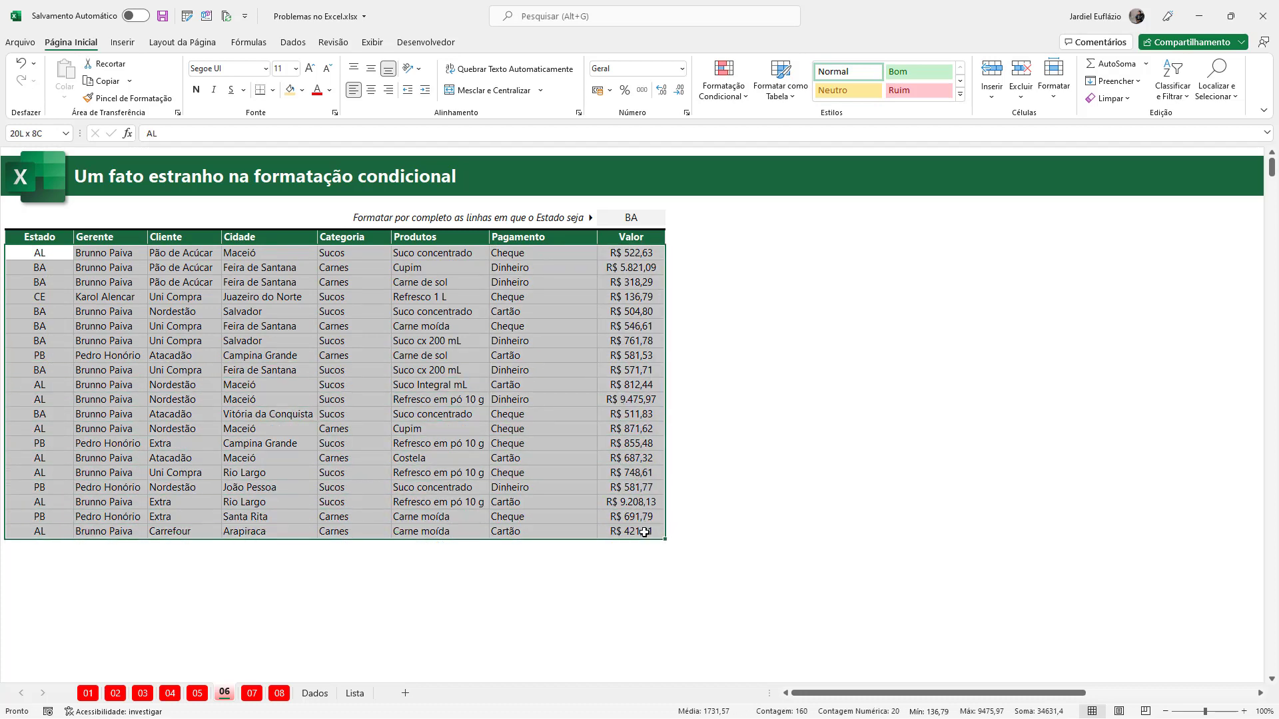
pyautogui.click(723, 80)
pyautogui.click(746, 281)
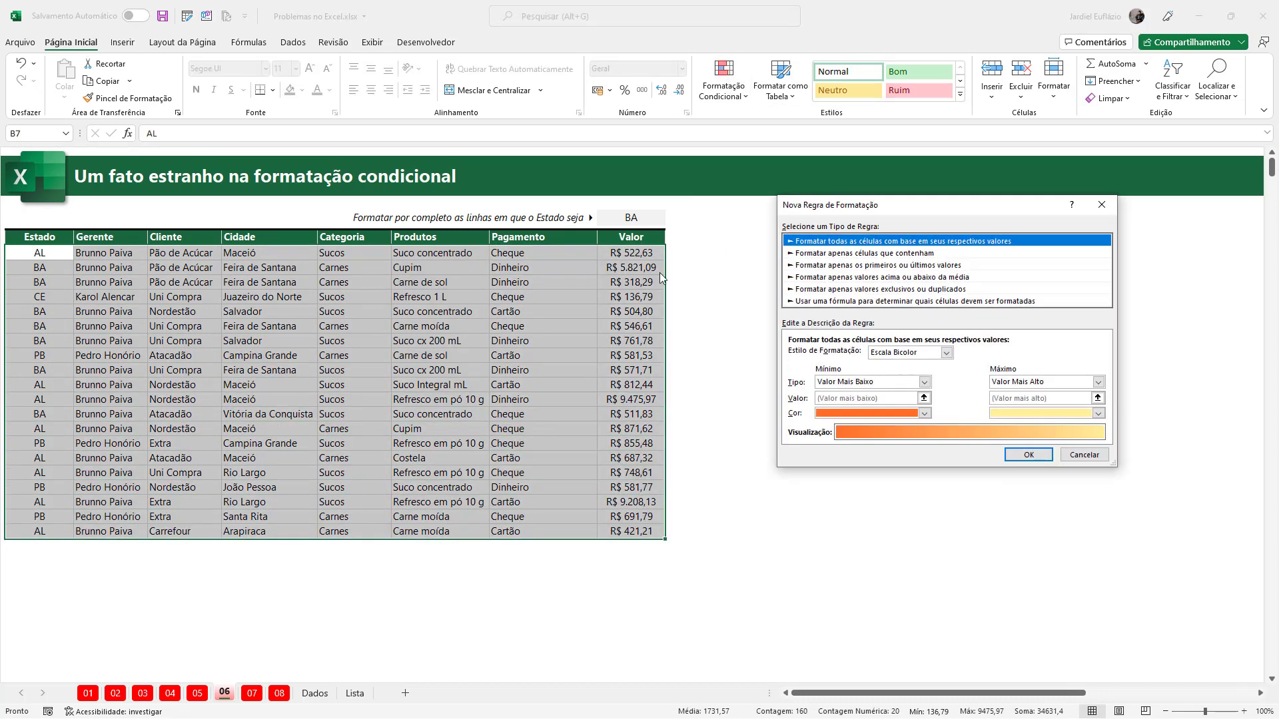
pyautogui.click(809, 301)
pyautogui.click(815, 356)
pyautogui.write('=')
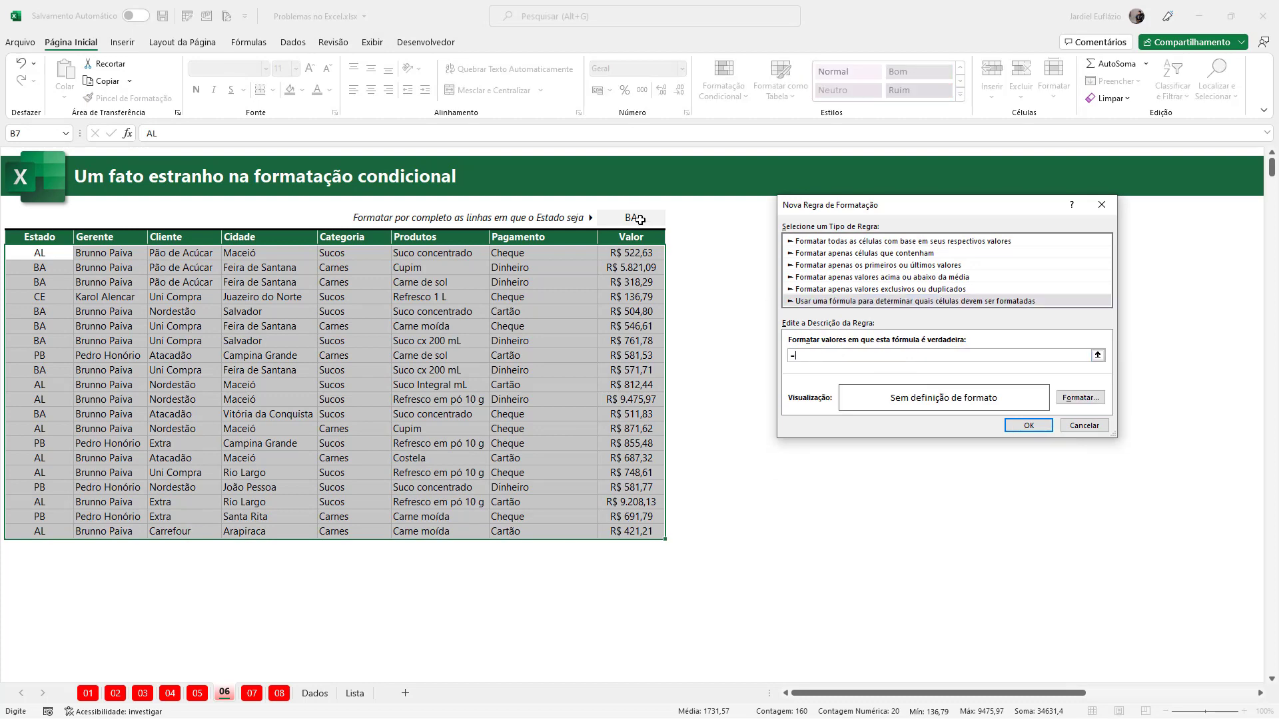
pyautogui.click(638, 218)
pyautogui.write('=')
pyautogui.click(40, 252)
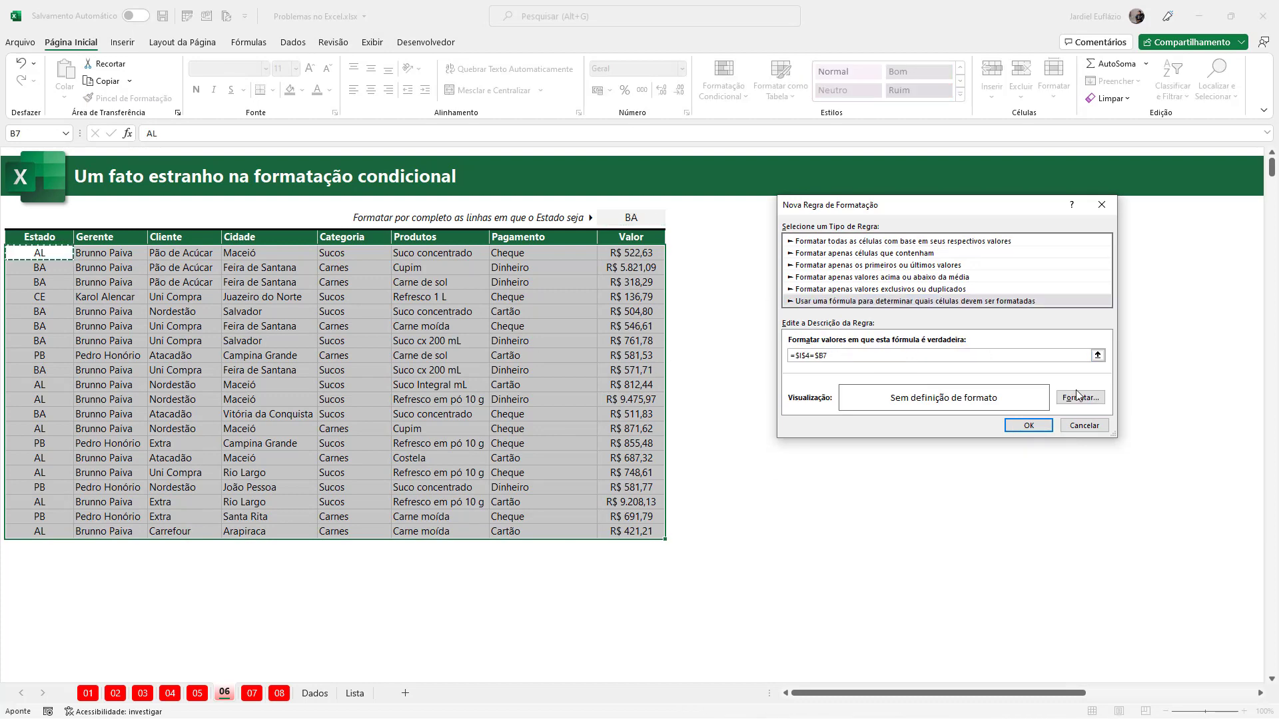
# - Give the new rule a light gold fill and apply it to the selected table data
pyautogui.click(1080, 397)
pyautogui.click(872, 258)
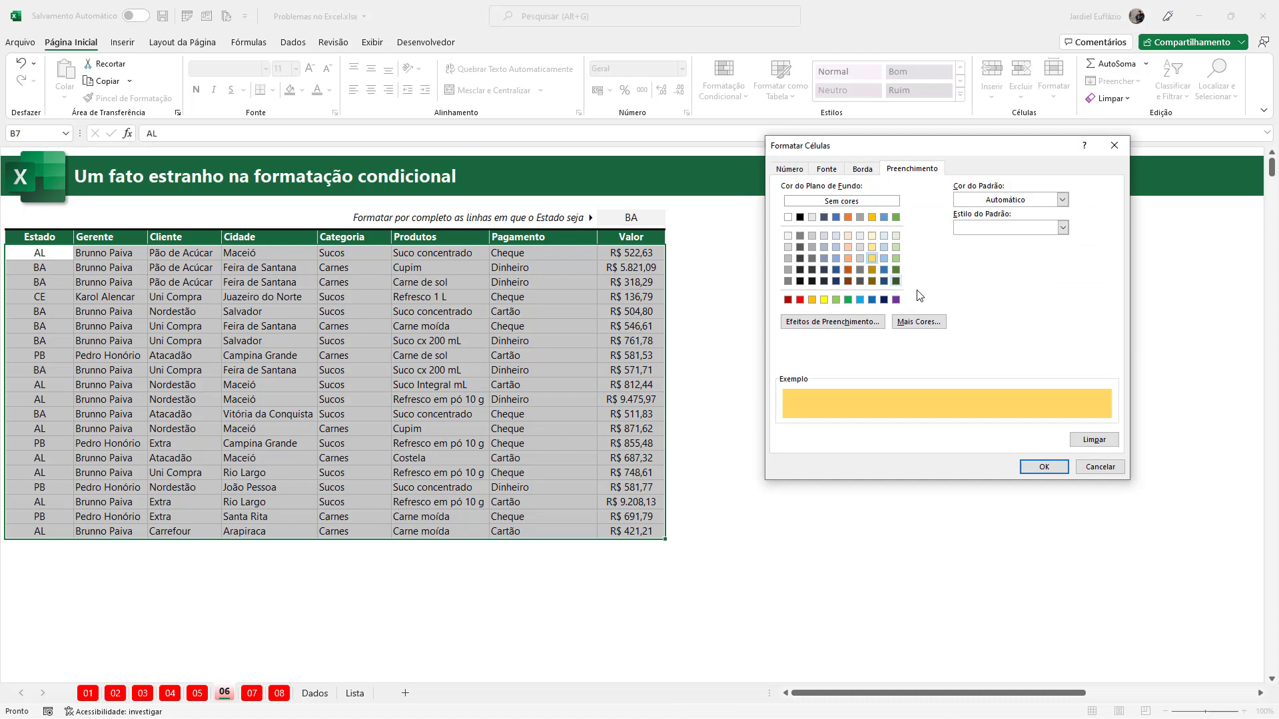
pyautogui.click(1044, 467)
pyautogui.click(991, 423)
pyautogui.click(542, 341)
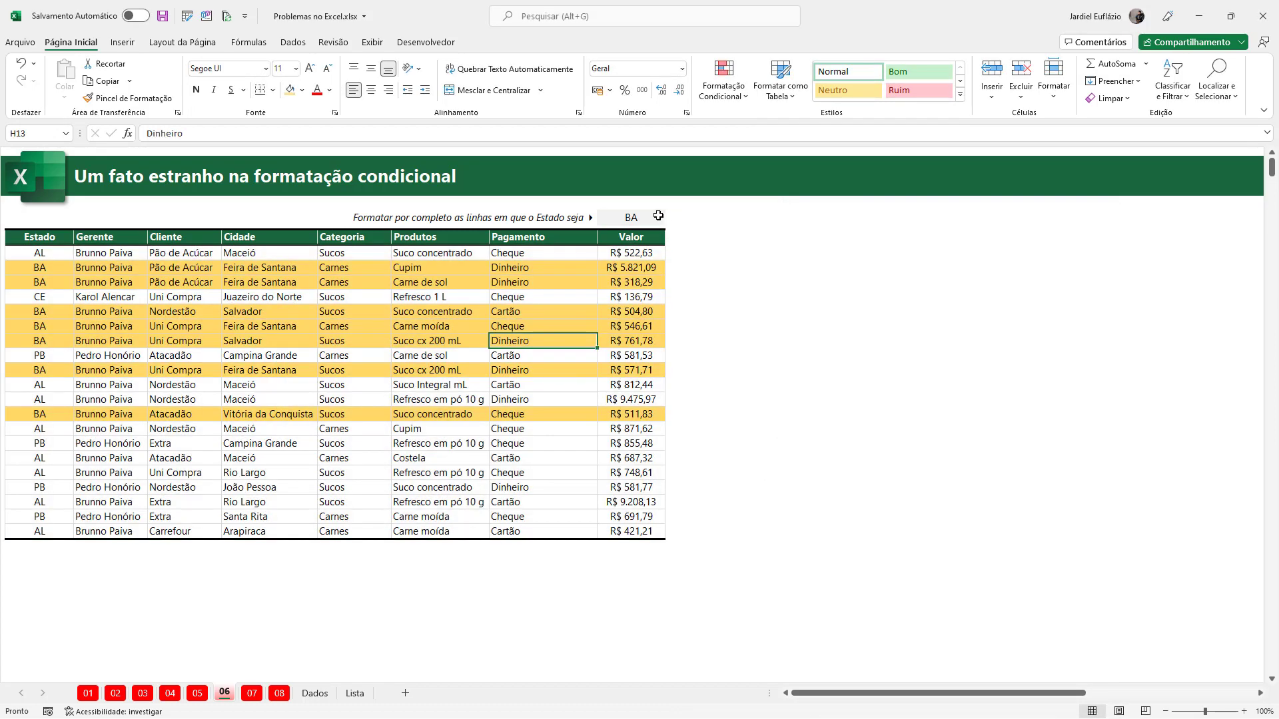
# - Test the row highlighting by switching the Estado criterion above the table to AL, PB and finally CE
pyautogui.click(658, 216)
pyautogui.click(672, 221)
pyautogui.click(620, 231)
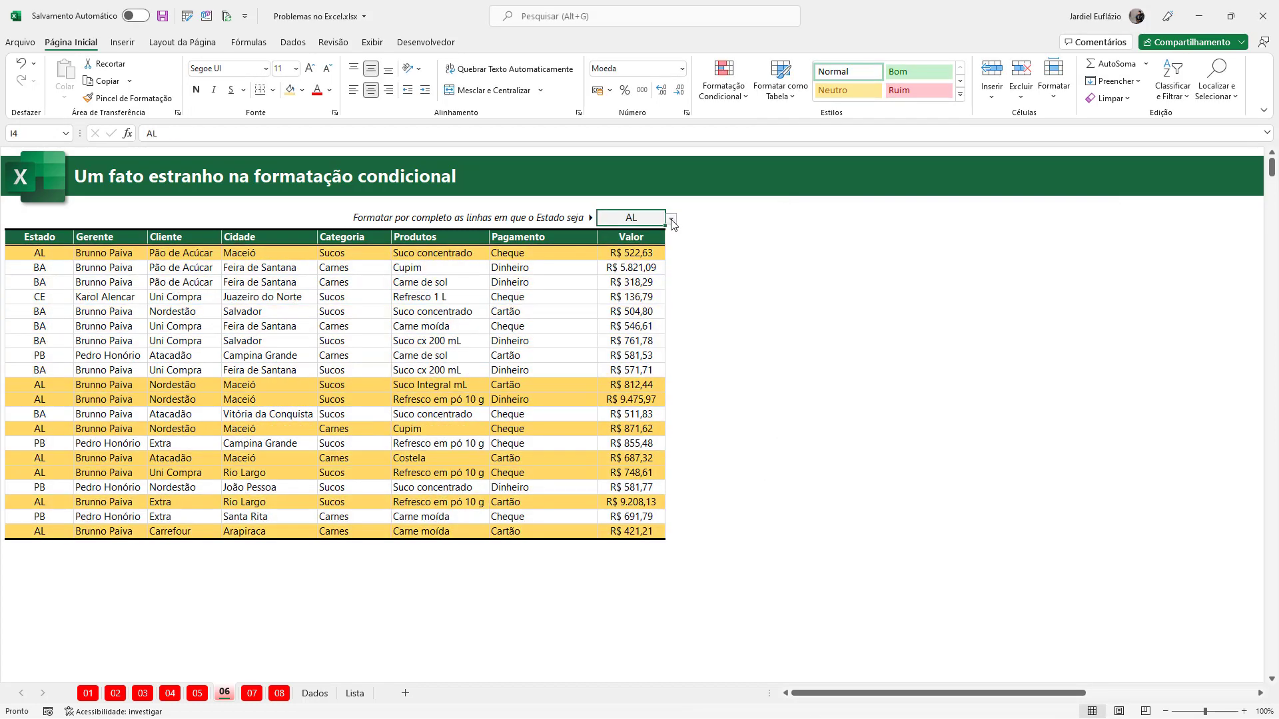
pyautogui.click(672, 221)
pyautogui.click(620, 257)
pyautogui.click(671, 219)
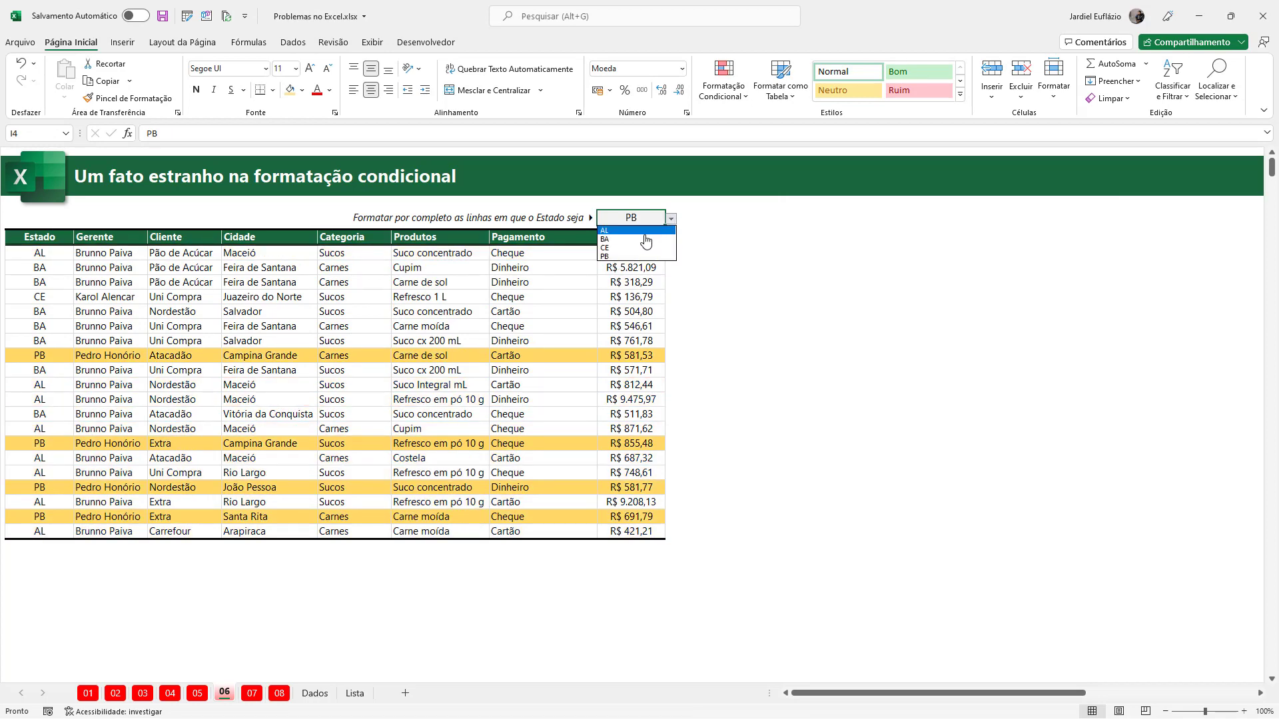
pyautogui.click(620, 248)
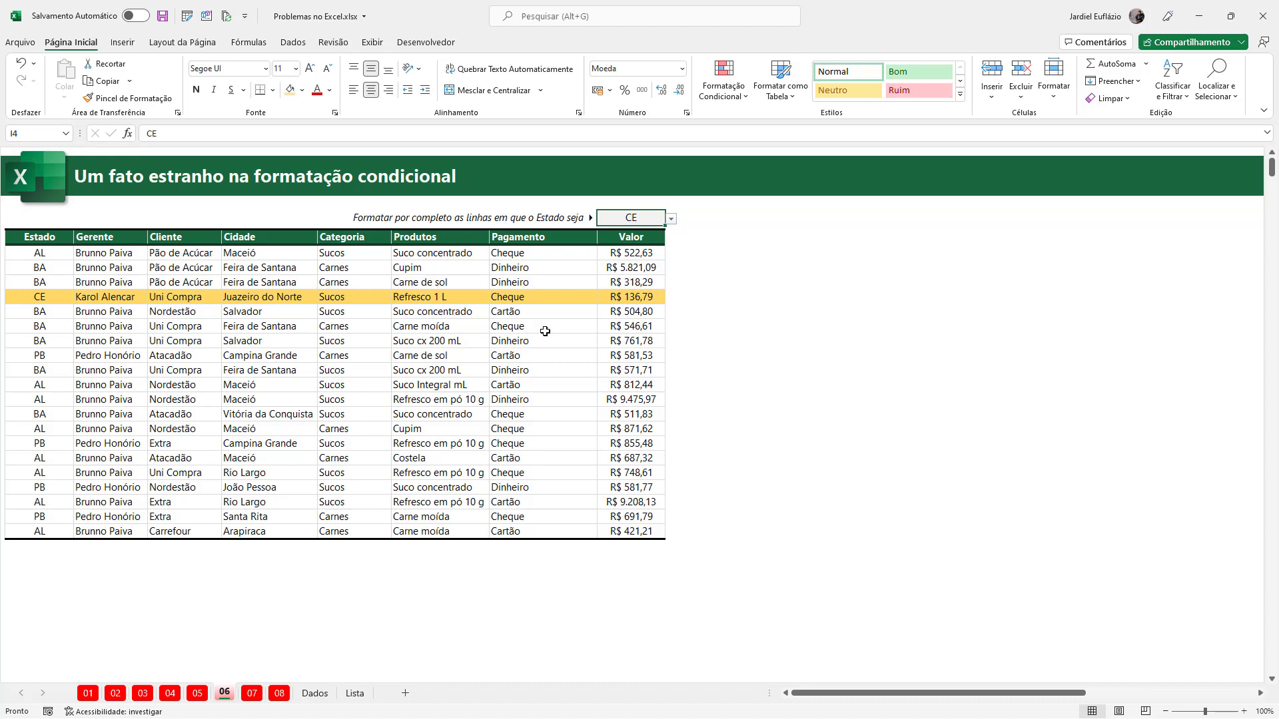
pyautogui.click(42, 254)
pyautogui.moveTo(42, 254); pyautogui.dragTo(643, 532)
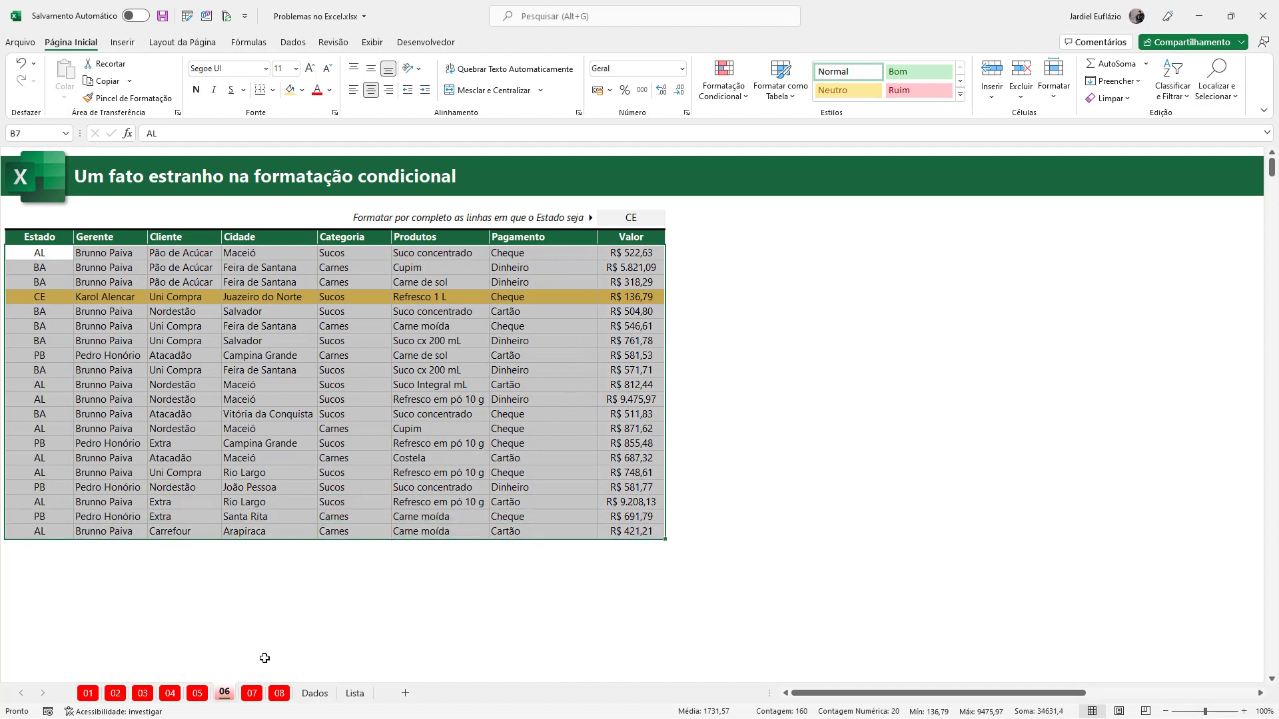
# - On sheet 07, add list data validation to the empty Pagamento column of the main table, using =$K$6:$K$9 as the source
pyautogui.click(253, 695)
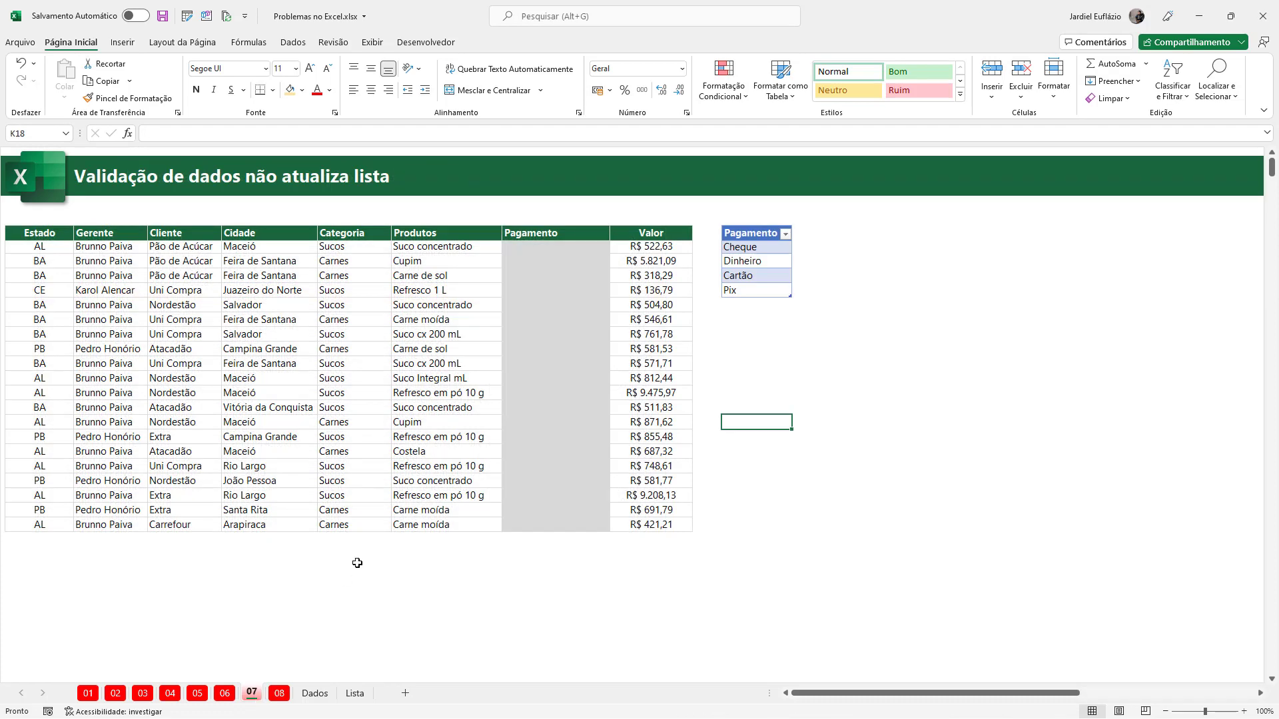
pyautogui.click(569, 379)
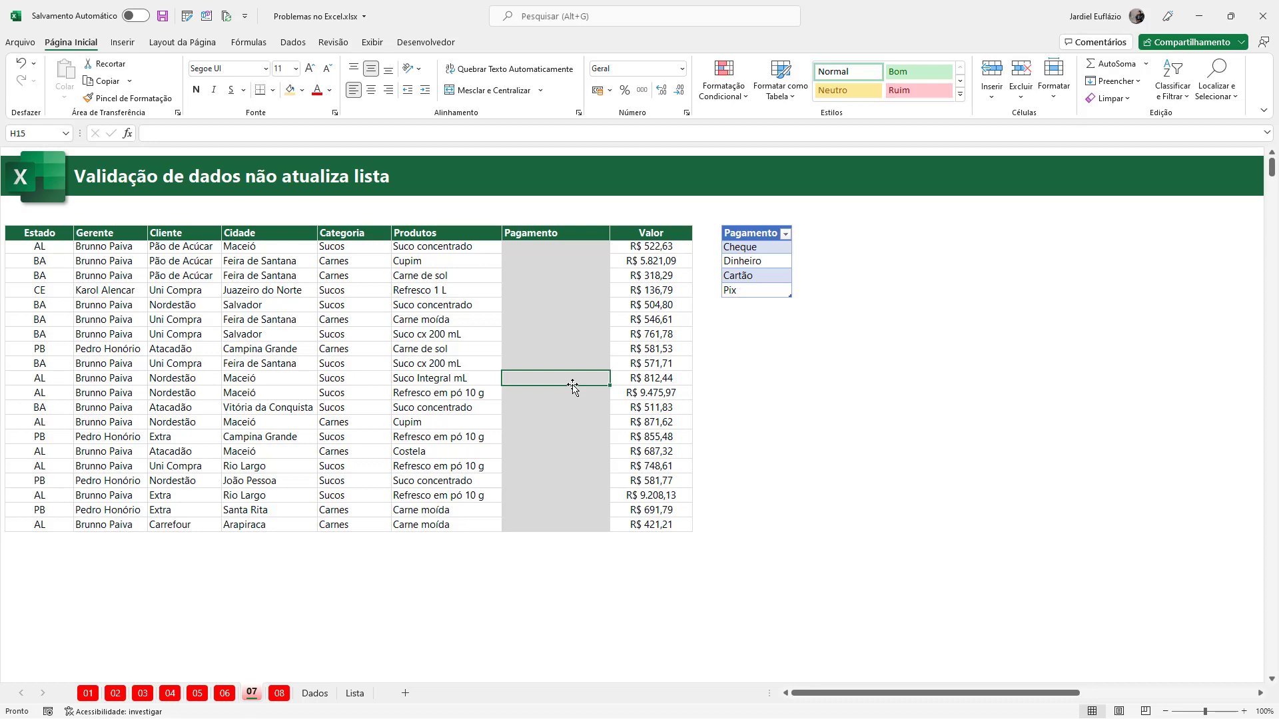
pyautogui.moveTo(551, 260); pyautogui.dragTo(551, 528)
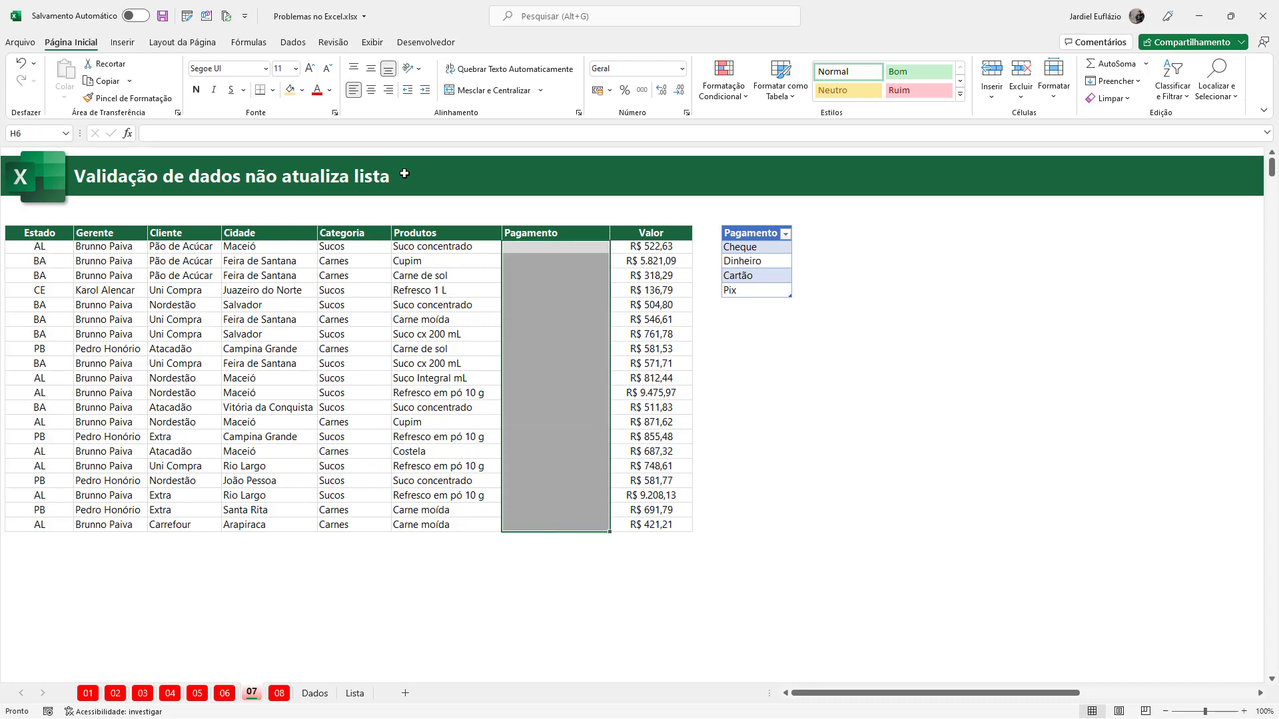
pyautogui.click(292, 42)
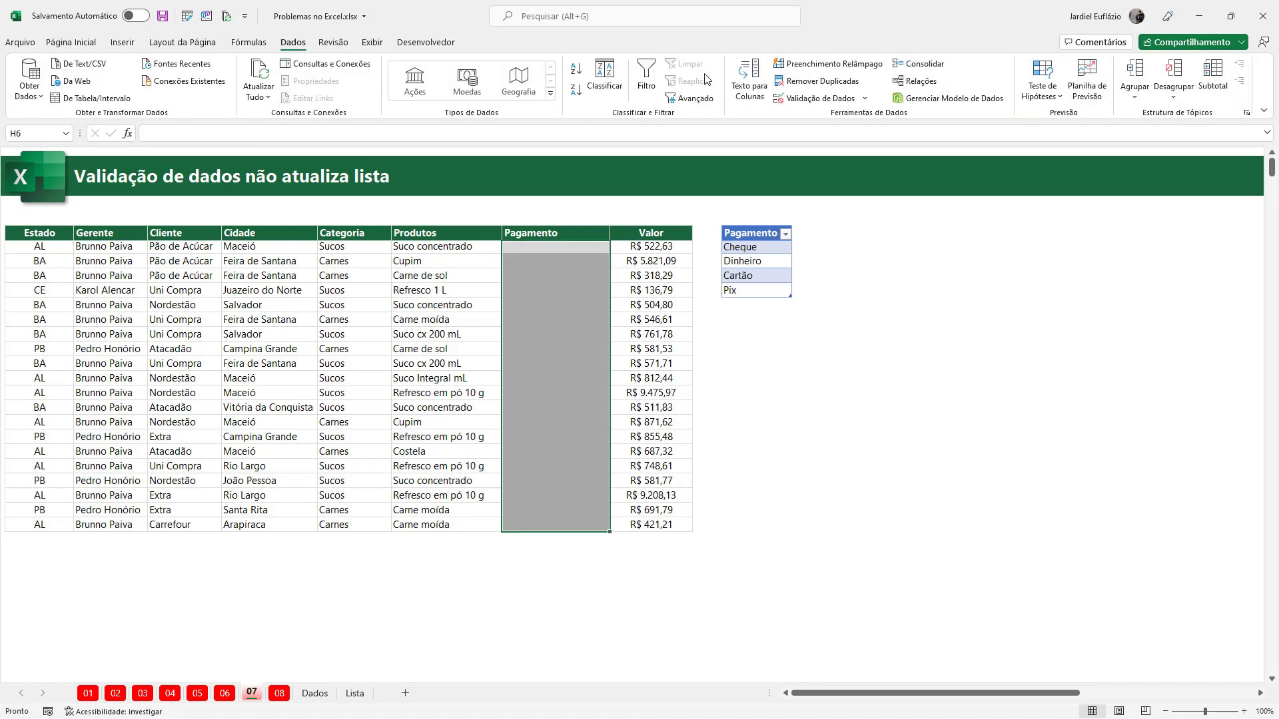
pyautogui.click(812, 98)
pyautogui.click(867, 265)
pyautogui.click(852, 307)
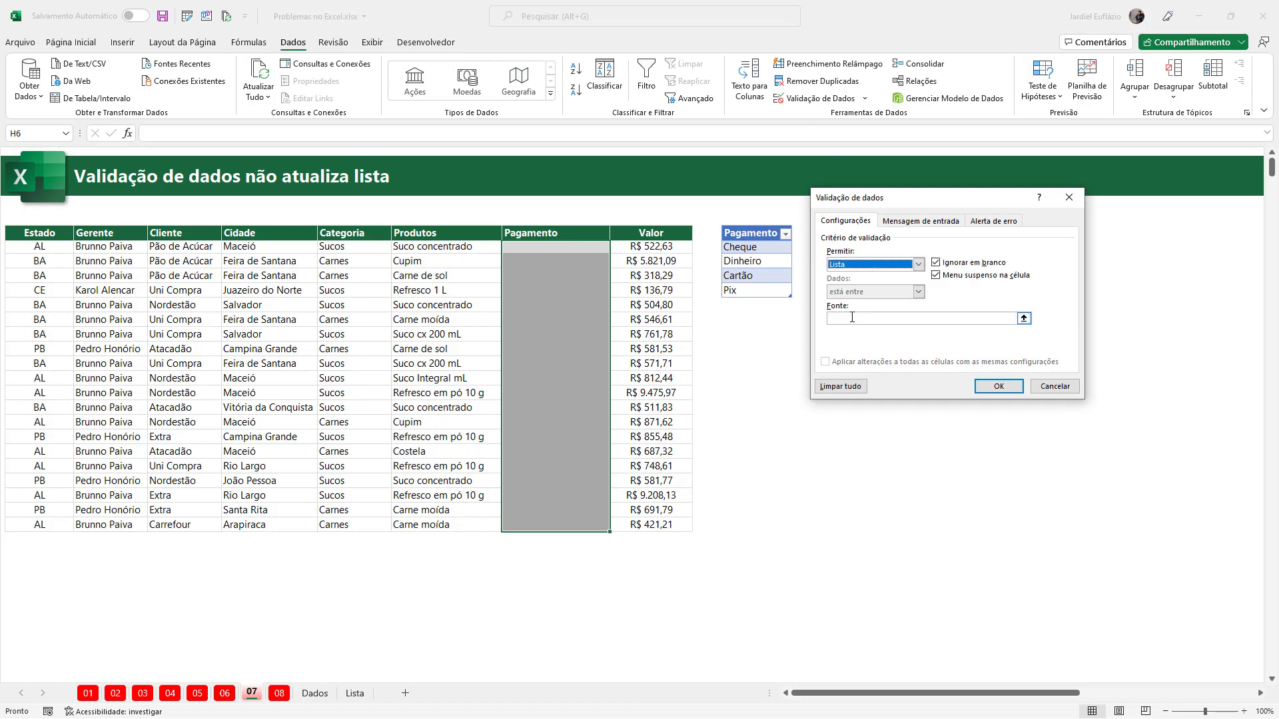
pyautogui.moveTo(756, 247); pyautogui.dragTo(758, 291)
pyautogui.click(999, 387)
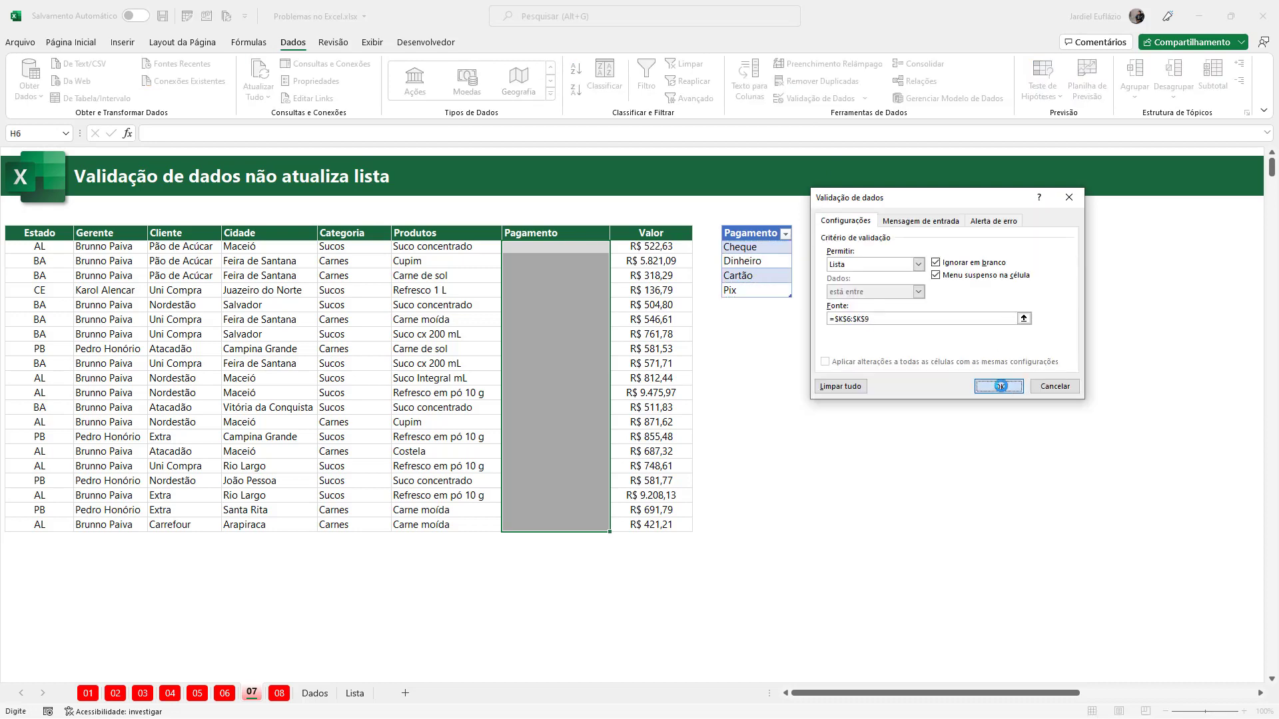
# - Choose Dinheiro for the first Pagamento cell and Cheque for the second from their validation lists
pyautogui.click(590, 247)
pyautogui.click(615, 247)
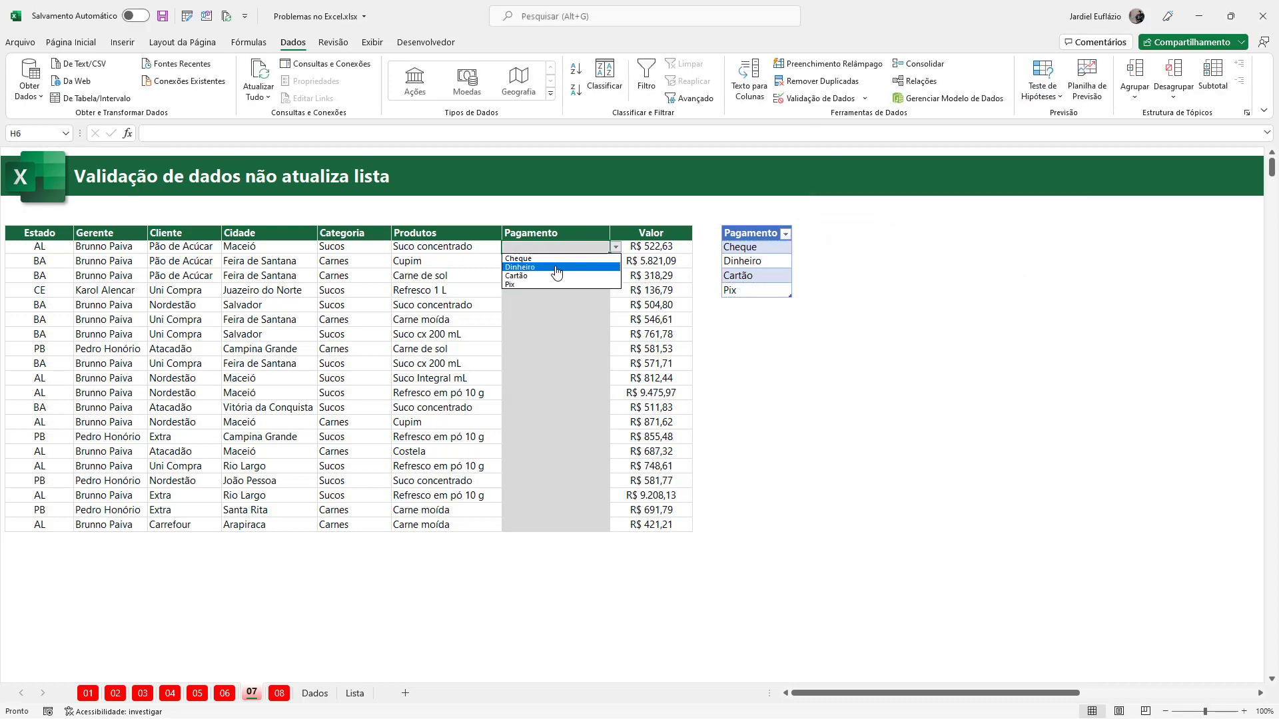
pyautogui.click(556, 267)
pyautogui.click(557, 261)
pyautogui.hotkey('alt', 'Down')
pyautogui.click(553, 274)
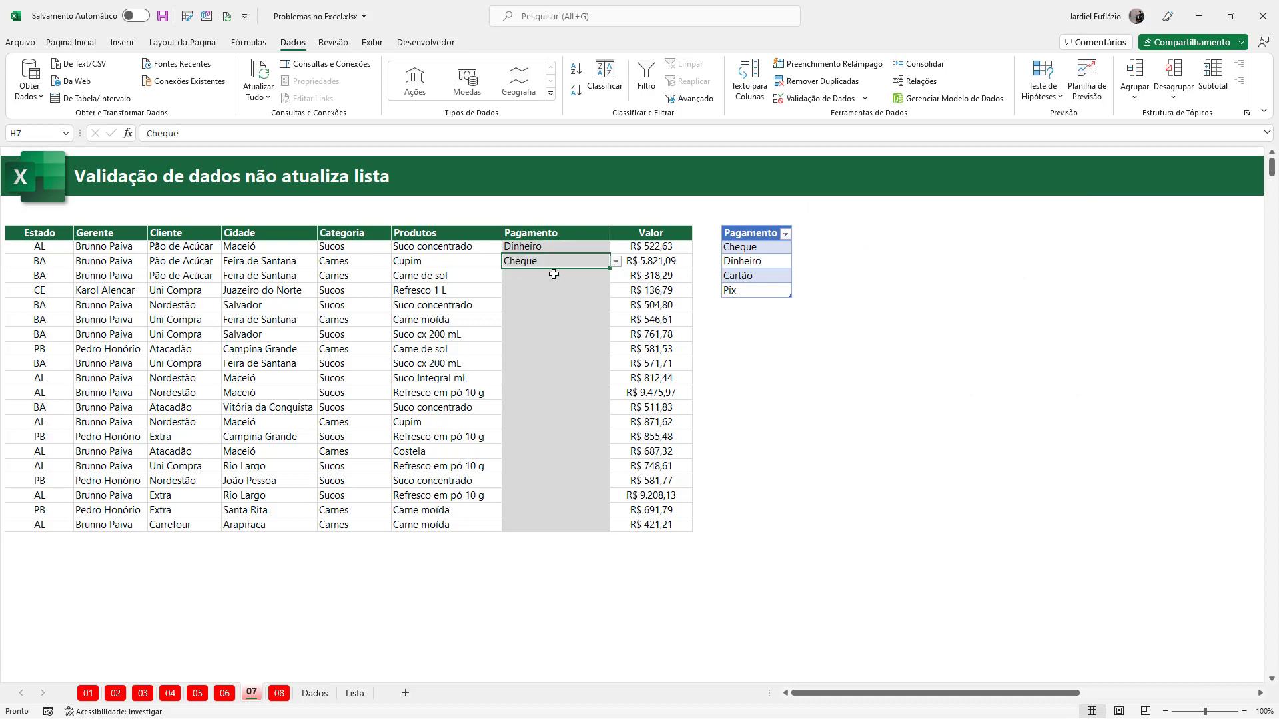
# - Choose Pix from the validation list in payment cell H8
pyautogui.click(554, 274)
pyautogui.hotkey('alt', 'Down')
pyautogui.click(549, 318)
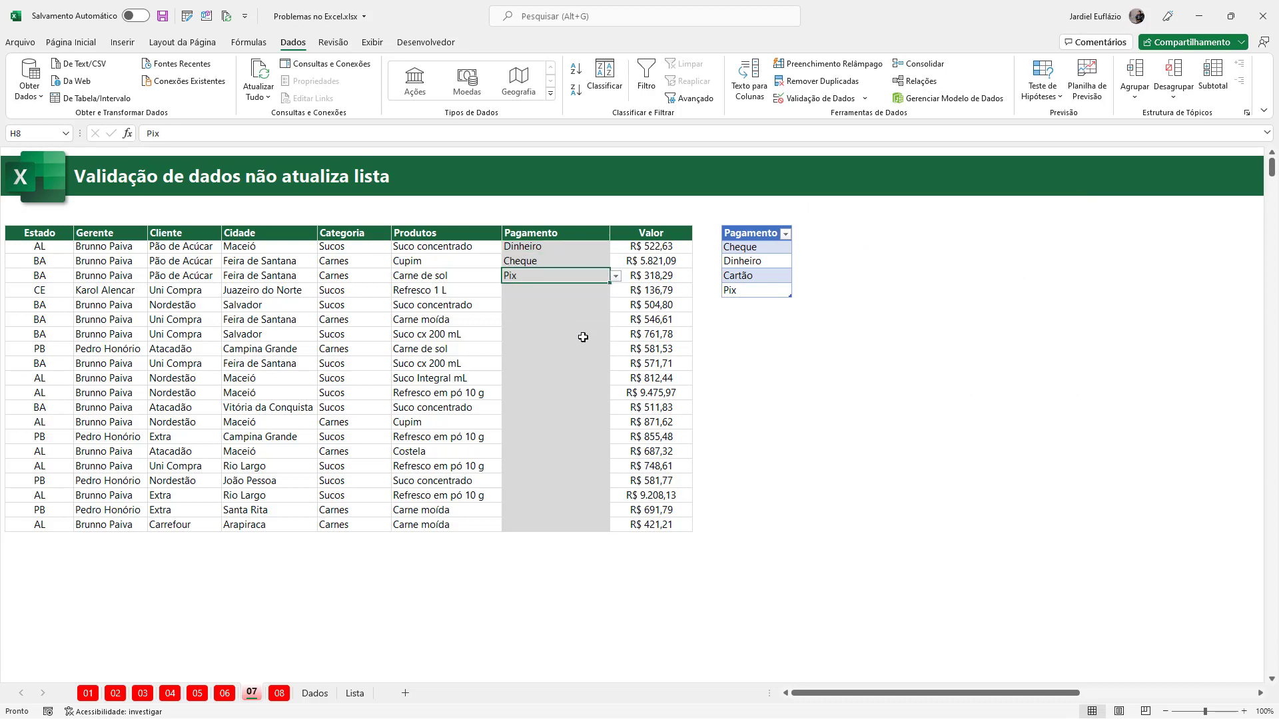
# - Add Cash as a new entry in K10, directly below the Pagamento source table
pyautogui.click(746, 305)
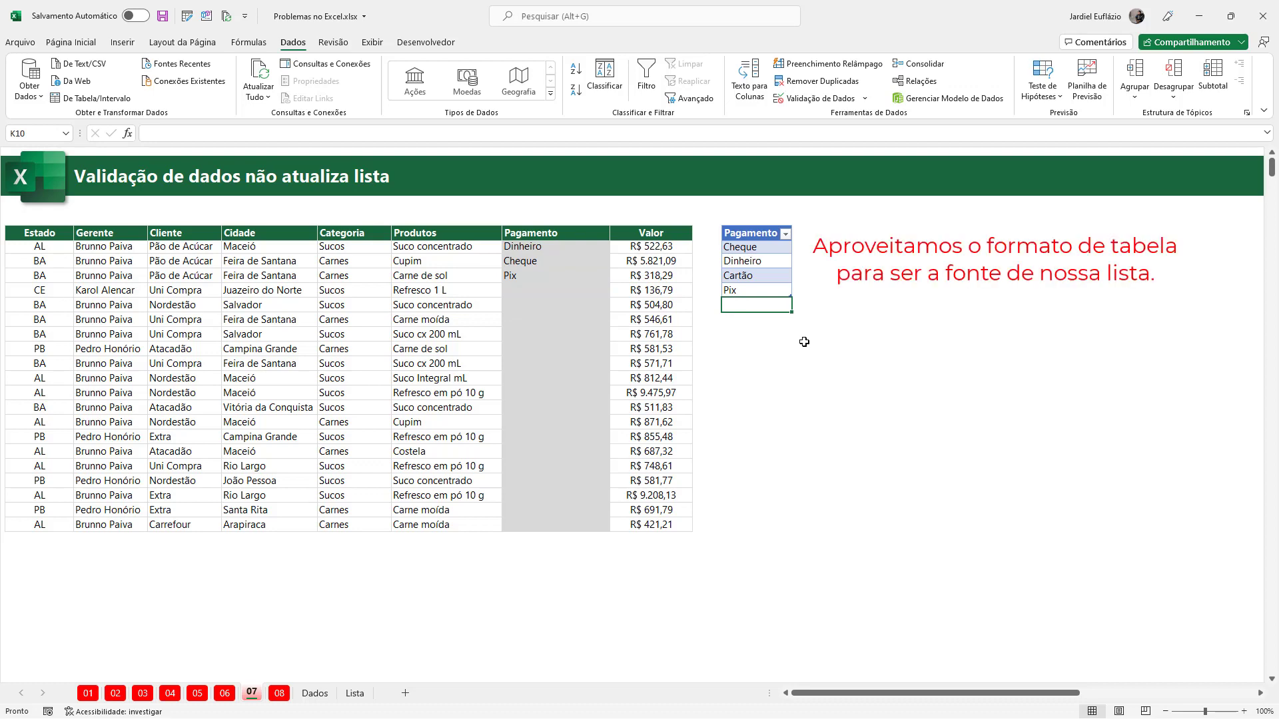
pyautogui.write('Cash')
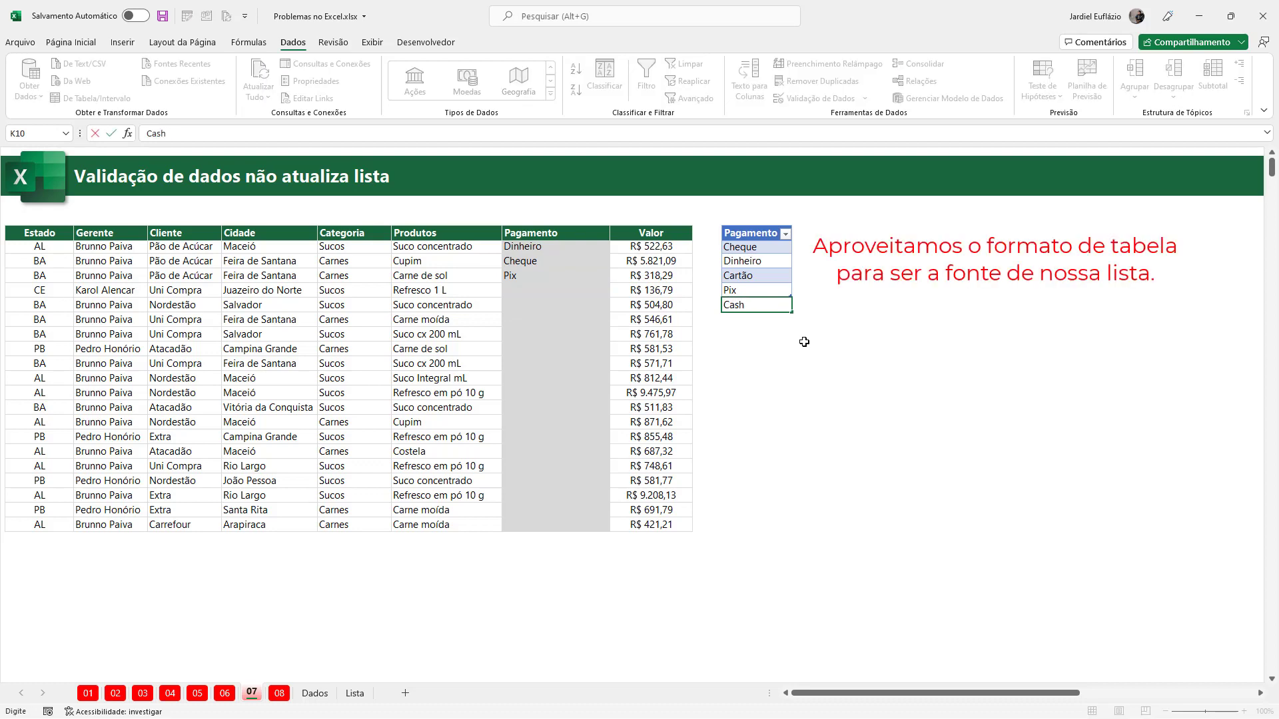
pyautogui.press('Return')
# - Choose the new option Cash from the validation lists in payment cells H25 and H17
pyautogui.click(554, 525)
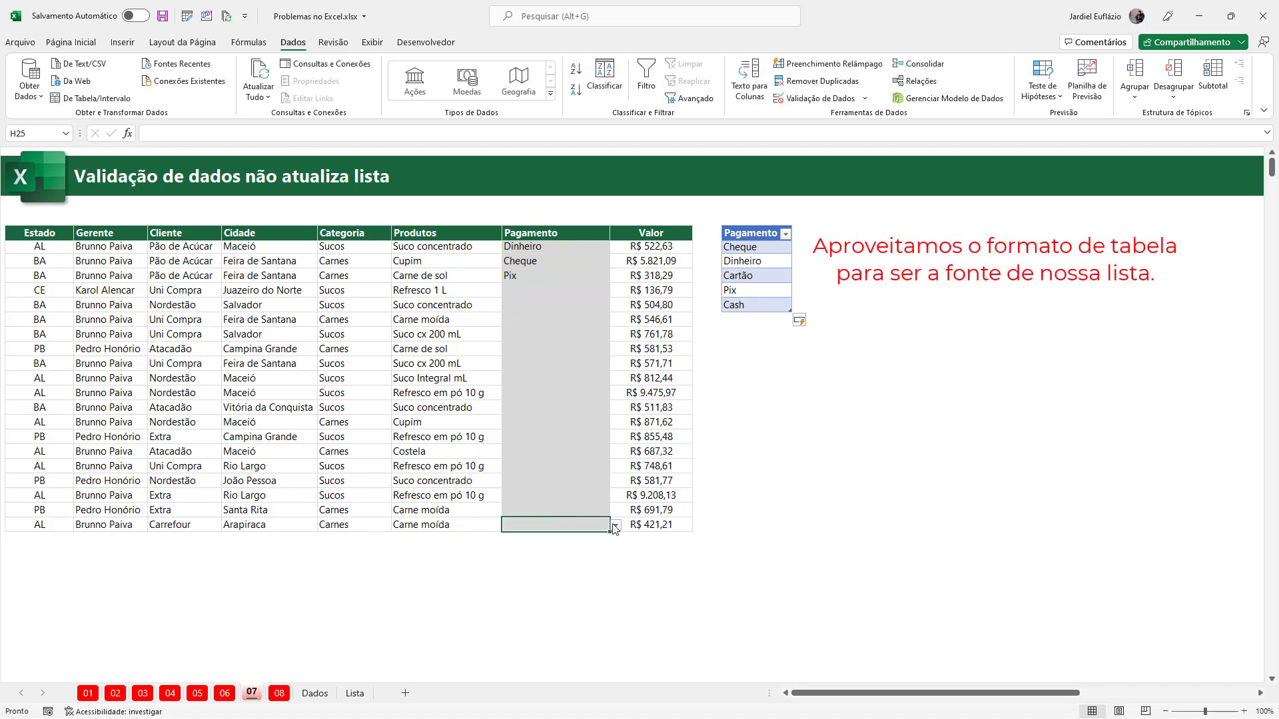
pyautogui.click(615, 527)
pyautogui.click(539, 567)
pyautogui.click(605, 407)
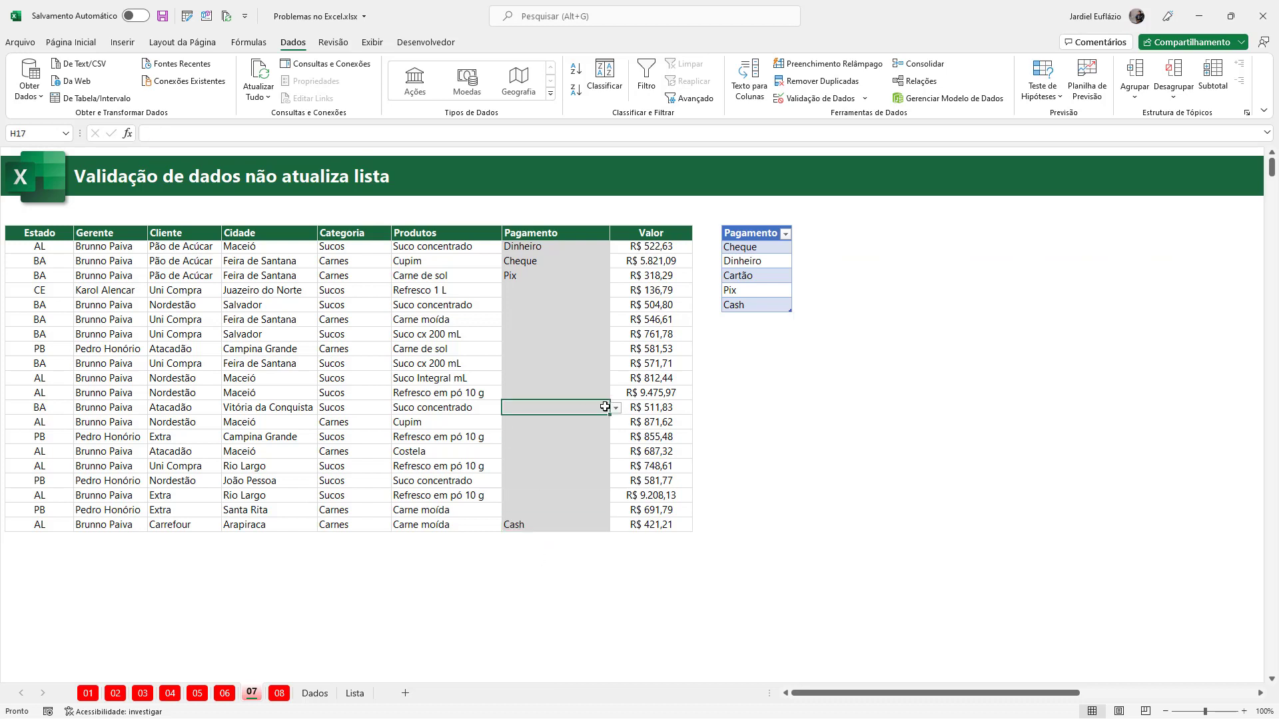
pyautogui.click(615, 407)
# - Choose Cartão in H11, Pix in H10 and Cartão in H14 from their validation lists
pyautogui.click(546, 319)
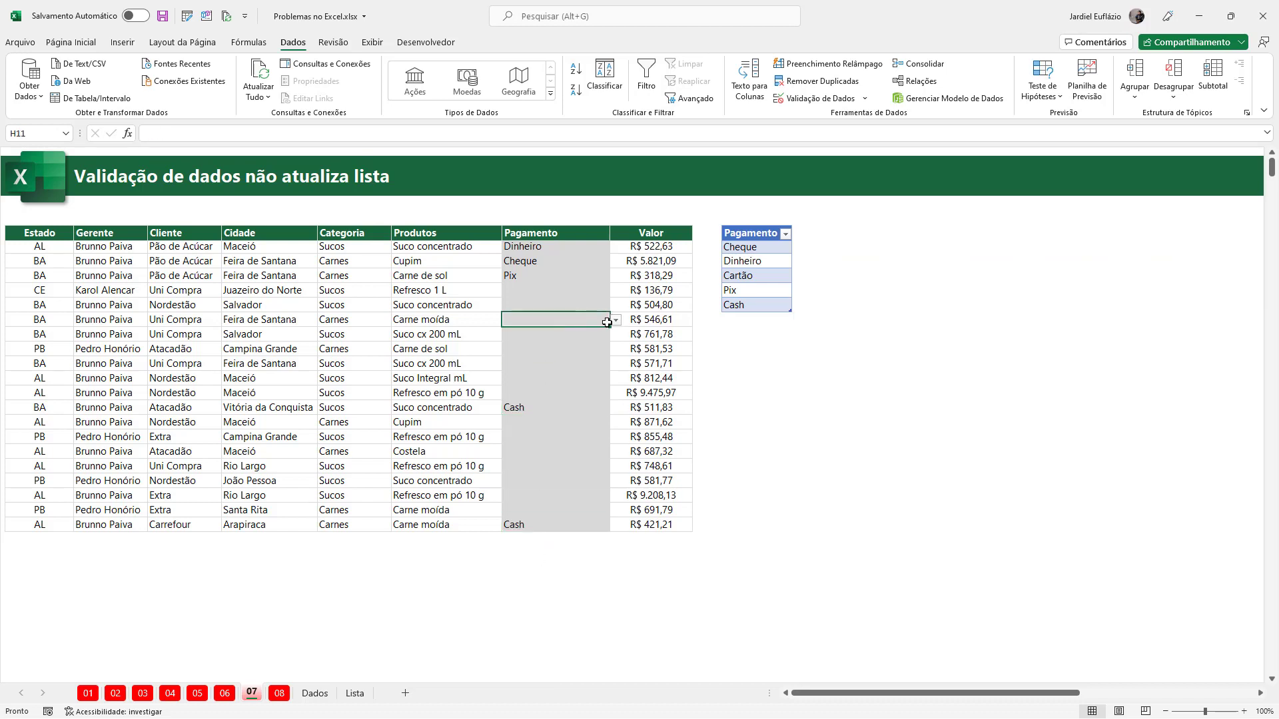
pyautogui.click(616, 320)
pyautogui.click(532, 350)
pyautogui.click(547, 305)
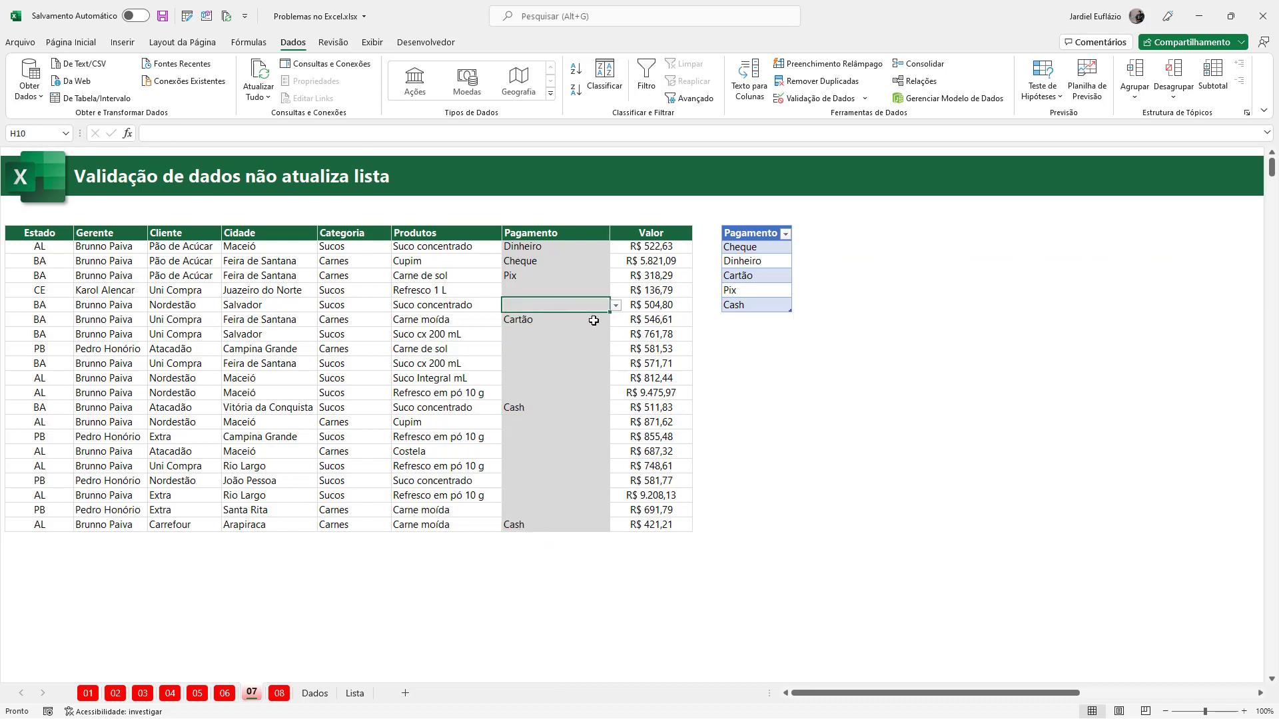
pyautogui.click(615, 305)
pyautogui.click(542, 344)
pyautogui.click(573, 363)
pyautogui.click(616, 363)
pyautogui.click(536, 393)
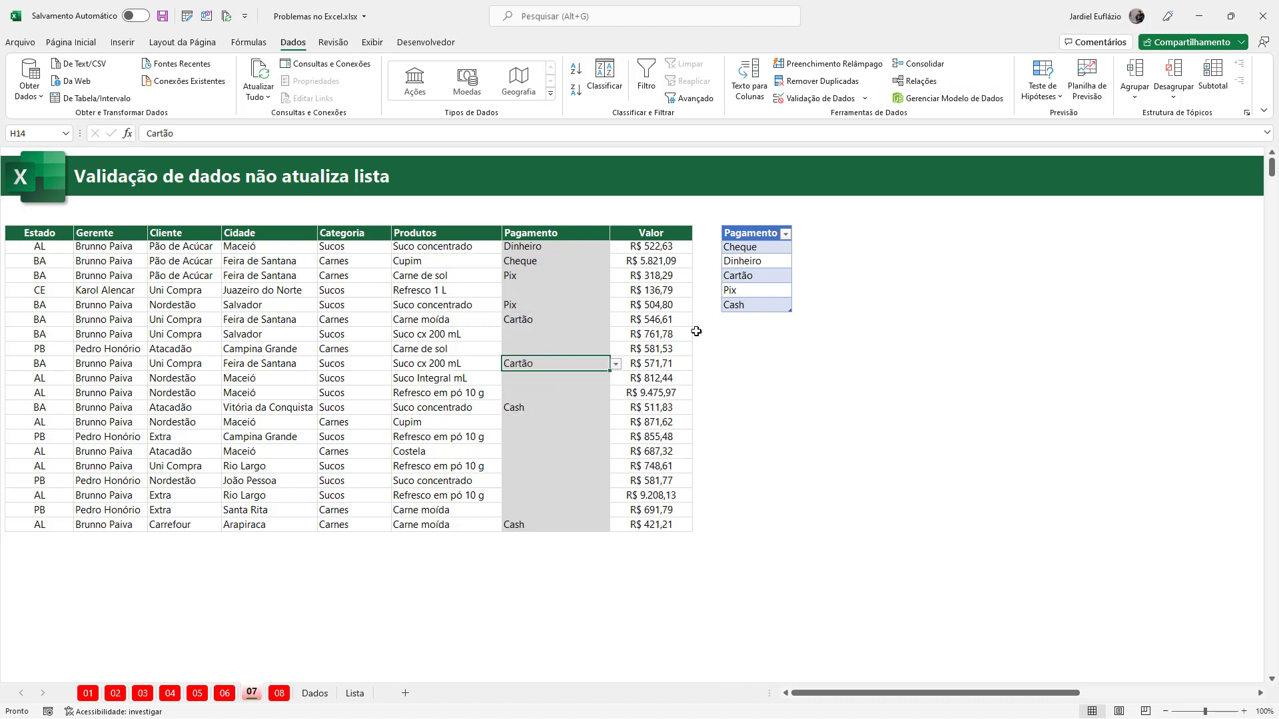
# - Move the Pagamento source table to cell B2 of the Lista sheet and fit column B to its contents
pyautogui.moveTo(744, 237); pyautogui.dragTo(739, 310)
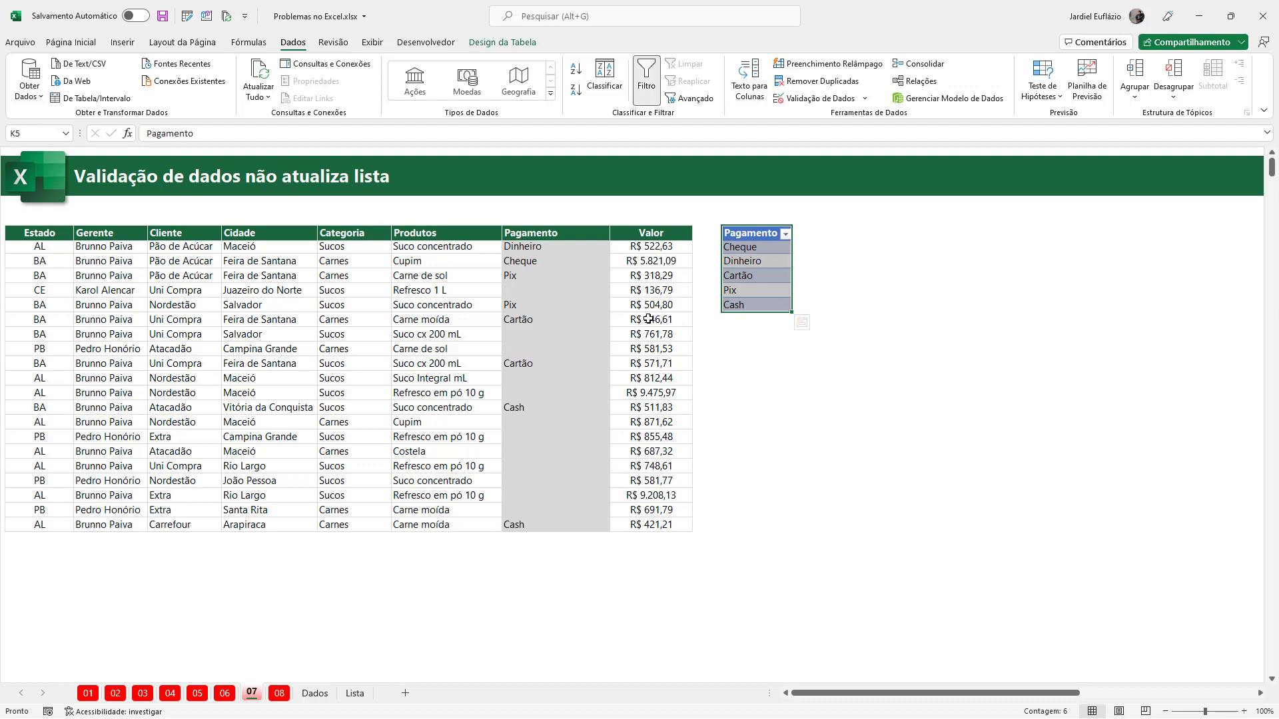
pyautogui.hotkey('ctrl', 'c')
pyautogui.click(355, 694)
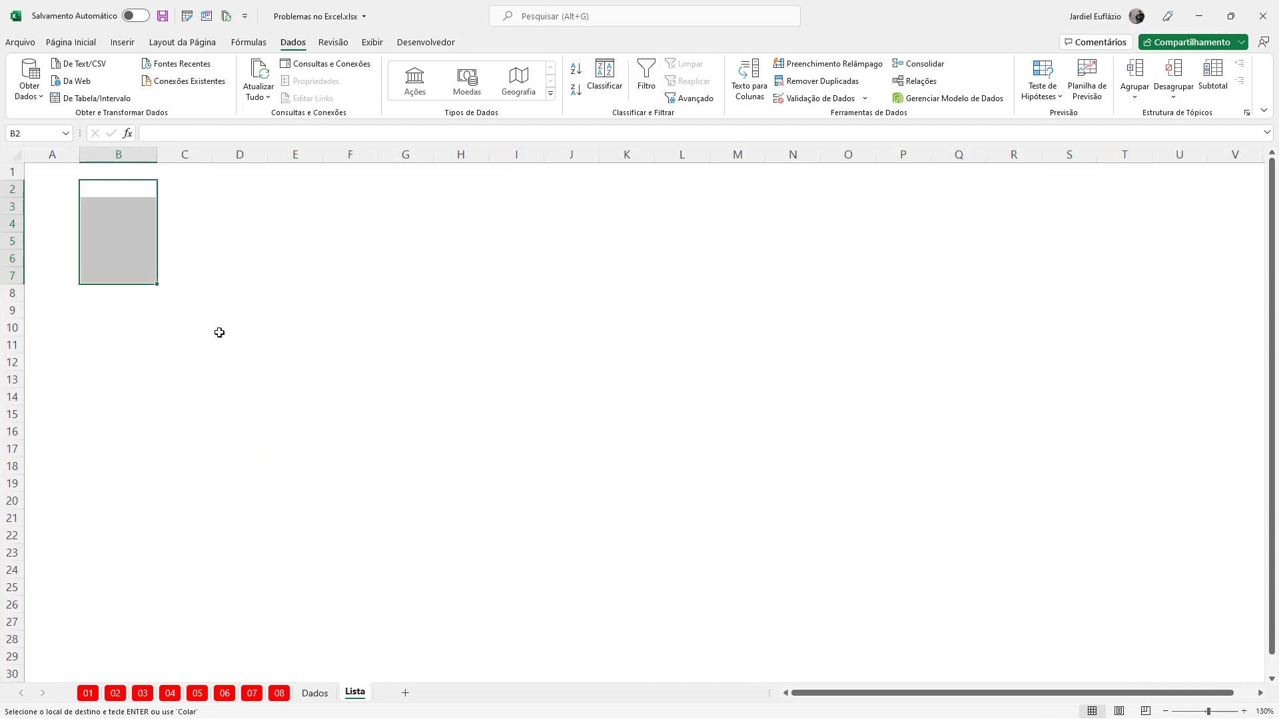
pyautogui.click(110, 190)
pyautogui.hotkey('ctrl', 'v')
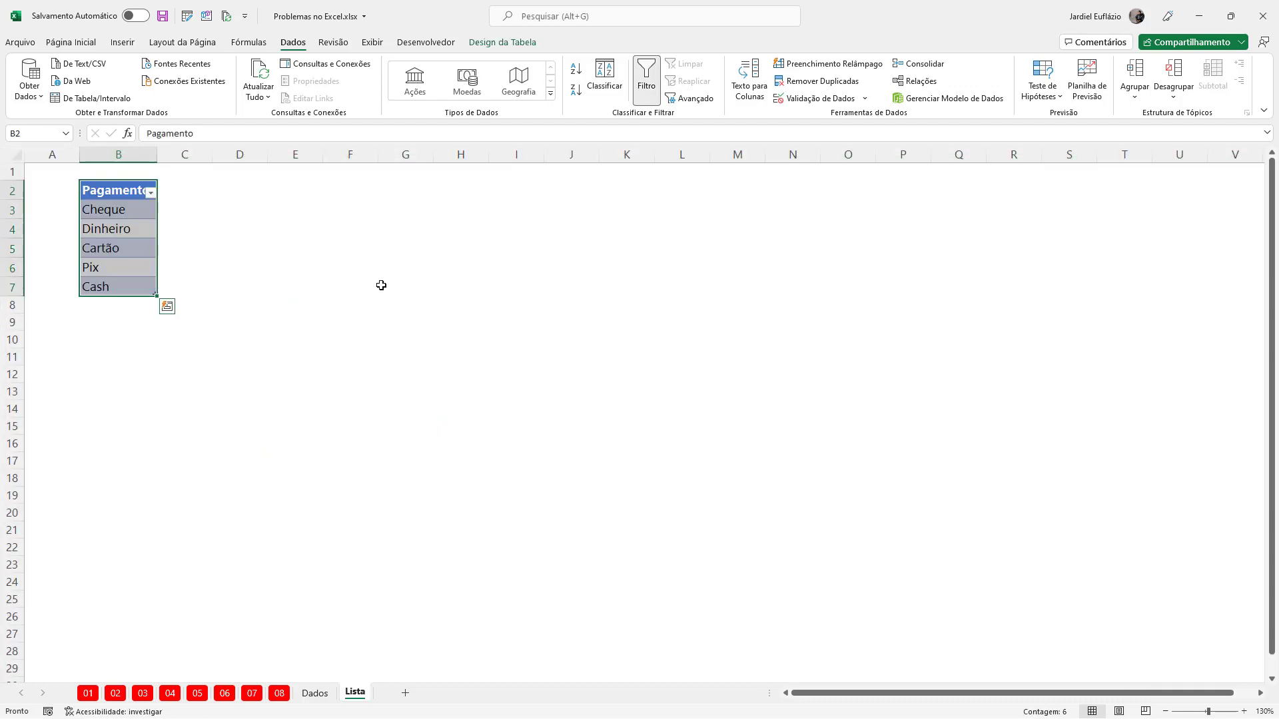
pyautogui.doubleClick(158, 149)
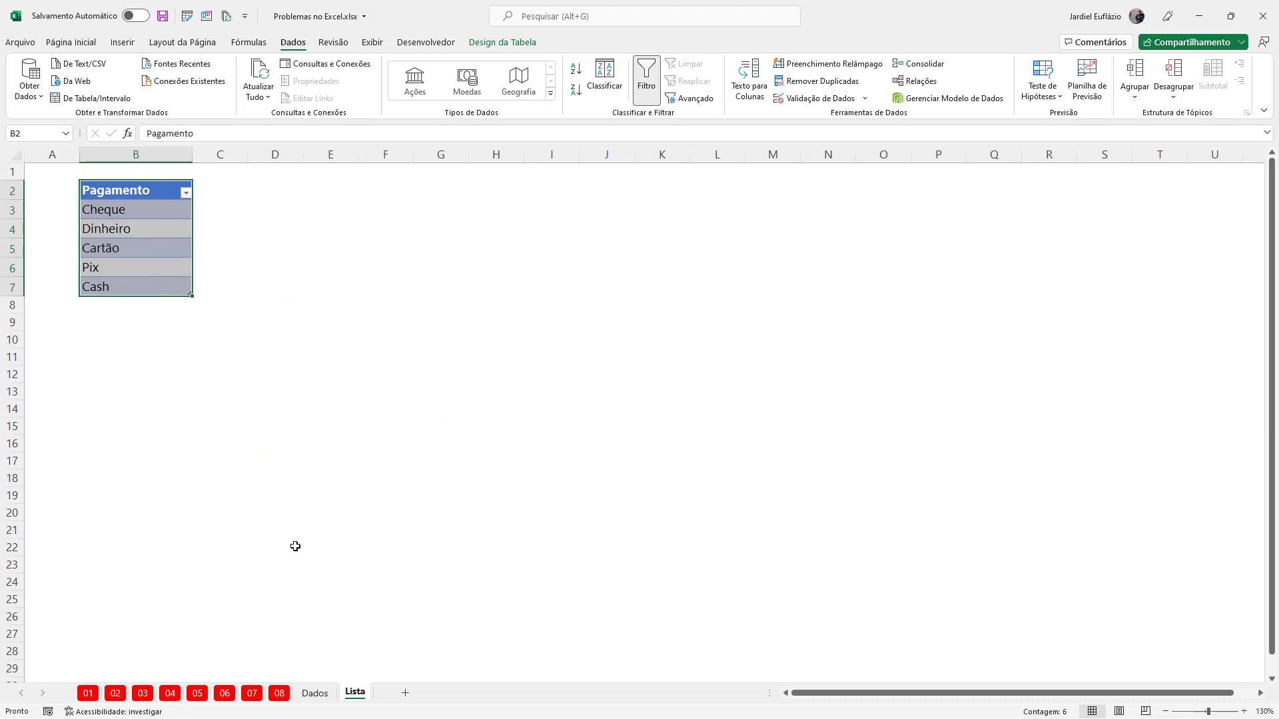
# - On sheet 07, choose Pix in H19, Dinheiro in H15 and Cartão in H13 from their validation lists
pyautogui.click(252, 693)
pyautogui.click(558, 438)
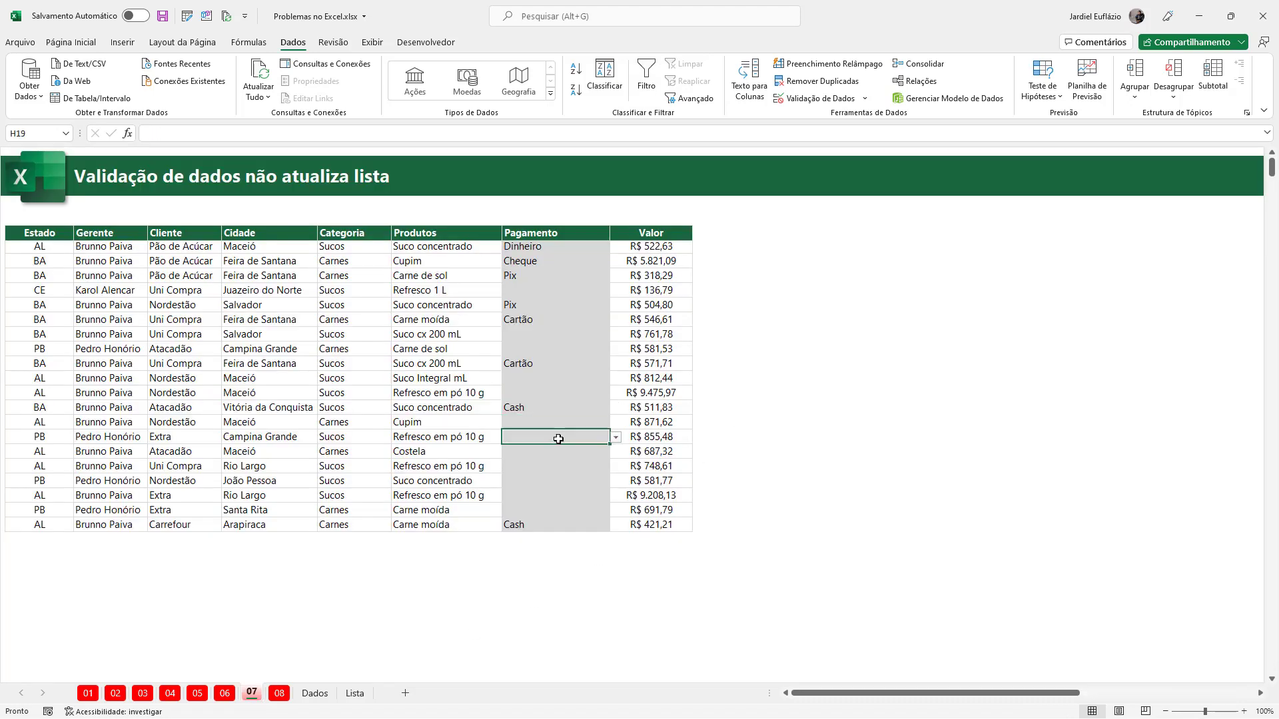
pyautogui.click(615, 438)
pyautogui.click(531, 476)
pyautogui.click(603, 379)
pyautogui.click(617, 378)
pyautogui.click(533, 392)
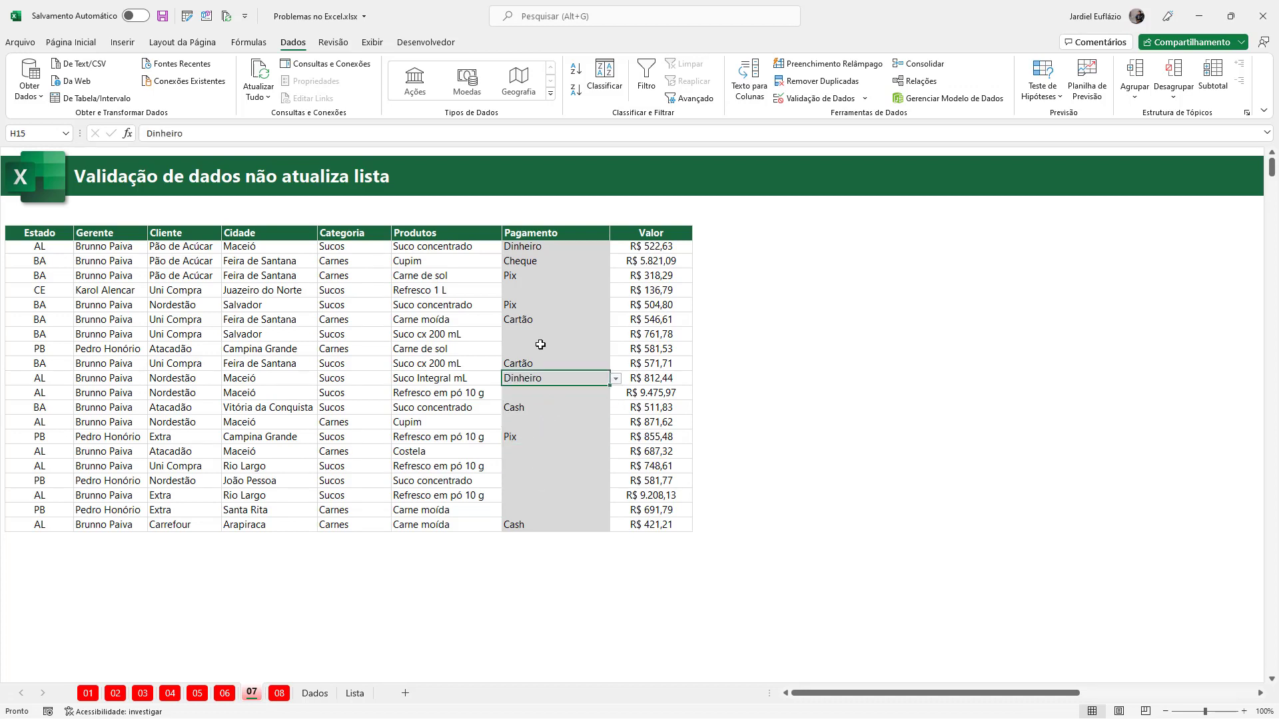
pyautogui.click(573, 348)
pyautogui.click(616, 351)
pyautogui.click(533, 380)
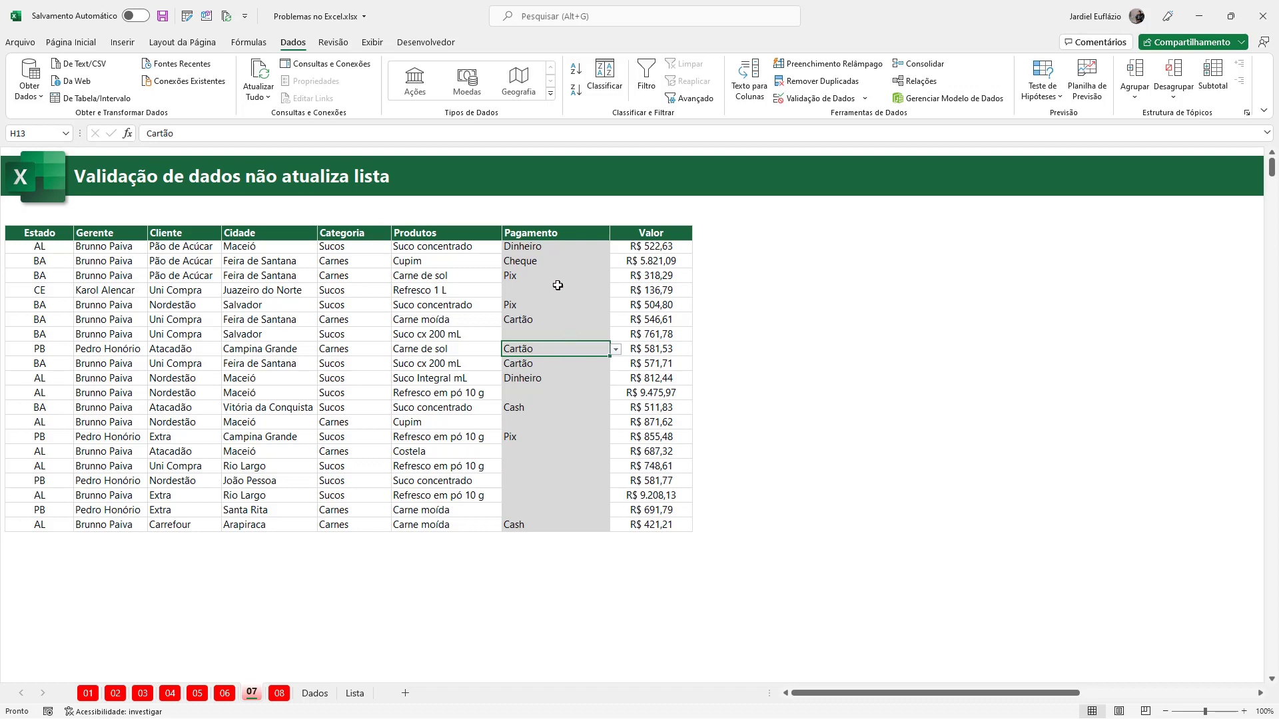
# - Add TED and DOC as new entries below Cash in the Pagamento table on the Lista sheet
pyautogui.click(353, 696)
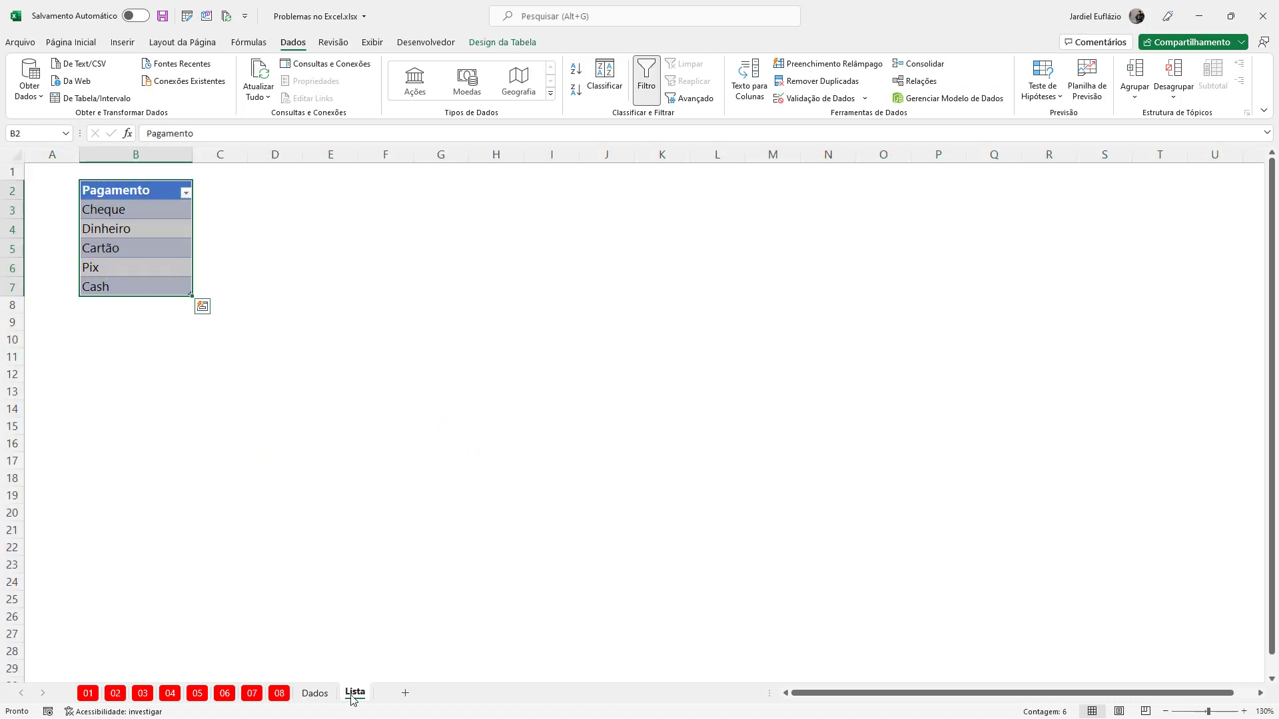
pyautogui.click(139, 303)
pyautogui.write('T')
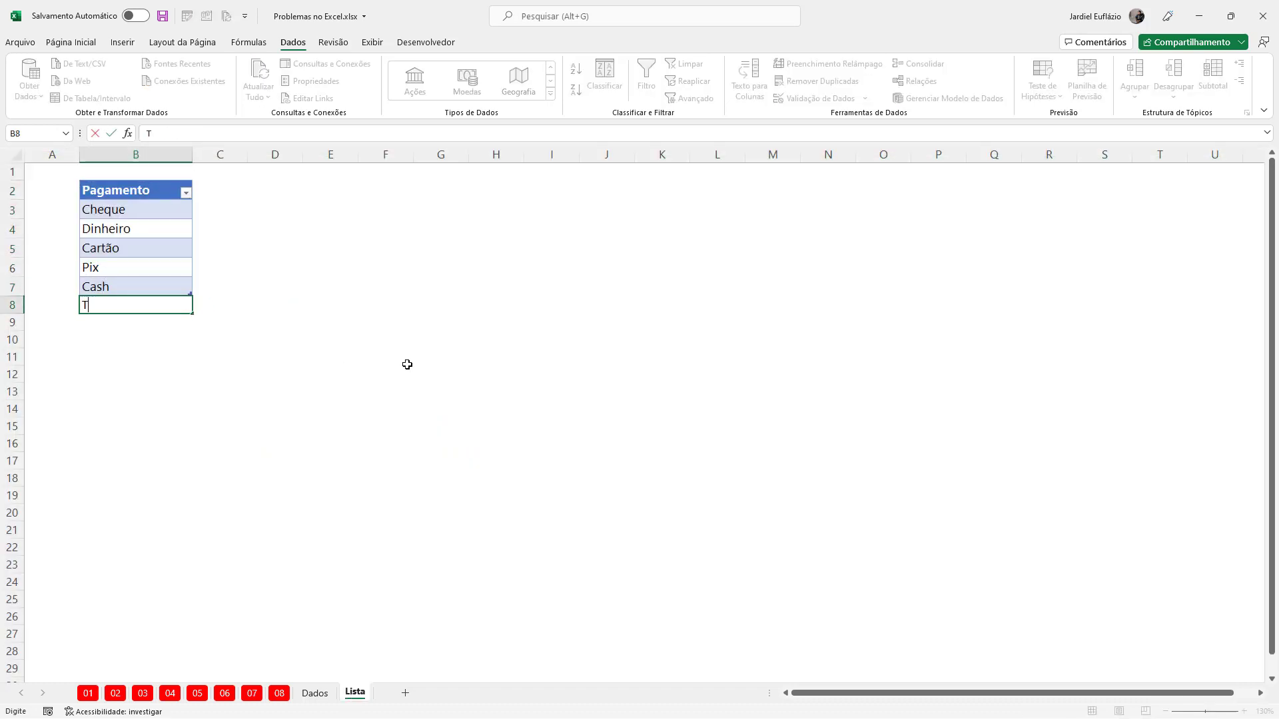
pyautogui.write('ED')
pyautogui.press('Return')
pyautogui.write('DOC')
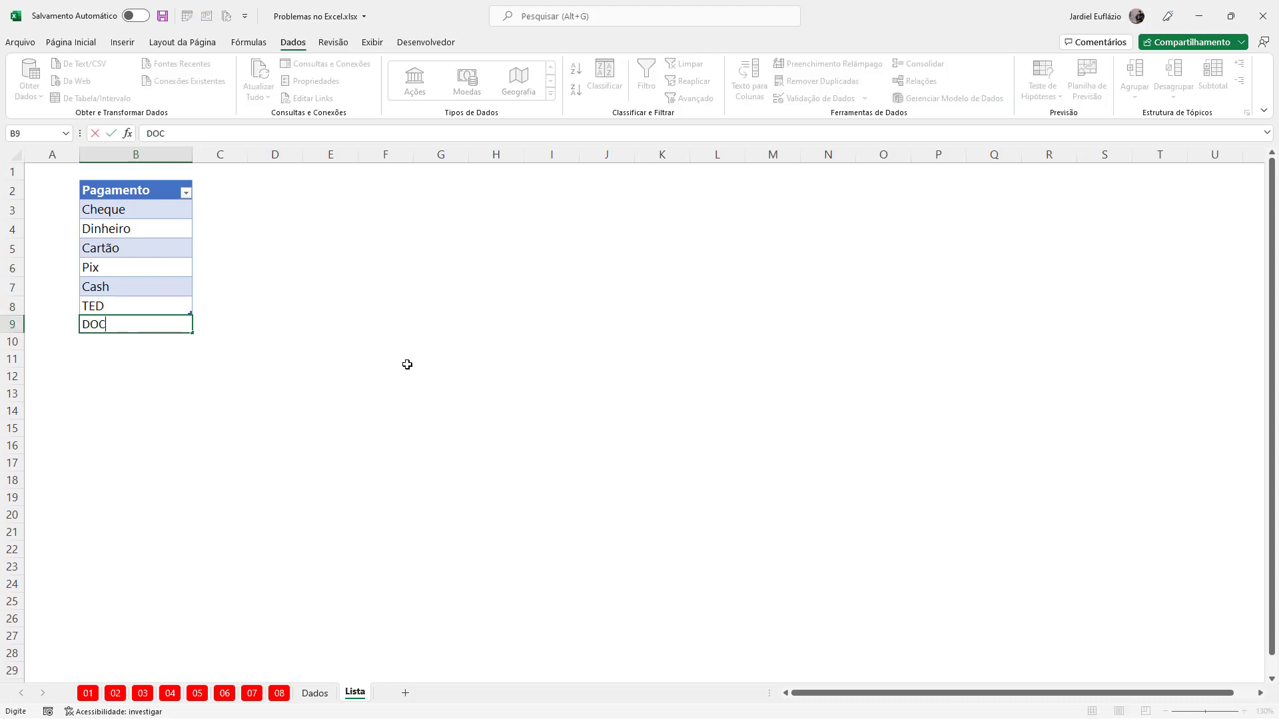
pyautogui.press('Return')
# - Check the options in H23's validation list on sheet 07, and choose Dinheiro in H22
pyautogui.click(253, 693)
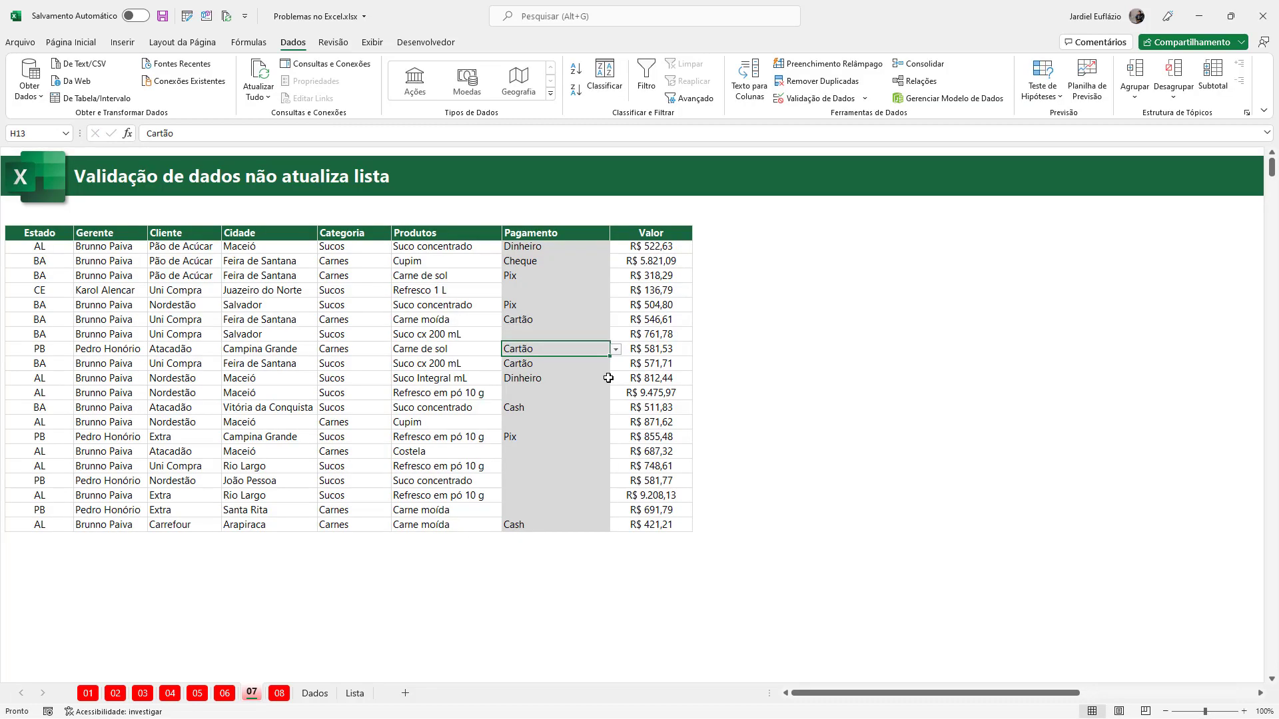
pyautogui.click(552, 497)
pyautogui.click(615, 496)
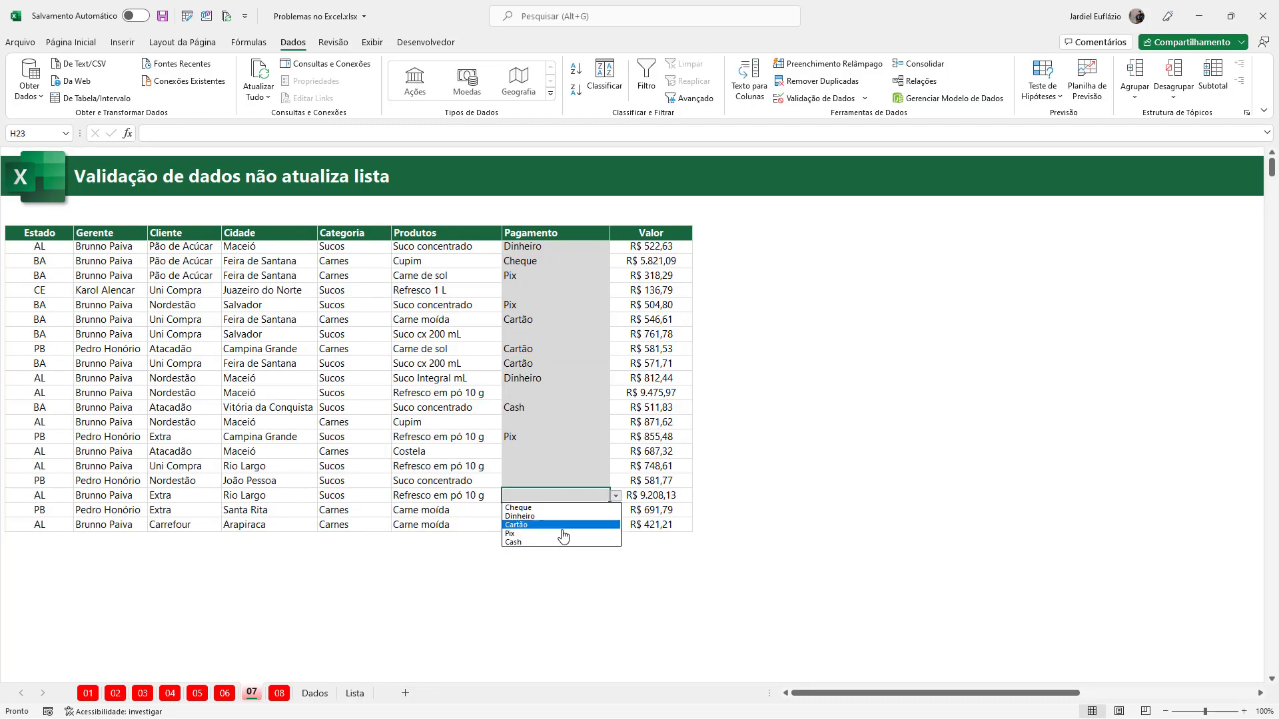
pyautogui.click(562, 476)
pyautogui.click(562, 477)
pyautogui.click(615, 481)
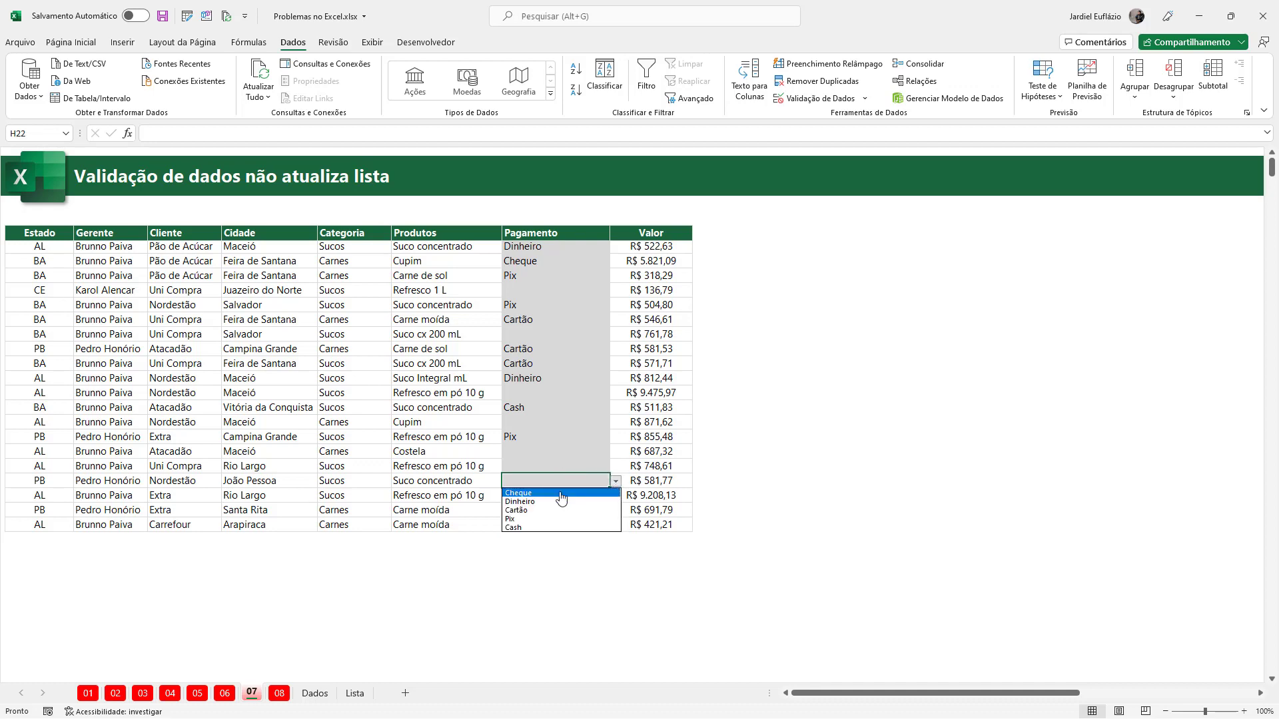
pyautogui.click(537, 504)
pyautogui.click(550, 290)
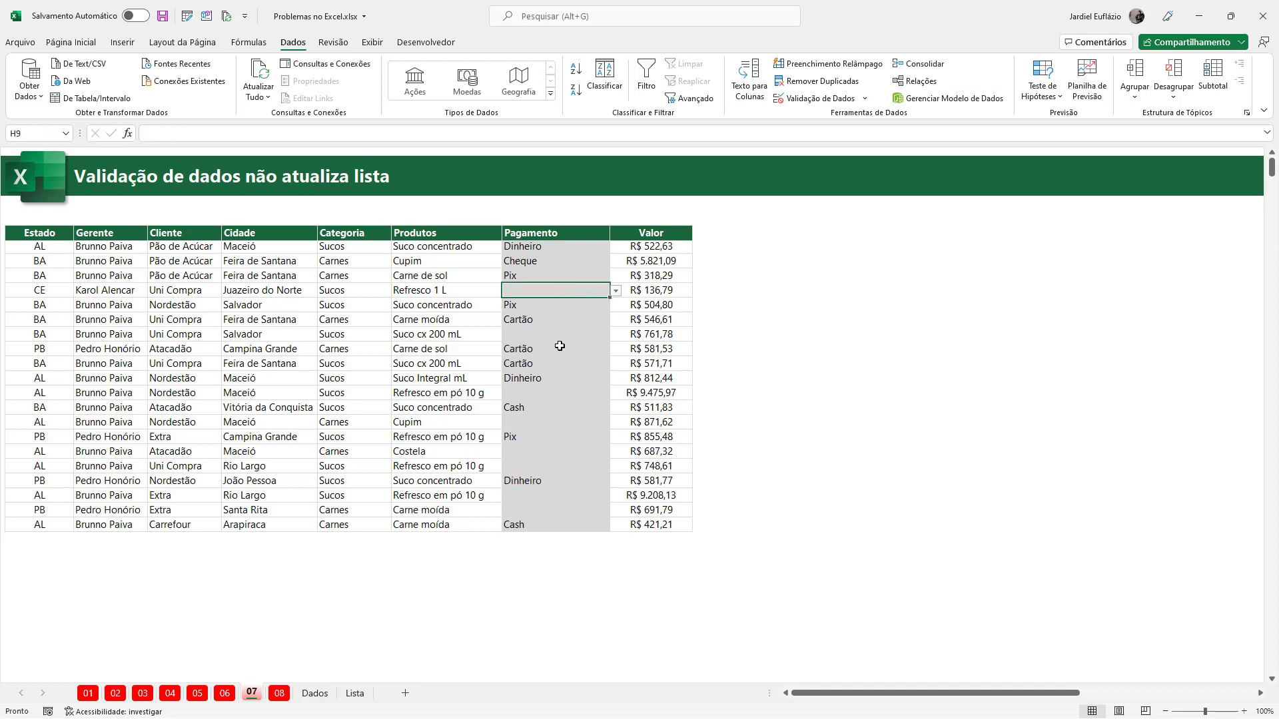
# - Move the Pagamento table from the Lista sheet back to L5 on sheet 07, and check the options offered in H20
pyautogui.click(355, 693)
pyautogui.moveTo(147, 199); pyautogui.dragTo(134, 325)
pyautogui.hotkey('ctrl', 'c')
pyautogui.click(253, 693)
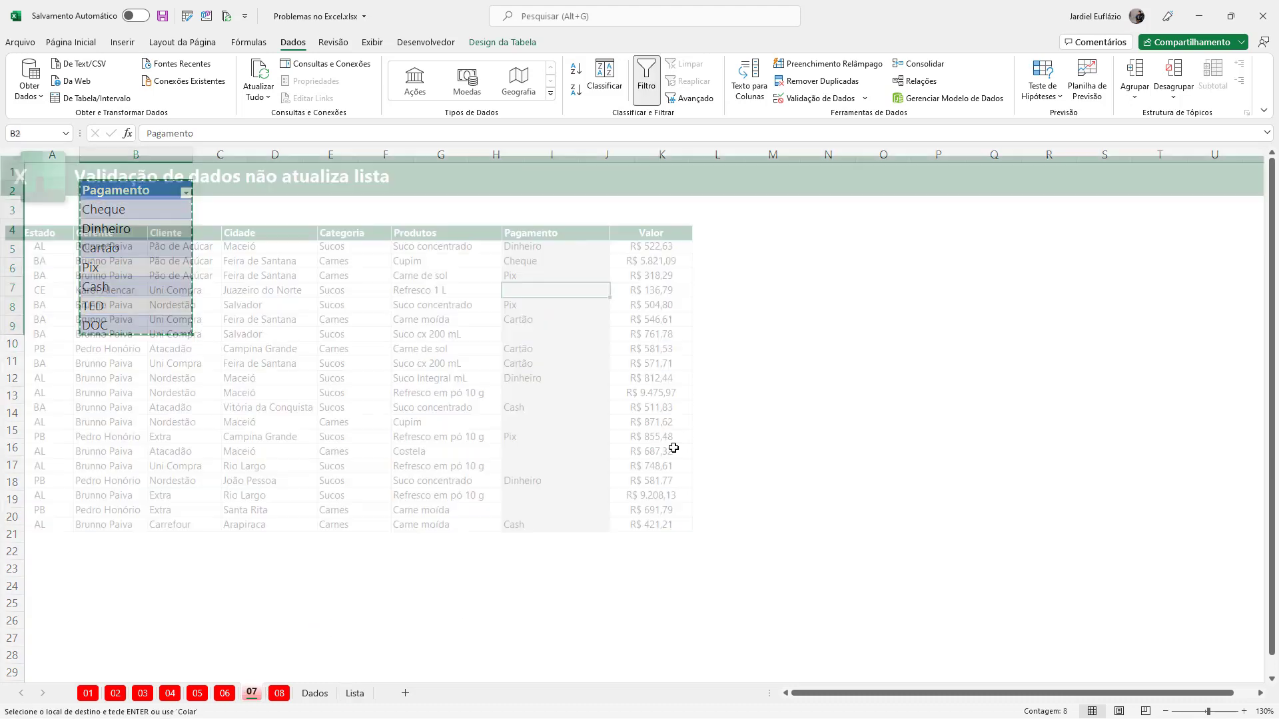
pyautogui.click(817, 240)
pyautogui.press('Return')
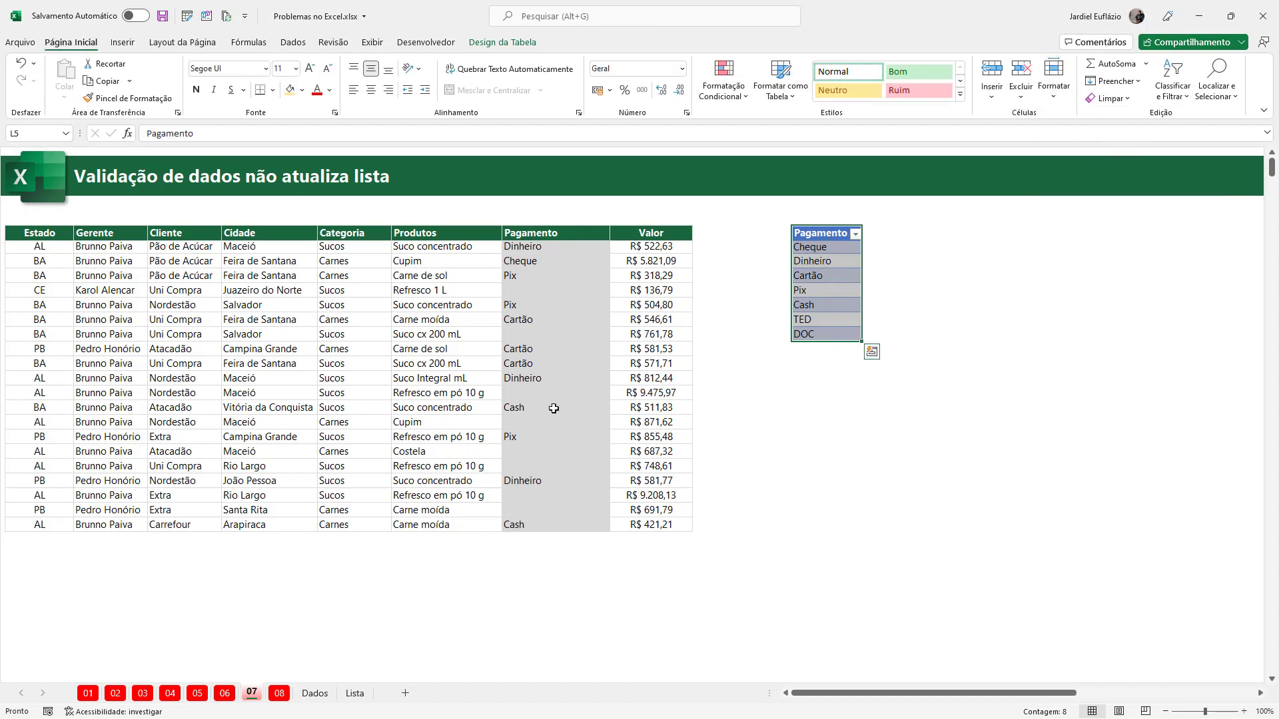
pyautogui.click(559, 437)
pyautogui.press('Down')
pyautogui.click(616, 452)
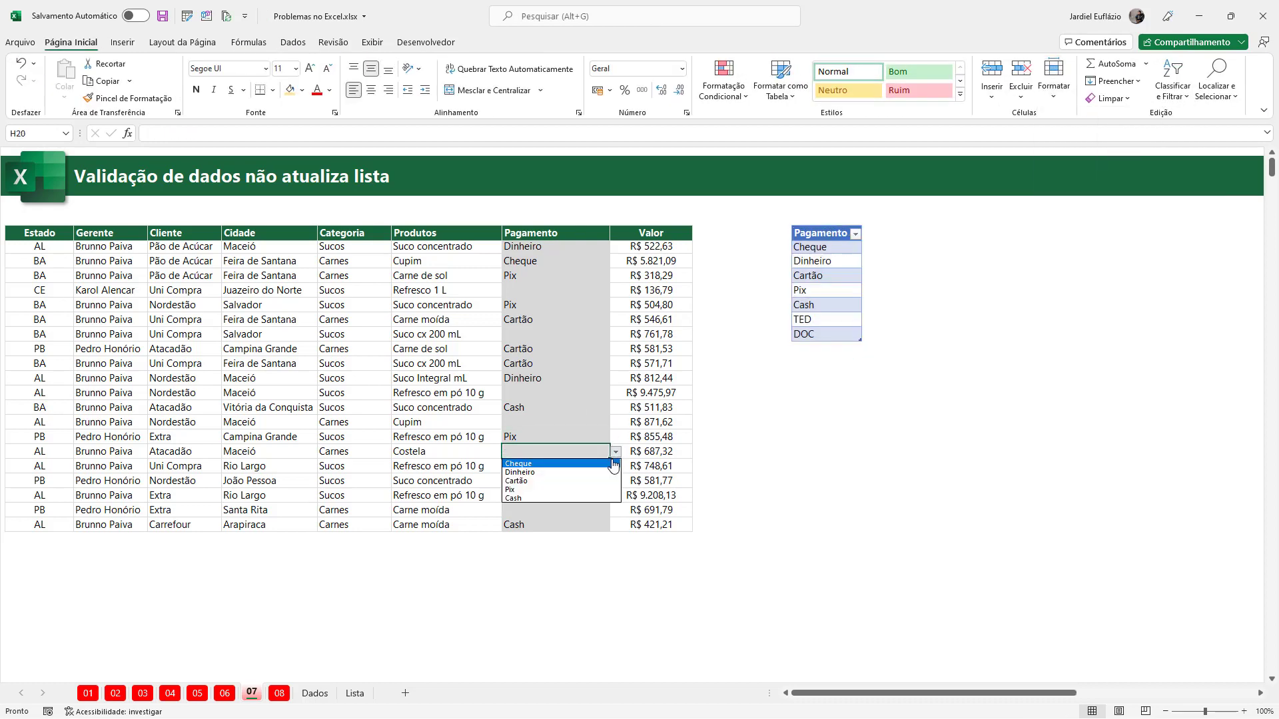
pyautogui.press('Escape')
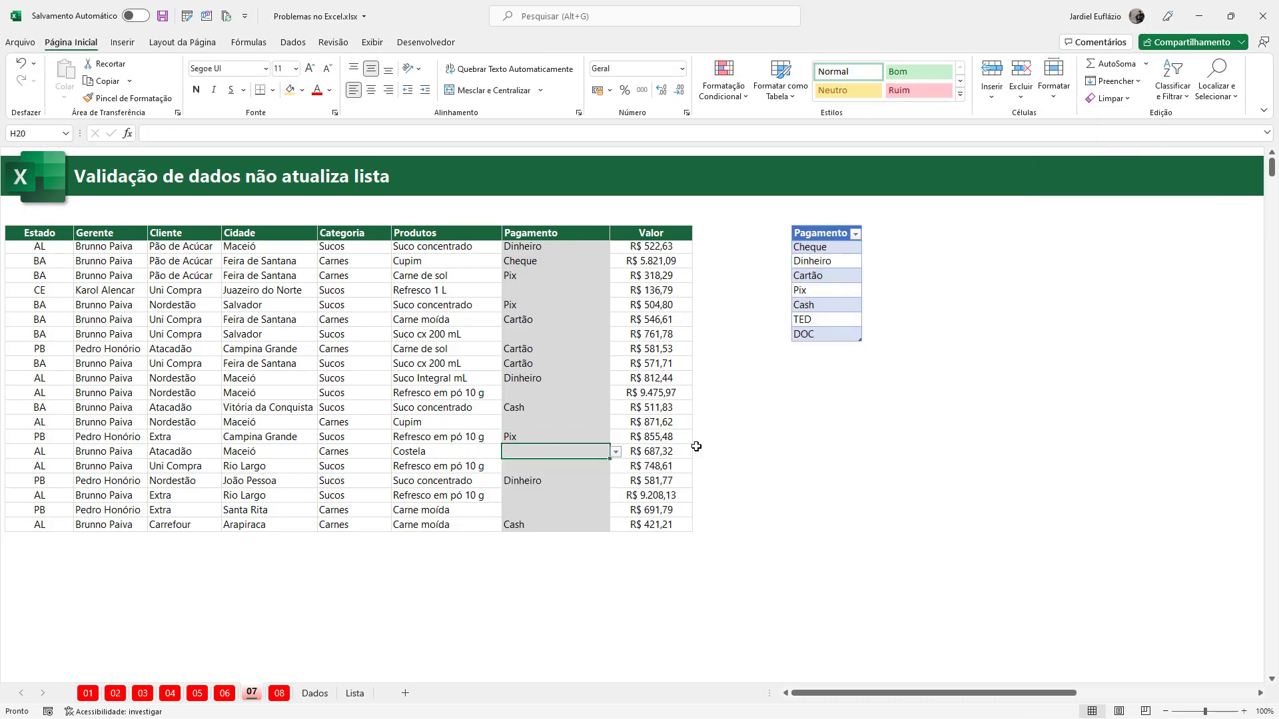
# - Add the test entry xxx below DOC in the Pagamento table, and check the validation list options in H21
pyautogui.click(816, 348)
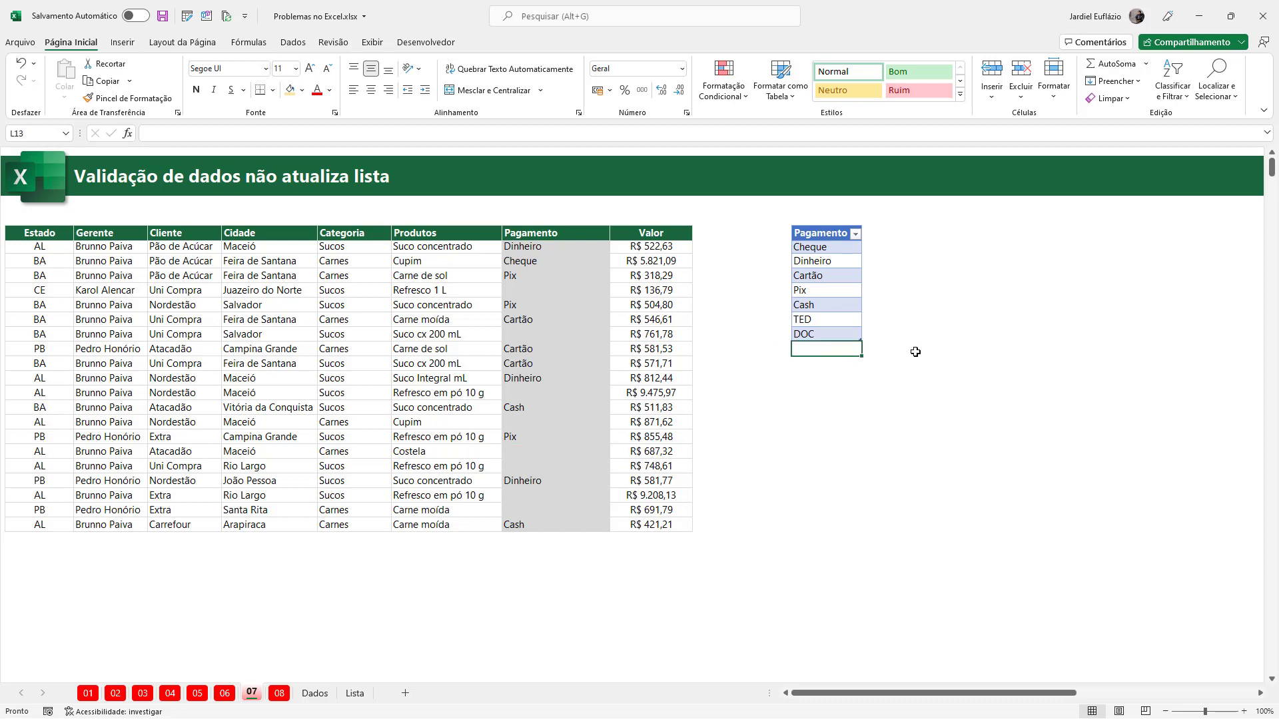
pyautogui.write('xxx')
pyautogui.press('Return')
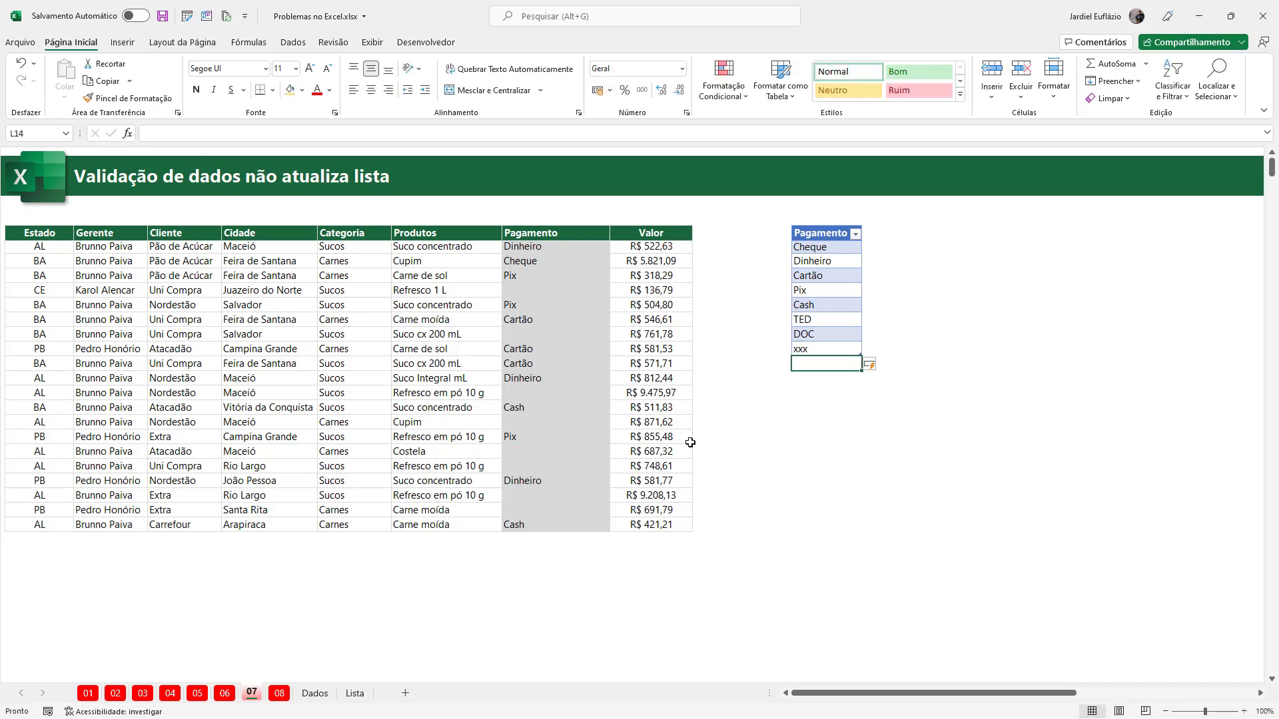
pyautogui.click(571, 468)
pyautogui.click(614, 468)
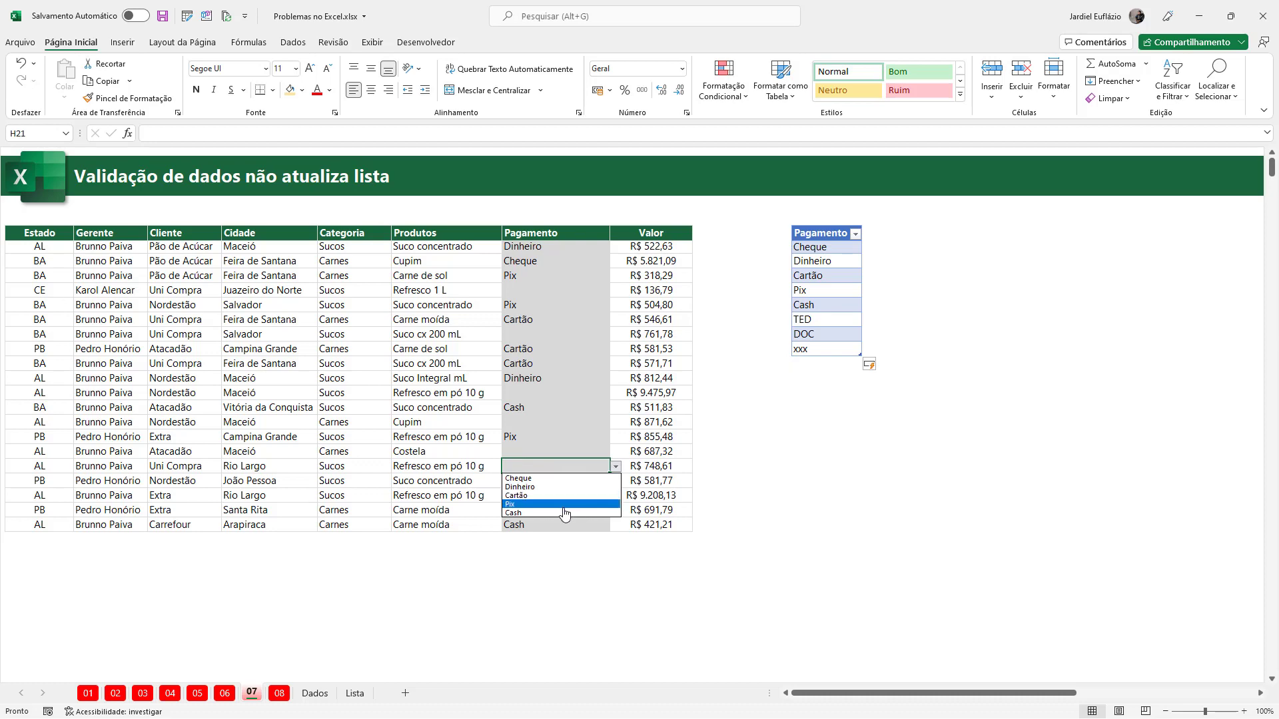
pyautogui.press('Escape')
# - Extend the list validation source for payment cells H6:H25 to cover L6:L13, the full Pagamento table
pyautogui.moveTo(544, 248); pyautogui.dragTo(543, 524)
pyautogui.click(297, 42)
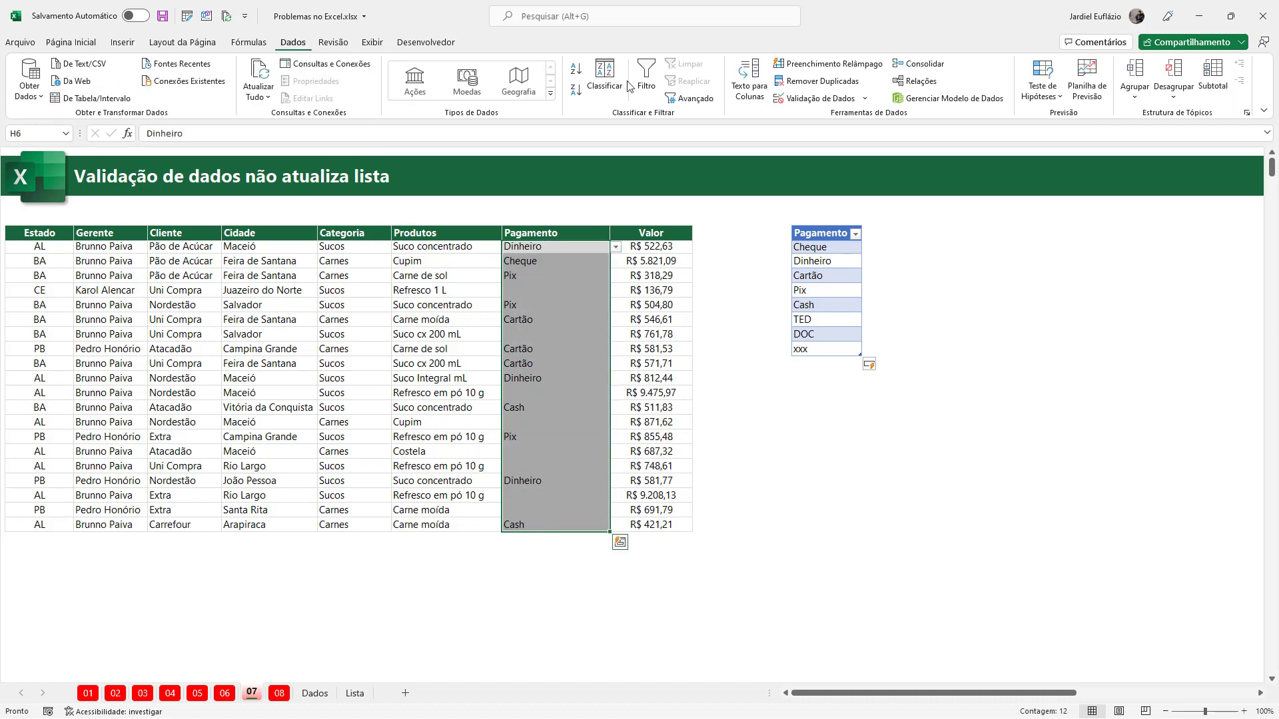
pyautogui.click(816, 98)
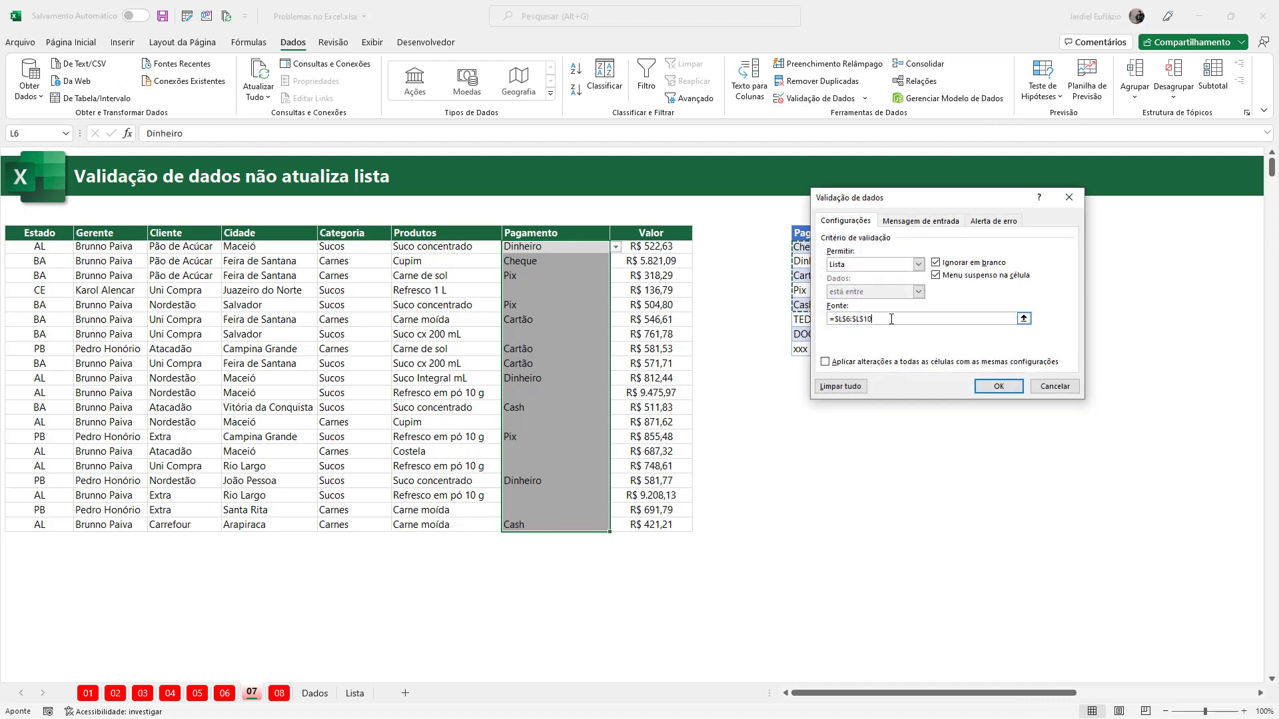
pyautogui.click(870, 320)
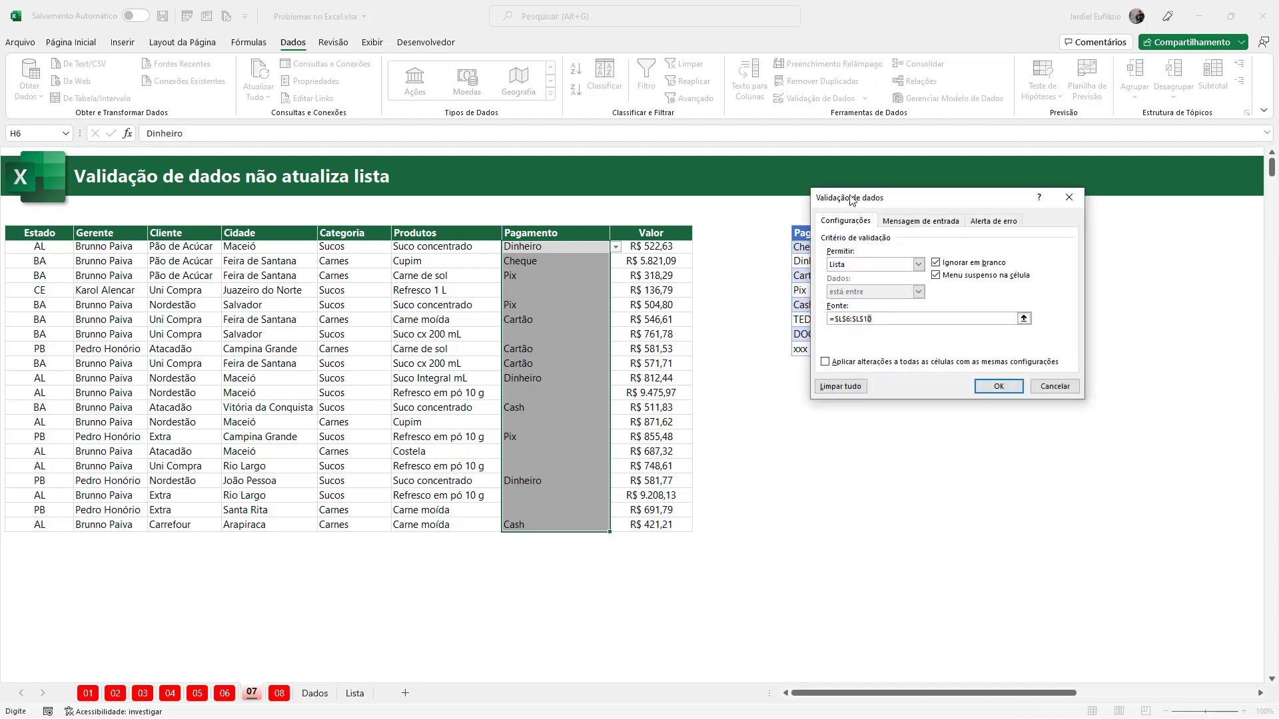
pyautogui.moveTo(853, 200); pyautogui.dragTo(918, 217)
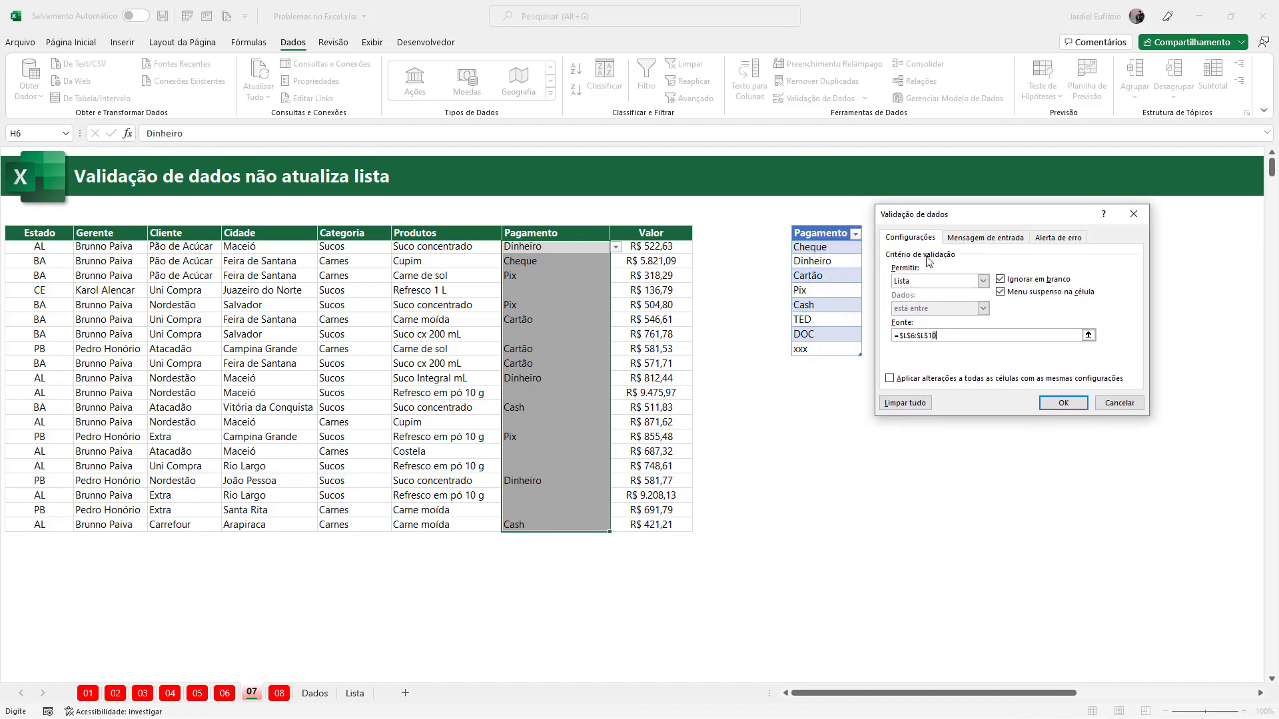
pyautogui.click(1063, 403)
# - Choose TED from the updated validation list in payment cell H21
pyautogui.click(540, 466)
pyautogui.click(617, 470)
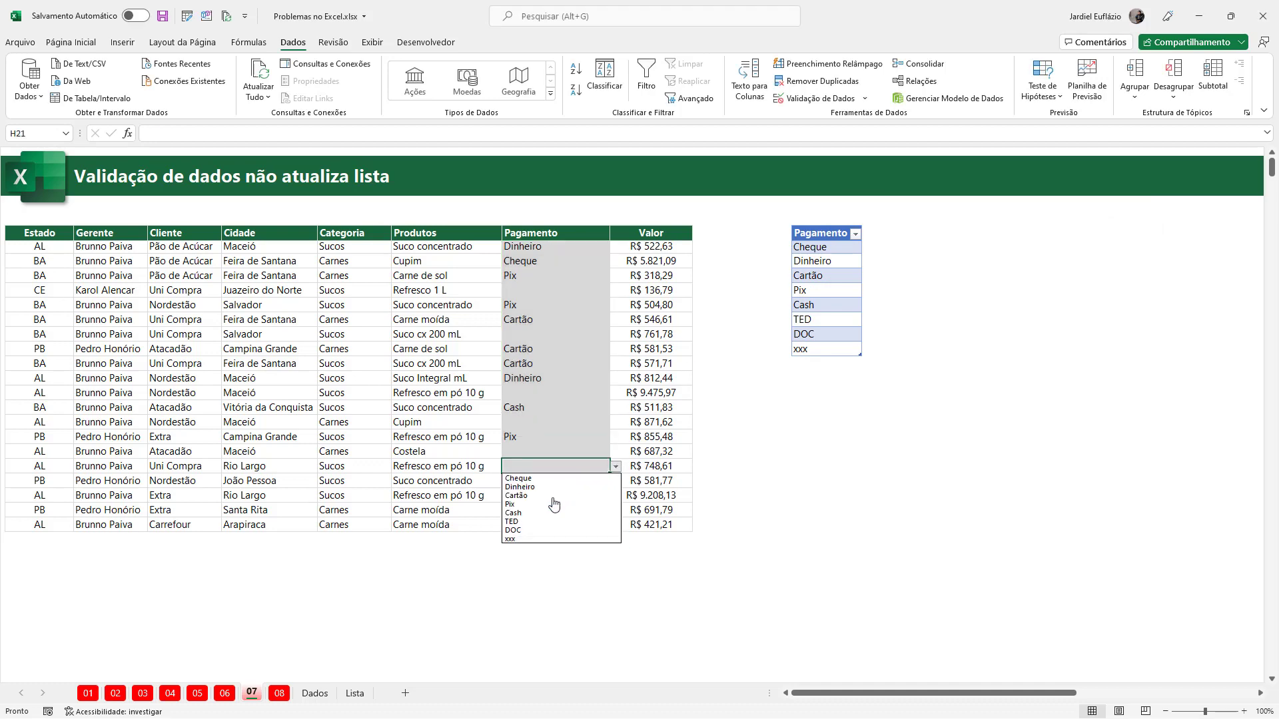
pyautogui.click(547, 522)
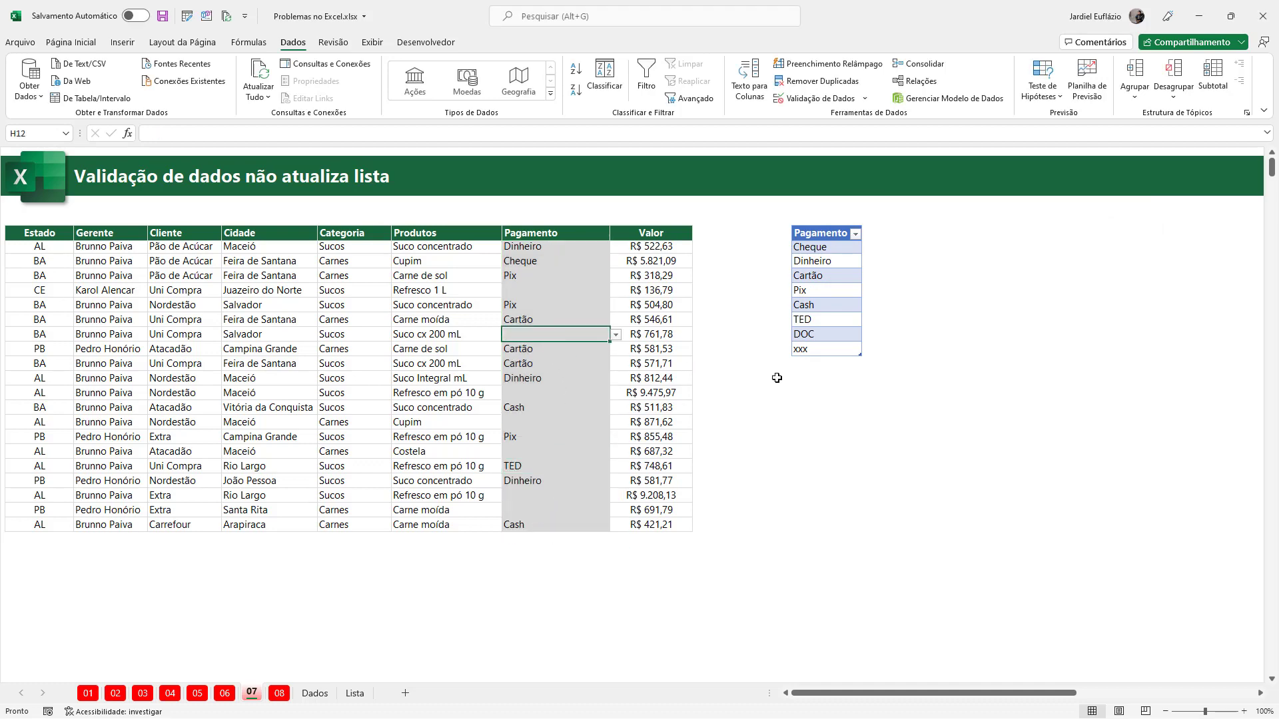
# - Add the test entry aaa below xxx in the Pagamento table, and check the validation list options in H20
pyautogui.click(799, 366)
pyautogui.write('aa')
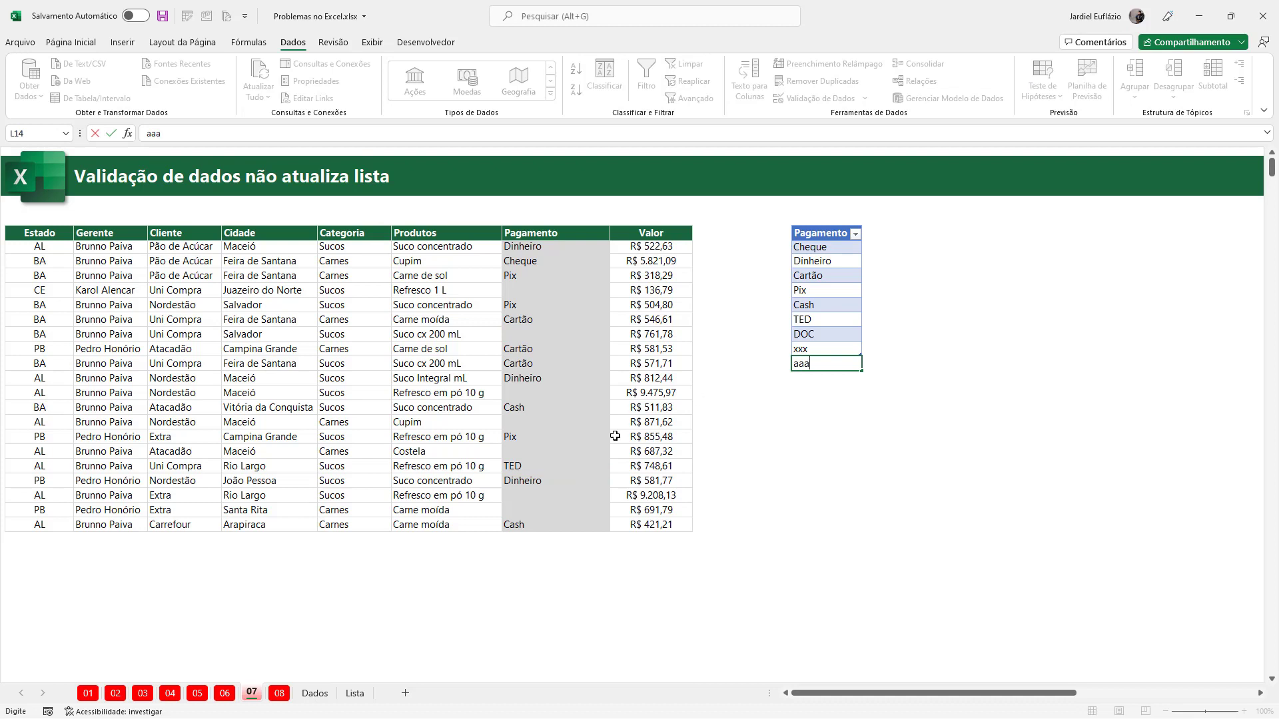
pyautogui.write('a')
pyautogui.click(575, 453)
pyautogui.click(618, 457)
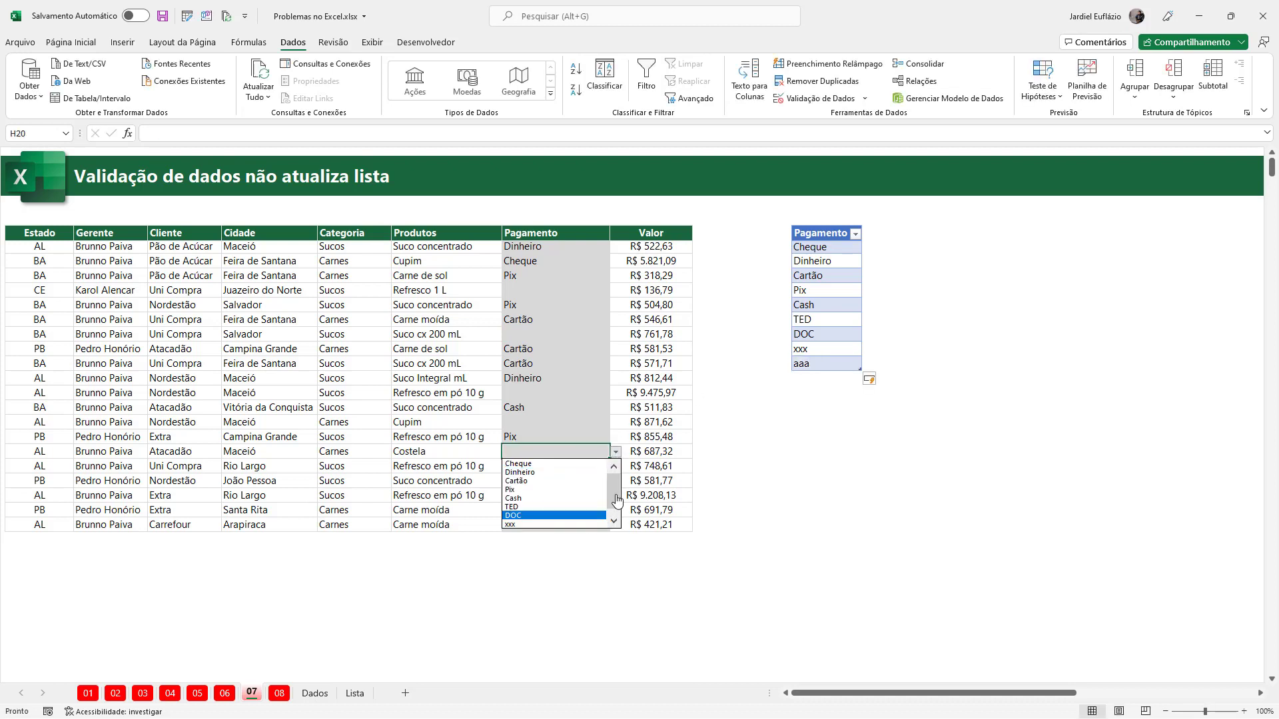
pyautogui.scroll(-2, 578, 513)
pyautogui.press('Escape')
# - Move the whole Pagamento table from L5 on sheet 07 to B2 on the Lista sheet
pyautogui.moveTo(823, 237); pyautogui.dragTo(819, 365)
pyautogui.hotkey('ctrl', 'c')
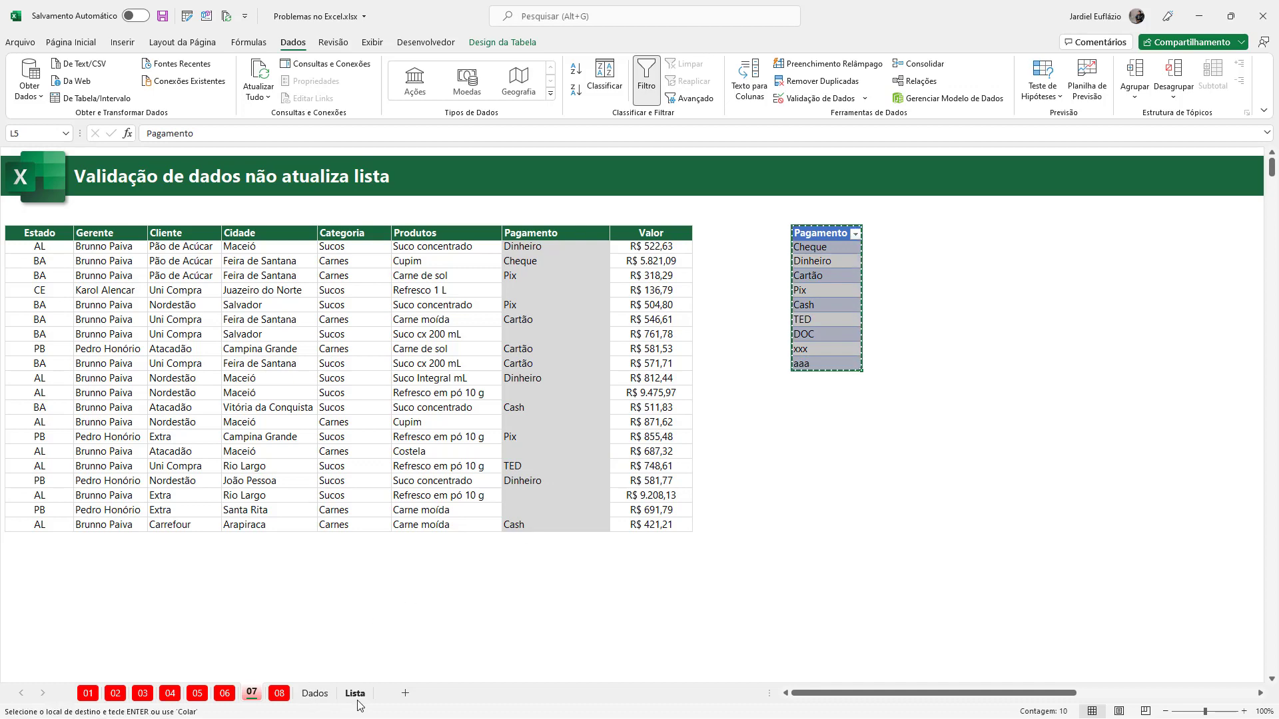
pyautogui.click(355, 693)
pyautogui.click(111, 194)
pyautogui.press('Return')
pyautogui.click(253, 308)
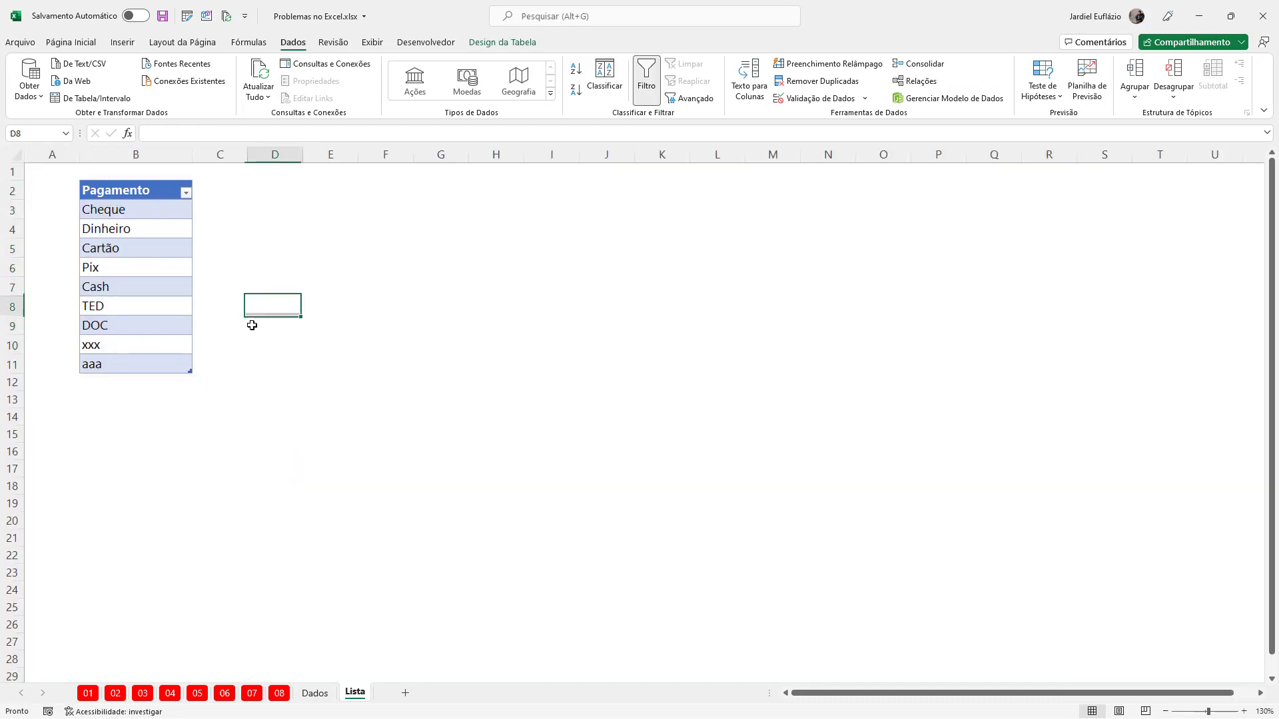
# - Add the entry EXCEL in B12, directly below aaa in the Pagamento table on the Lista sheet
pyautogui.click(114, 382)
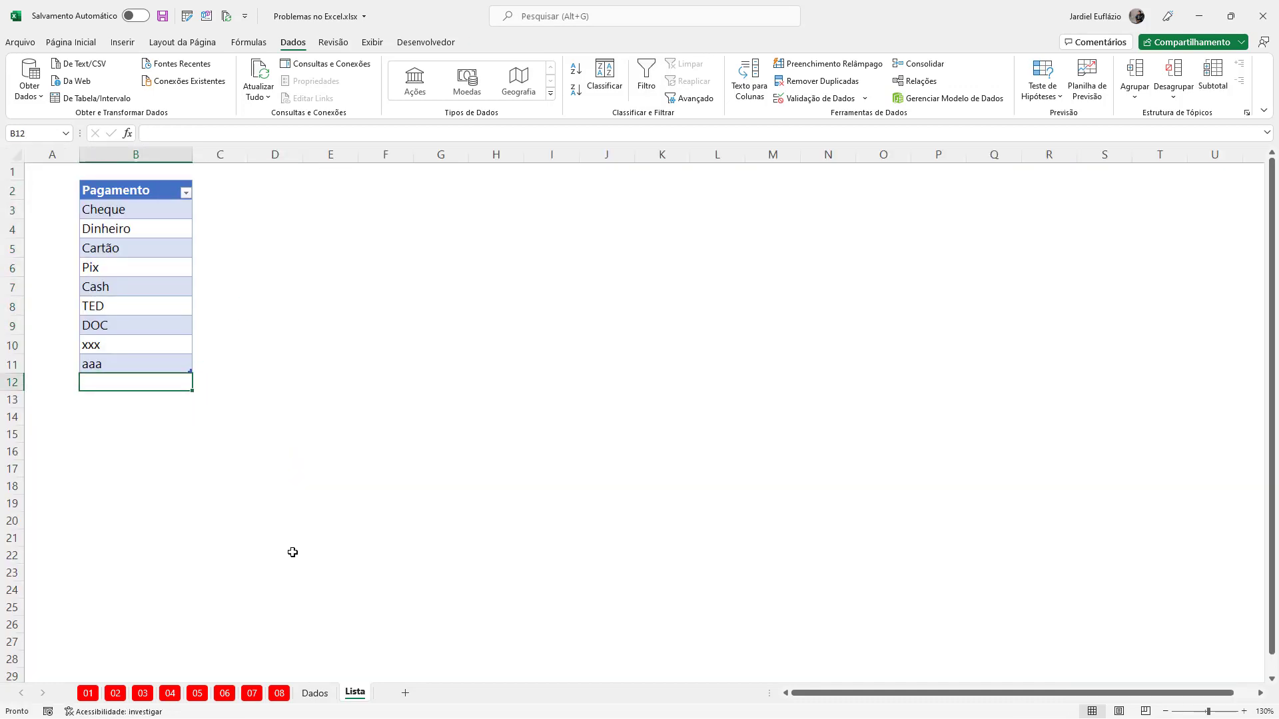
pyautogui.write('EXCE')
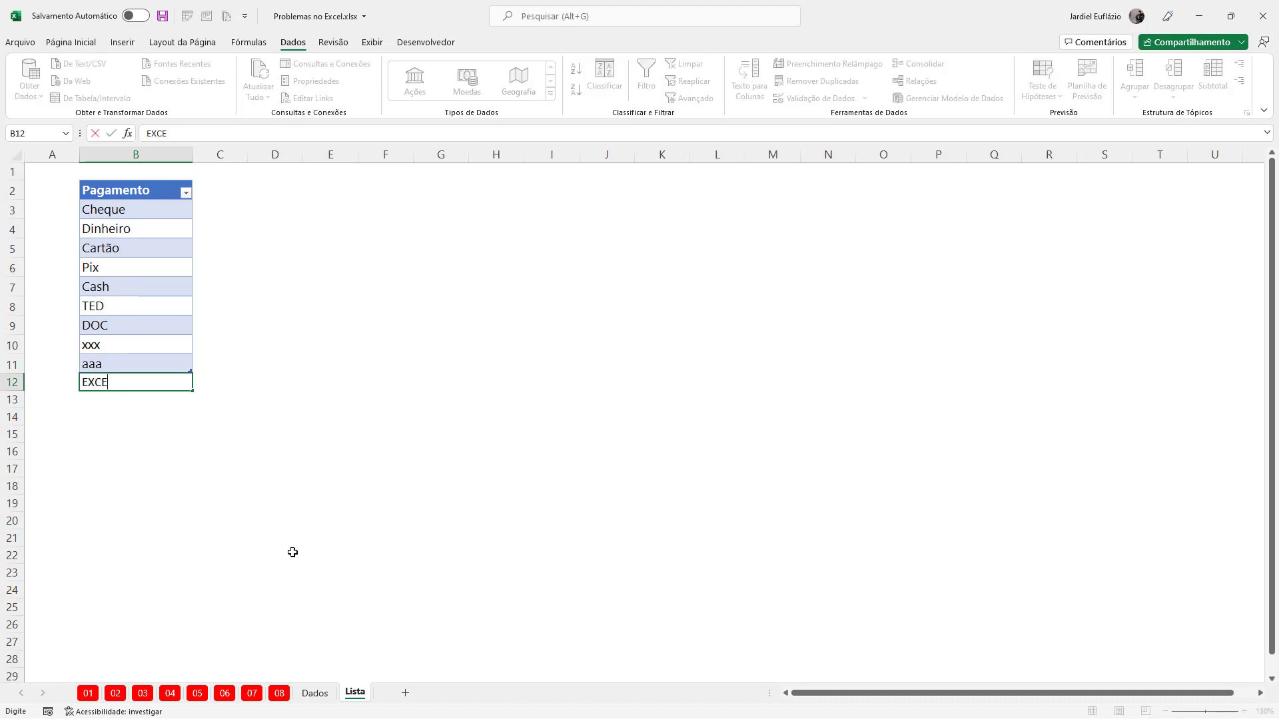
pyautogui.write('L')
pyautogui.press('Return')
# - Check on sheet 07 which options the validation list offers in payment cell H24
pyautogui.click(252, 693)
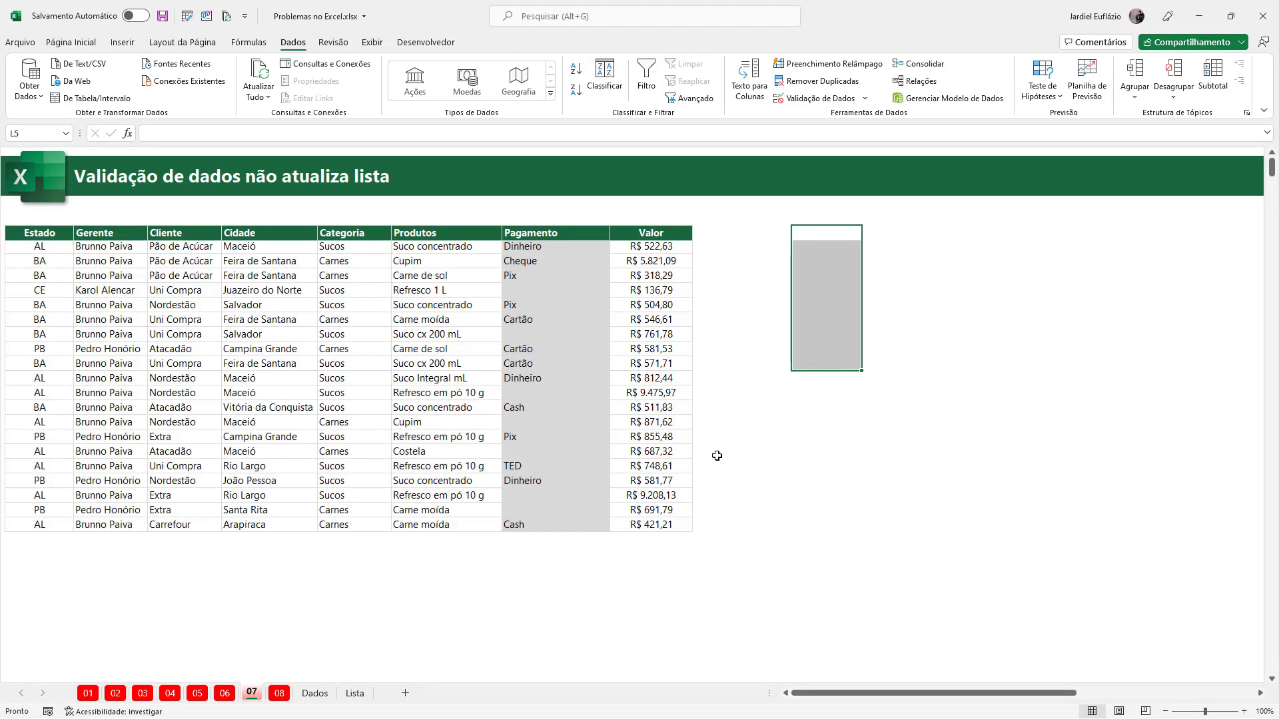
pyautogui.click(557, 509)
pyautogui.click(616, 511)
pyautogui.click(613, 581)
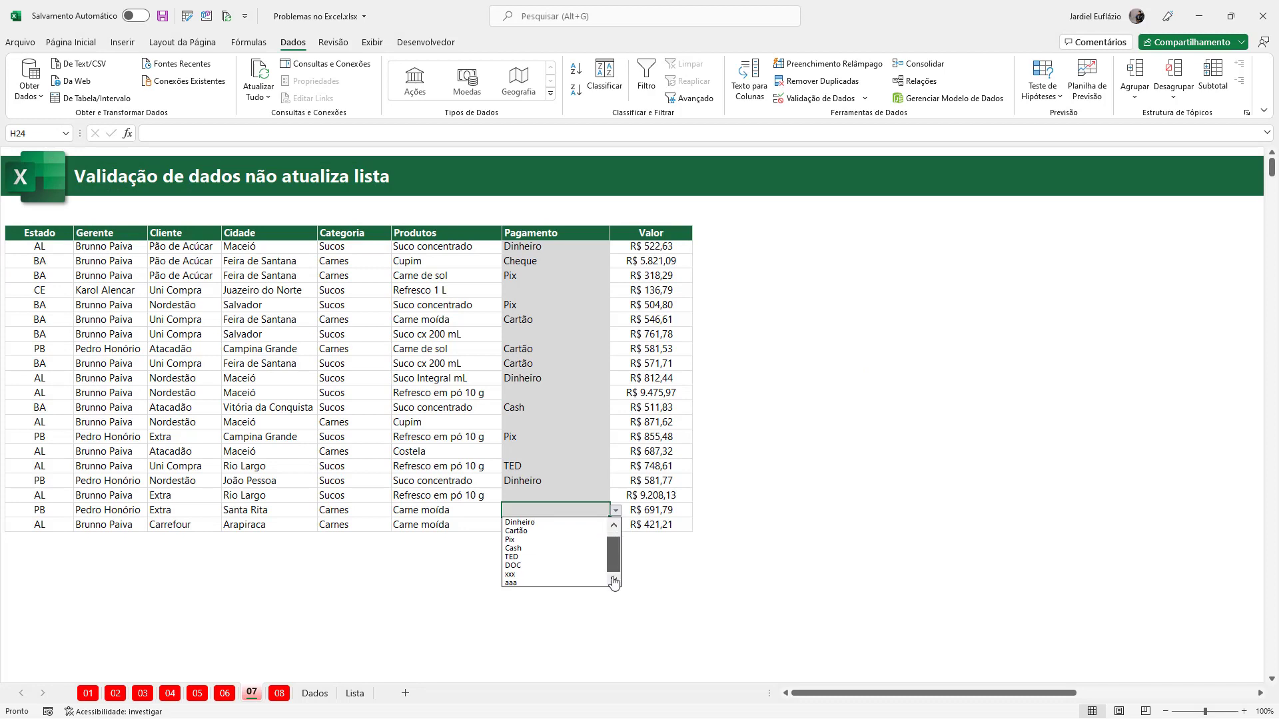
pyautogui.click(553, 426)
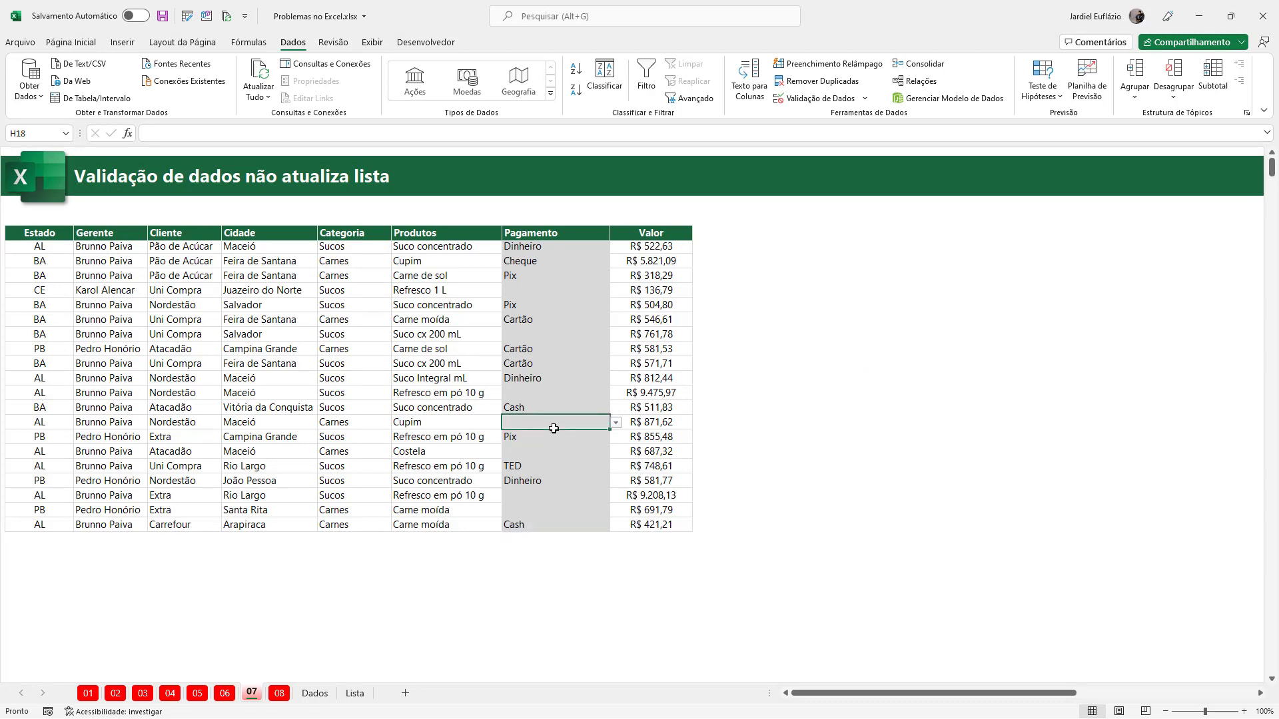
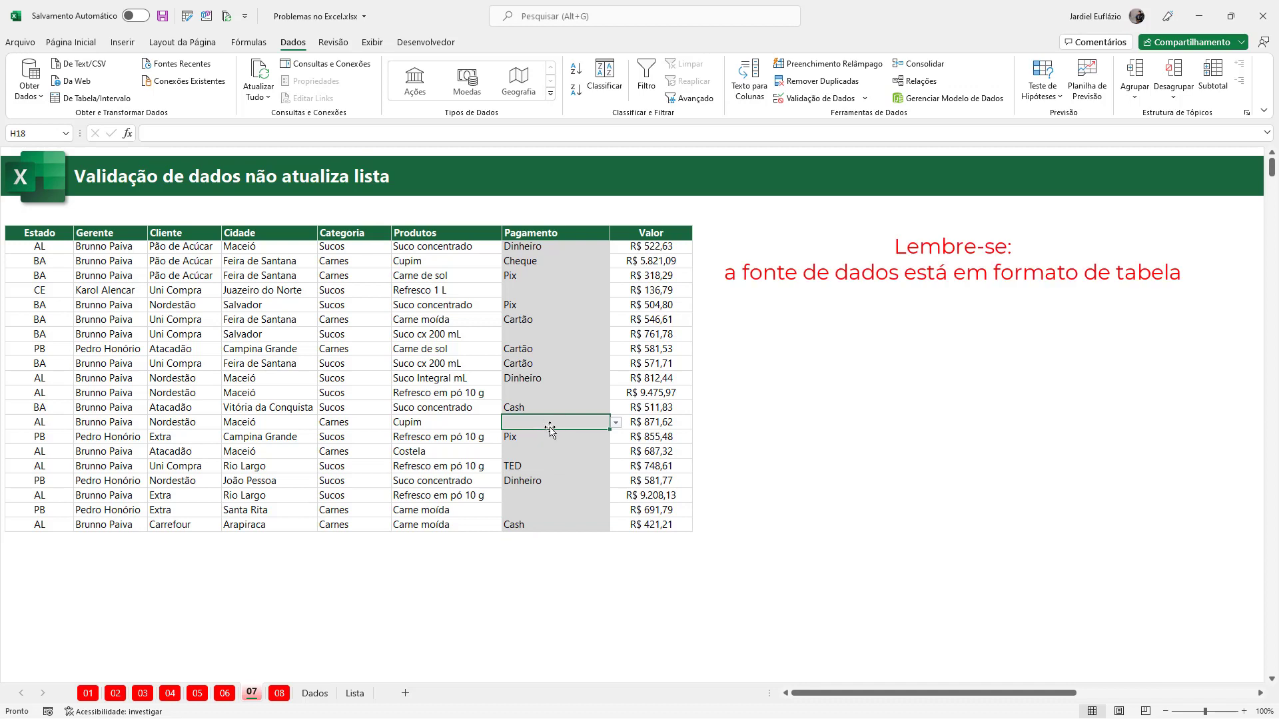
# - Review the entries of the Pagamento source table, B3:B12, on the Lista sheet
pyautogui.click(354, 692)
pyautogui.moveTo(137, 211); pyautogui.dragTo(138, 379)
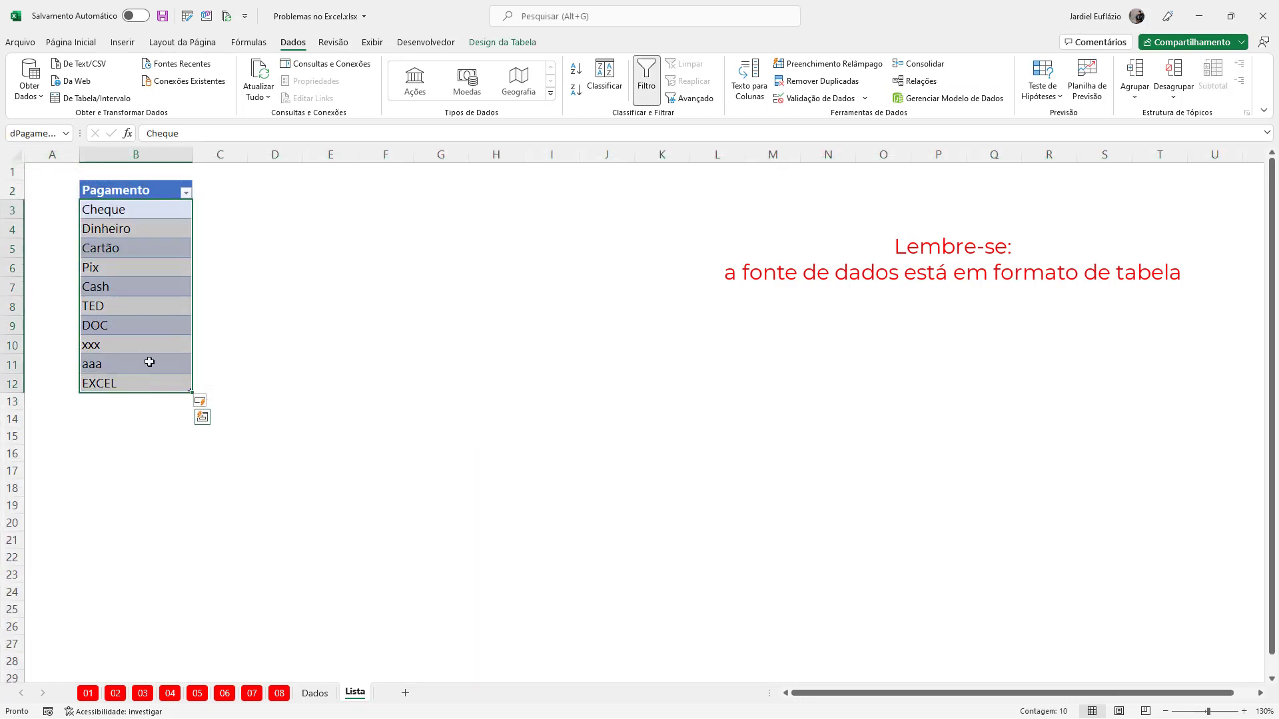
pyautogui.click(142, 291)
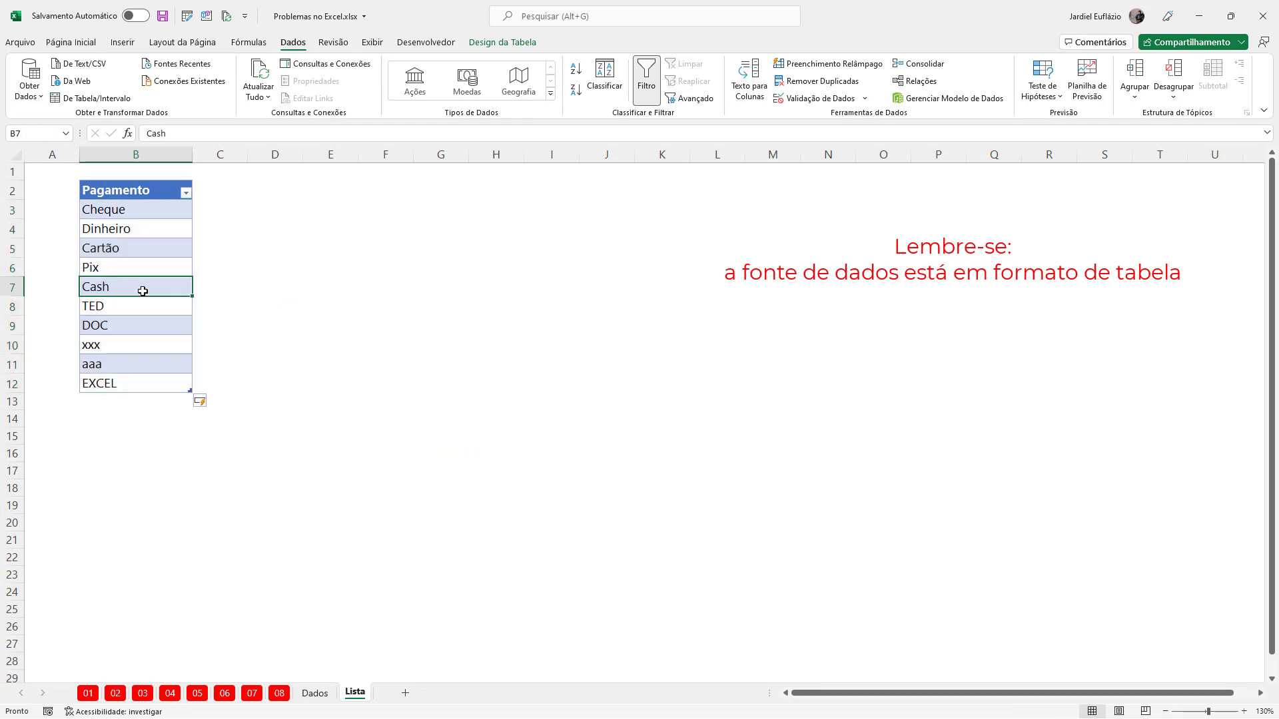
pyautogui.click(399, 270)
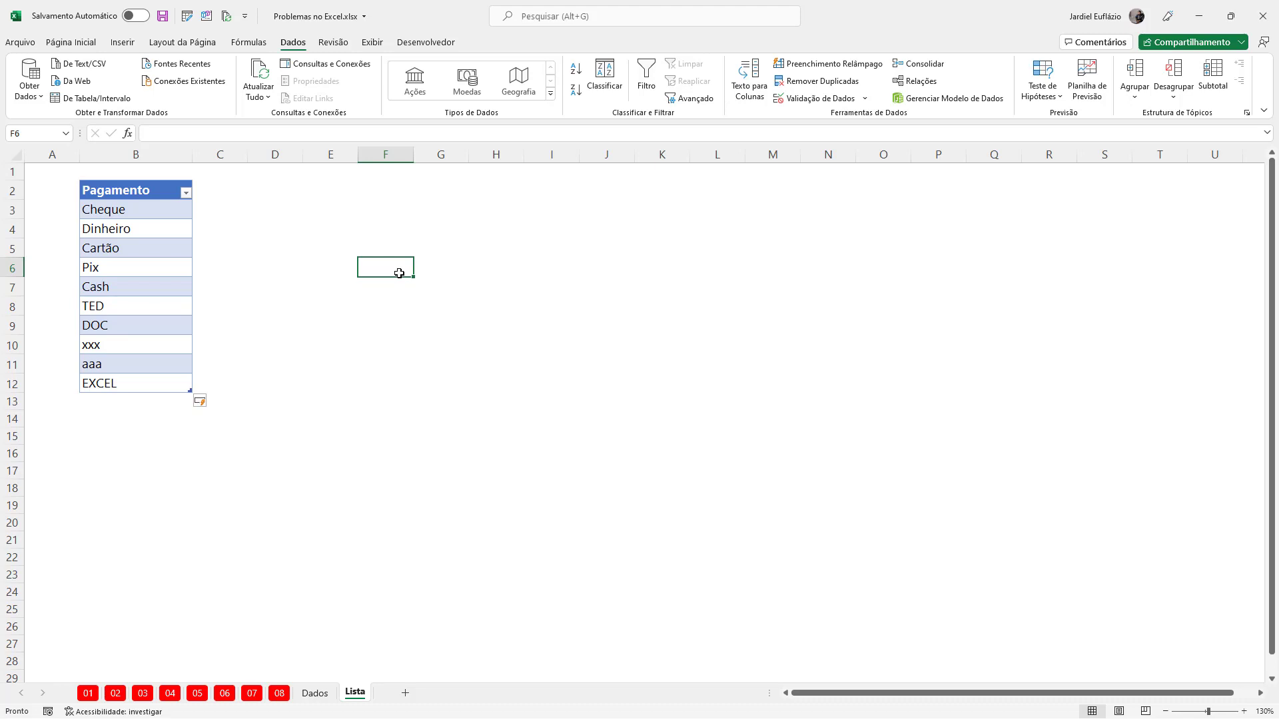
# - Define the workbook-scoped name pagamentos for the Pagamento table's data, referring to =dPagamentos[Pagamento]
pyautogui.click(135, 230)
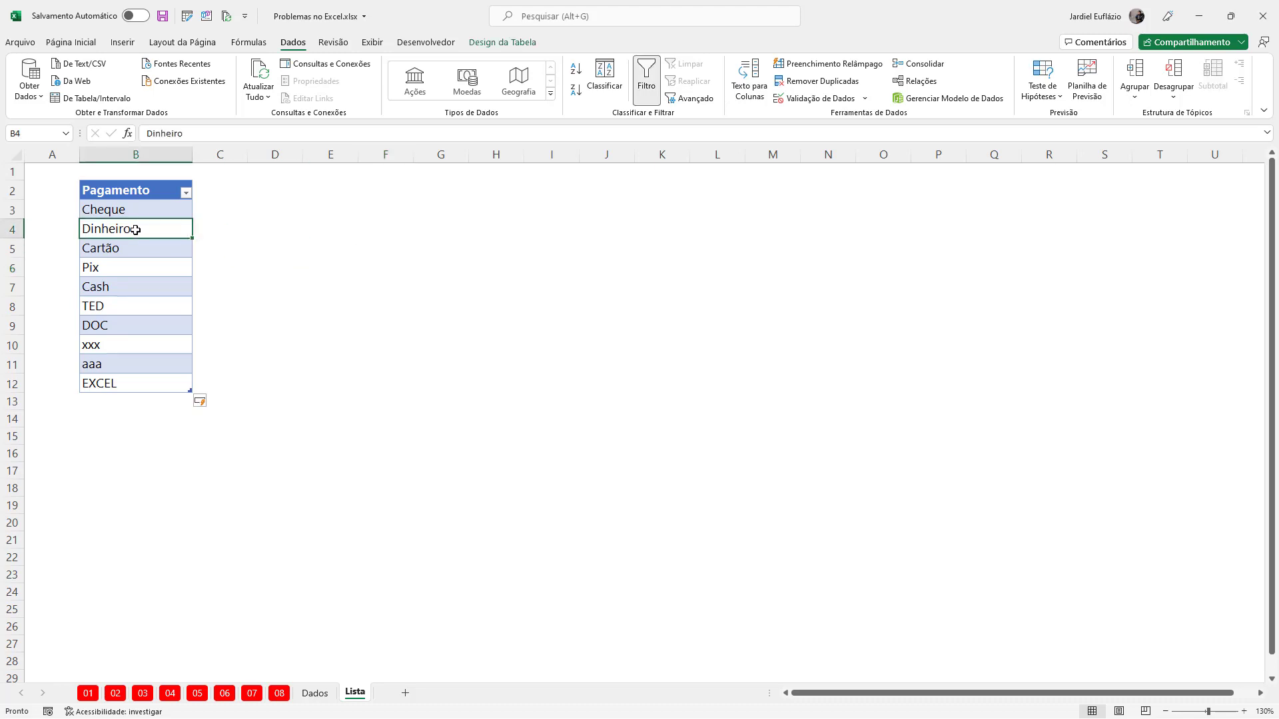
pyautogui.hotkey('ctrl', 'a')
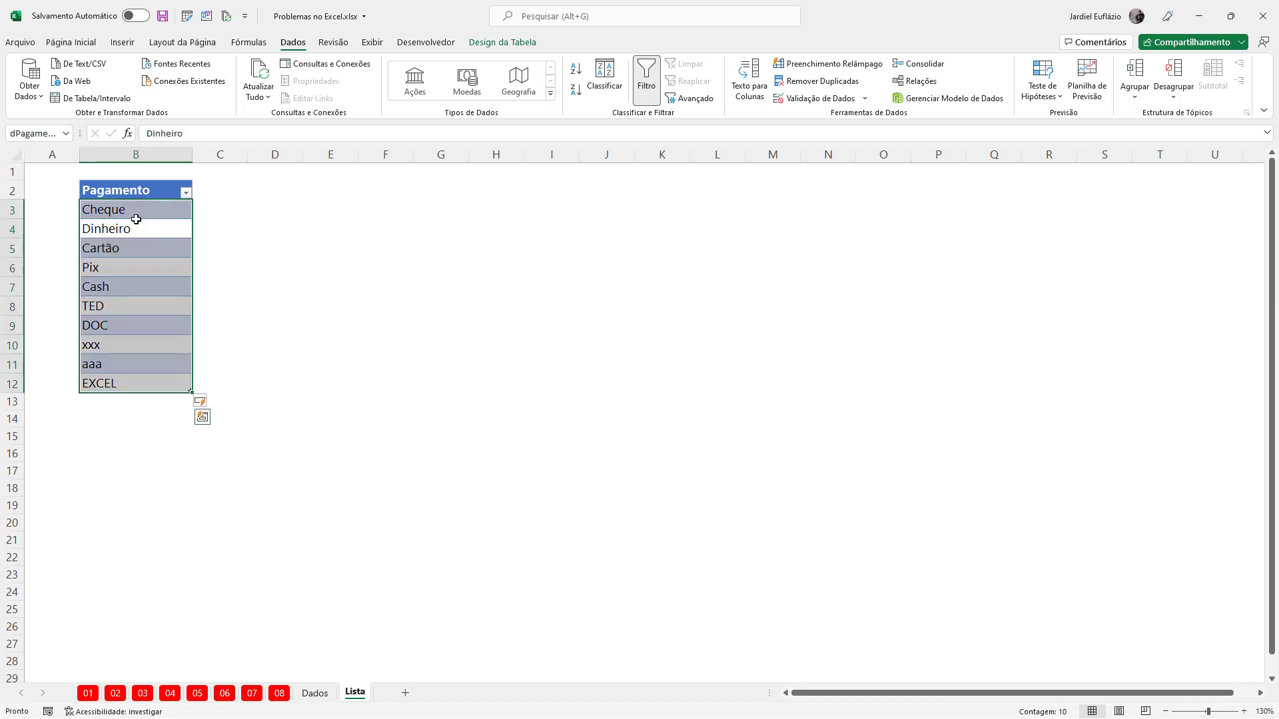
pyautogui.click(502, 42)
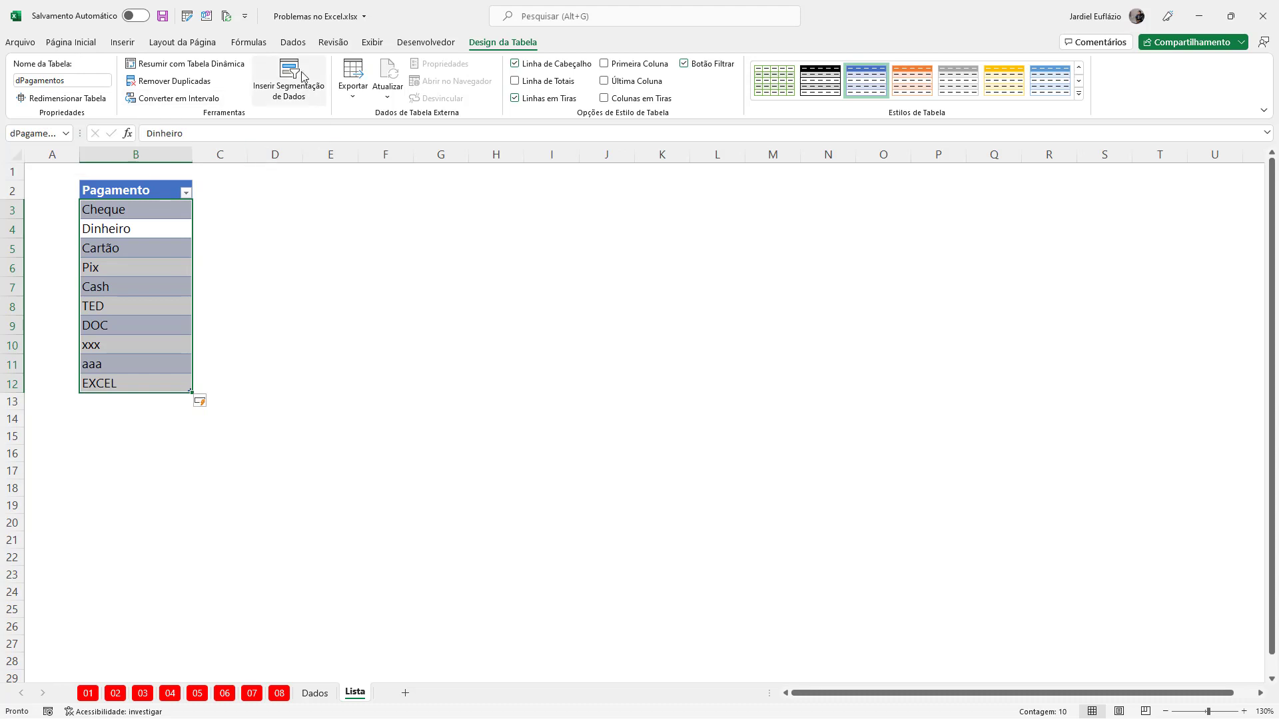
pyautogui.click(249, 42)
pyautogui.click(503, 67)
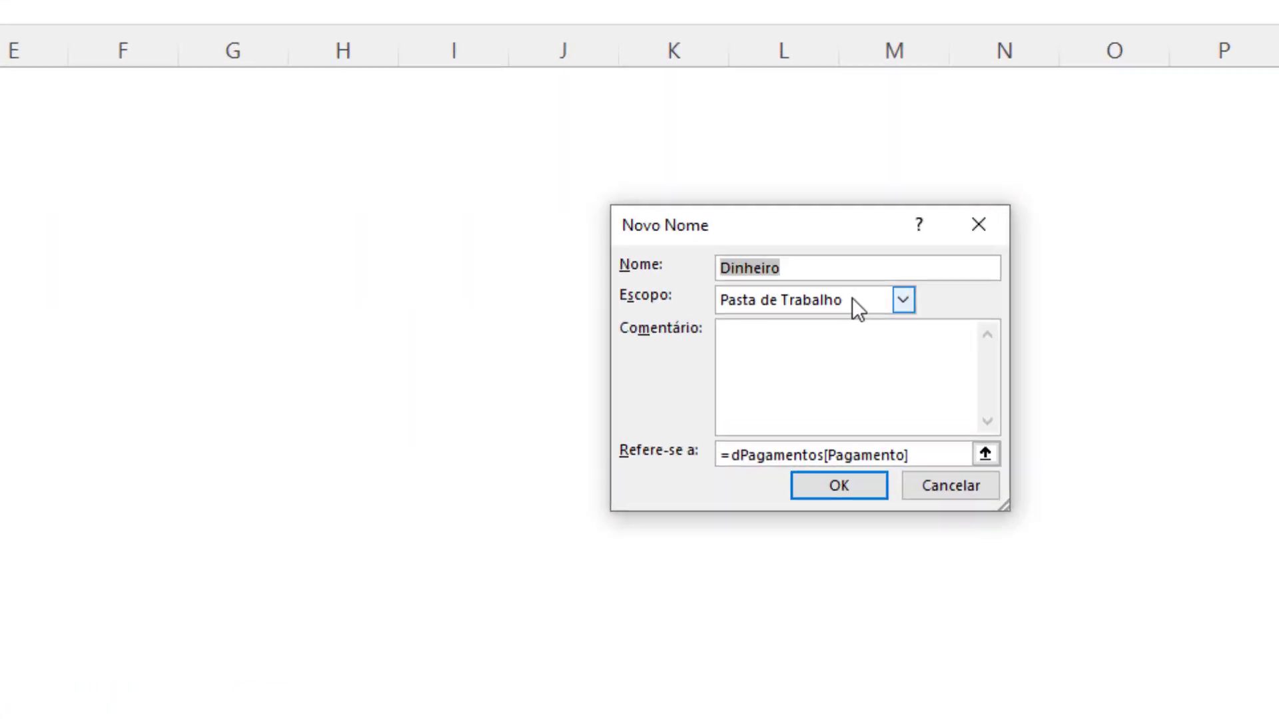
pyautogui.write('PAGAM')
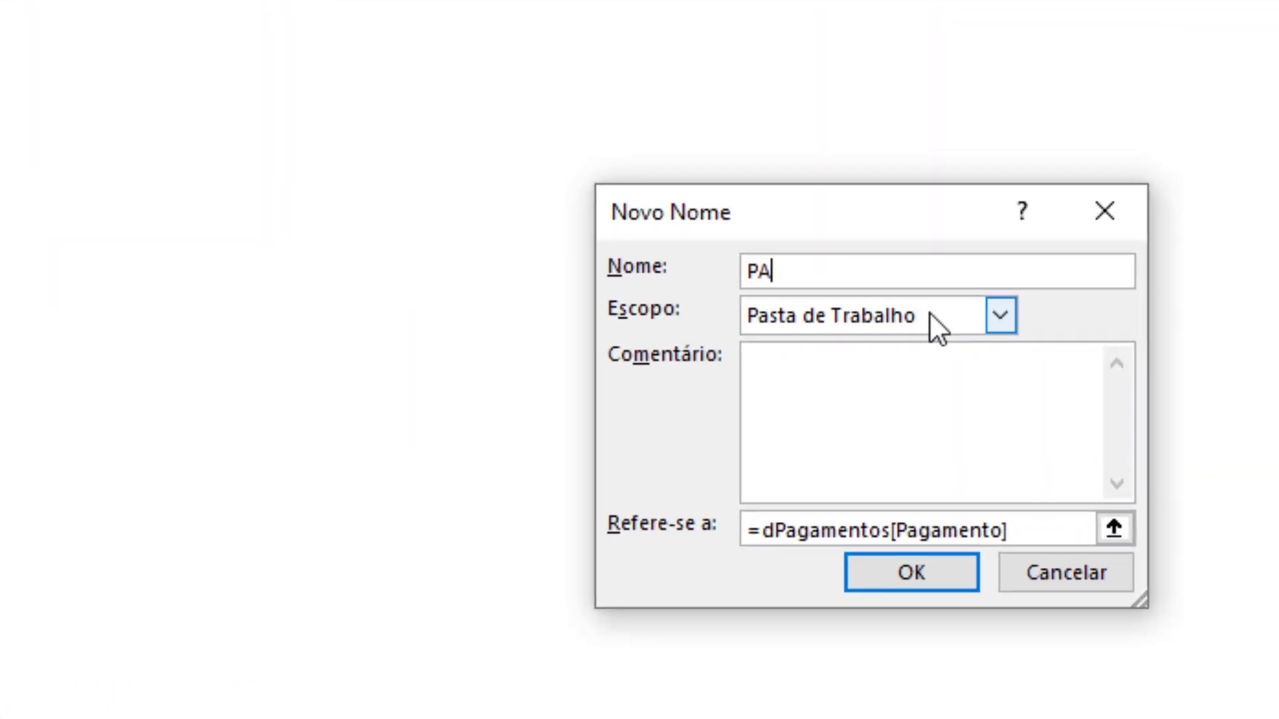
pyautogui.press('BackSpace')
pyautogui.press('BackSpace')
pyautogui.press('BackSpace')
pyautogui.press('BackSpace')
pyautogui.press('BackSpace')
pyautogui.press('capslock')
pyautogui.write('pagamentos')
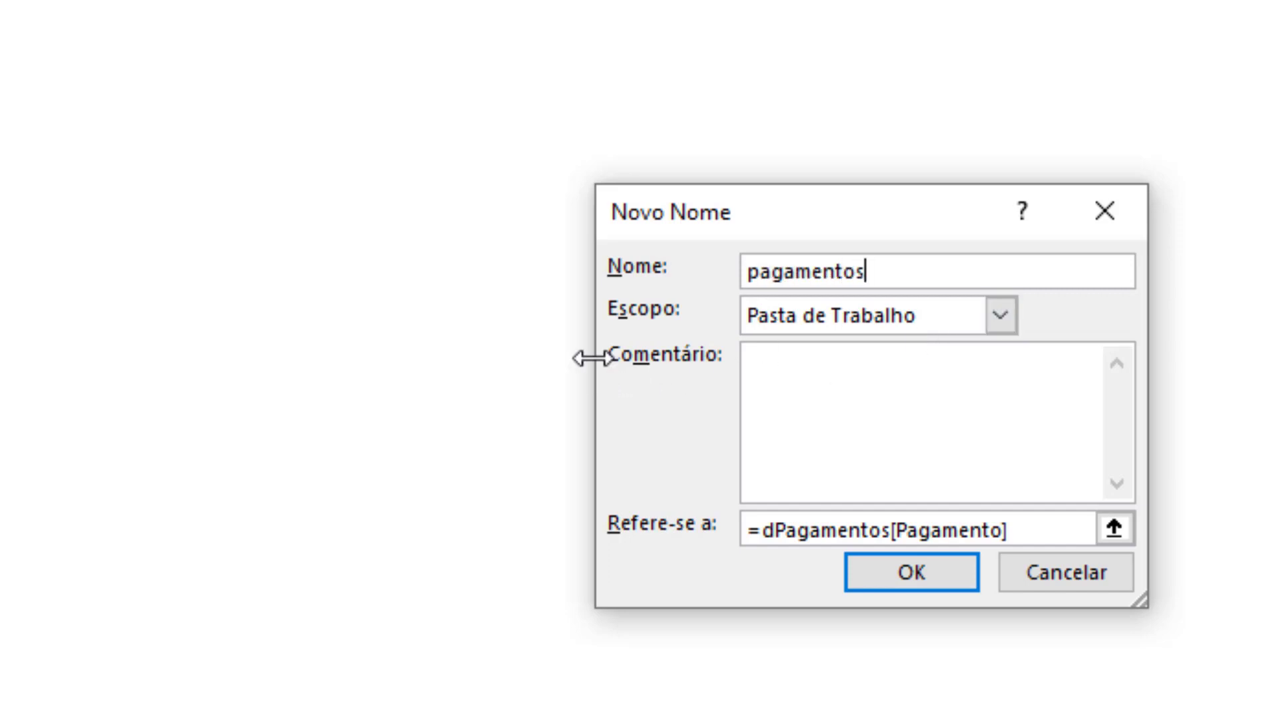
pyautogui.moveTo(591, 358); pyautogui.dragTo(303, 358)
pyautogui.moveTo(746, 531); pyautogui.dragTo(436, 528)
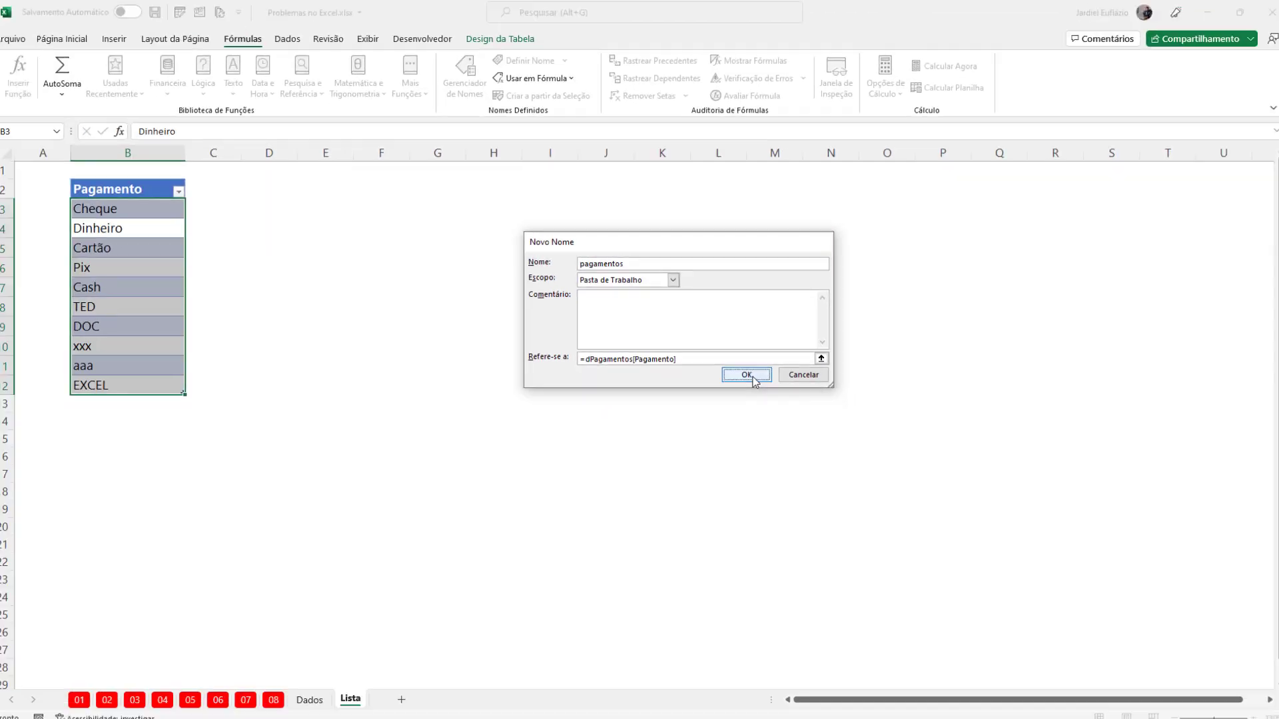
pyautogui.click(906, 575)
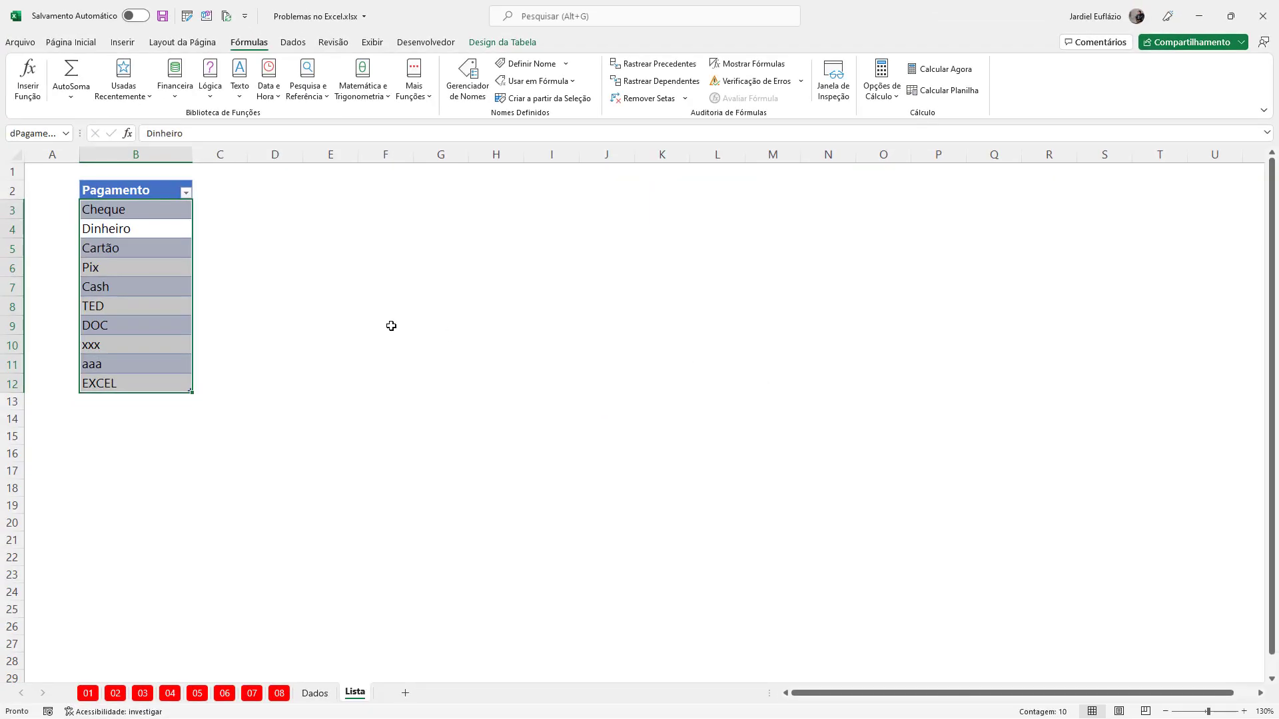
pyautogui.click(243, 269)
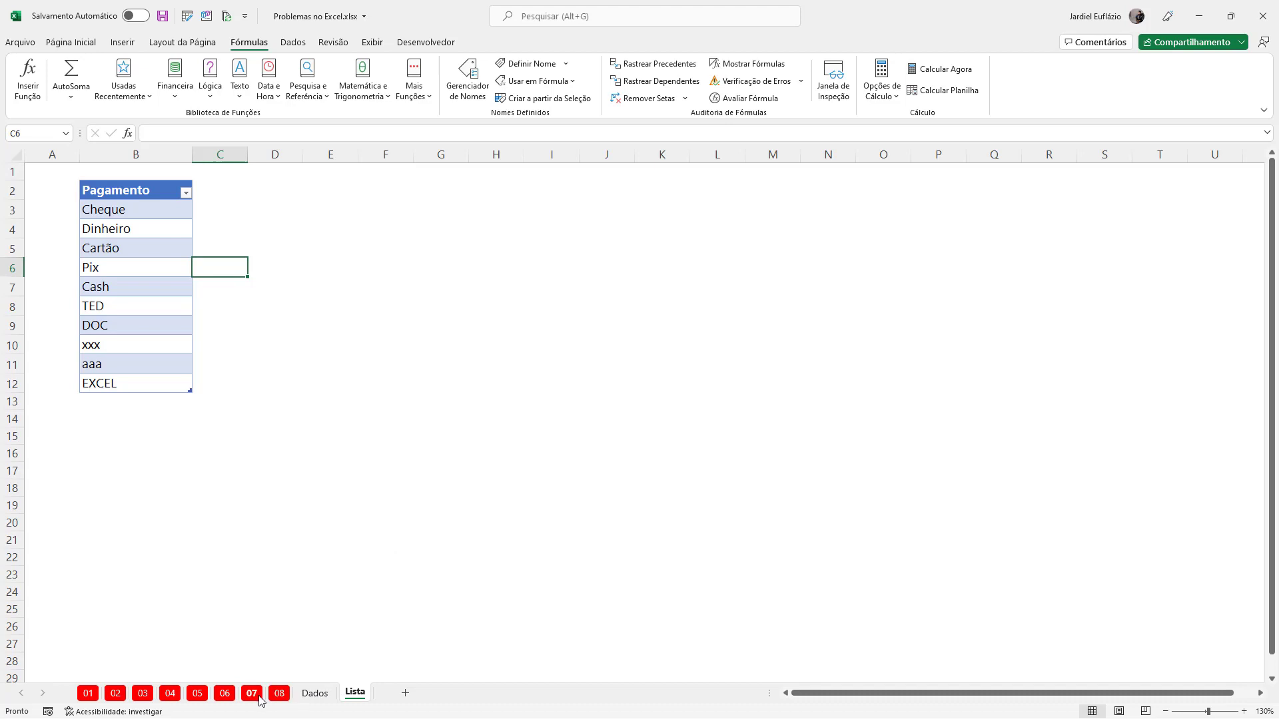
# - Replace the list validation source for payment cells H6:H25 on sheet 07 with the defined name, =pagamentos
pyautogui.click(252, 693)
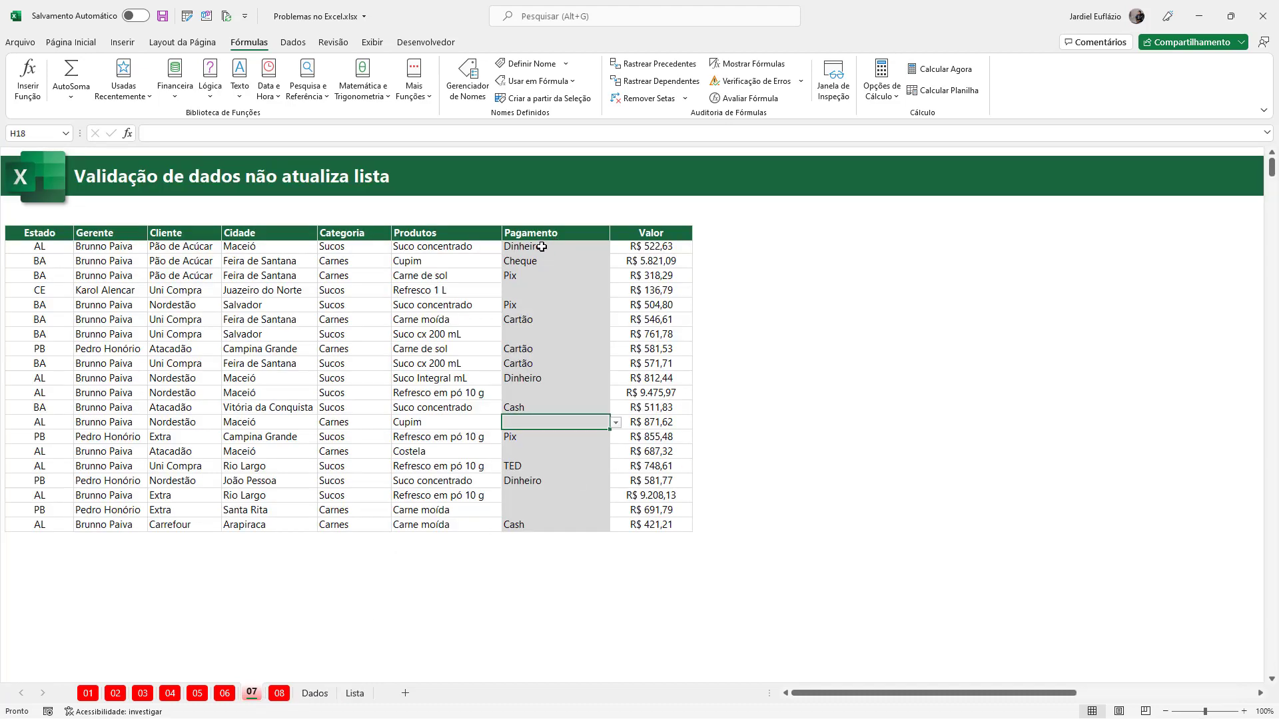
pyautogui.moveTo(542, 247); pyautogui.dragTo(539, 523)
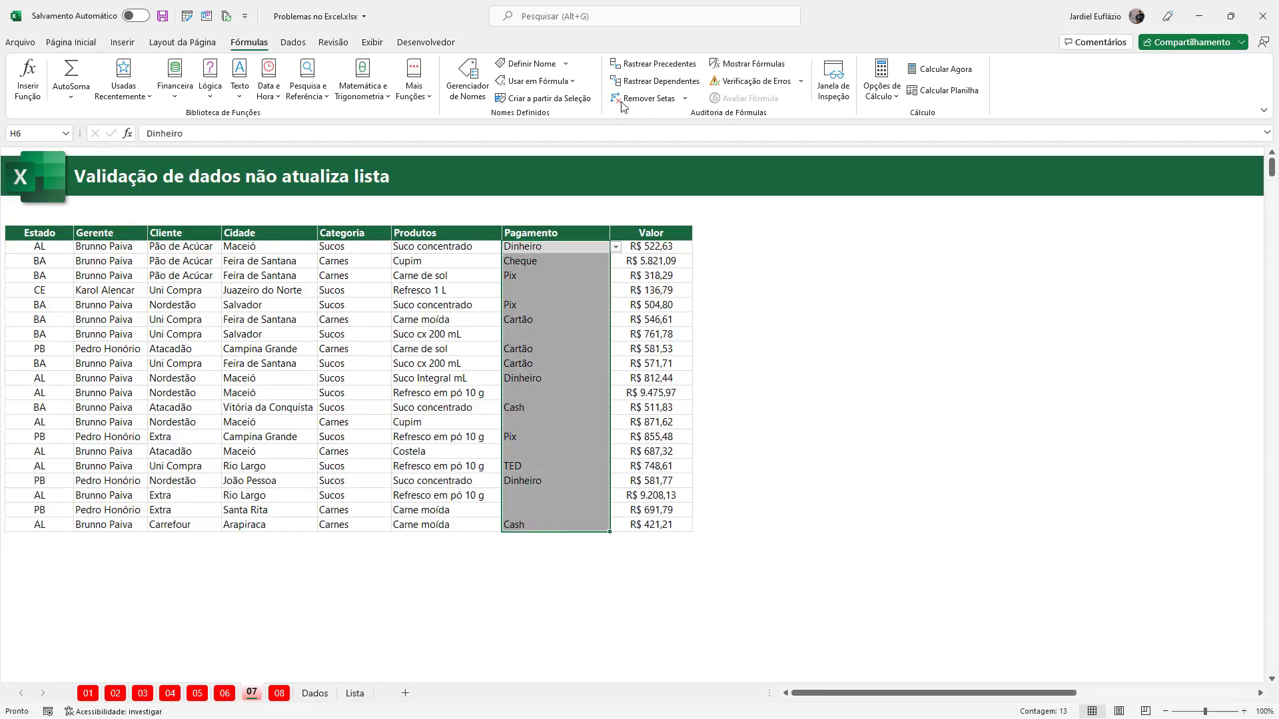
pyautogui.click(292, 42)
pyautogui.click(249, 42)
pyautogui.click(304, 43)
pyautogui.click(819, 100)
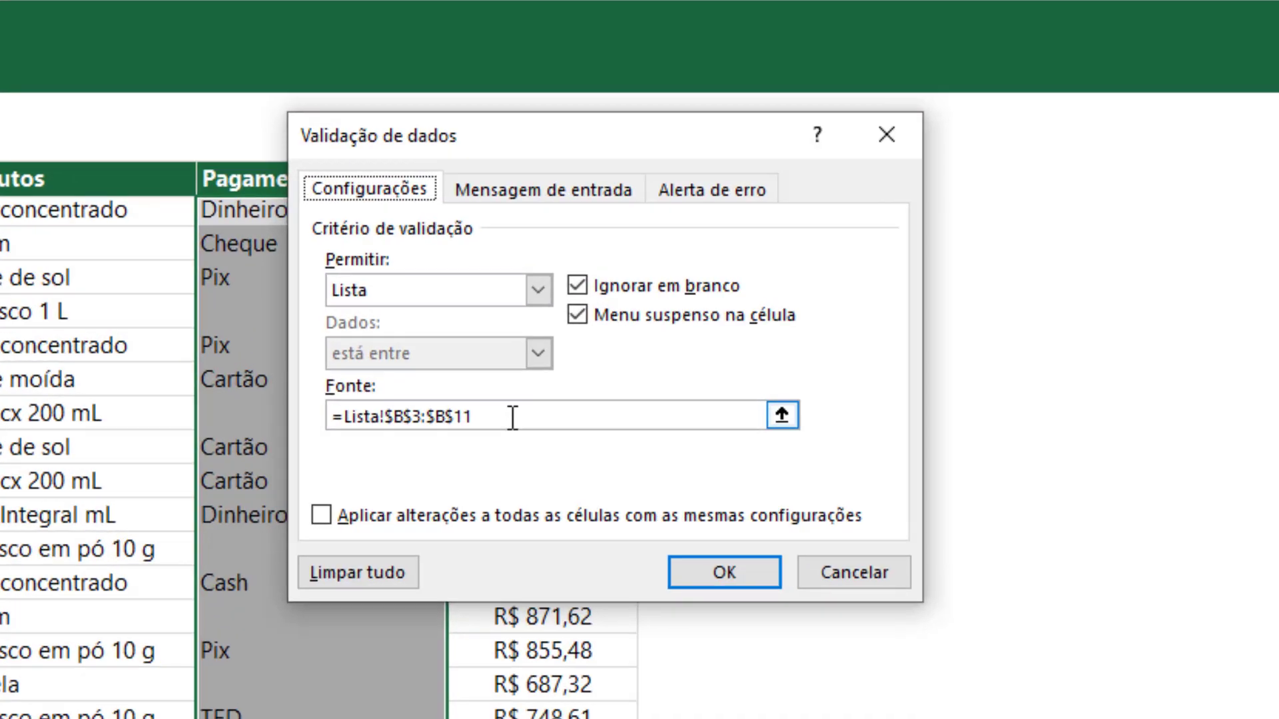
pyautogui.moveTo(512, 419); pyautogui.dragTo(167, 417)
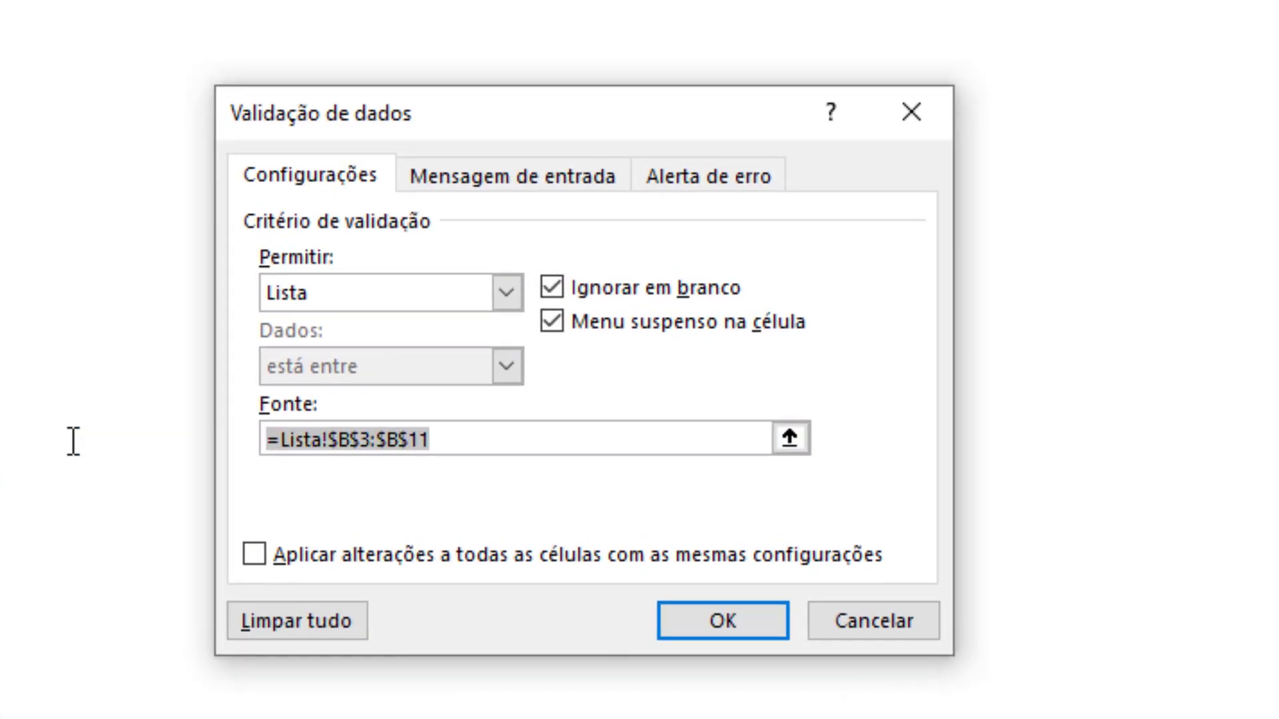
pyautogui.press('Delete')
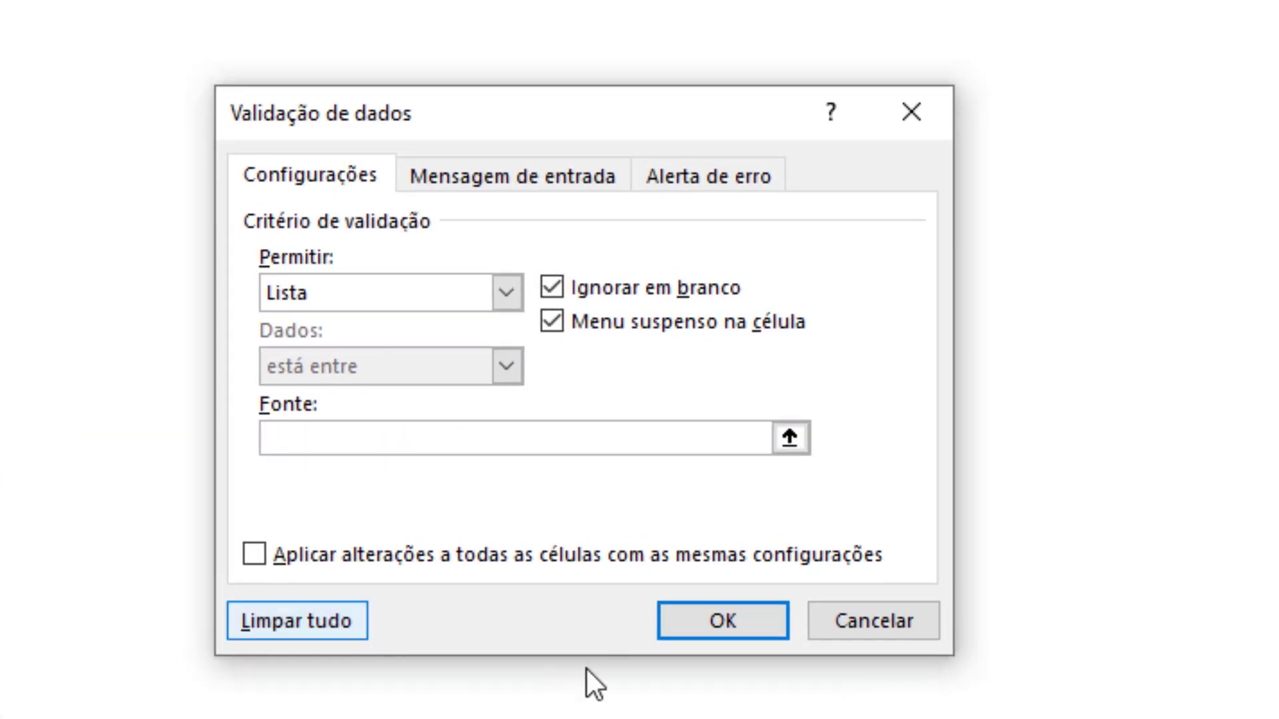
pyautogui.press('F3')
pyautogui.click(419, 301)
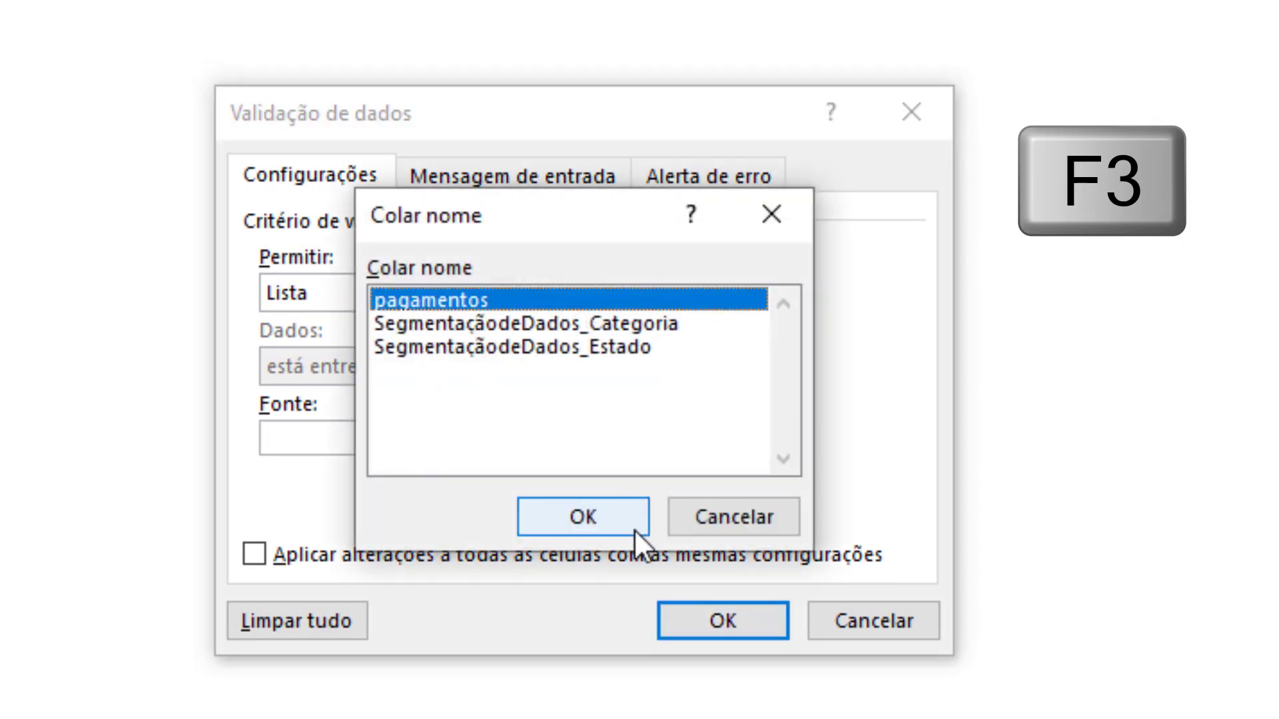
pyautogui.click(631, 525)
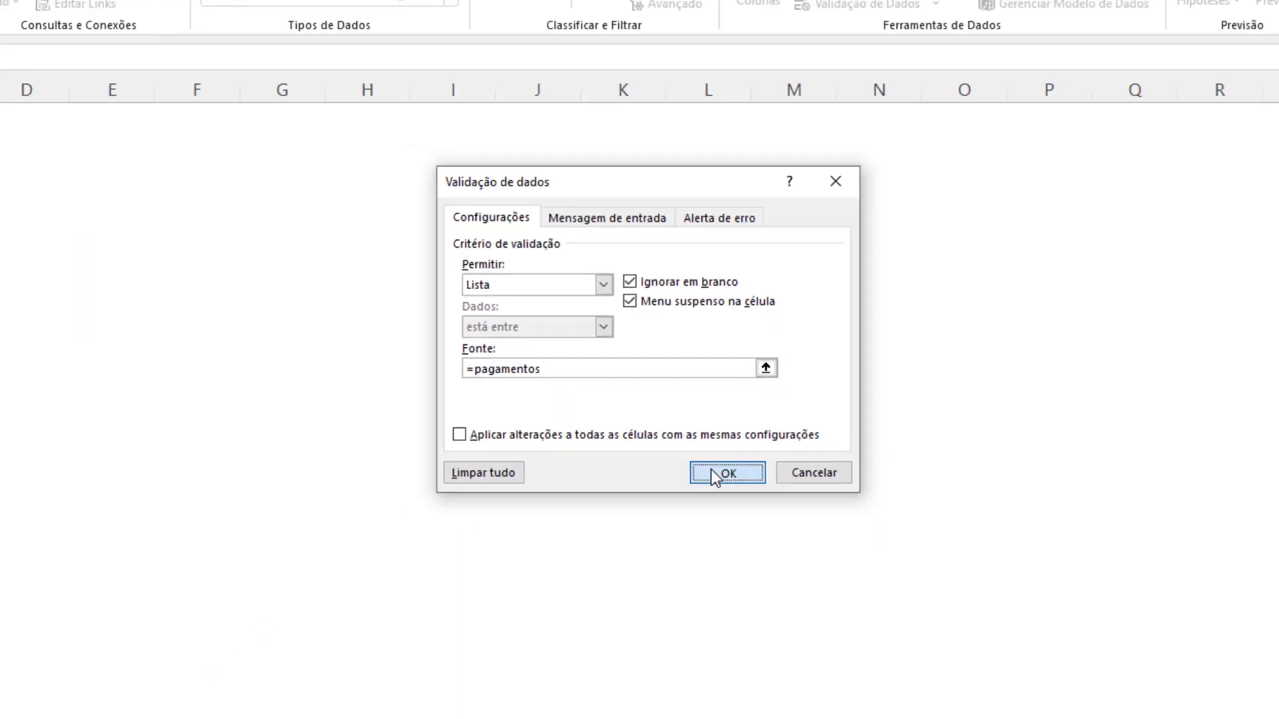
pyautogui.click(712, 470)
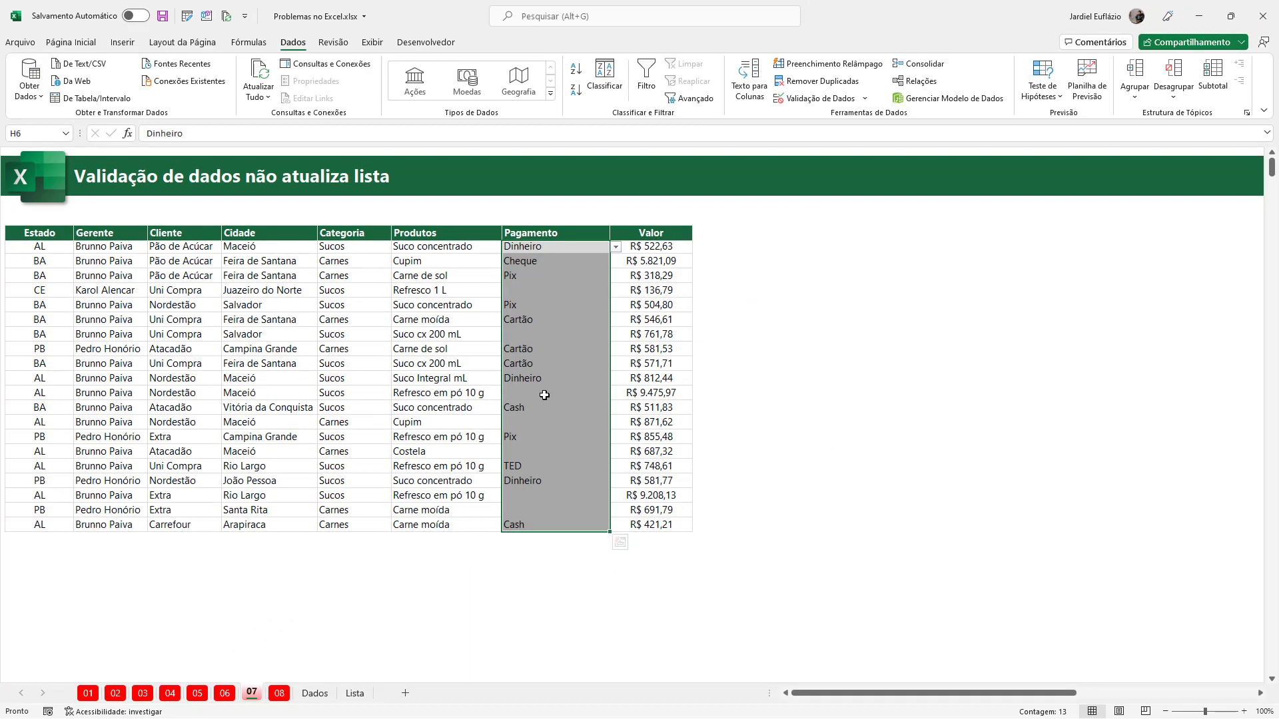
# - Check the options that the validation list offers in payment cells H19 and H9
pyautogui.click(547, 432)
pyautogui.click(616, 438)
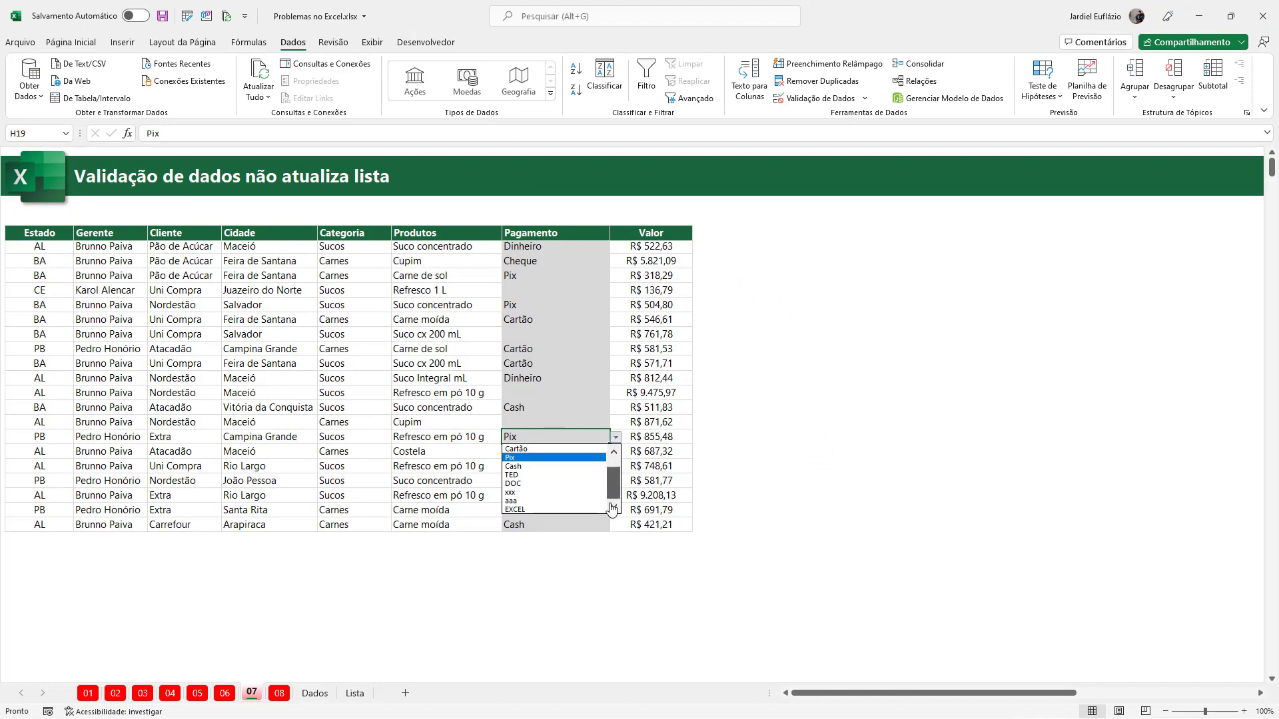
pyautogui.press('Escape')
pyautogui.click(546, 294)
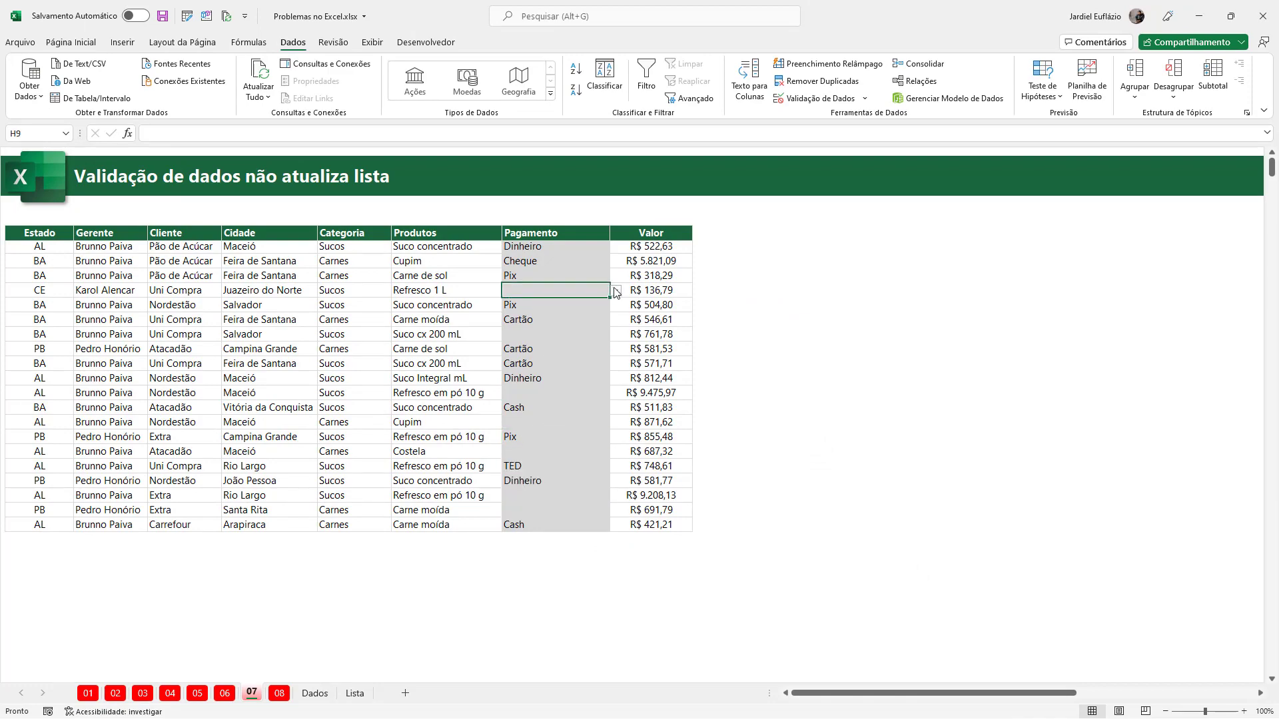
pyautogui.click(617, 290)
pyautogui.click(615, 363)
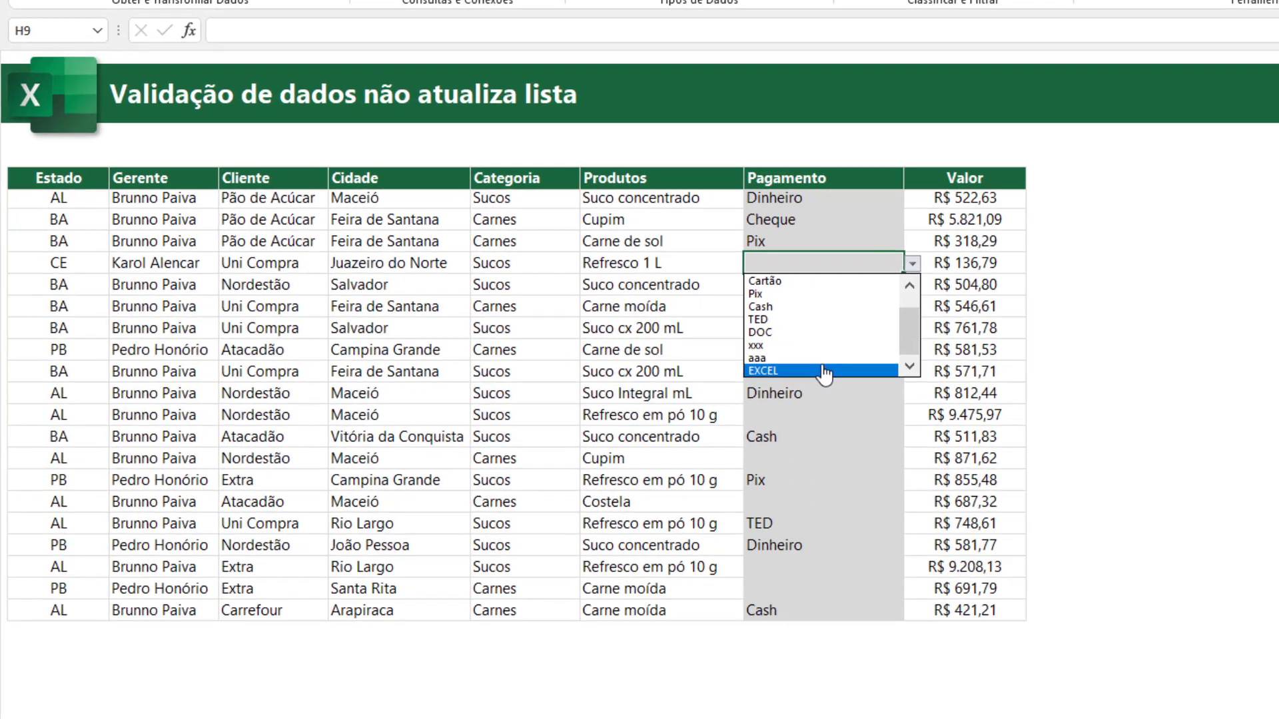
# - Choose EXCEL in payment cell H9, and add the entries xxx, Y and Z below the Pagamento table on the Lista sheet
pyautogui.click(603, 363)
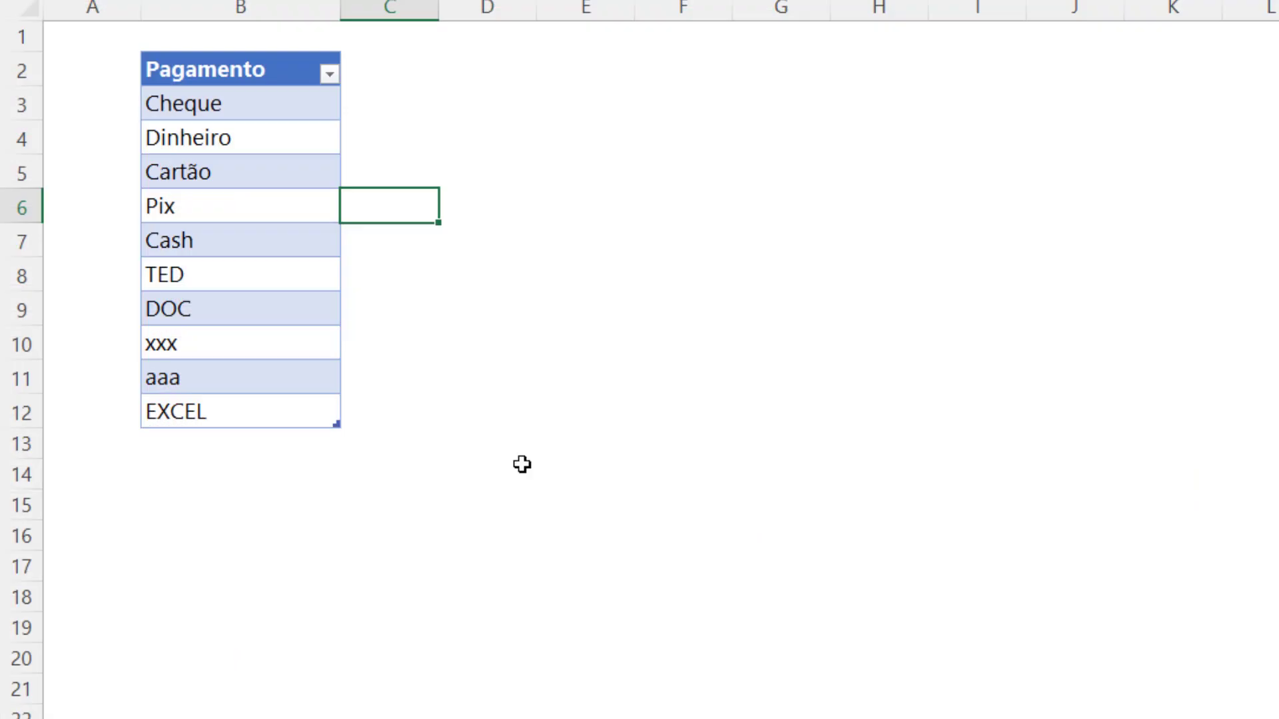
pyautogui.click(226, 444)
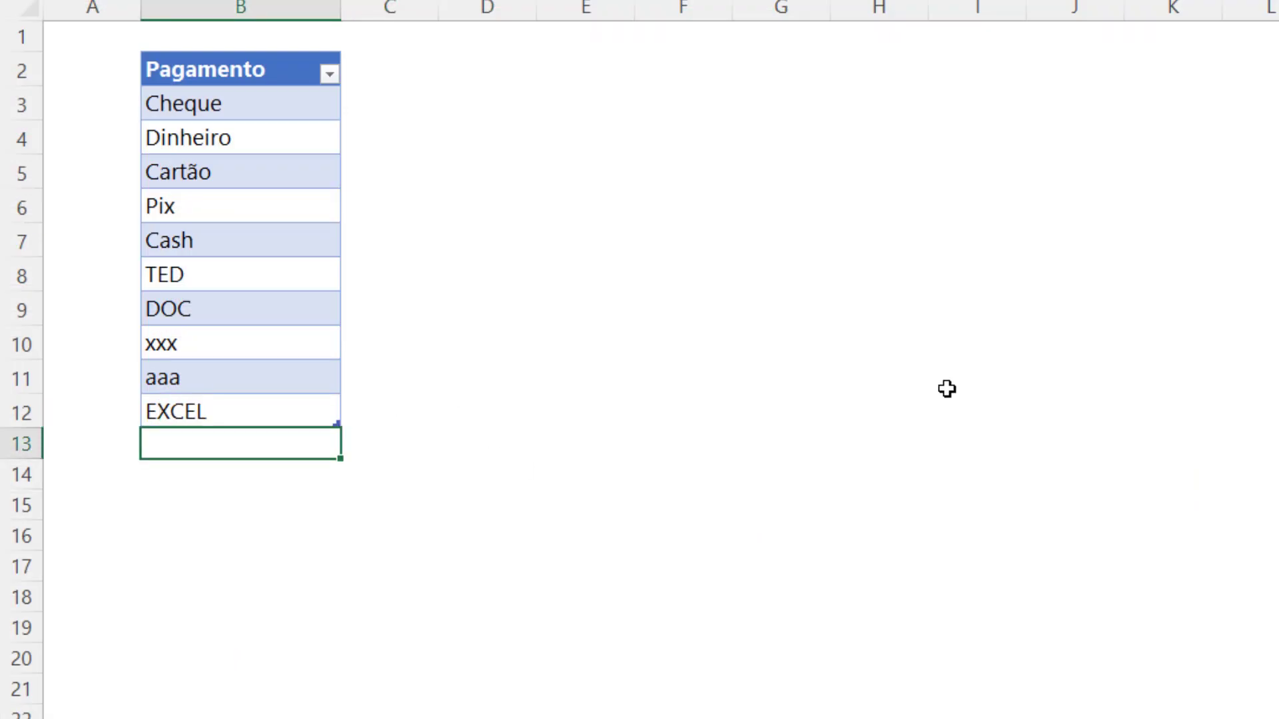
pyautogui.write('xxx')
pyautogui.press('Return')
pyautogui.write('Y')
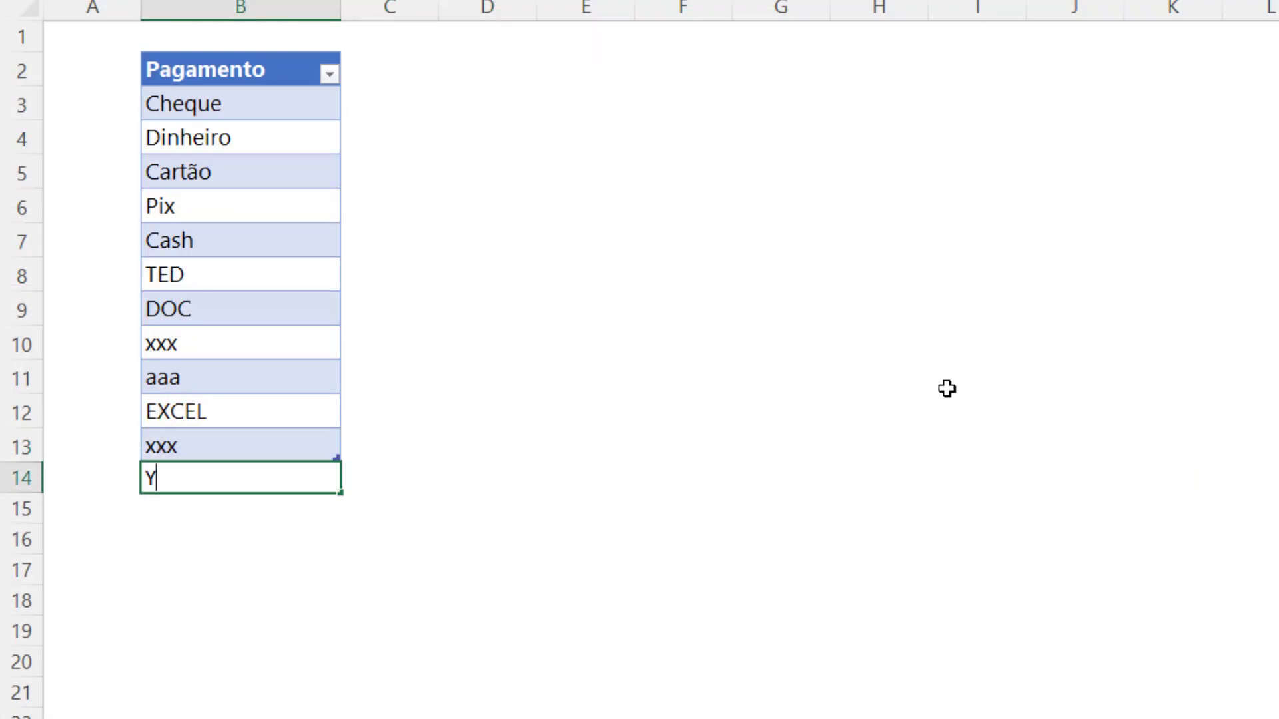
pyautogui.press('Return')
pyautogui.write('X')
pyautogui.press('BackSpace')
pyautogui.press('BackSpace')
pyautogui.write('Z')
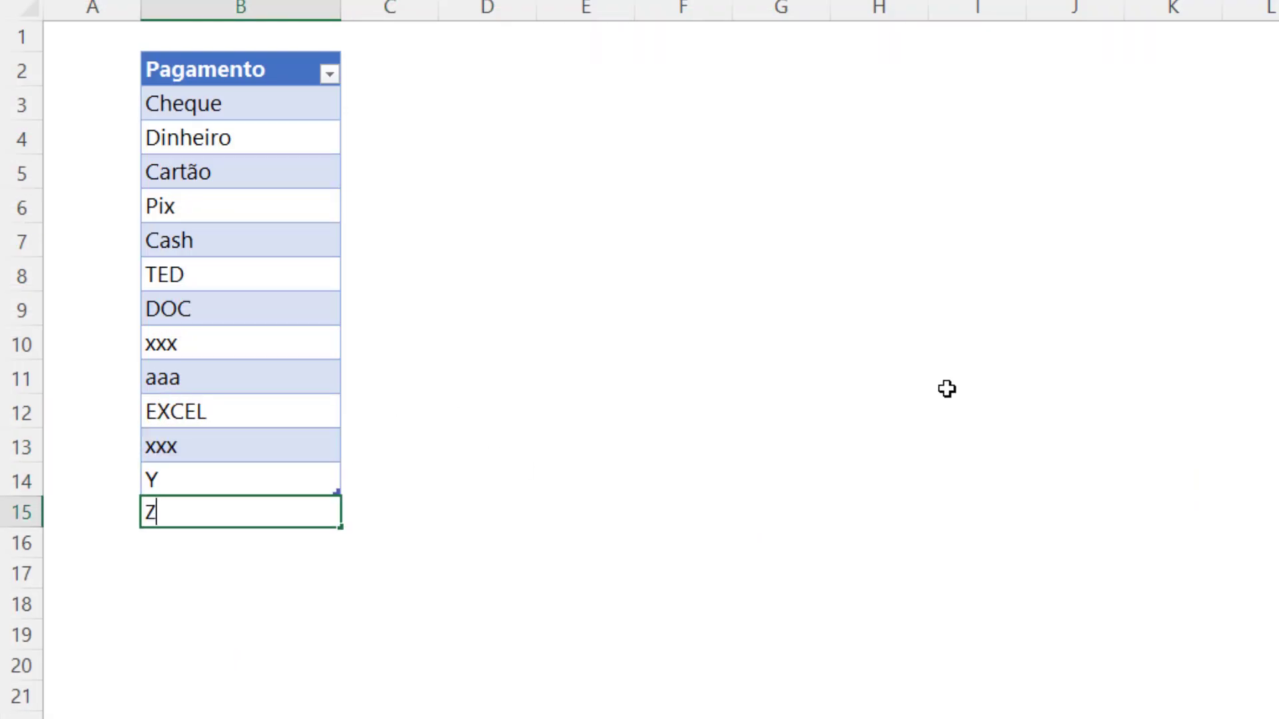
pyautogui.press('Up')
pyautogui.press('Up')
pyautogui.write('Z')
pyautogui.press('Return')
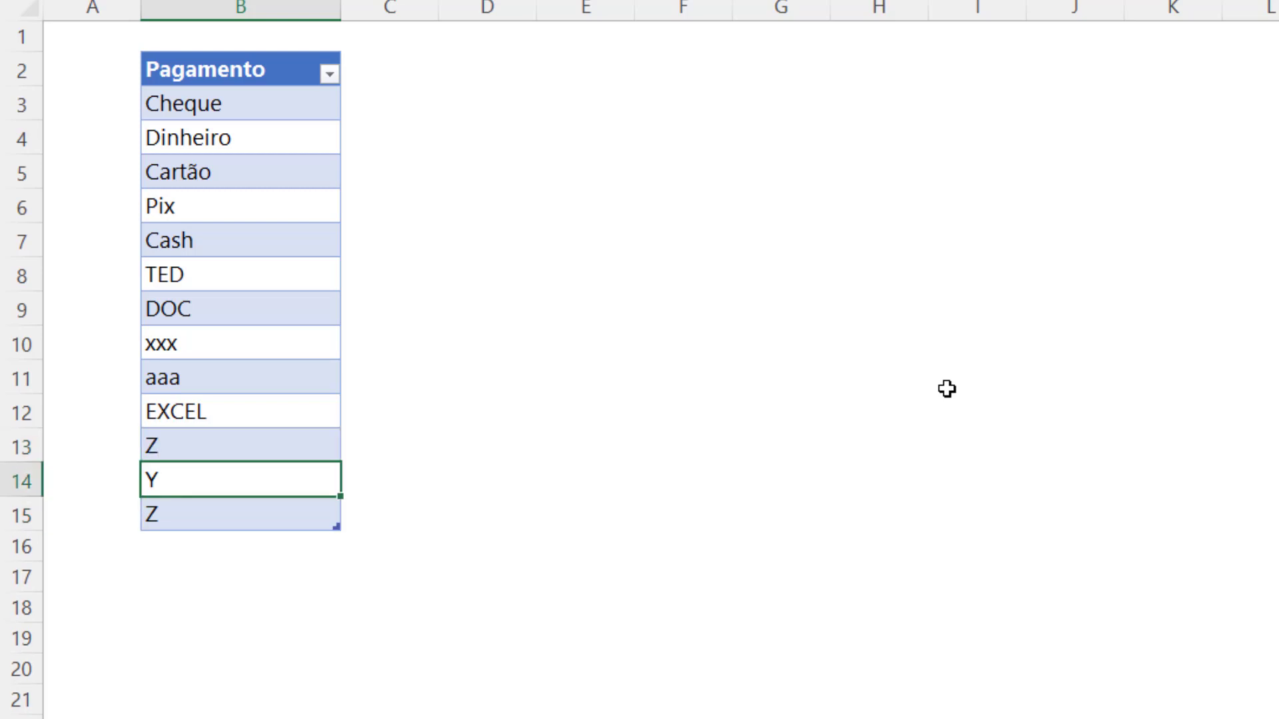
pyautogui.hotkey('ctrl', 'z')
# - Replace the Pagamento table entry in B13 with X
pyautogui.press('Down')
pyautogui.press('Up')
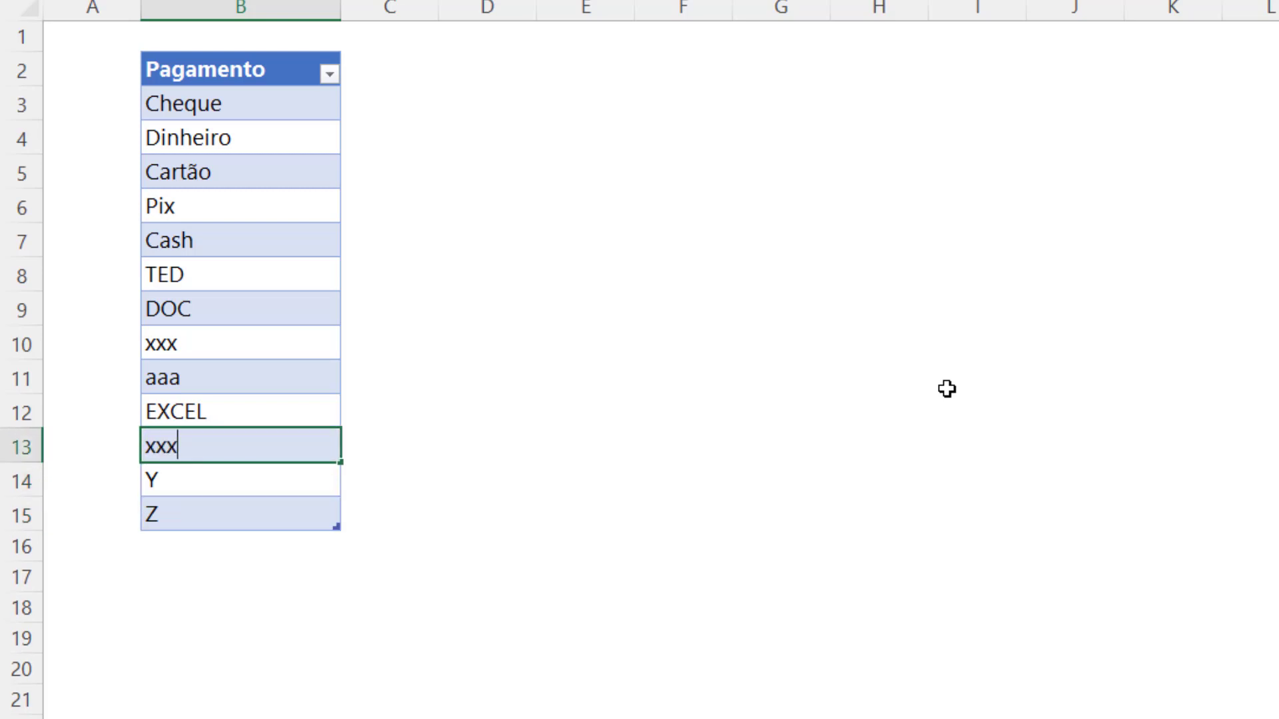
pyautogui.write('X')
pyautogui.press('Delete')
pyautogui.press('Return')
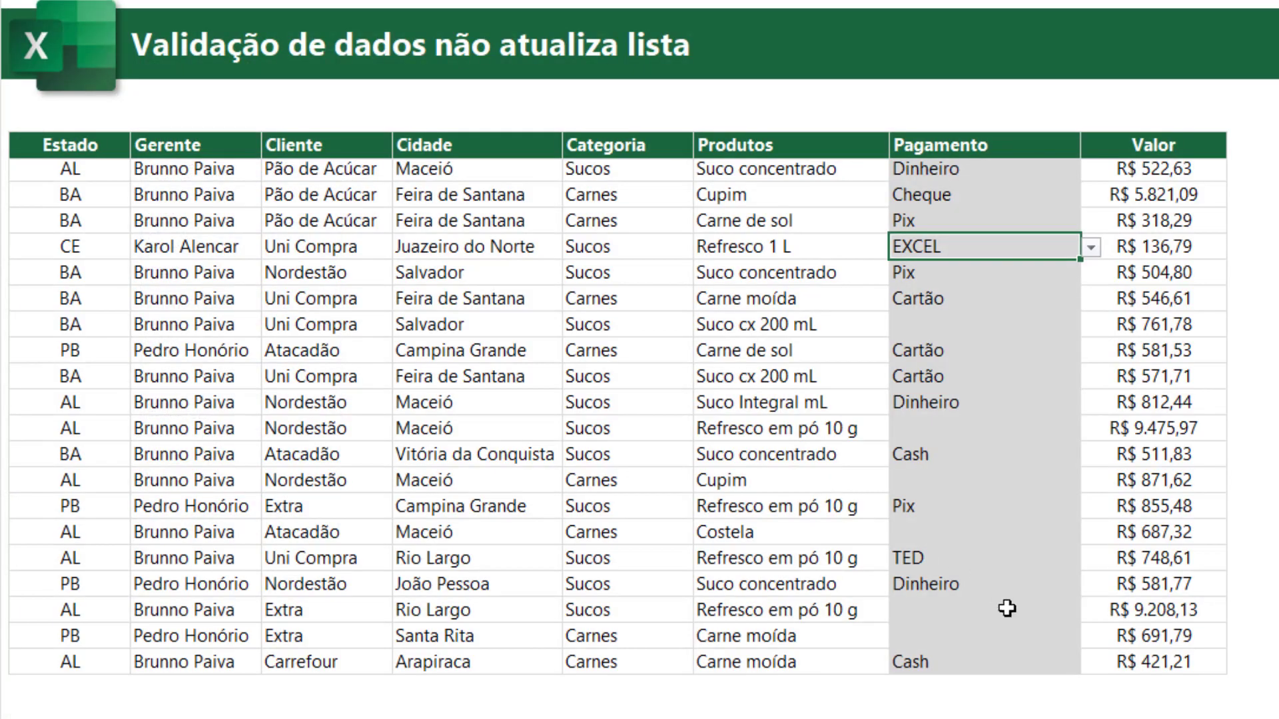
# - Choose Z from the validation list in payment cells H24 and H12 on sheet 07
pyautogui.click(1039, 637)
pyautogui.click(1022, 519)
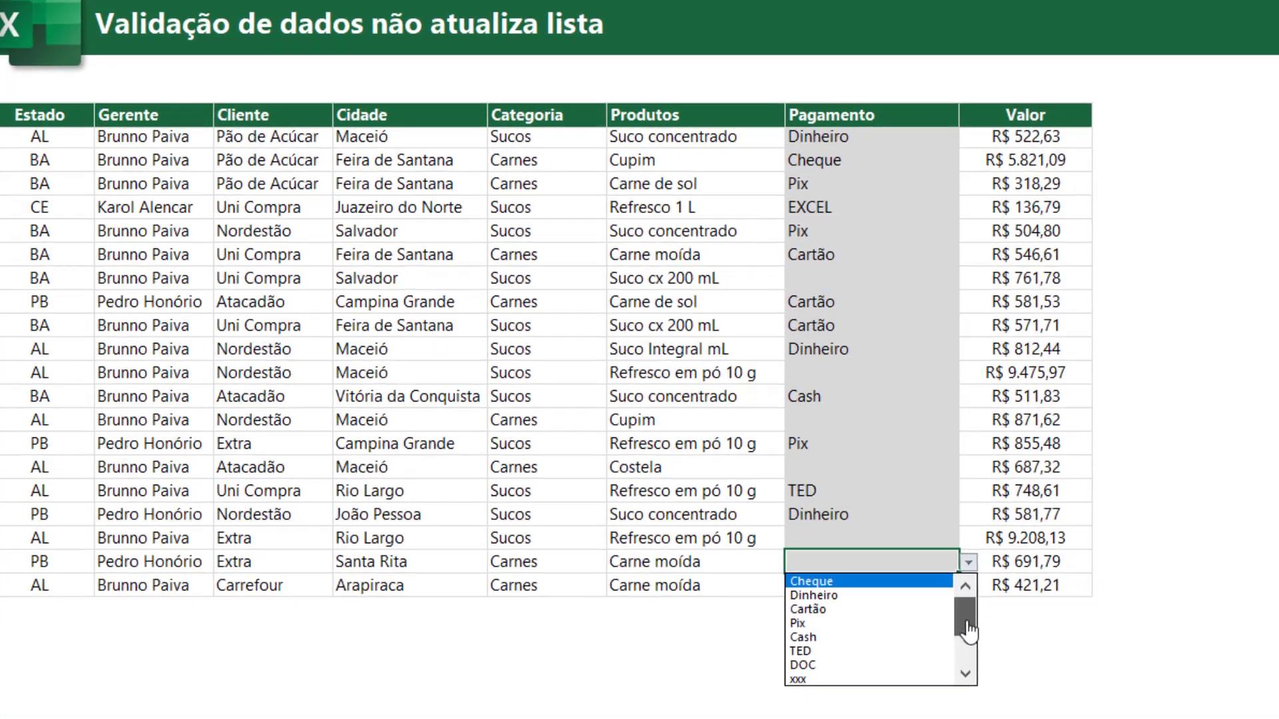
pyautogui.moveTo(968, 630); pyautogui.dragTo(967, 659)
pyautogui.click(818, 673)
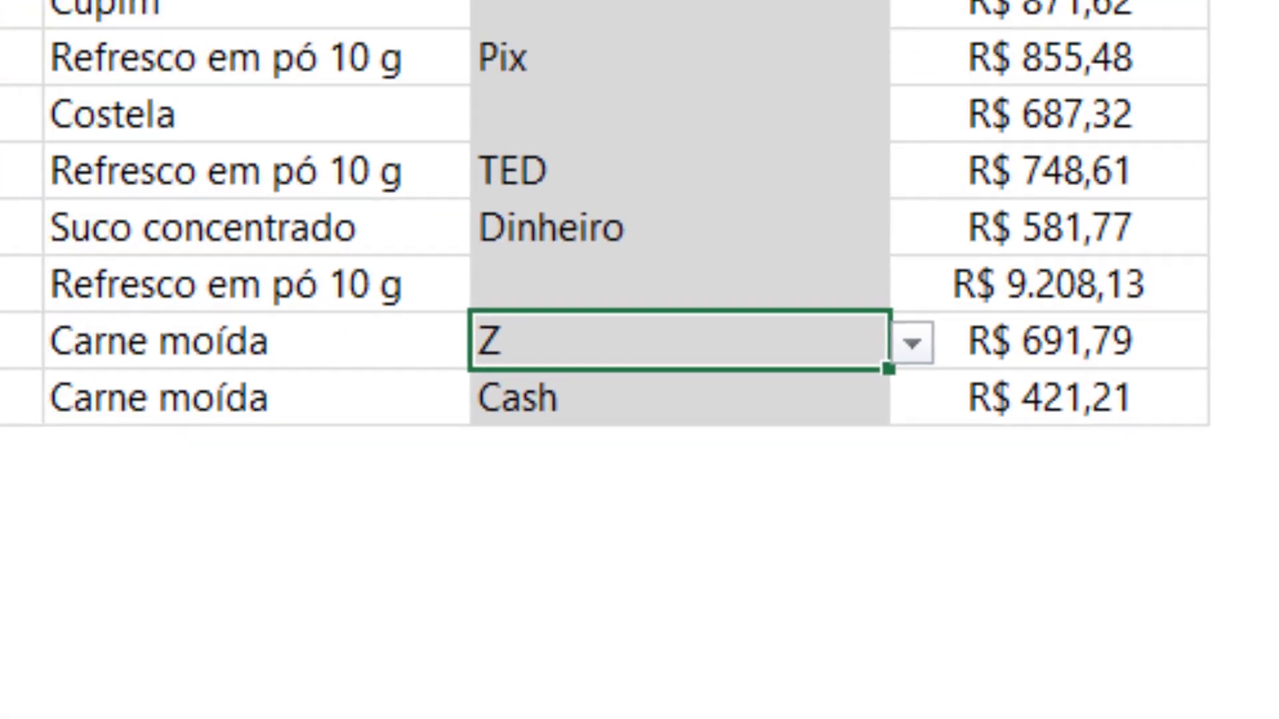
pyautogui.click(970, 103)
pyautogui.click(1083, 153)
pyautogui.moveTo(1076, 233); pyautogui.dragTo(1076, 280)
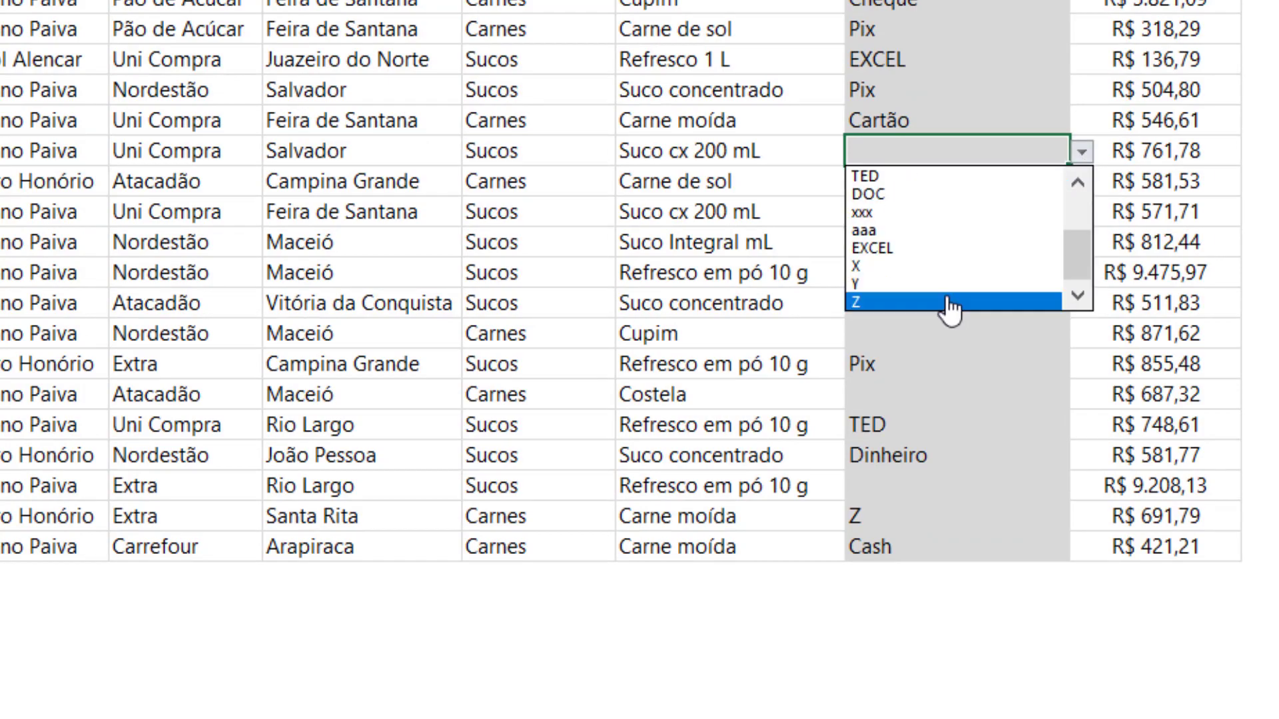
pyautogui.click(951, 303)
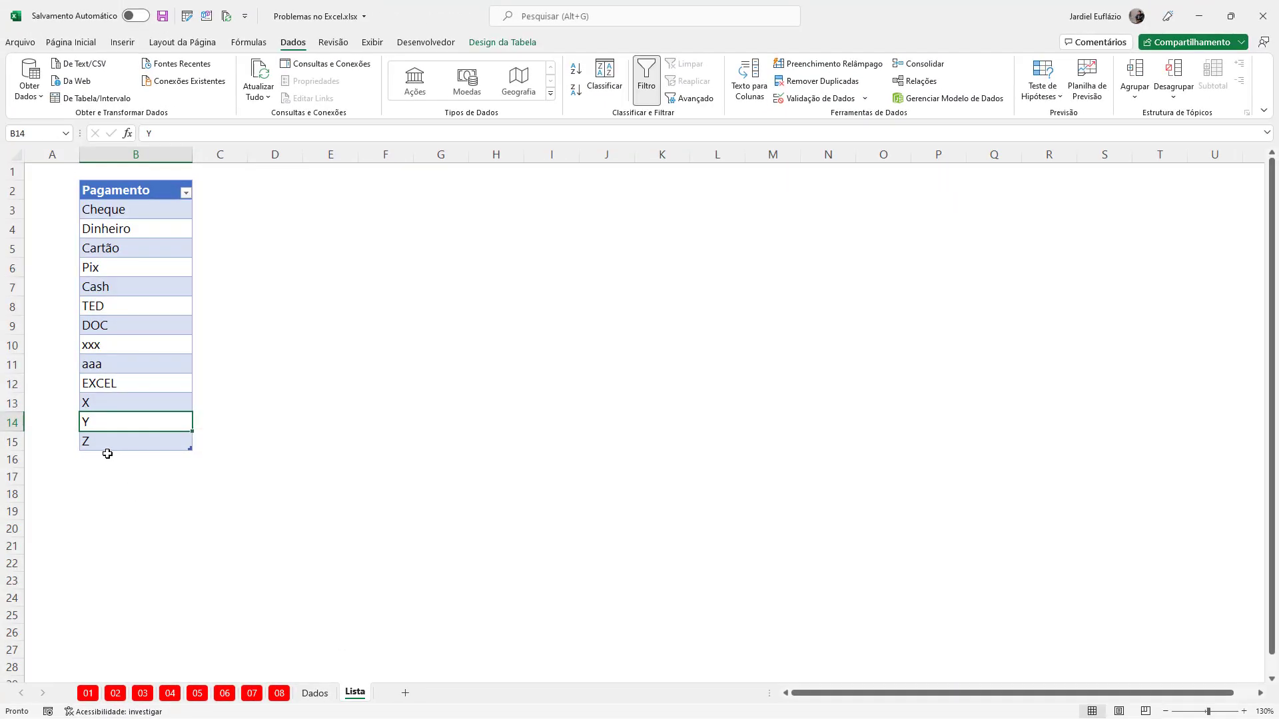
# - Add the entry W in B16, directly below the Pagamento table on the Lista sheet
pyautogui.click(107, 456)
pyautogui.write('W')
pyautogui.press('Return')
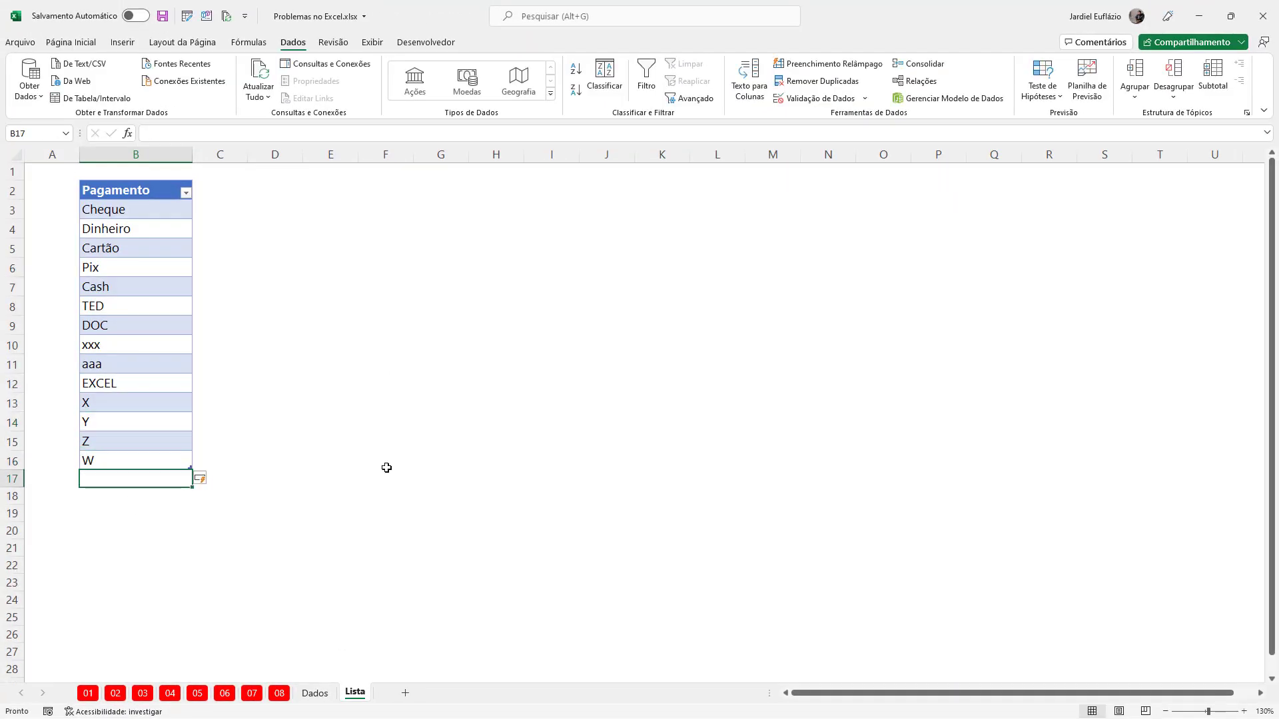
# - Choose W from the validation list in payment cell H23 on sheet 07
pyautogui.click(252, 693)
pyautogui.click(555, 495)
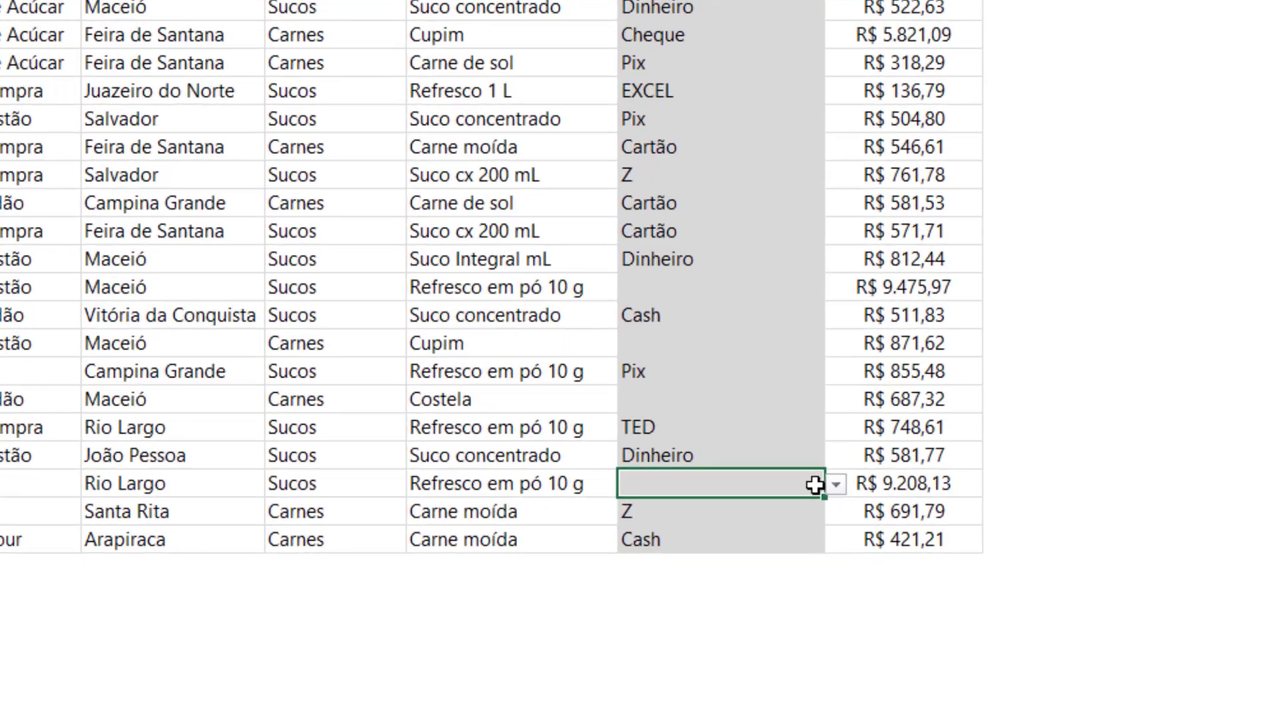
pyautogui.click(616, 495)
pyautogui.moveTo(618, 533); pyautogui.dragTo(618, 541)
pyautogui.moveTo(891, 583); pyautogui.dragTo(891, 619)
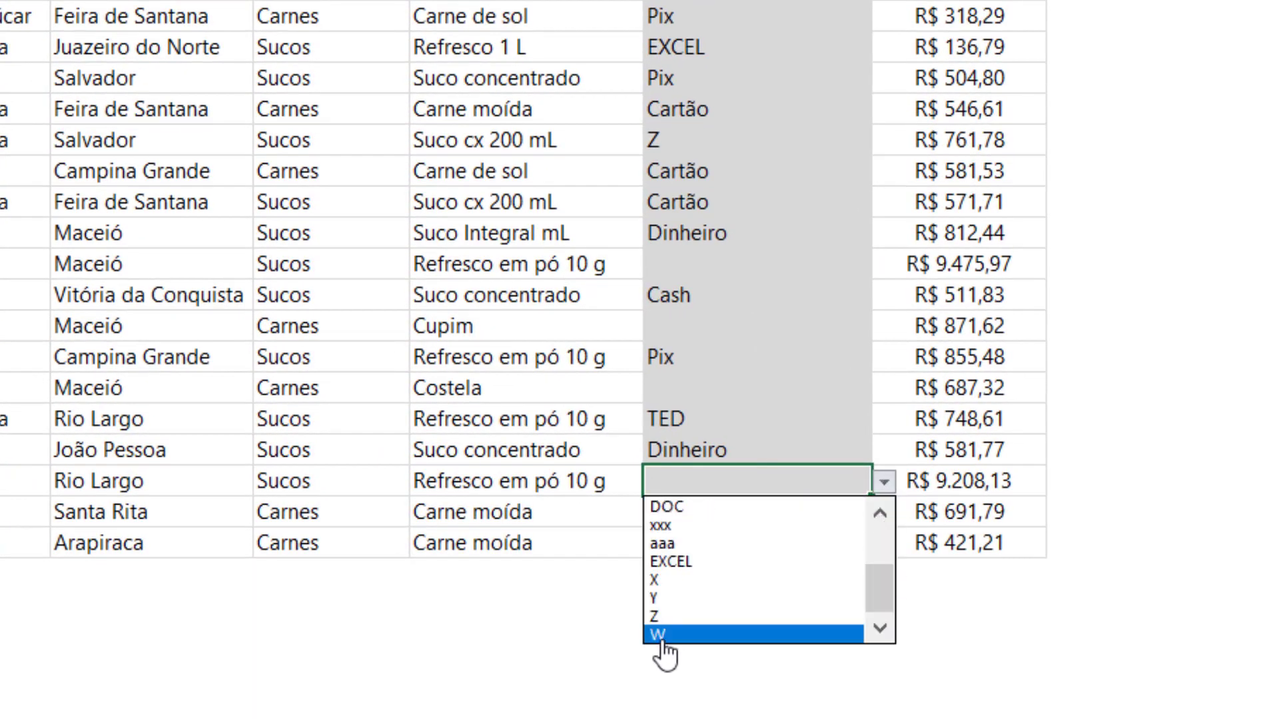
pyautogui.click(659, 634)
pyautogui.click(727, 388)
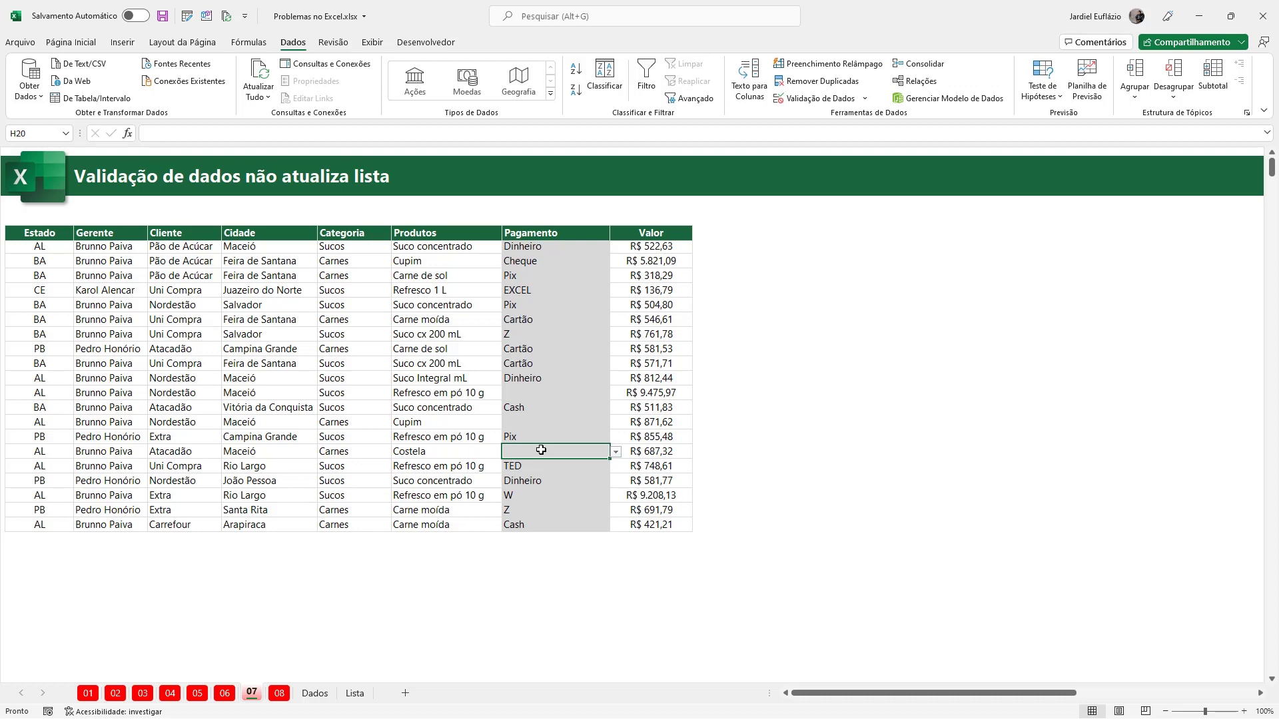
# - Examine sheet 08, including the distinct Chave NF values in the table's filter list and the empty Chave NF and Valor summary area
pyautogui.click(279, 693)
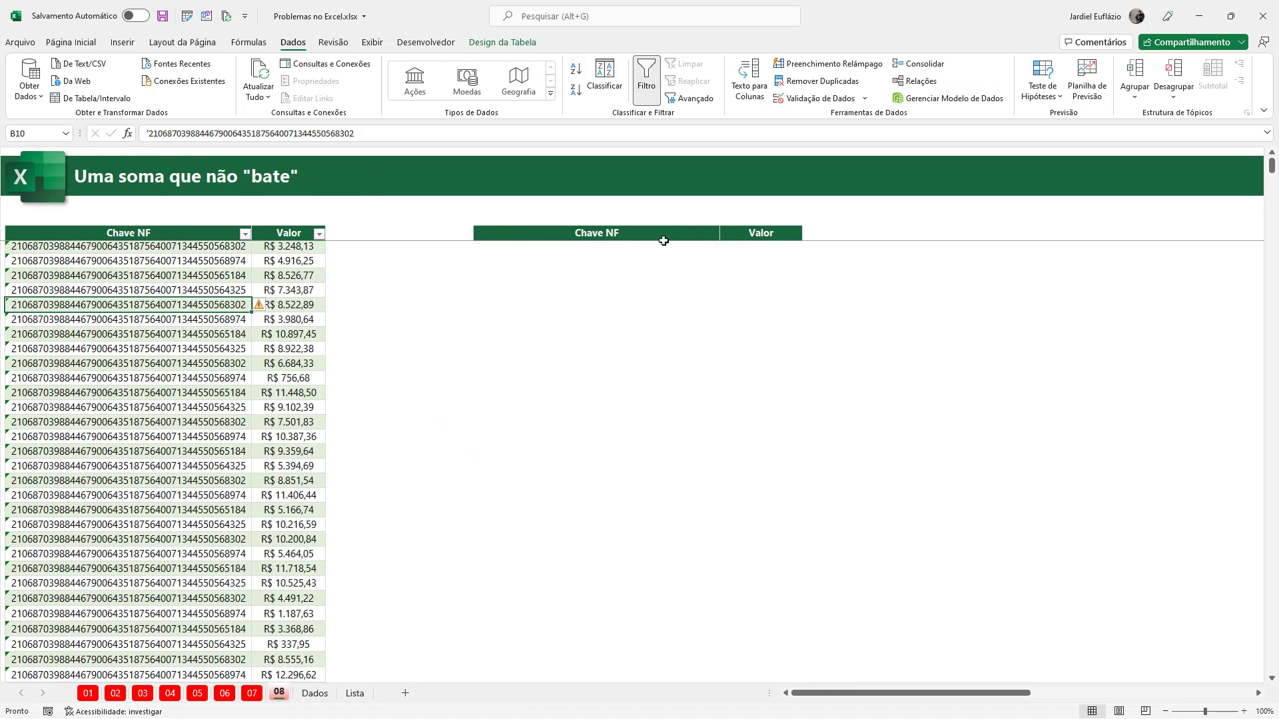
pyautogui.click(626, 233)
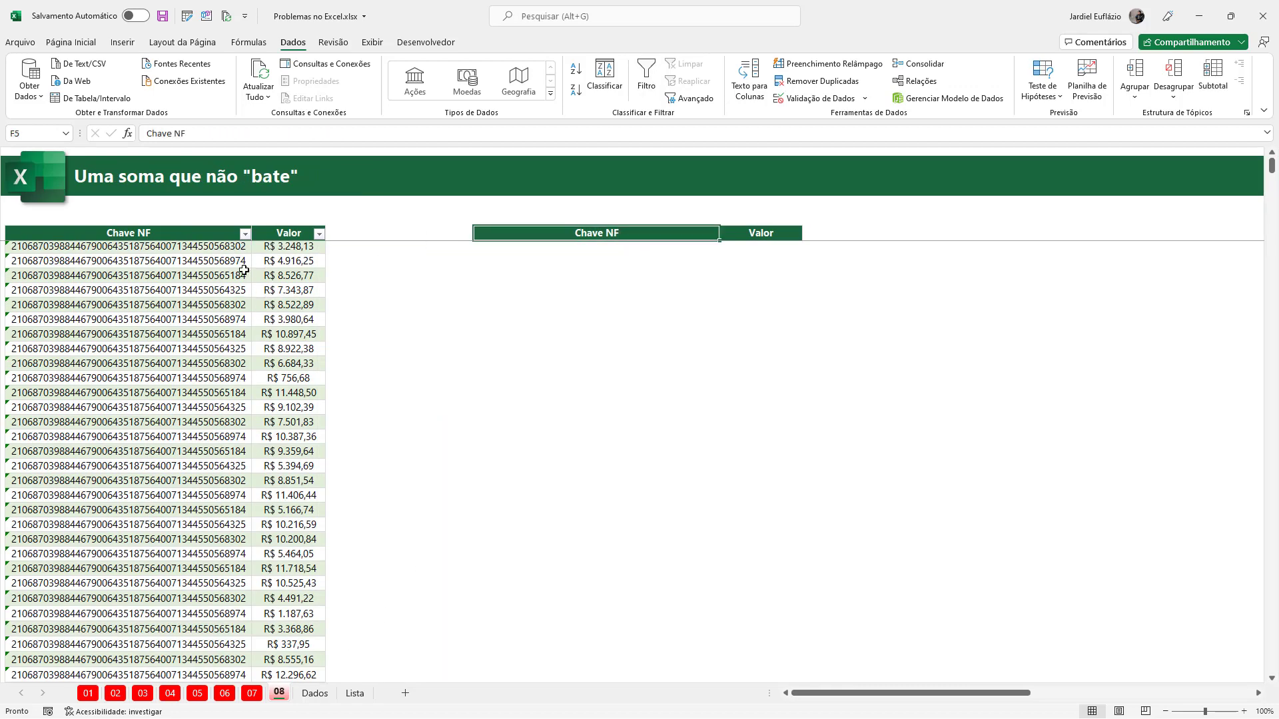
pyautogui.click(245, 233)
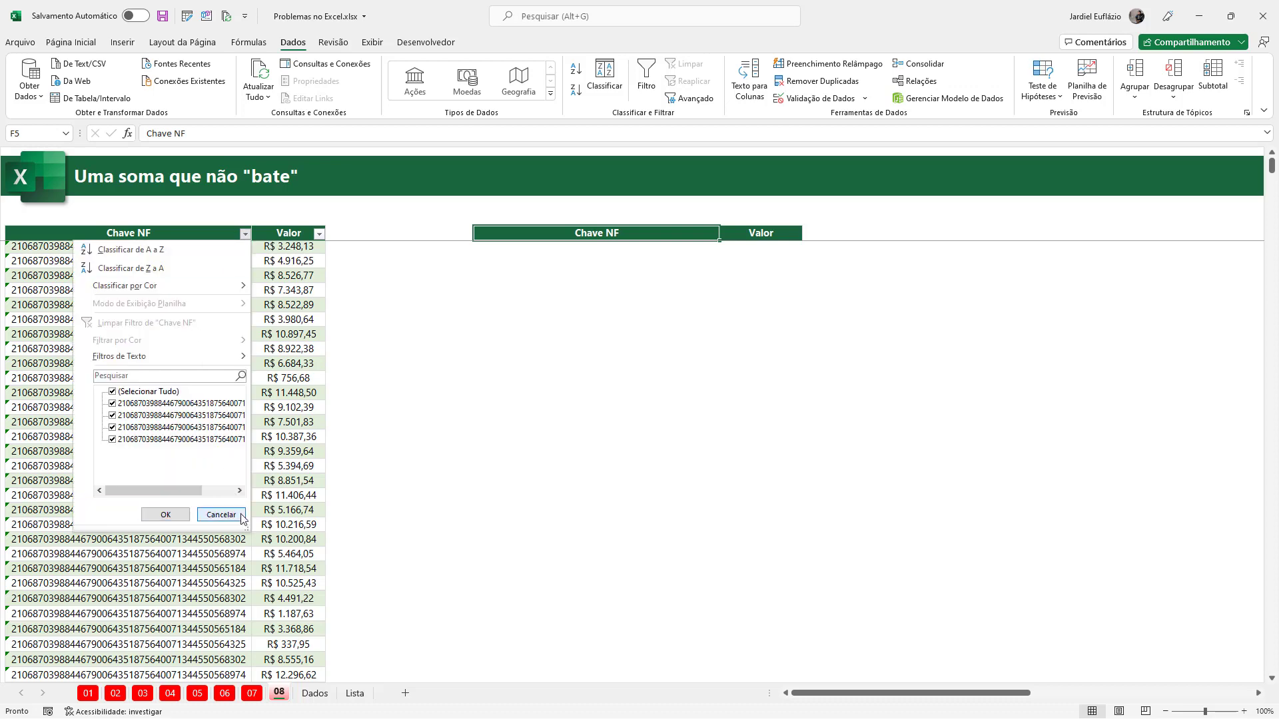
pyautogui.moveTo(251, 536); pyautogui.dragTo(422, 569)
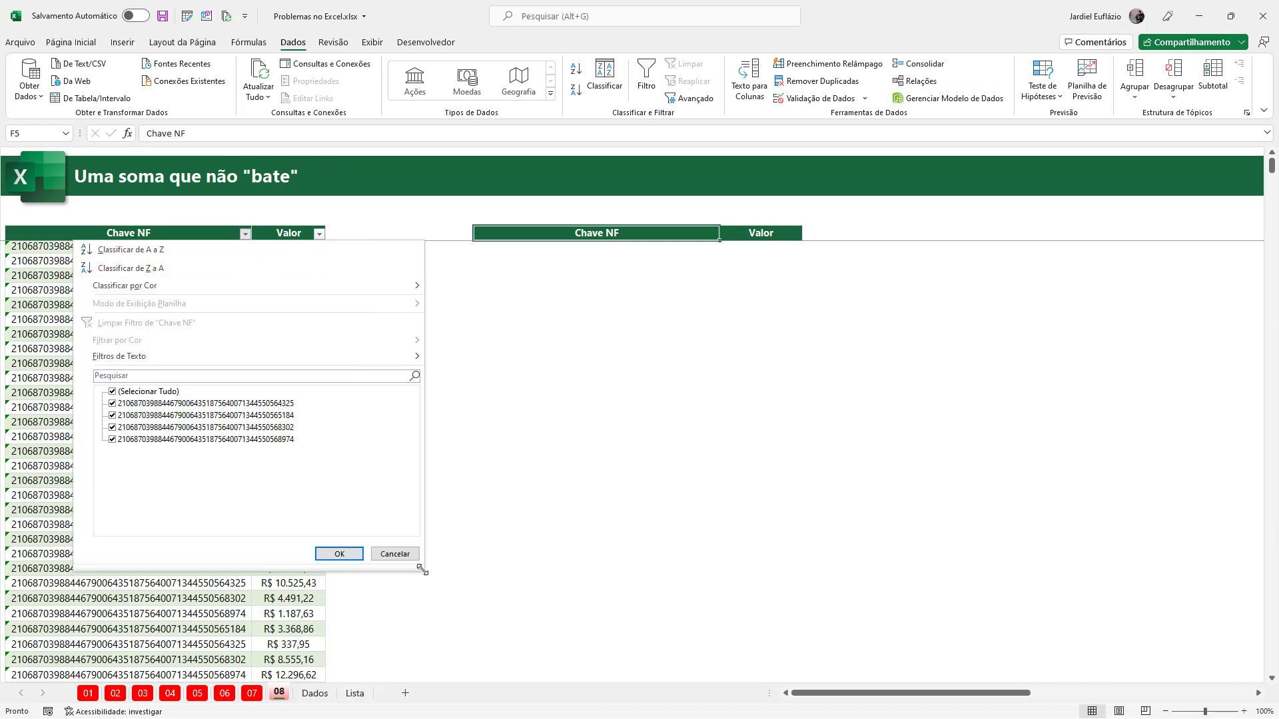
pyautogui.click(677, 458)
pyautogui.moveTo(744, 246); pyautogui.dragTo(574, 273)
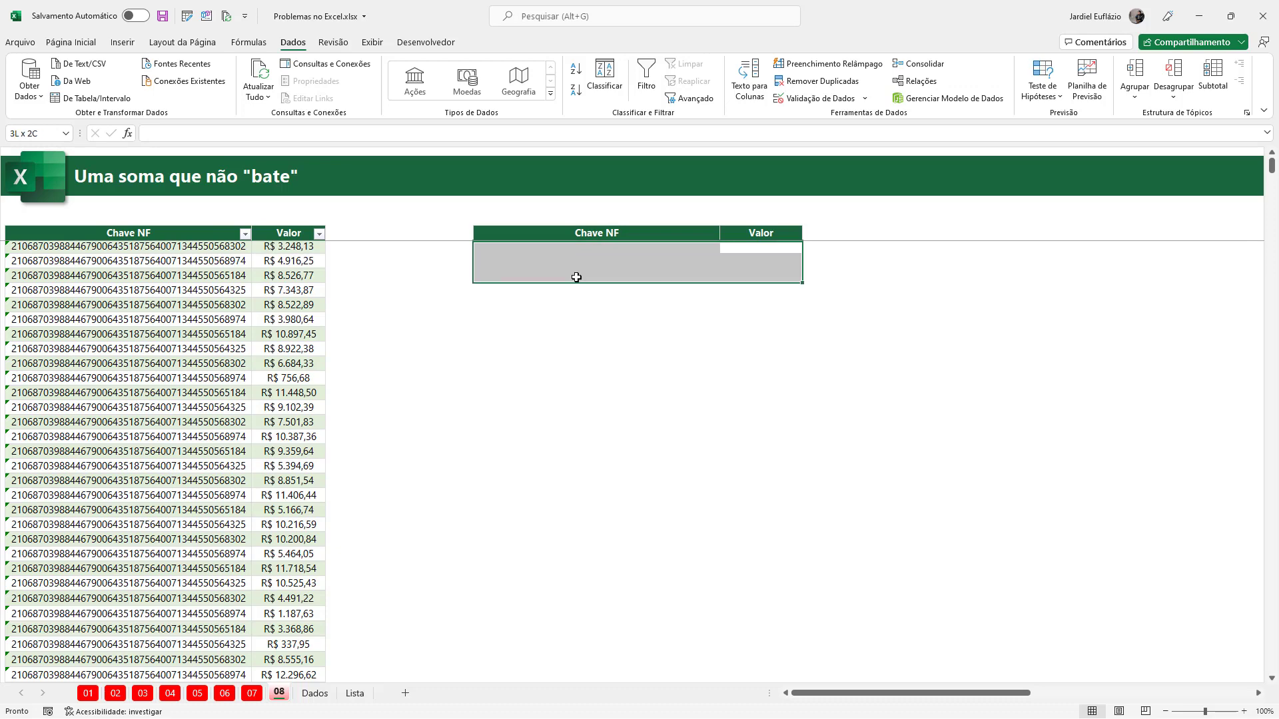
pyautogui.click(121, 247)
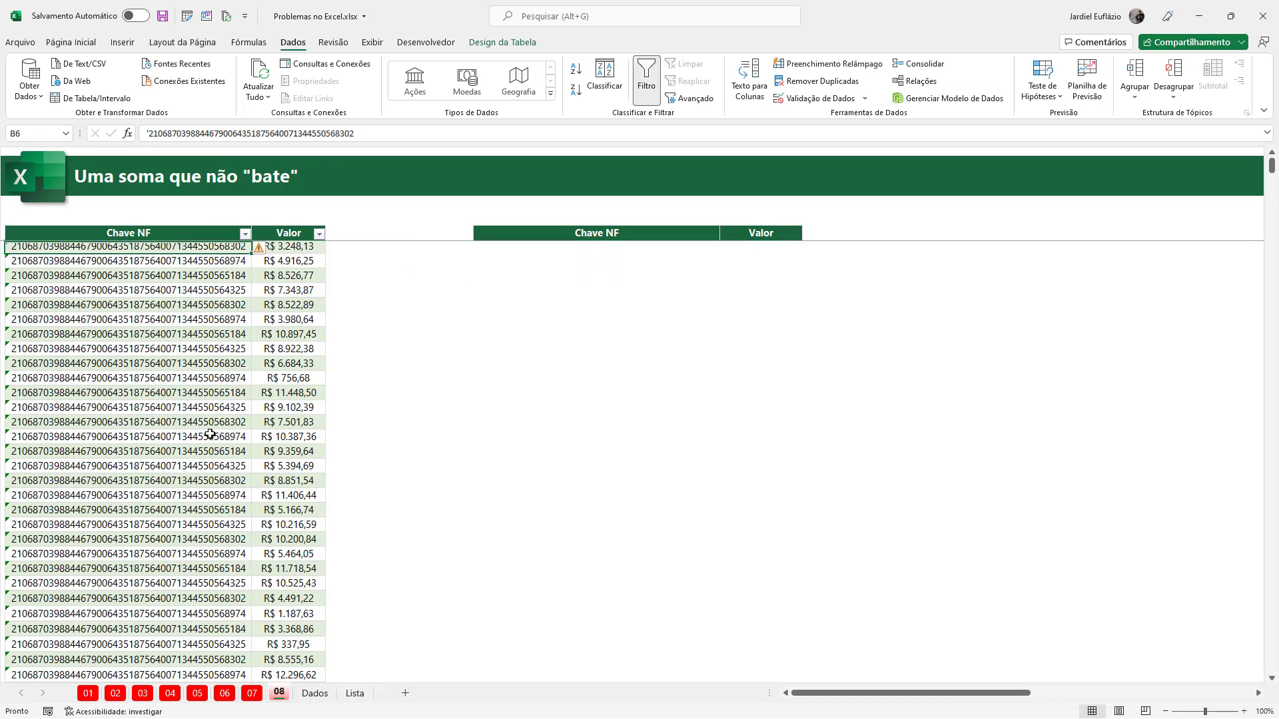
pyautogui.moveTo(618, 258); pyautogui.dragTo(751, 294)
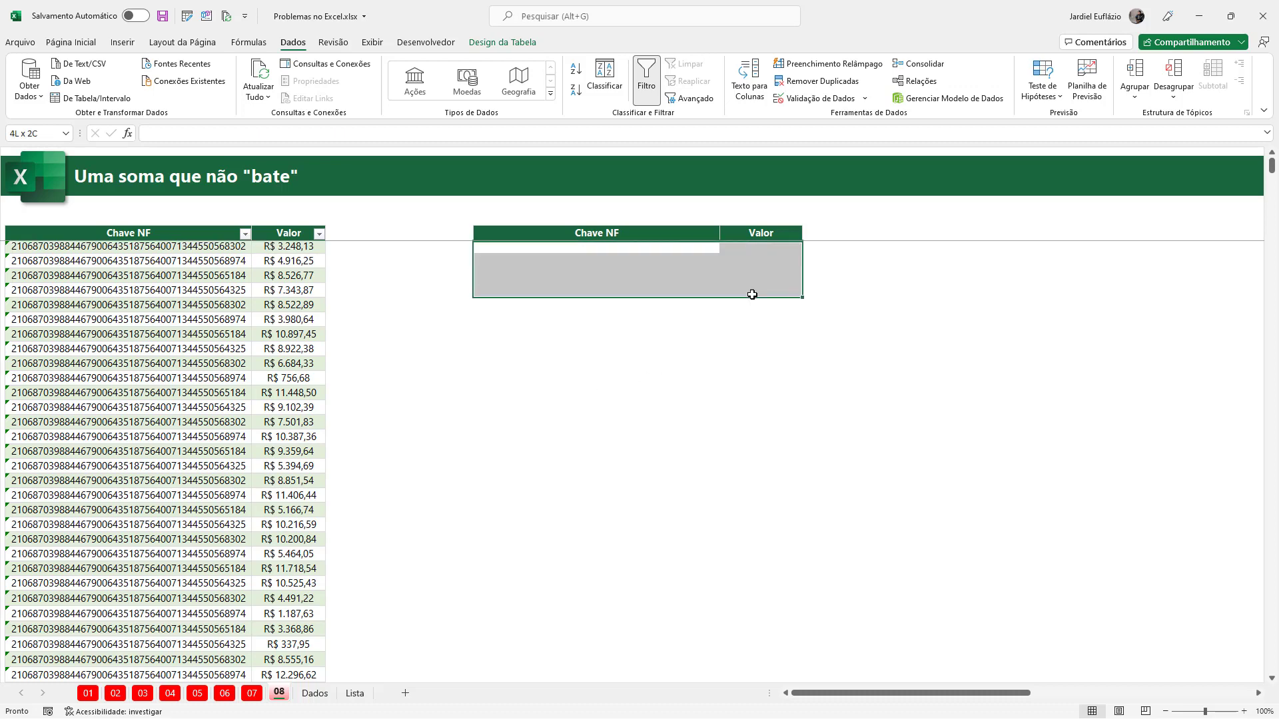
pyautogui.click(596, 319)
# - Unfreeze the panes on sheet 08
pyautogui.click(373, 42)
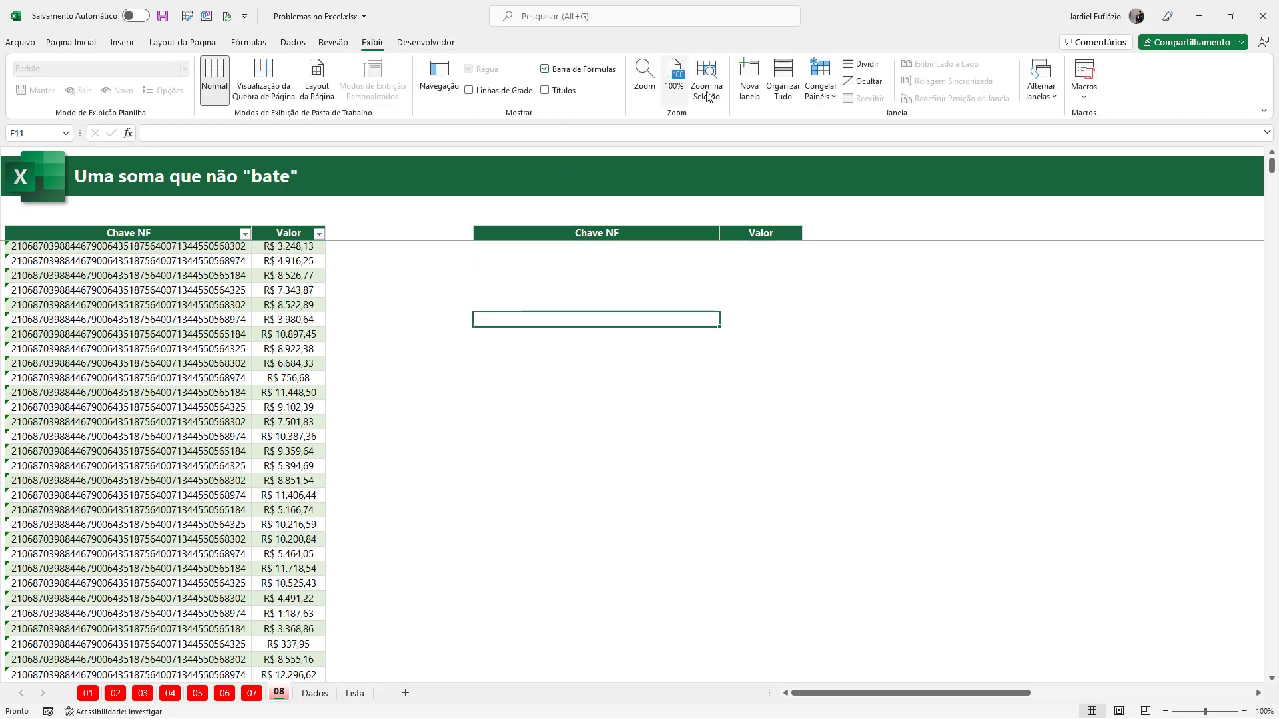
pyautogui.click(820, 87)
pyautogui.click(866, 123)
# - Copy all the Chave NF data from the table and paste it as values starting at I8
pyautogui.click(169, 318)
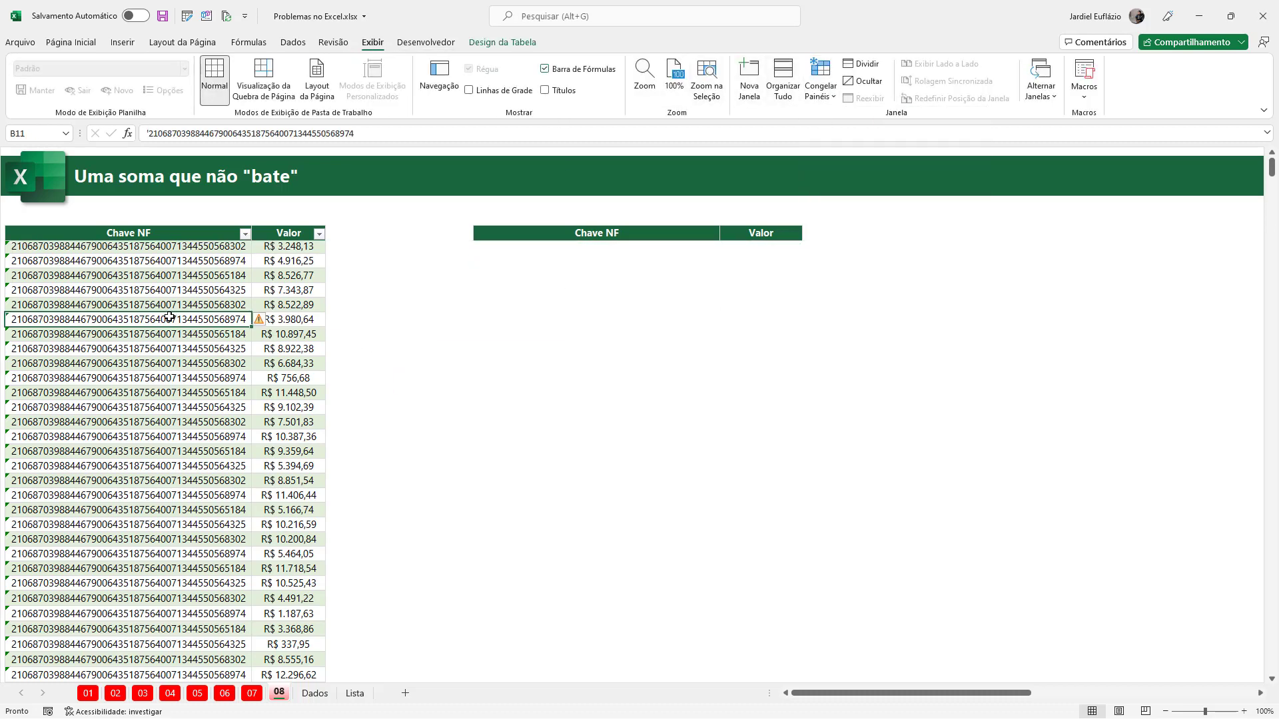
pyautogui.hotkey('ctrl', 'space')
pyautogui.hotkey('ctrl', 'c')
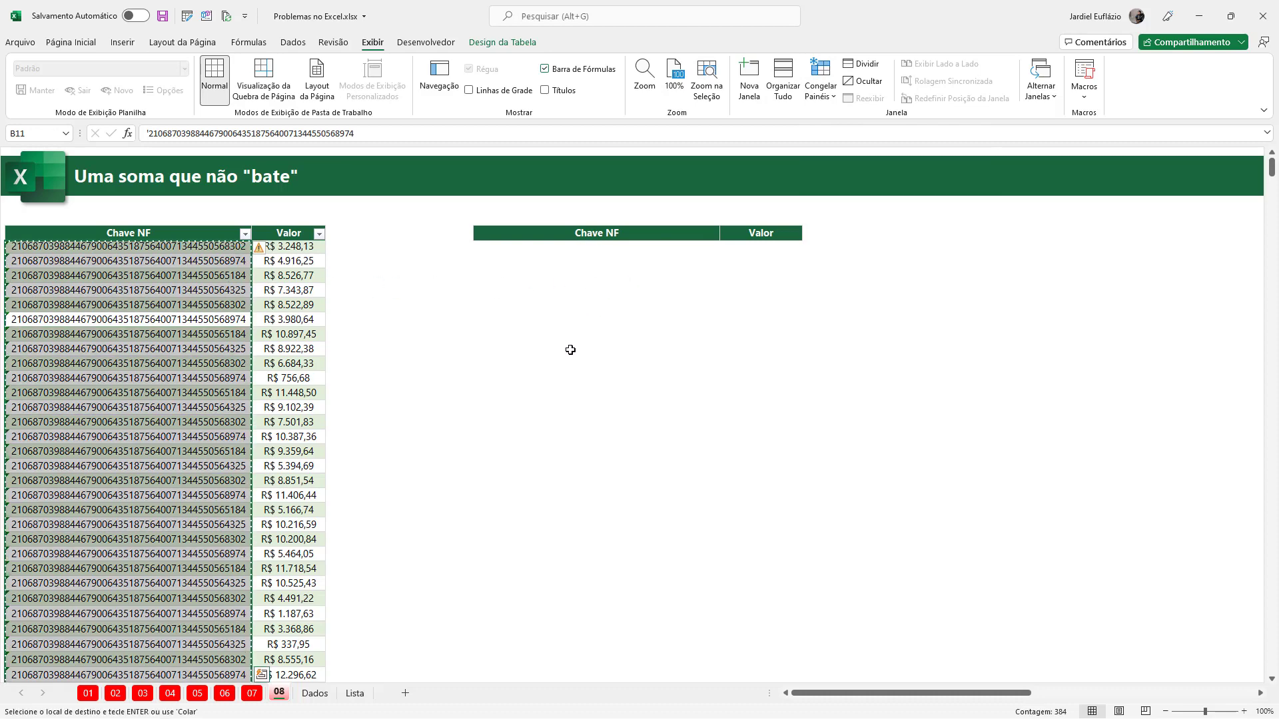
pyautogui.rightClick(934, 274)
pyautogui.click(980, 365)
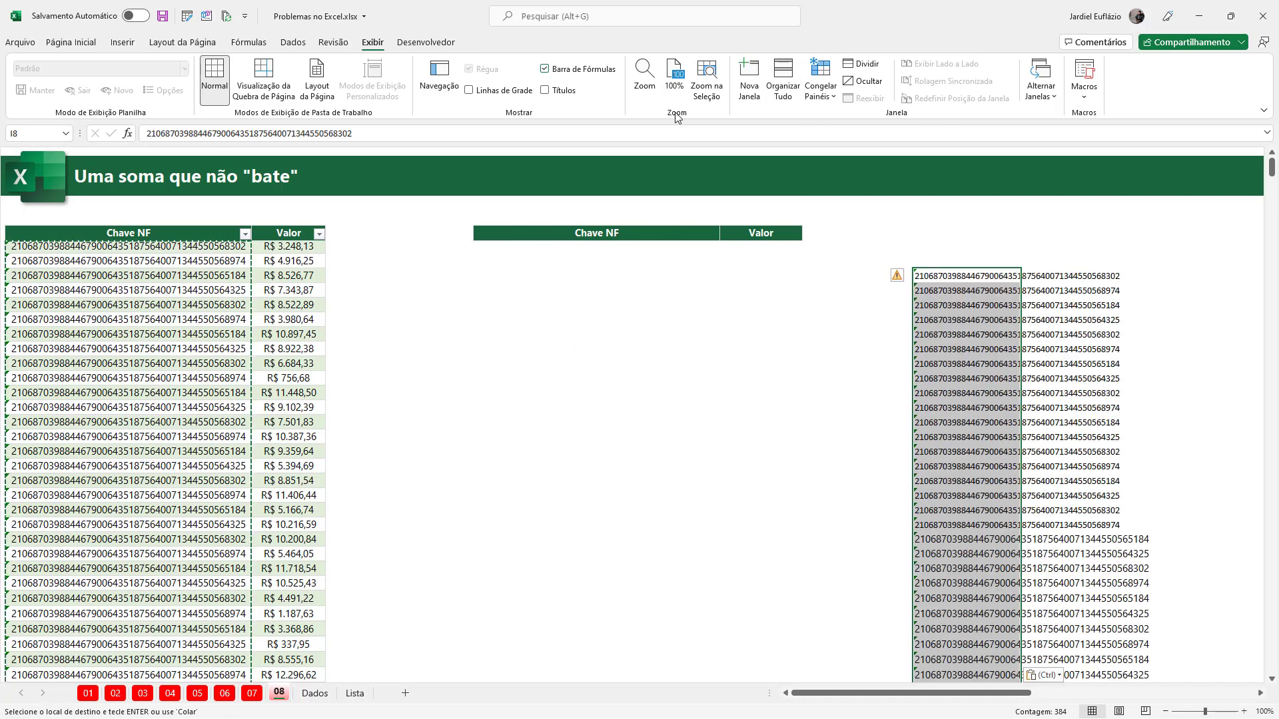
# - Remove the duplicates from the pasted key list in column I
pyautogui.click(293, 42)
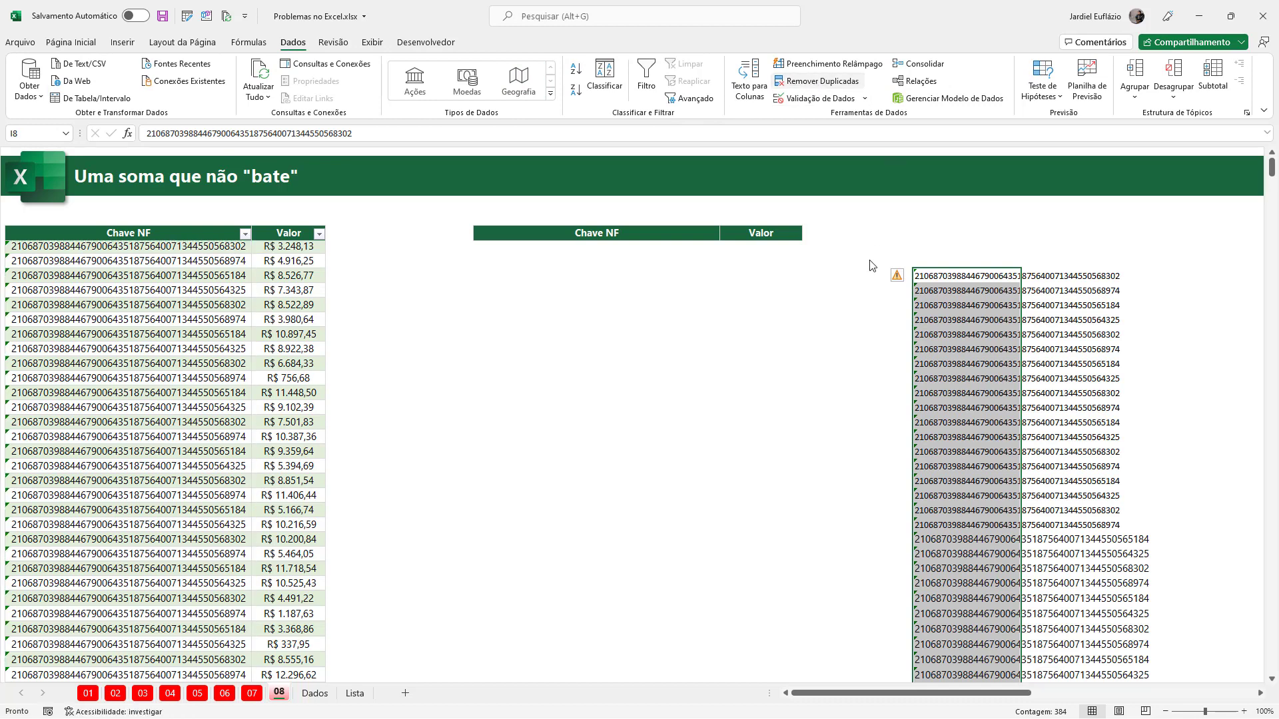
pyautogui.click(822, 81)
pyautogui.click(769, 392)
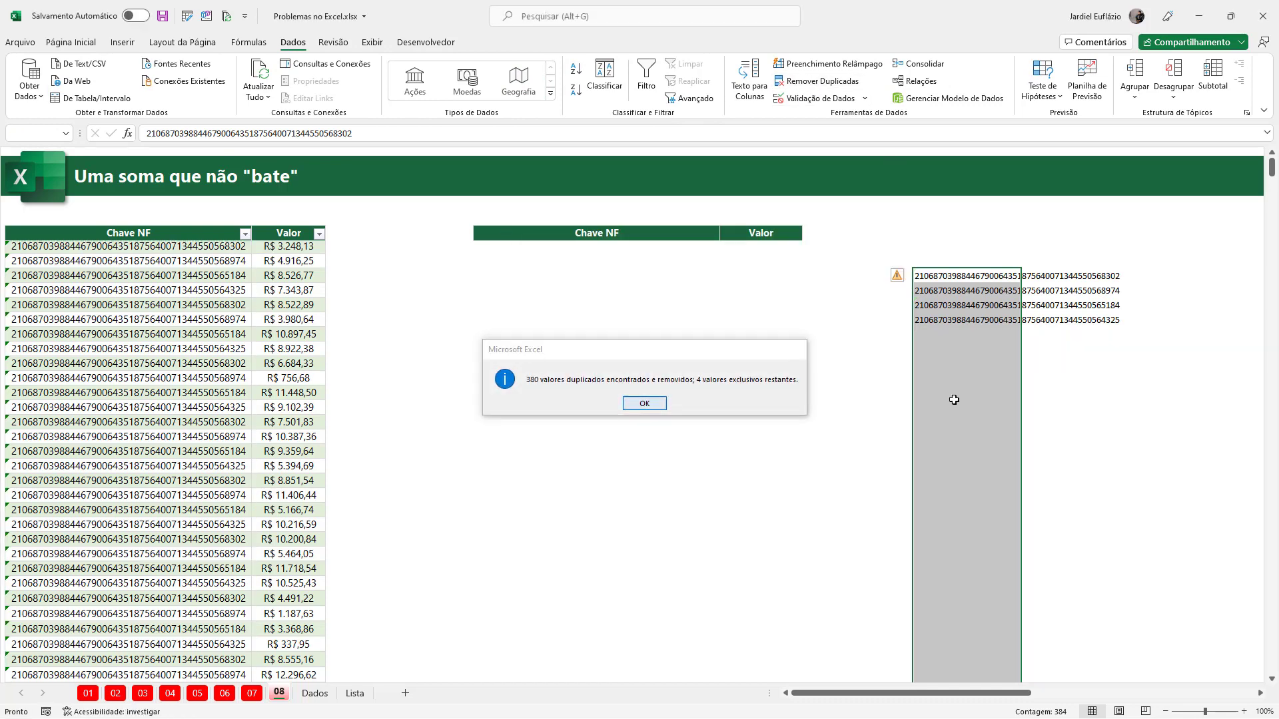
pyautogui.click(726, 403)
pyautogui.click(1062, 377)
# - Copy the unique keys from I8:I11 into the summary's Chave NF column from F6 as values, and clear the helper list
pyautogui.moveTo(945, 269); pyautogui.dragTo(959, 321)
pyautogui.hotkey('ctrl', 'c')
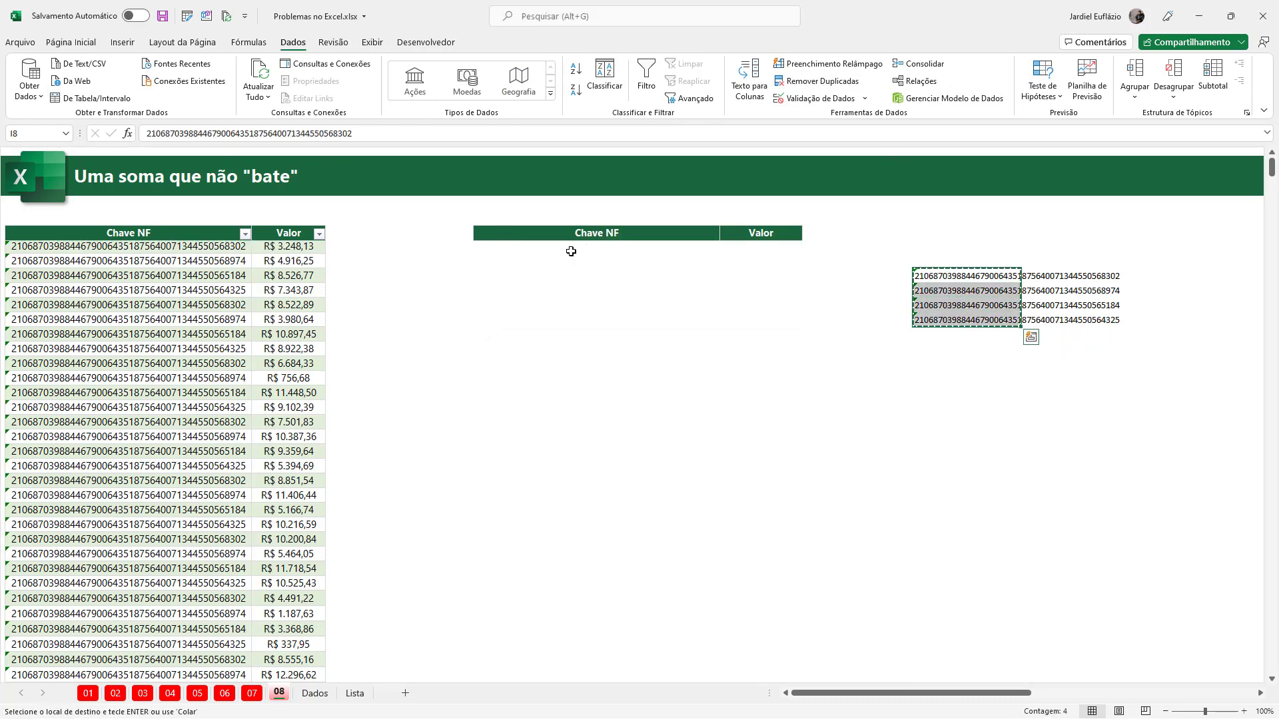
pyautogui.rightClick(574, 251)
pyautogui.click(624, 343)
pyautogui.moveTo(966, 275); pyautogui.dragTo(961, 318)
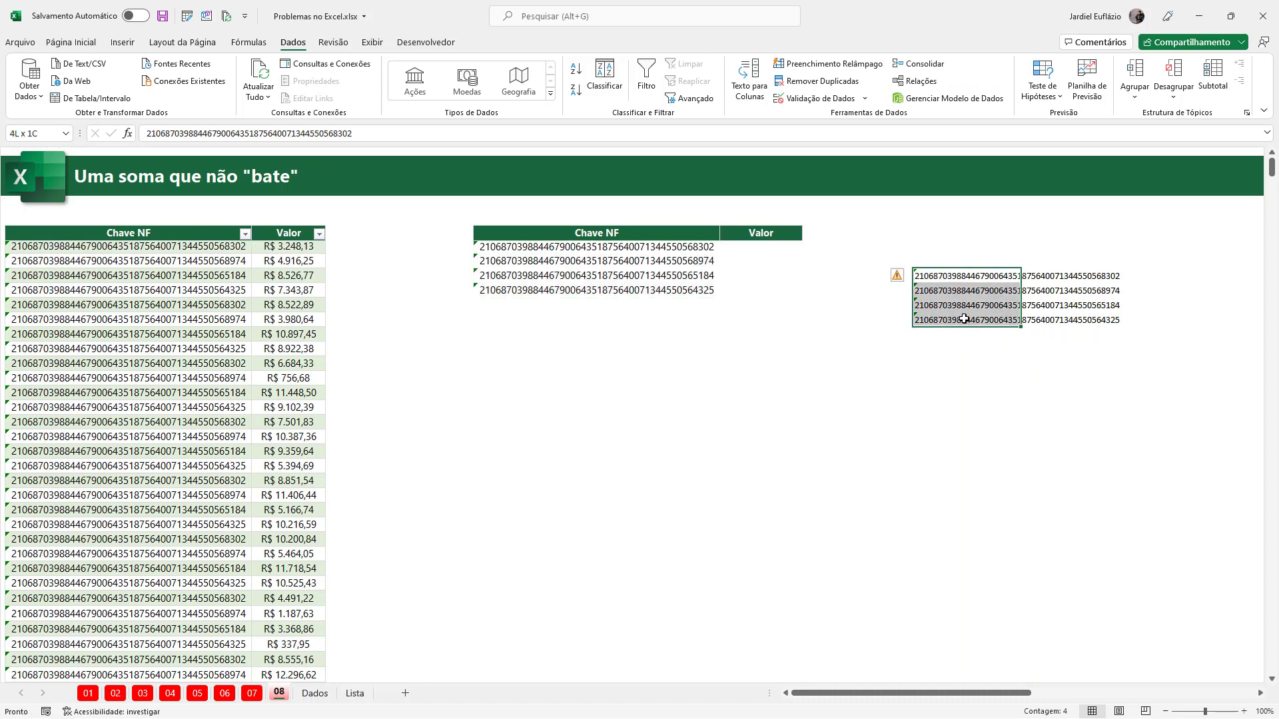
pyautogui.press('Delete')
# - Sum Valor per Chave NF in G6 with =SOMASES(fLancamentos[Valor];fLancamentos[Chave NF];F6) and fill the formula down to G9
pyautogui.click(776, 251)
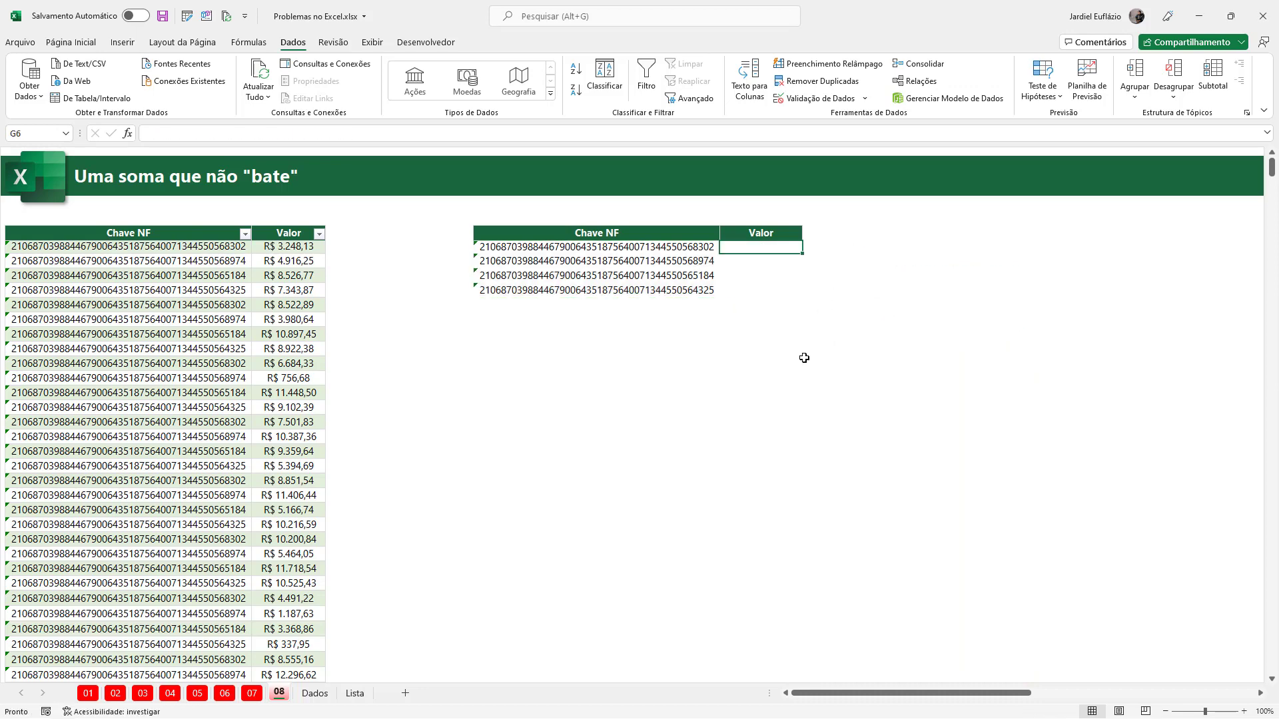
pyautogui.write('=SOMASES(')
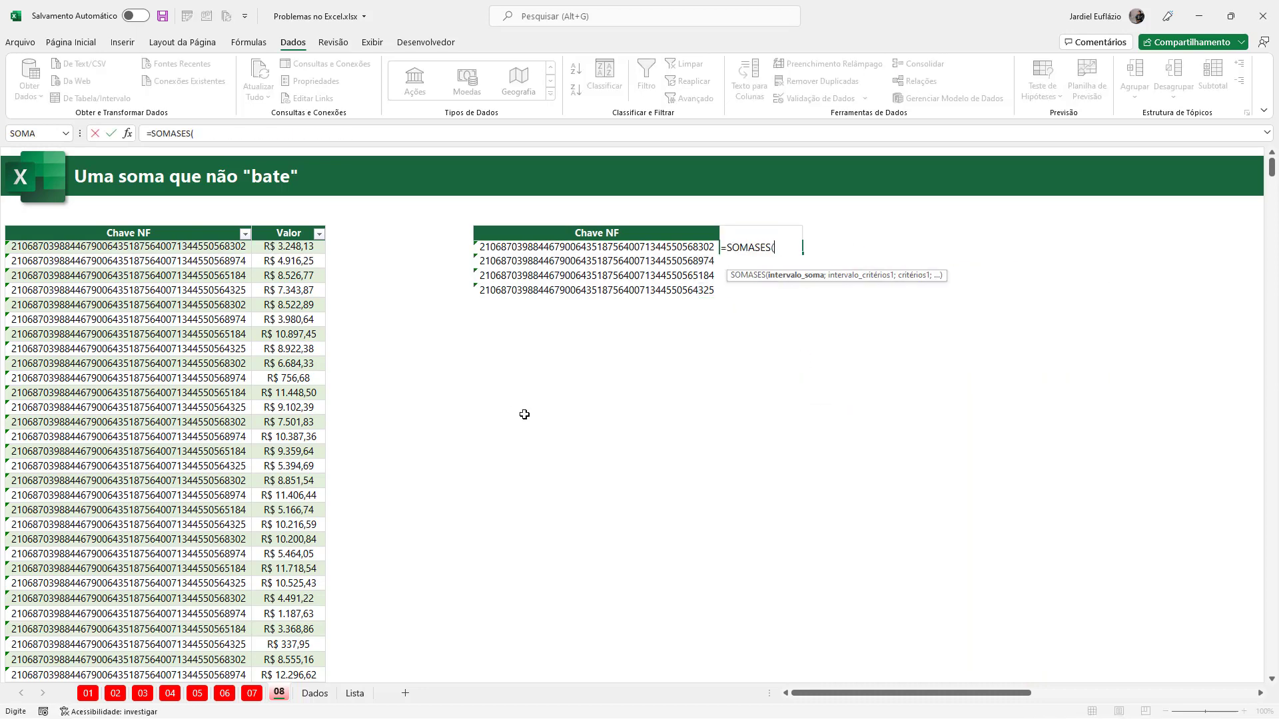
pyautogui.click(305, 293)
pyautogui.hotkey('ctrl', 'space')
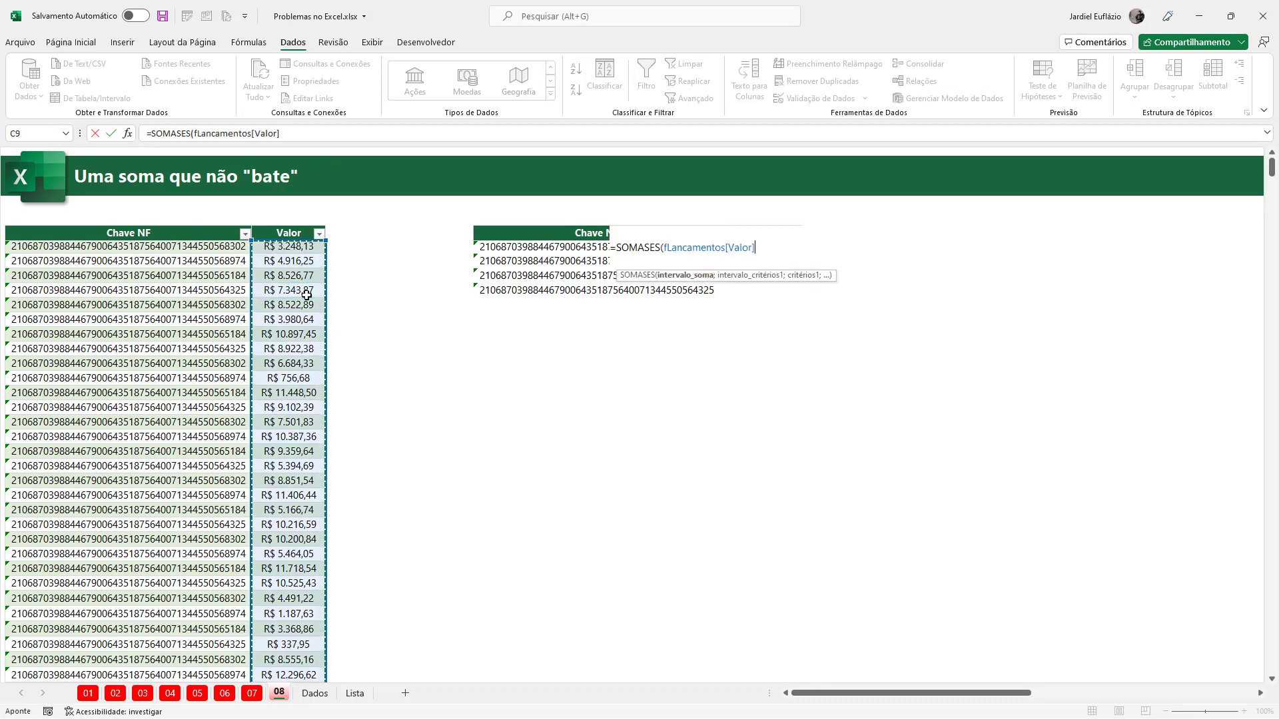
pyautogui.write(';')
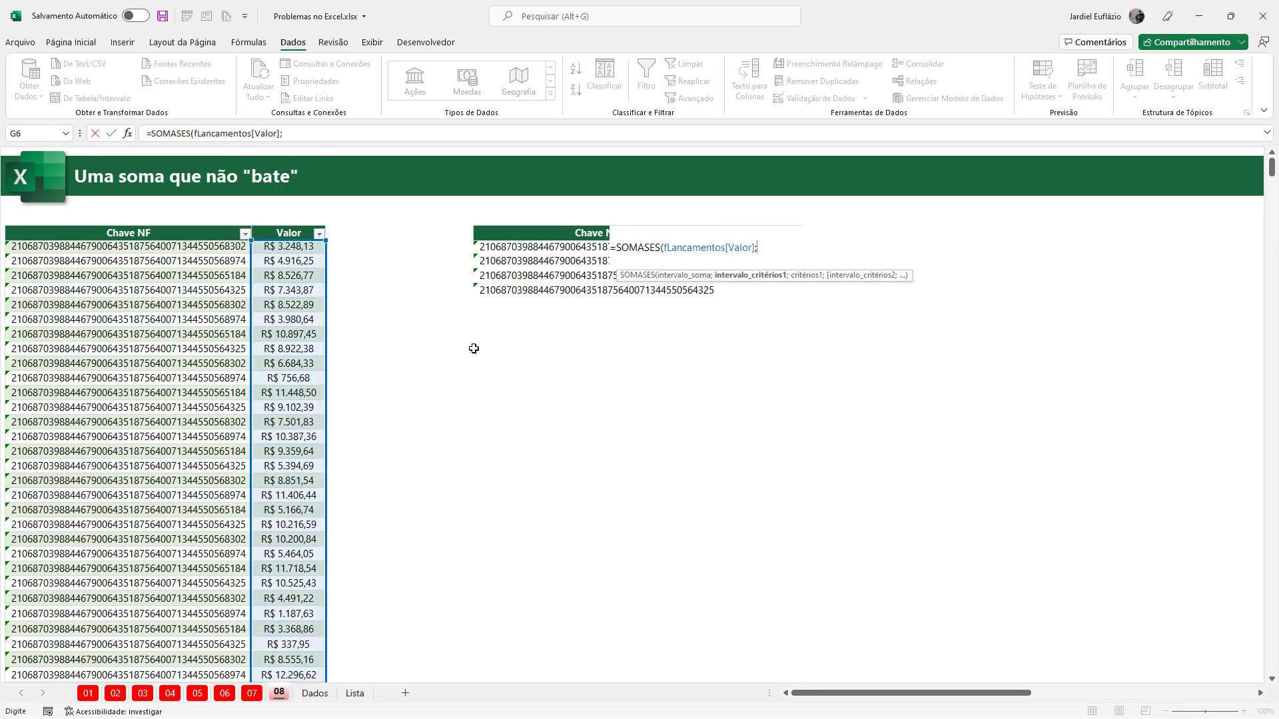
pyautogui.click(180, 378)
pyautogui.hotkey('ctrl', 'space')
pyautogui.write(';')
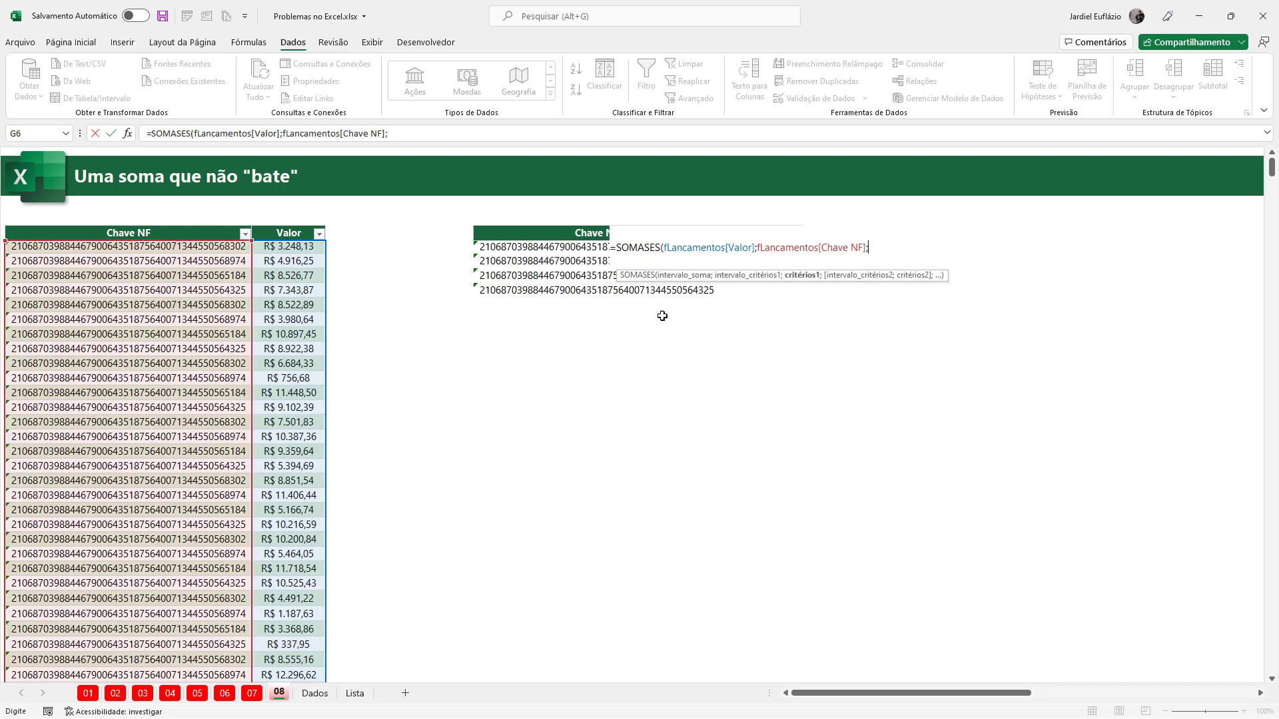
pyautogui.click(506, 248)
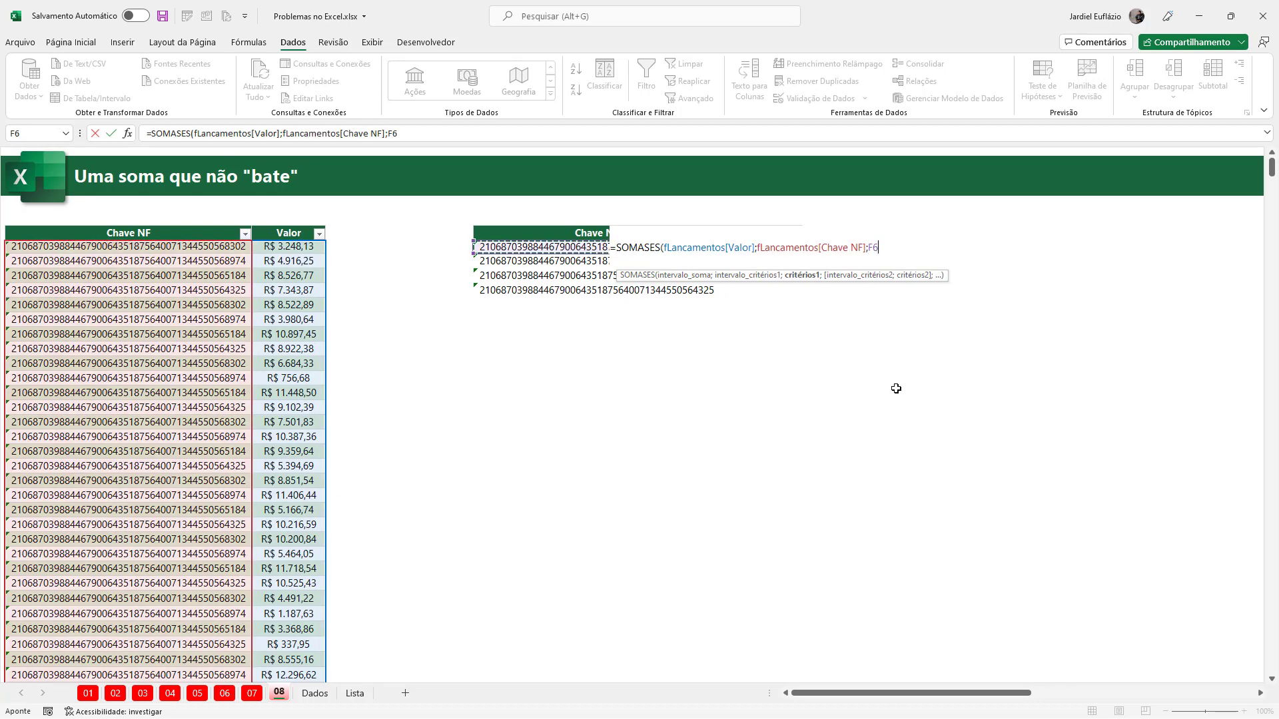
pyautogui.press('Return')
pyautogui.click(759, 250)
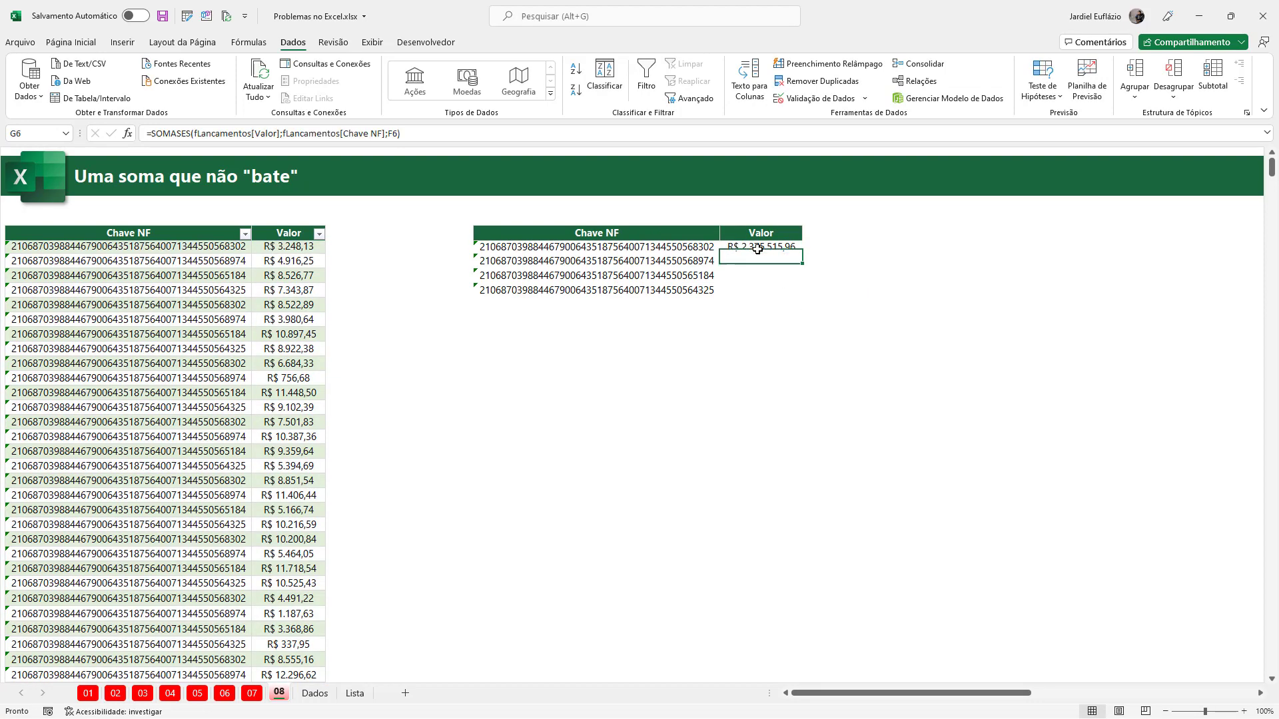
pyautogui.moveTo(802, 253); pyautogui.dragTo(803, 297)
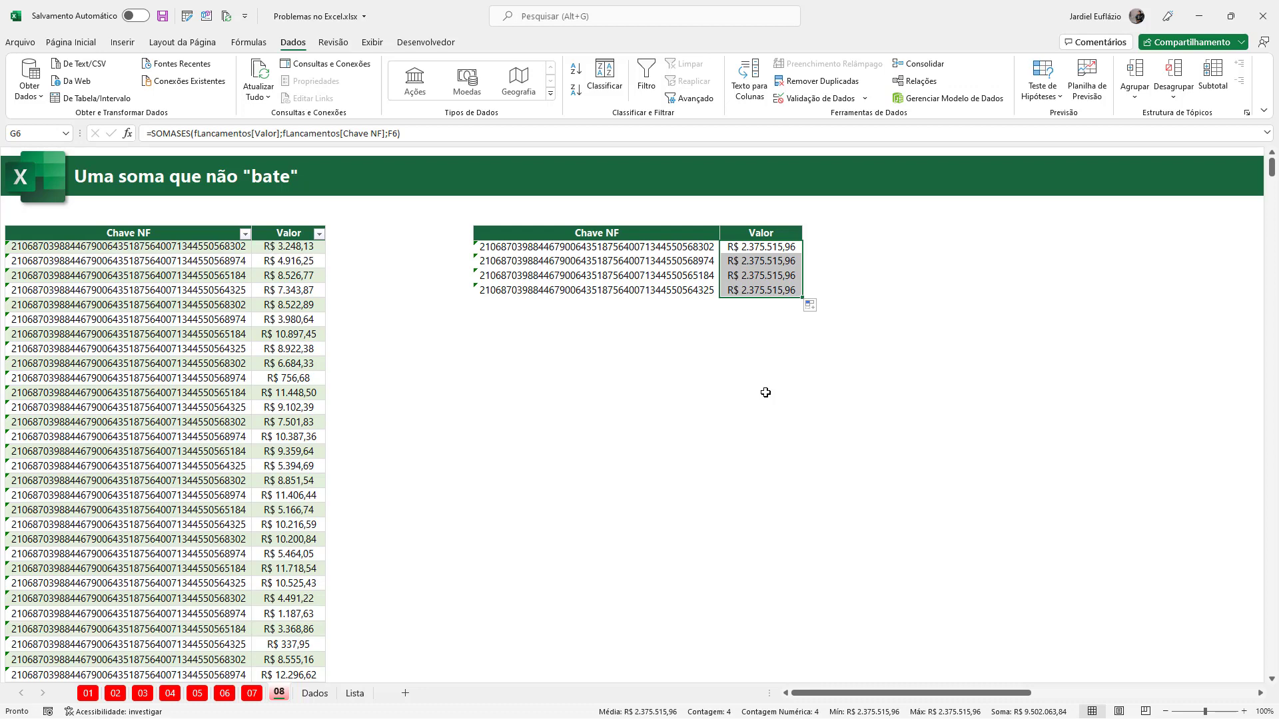
# - Enter =SUBTOTAL(9;fLancamentos[Valor]) in C4 above the Valor column and format it as currency
pyautogui.click(292, 217)
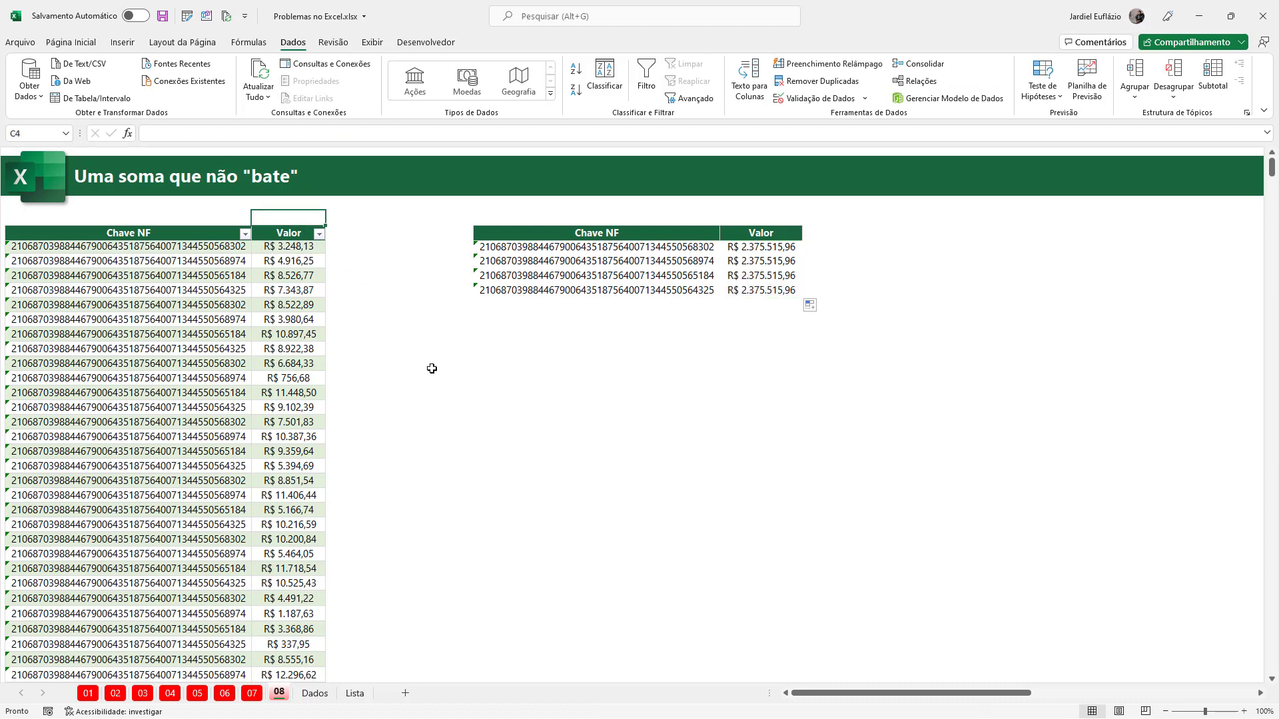
pyautogui.write('=SUBT')
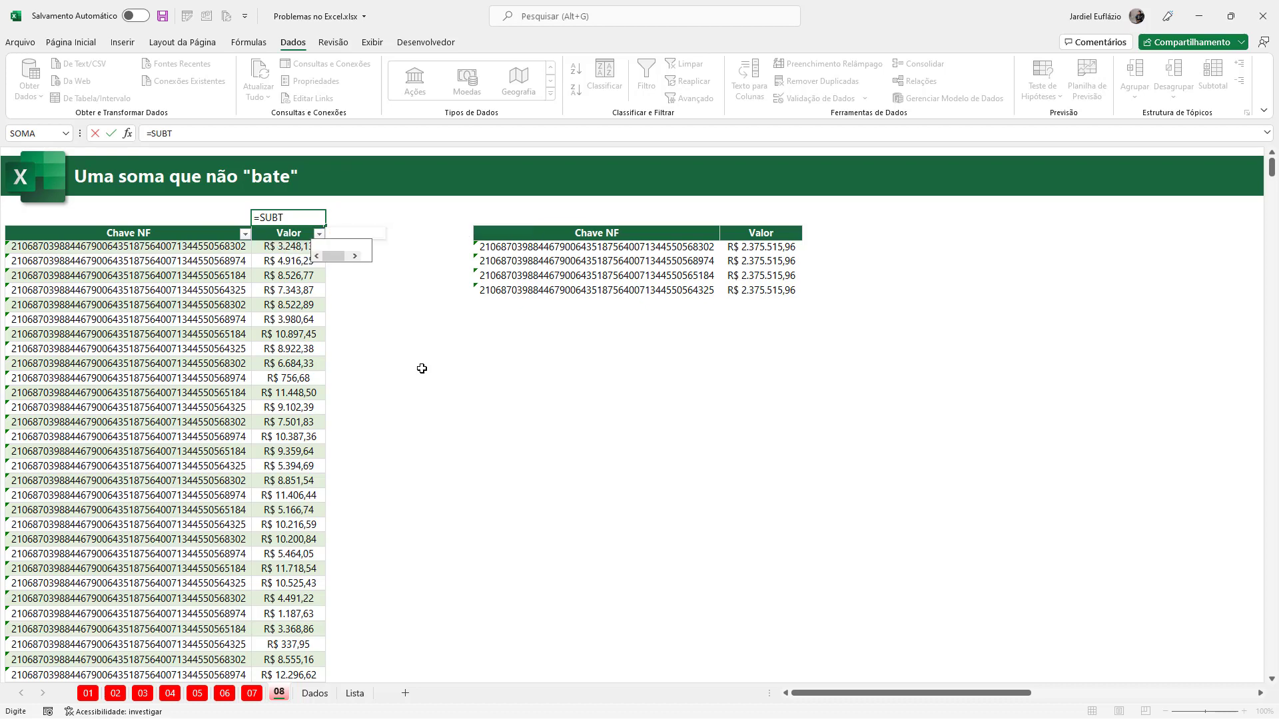
pyautogui.press('Tab')
pyautogui.write('9;')
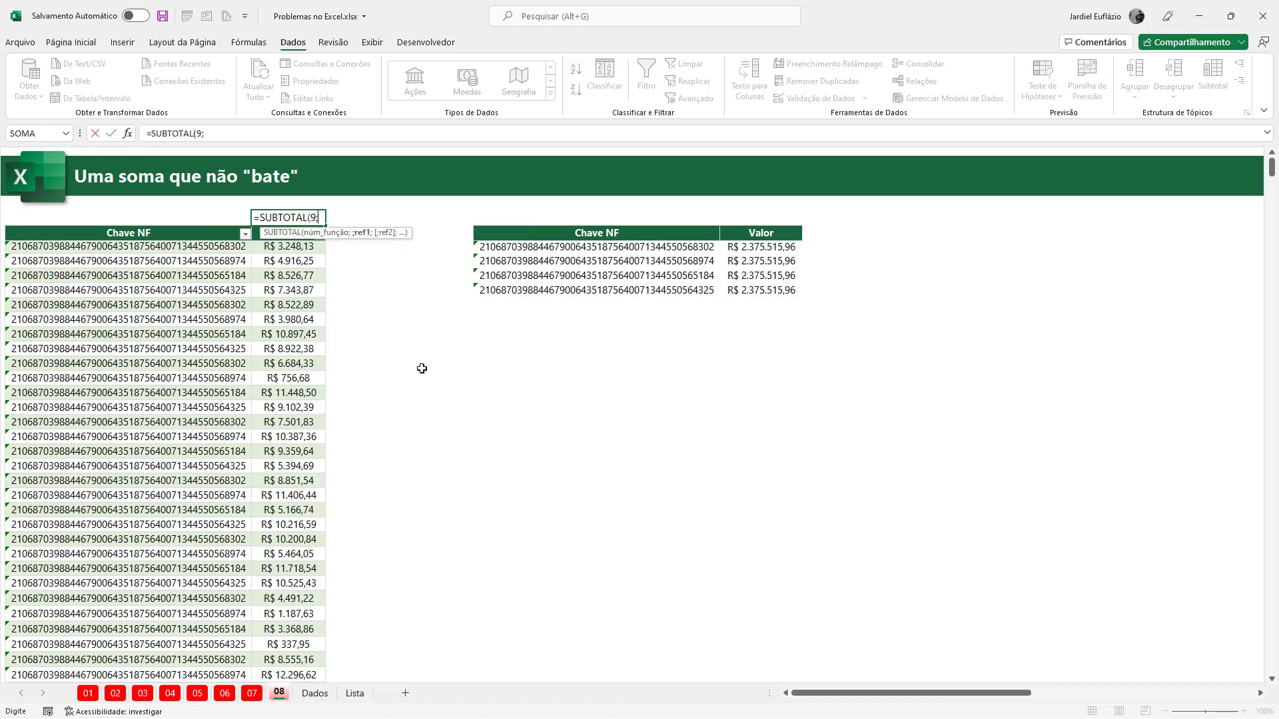
pyautogui.click(309, 331)
pyautogui.hotkey('ctrl', 'space')
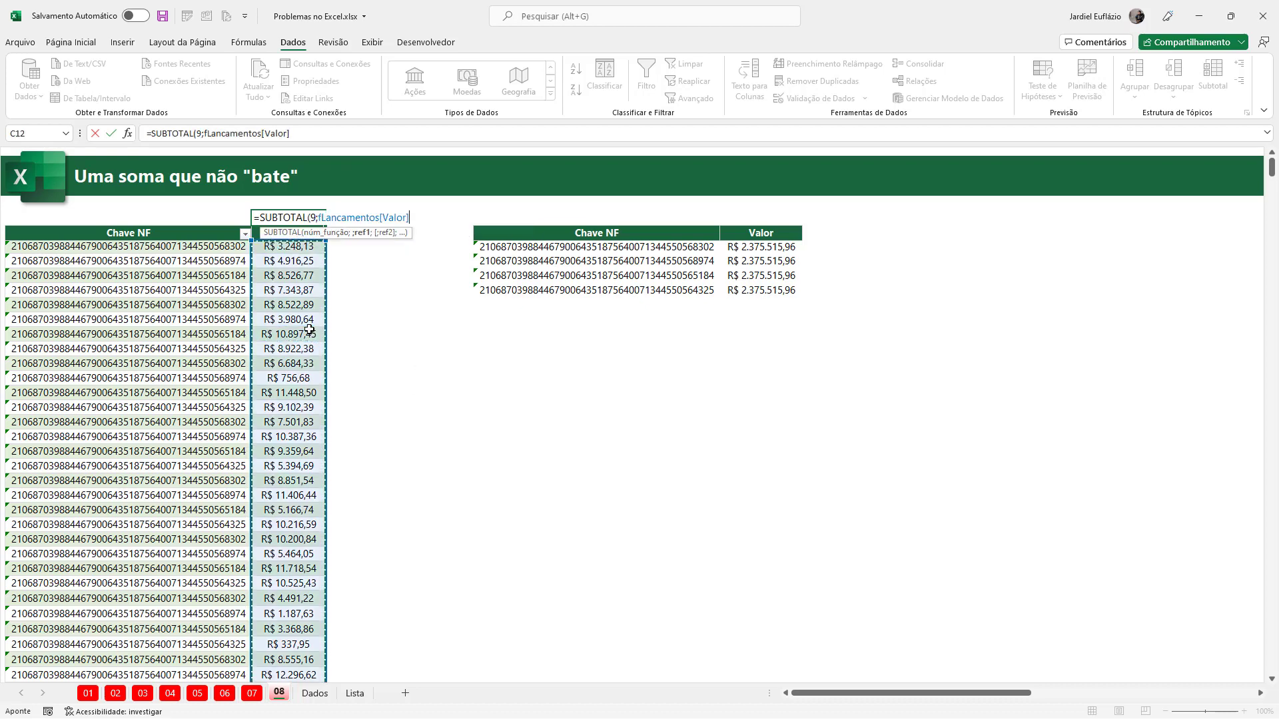
pyautogui.write(')')
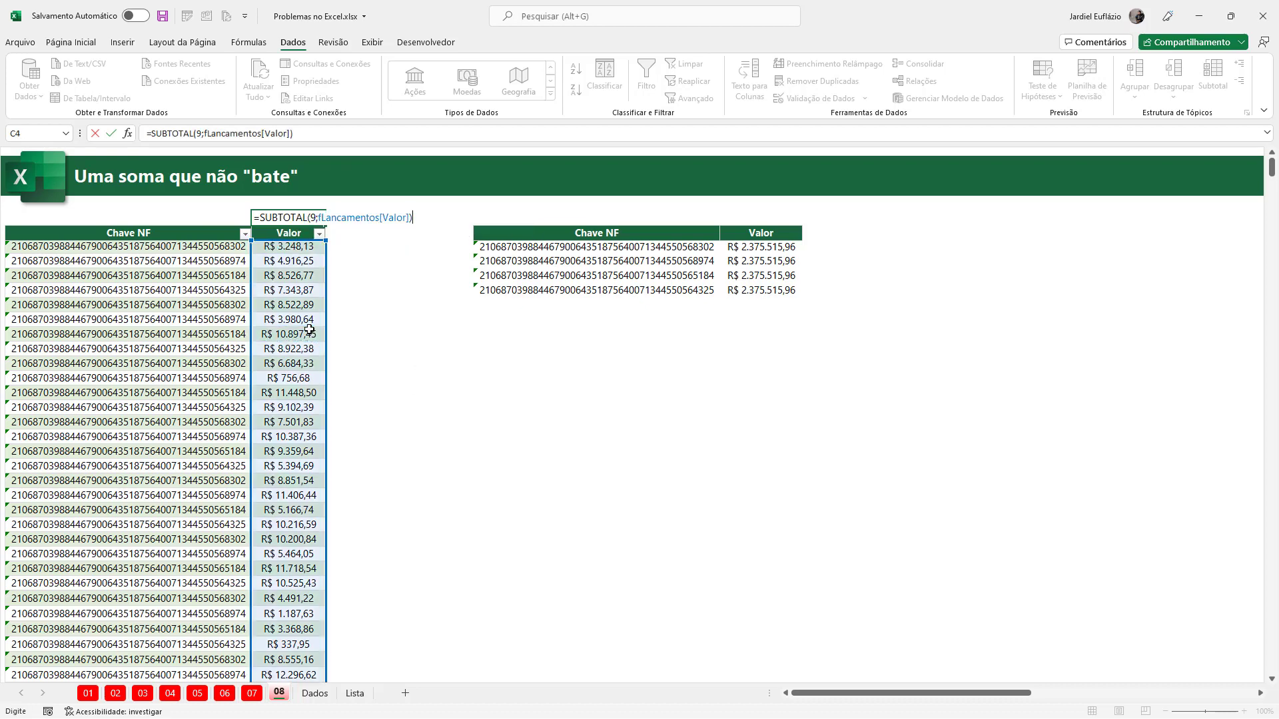
pyautogui.hotkey('ctrl', 'Return')
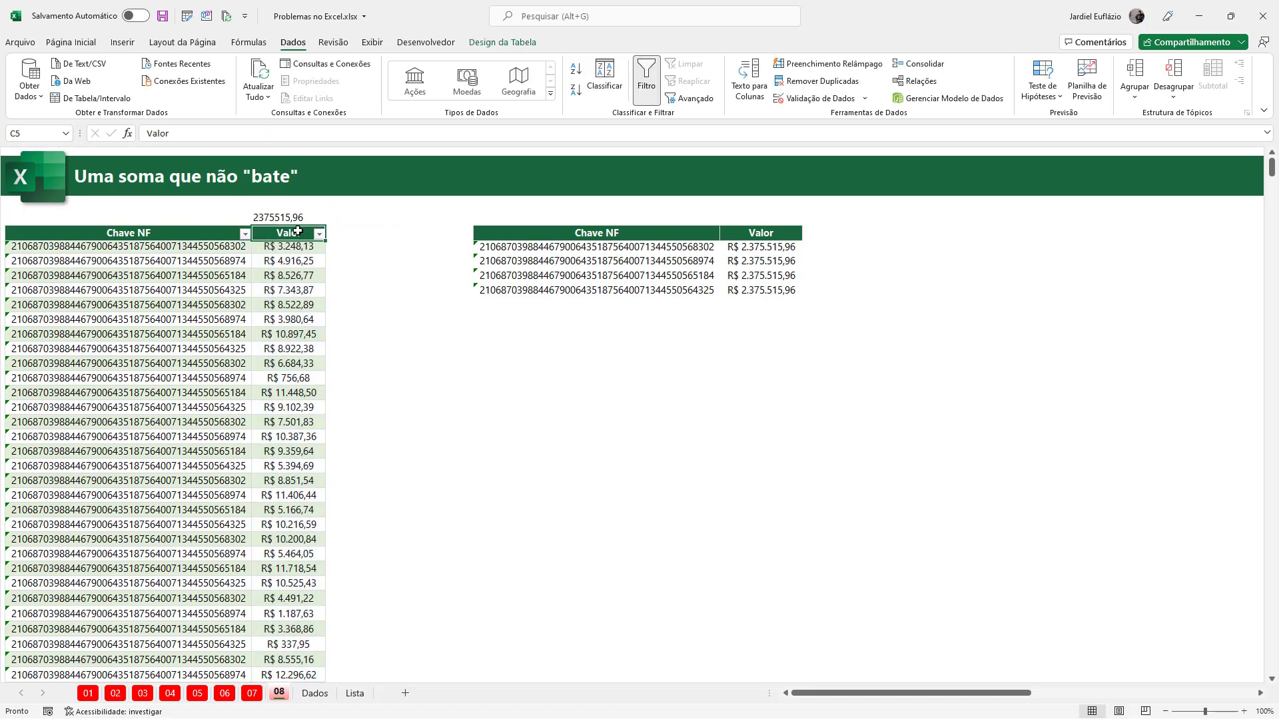
pyautogui.hotkey('ctrl', 'shift', '4')
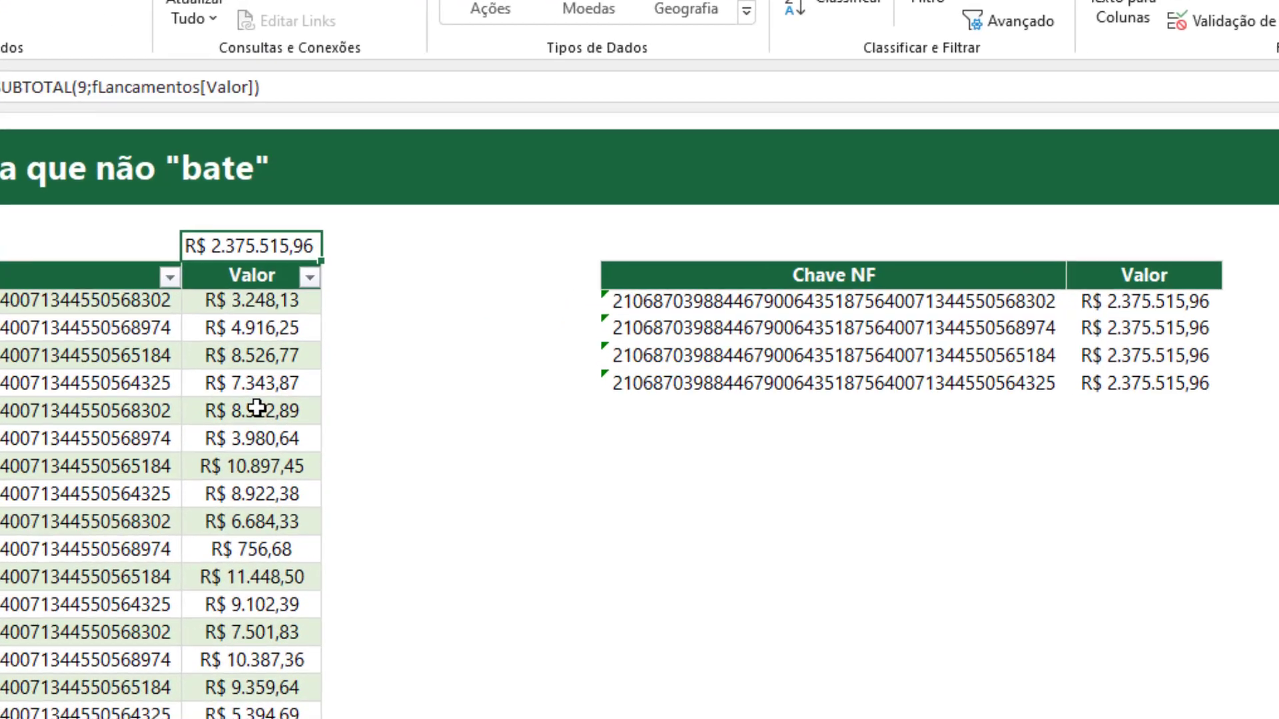
# - Compare the Valor column and its subtotal in C4 with the SOMASES formulas in G6:G9 of the summary
pyautogui.click(290, 304)
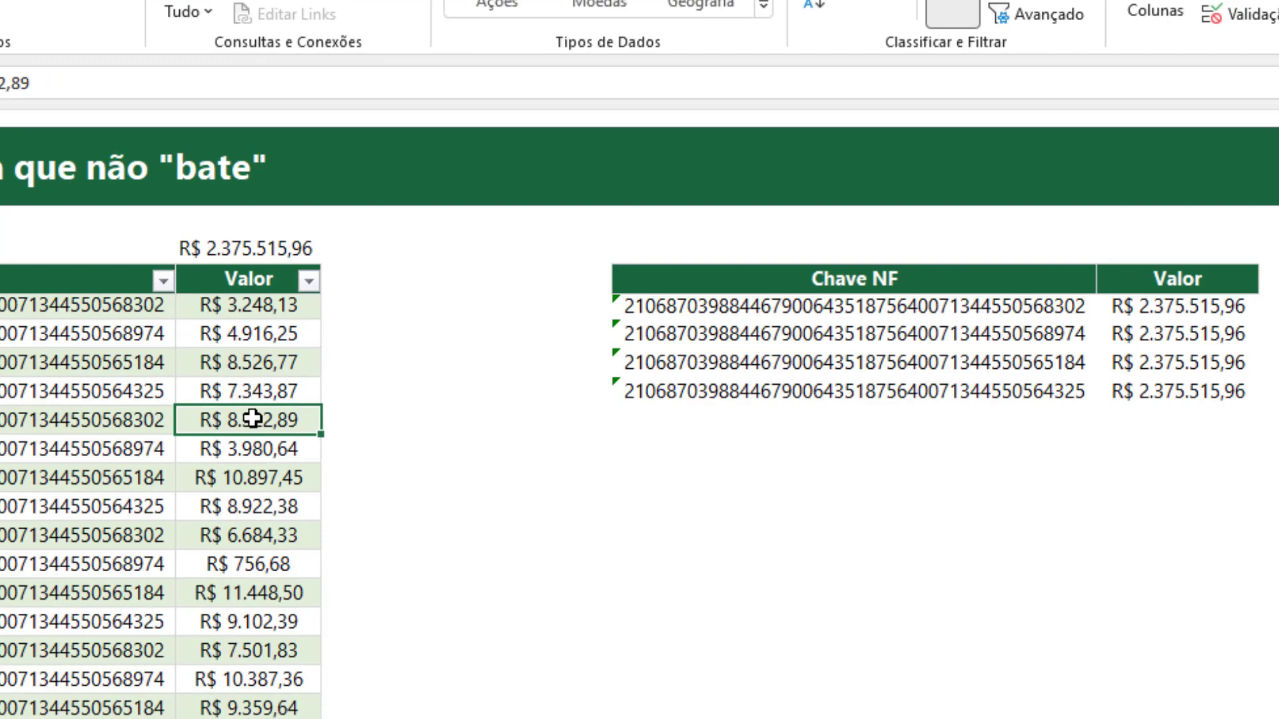
pyautogui.hotkey('ctrl', 'space')
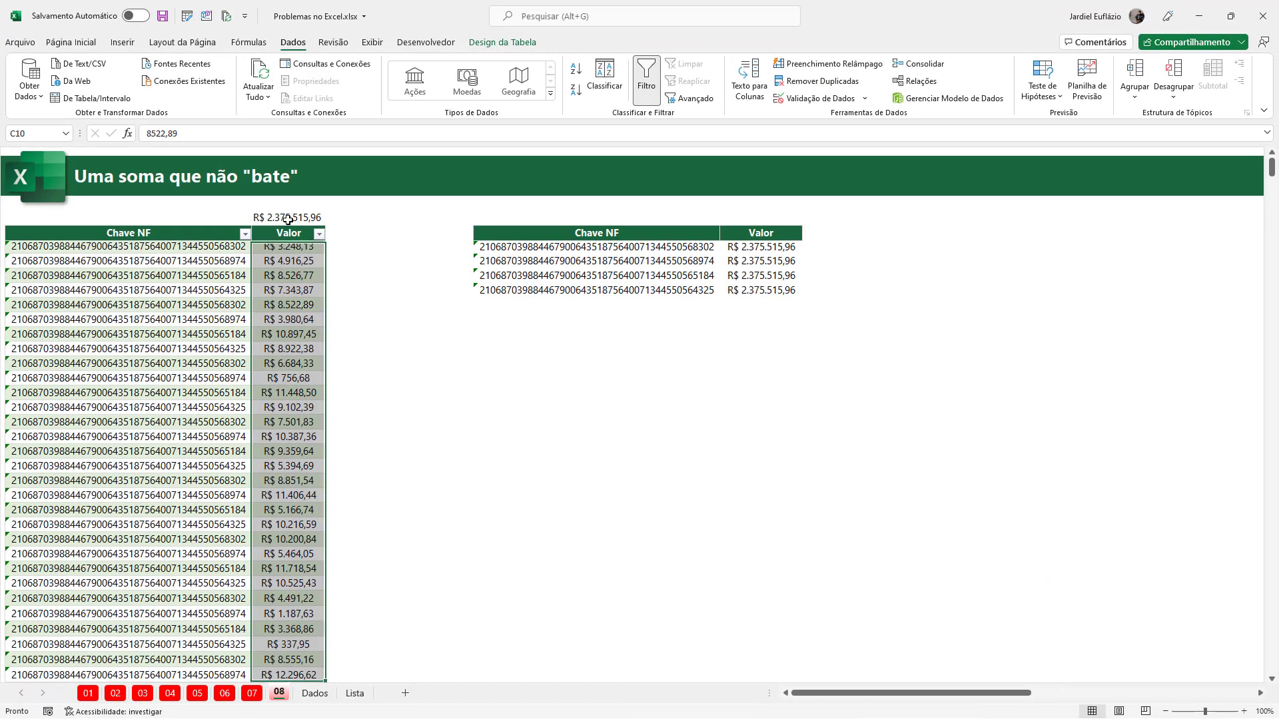
pyautogui.click(288, 218)
pyautogui.click(761, 250)
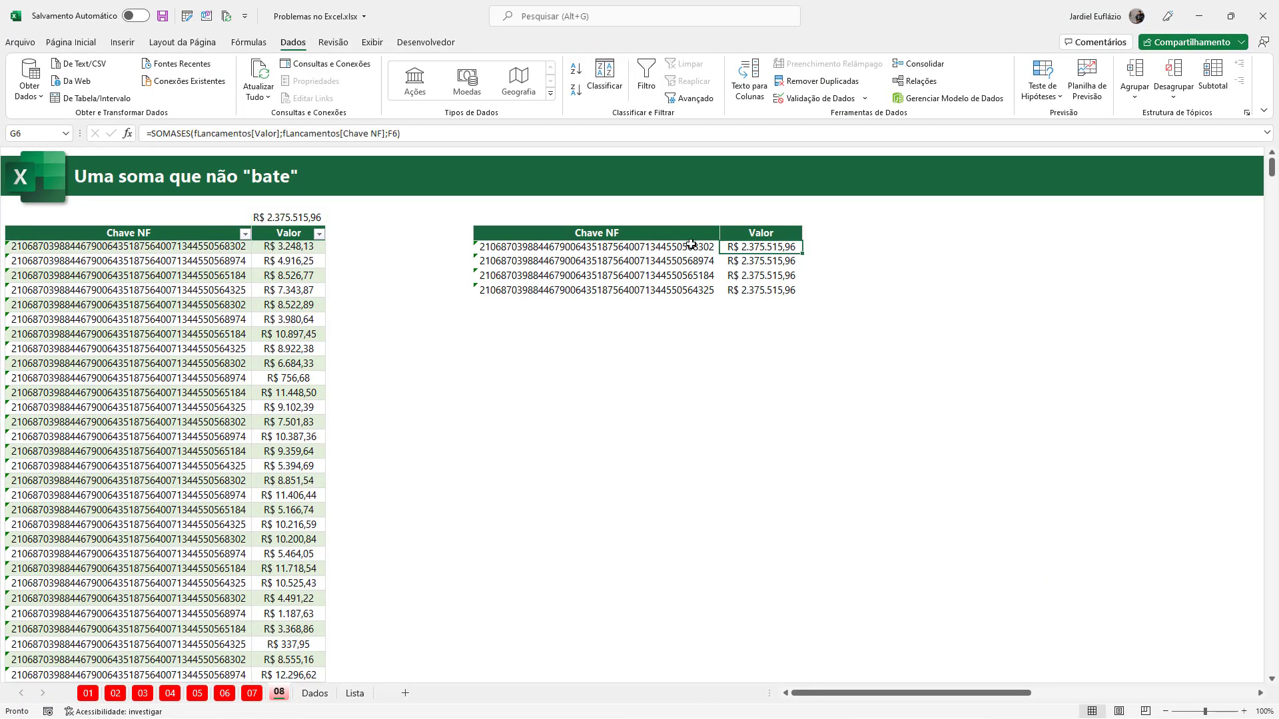
pyautogui.press('Left')
pyautogui.press('Down')
pyautogui.press('Down')
pyautogui.press('Right')
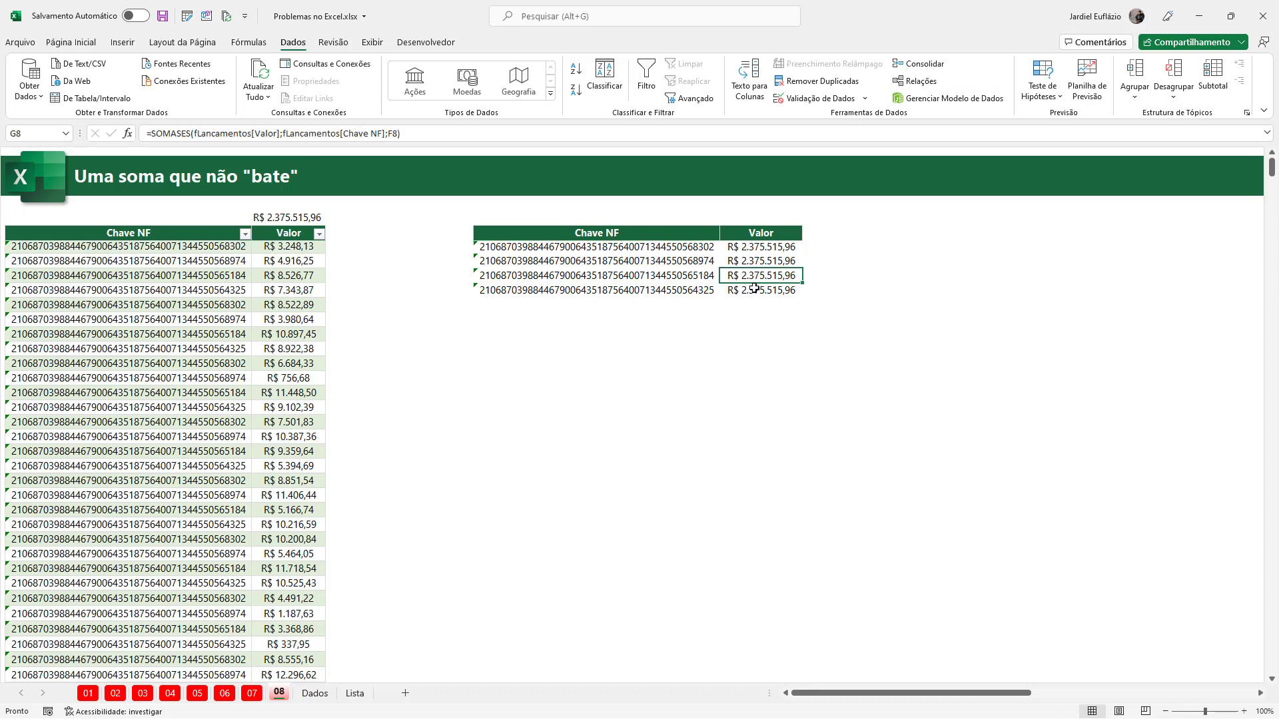
pyautogui.press('Down')
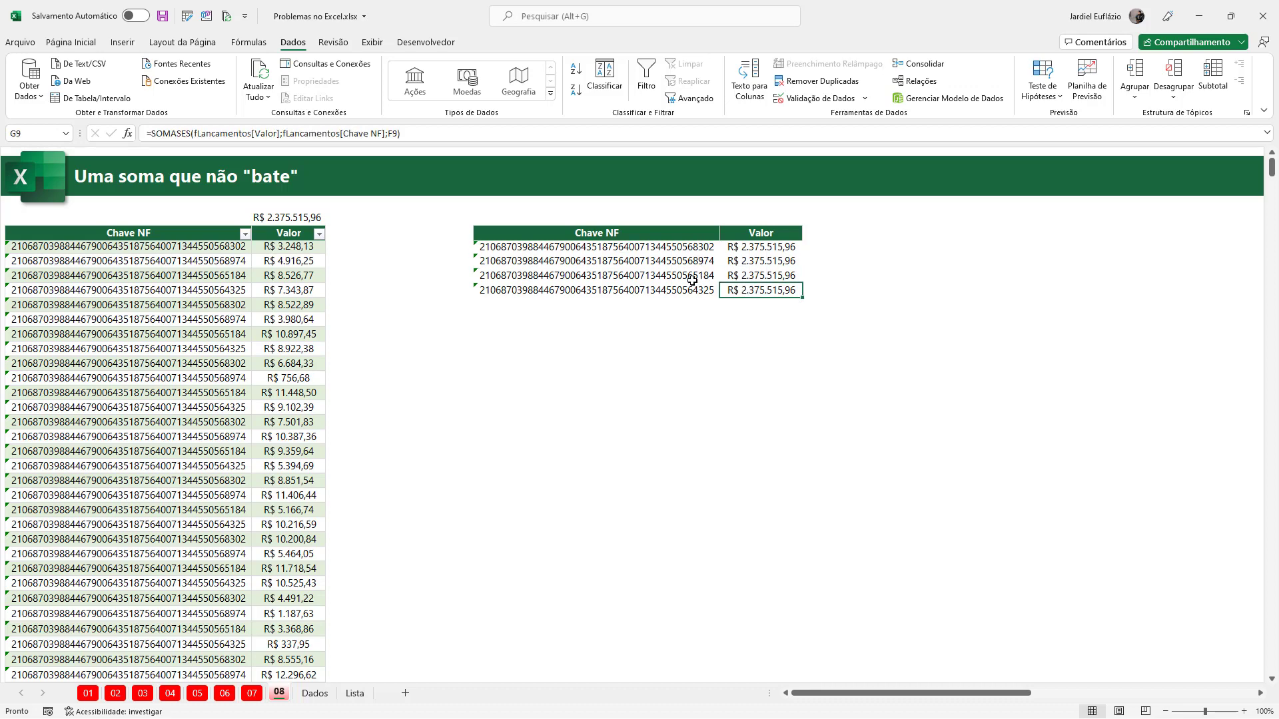
# - Create a PivotTable at F13 from the full fLancamentos table, with Chave NF as rows and Valor as summed values
pyautogui.click(563, 351)
pyautogui.click(123, 42)
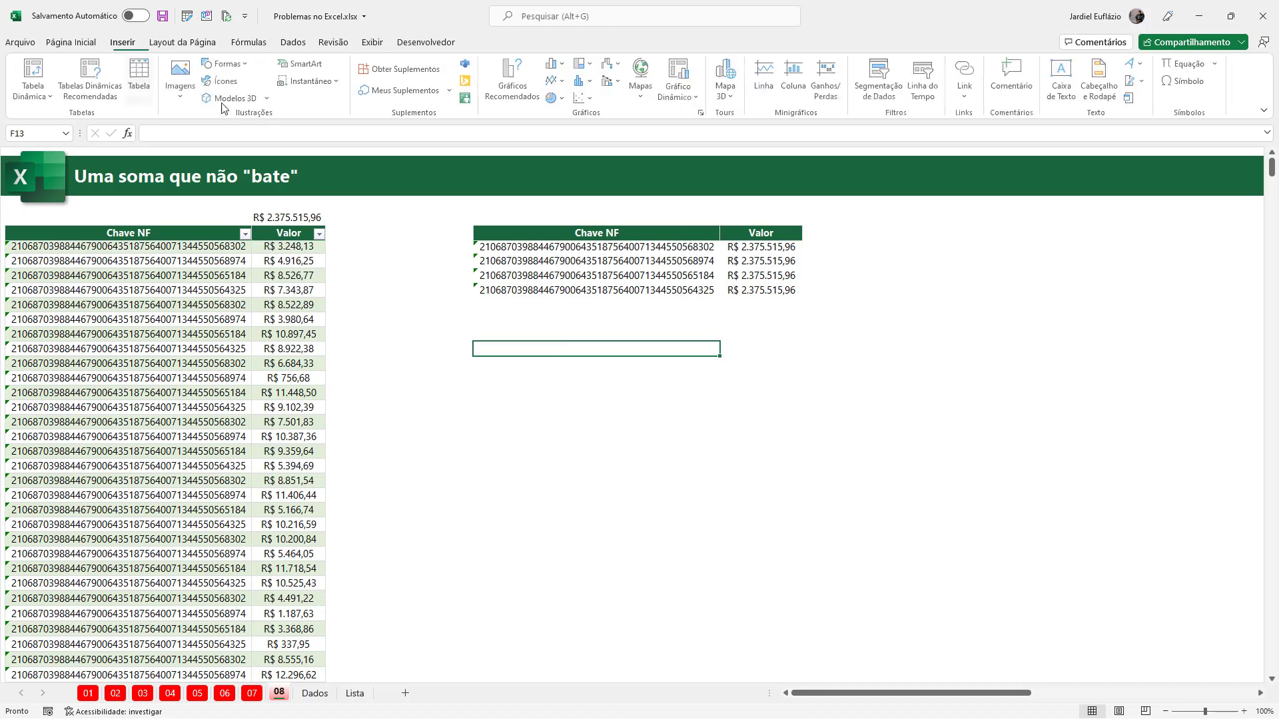
pyautogui.click(34, 73)
pyautogui.click(200, 365)
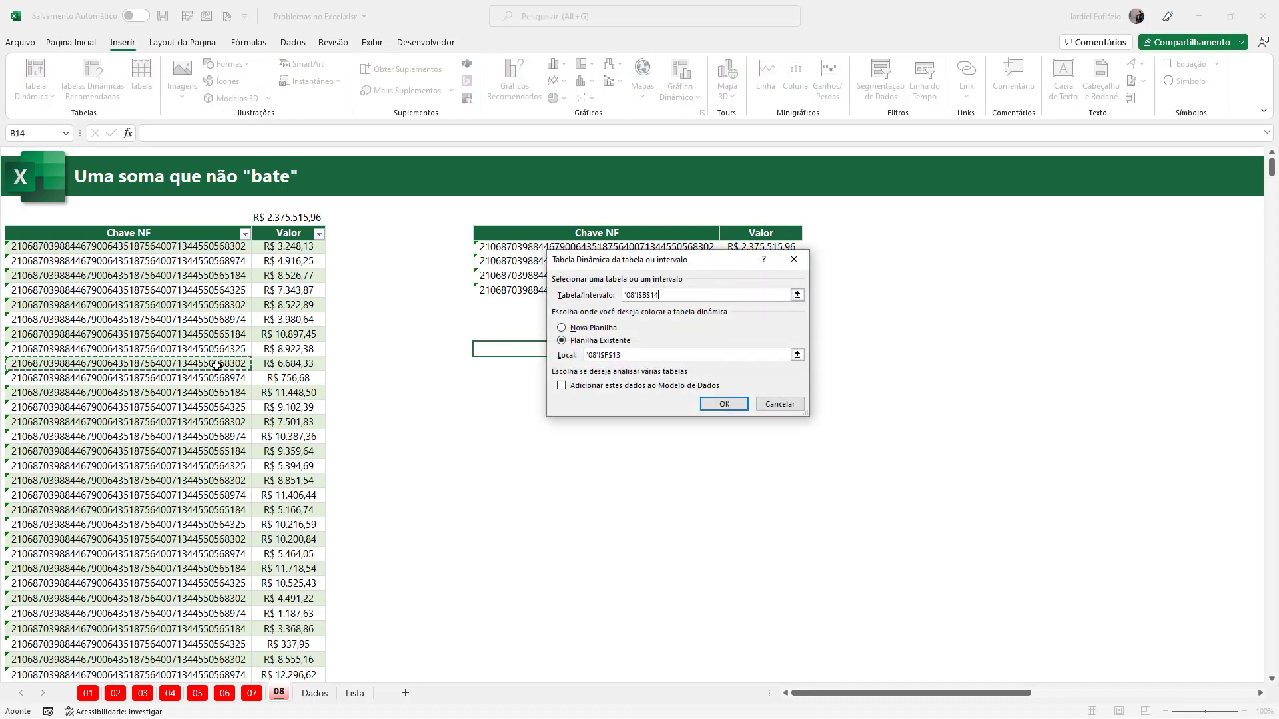
pyautogui.hotkey('ctrl', 'a')
pyautogui.click(724, 404)
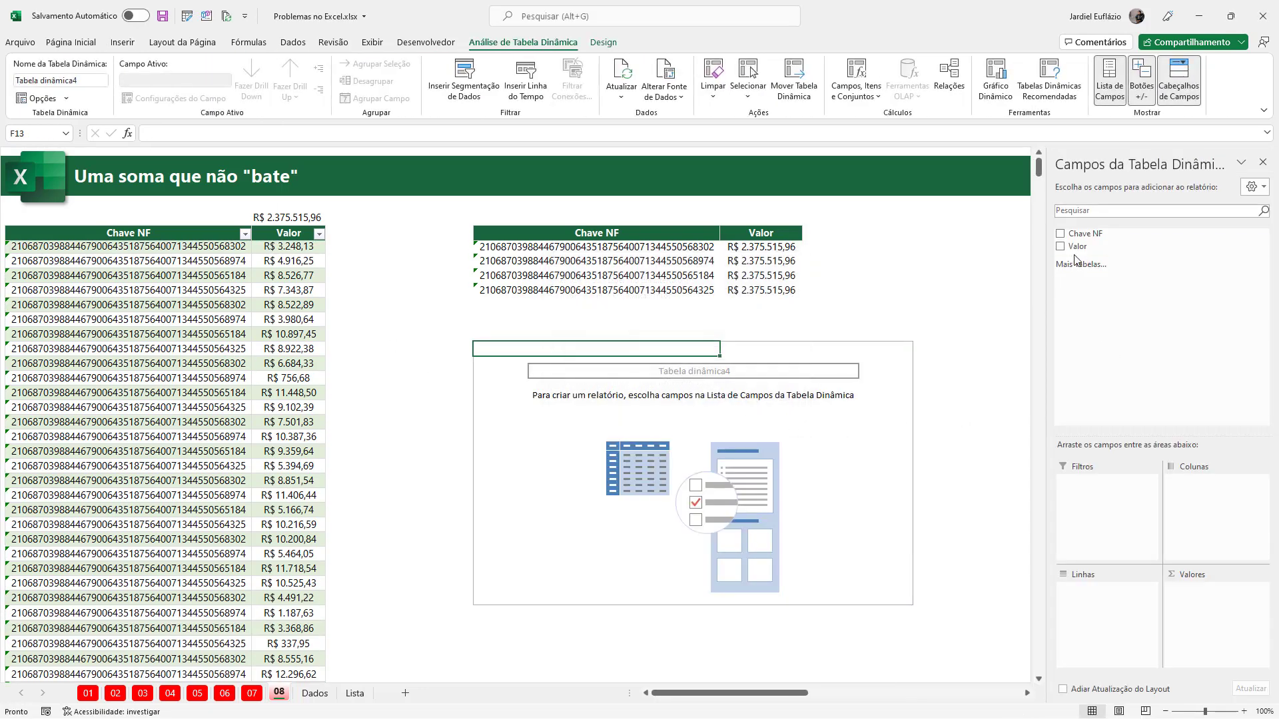
pyautogui.moveTo(1080, 235); pyautogui.dragTo(1096, 626)
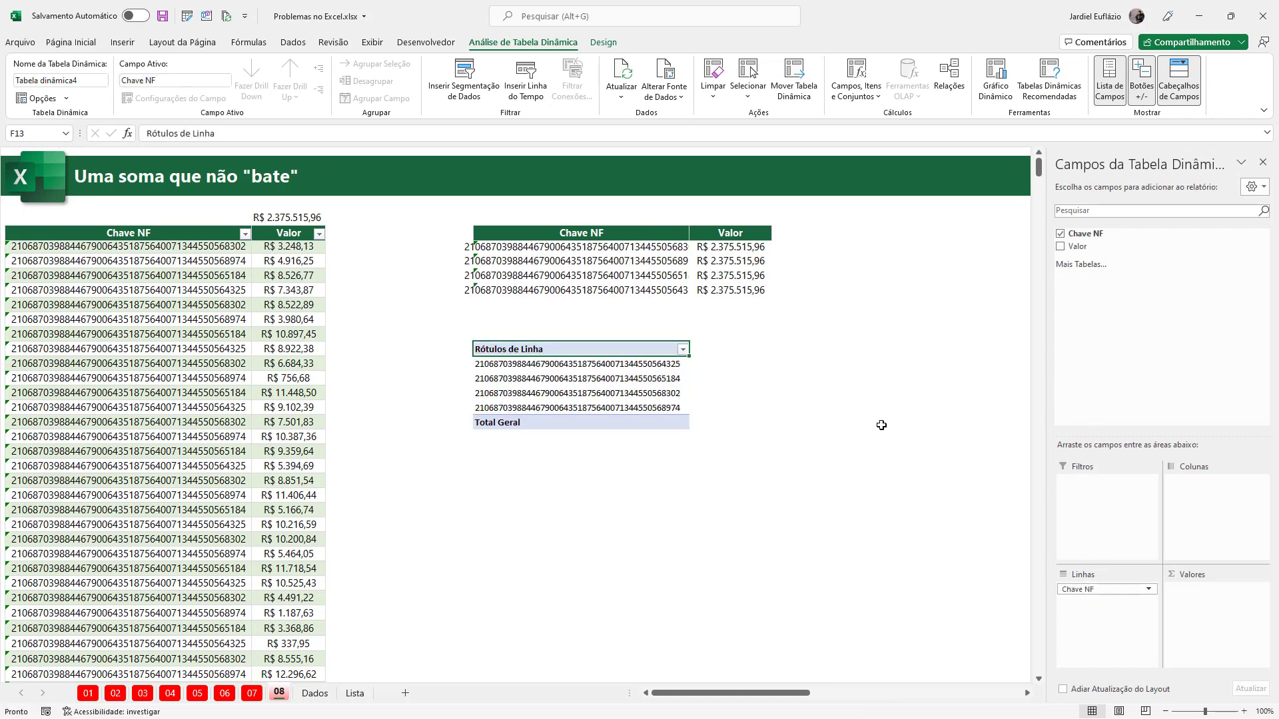
pyautogui.moveTo(1077, 247); pyautogui.dragTo(1209, 598)
# - Set the number format of the PivotTable's Soma de Valor field to Moeda
pyautogui.rightClick(736, 364)
pyautogui.click(809, 583)
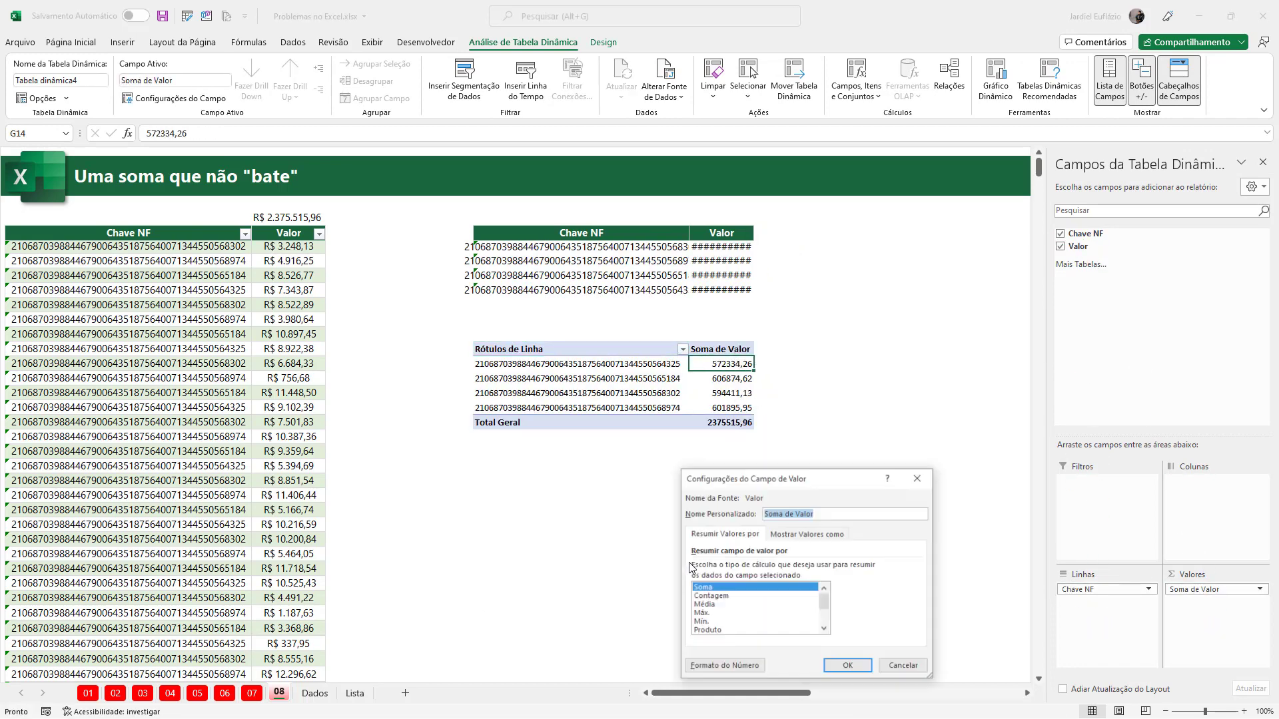
pyautogui.click(726, 664)
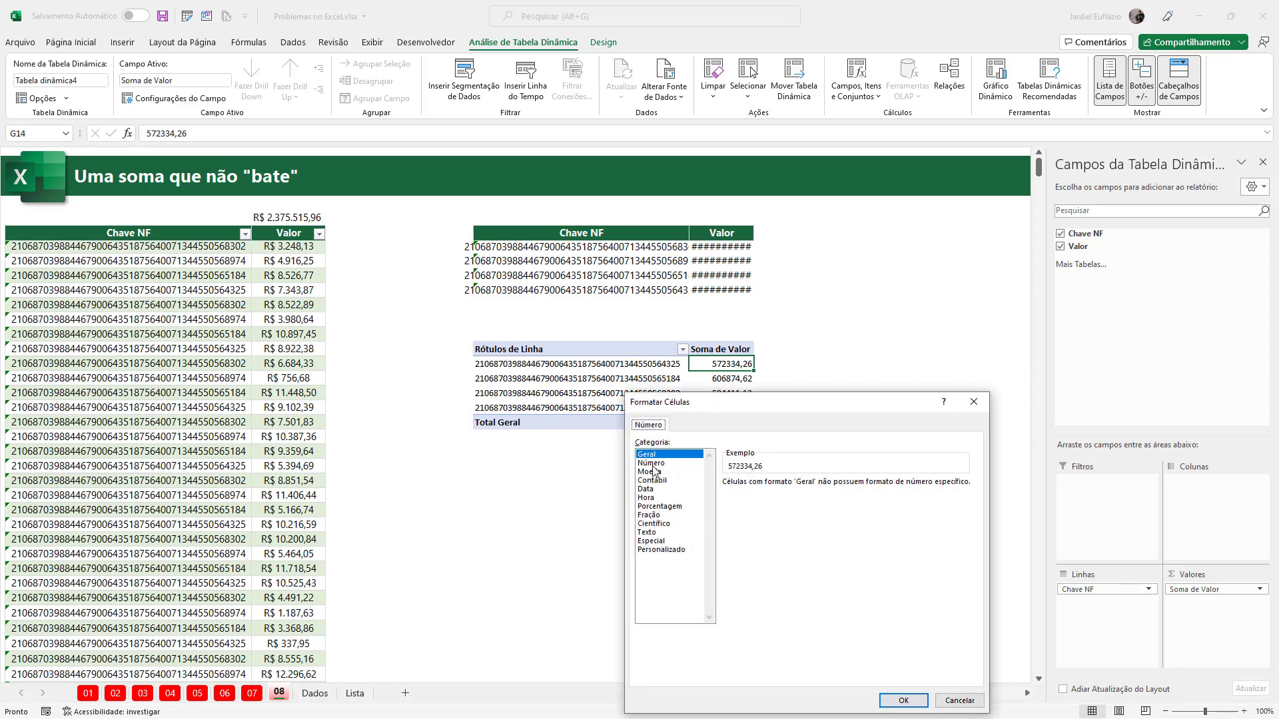
pyautogui.click(651, 472)
pyautogui.click(903, 700)
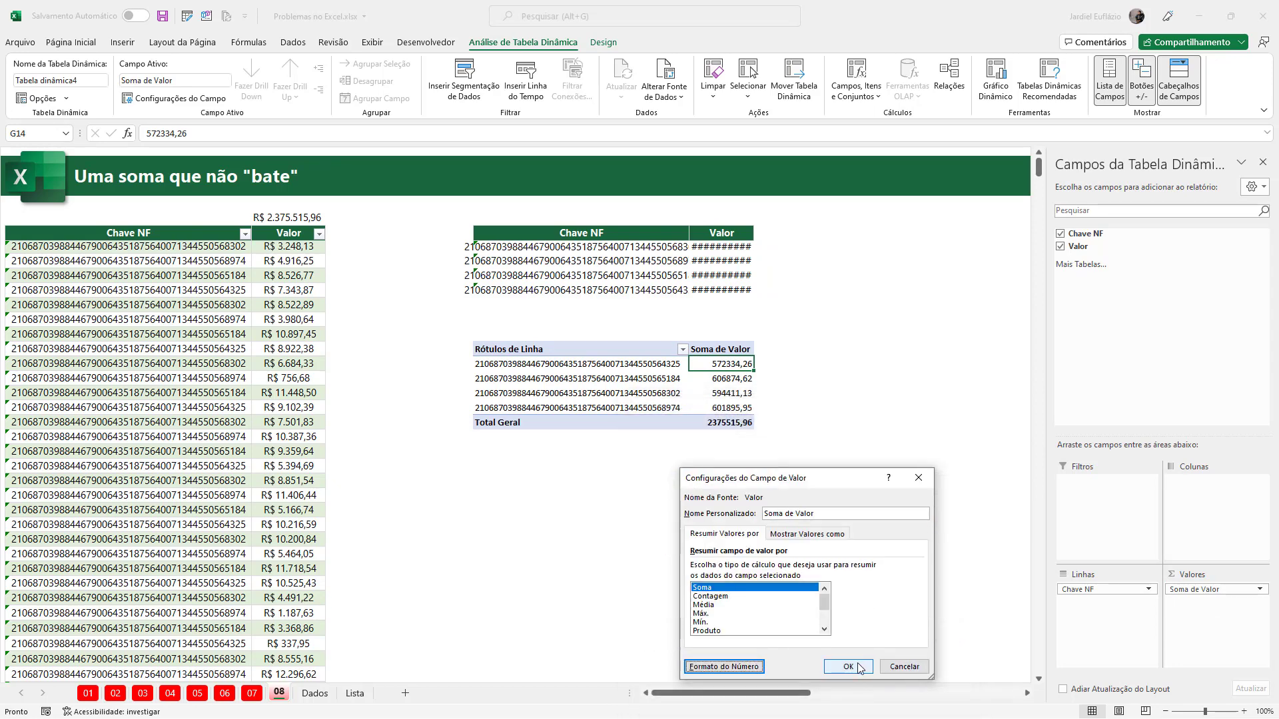
pyautogui.click(846, 662)
# - AutoFit the widths of columns F and G to the summary's Chave NF and Valor contents
pyautogui.moveTo(654, 264); pyautogui.dragTo(707, 269)
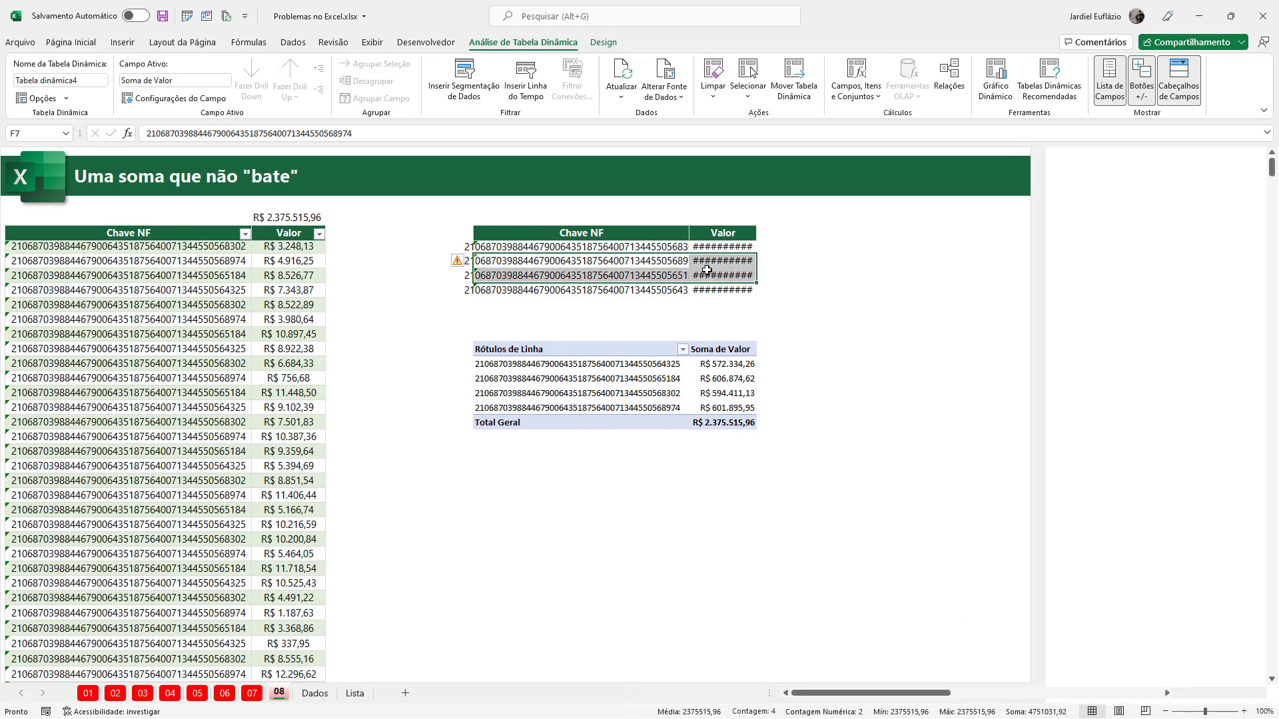
pyautogui.hotkey('alt', 'h')
pyautogui.press('o')
pyautogui.press('i')
pyautogui.click(810, 453)
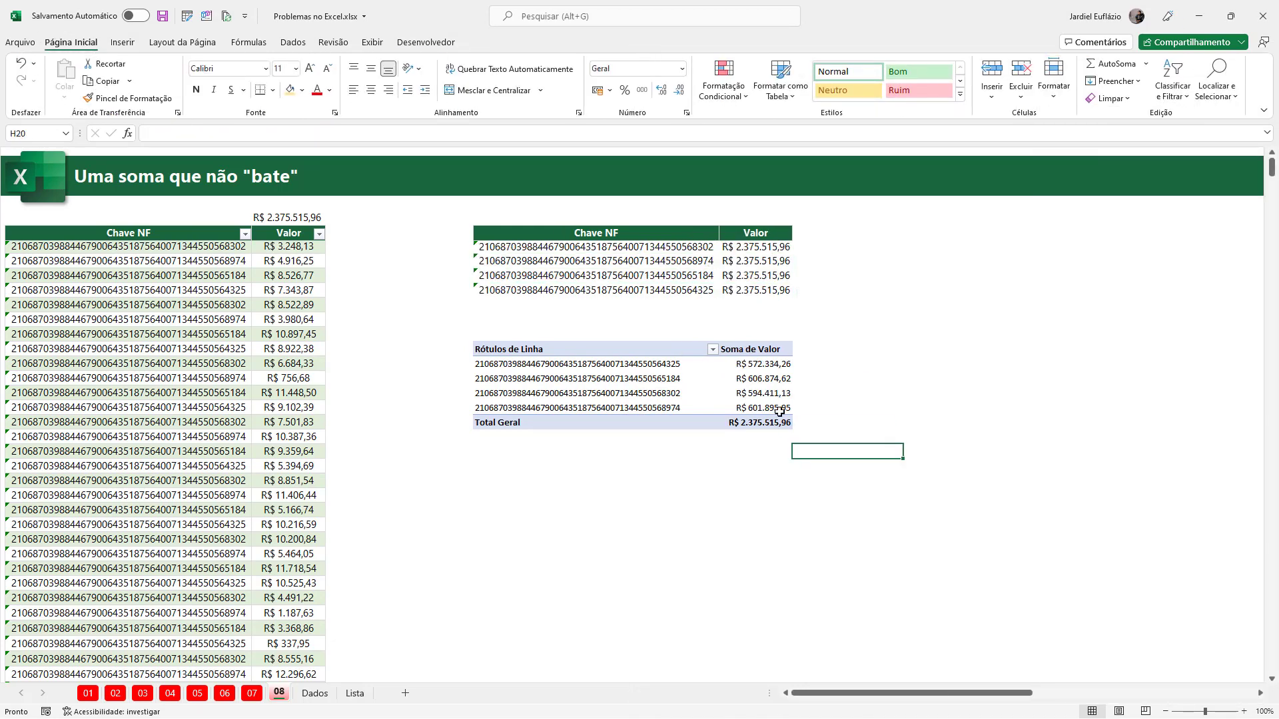
# - Check the PivotTable's grand total, and delete the whole PivotTable at F13:G18
pyautogui.click(764, 421)
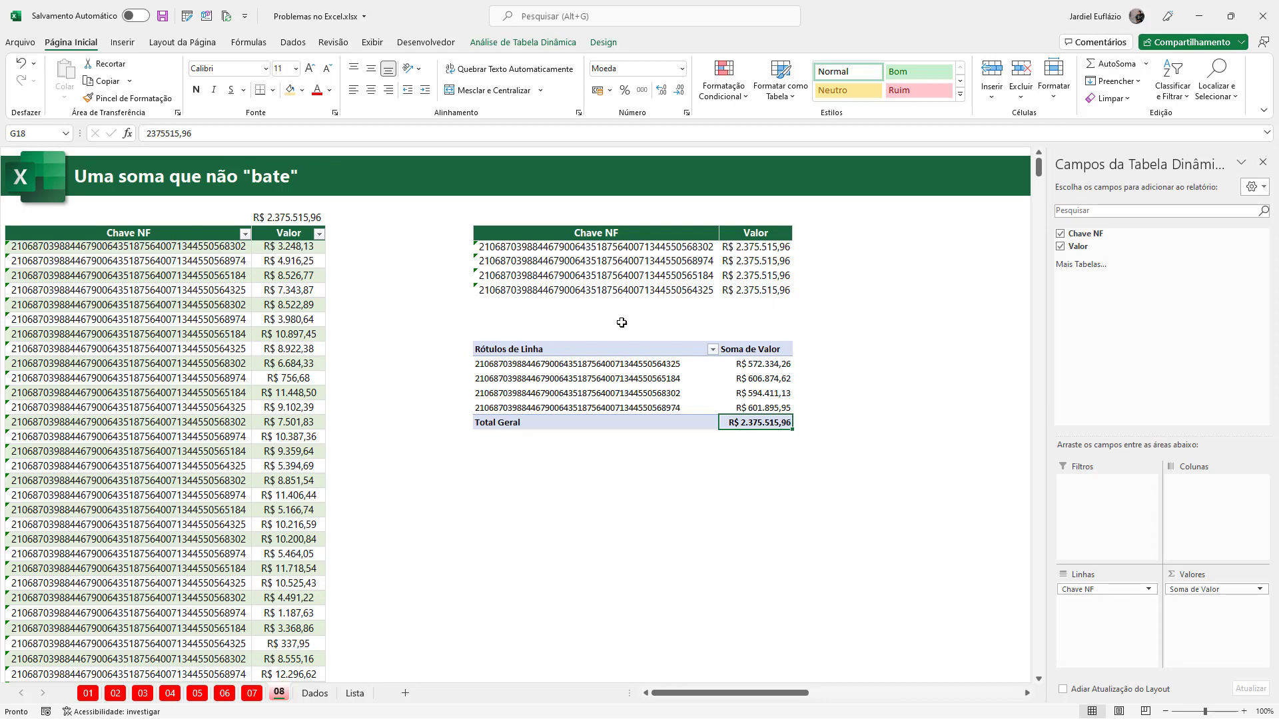
pyautogui.moveTo(531, 349); pyautogui.dragTo(779, 427)
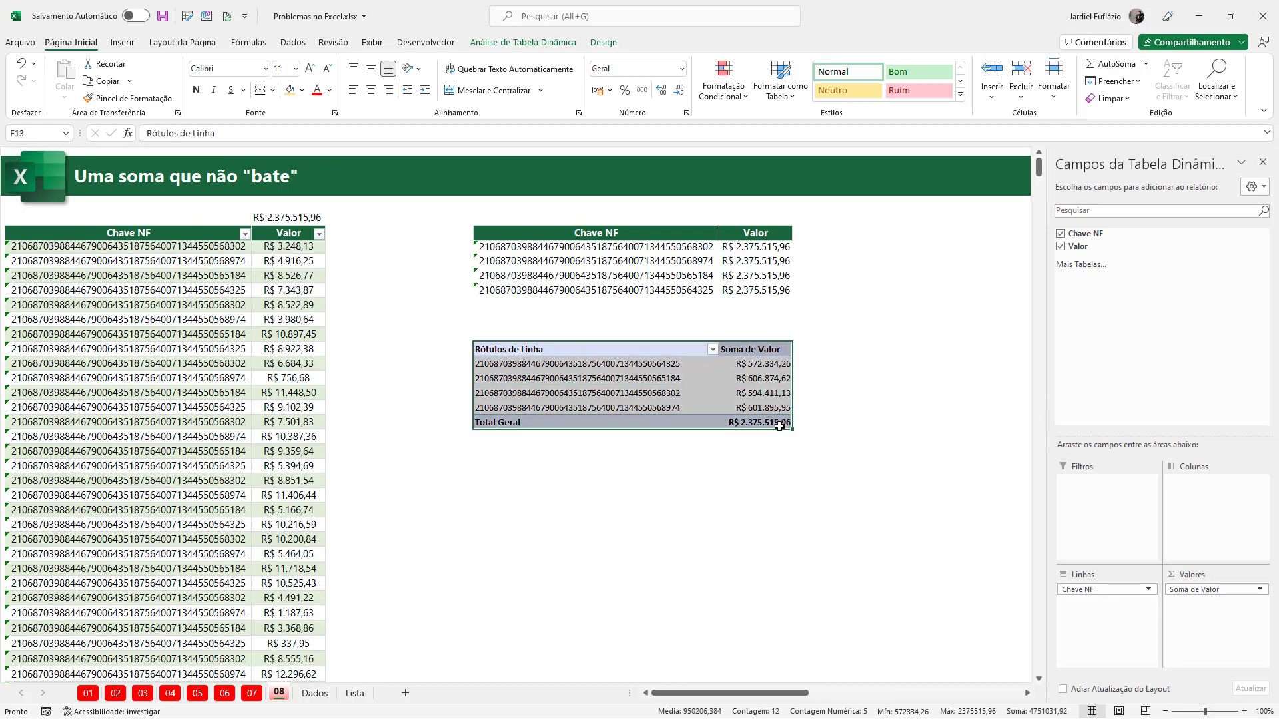
pyautogui.press('Delete')
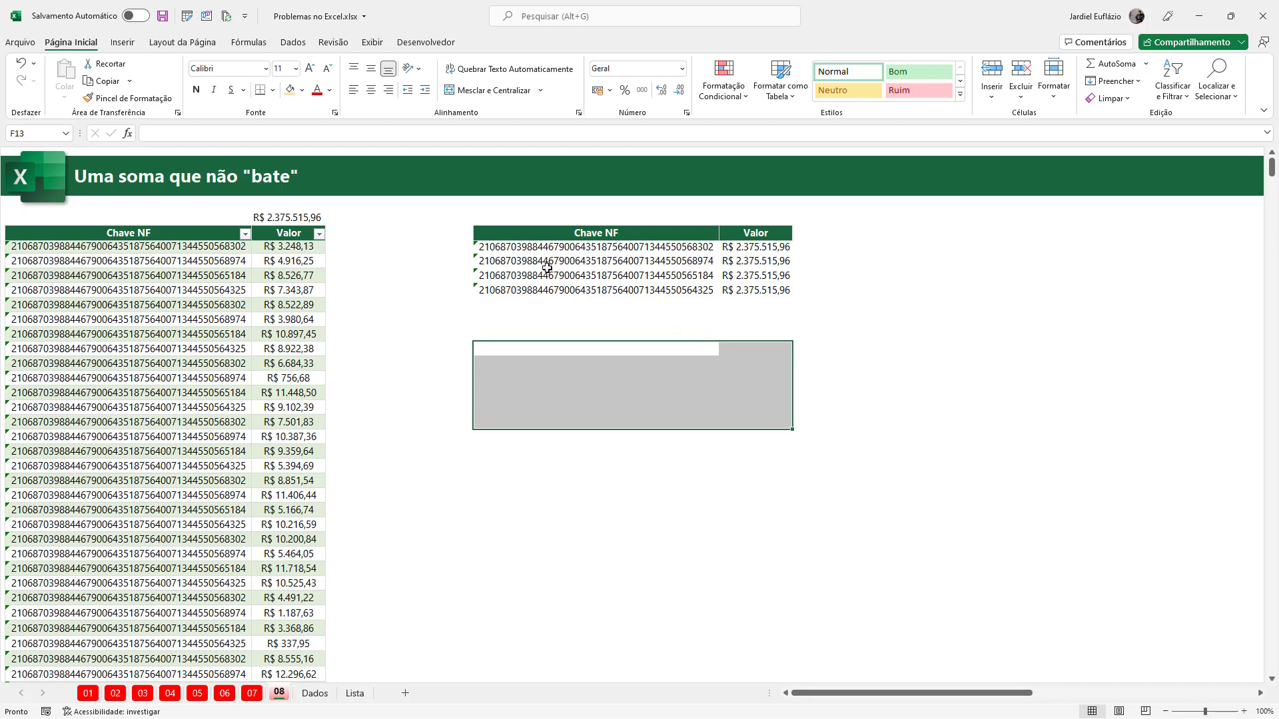
# - Inspect the full Chave NF content of cell F6 in edit mode, leaving it unchanged
pyautogui.click(483, 247)
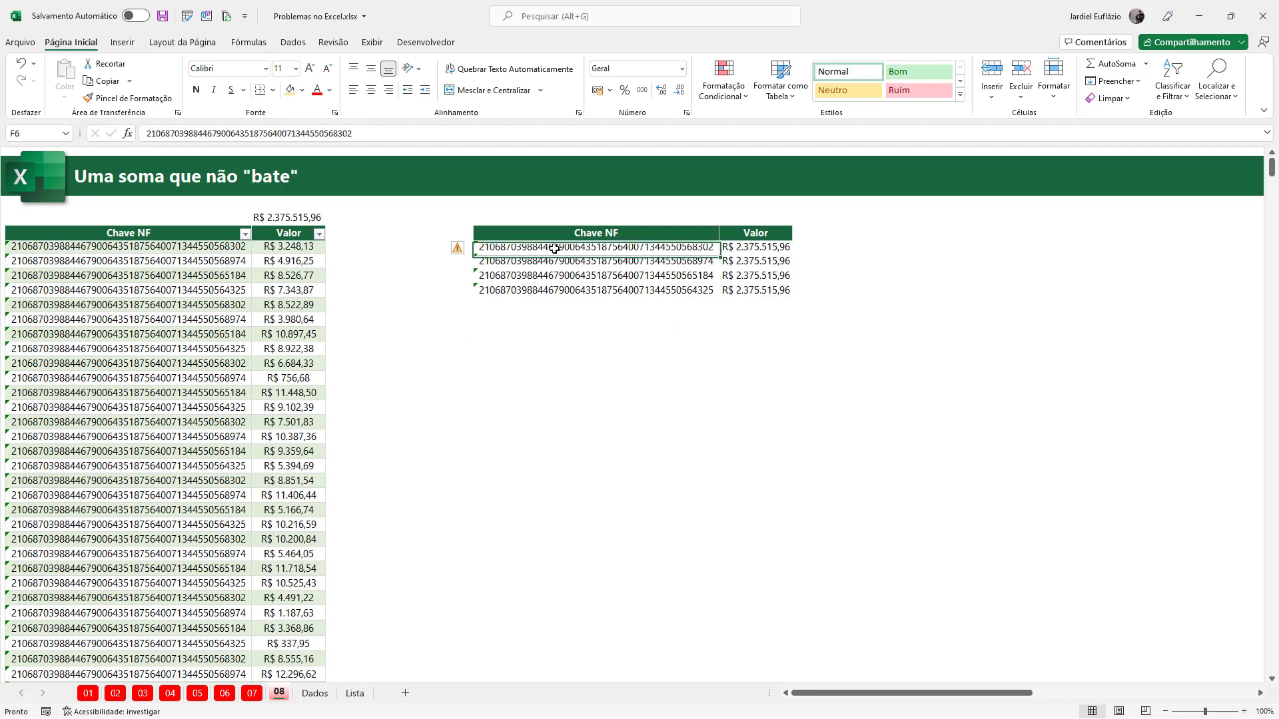
pyautogui.doubleClick(483, 248)
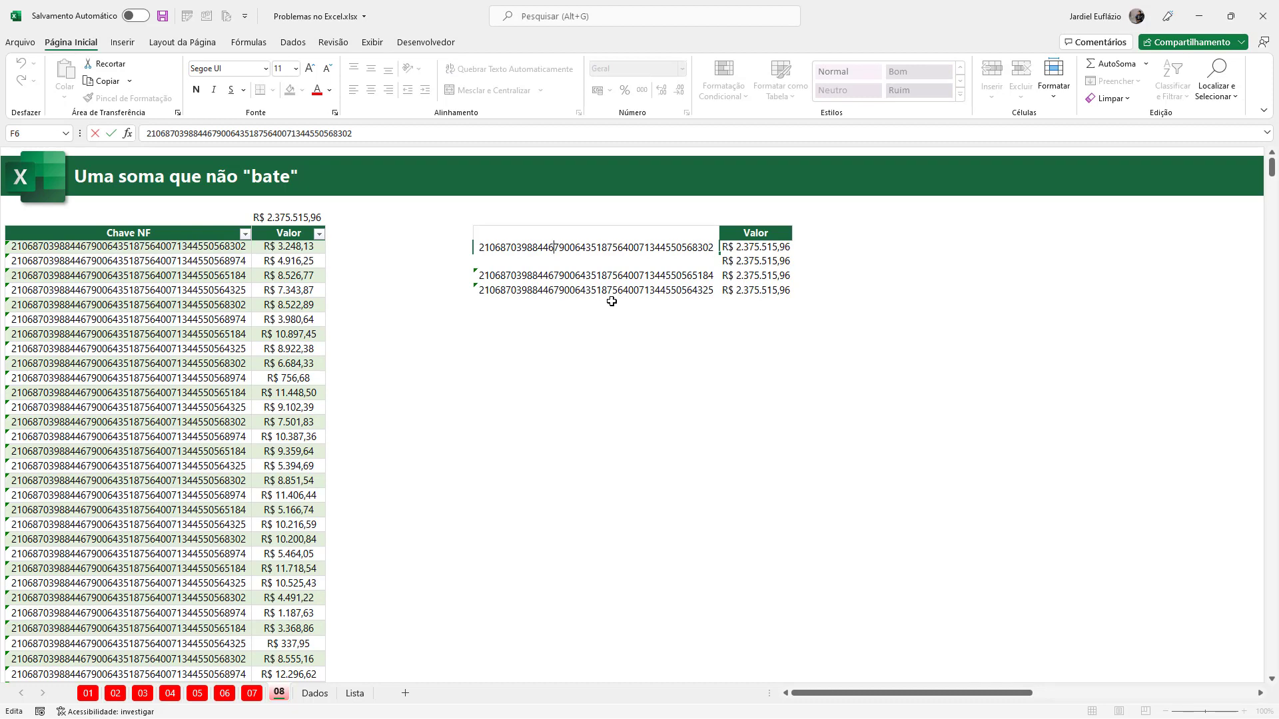
pyautogui.press('Escape')
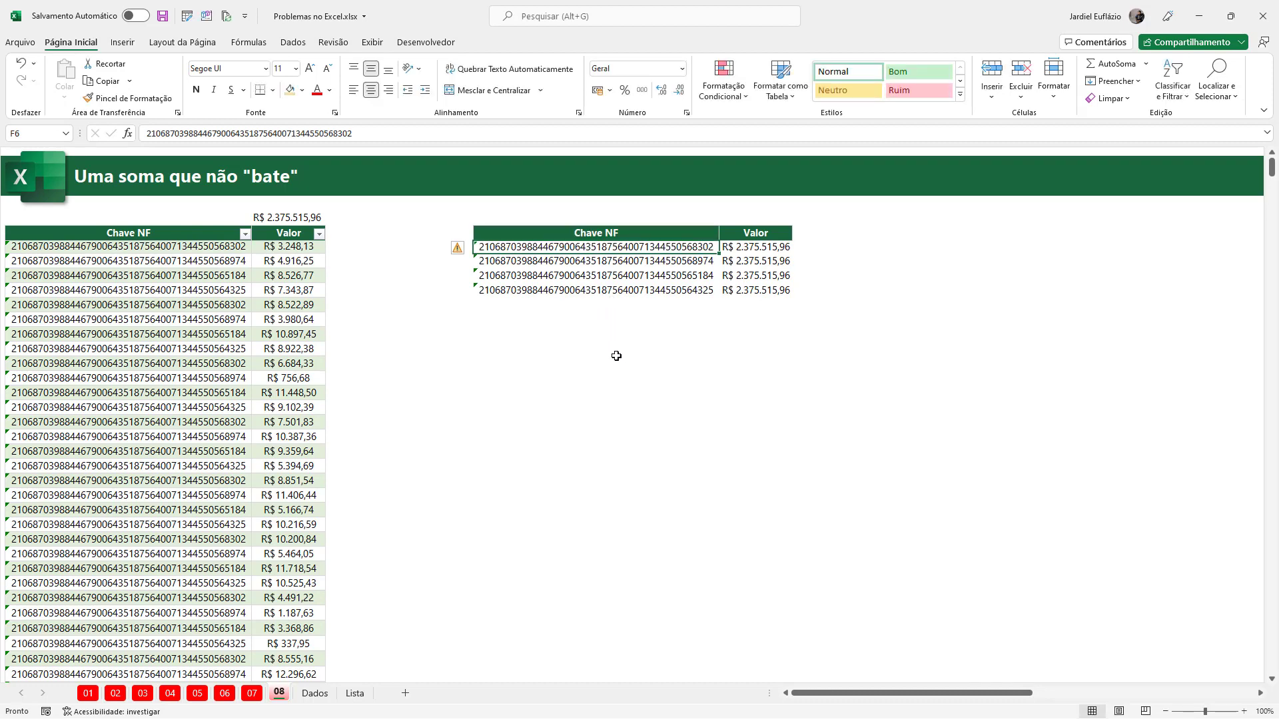
# - Try to colour the first 15 digits of the Chave NF key in cell F6 red
pyautogui.doubleClick(484, 247)
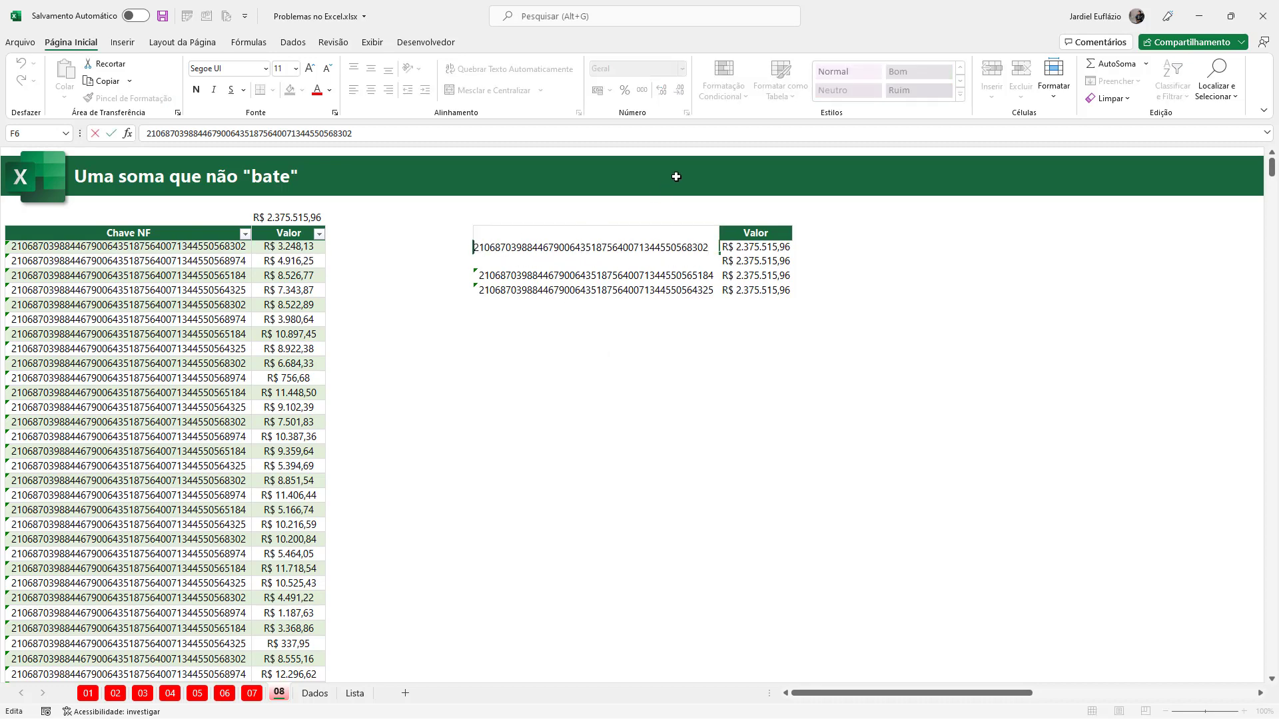
pyautogui.hotkey('shift', 'Right')
pyautogui.hotkey('shift', 'Right')
pyautogui.hotkey('shift', 'Right')
pyautogui.hotkey('shift', 'Right')
pyautogui.hotkey('shift', 'Right')
pyautogui.hotkey('shift', 'Right')
pyautogui.hotkey('shift', 'Right')
pyautogui.hotkey('shift', 'Right')
pyautogui.hotkey('shift', 'Right')
pyautogui.hotkey('shift', 'Right')
pyautogui.hotkey('shift', 'Right')
pyautogui.hotkey('shift', 'Right')
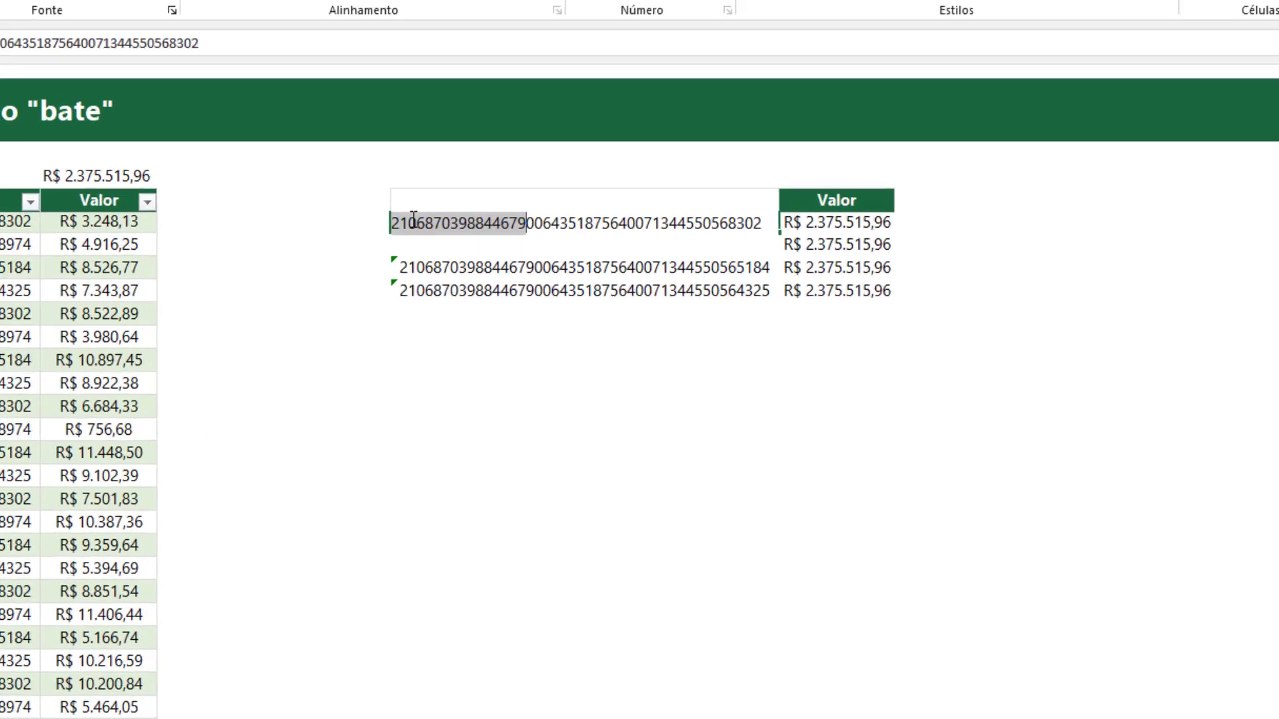
pyautogui.click(496, 247)
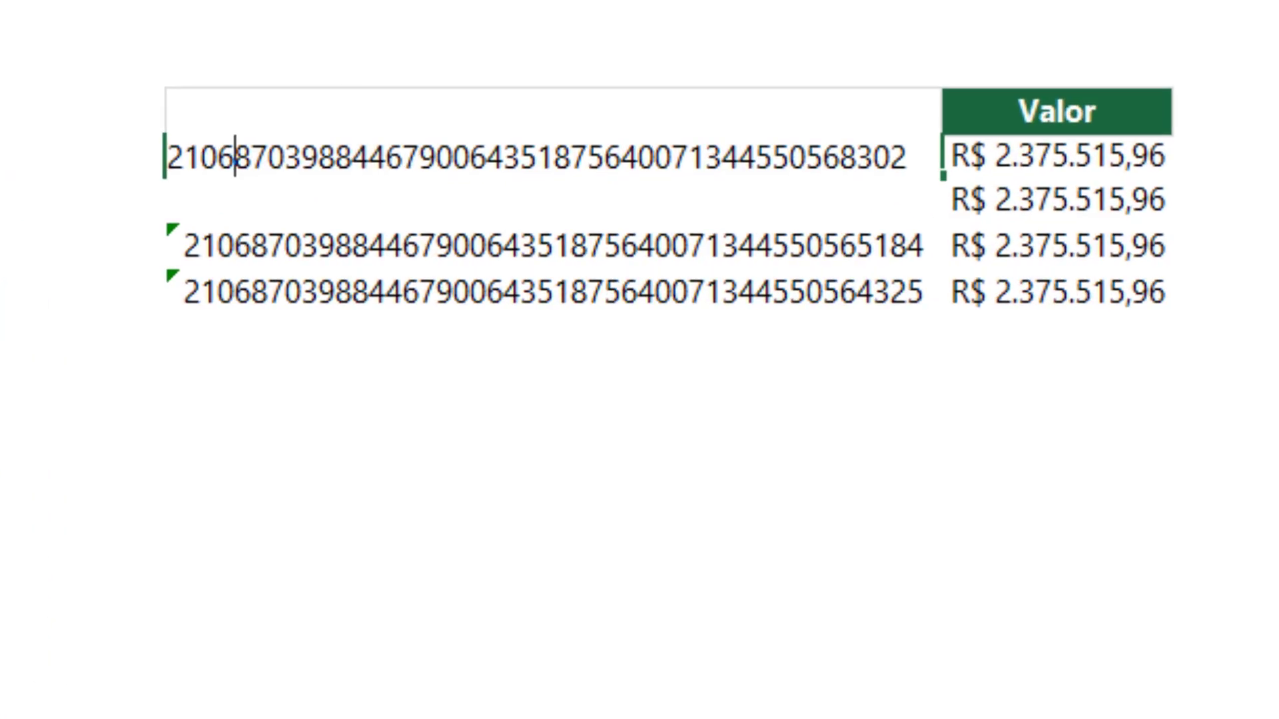
pyautogui.press('Home')
pyautogui.hotkey('shift', 'Right')
pyautogui.hotkey('shift', 'Right')
pyautogui.hotkey('shift', 'Right')
pyautogui.hotkey('shift', 'Right')
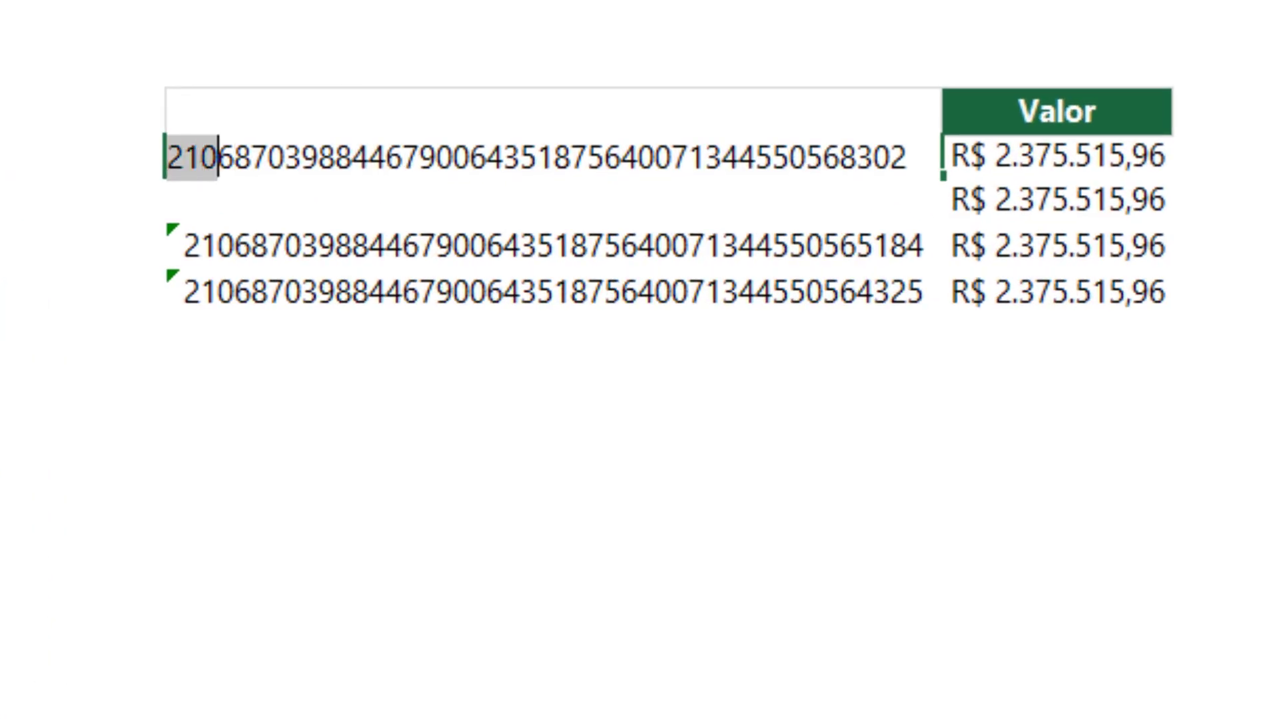
pyautogui.hotkey('shift', 'Right')
pyautogui.hotkey('shift', 'Right')
pyautogui.hotkey('shift', 'Right')
pyautogui.hotkey('shift', 'Right')
pyautogui.hotkey('shift', 'Right')
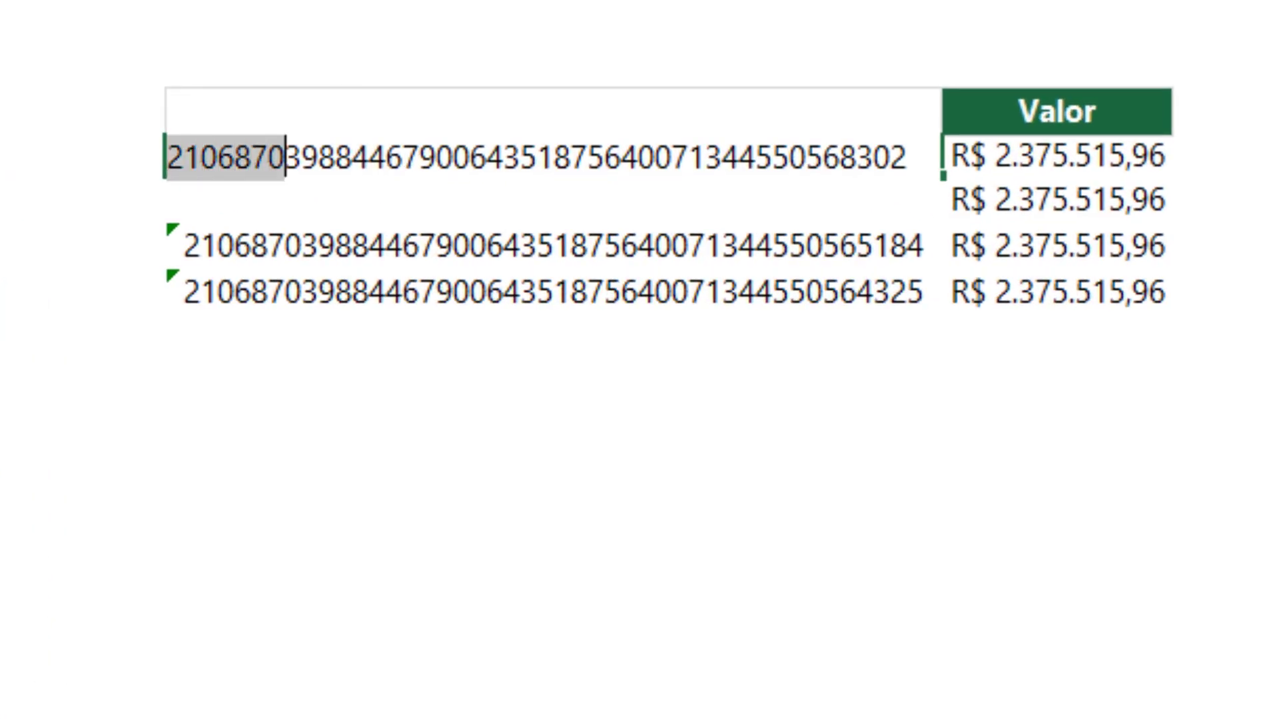
pyautogui.hotkey('shift', 'Right')
pyautogui.hotkey('shift', 'Right')
pyautogui.hotkey('shift', 'Right')
pyautogui.hotkey('shift', 'Right')
pyautogui.hotkey('shift', 'Right')
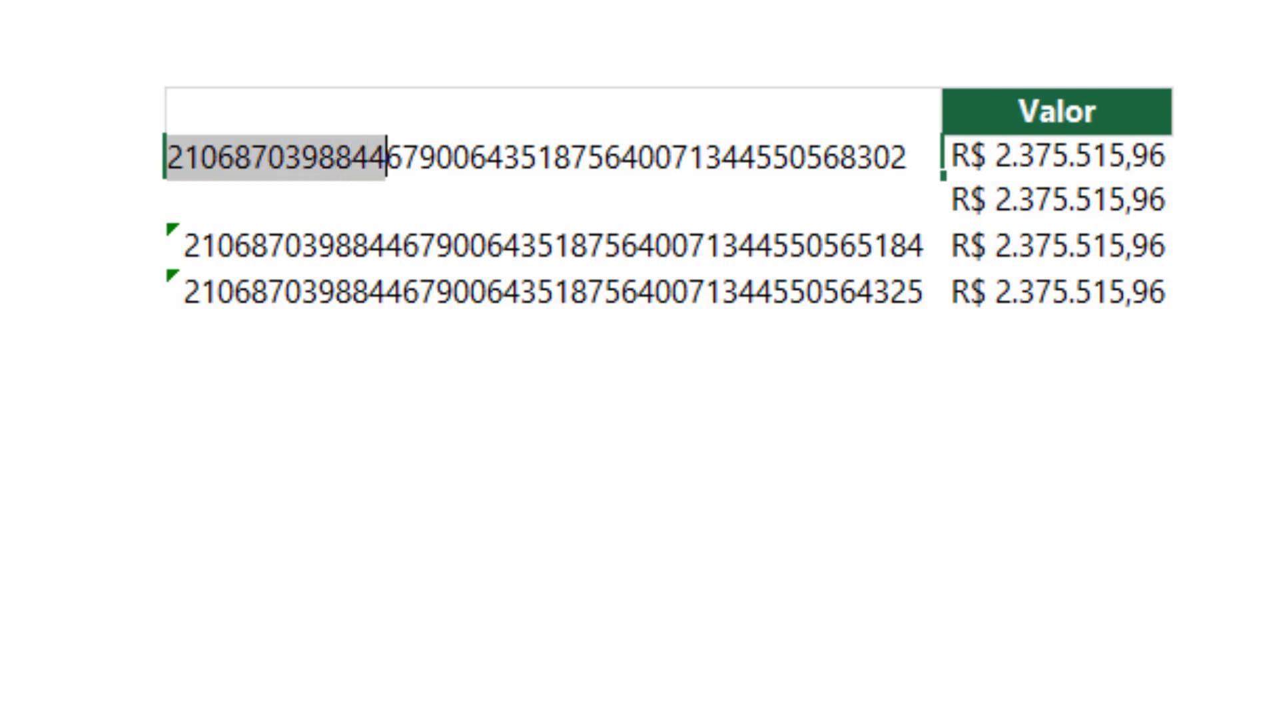
pyautogui.hotkey('shift', 'Right')
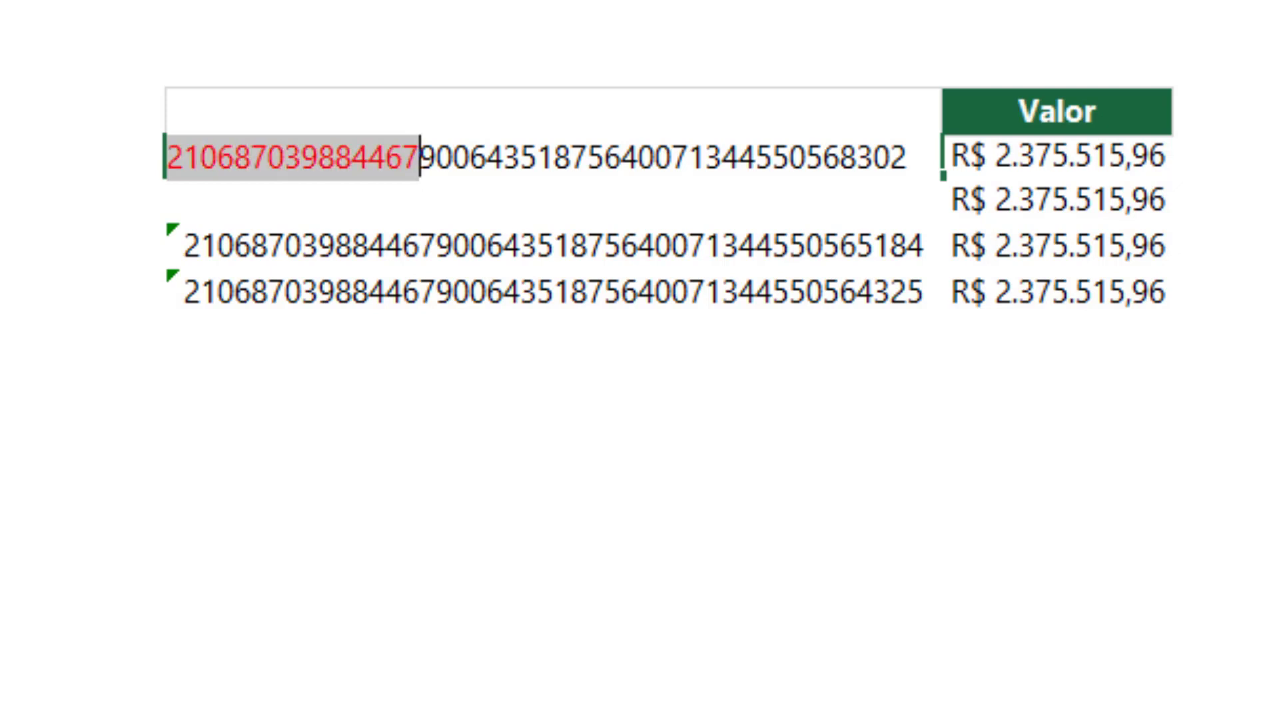
pyautogui.click(664, 573)
# - Check the stored content of cell F6 in edit mode and undo its last edits
pyautogui.doubleClick(568, 157)
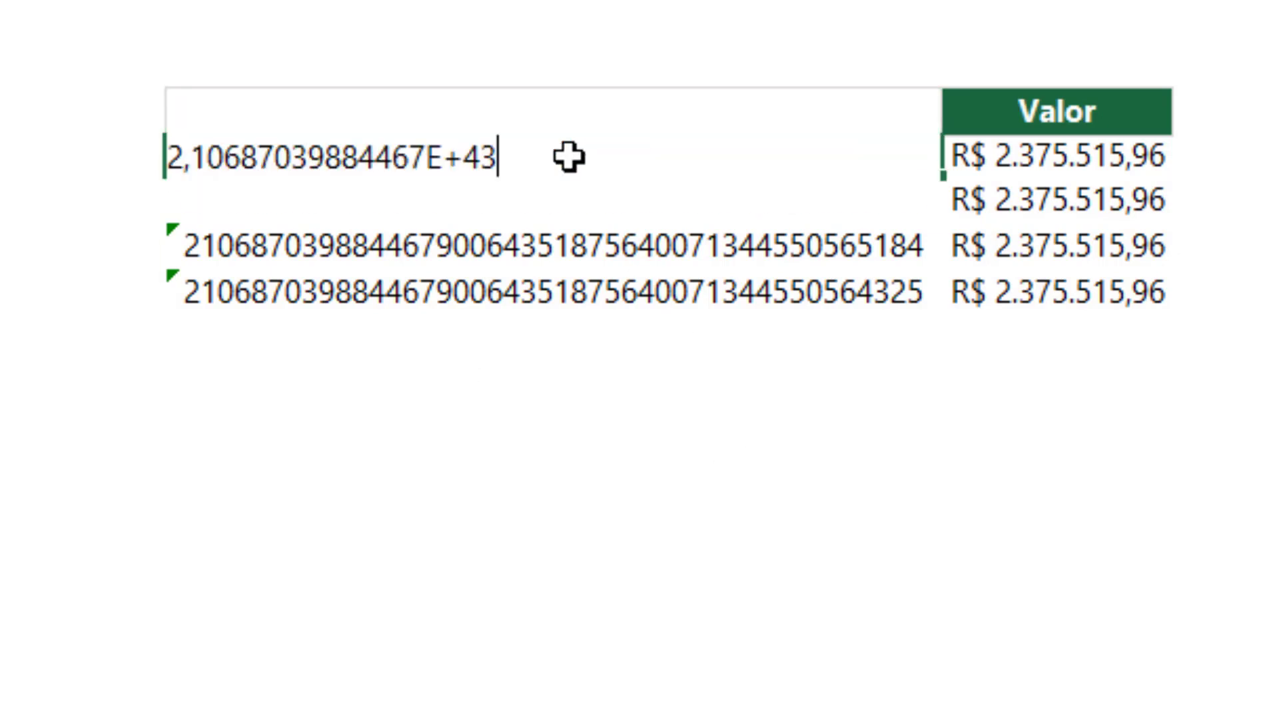
pyautogui.press('Escape')
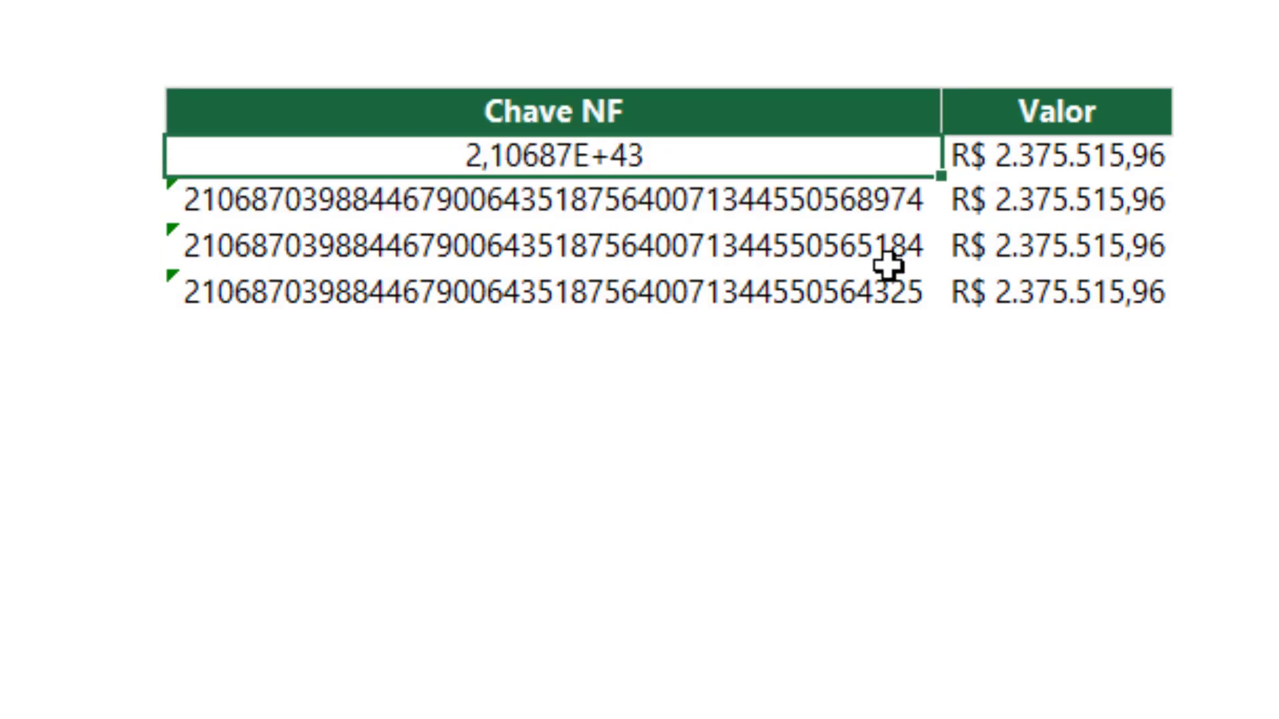
pyautogui.hotkey('ctrl', 'z')
pyautogui.doubleClick(177, 157)
pyautogui.hotkey('ctrl', 'Return')
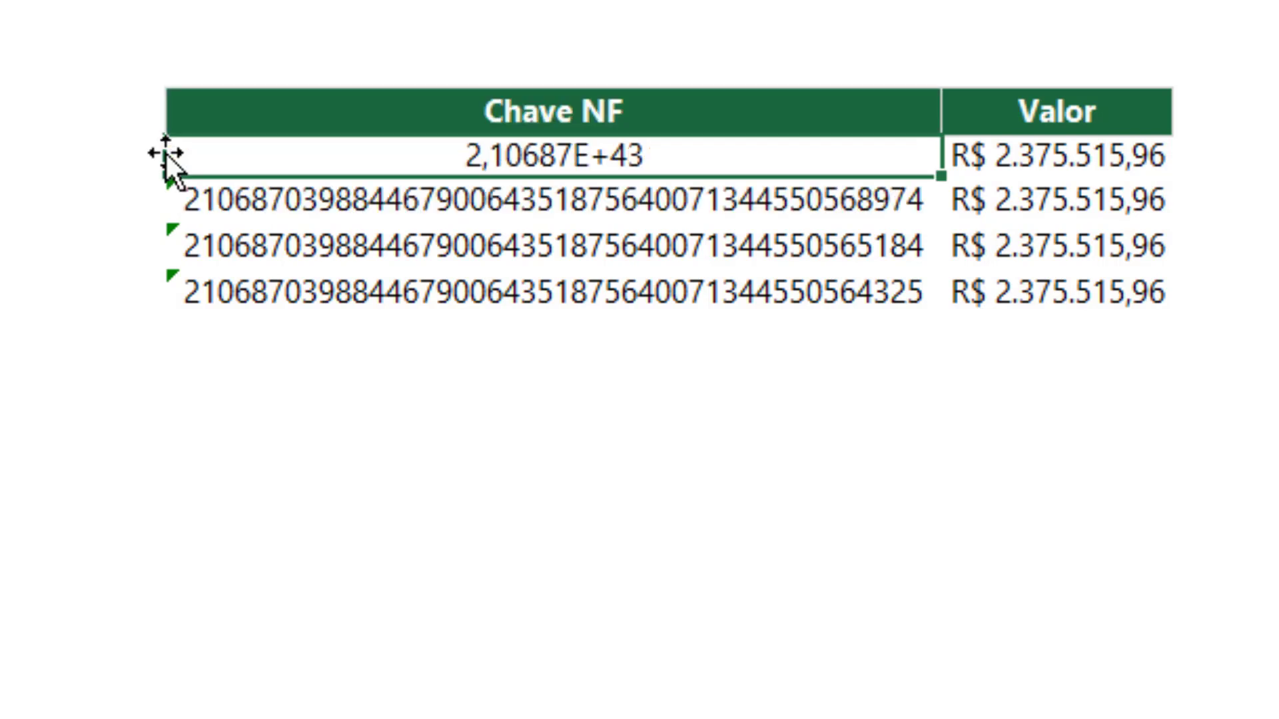
pyautogui.hotkey('ctrl', 'z')
# - Add a leading apostrophe to the Chave NF key in cell F6 so it is stored as text
pyautogui.doubleClick(279, 143)
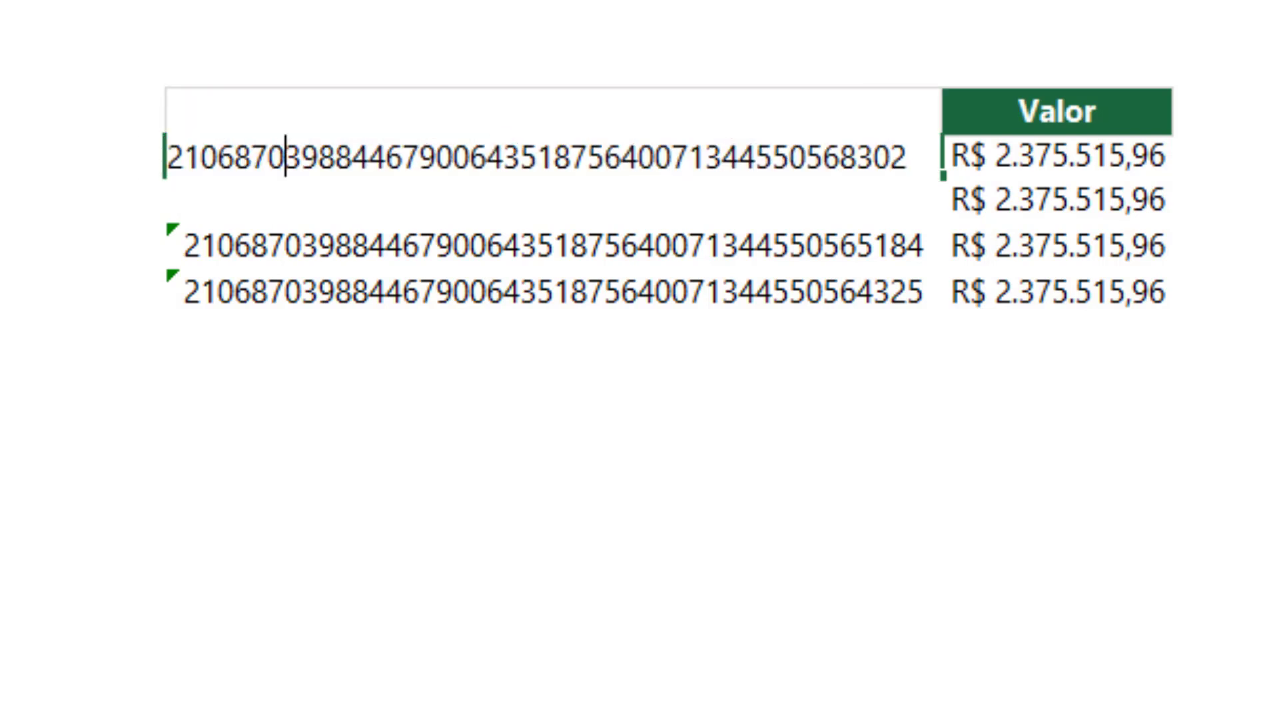
pyautogui.press('Home')
pyautogui.write("'")
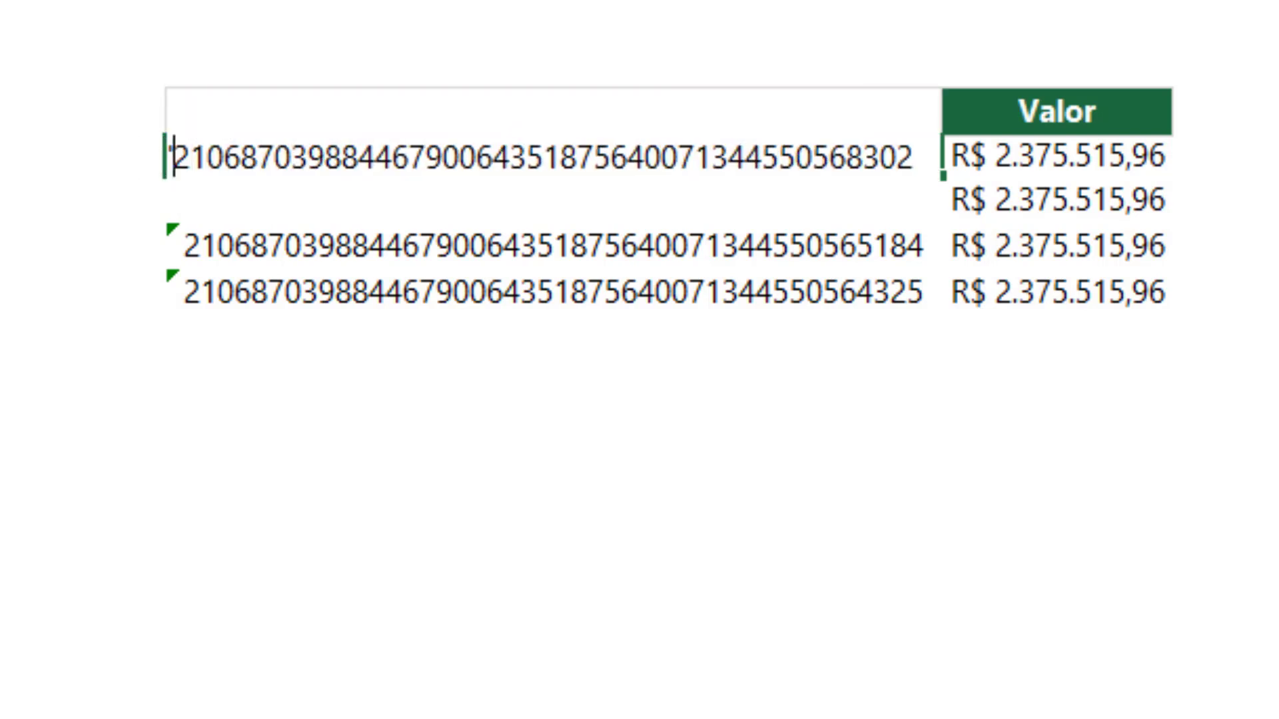
# - Colour only the first 15 digits after the apostrophe in cell F6 red
pyautogui.hotkey('shift', 'Right')
pyautogui.hotkey('shift', 'Right')
pyautogui.hotkey('shift', 'Right')
pyautogui.hotkey('shift', 'Right')
pyautogui.hotkey('shift', 'Right')
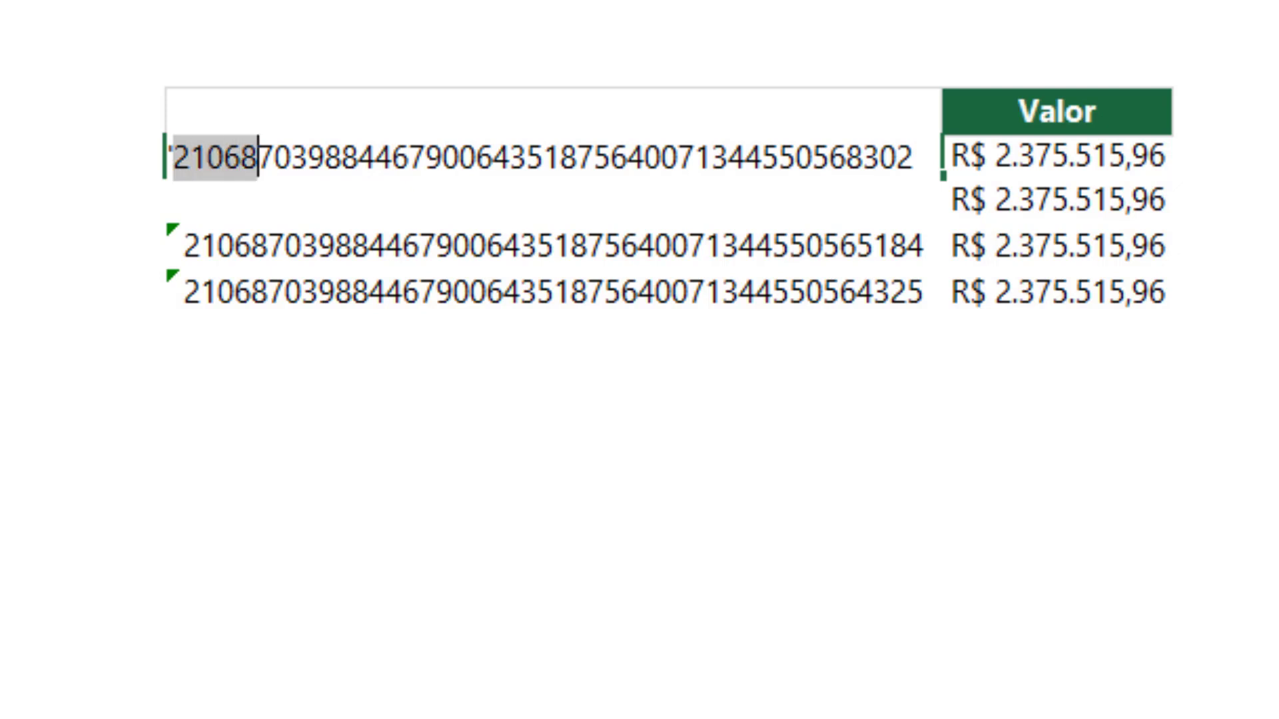
pyautogui.hotkey('shift', 'Right')
pyautogui.hotkey('shift', 'Right')
pyautogui.hotkey('shift', 'Right')
pyautogui.hotkey('shift', 'Right')
pyautogui.hotkey('shift', 'Right')
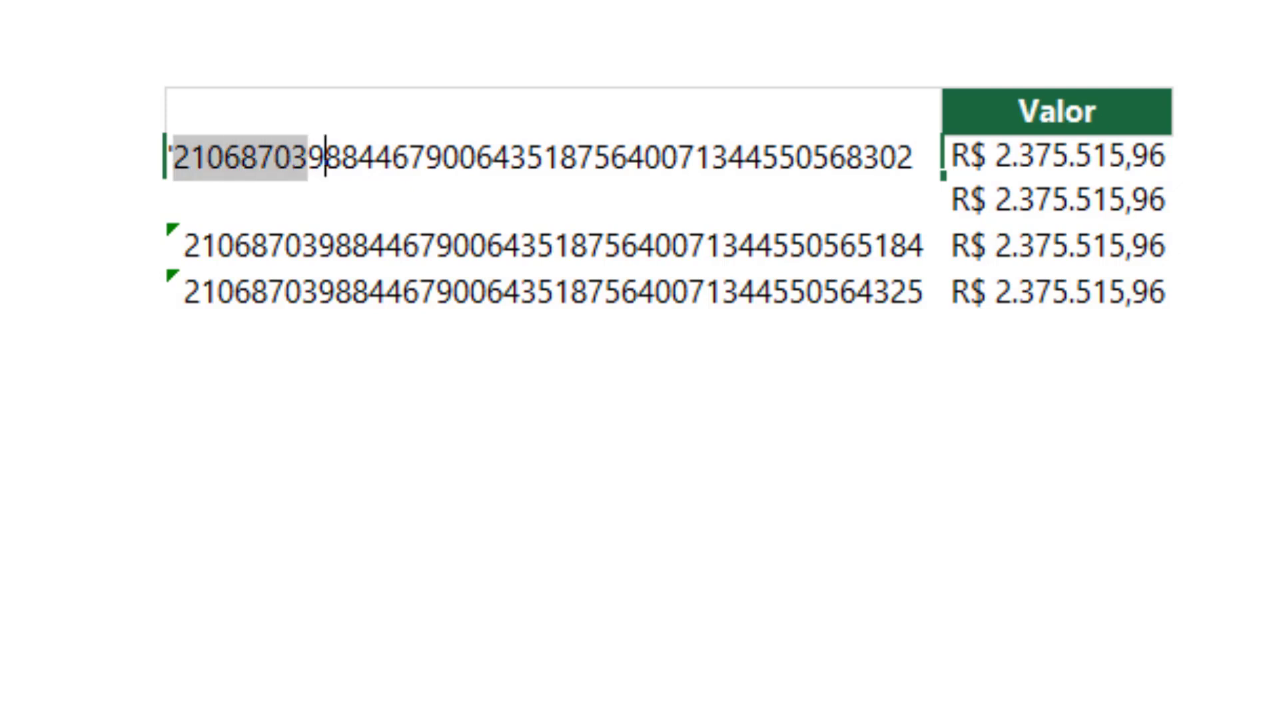
pyautogui.hotkey('shift', 'Right')
pyautogui.hotkey('shift', 'Right')
pyautogui.hotkey('shift', 'Right')
pyautogui.hotkey('shift', 'Right')
pyautogui.hotkey('shift', 'Right')
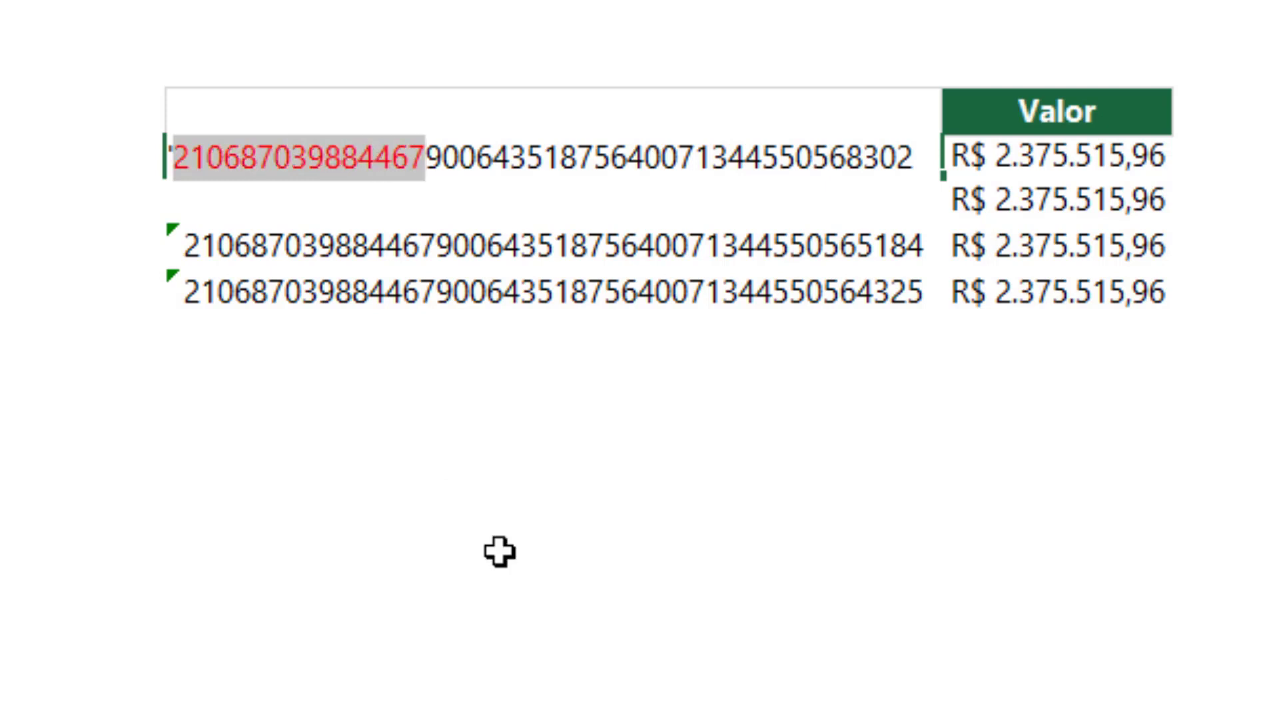
pyautogui.click(528, 586)
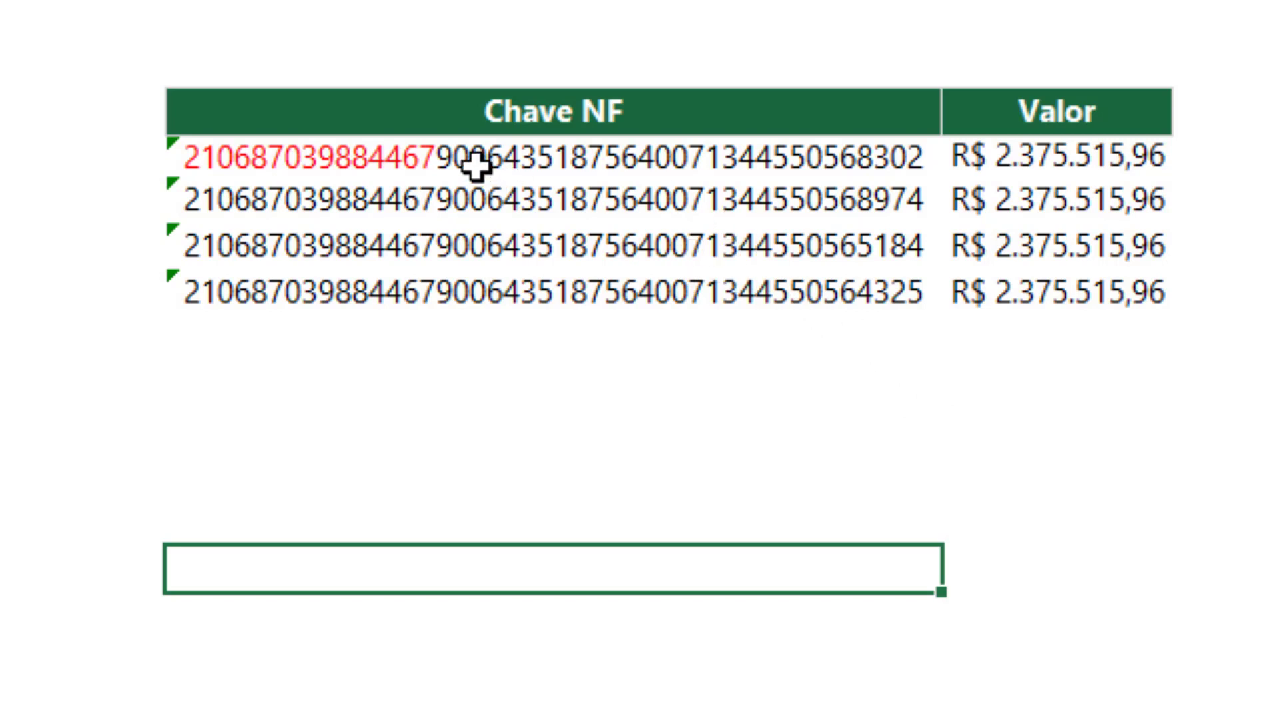
# - Colour the last four digits of the Chave NF key in cell F6 red
pyautogui.doubleClick(477, 161)
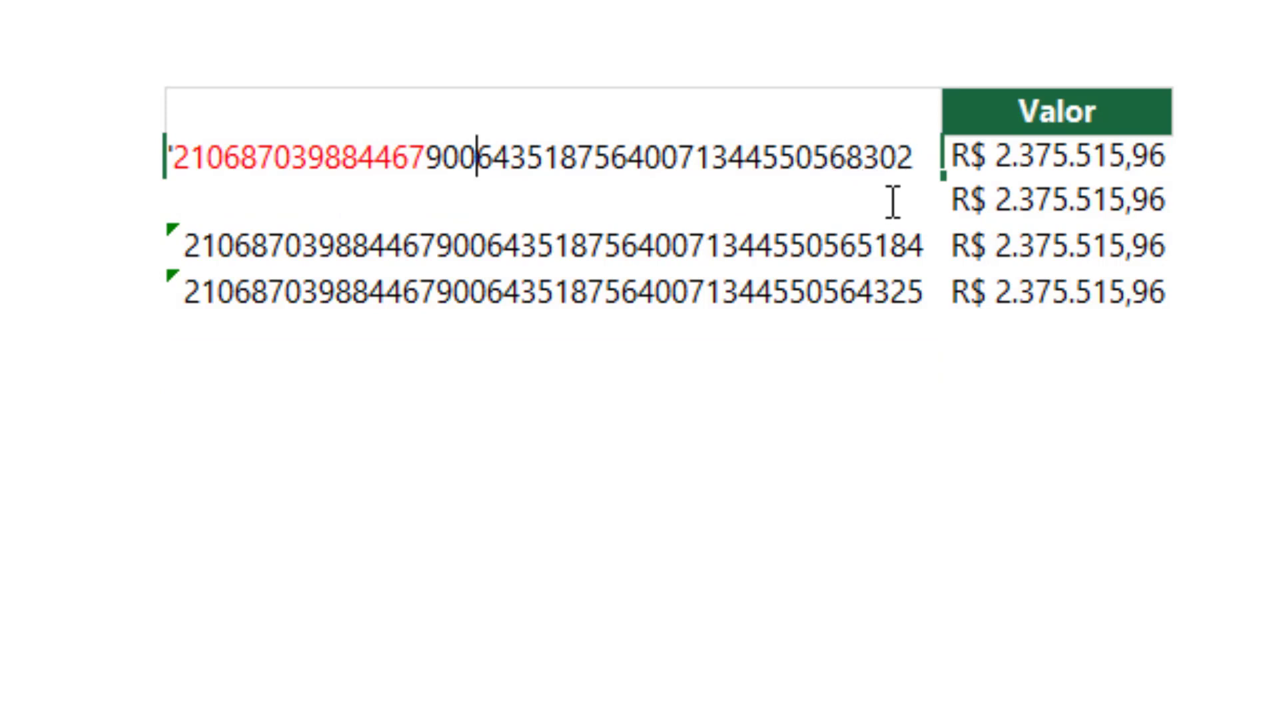
pyautogui.moveTo(847, 158); pyautogui.dragTo(917, 163)
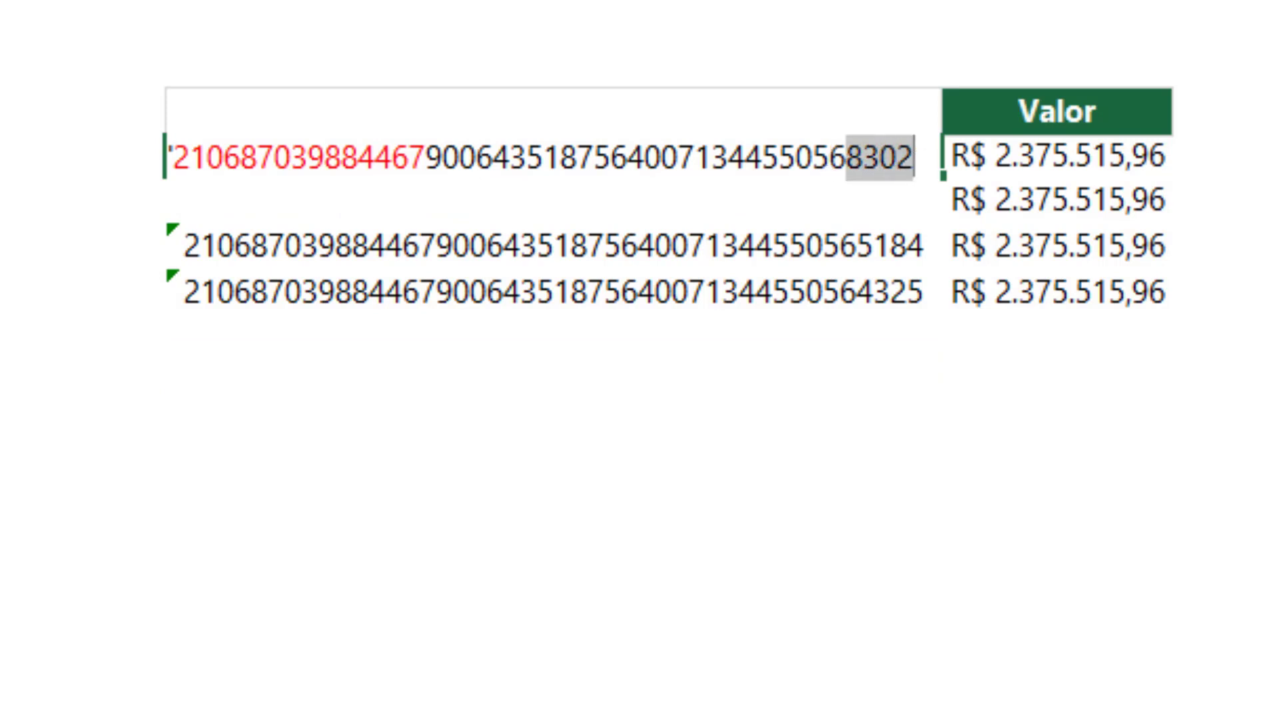
pyautogui.click(949, 470)
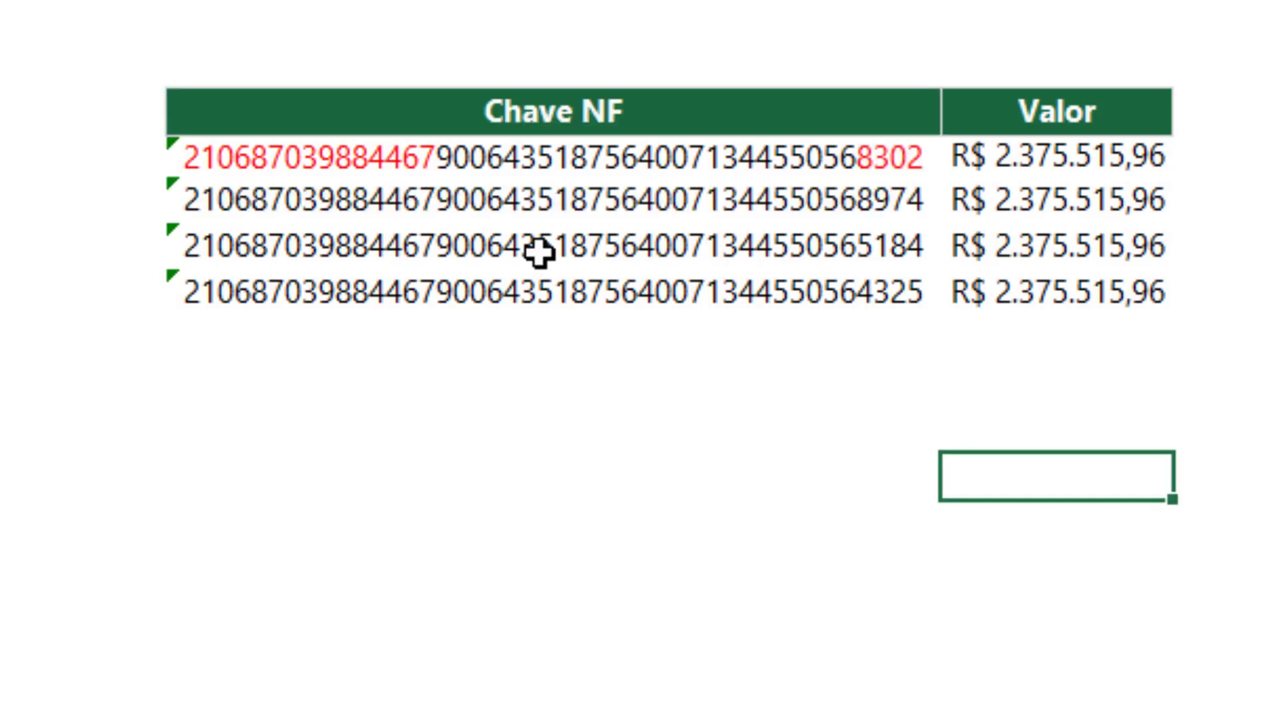
# - Set the first 15 digits of the key in cell F6 back to black
pyautogui.doubleClick(431, 159)
pyautogui.moveTo(428, 158); pyautogui.dragTo(165, 157)
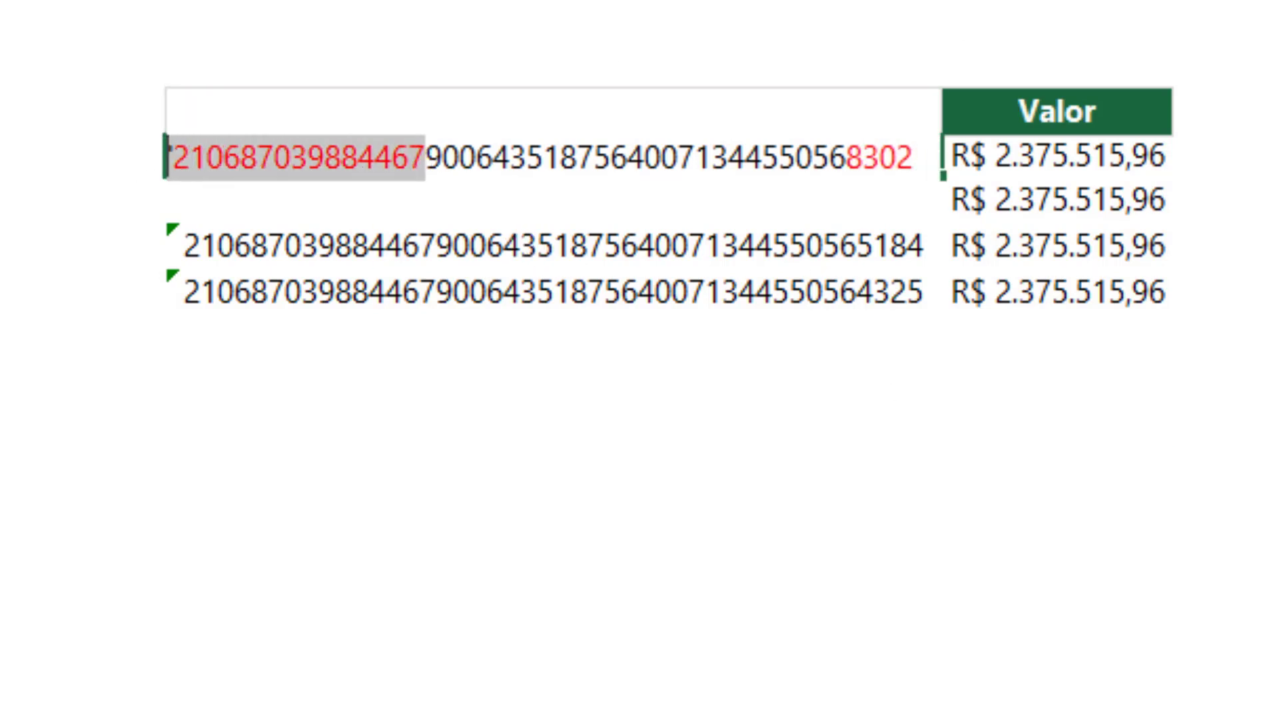
pyautogui.click(500, 235)
# - Prefix the Chave NF key in cell F7 with an apostrophe and colour its last four digits red
pyautogui.doubleClick(384, 200)
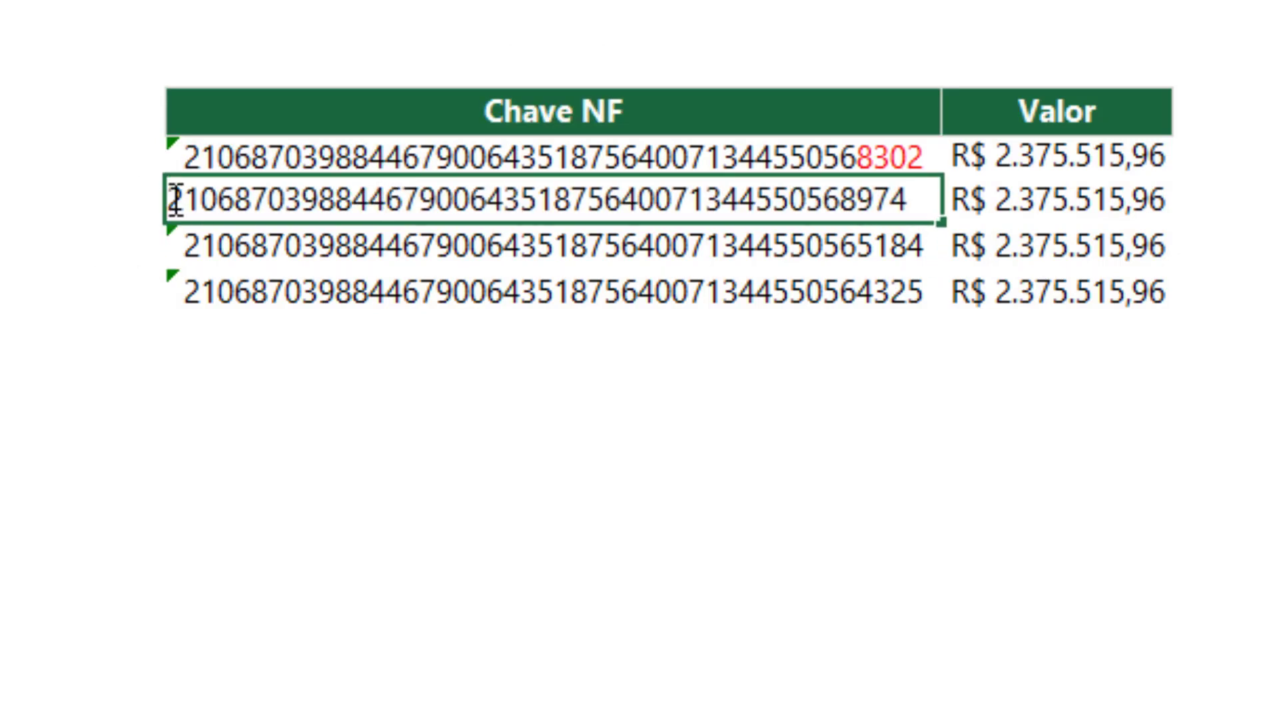
pyautogui.write("'")
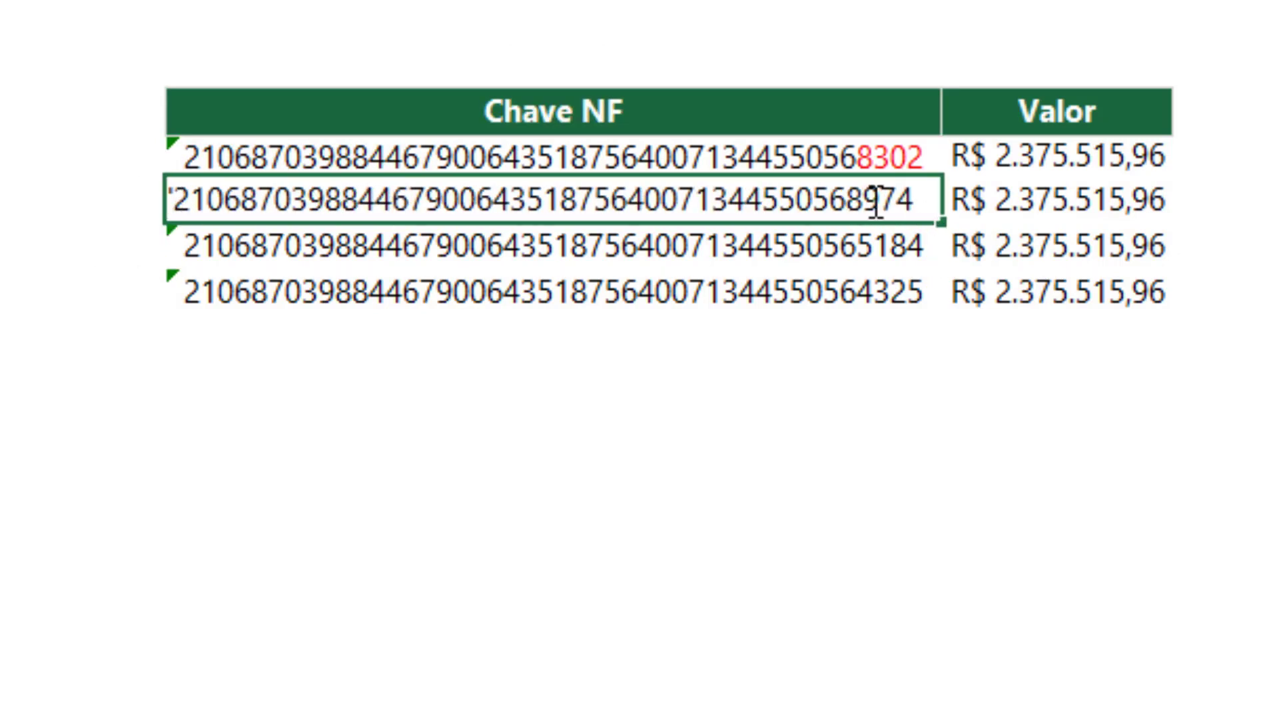
pyautogui.moveTo(845, 200); pyautogui.dragTo(918, 212)
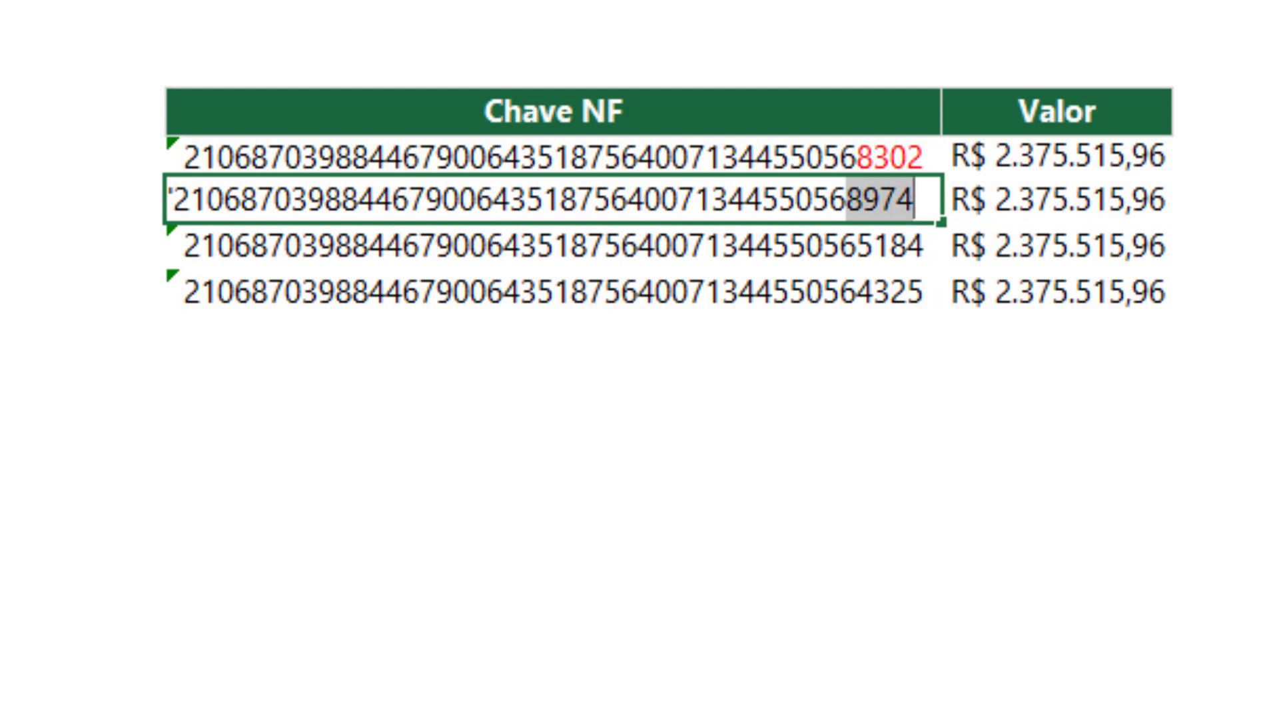
pyautogui.hotkey('alt', 'h')
pyautogui.press('f')
pyautogui.press('c')
pyautogui.press('Return')
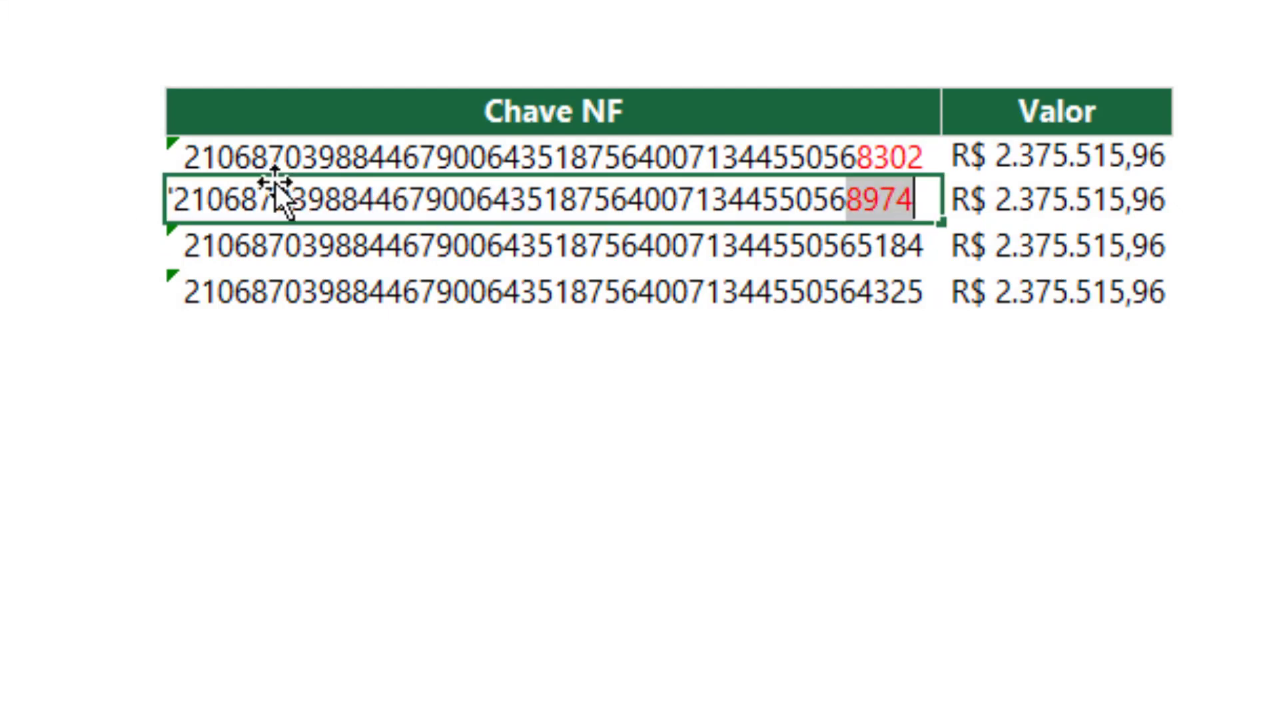
# - Prefix the Chave NF key in cell F8 with an apostrophe and colour its last four digits red
pyautogui.doubleClick(494, 251)
pyautogui.click(172, 244)
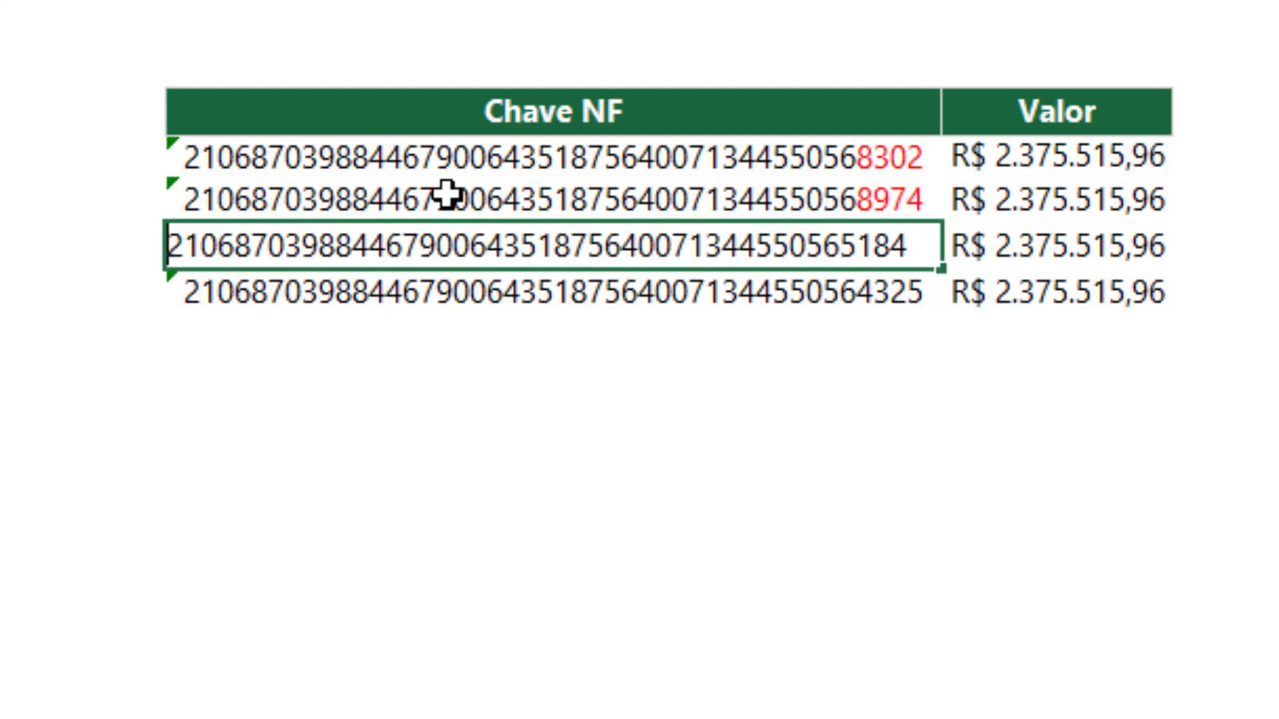
pyautogui.write("'")
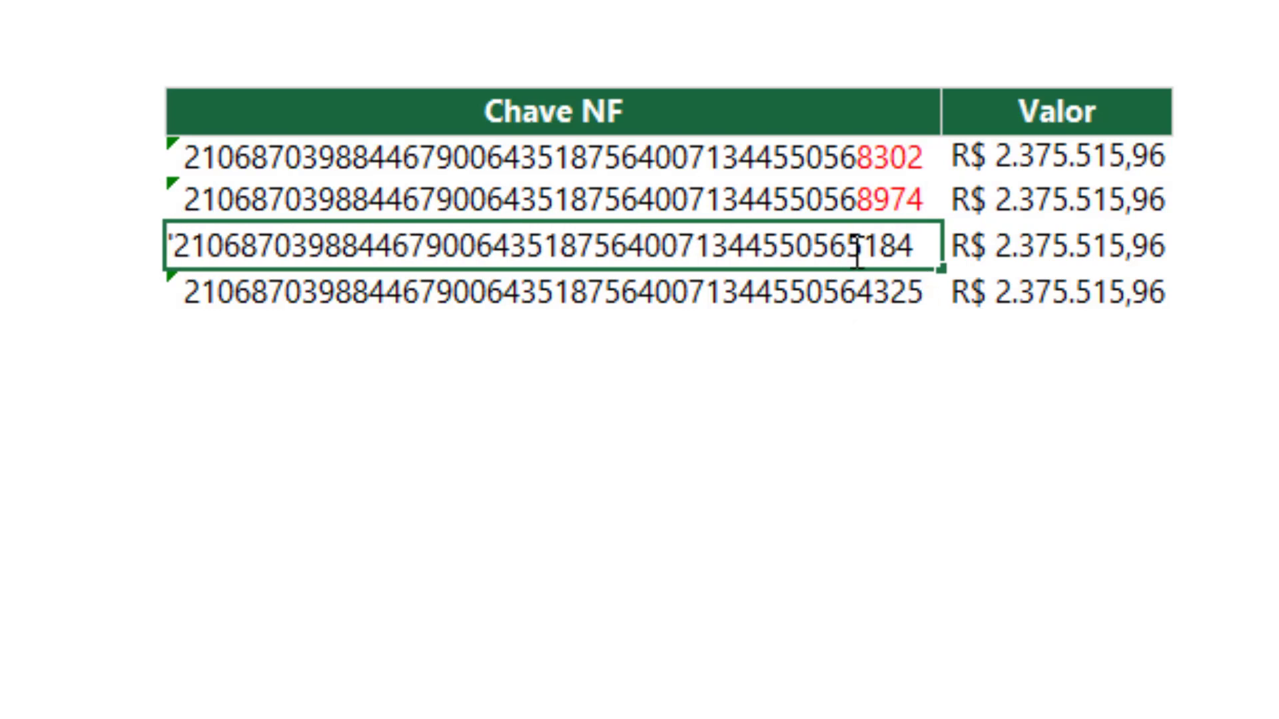
pyautogui.moveTo(846, 246); pyautogui.dragTo(915, 246)
pyautogui.hotkey('alt', 'h')
pyautogui.press('f')
pyautogui.press('c')
pyautogui.press('Return')
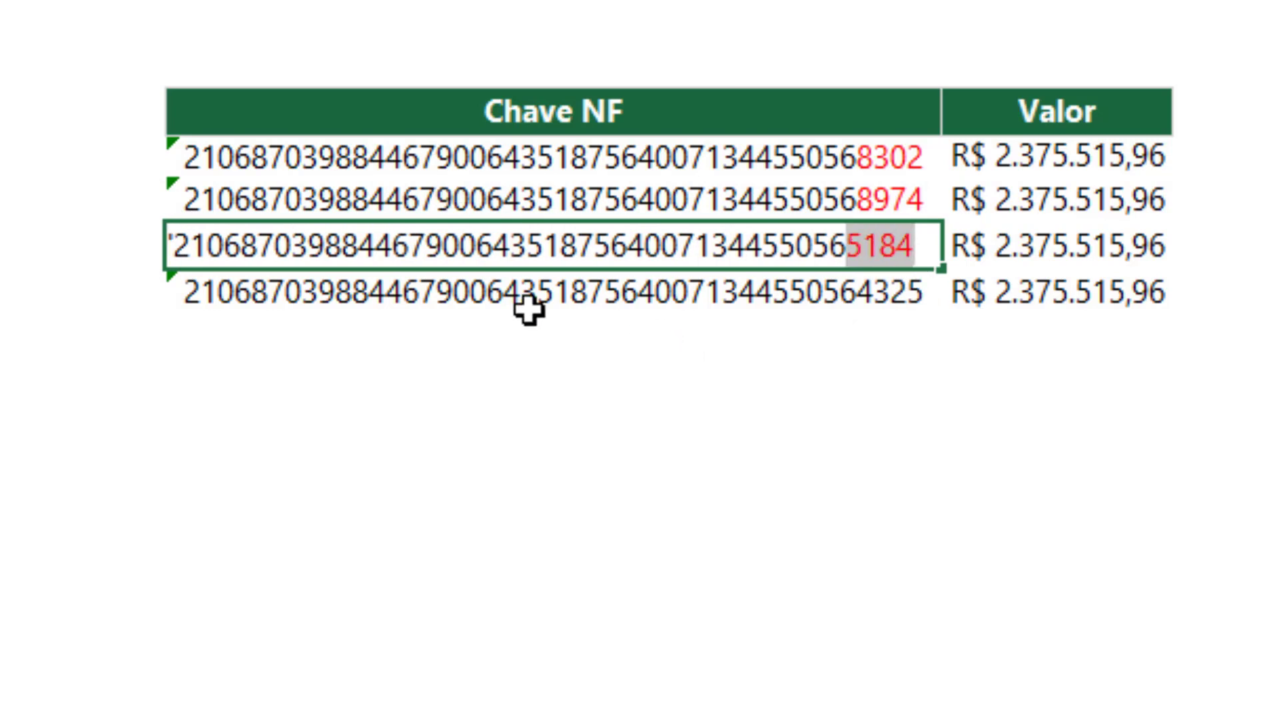
# - Prefix the Chave NF key in cell F9 with an apostrophe and colour its last four digits red
pyautogui.doubleClick(471, 292)
pyautogui.click(175, 291)
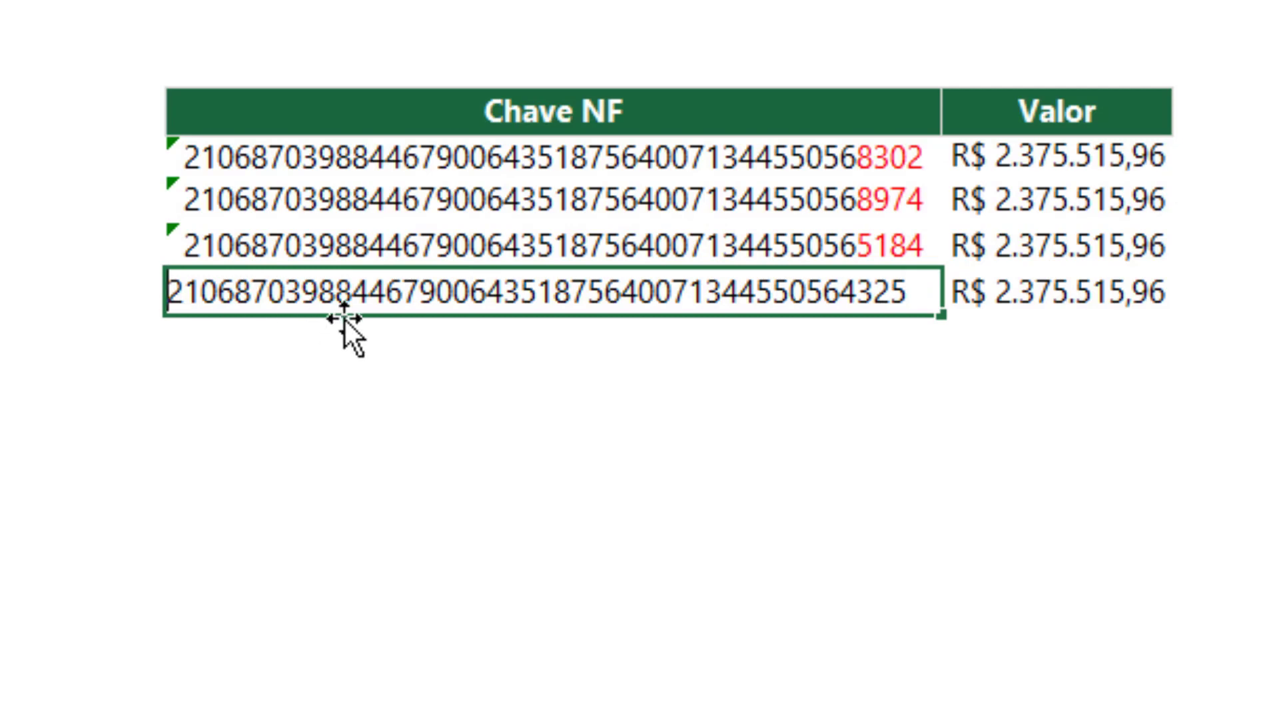
pyautogui.write("'")
pyautogui.moveTo(846, 291); pyautogui.dragTo(933, 293)
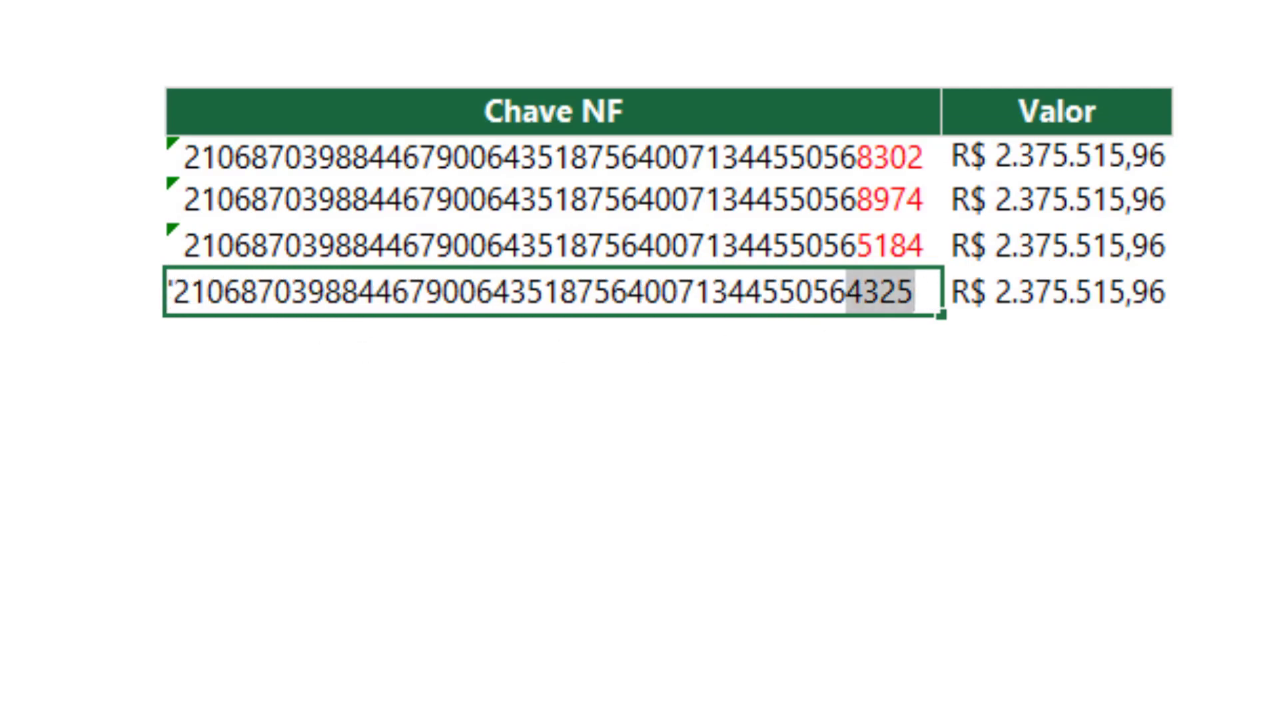
pyautogui.hotkey('alt', 'h')
pyautogui.press('f')
pyautogui.press('c')
pyautogui.press('Return')
pyautogui.click(851, 437)
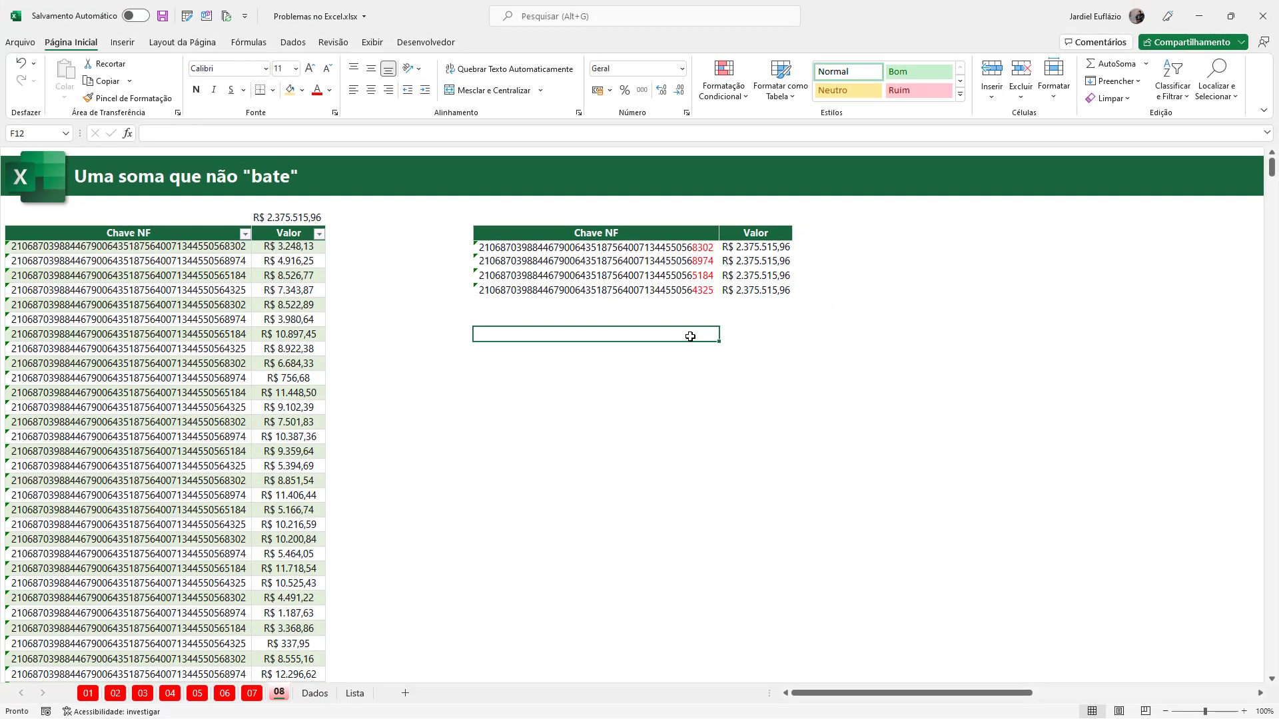
# - Review the four Chave NF keys of the summary in cells F6:F9
pyautogui.press('Up')
pyautogui.press('Up')
pyautogui.press('Up')
pyautogui.press('Up')
pyautogui.press('Up')
pyautogui.press('Up')
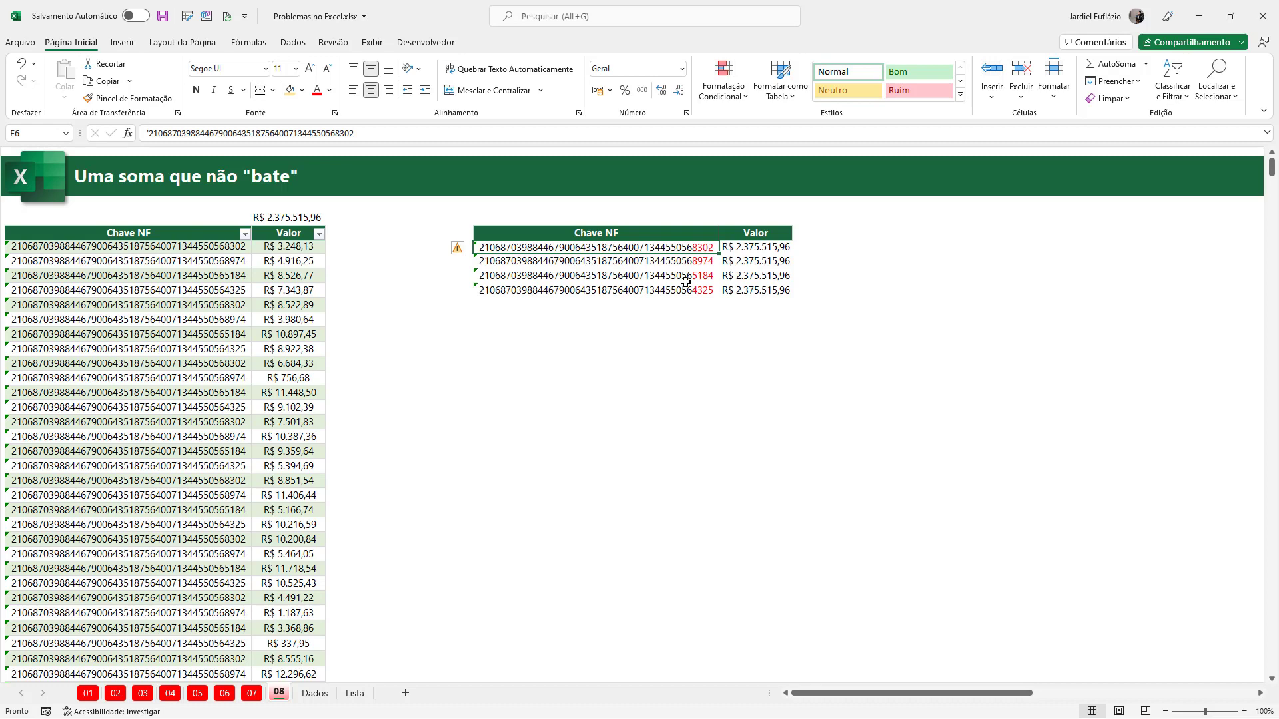
pyautogui.moveTo(621, 291); pyautogui.dragTo(588, 249)
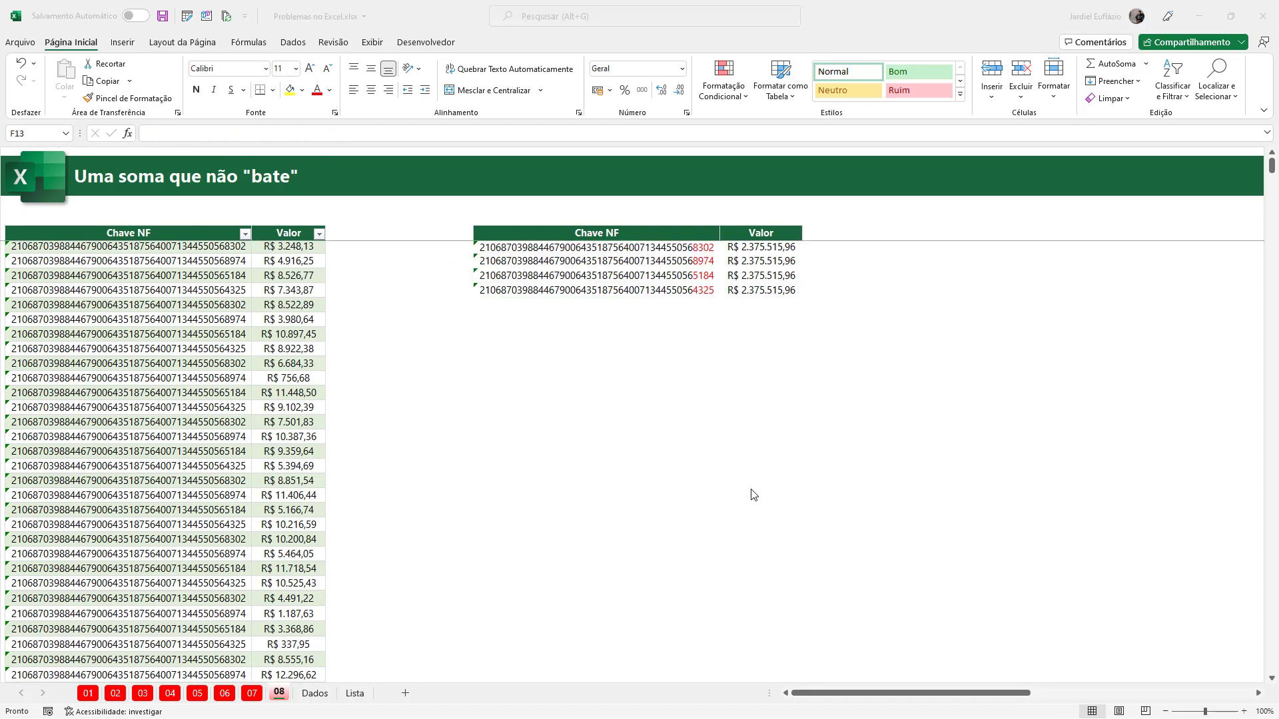
# - Add a conditional formatting rule to the summary keys in F6:F9 that gives duplicate values a blue fill
pyautogui.moveTo(613, 248); pyautogui.dragTo(614, 291)
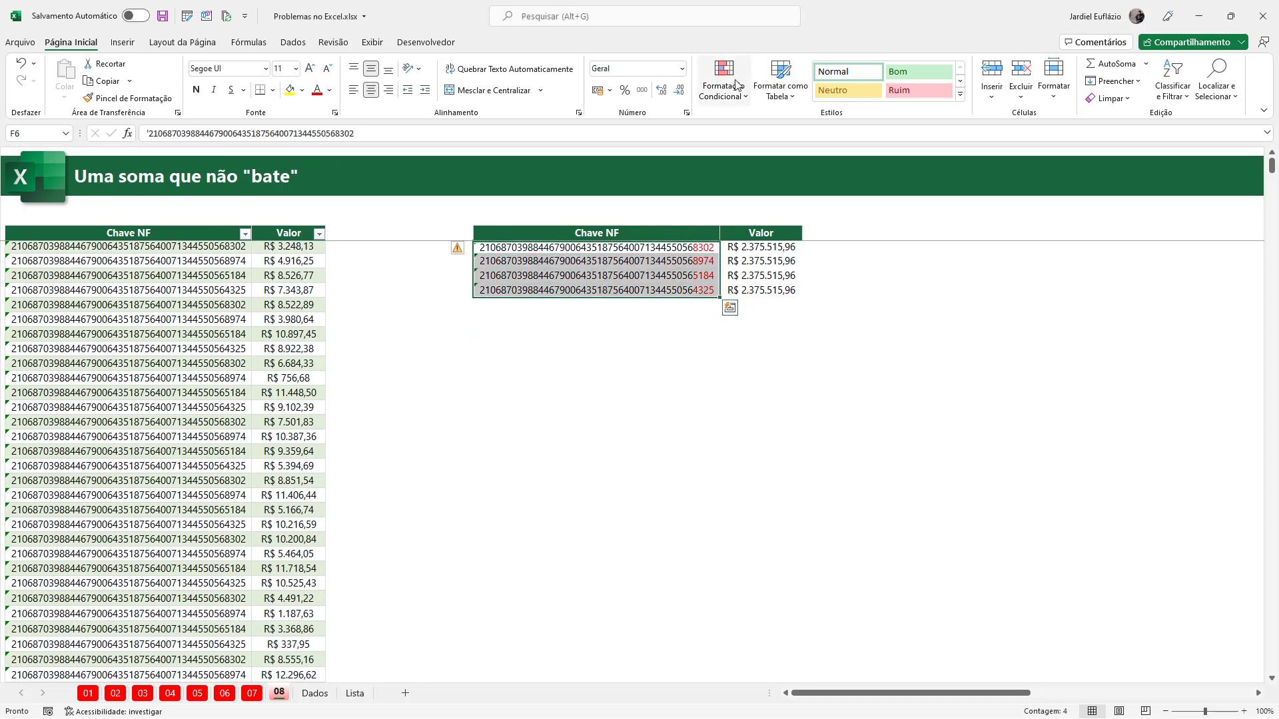
pyautogui.click(730, 92)
pyautogui.click(756, 282)
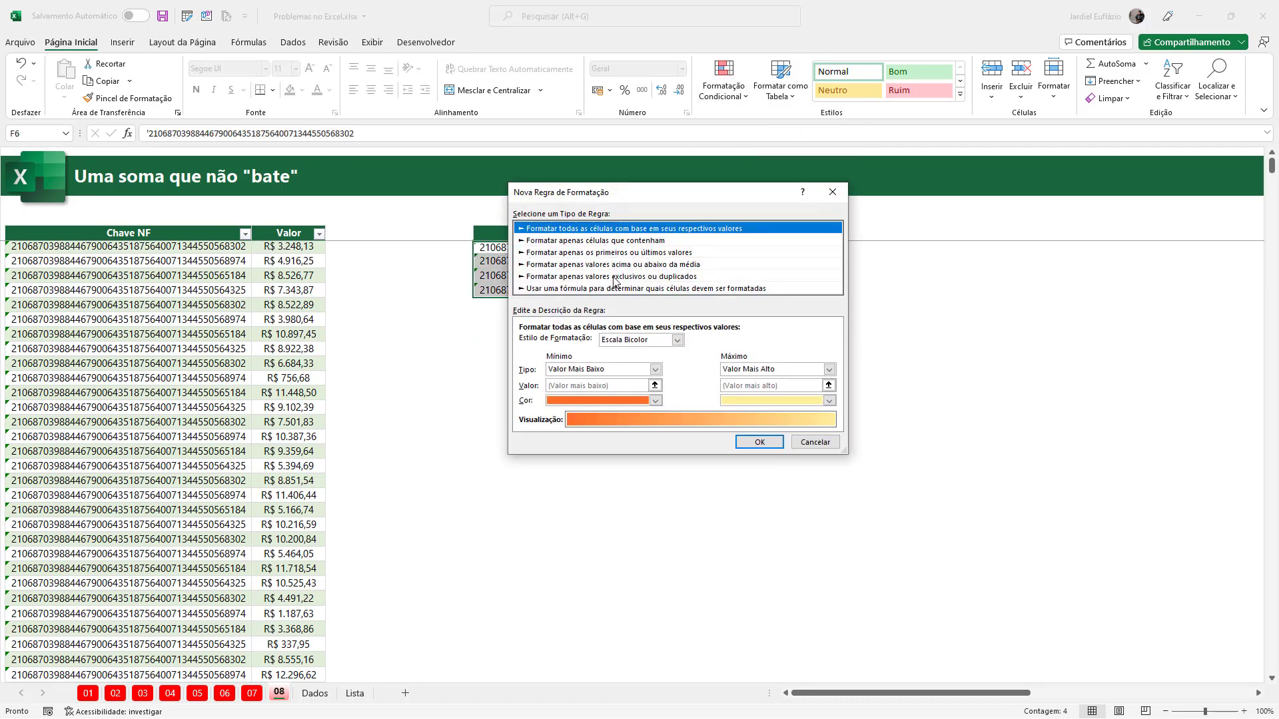
pyautogui.click(616, 277)
pyautogui.moveTo(708, 193); pyautogui.dragTo(752, 367)
pyautogui.click(855, 559)
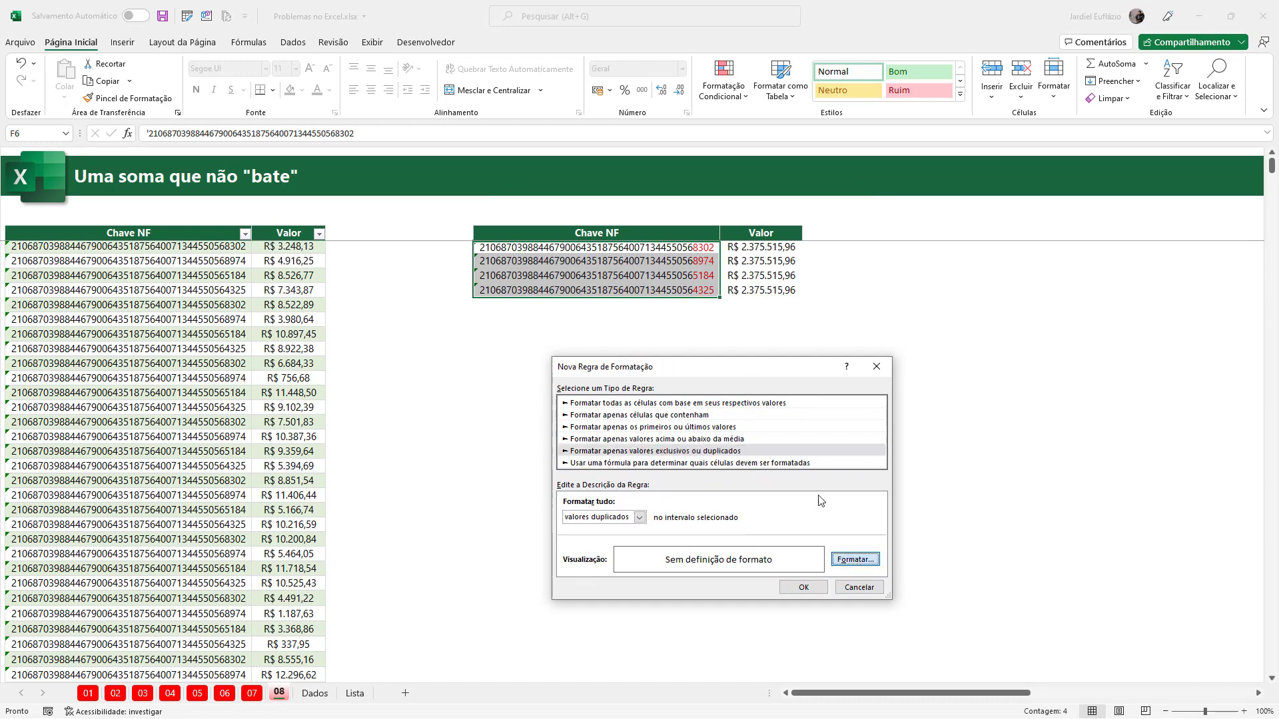
pyautogui.click(643, 157)
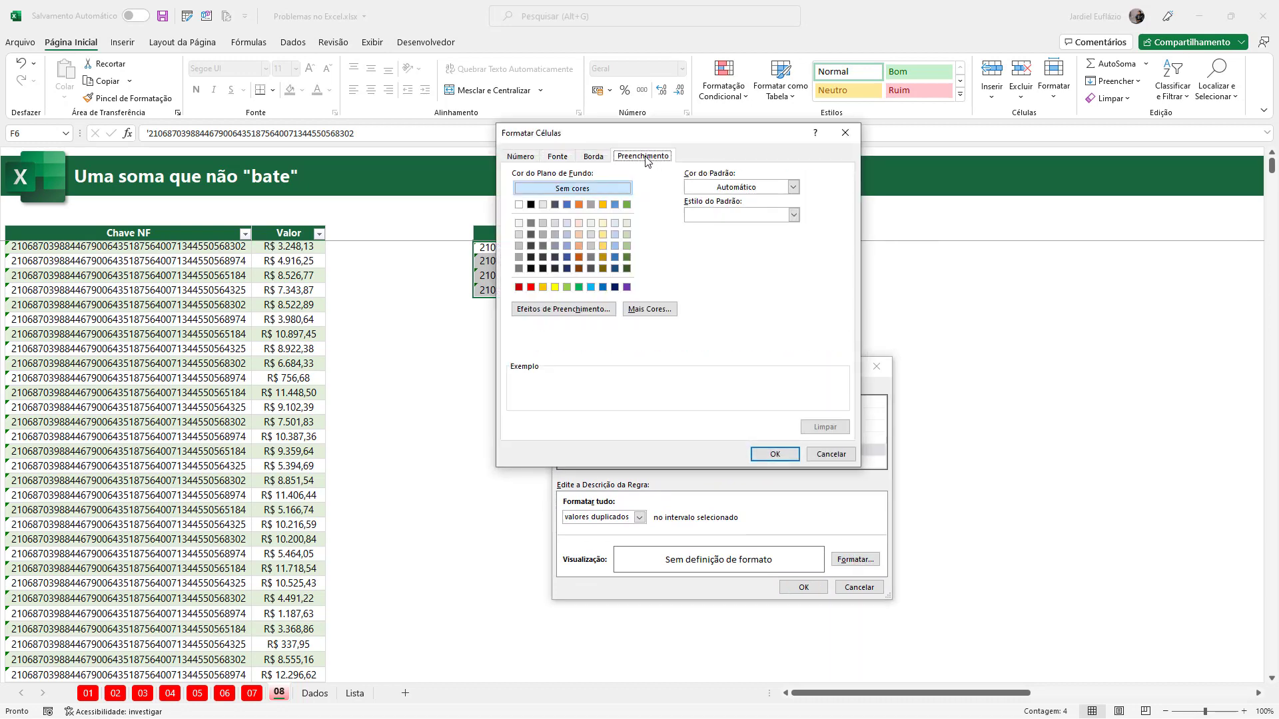
pyautogui.click(615, 245)
pyautogui.click(775, 454)
pyautogui.click(803, 586)
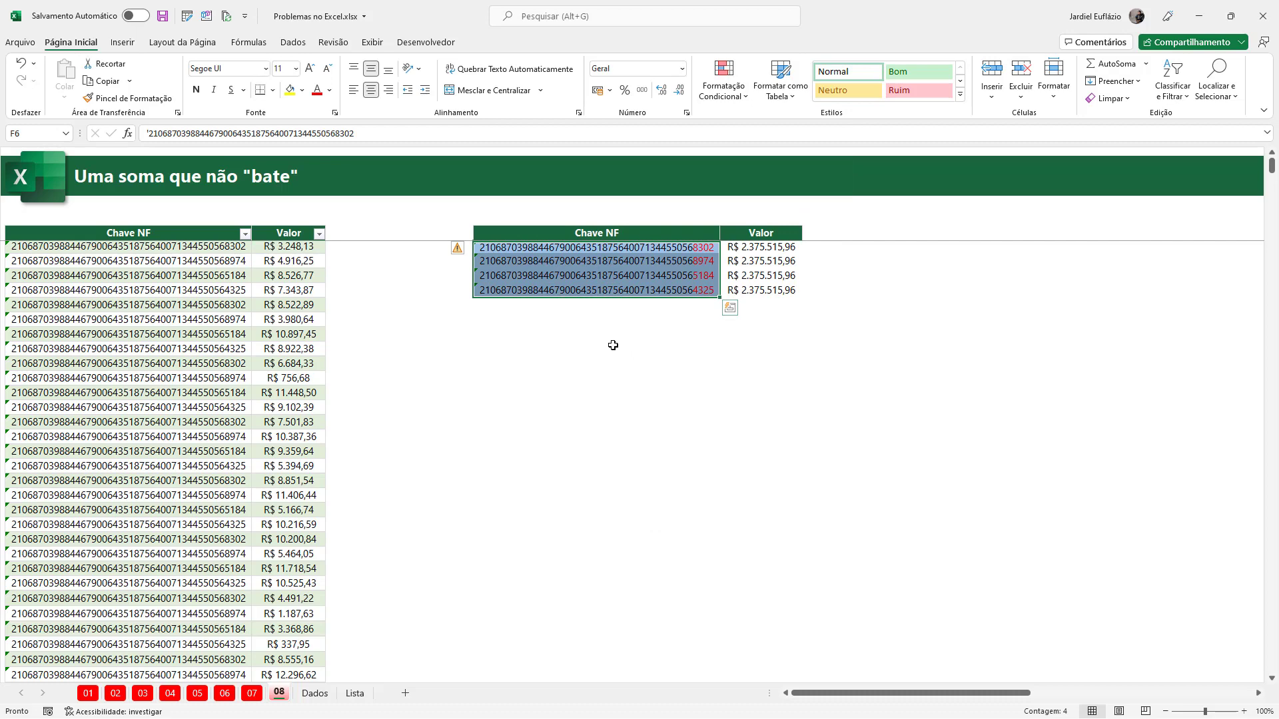
pyautogui.click(613, 345)
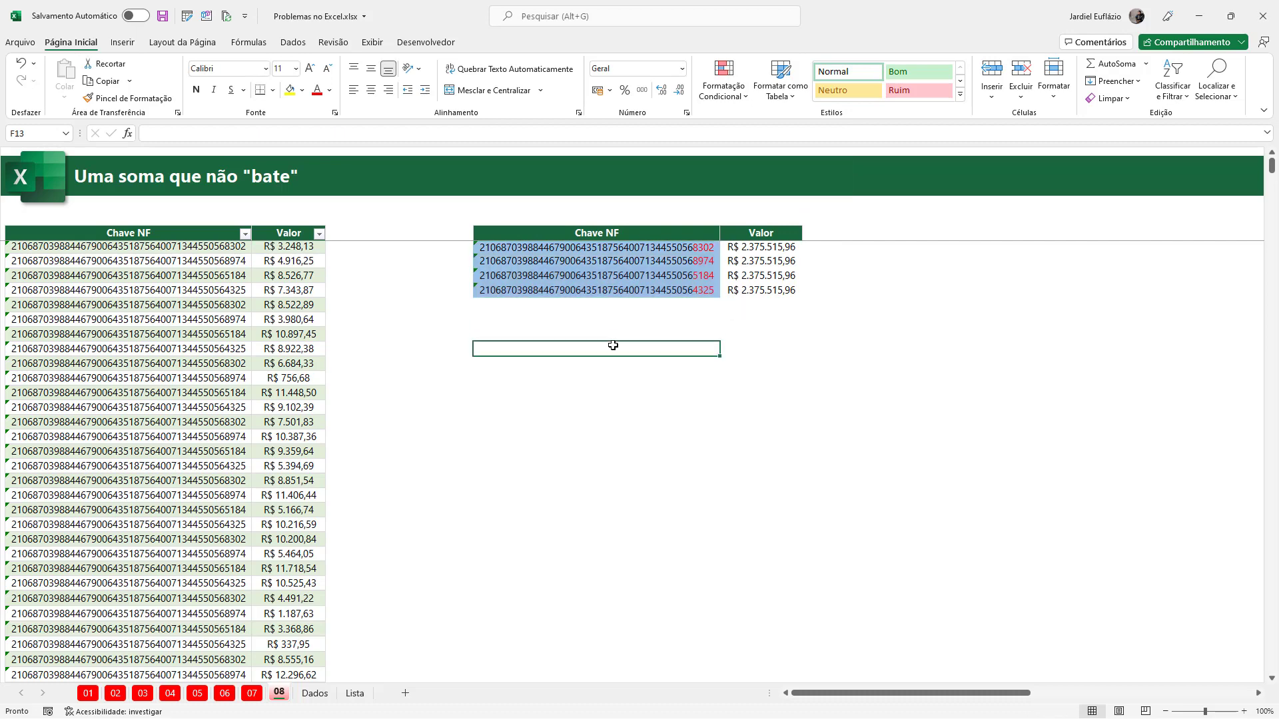
# - Undo the duplicate-values formatting rule on the summary's Chave NF keys
pyautogui.hotkey('ctrl', 'z')
pyautogui.hotkey('ctrl', 'z')
pyautogui.hotkey('ctrl', 'z')
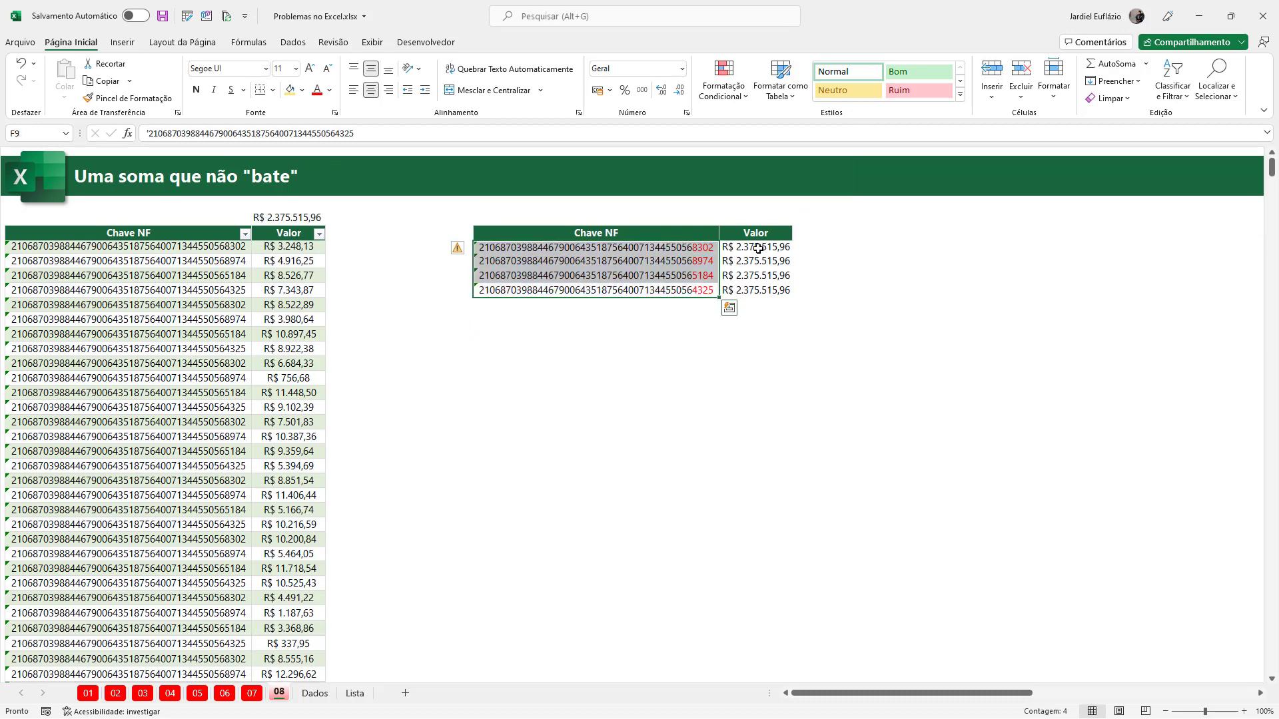
pyautogui.doubleClick(577, 254)
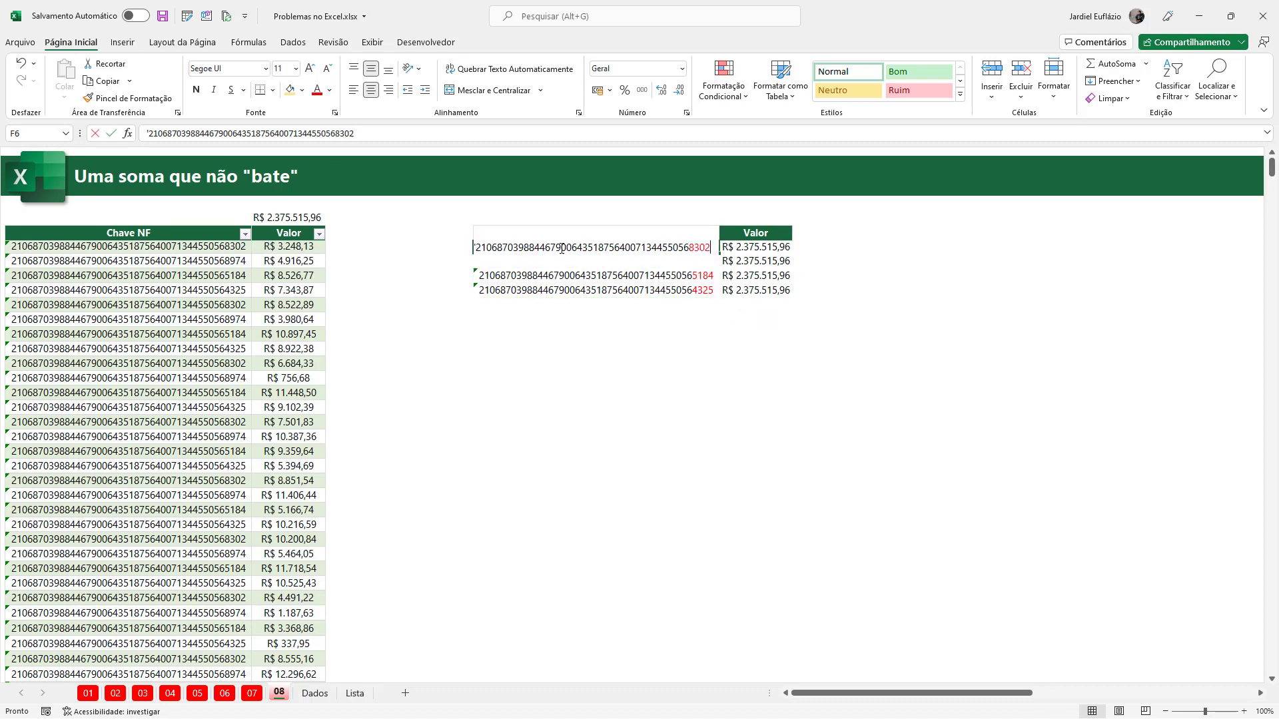
pyautogui.press('Escape')
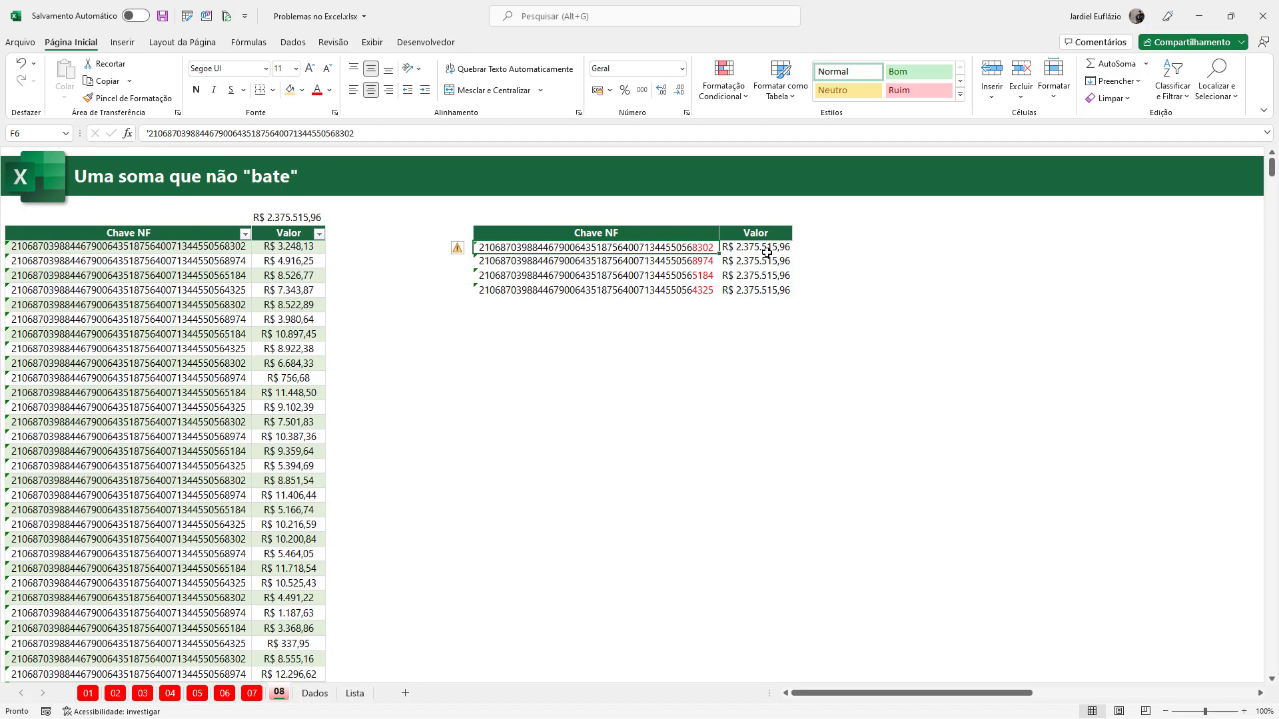
# - Build a helper column beside Valor from cell D6 with the formula =[@[Chave NF]]&"A"
pyautogui.click(360, 247)
pyautogui.write('=')
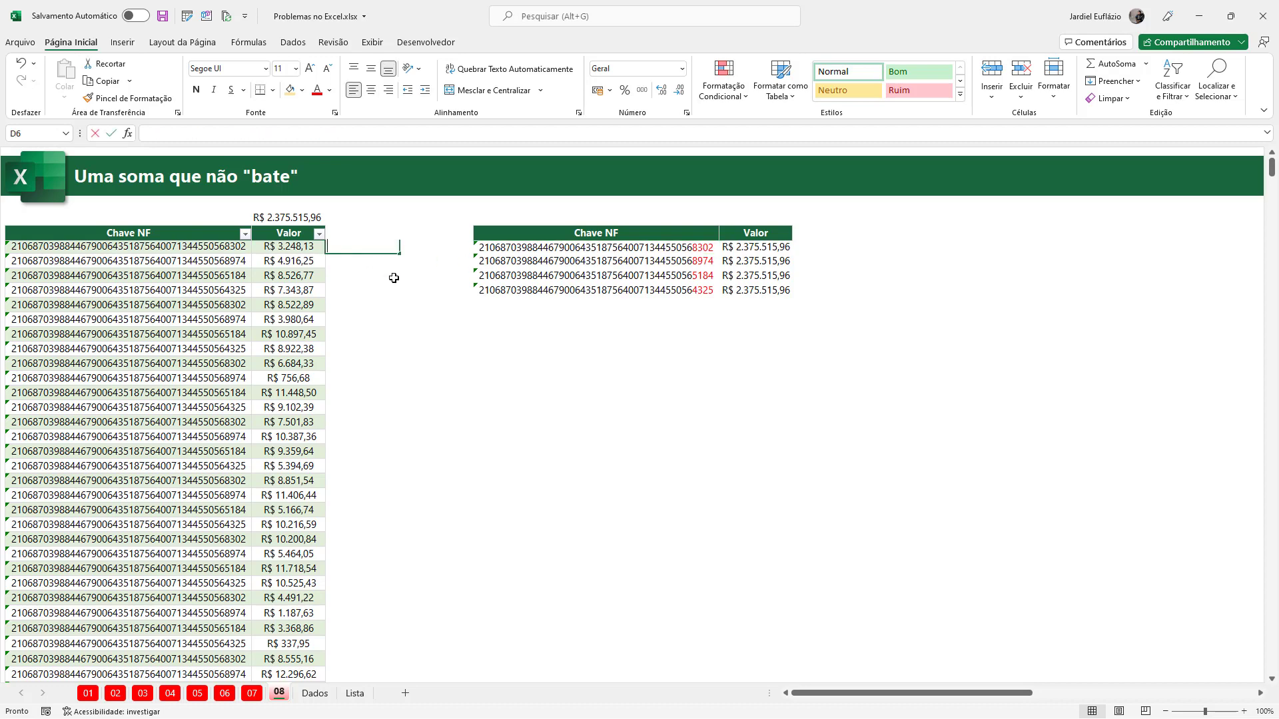
pyautogui.click(128, 248)
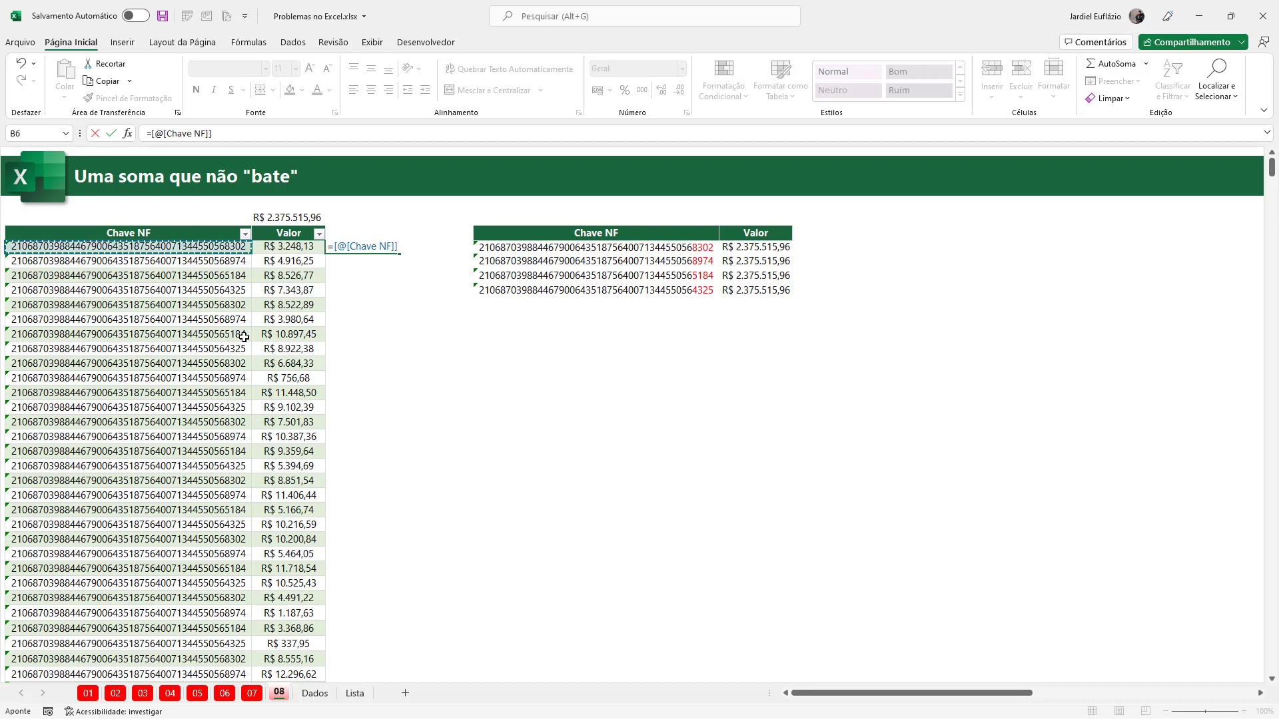
pyautogui.write('&')
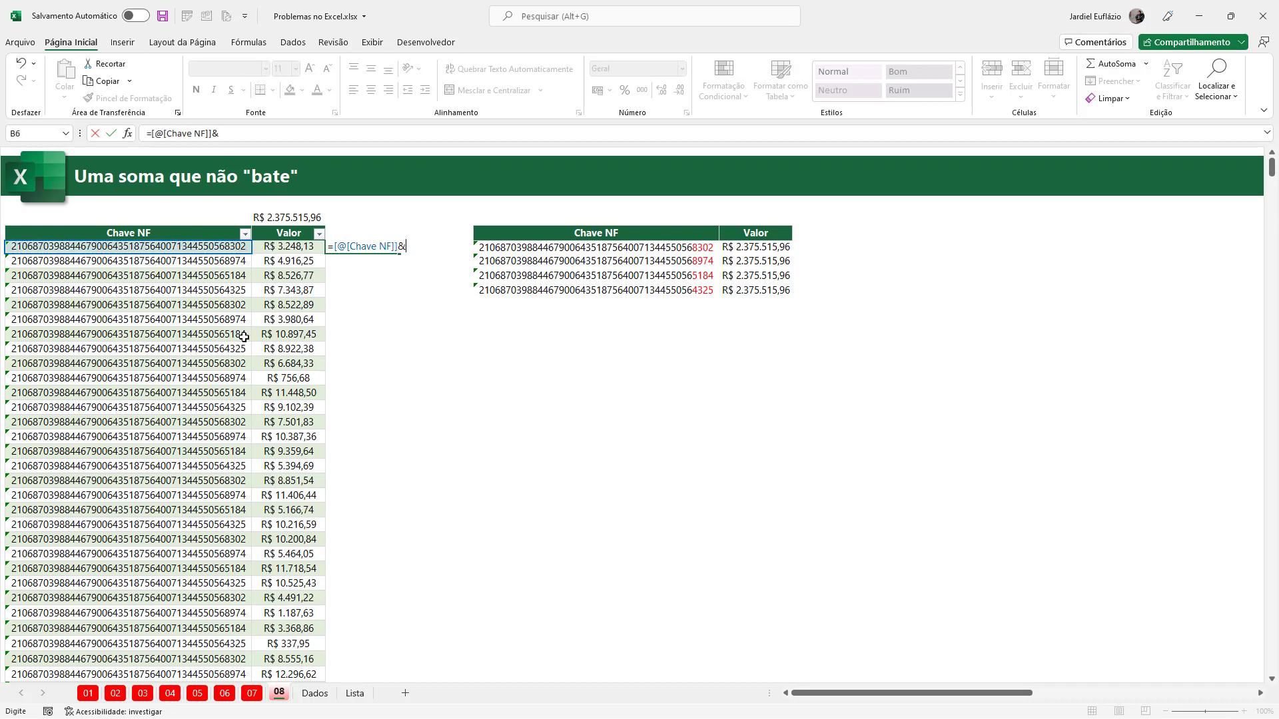
pyautogui.write('"A"')
pyautogui.press('Return')
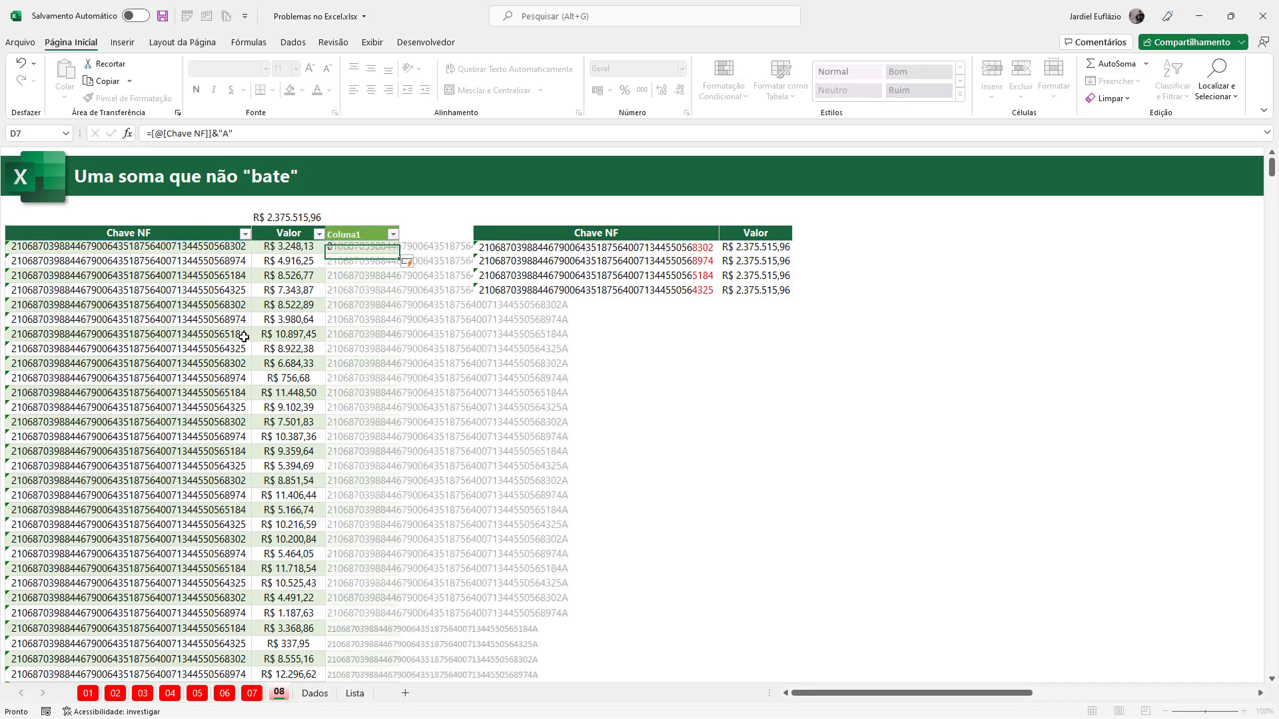
# - Copy the helper column's results and paste them as values over the table's Chave NF column
pyautogui.hotkey('ctrl', 'space')
pyautogui.hotkey('ctrl', 'c')
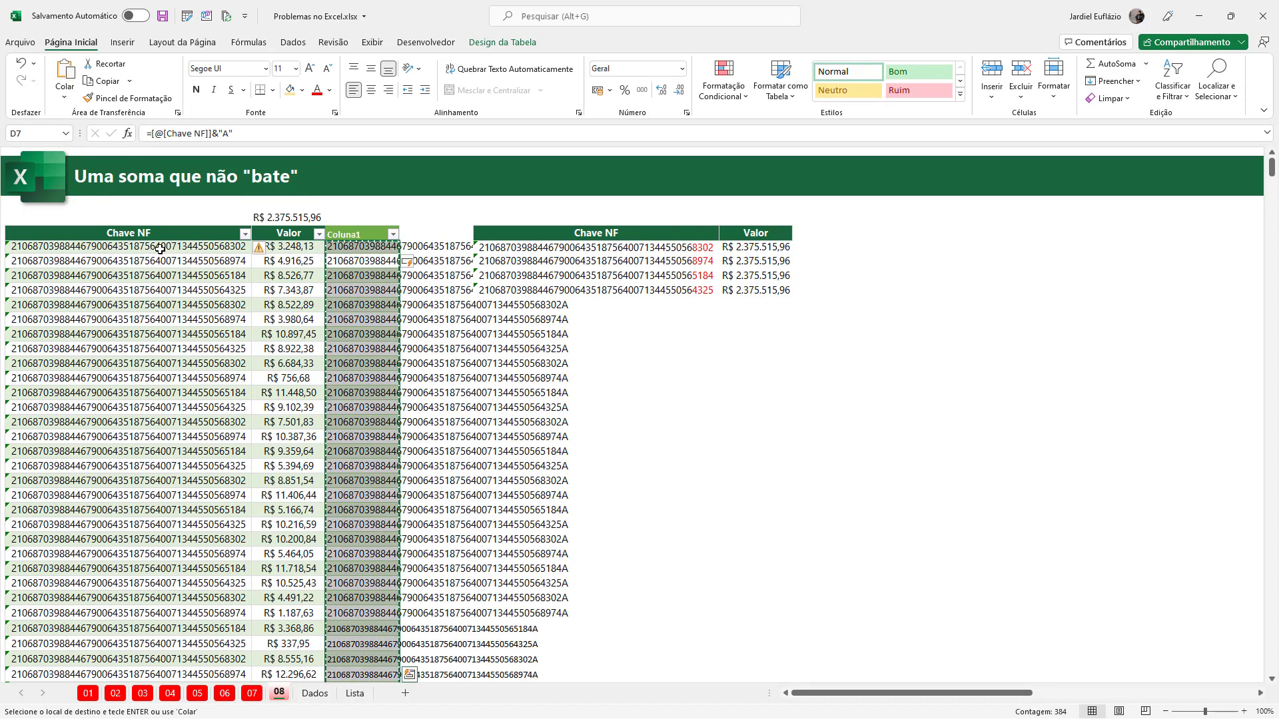
pyautogui.click(128, 246)
pyautogui.hotkey('ctrl', 'space')
pyautogui.rightClick(253, 266)
pyautogui.click(297, 297)
# - Delete the helper column Coluna1 from the table
pyautogui.click(358, 320)
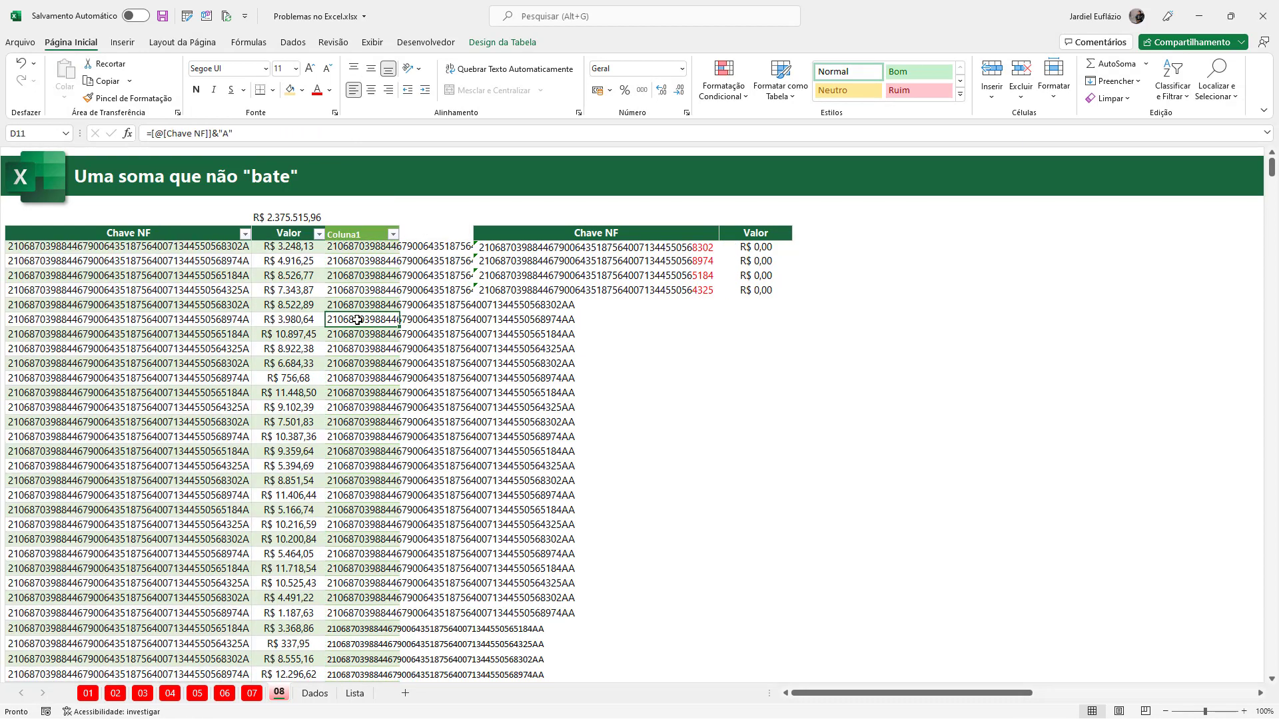
pyautogui.hotkey('ctrl', 'space')
pyautogui.hotkey('ctrl', 'space')
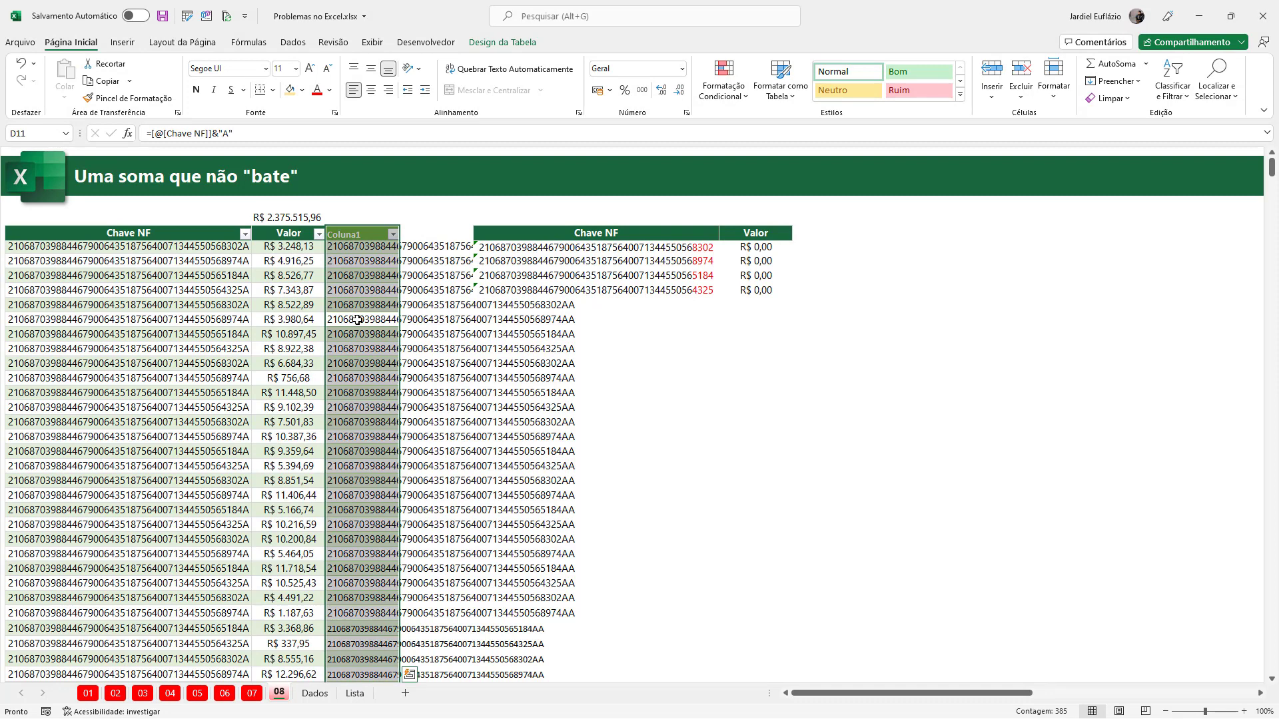
pyautogui.hotkey('ctrl', '-')
pyautogui.click(420, 330)
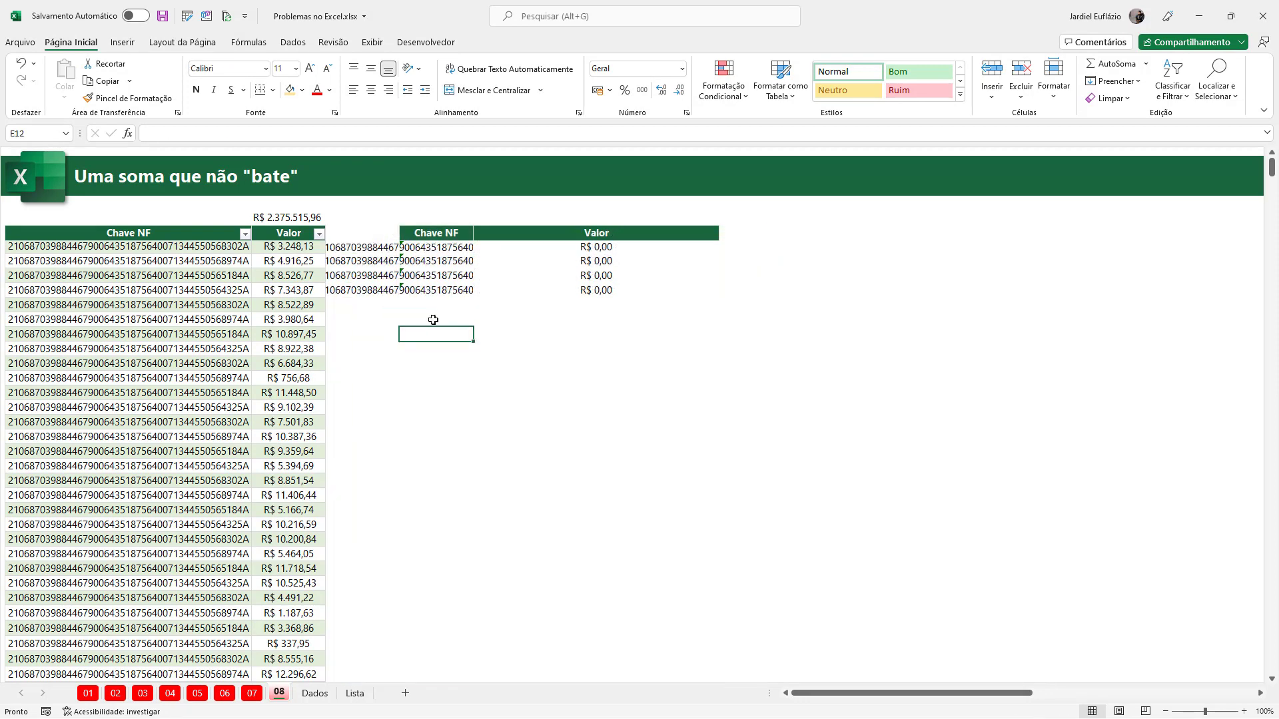
# - AutoFit the width of column E to the summary's Chave NF keys
pyautogui.hotkey('ctrl', 'space')
pyautogui.hotkey('alt', 'h')
pyautogui.press('o')
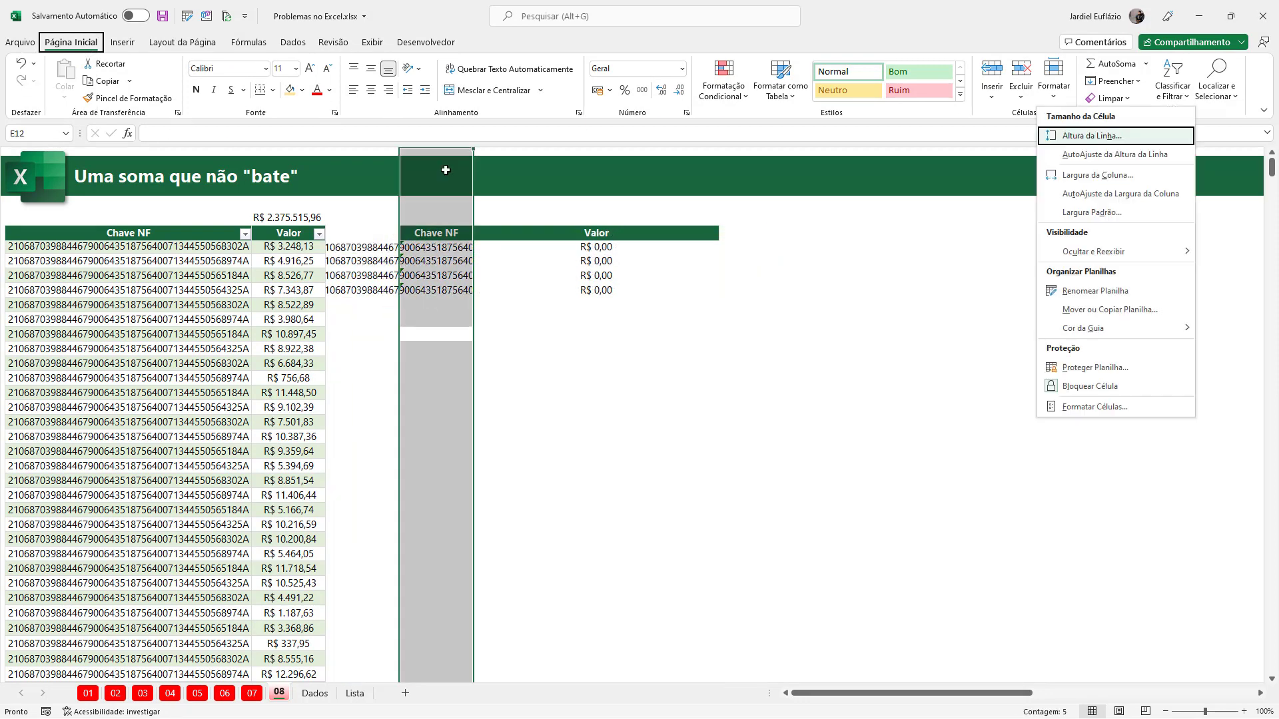
pyautogui.press('i')
pyautogui.click(694, 387)
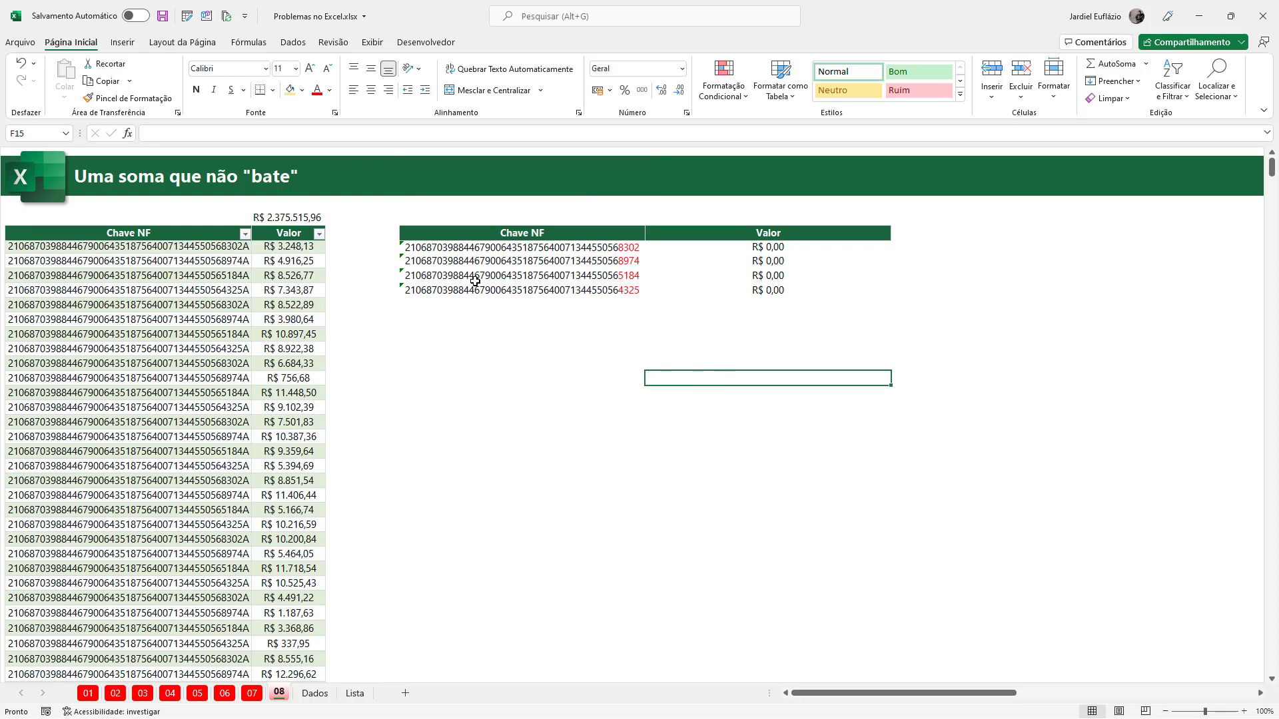
# - Copy the table's Chave NF column and paste it as values starting at cell E15
pyautogui.click(227, 277)
pyautogui.hotkey('ctrl', 'space')
pyautogui.hotkey('ctrl', 'c')
pyautogui.rightClick(516, 376)
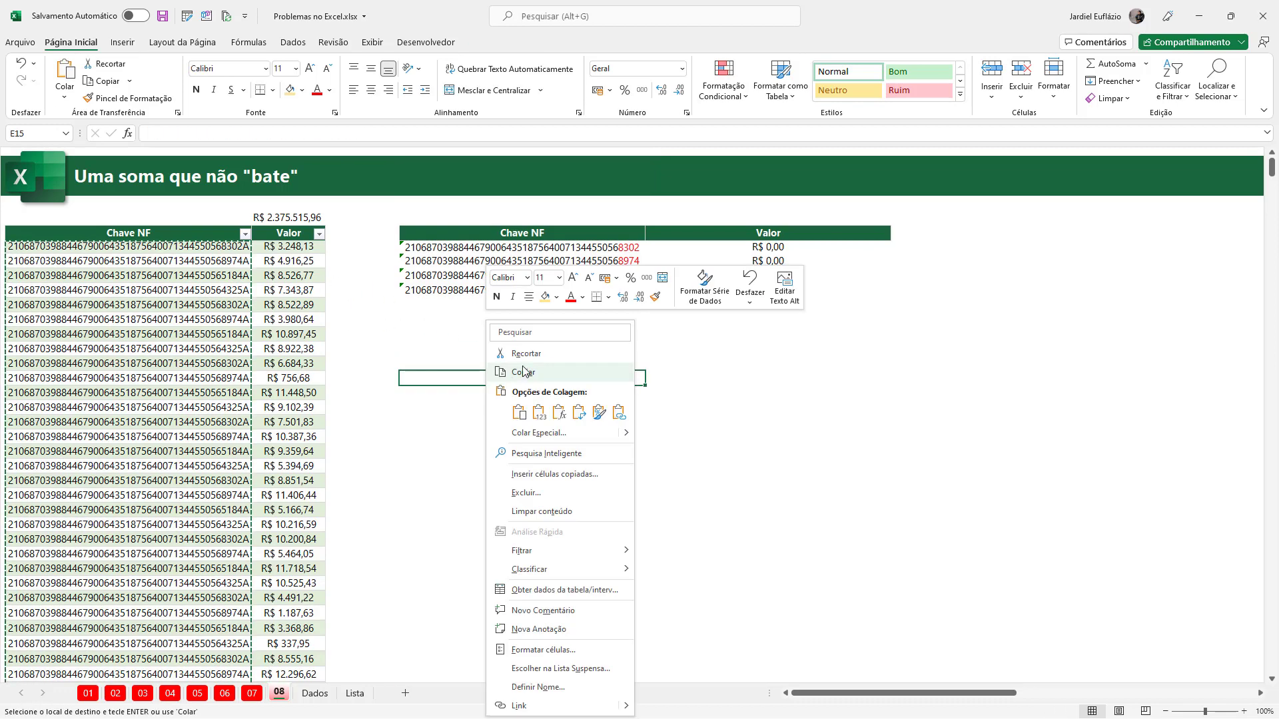
pyautogui.click(531, 409)
# - Remove the duplicates from the pasted key list that starts at E15
pyautogui.click(293, 42)
pyautogui.click(816, 80)
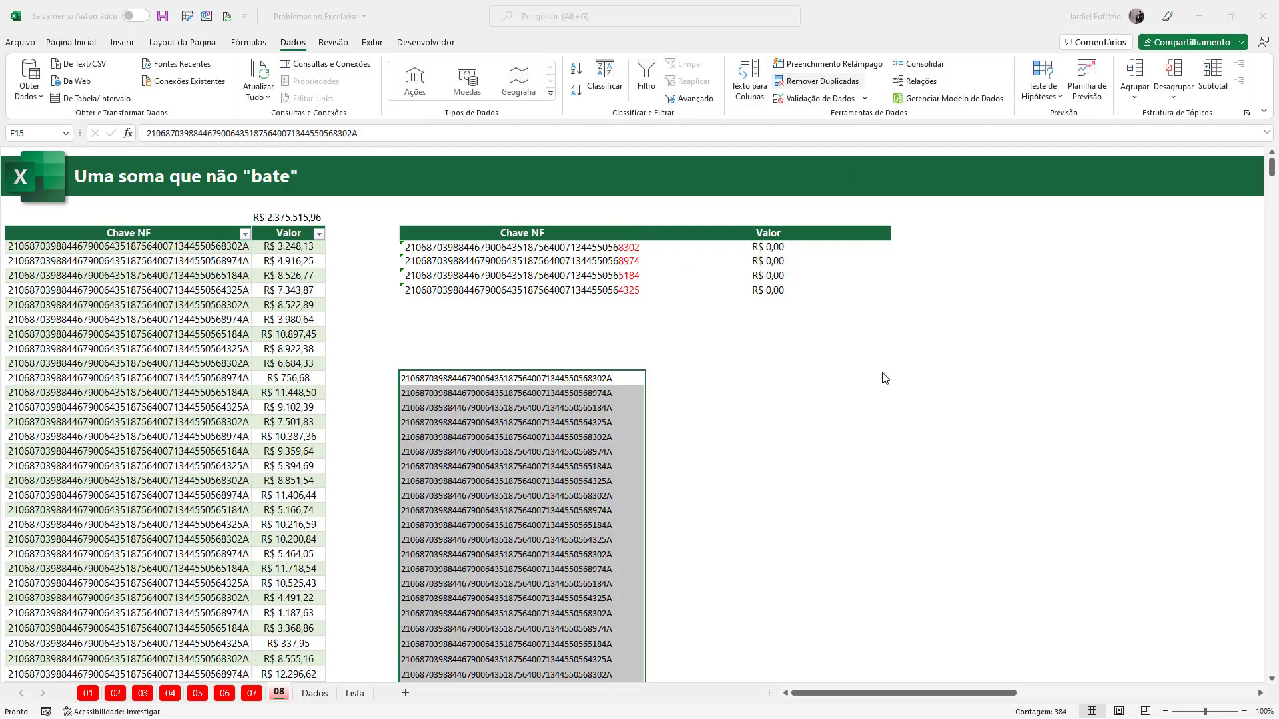
pyautogui.click(769, 392)
pyautogui.click(645, 401)
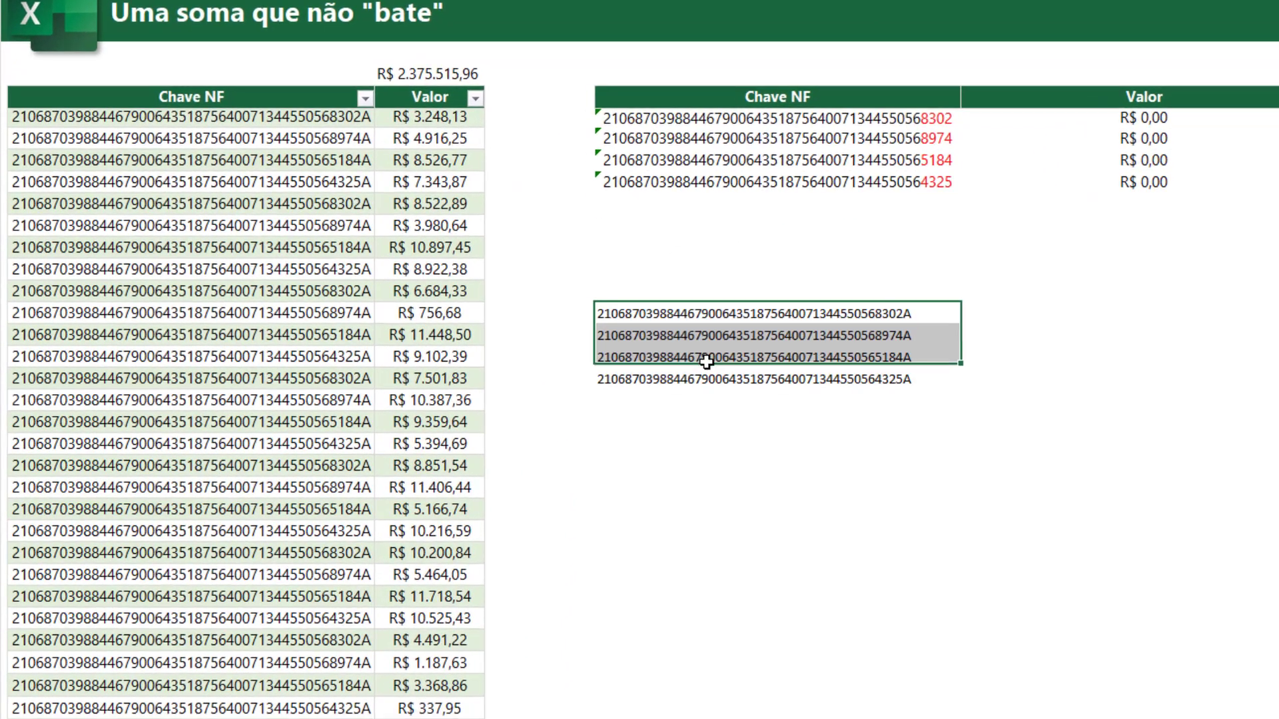
# - Copy the four unique keys ending in A and paste them as values over the summary's Chave NF cells
pyautogui.hotkey('ctrl', 'c')
pyautogui.moveTo(739, 181); pyautogui.dragTo(742, 114)
pyautogui.rightClick(742, 115)
pyautogui.click(821, 261)
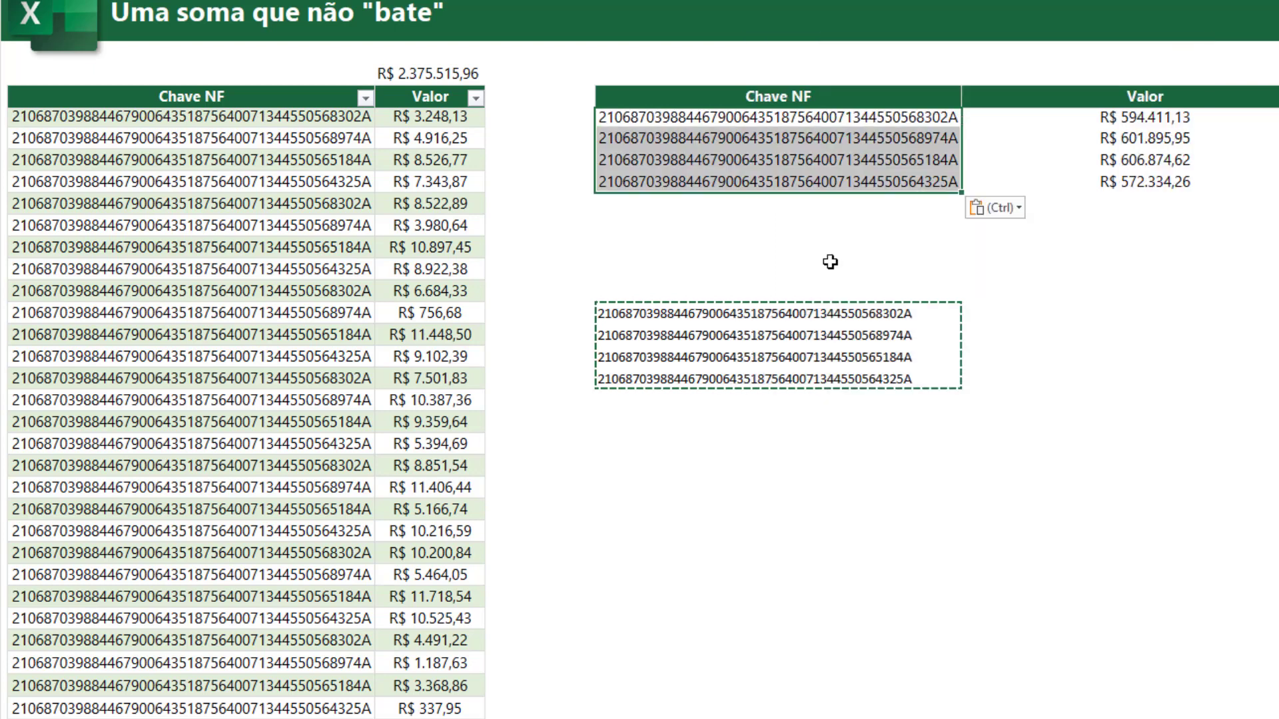
# - Clear the temporary list of unique keys below the summary and check the summary's Valor sums
pyautogui.press('Escape')
pyautogui.moveTo(790, 313); pyautogui.dragTo(850, 377)
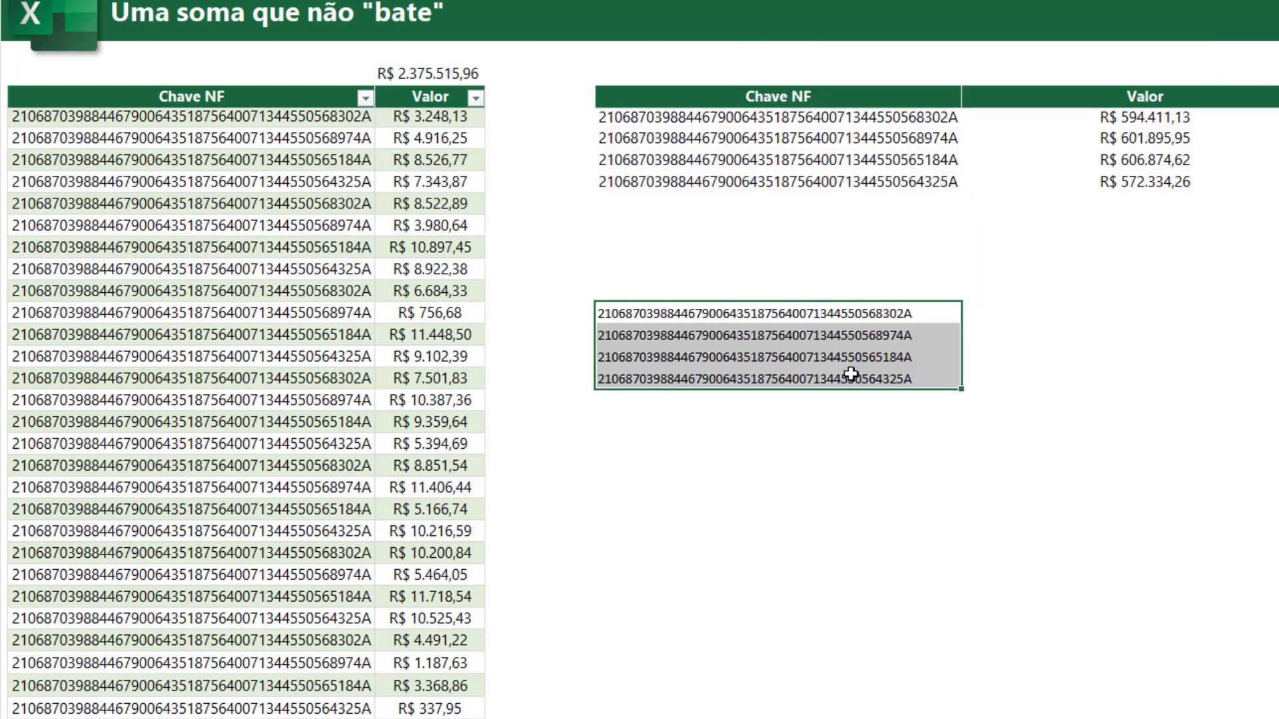
pyautogui.press('Delete')
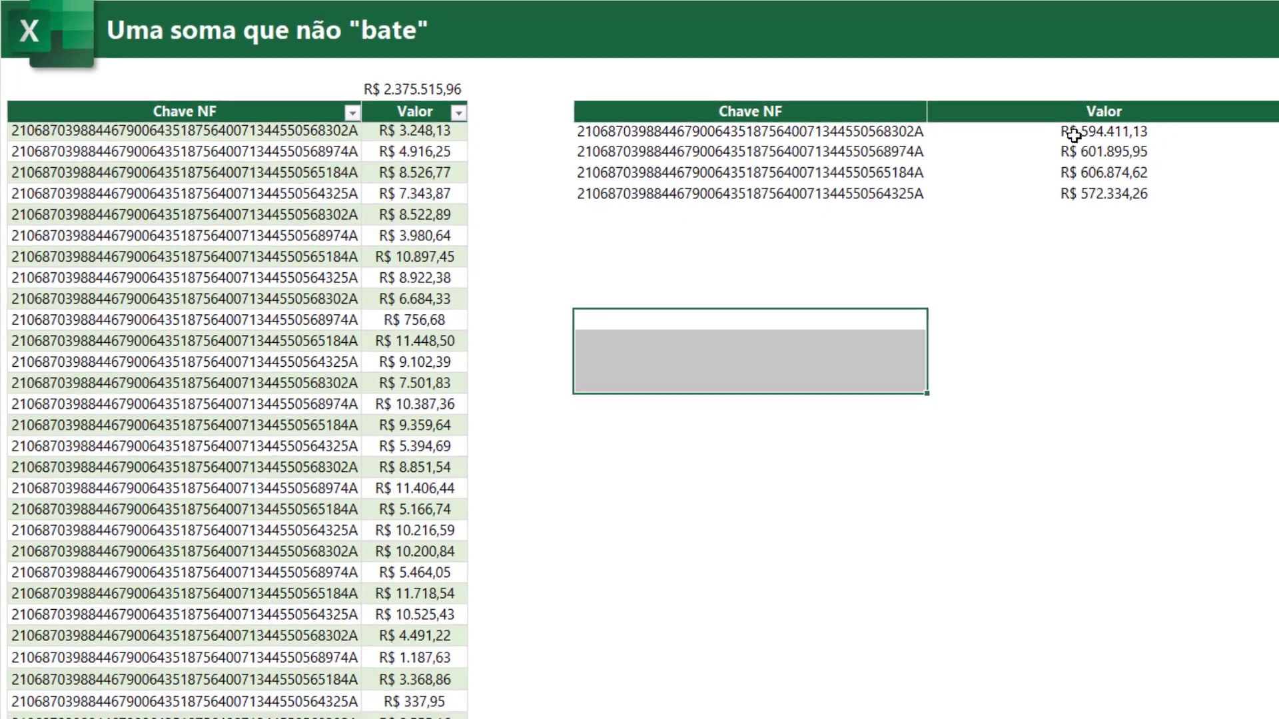
pyautogui.moveTo(1119, 118); pyautogui.dragTo(1113, 177)
pyautogui.moveTo(799, 271); pyautogui.dragTo(799, 272)
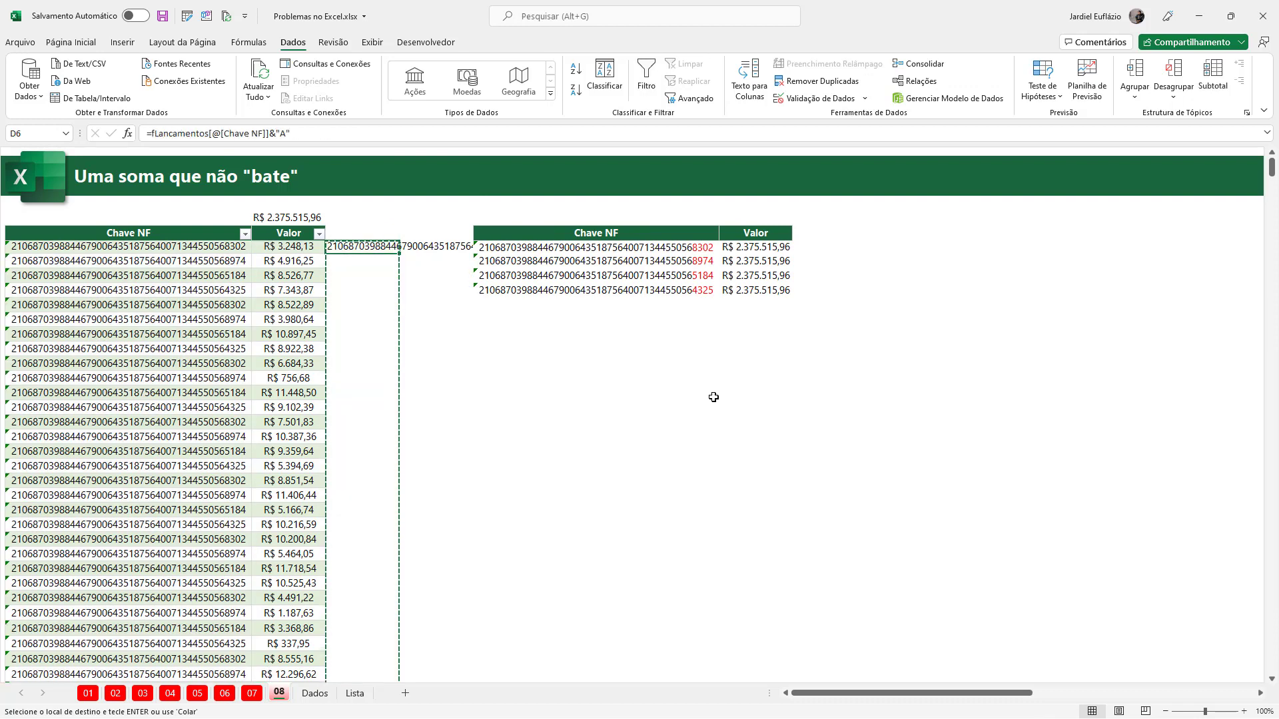
# - Cancel the pending copy and delete the empty column E beside the summary
pyautogui.click(671, 368)
pyautogui.press('Escape')
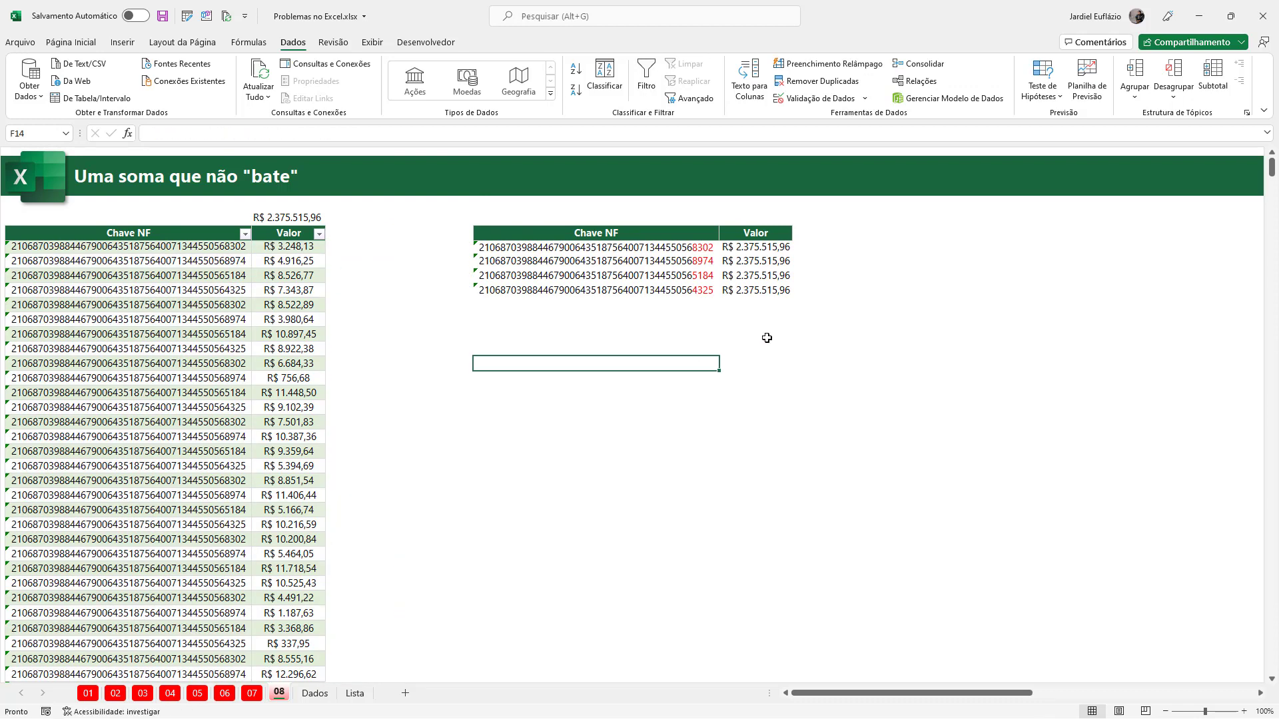
pyautogui.click(752, 248)
pyautogui.click(446, 246)
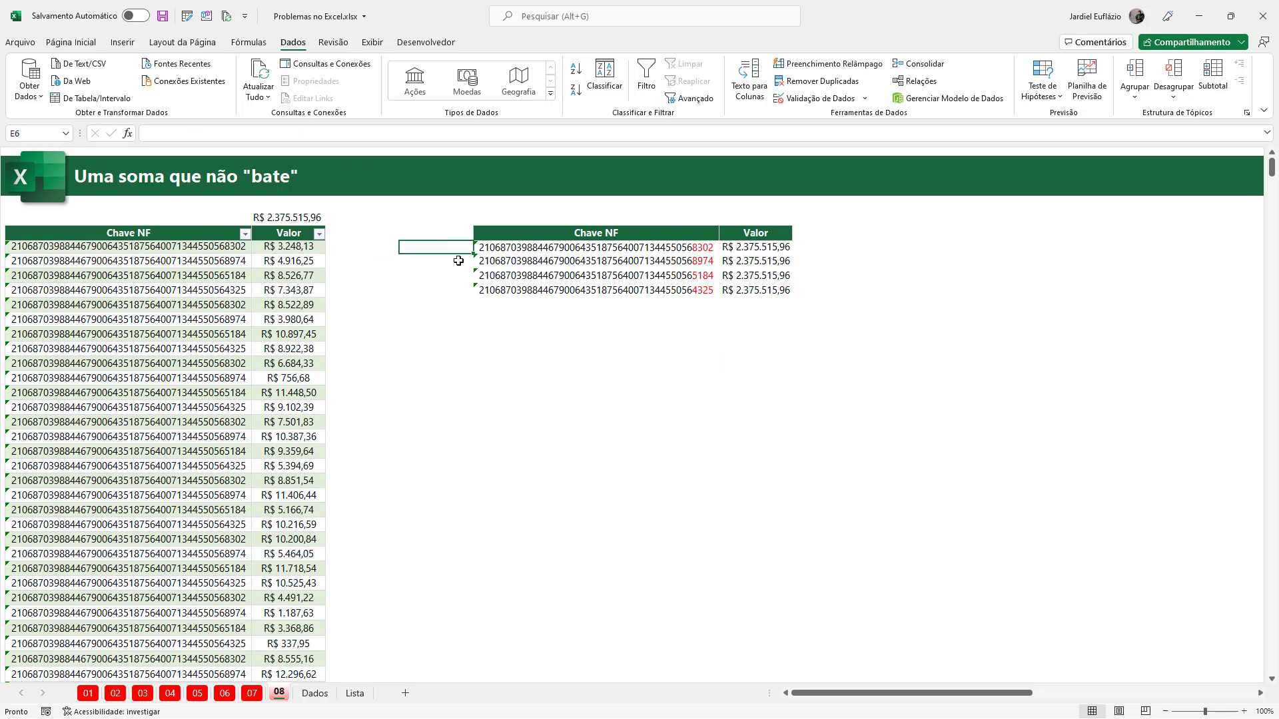
pyautogui.hotkey('ctrl', 'space')
pyautogui.hotkey('ctrl', '-')
# - Append &"*" to the E6 criterion of the SOMASES formula in the summary's first Valor cell
pyautogui.scroll(1, 672, 314)
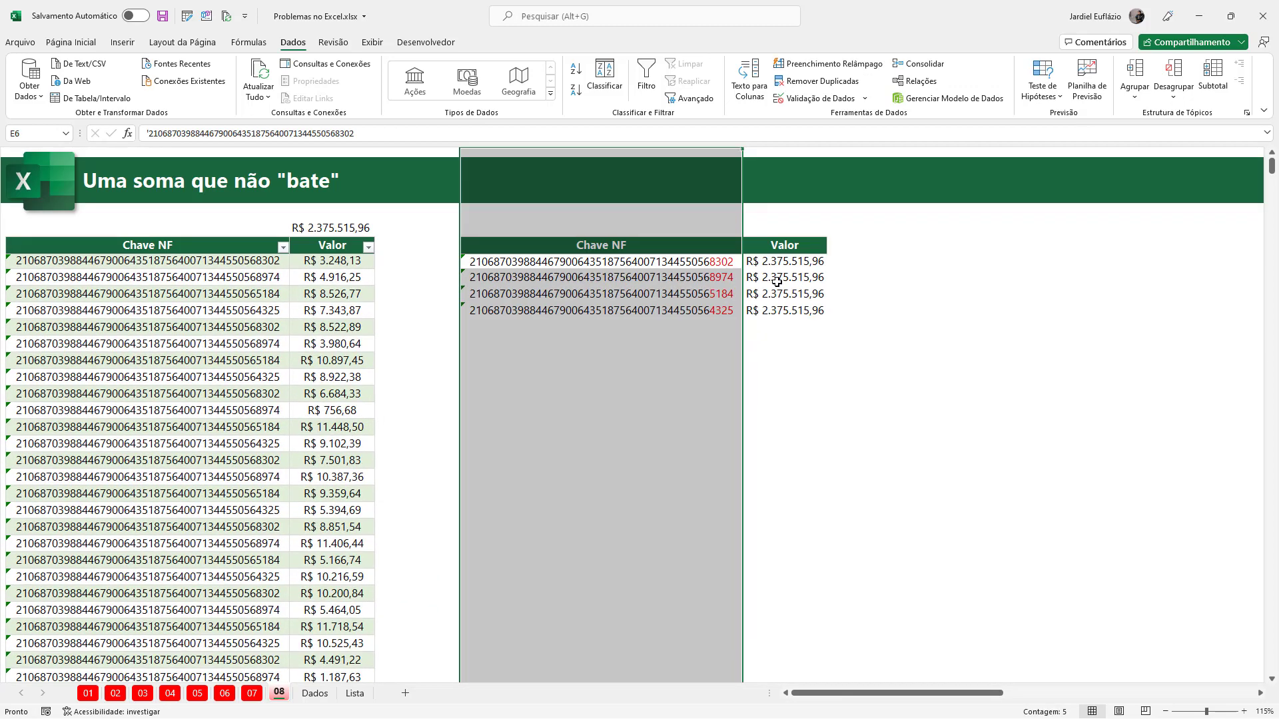
pyautogui.doubleClick(774, 262)
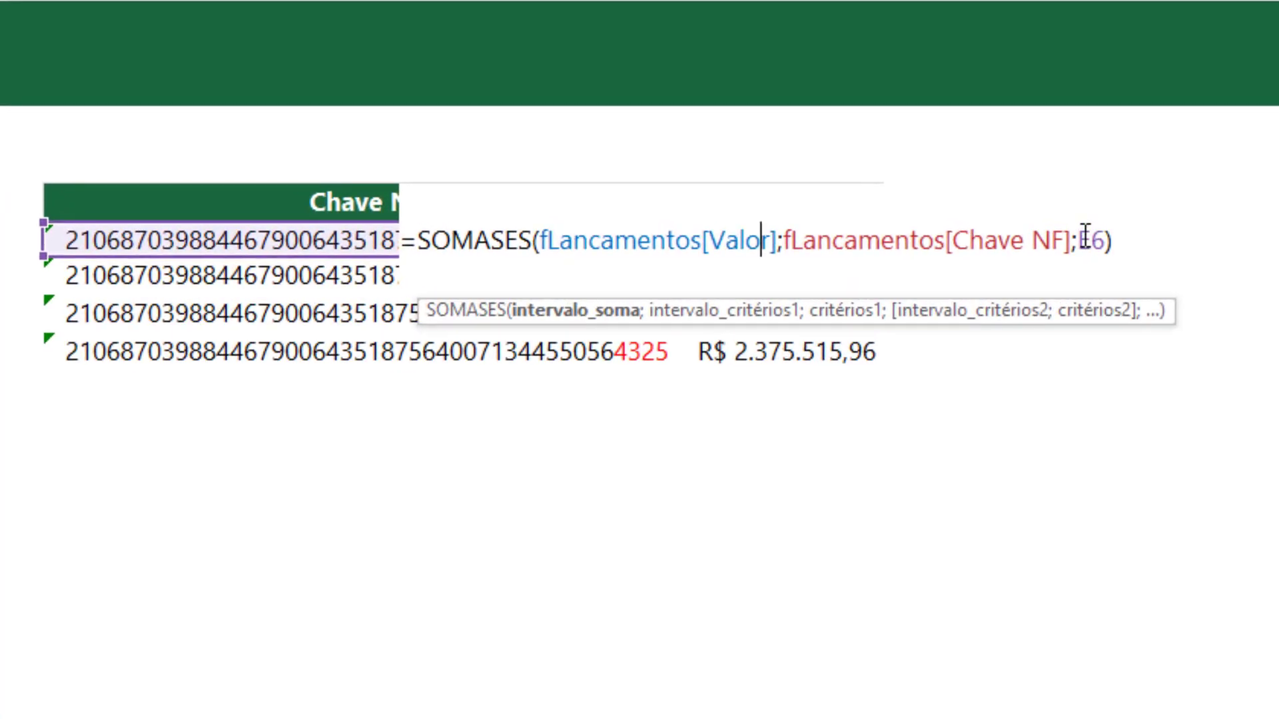
pyautogui.doubleClick(1085, 238)
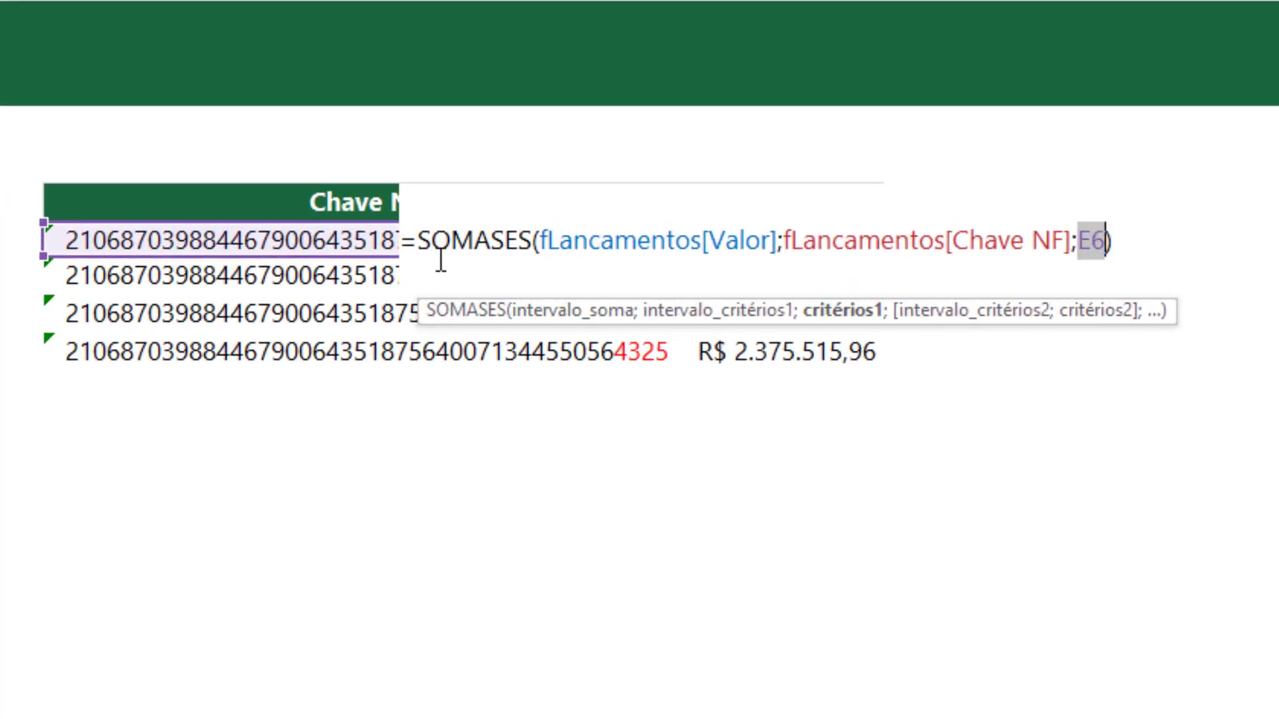
pyautogui.click(1106, 240)
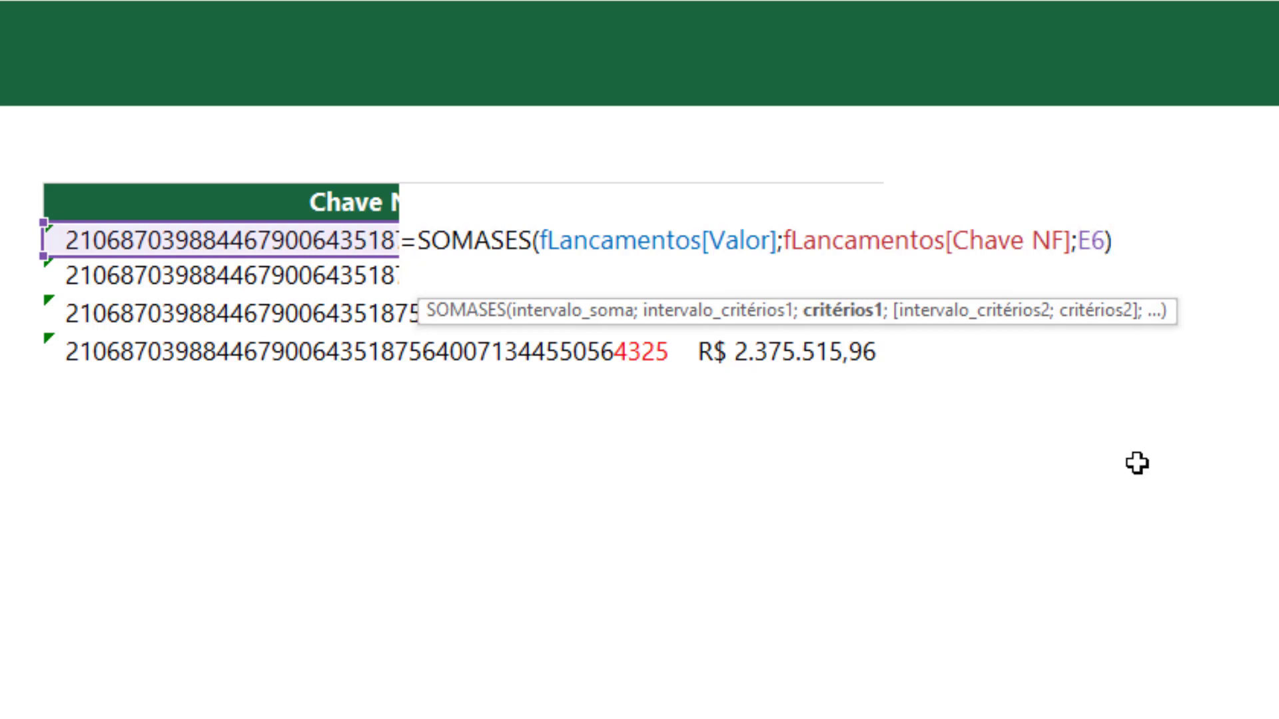
pyautogui.write('&"*"')
pyautogui.press('Return')
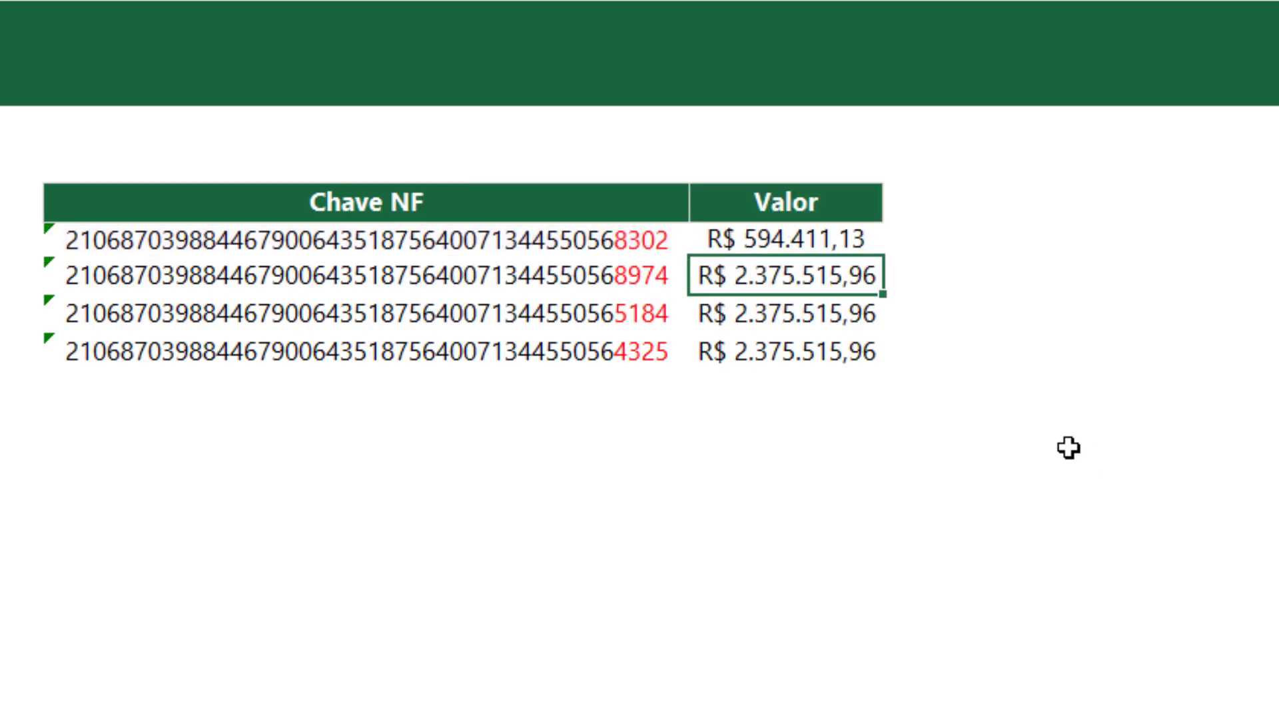
# - Fill the corrected SOMASES formula down the summary's Valor column through F9
pyautogui.moveTo(802, 243); pyautogui.dragTo(793, 350)
pyautogui.hotkey('ctrl', 'd')
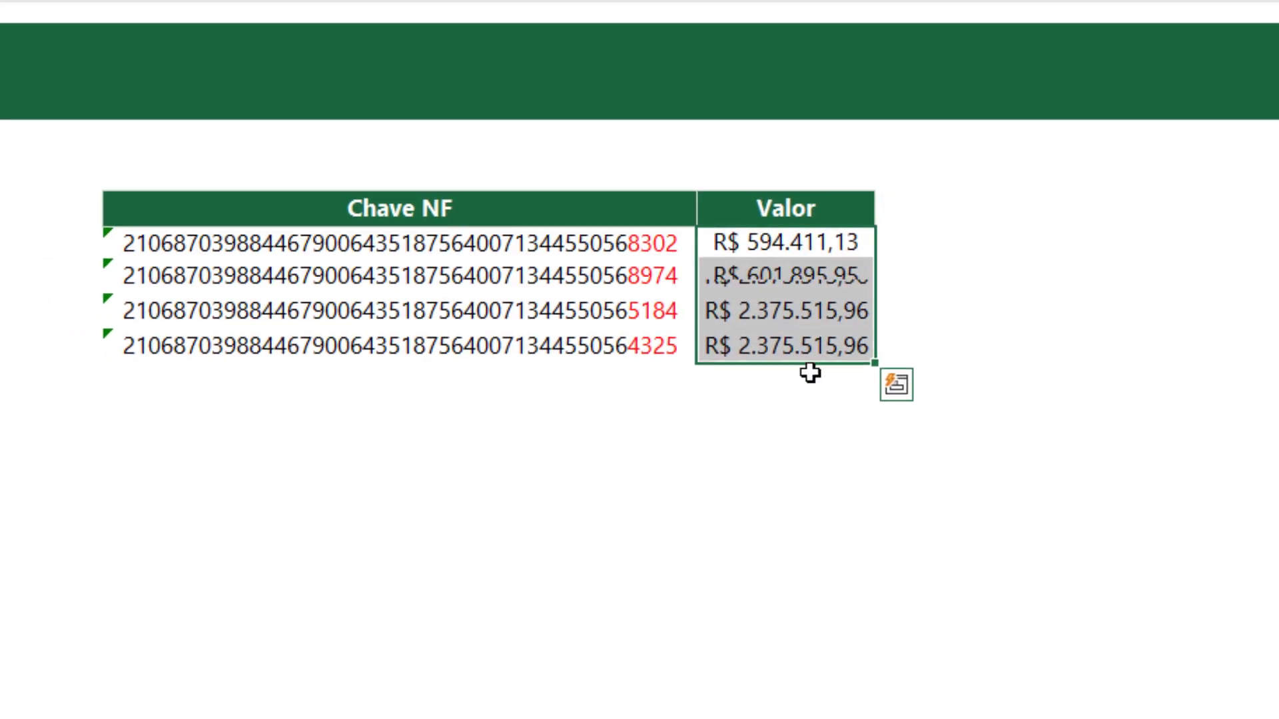
pyautogui.click(799, 392)
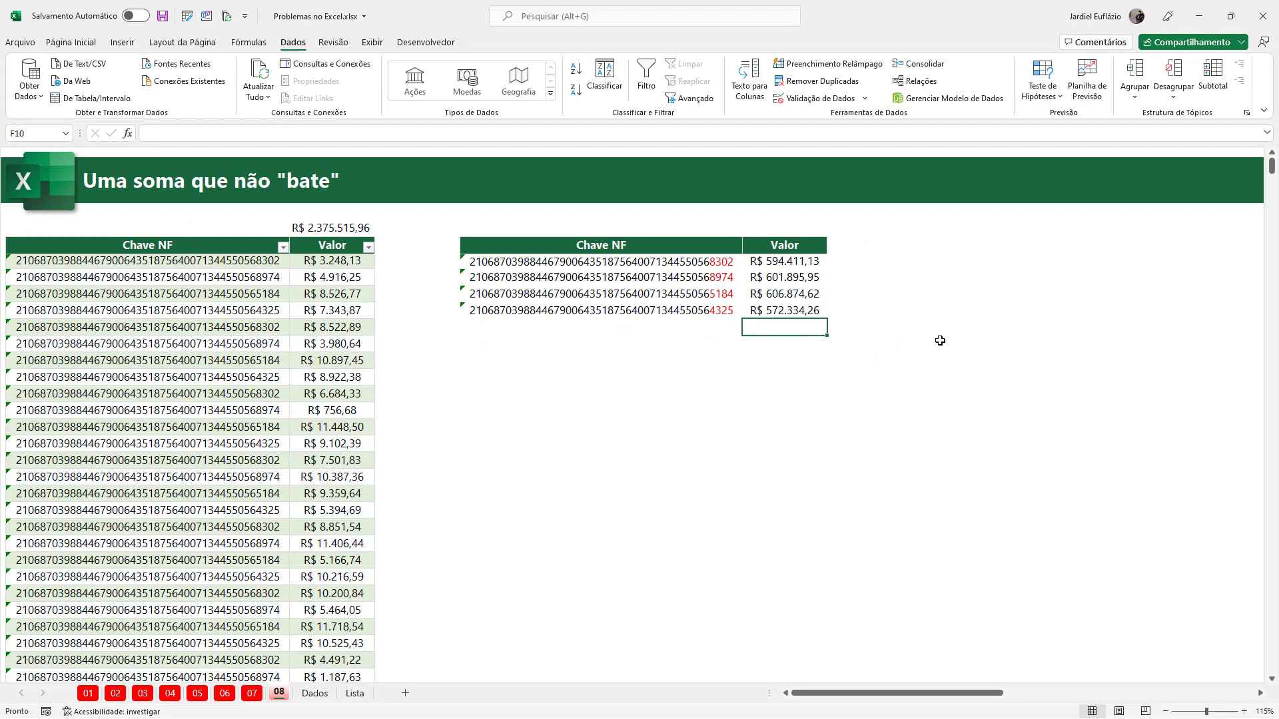
# - Total the summary's Valor column in F10 and fill that total and the C4 subtotal with light yellow
pyautogui.hotkey('alt', '=')
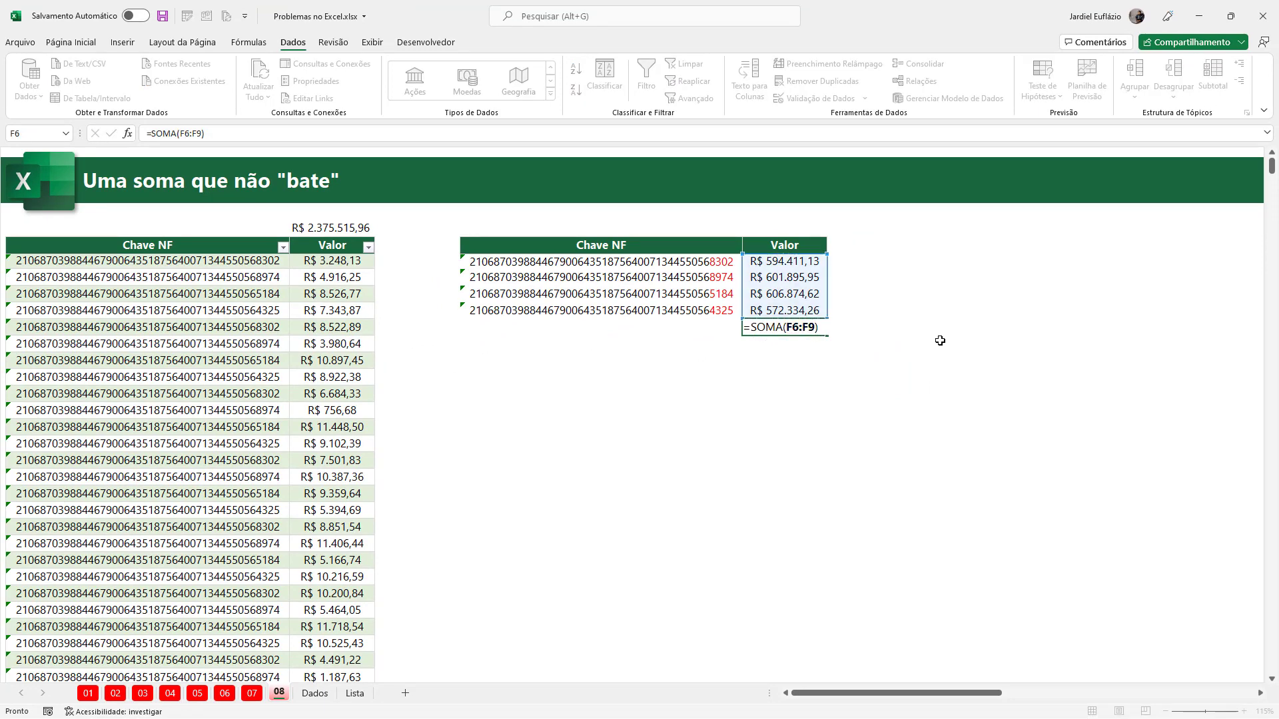
pyautogui.press('Return')
pyautogui.click(815, 327)
pyautogui.keyDown('ctrl'); pyautogui.click(331, 228); pyautogui.keyUp('ctrl')
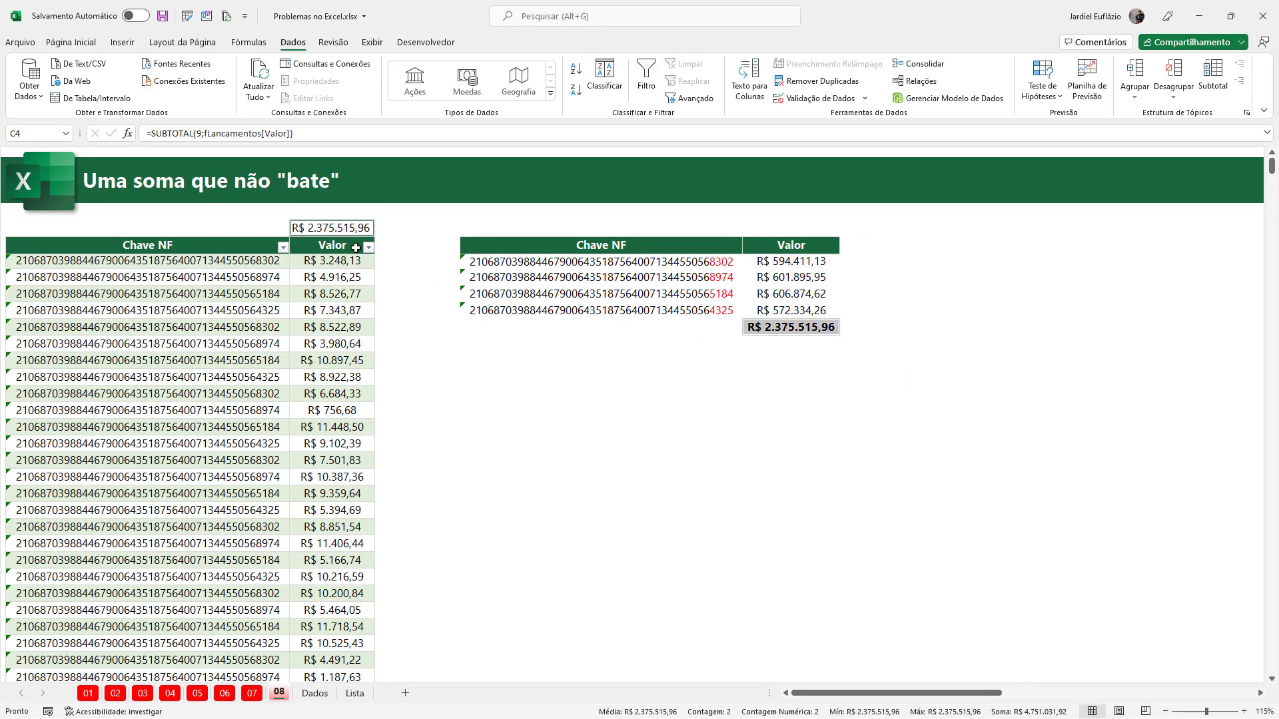
pyautogui.click(70, 42)
pyautogui.click(289, 90)
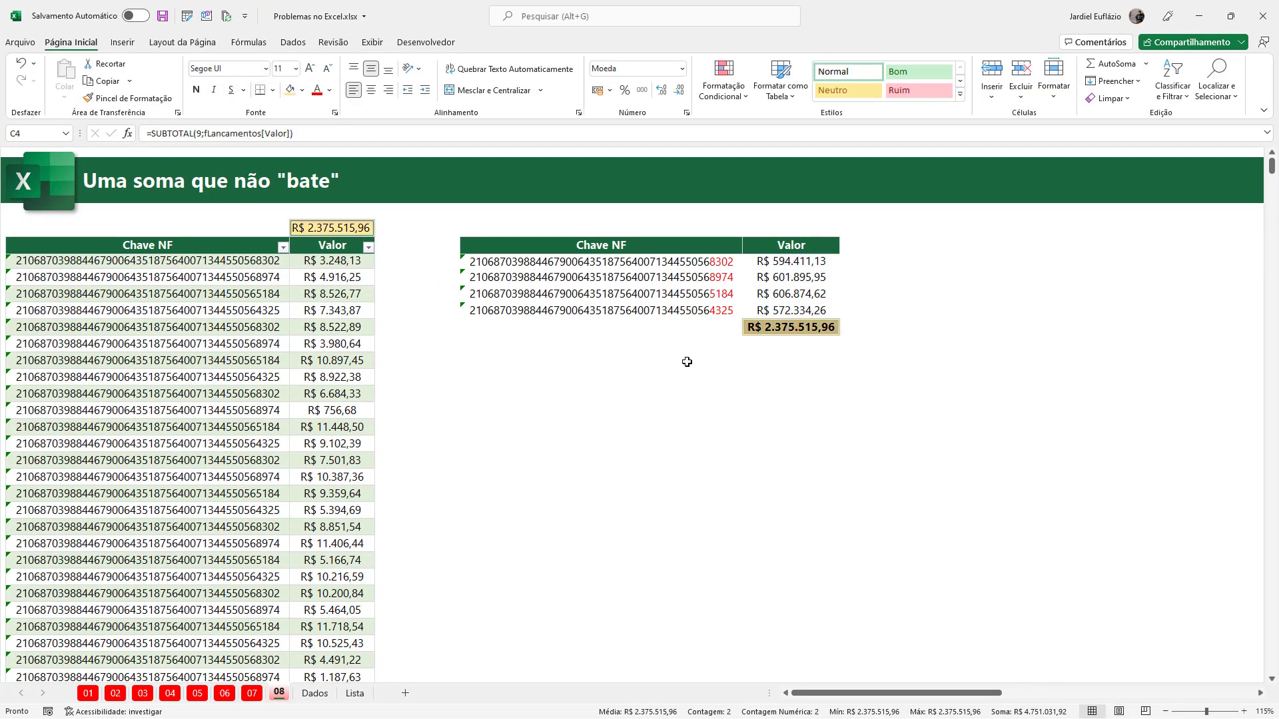
pyautogui.click(688, 362)
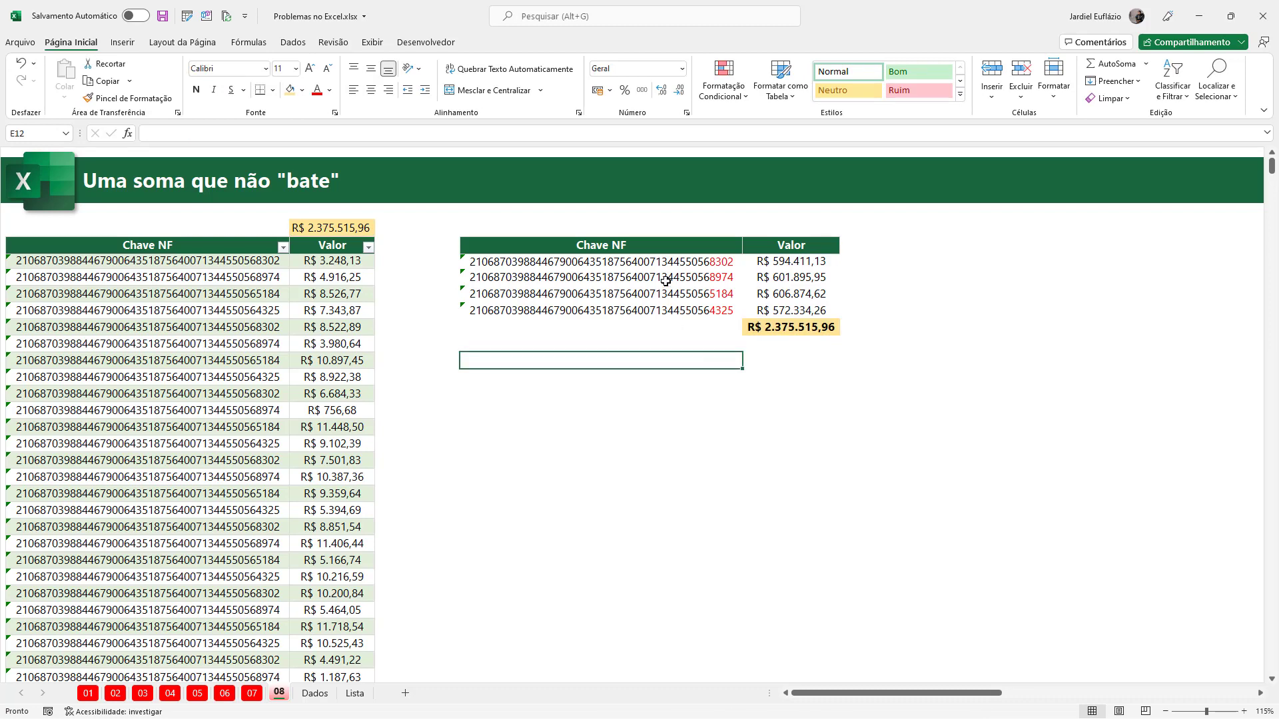
# - Copy the Chave NF and Valor headers from E5:F5 to E14:F14 to start a second summary
pyautogui.click(666, 245)
pyautogui.hotkey('shift', 'Right')
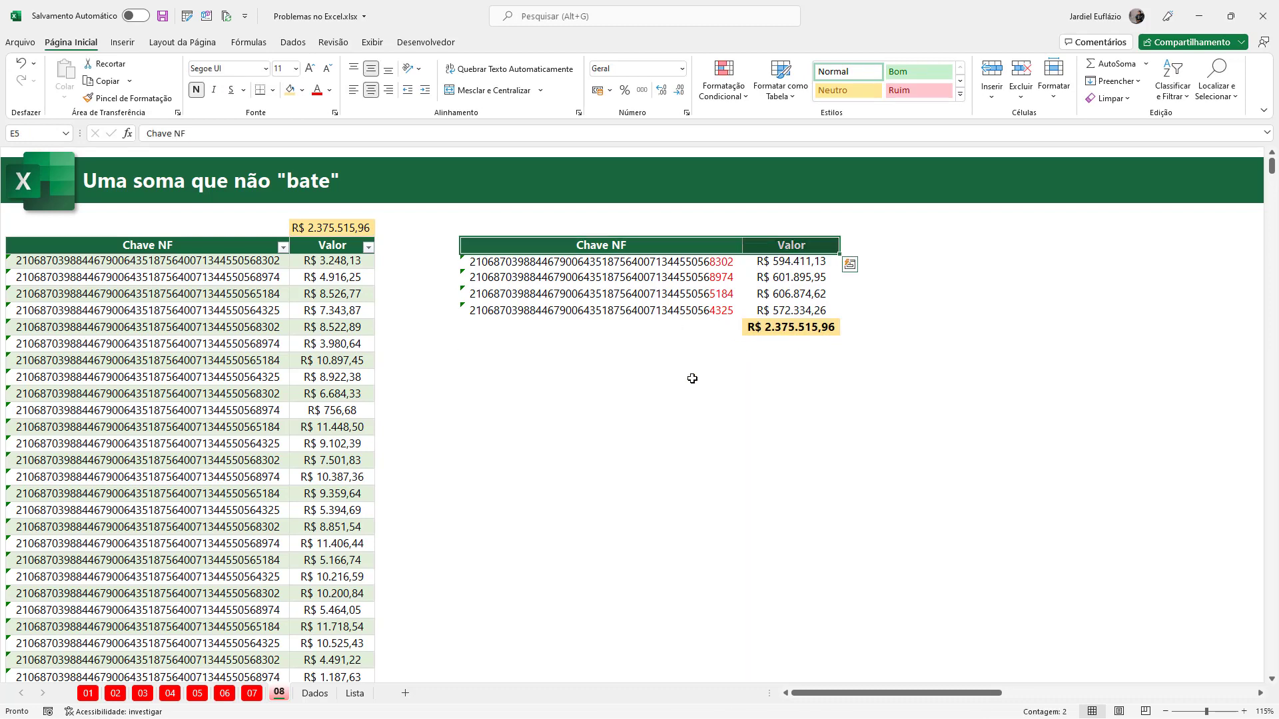
pyautogui.hotkey('ctrl', 'c')
pyautogui.click(560, 391)
pyautogui.hotkey('ctrl', 'v')
pyautogui.click(645, 492)
# - List the unique invoice keys in E15 with an ÚNICO formula over the fLancamentos Chave NF column
pyautogui.click(617, 409)
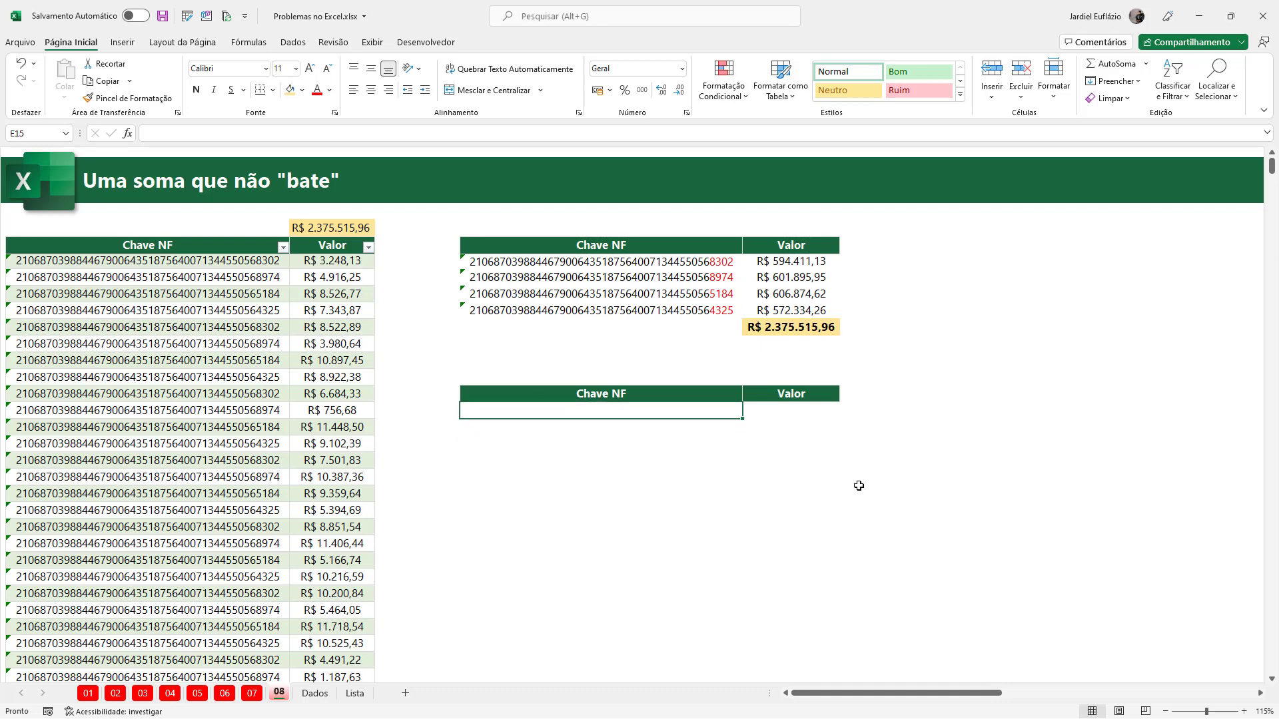
pyautogui.write('=ÚNICO(')
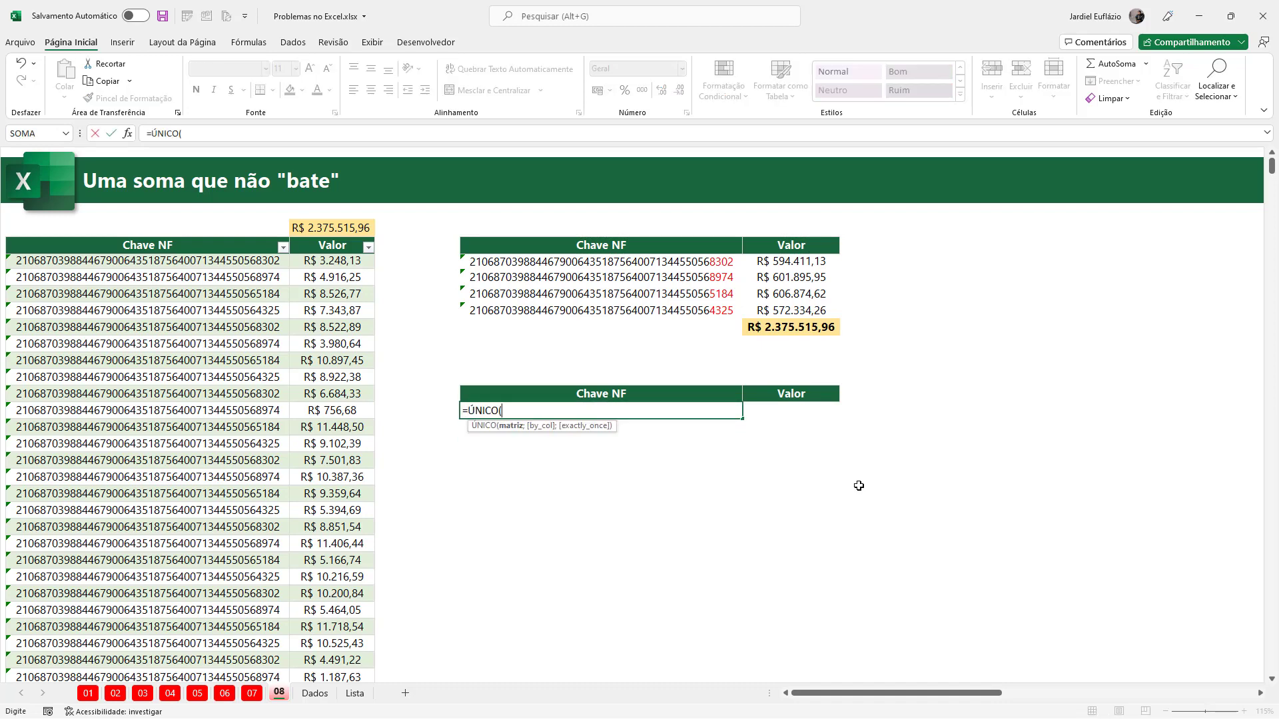
pyautogui.click(175, 448)
pyautogui.hotkey('ctrl', 'space')
pyautogui.press('Tab')
# - Enter =SOMASES(fLancamentos[Valor];fLancamentos[Chave NF];E15#) in F15 of the second summary
pyautogui.moveTo(766, 409); pyautogui.dragTo(761, 476)
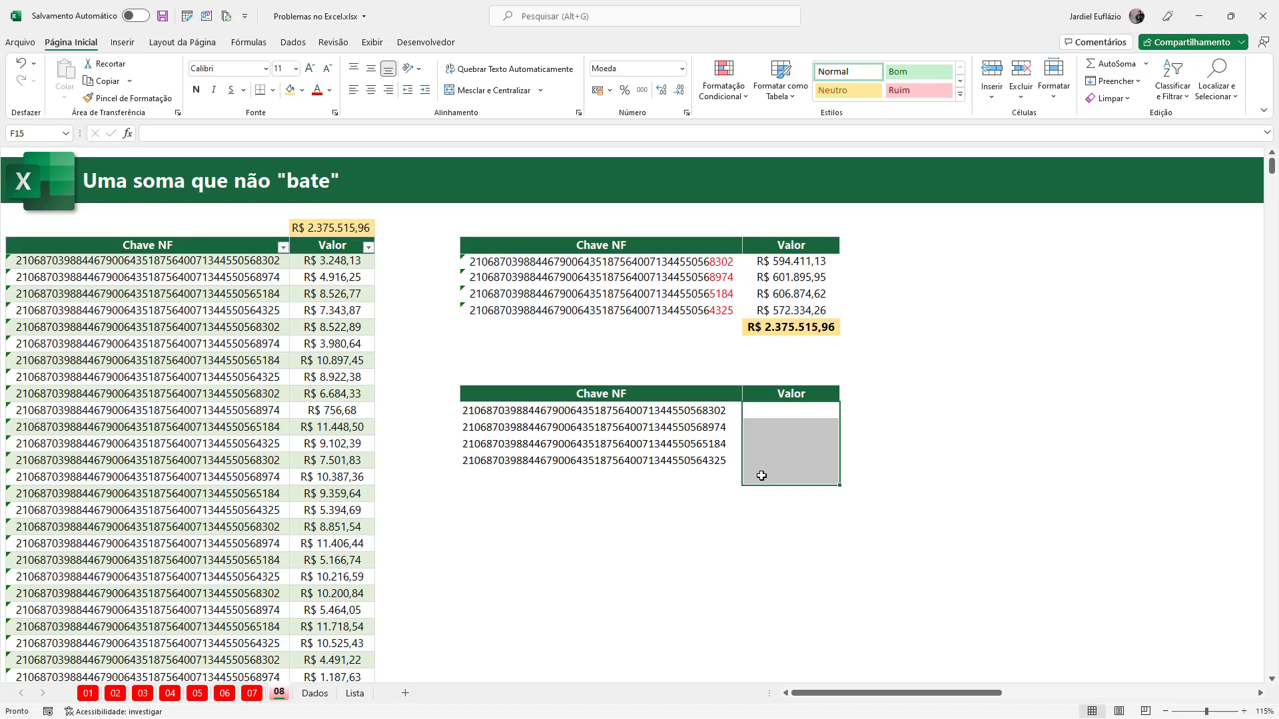
pyautogui.click(777, 405)
pyautogui.write('=SOMASES(')
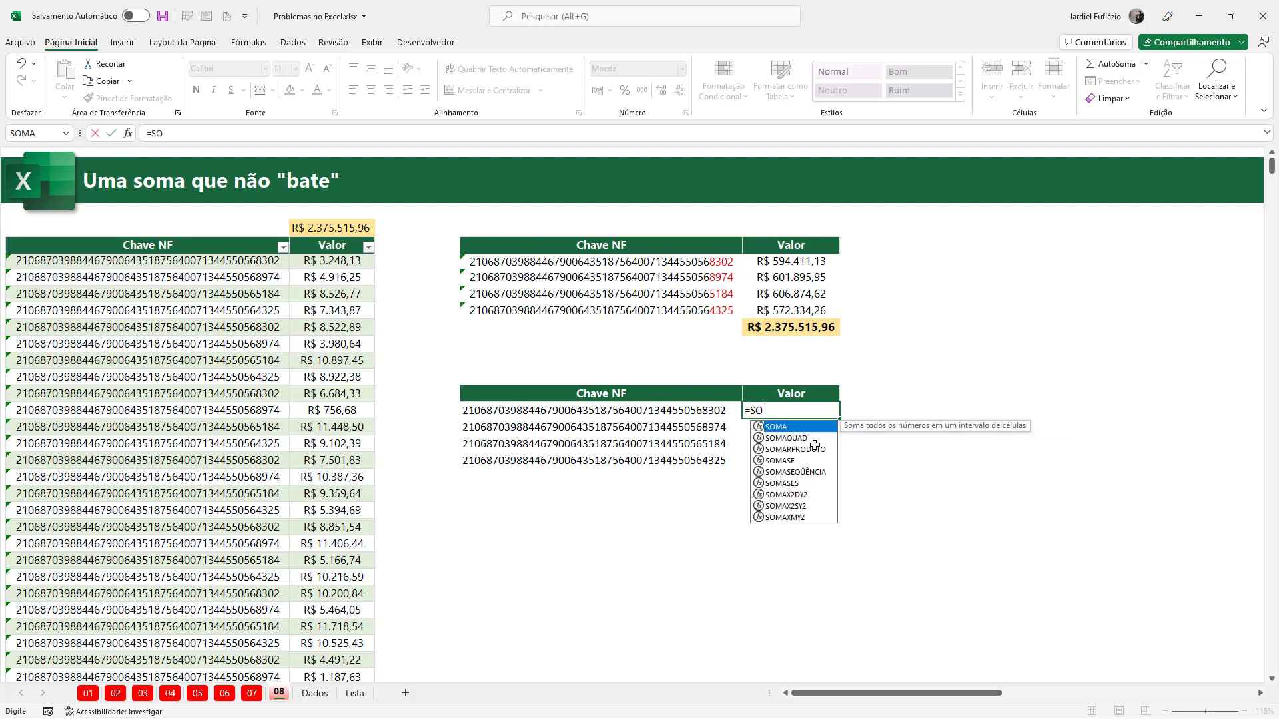
pyautogui.click(369, 372)
pyautogui.hotkey('ctrl', 'space')
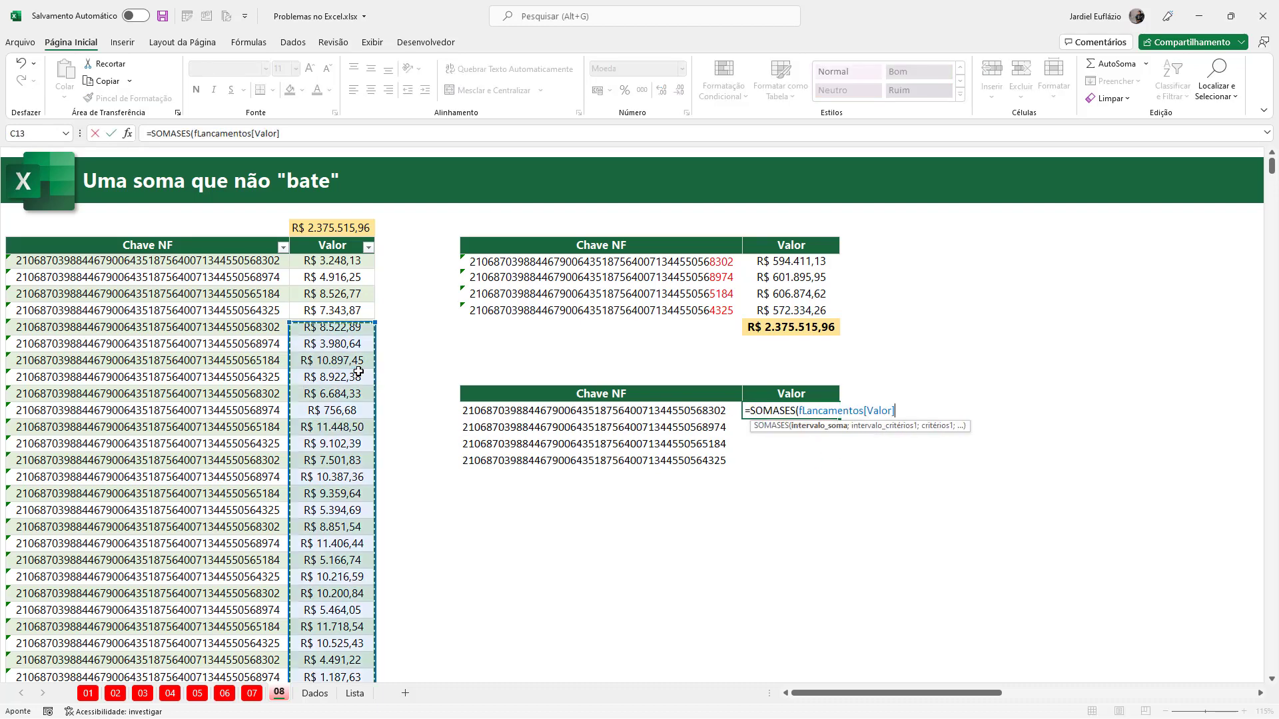
pyautogui.write(';')
pyautogui.click(233, 383)
pyautogui.hotkey('ctrl', 'space')
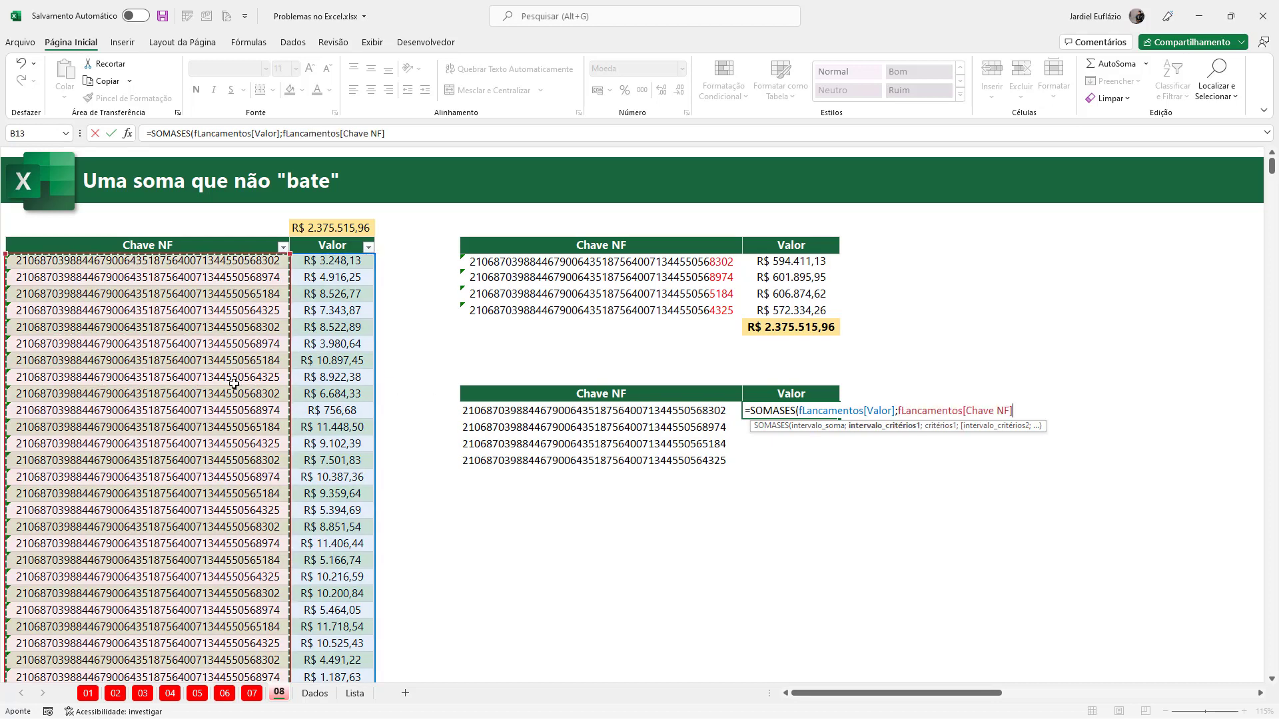
pyautogui.write(';')
pyautogui.click(597, 412)
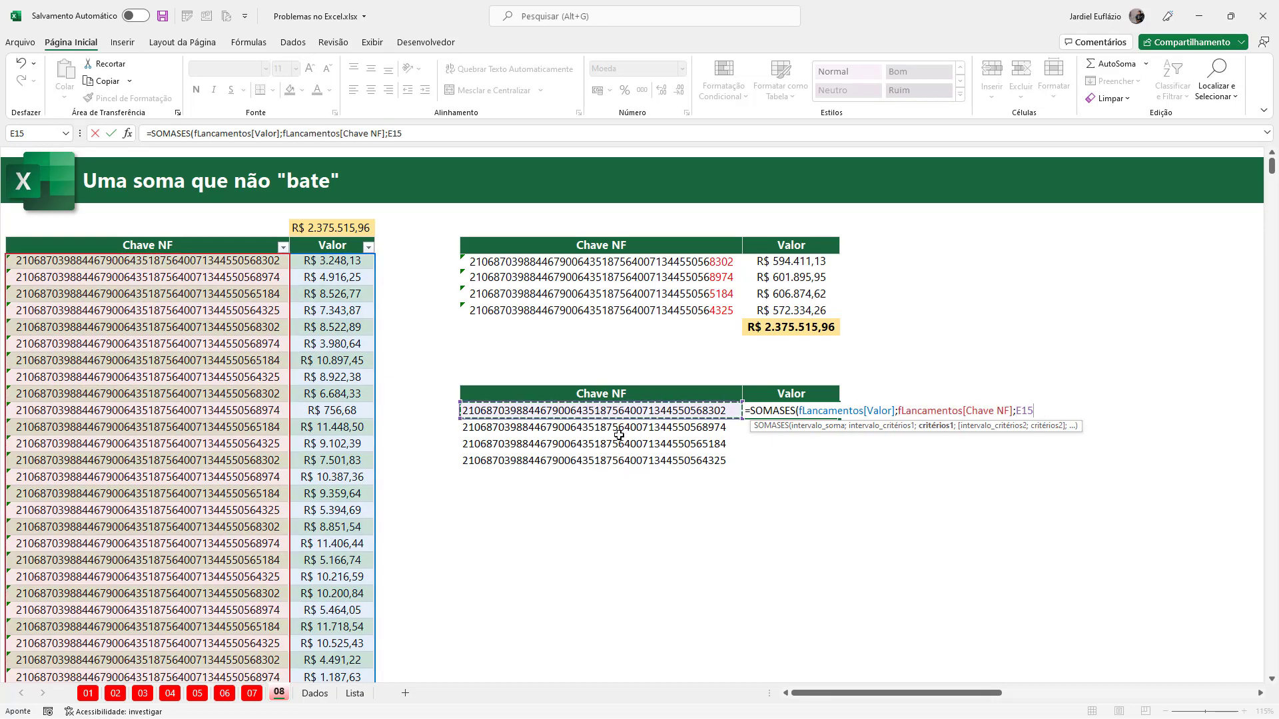
pyautogui.write('#')
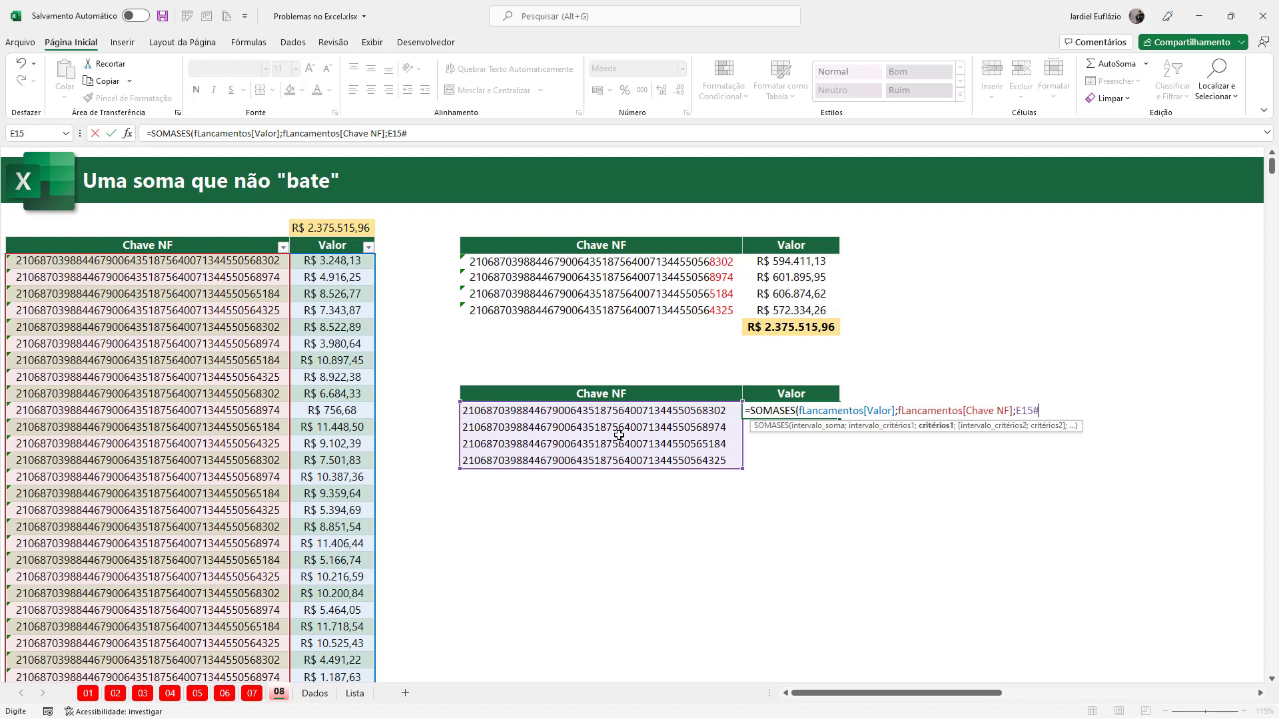
pyautogui.write(')')
pyautogui.press('Return')
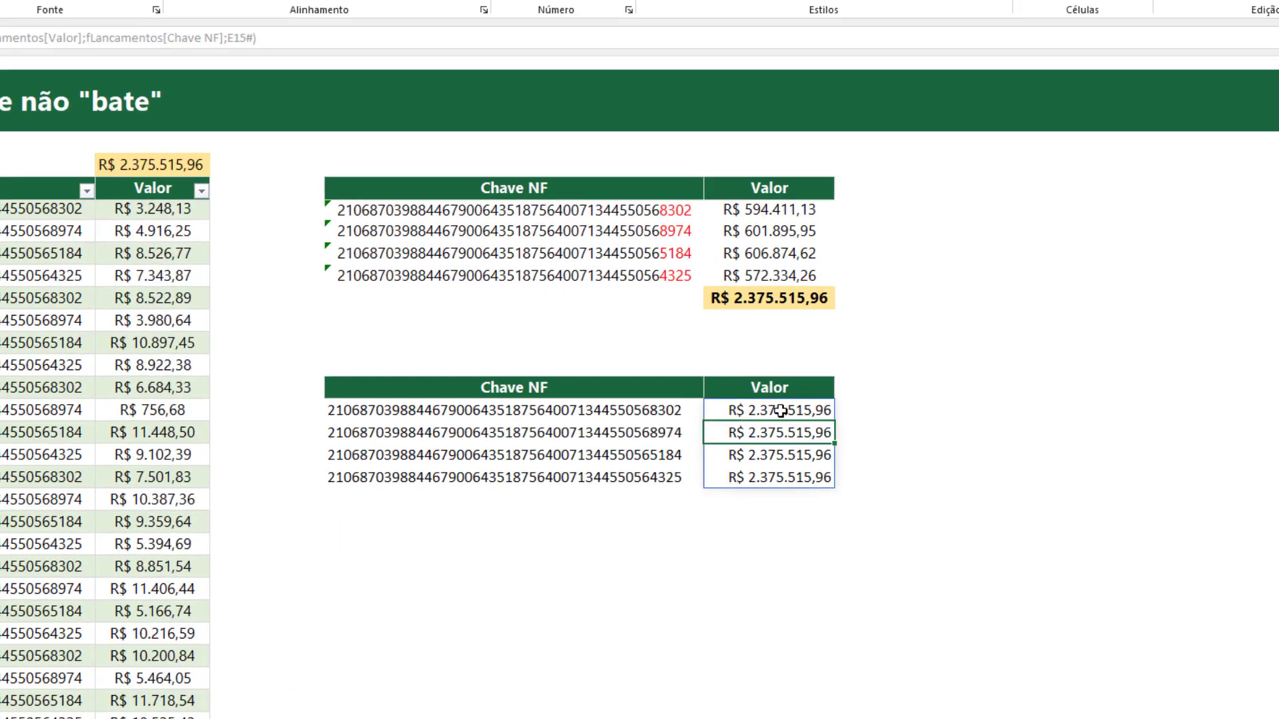
# - Append &"*" to the E15# criterion of the SOMASES formula in F15
pyautogui.doubleClick(781, 411)
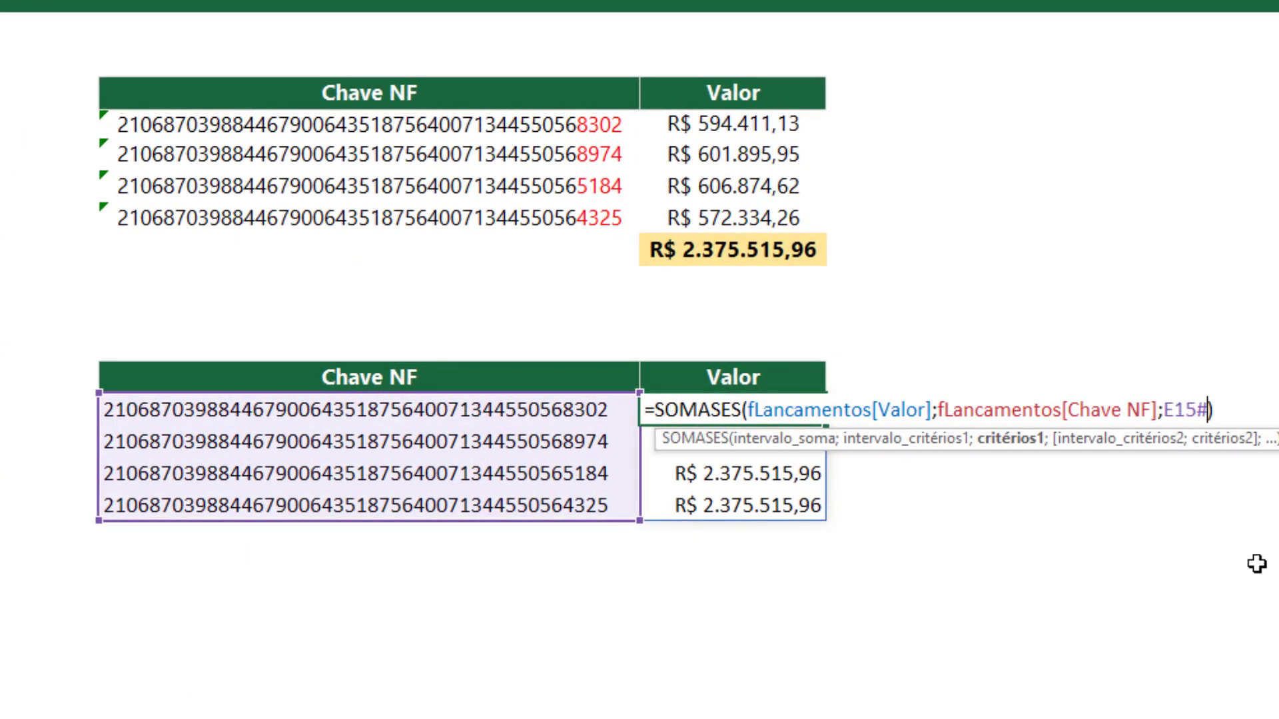
pyautogui.write('&"*"')
pyautogui.press('Return')
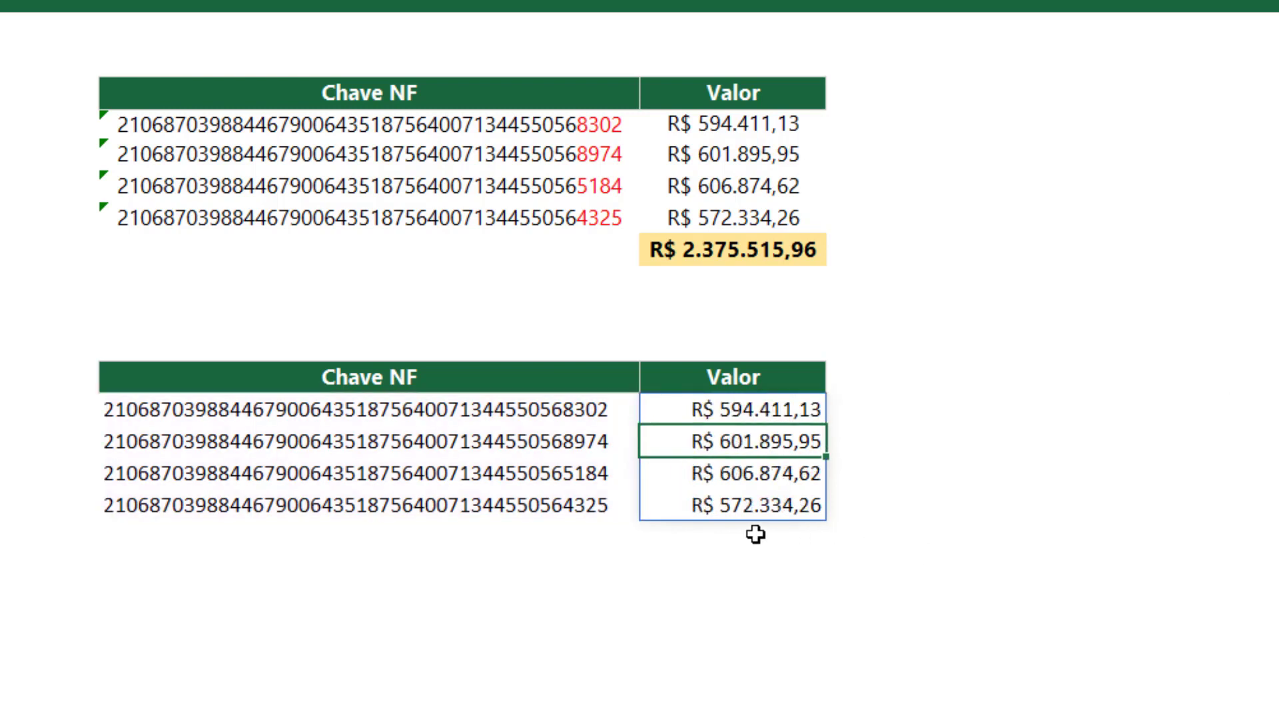
# - Total the second summary's Valor column in F19 and format the total in bold with a light yellow fill
pyautogui.click(755, 534)
pyautogui.hotkey('alt', '=')
pyautogui.press('Return')
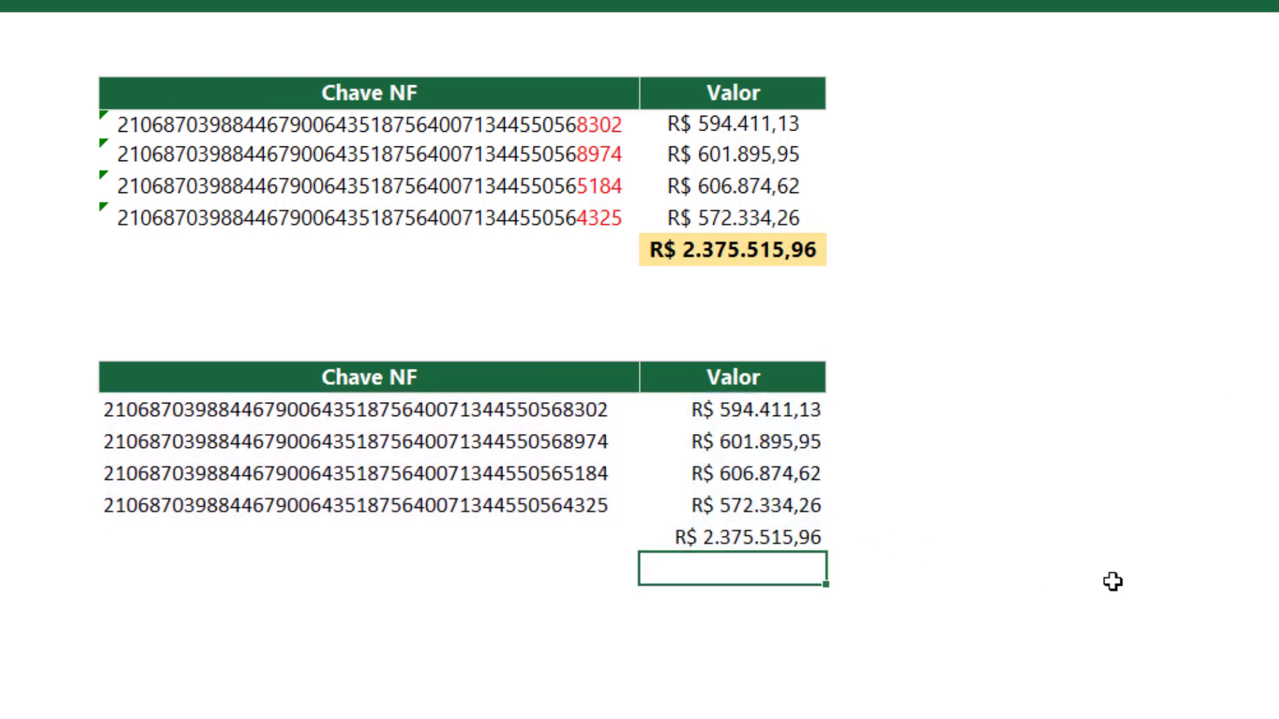
pyautogui.click(753, 537)
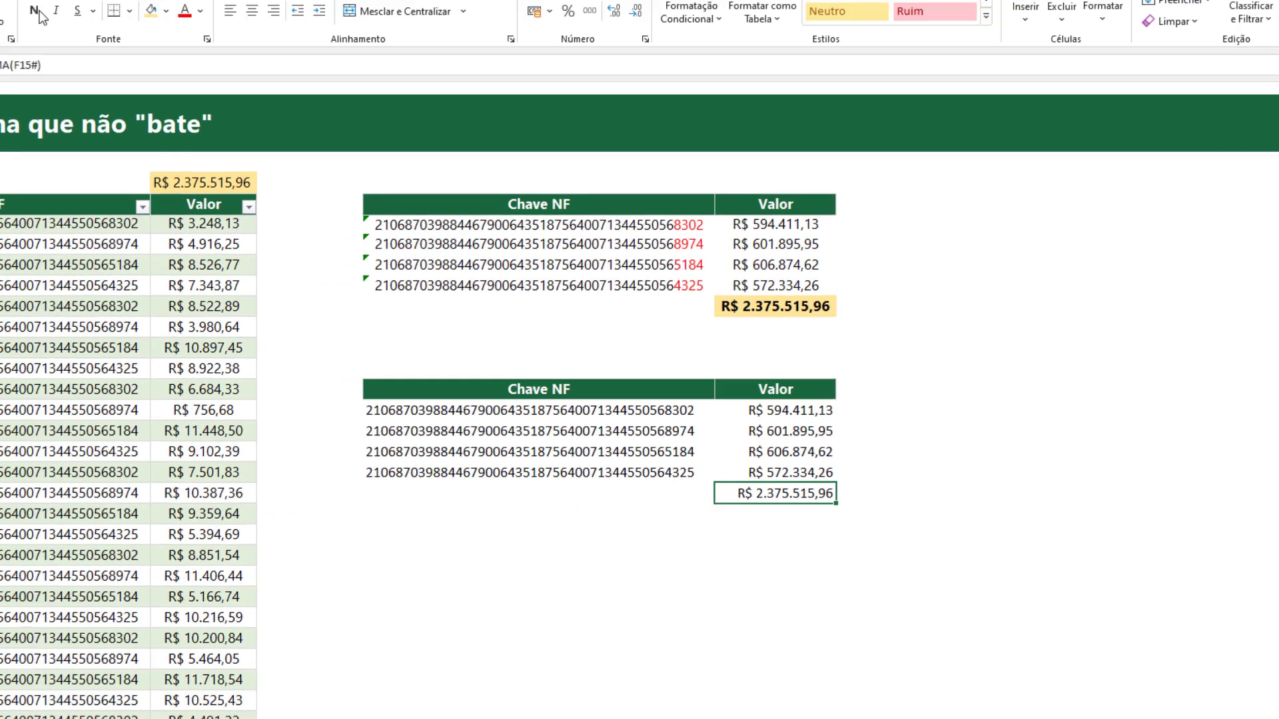
pyautogui.click(195, 89)
pyautogui.click(291, 92)
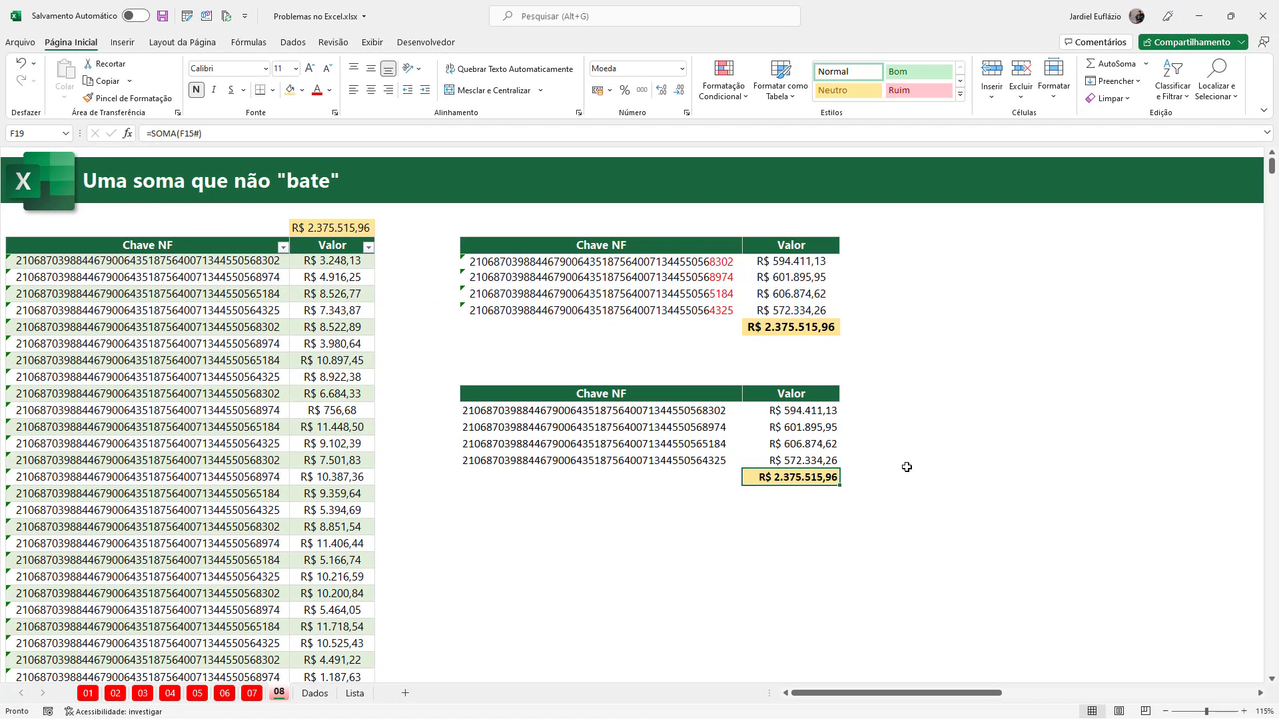